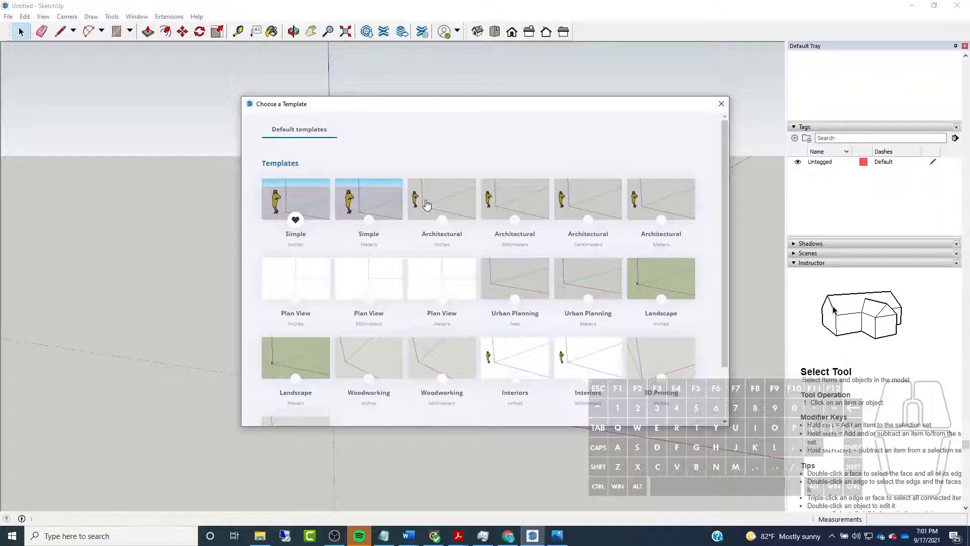
Start a new model from the Architectural Inches template and delete the default scale figure
{"action": "left_click", "coordinate": [426, 204]}
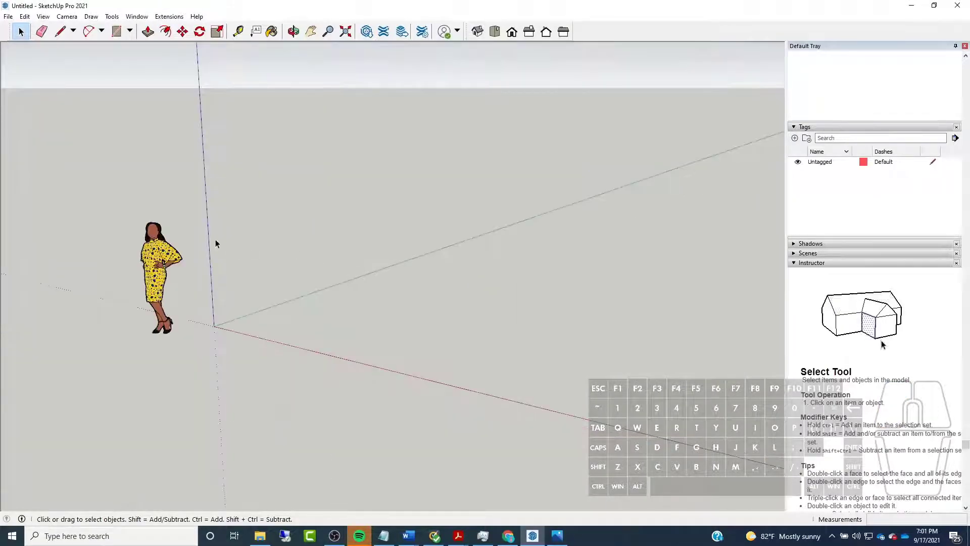
{"action": "left_click_drag", "start_coordinate": [75, 180], "coordinate": [237, 416]}
{"action": "middle_click_drag", "start_coordinate": [162, 332], "coordinate": [212, 299]}
{"action": "key", "text": "Delete"}
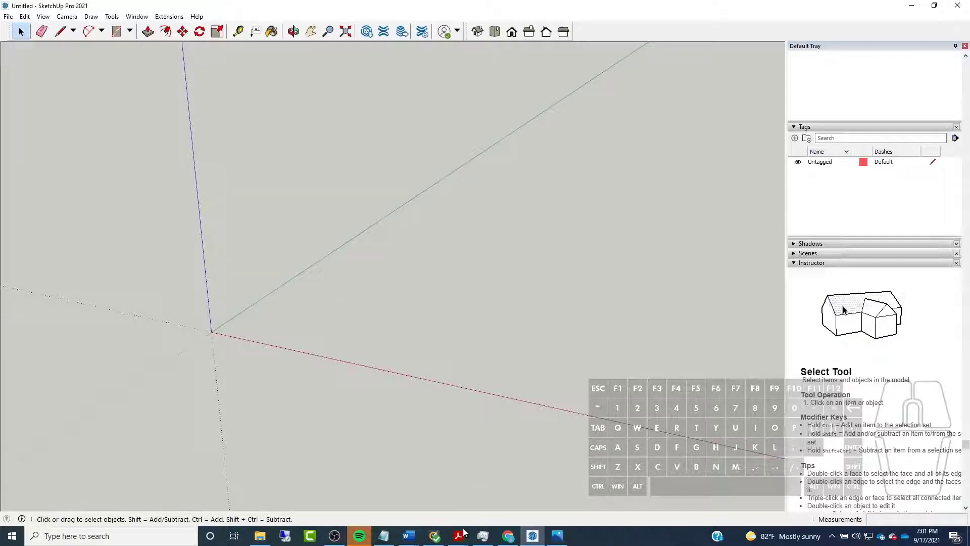
Switch to Acrobat to review the office plan in Office Sketches.pdf and its JPEG image export option, and return to SketchUp
{"action": "mouse_move", "coordinate": [457, 536]}
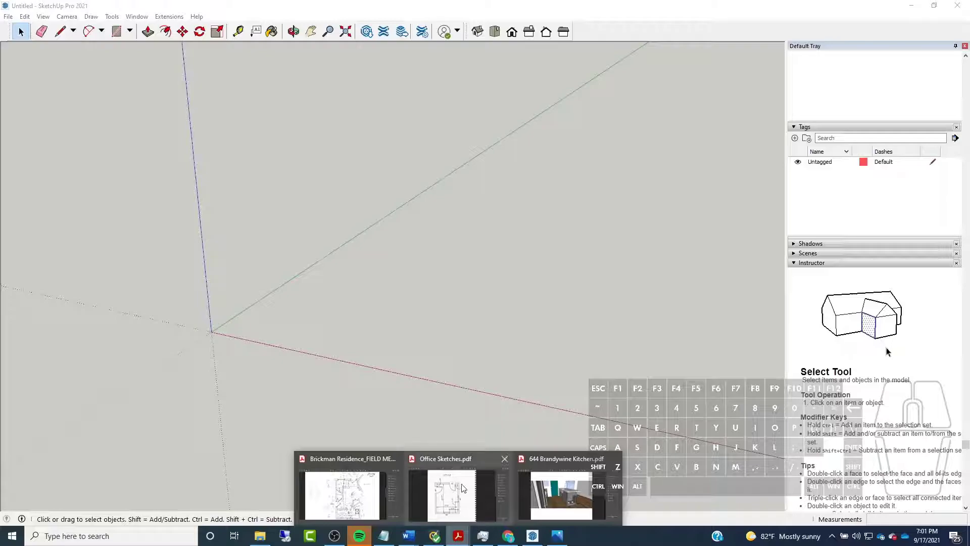
{"action": "left_click", "coordinate": [460, 500]}
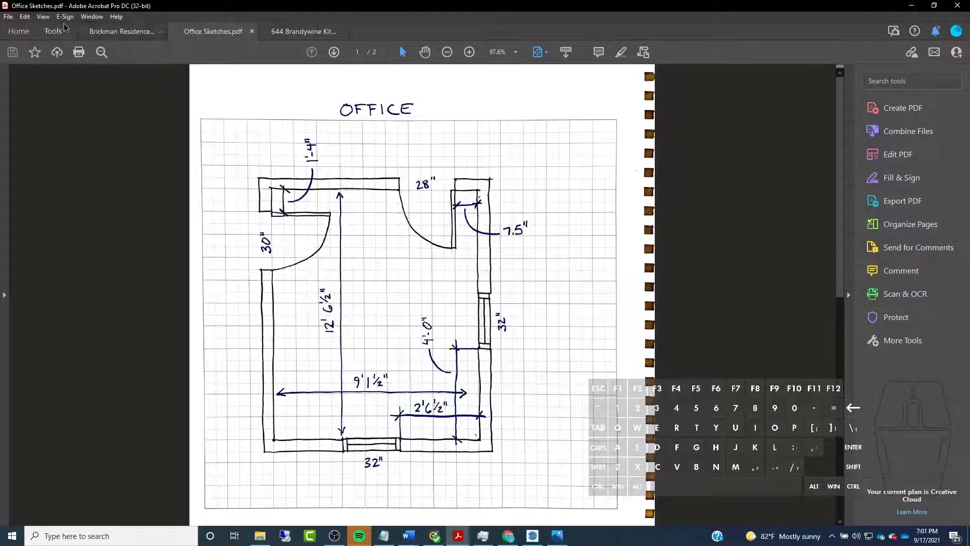
{"action": "left_click", "coordinate": [7, 19]}
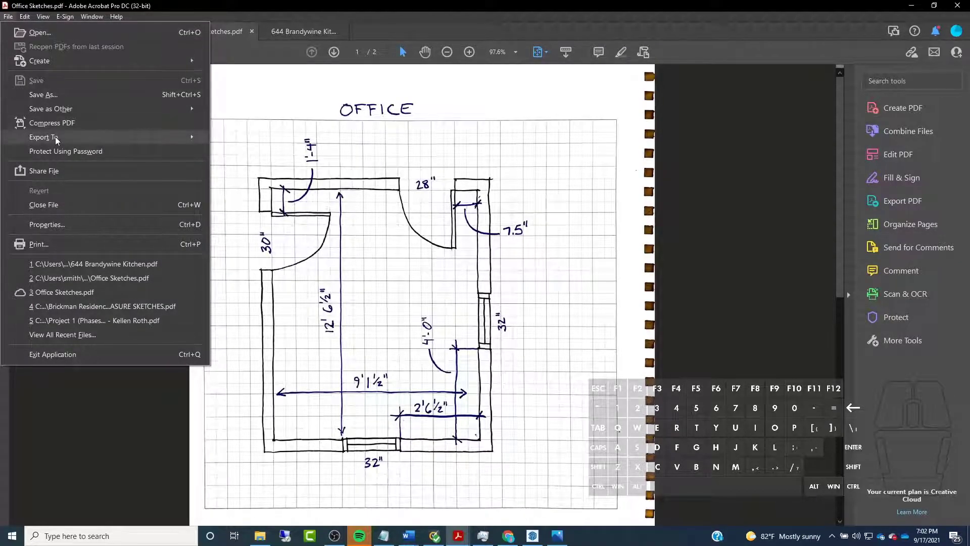
{"action": "mouse_move", "coordinate": [55, 136]}
{"action": "mouse_move", "coordinate": [290, 183]}
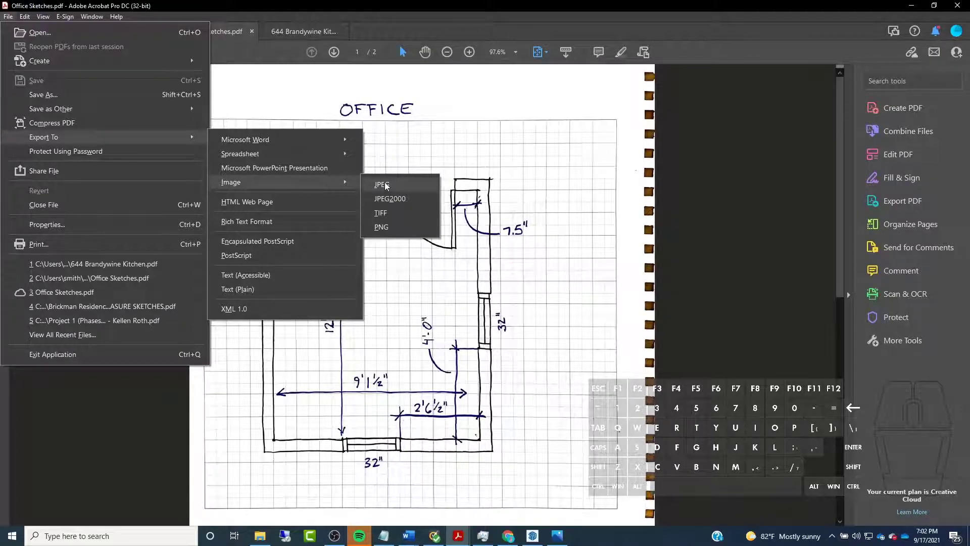
{"action": "left_click", "coordinate": [642, 19]}
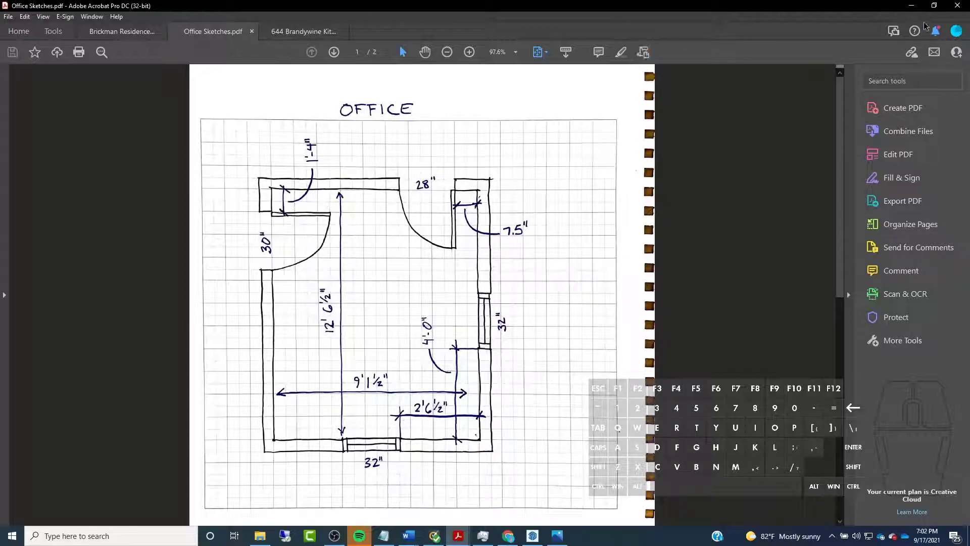
{"action": "left_click", "coordinate": [911, 6]}
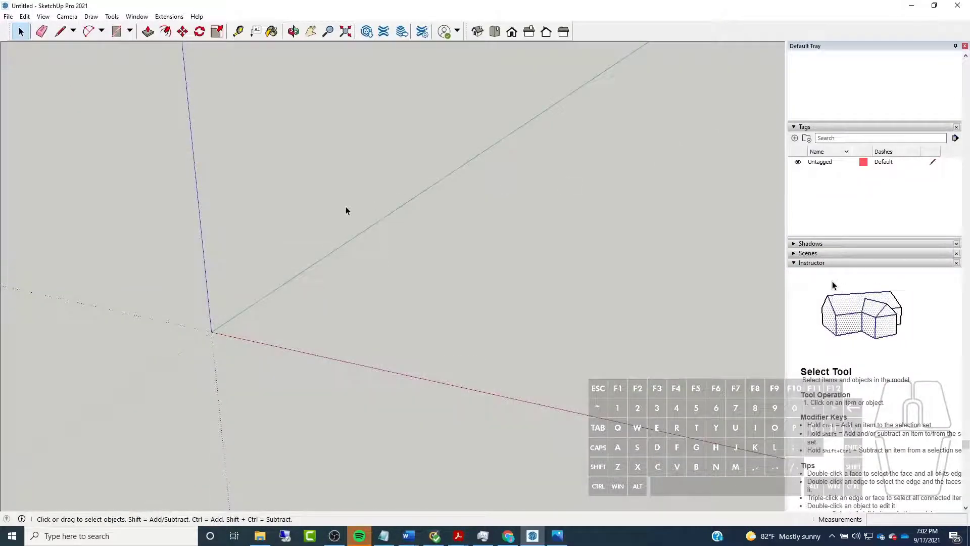
Import Office Floor Plan.JPG as an image and place it flat on the ground, about 11' 4 1/2" wide
{"action": "left_click", "coordinate": [7, 17]}
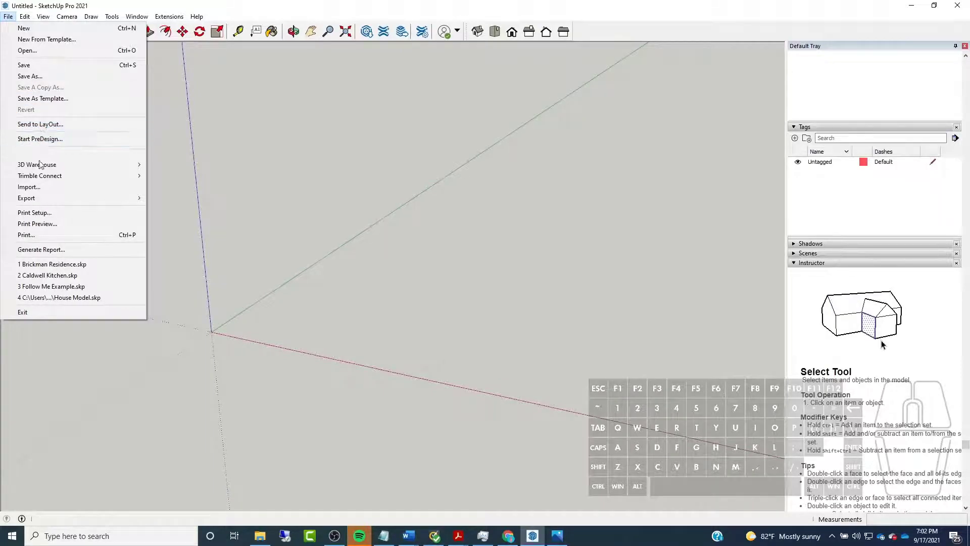
{"action": "left_click", "coordinate": [33, 187]}
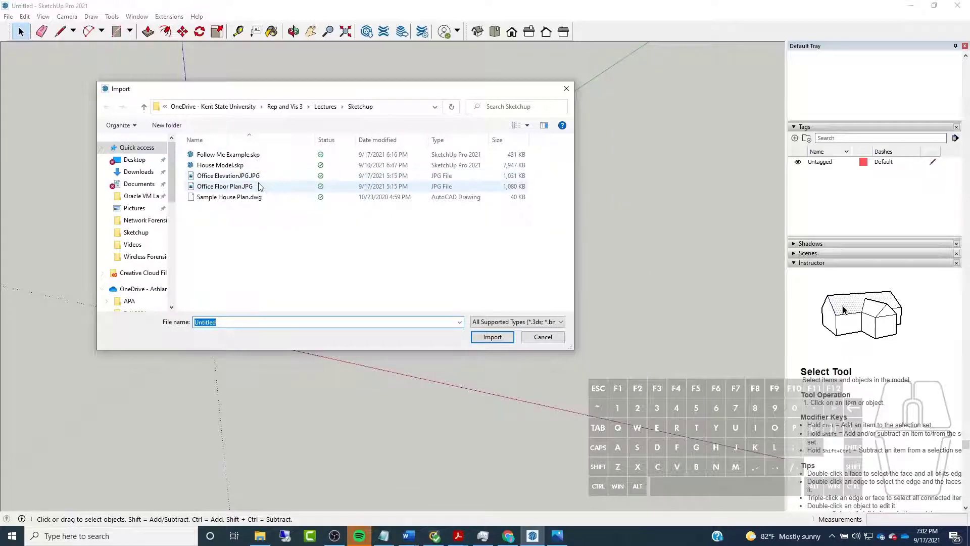
{"action": "left_click", "coordinate": [254, 186]}
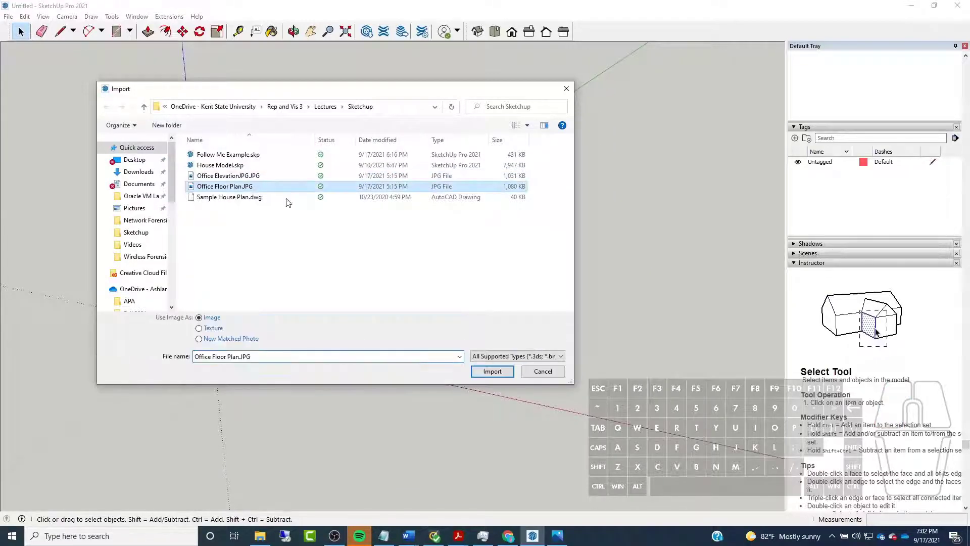
{"action": "left_click", "coordinate": [494, 371]}
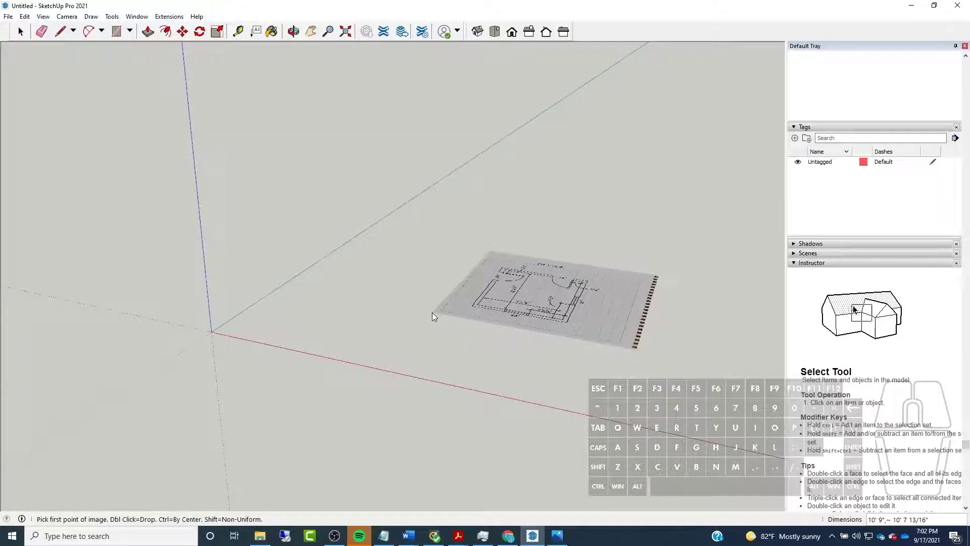
{"action": "left_click", "coordinate": [432, 312]}
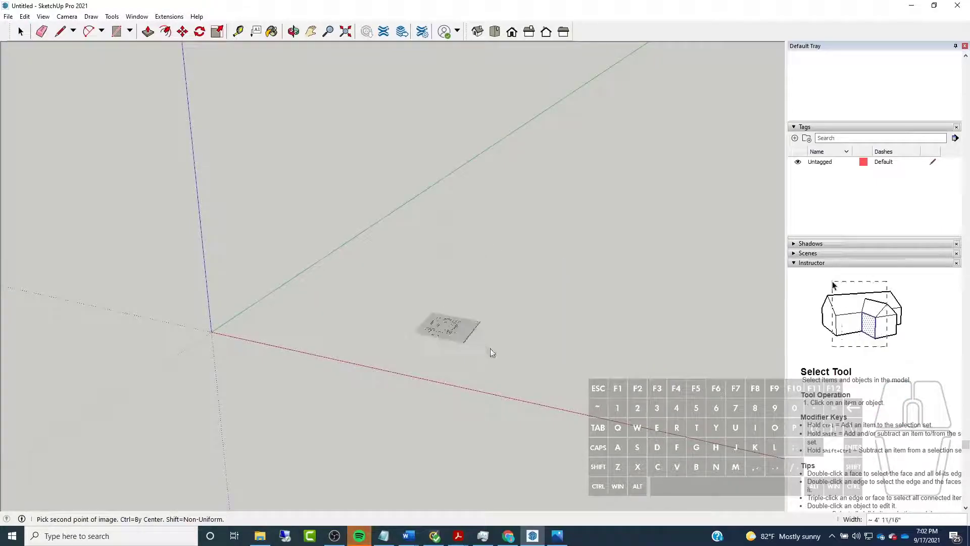
{"action": "left_click", "coordinate": [622, 465]}
Move the floor plan image about 8' 2 9/16" so it sits beyond the red axis, away from the origin
{"action": "scroll", "coordinate": [284, 187], "scroll_direction": "down", "scroll_amount": 2}
{"action": "middle_click_drag", "start_coordinate": [284, 187], "coordinate": [392, 388]}
{"action": "scroll", "coordinate": [594, 397], "scroll_direction": "up", "scroll_amount": 5}
{"action": "middle_click_drag", "start_coordinate": [290, 243], "coordinate": [308, 375]}
{"action": "scroll", "coordinate": [364, 365], "scroll_direction": "down", "scroll_amount": 4}
{"action": "middle_click_drag", "start_coordinate": [312, 216], "coordinate": [306, 169]}
{"action": "scroll", "coordinate": [331, 287], "scroll_direction": "up", "scroll_amount": 3}
{"action": "middle_click_drag", "start_coordinate": [331, 287], "coordinate": [353, 278]}
{"action": "scroll", "coordinate": [404, 265], "scroll_direction": "down", "scroll_amount": 5}
{"action": "scroll", "coordinate": [349, 246], "scroll_direction": "up", "scroll_amount": 3}
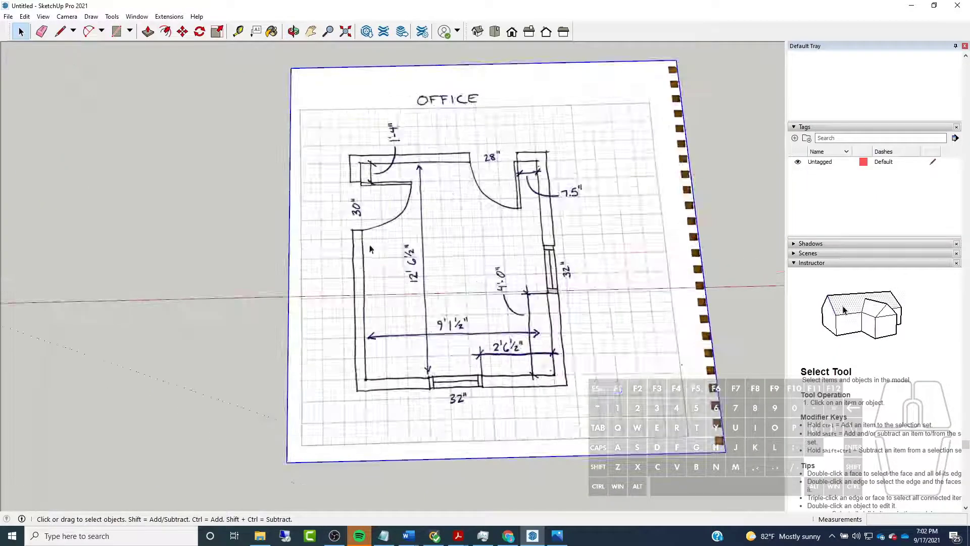
{"action": "scroll", "coordinate": [393, 256], "scroll_direction": "down", "scroll_amount": 5}
{"action": "left_click_drag", "start_coordinate": [247, 142], "coordinate": [533, 397]}
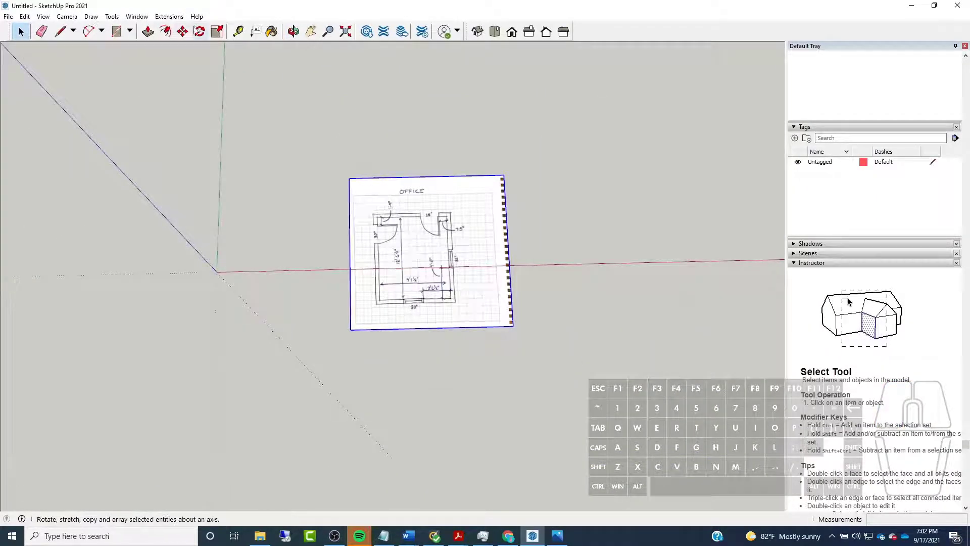
{"action": "left_click", "coordinate": [183, 31]}
{"action": "left_click", "coordinate": [216, 280]}
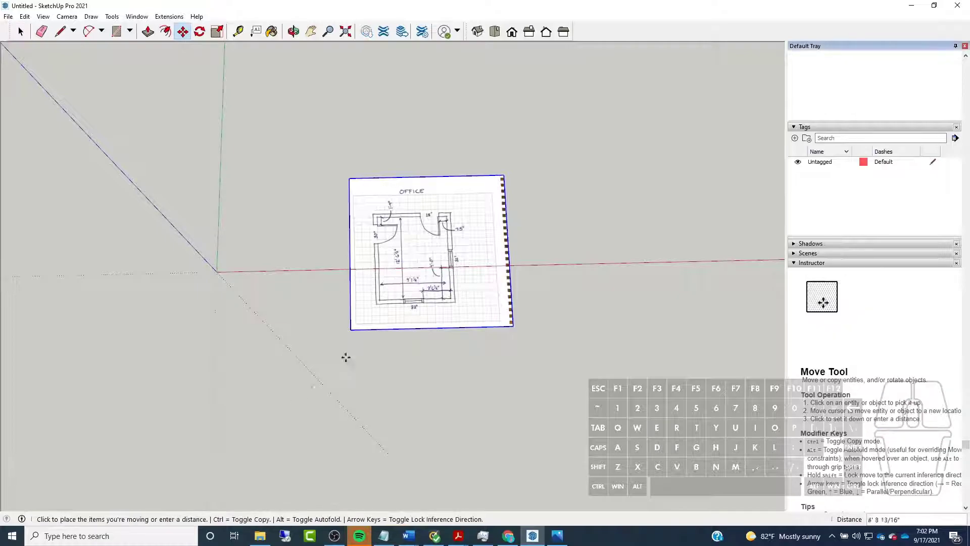
{"action": "left_click", "coordinate": [372, 338]}
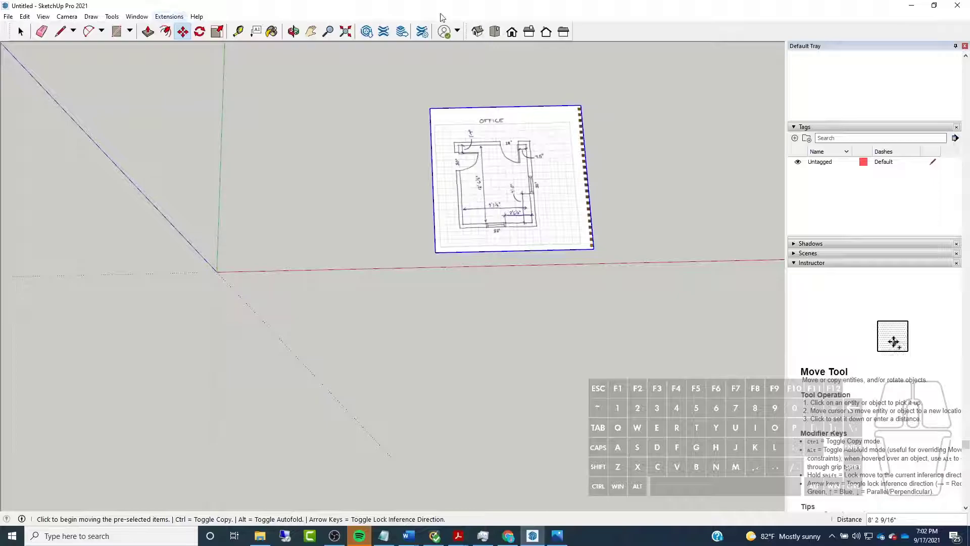
Show the model in Top view with Parallel Projection
{"action": "left_click", "coordinate": [495, 33]}
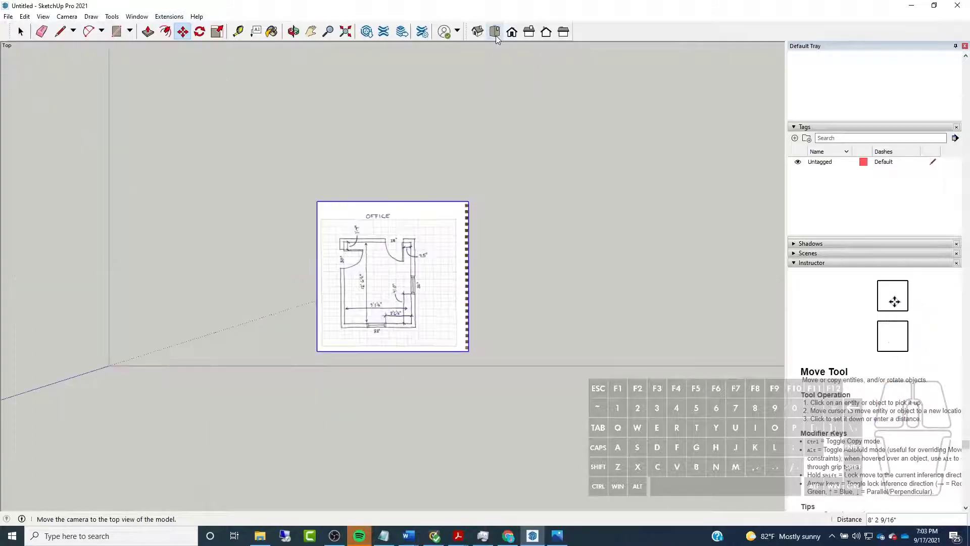
{"action": "left_click", "coordinate": [68, 16]}
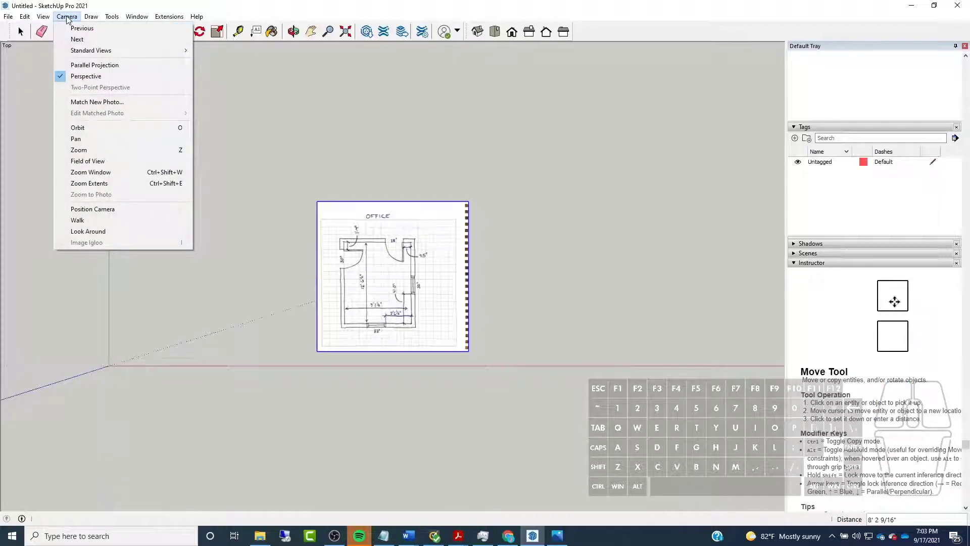
{"action": "left_click", "coordinate": [93, 67]}
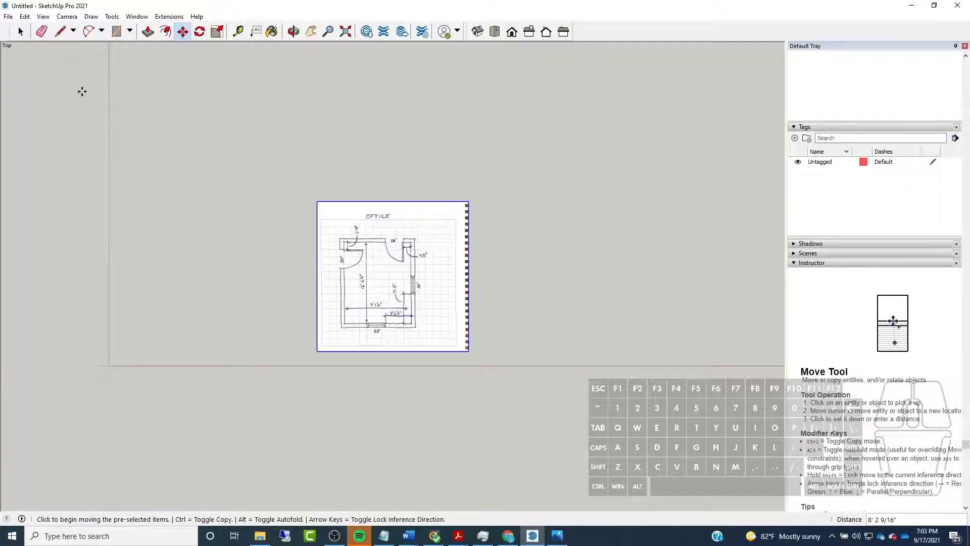
Draw a 12' 6.5" line from the origin along the green axis for the room's first long side
{"action": "scroll", "coordinate": [70, 322], "scroll_direction": "up", "scroll_amount": 3}
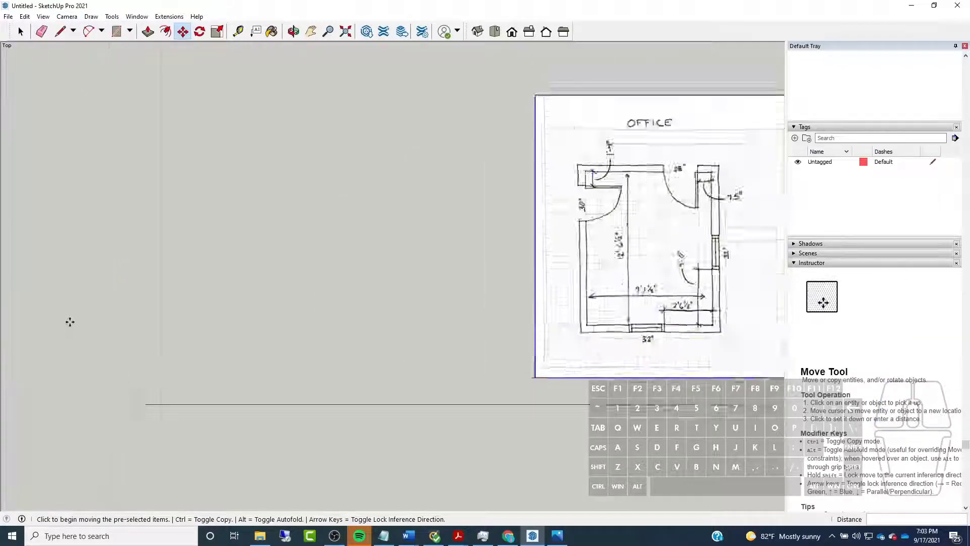
{"action": "scroll", "coordinate": [119, 317], "scroll_direction": "down", "scroll_amount": 2}
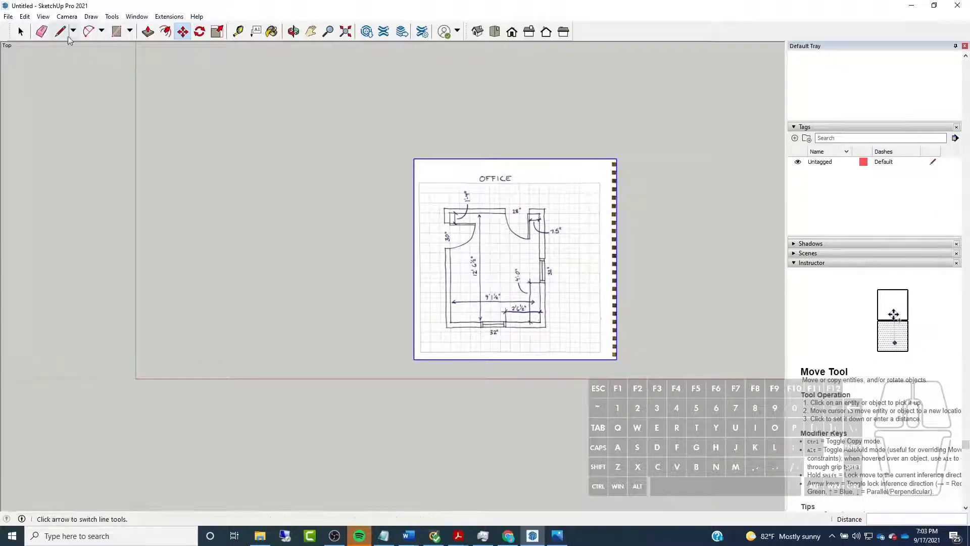
{"action": "scroll", "coordinate": [232, 212], "scroll_direction": "up", "scroll_amount": 2}
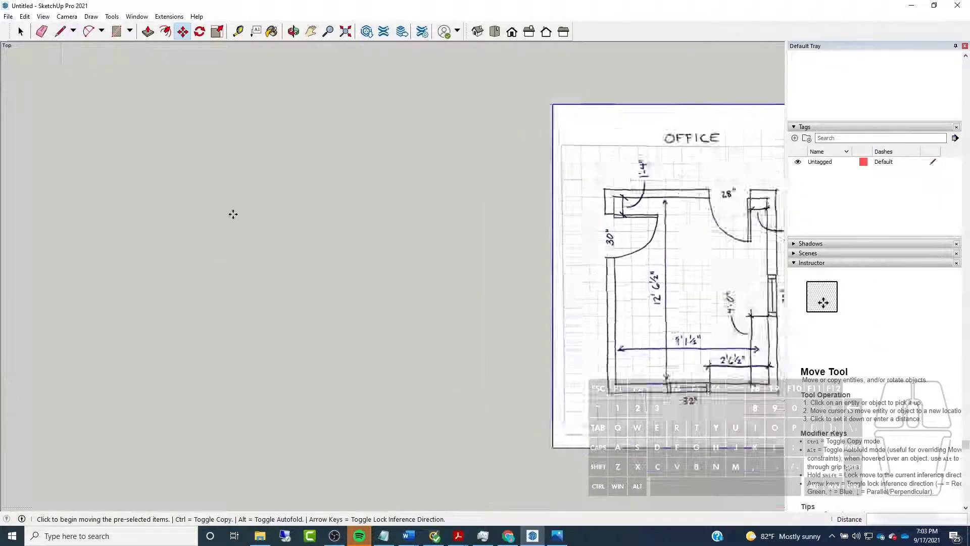
{"action": "scroll", "coordinate": [236, 212], "scroll_direction": "down", "scroll_amount": 2}
{"action": "scroll", "coordinate": [271, 214], "scroll_direction": "up", "scroll_amount": 1}
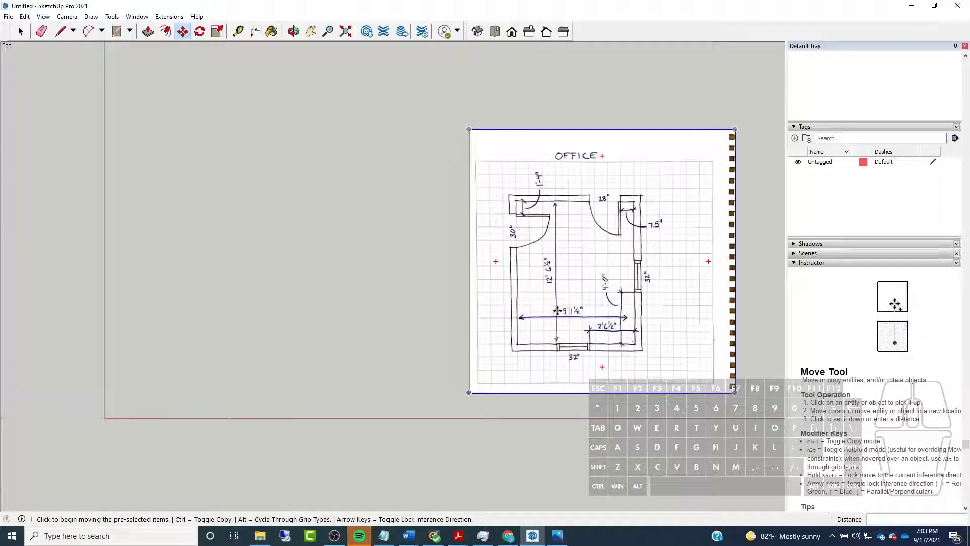
{"action": "left_click", "coordinate": [60, 31]}
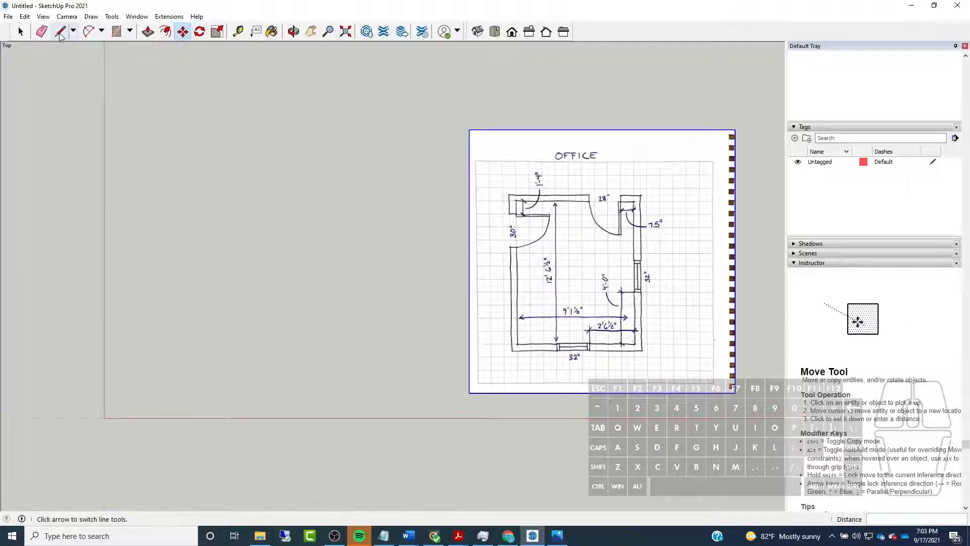
{"action": "left_click", "coordinate": [104, 417]}
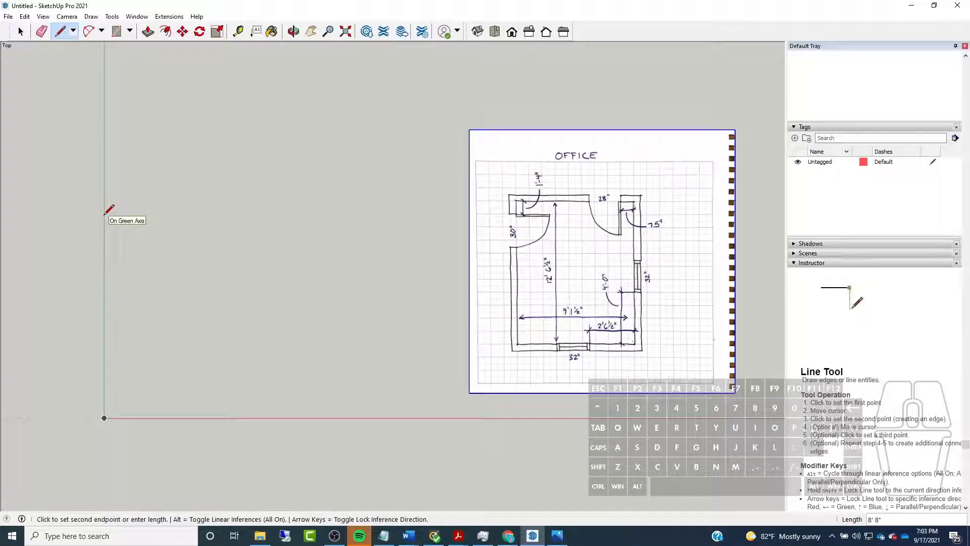
{"action": "type", "text": "12"}
{"action": "type", "text": "'6,"}
{"action": "key", "text": "Return"}
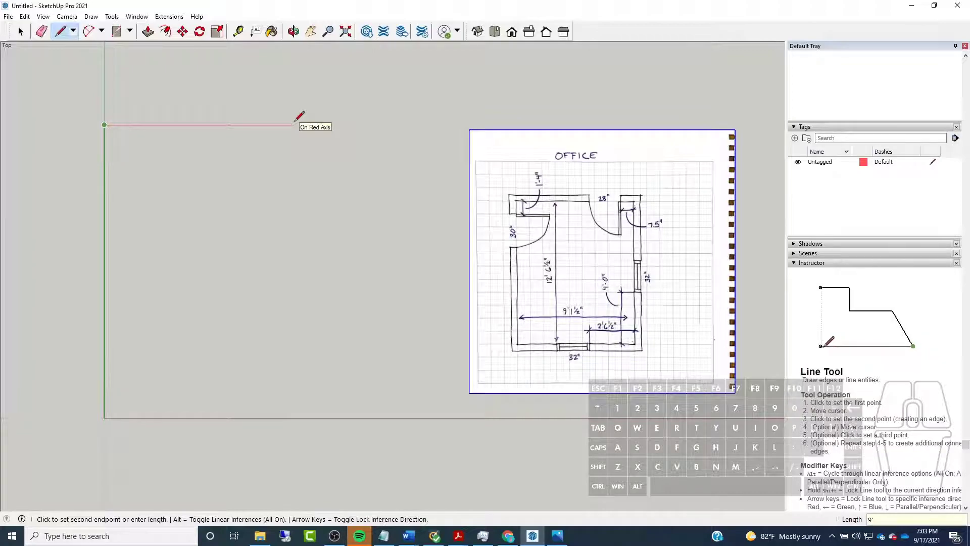
Draw the 9' 1.5" side along the red axis direction and close the room rectangle back at the origin
{"action": "type", "text": "9'1.5"}
{"action": "key", "text": "Return"}
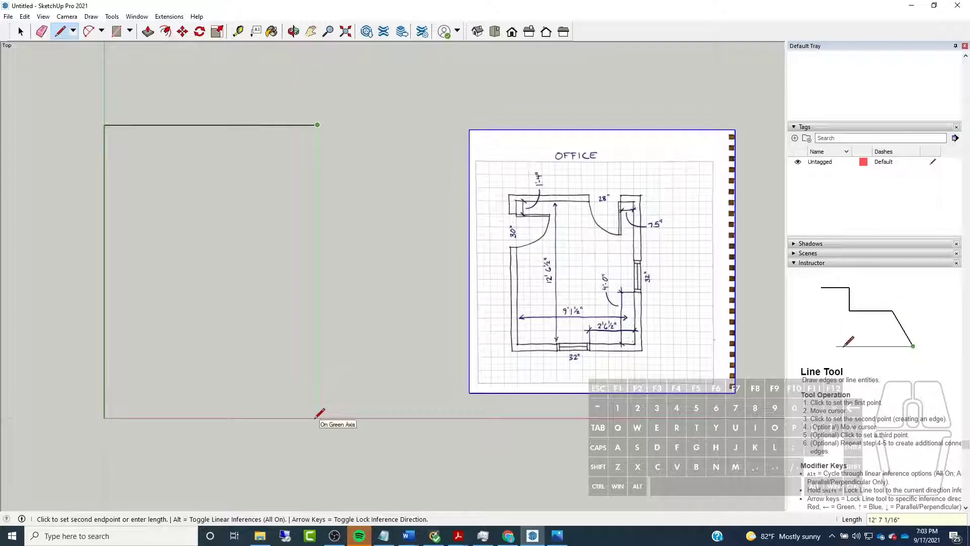
{"action": "key", "text": "shift"}
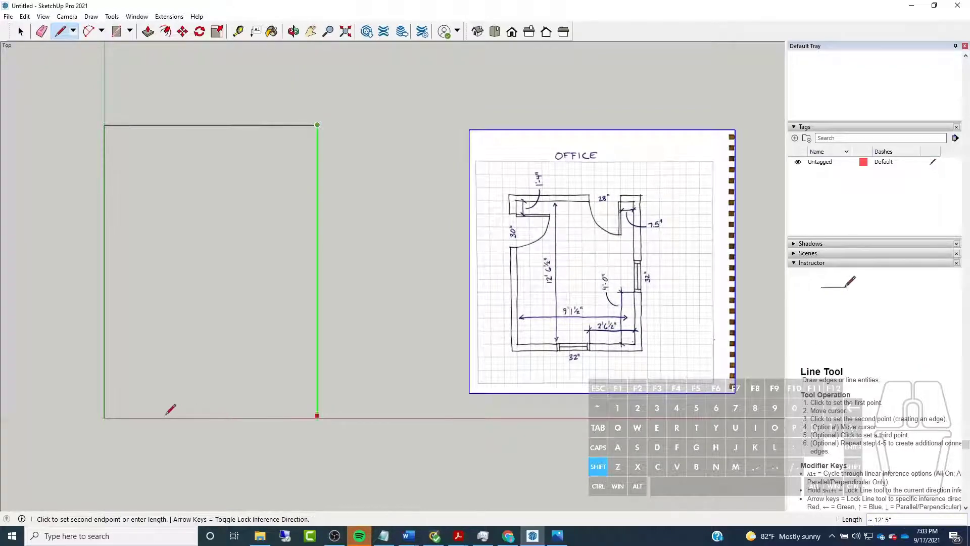
{"action": "left_click", "coordinate": [104, 416]}
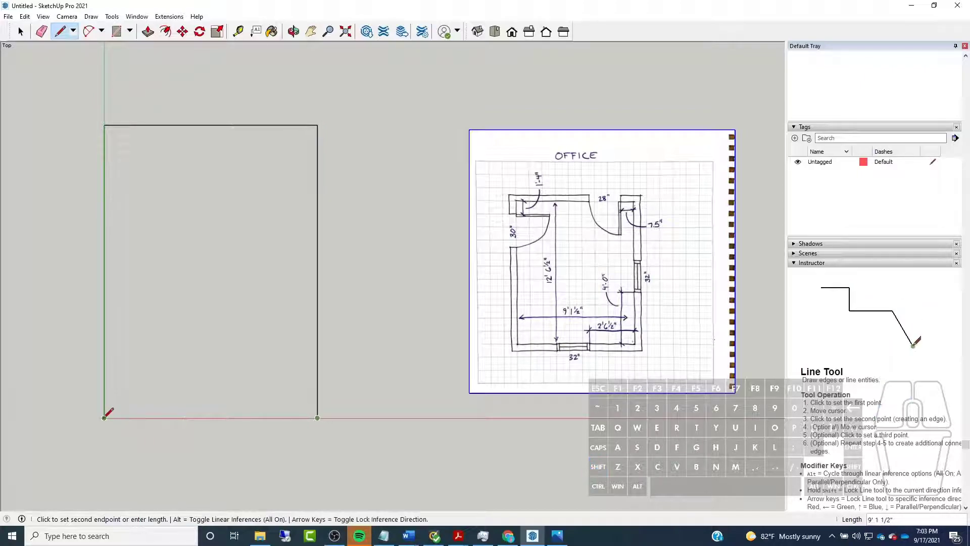
{"action": "left_click", "coordinate": [104, 418]}
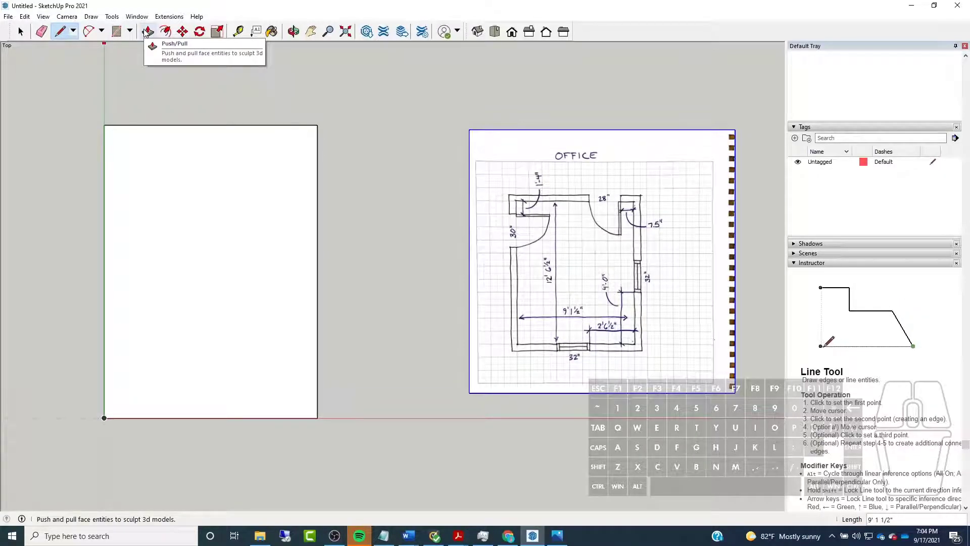
Offset the room outline outward by 5" to create the wall thickness
{"action": "left_click", "coordinate": [218, 31]}
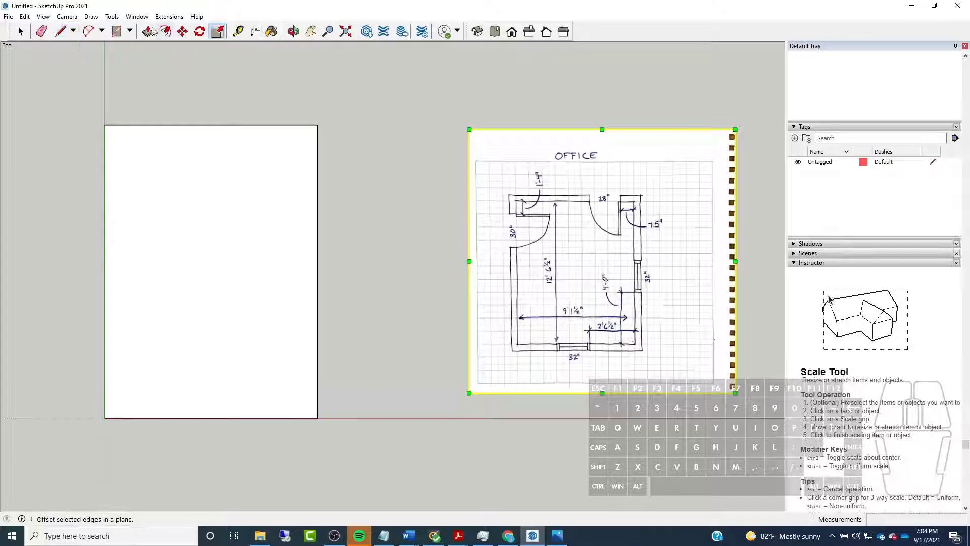
{"action": "left_click", "coordinate": [165, 31]}
{"action": "left_click", "coordinate": [105, 205]}
{"action": "type", "text": "5\""}
{"action": "key", "text": "Return"}
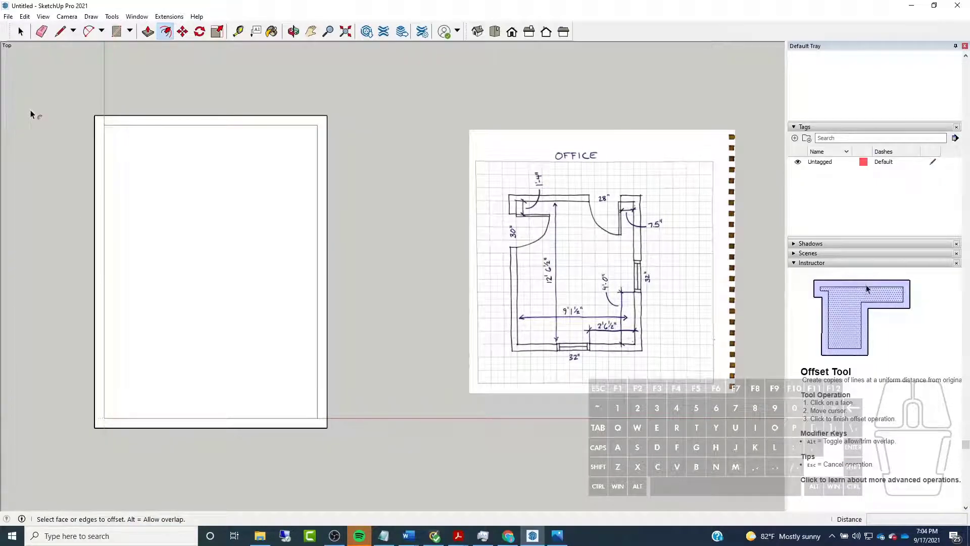
Delete the room's interior face, keeping only the wall outline face
{"action": "left_click", "coordinate": [21, 31]}
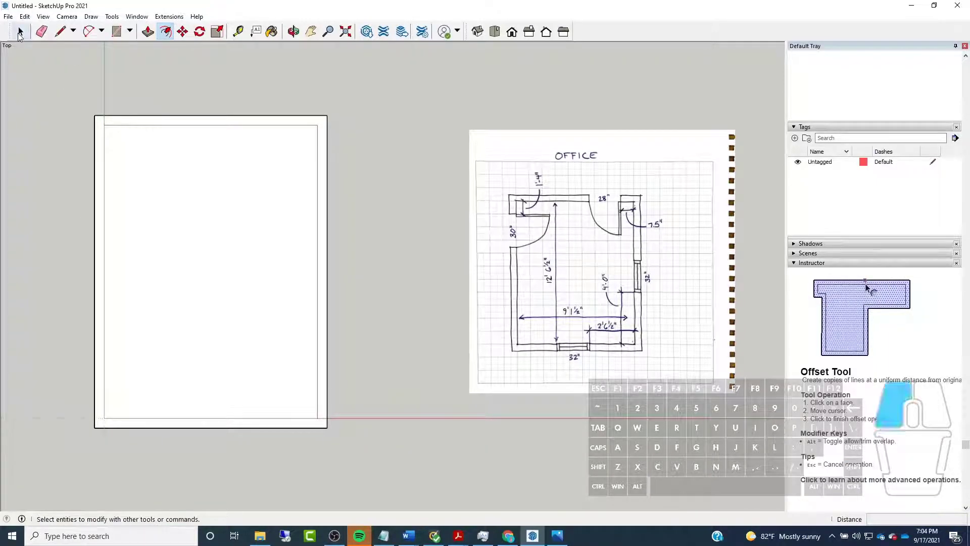
{"action": "left_click", "coordinate": [171, 197]}
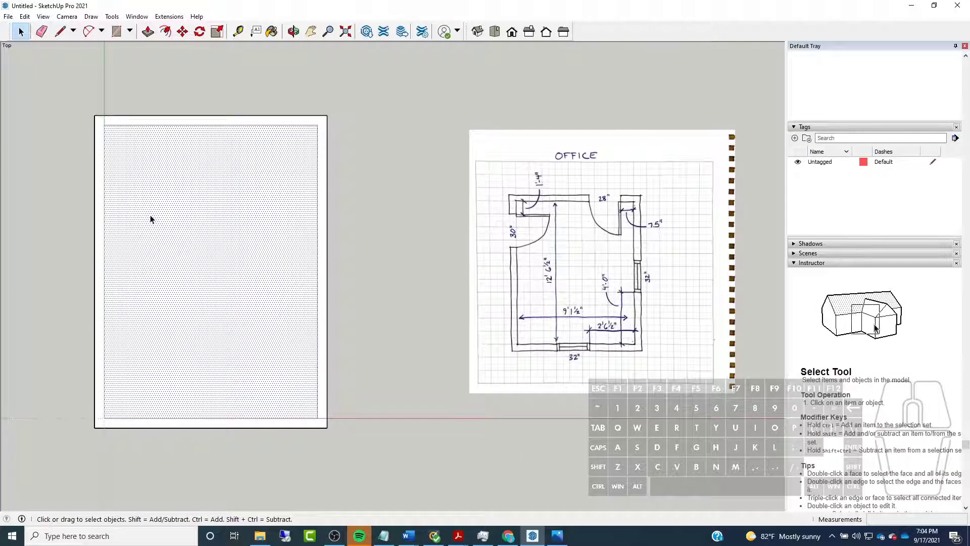
{"action": "key", "text": "Delete"}
{"action": "scroll", "coordinate": [351, 178], "scroll_direction": "down", "scroll_amount": 3}
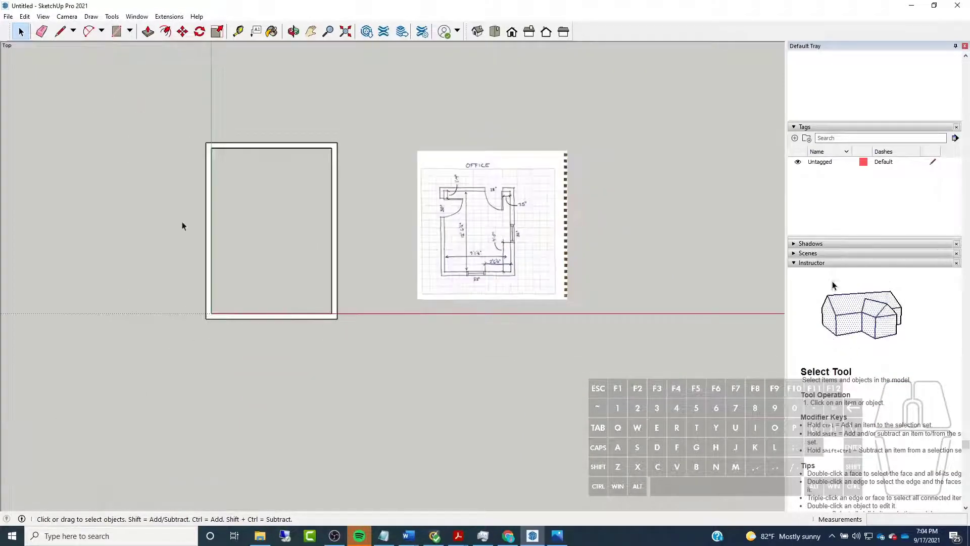
Move the complete wall outline by its outer corner so that this corner sits on the origin
{"action": "scroll", "coordinate": [187, 218], "scroll_direction": "up", "scroll_amount": 3}
{"action": "left_click_drag", "start_coordinate": [137, 75], "coordinate": [449, 448]}
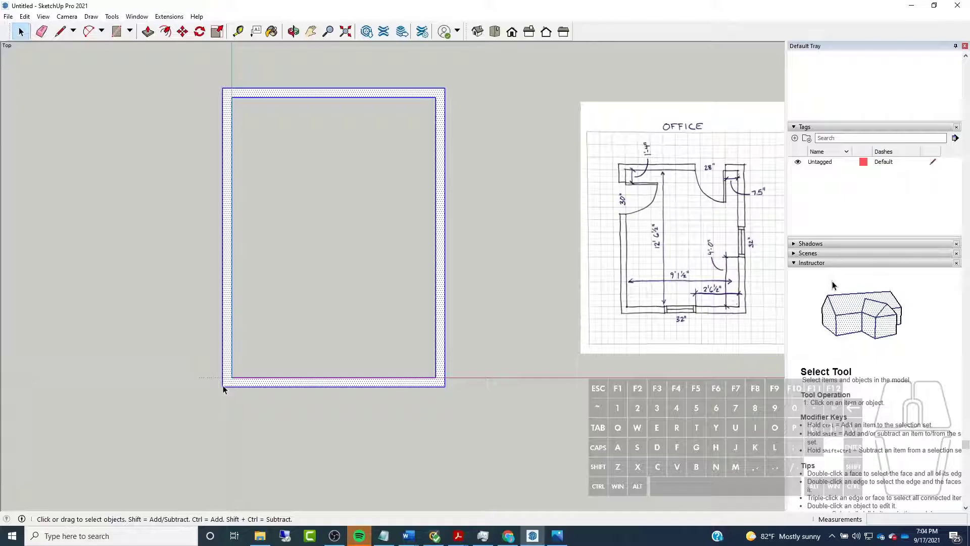
{"action": "left_click", "coordinate": [182, 31]}
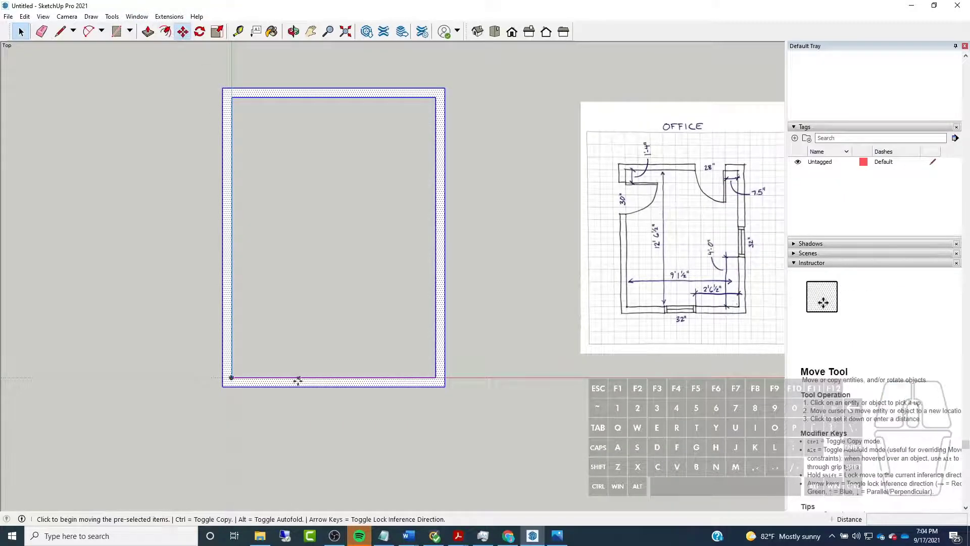
{"action": "scroll", "coordinate": [222, 380], "scroll_direction": "up", "scroll_amount": 3}
{"action": "left_click", "coordinate": [223, 380]}
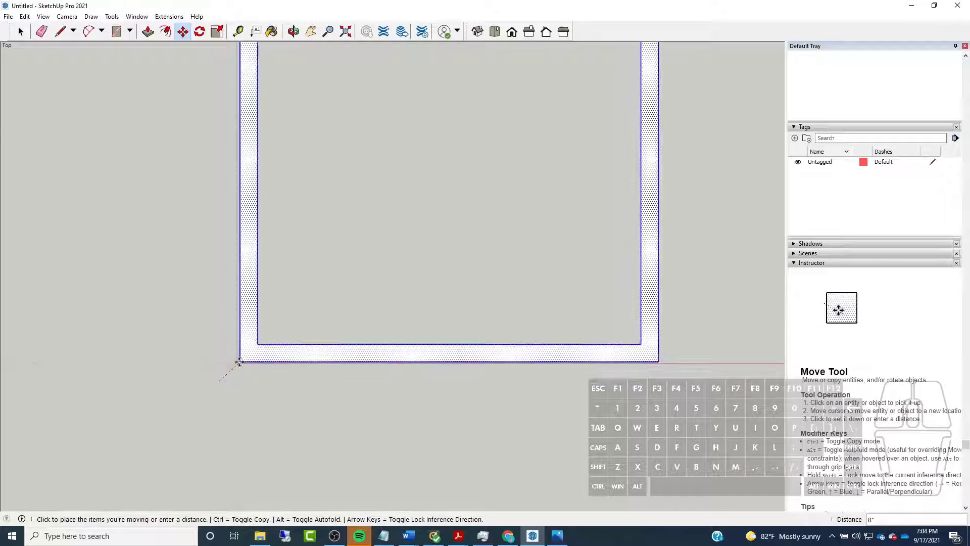
{"action": "left_click", "coordinate": [233, 367]}
{"action": "scroll", "coordinate": [197, 418], "scroll_direction": "down", "scroll_amount": 5}
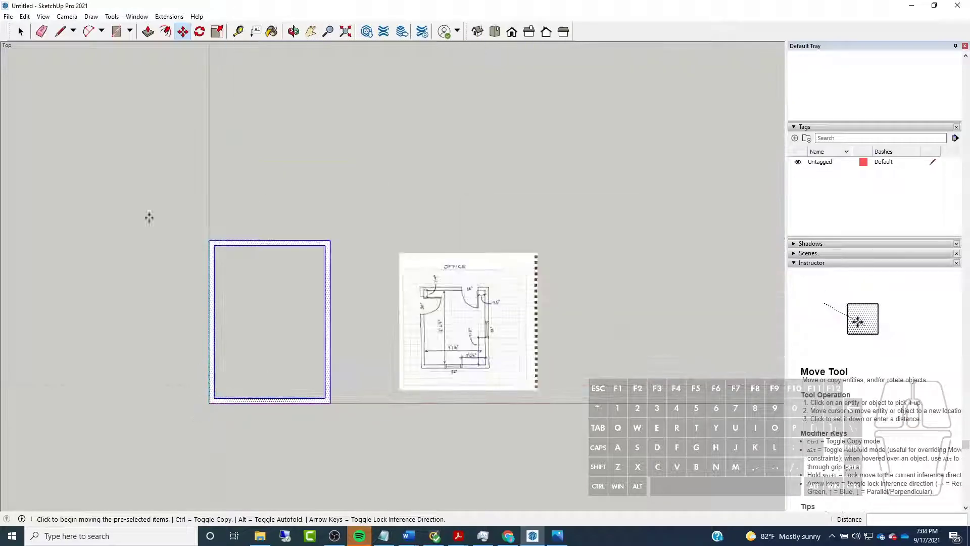
{"action": "key", "text": "space"}
{"action": "left_click", "coordinate": [268, 308]}
{"action": "scroll", "coordinate": [267, 309], "scroll_direction": "up", "scroll_amount": 3}
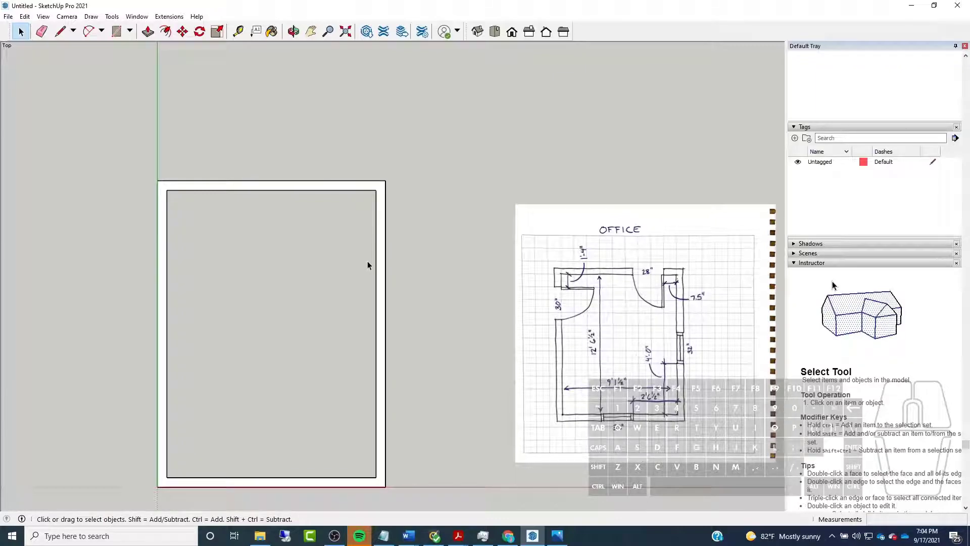
{"action": "scroll", "coordinate": [323, 232], "scroll_direction": "down", "scroll_amount": 4}
{"action": "scroll", "coordinate": [254, 308], "scroll_direction": "up", "scroll_amount": 2}
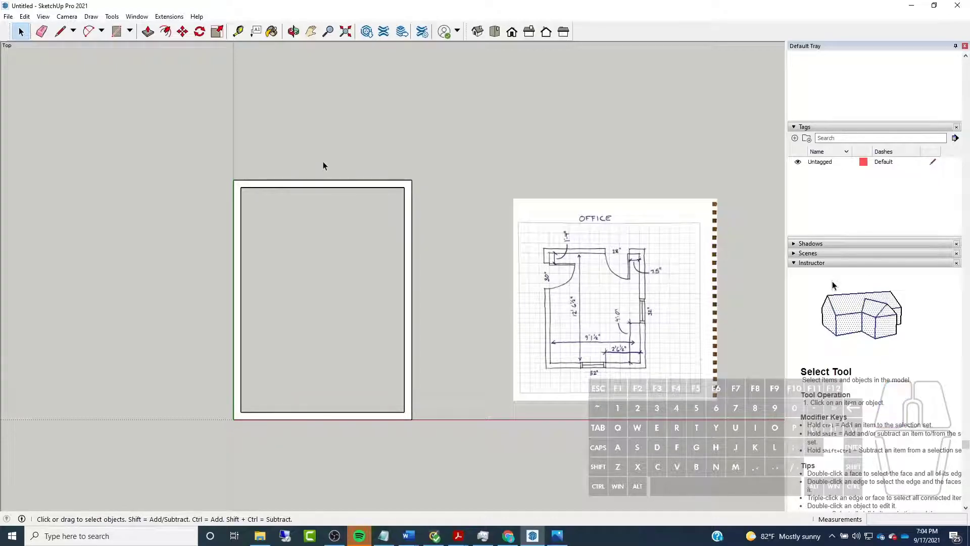
{"action": "scroll", "coordinate": [288, 185], "scroll_direction": "up", "scroll_amount": 3}
{"action": "scroll", "coordinate": [279, 196], "scroll_direction": "down", "scroll_amount": 2}
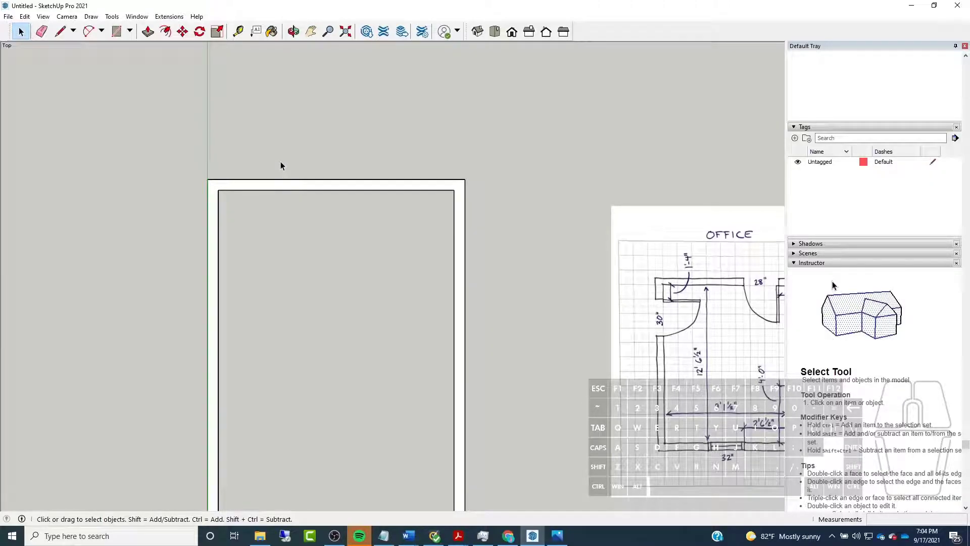
{"action": "left_click", "coordinate": [263, 131]}
{"action": "scroll", "coordinate": [262, 130], "scroll_direction": "down", "scroll_amount": 2}
{"action": "scroll", "coordinate": [455, 247], "scroll_direction": "up", "scroll_amount": 3}
{"action": "scroll", "coordinate": [663, 343], "scroll_direction": "up", "scroll_amount": 3}
{"action": "middle_click_drag", "start_coordinate": [675, 339], "coordinate": [661, 341]}
{"action": "scroll", "coordinate": [562, 299], "scroll_direction": "down", "scroll_amount": 4}
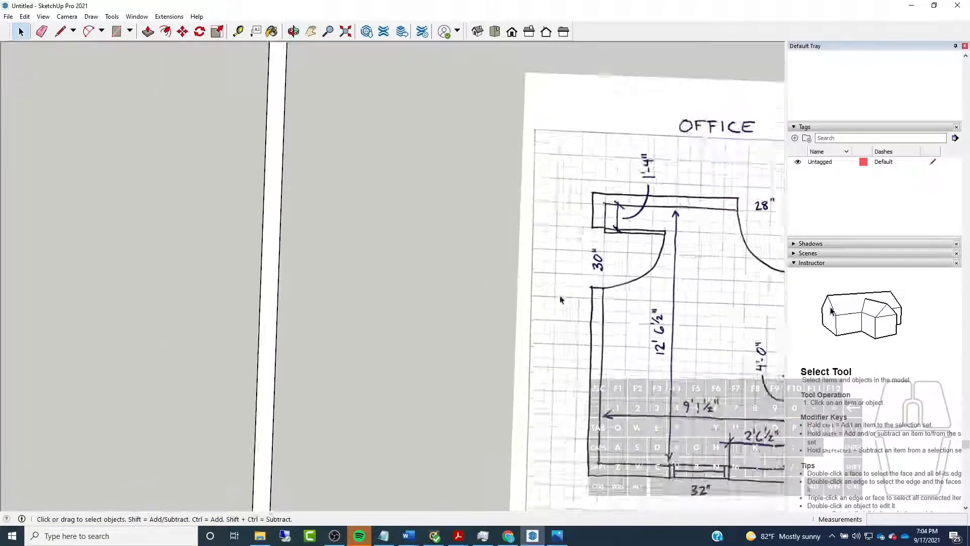
{"action": "middle_click_drag", "start_coordinate": [464, 274], "coordinate": [485, 238]}
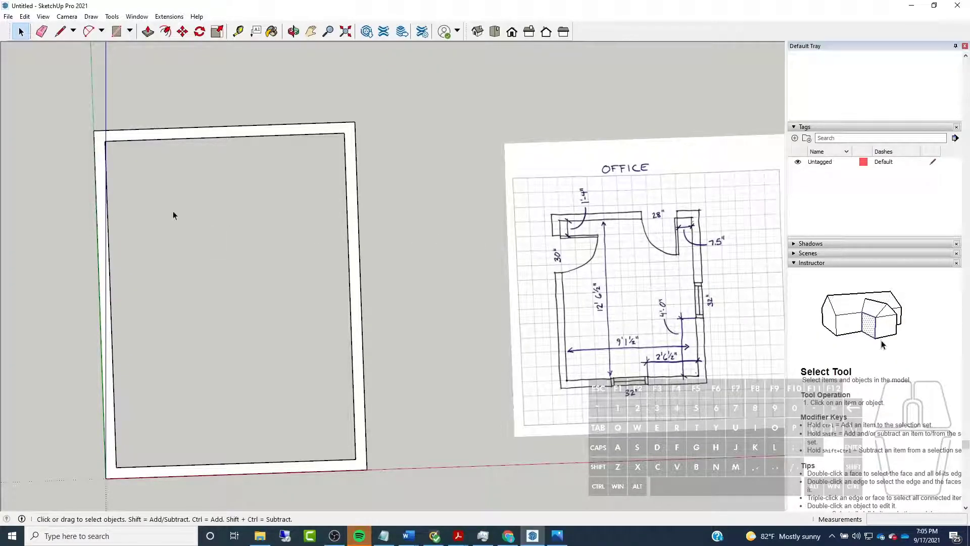
Switch to Acrobat to consult Office Sketches.pdf for the wall height, and return to SketchUp
{"action": "middle_click_drag", "start_coordinate": [350, 232], "coordinate": [245, 80]}
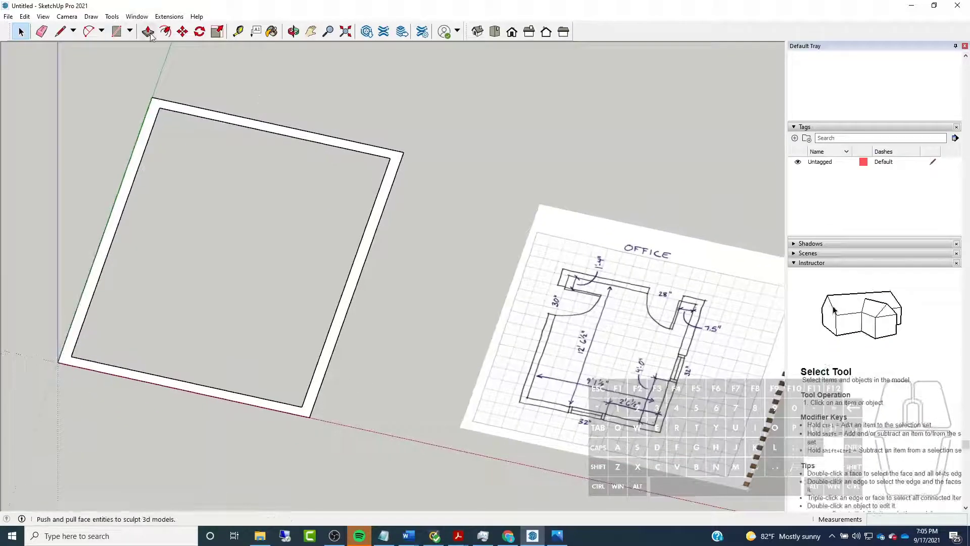
{"action": "key", "text": "p"}
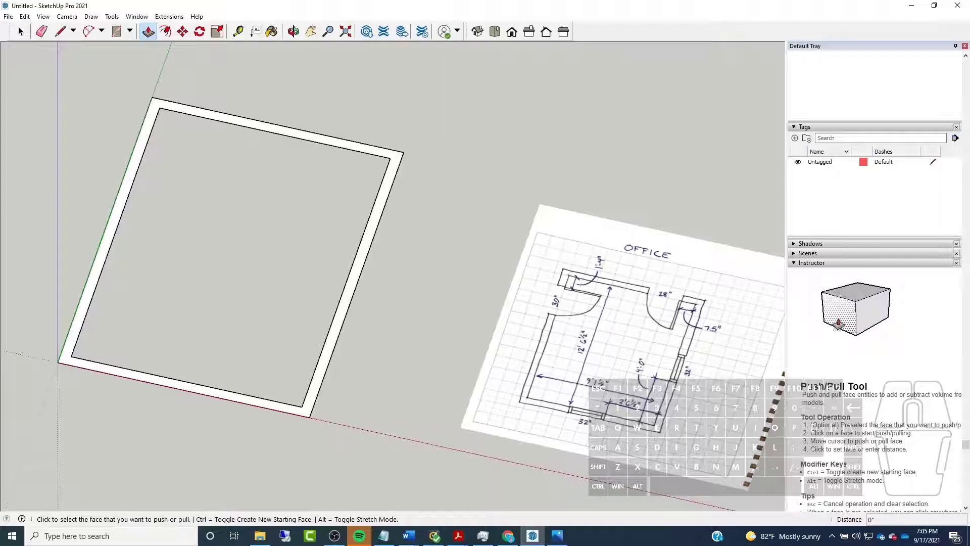
{"action": "mouse_move", "coordinate": [461, 537]}
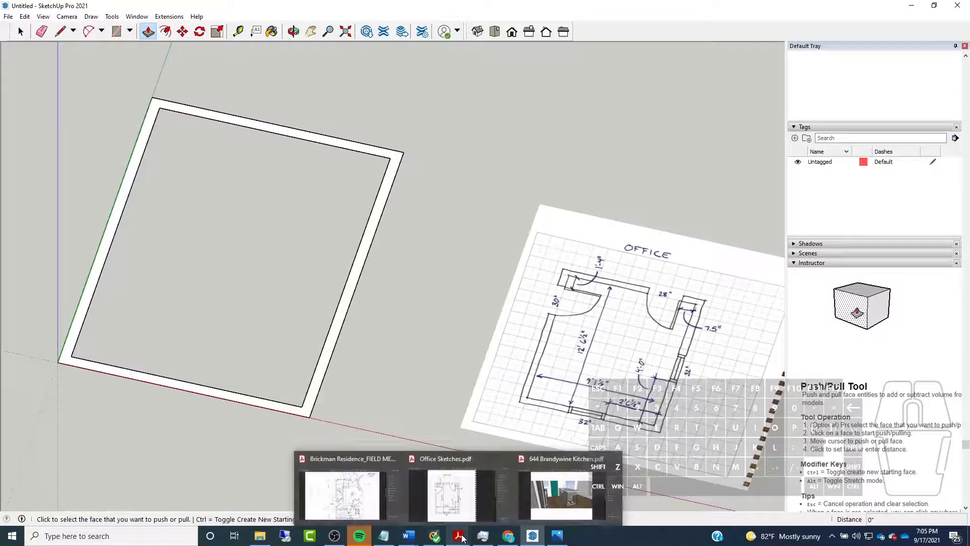
{"action": "left_click", "coordinate": [462, 500]}
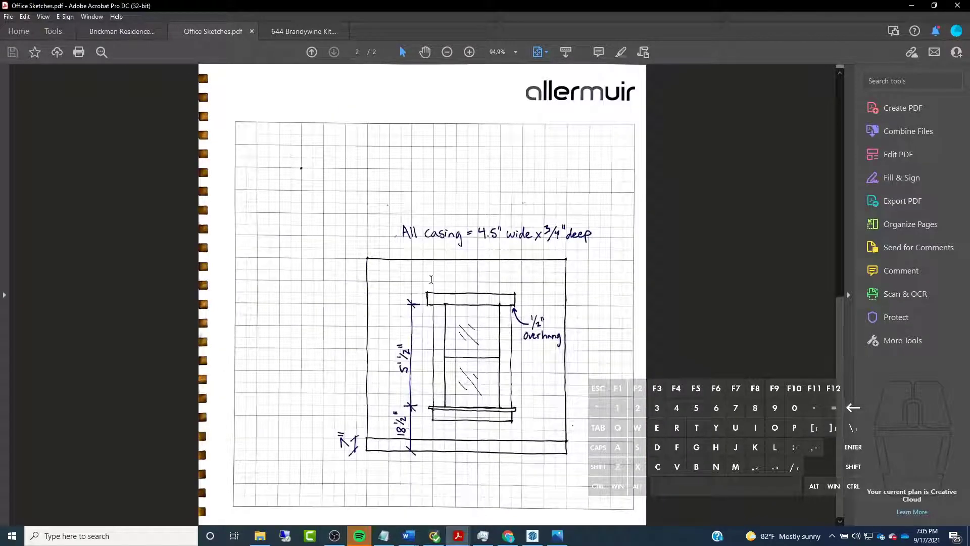
{"action": "scroll", "coordinate": [431, 279], "scroll_direction": "up", "scroll_amount": 1}
{"action": "left_click", "coordinate": [911, 6]}
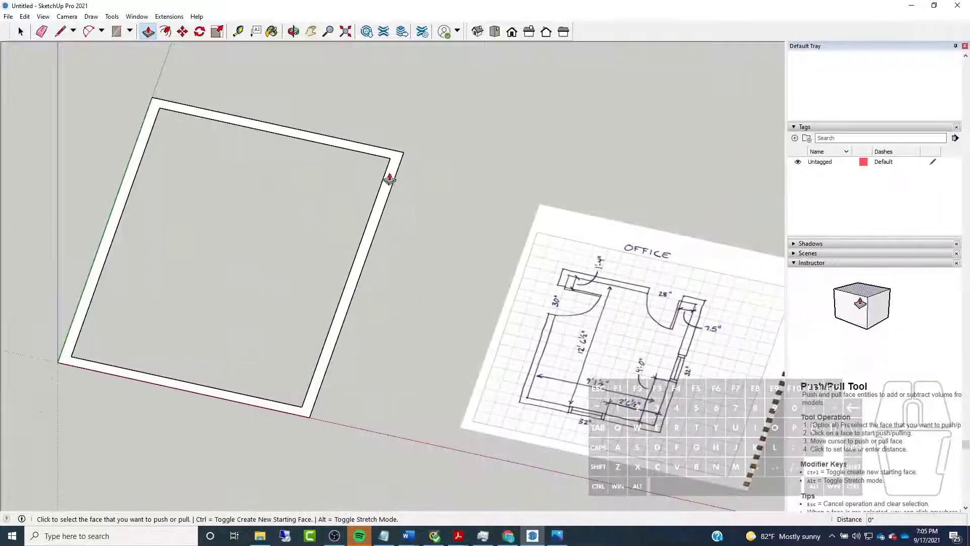
Extrude the wall face upward 7' 10" with Push/Pull
{"action": "left_click", "coordinate": [362, 153]}
{"action": "type", "text": "7'"}
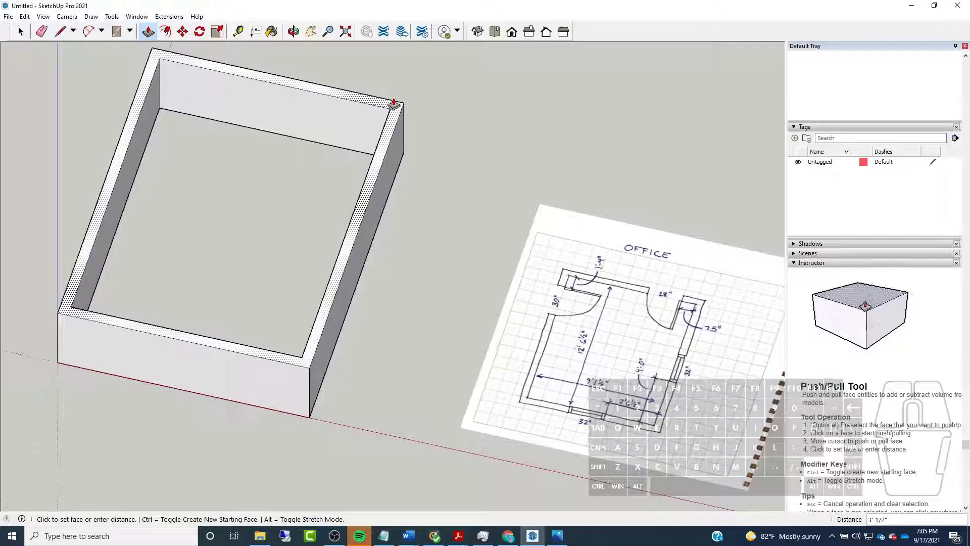
{"action": "type", "text": "10"}
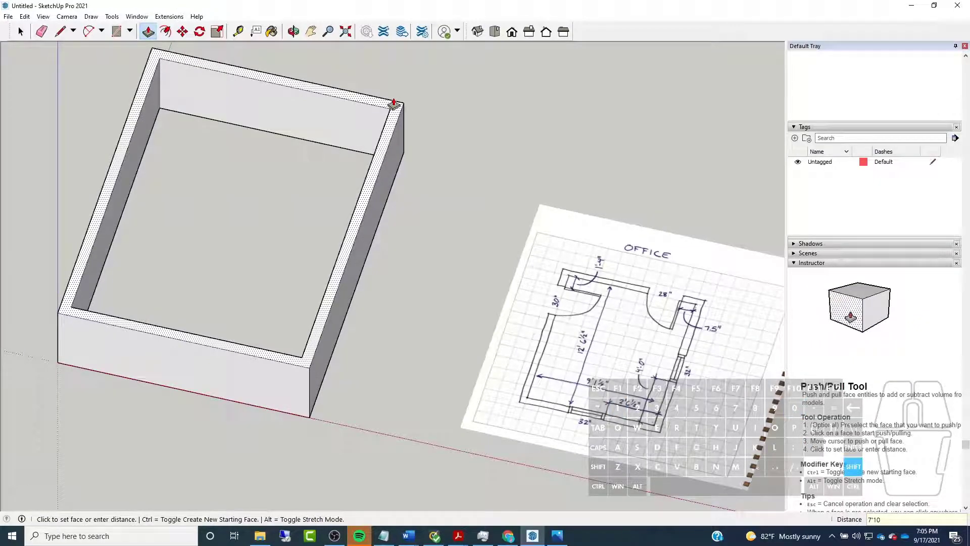
{"action": "key", "text": "Return"}
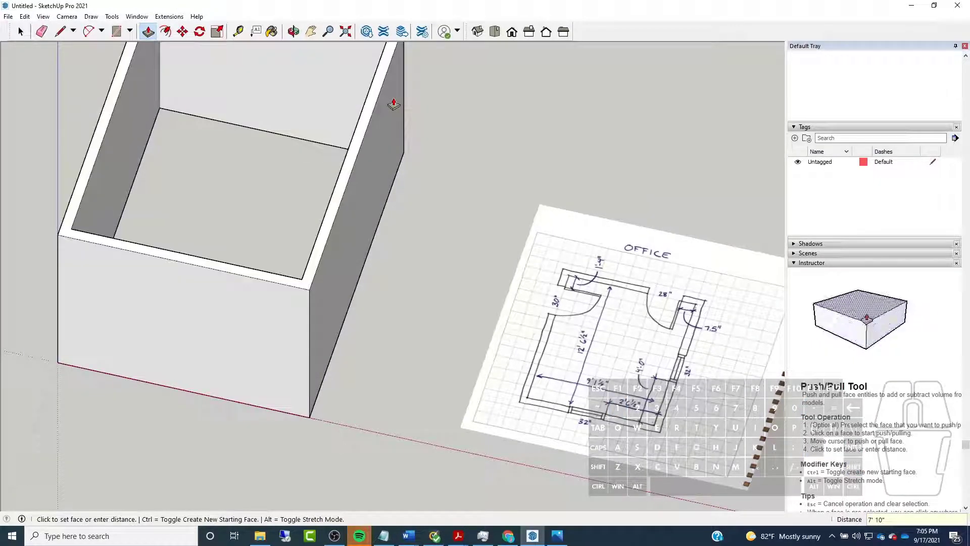
{"action": "scroll", "coordinate": [277, 322], "scroll_direction": "down", "scroll_amount": 3}
{"action": "middle_click_drag", "start_coordinate": [276, 322], "coordinate": [339, 276]}
Select all connected wall geometry and make it a group
{"action": "key", "text": "space"}
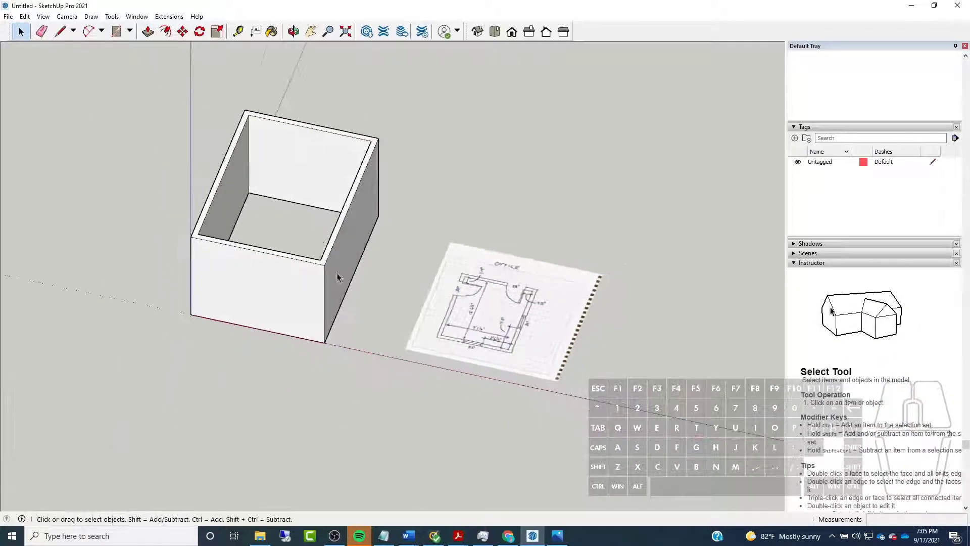
{"action": "triple_click", "coordinate": [337, 275]}
{"action": "scroll", "coordinate": [336, 255], "scroll_direction": "up", "scroll_amount": 3}
{"action": "right_click", "coordinate": [334, 252]}
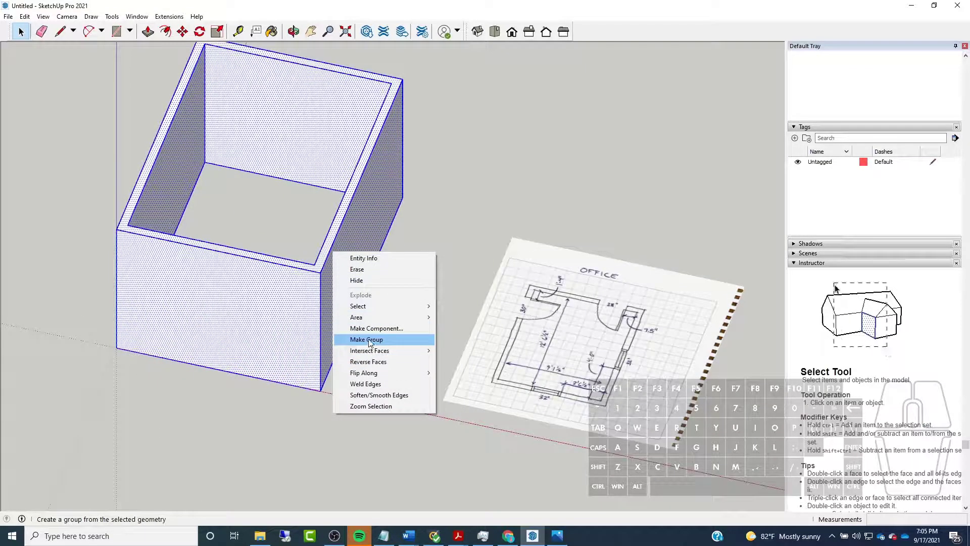
{"action": "left_click", "coordinate": [371, 340]}
{"action": "left_click", "coordinate": [681, 205]}
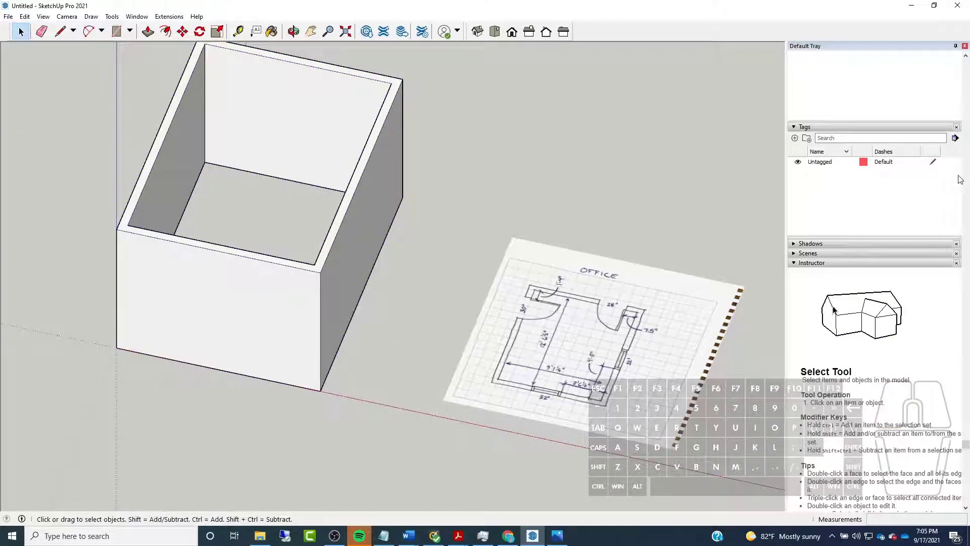
Add two tags named Floor and Walls
{"action": "scroll", "coordinate": [960, 179], "scroll_direction": "down", "scroll_amount": 3}
{"action": "scroll", "coordinate": [966, 180], "scroll_direction": "up", "scroll_amount": 8}
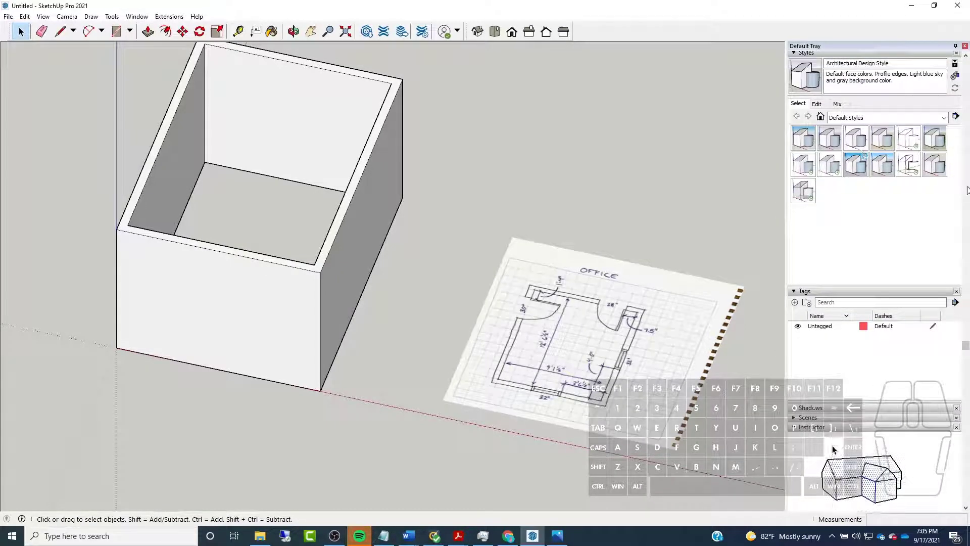
{"action": "scroll", "coordinate": [910, 203], "scroll_direction": "down", "scroll_amount": 4}
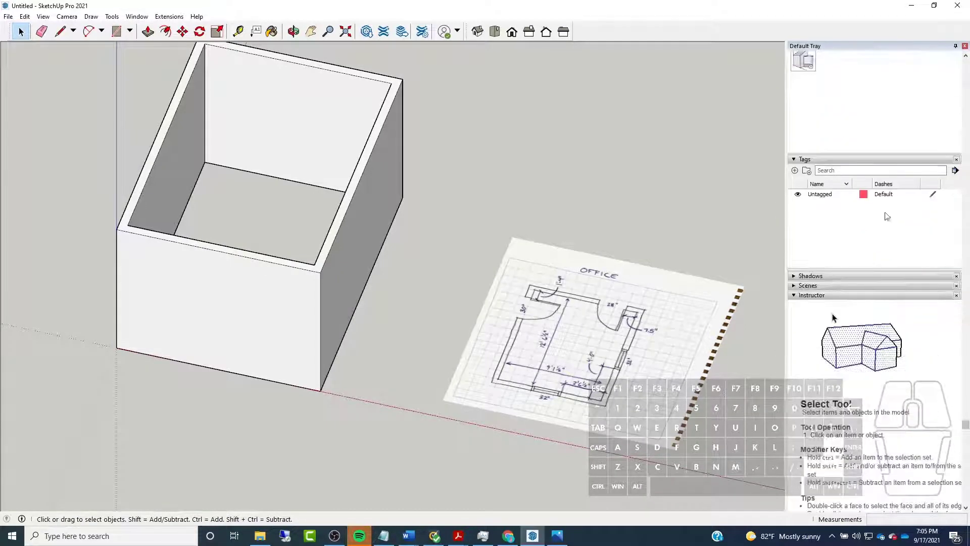
{"action": "left_click", "coordinate": [795, 171]}
{"action": "type", "text": "F"}
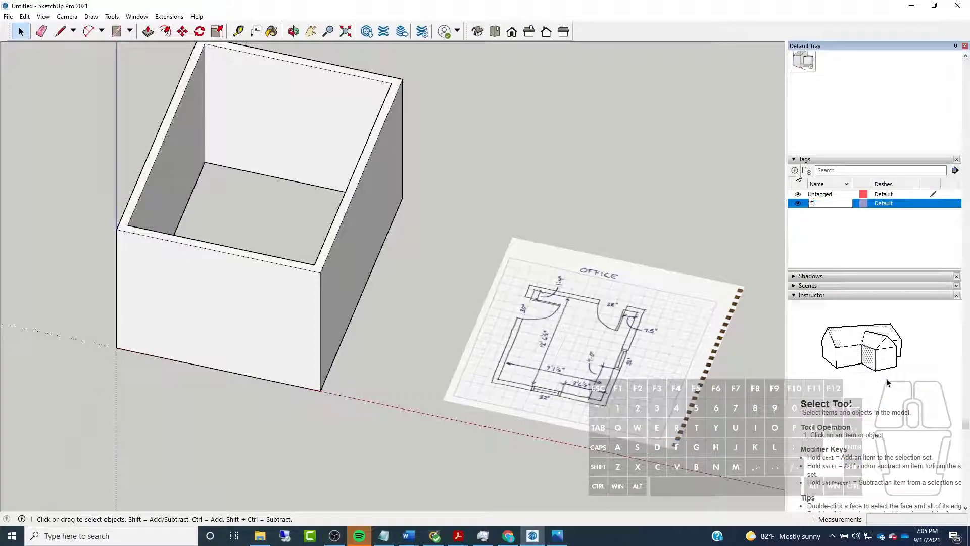
{"action": "type", "text": "loor"}
{"action": "key", "text": "Return"}
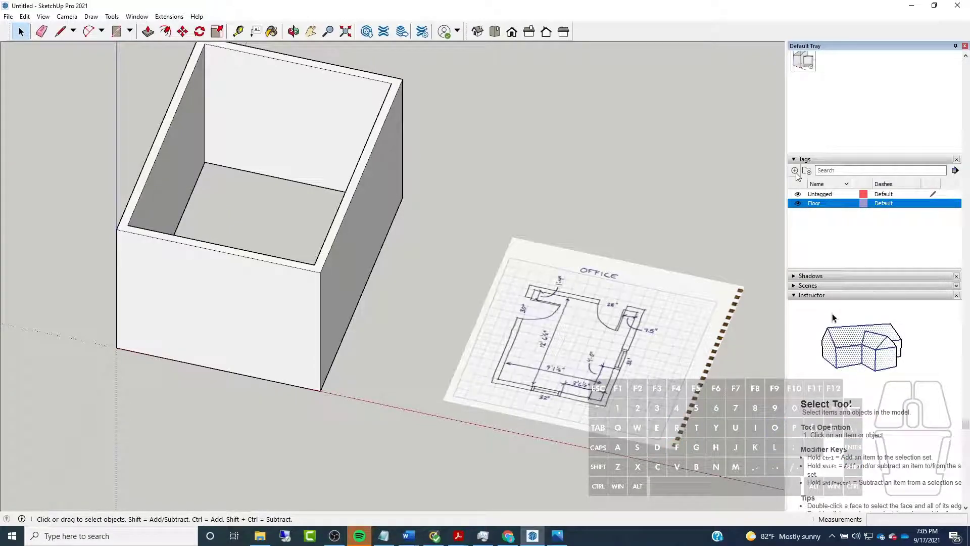
{"action": "left_click", "coordinate": [795, 170]}
{"action": "type", "text": "Wa"}
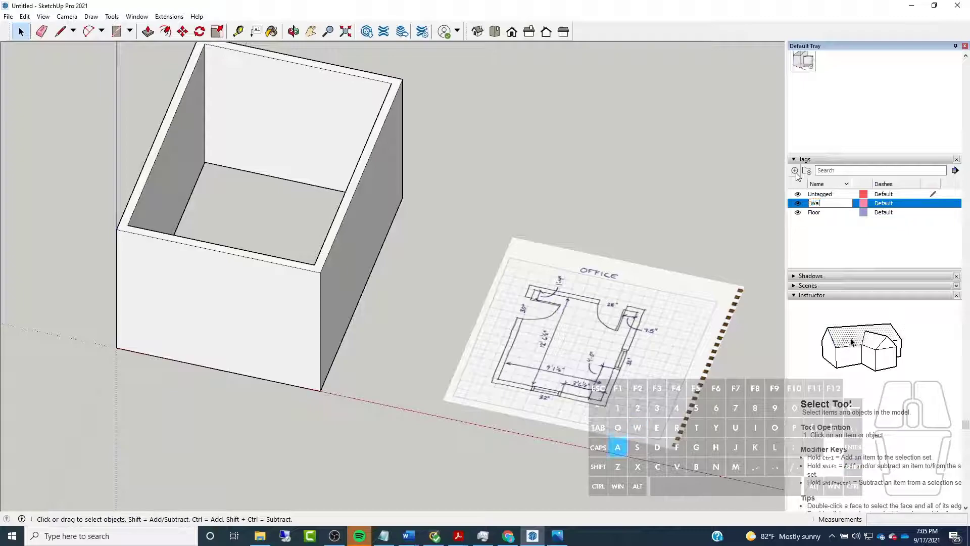
{"action": "type", "text": "lls"}
{"action": "key", "text": "Return"}
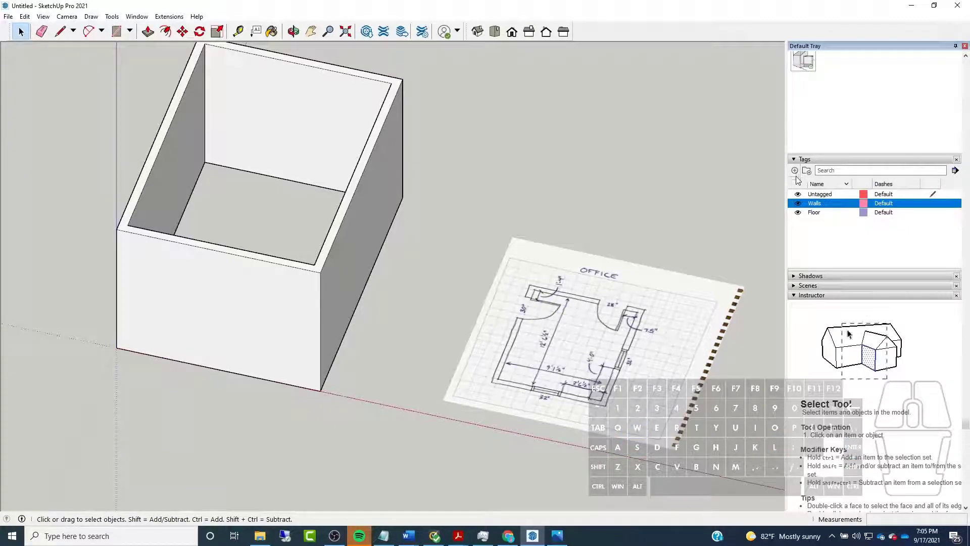
Add two more tags named Ceiling and Doors
{"action": "left_click", "coordinate": [795, 171]}
{"action": "type", "text": "Ceiling"}
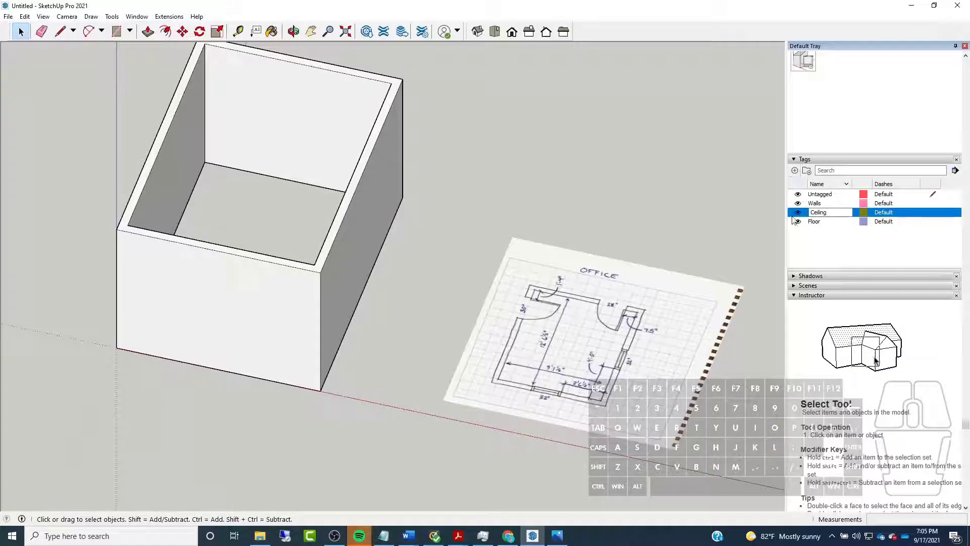
{"action": "key", "text": "Return"}
{"action": "left_click", "coordinate": [795, 171]}
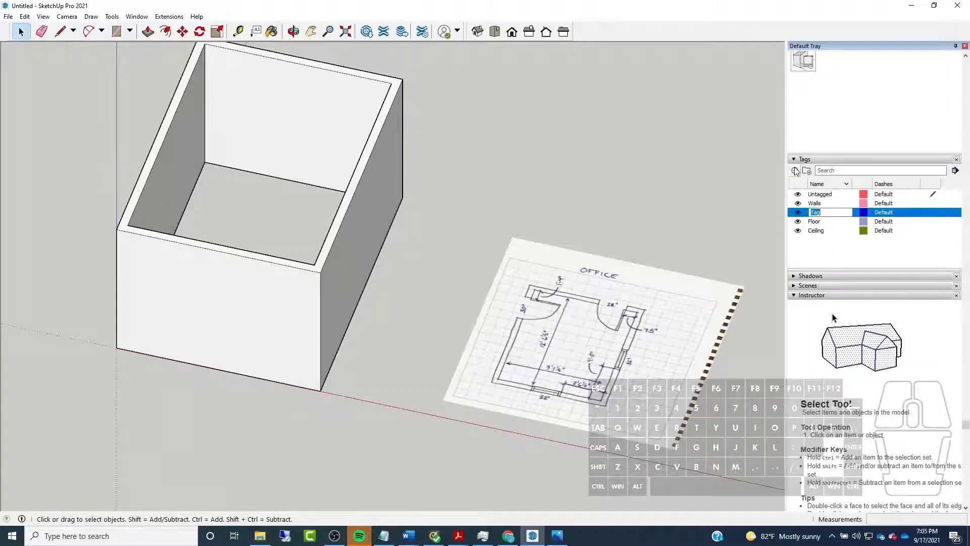
{"action": "type", "text": "Doors"}
{"action": "key", "text": "Return"}
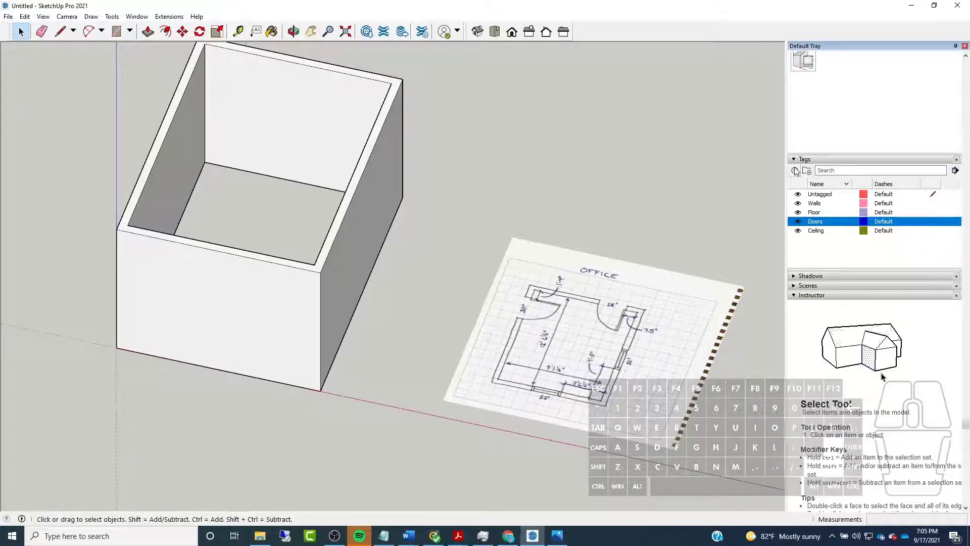
Add two tags named Windows and Furniture
{"action": "left_click", "coordinate": [795, 170]}
{"action": "type", "text": "Windows"}
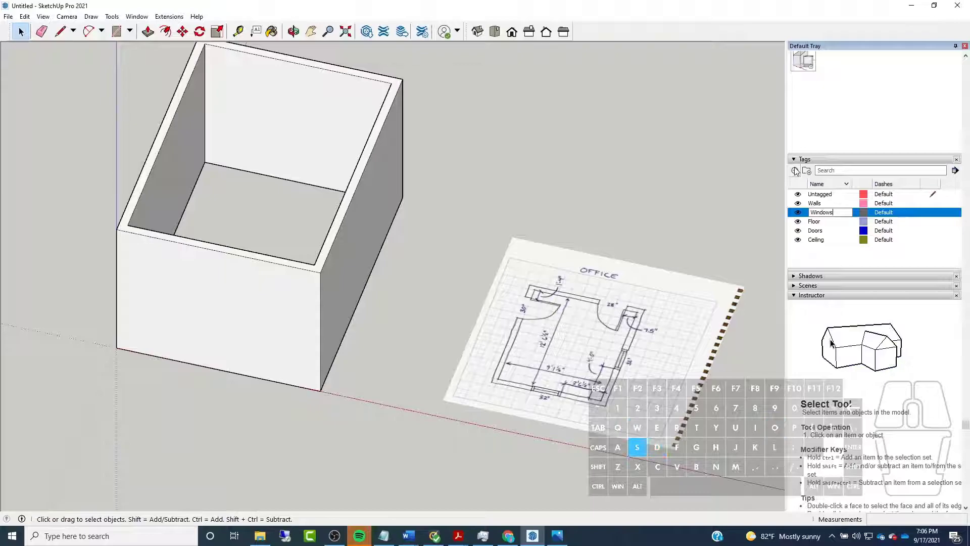
{"action": "key", "text": "Return"}
{"action": "left_click", "coordinate": [794, 171]}
{"action": "type", "text": "Fur"}
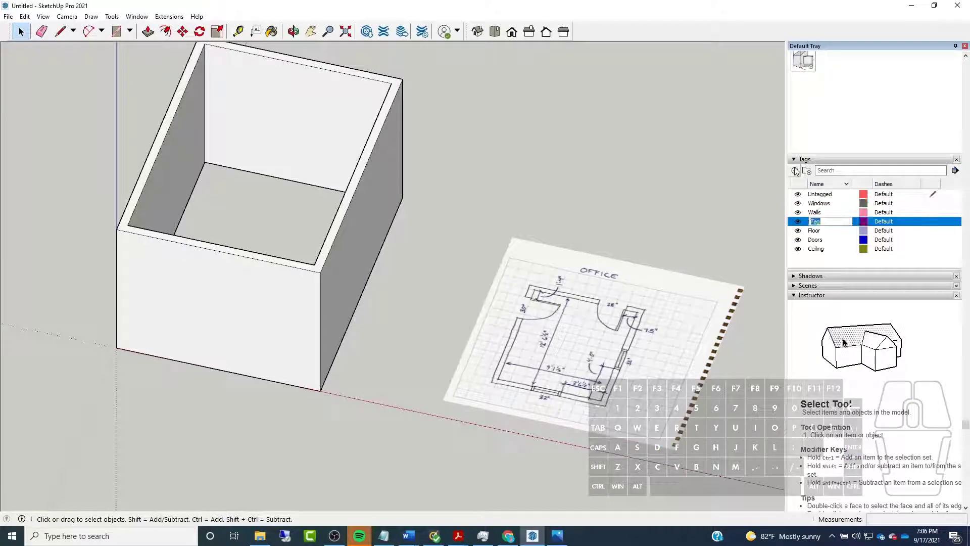
{"action": "type", "text": "niture"}
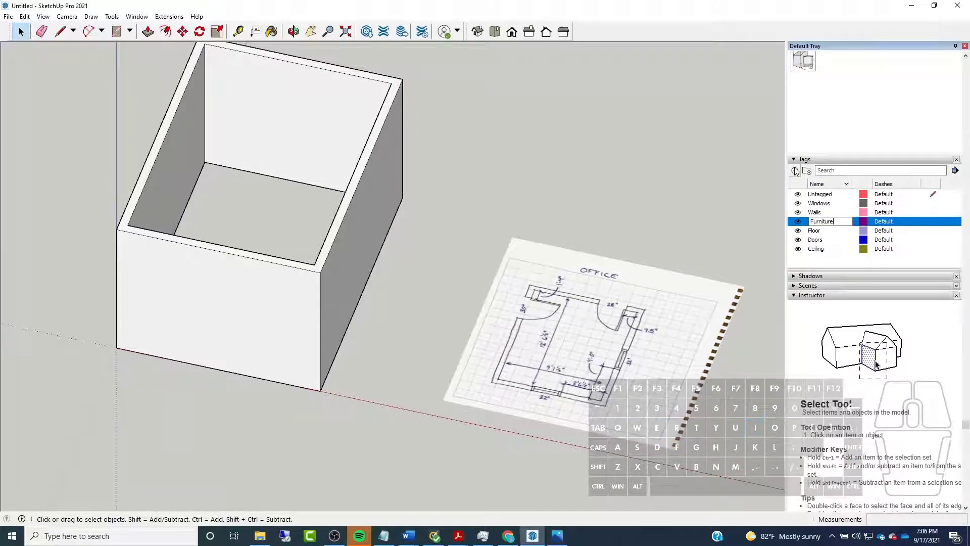
{"action": "key", "text": "Return"}
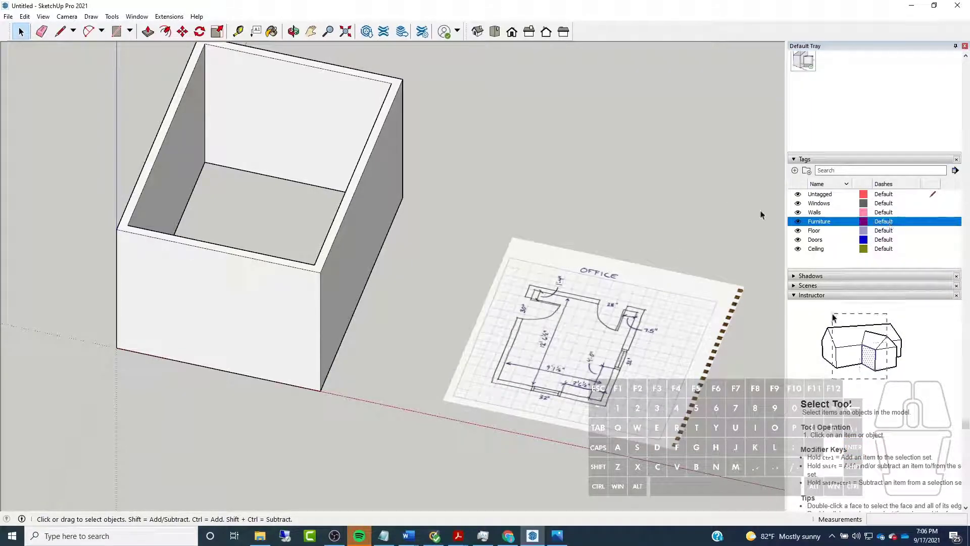
Assign the Walls tag to the wall group
{"action": "left_click", "coordinate": [363, 218]}
{"action": "scroll", "coordinate": [365, 221], "scroll_direction": "down", "scroll_amount": 2}
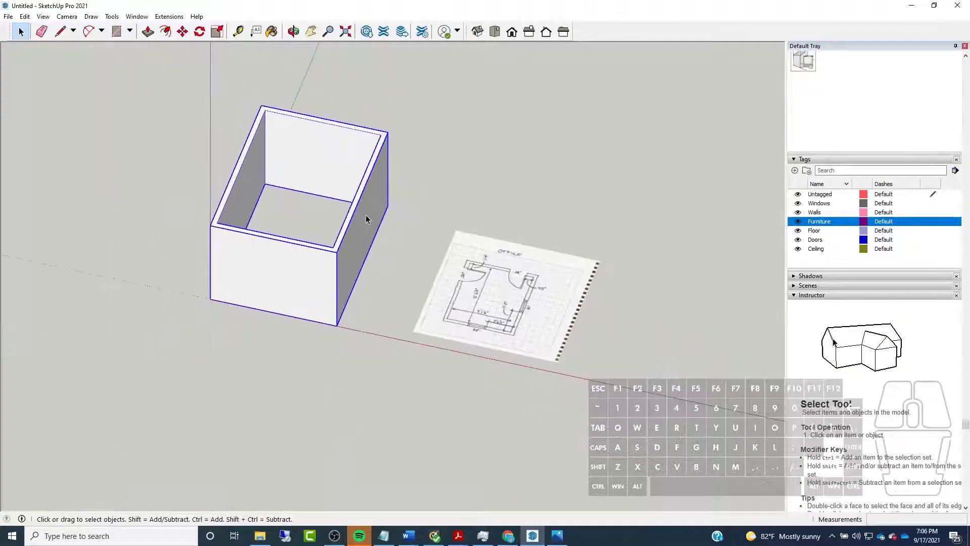
{"action": "scroll", "coordinate": [967, 133], "scroll_direction": "up", "scroll_amount": 10}
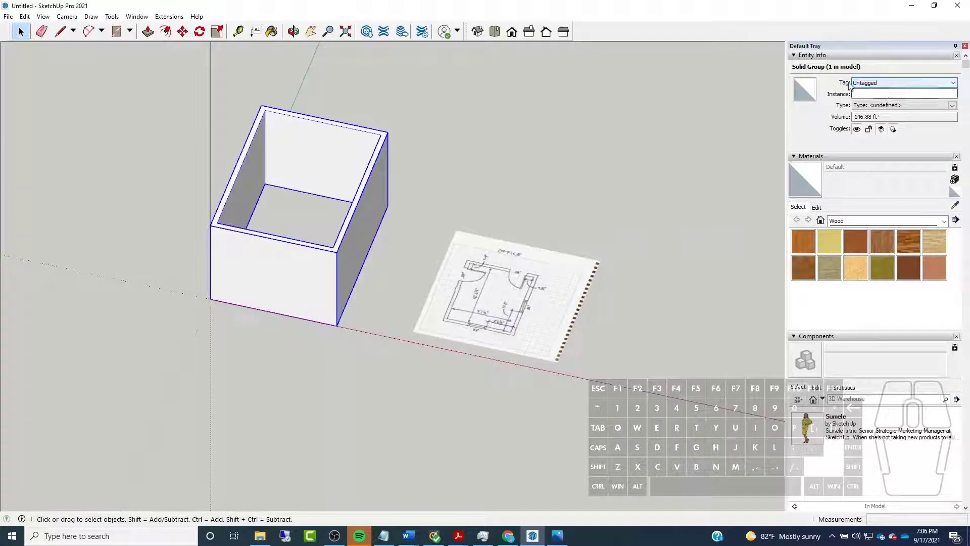
{"action": "left_click", "coordinate": [864, 85]}
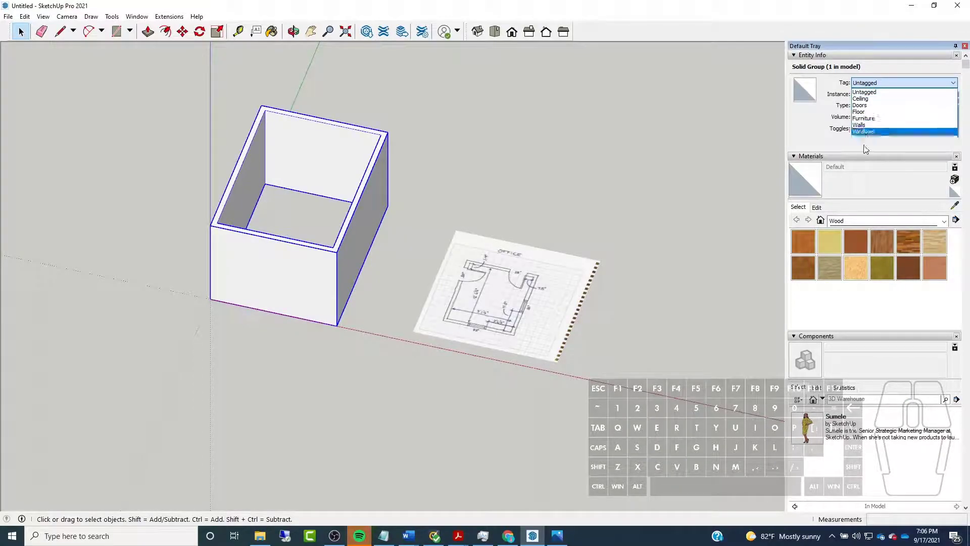
{"action": "left_click", "coordinate": [865, 126]}
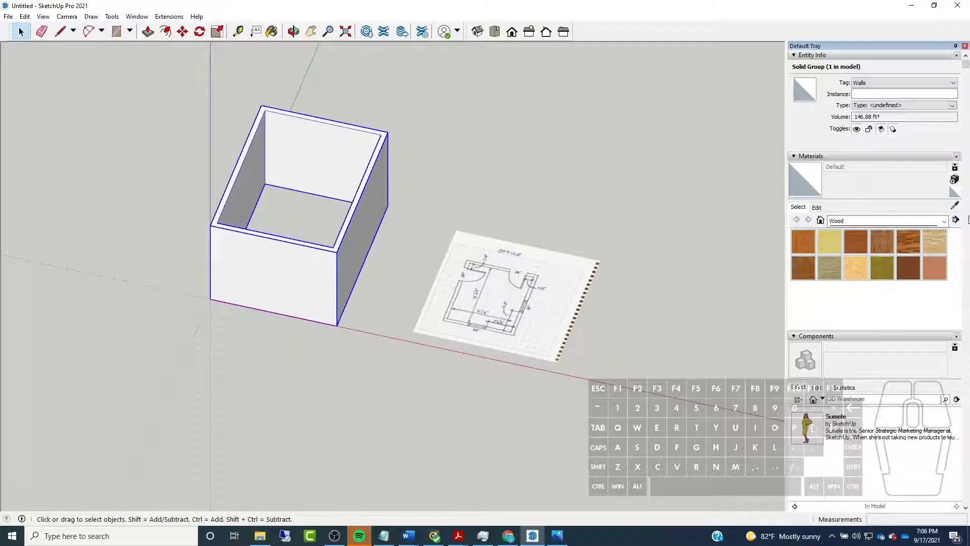
Make Walls the active tag for new geometry
{"action": "scroll", "coordinate": [968, 219], "scroll_direction": "down", "scroll_amount": 15}
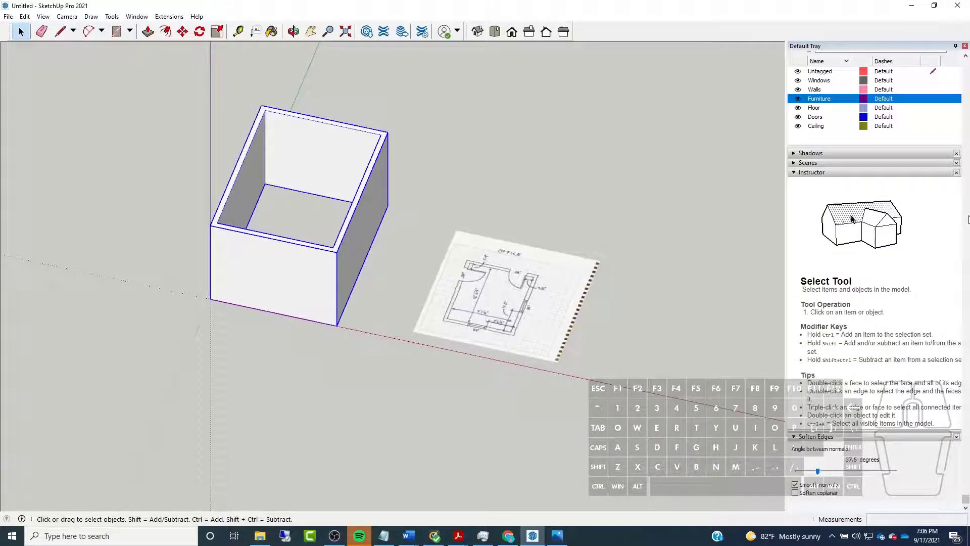
{"action": "scroll", "coordinate": [969, 219], "scroll_direction": "up", "scroll_amount": 3}
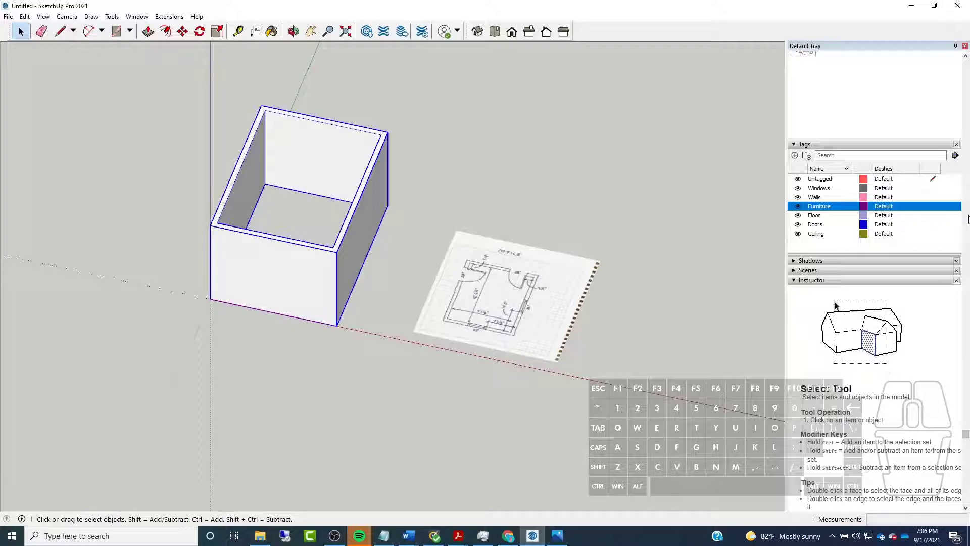
{"action": "left_click", "coordinate": [933, 207]}
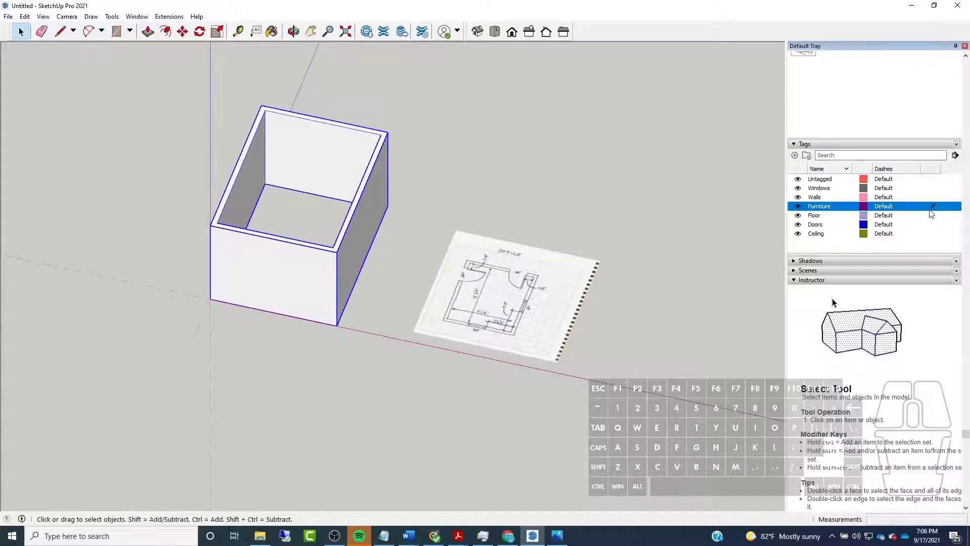
{"action": "left_click", "coordinate": [930, 197]}
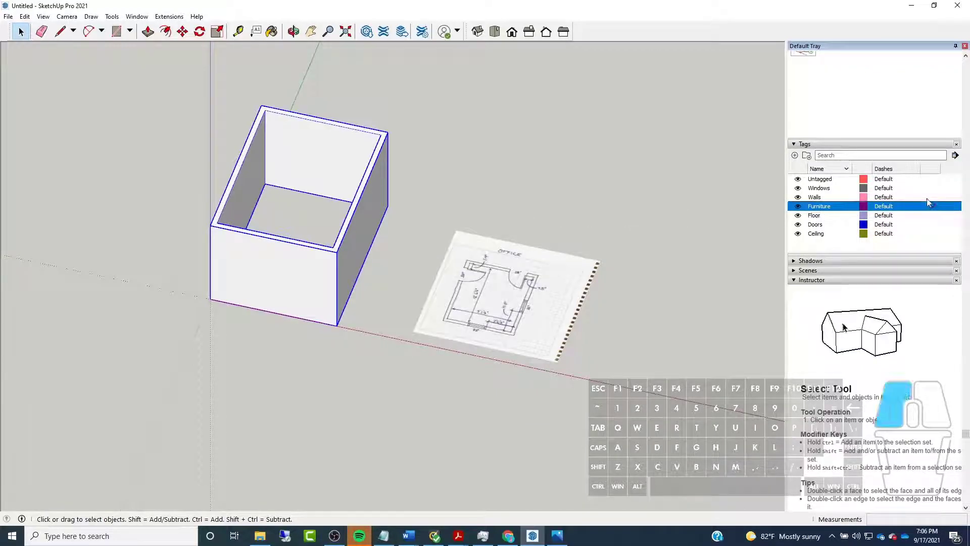
Examine the corner door's offset, swing and opening width on the office floor plan sketch
{"action": "scroll", "coordinate": [239, 223], "scroll_direction": "up", "scroll_amount": 5}
{"action": "scroll", "coordinate": [204, 226], "scroll_direction": "down", "scroll_amount": 4}
{"action": "middle_click_drag", "start_coordinate": [205, 229], "coordinate": [234, 262]}
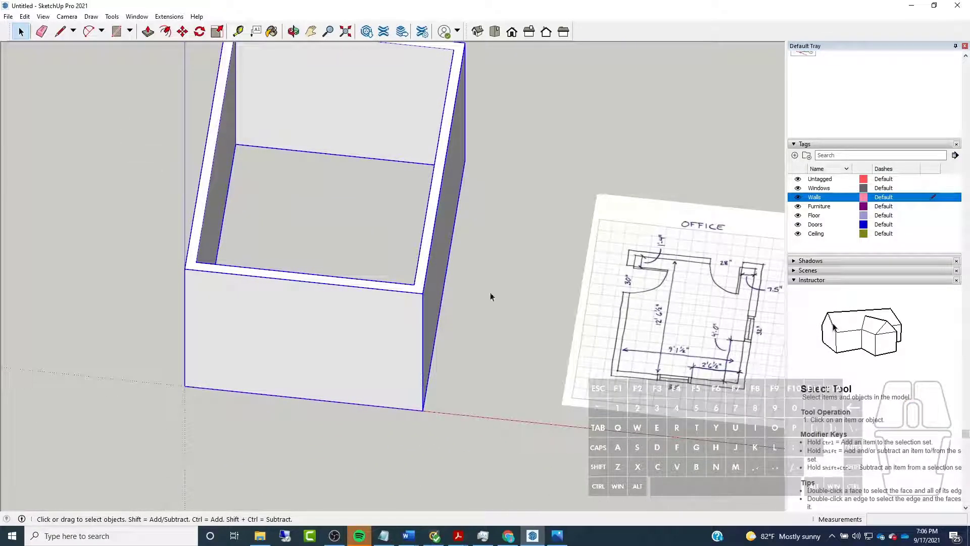
{"action": "scroll", "coordinate": [525, 228], "scroll_direction": "up", "scroll_amount": 7}
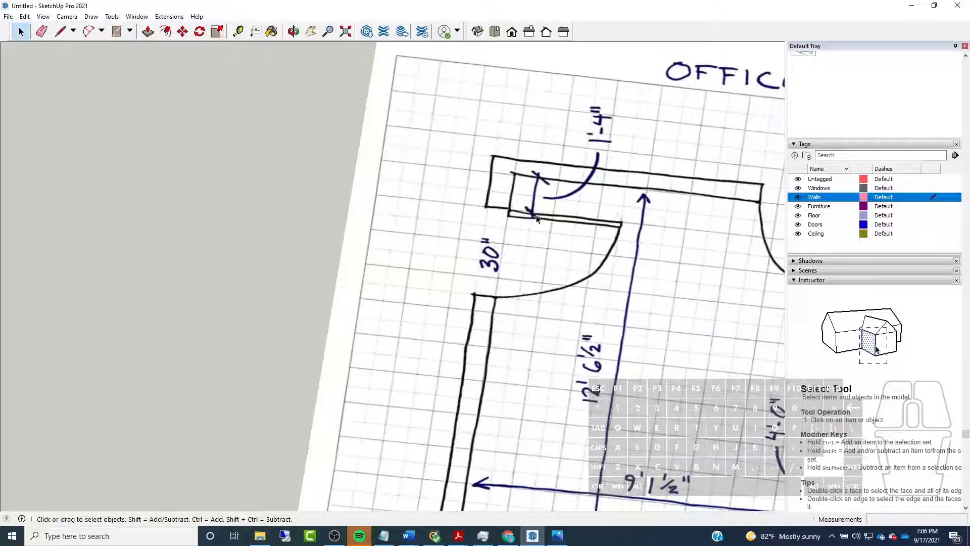
{"action": "scroll", "coordinate": [531, 219], "scroll_direction": "down", "scroll_amount": 5}
{"action": "scroll", "coordinate": [531, 218], "scroll_direction": "up", "scroll_amount": 5}
{"action": "middle_click_drag", "start_coordinate": [531, 222], "coordinate": [246, 238]}
{"action": "scroll", "coordinate": [245, 238], "scroll_direction": "down", "scroll_amount": 4}
{"action": "scroll", "coordinate": [308, 284], "scroll_direction": "up", "scroll_amount": 5}
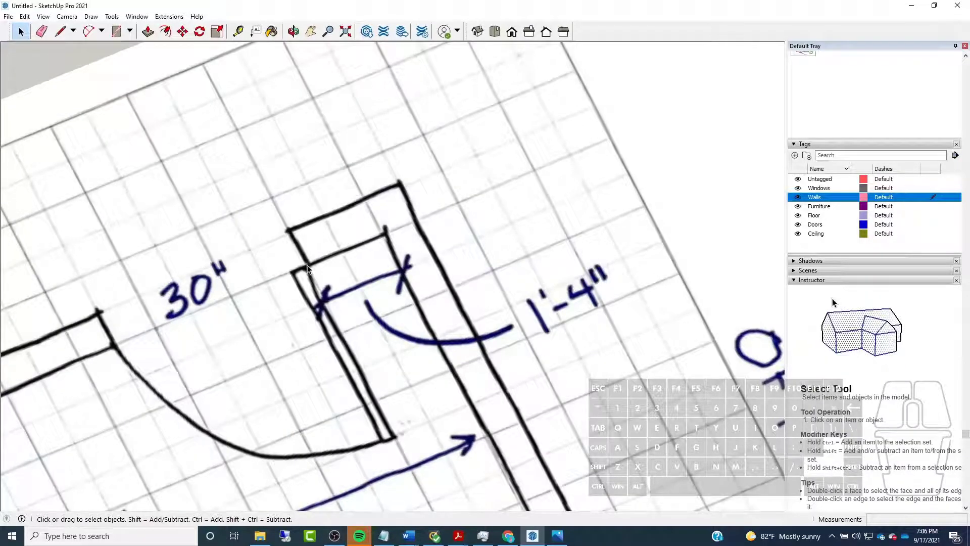
{"action": "scroll", "coordinate": [421, 233], "scroll_direction": "down", "scroll_amount": 6}
{"action": "scroll", "coordinate": [347, 238], "scroll_direction": "up", "scroll_amount": 4}
{"action": "mouse_move", "coordinate": [326, 245]}
{"action": "middle_mouse_down"}
{"action": "mouse_move", "coordinate": [361, 290]}
{"action": "mouse_move", "coordinate": [501, 295]}
{"action": "middle_mouse_up"}
{"action": "scroll", "coordinate": [501, 294], "scroll_direction": "down", "scroll_amount": 2}
{"action": "middle_click_drag", "start_coordinate": [286, 278], "coordinate": [344, 237]}
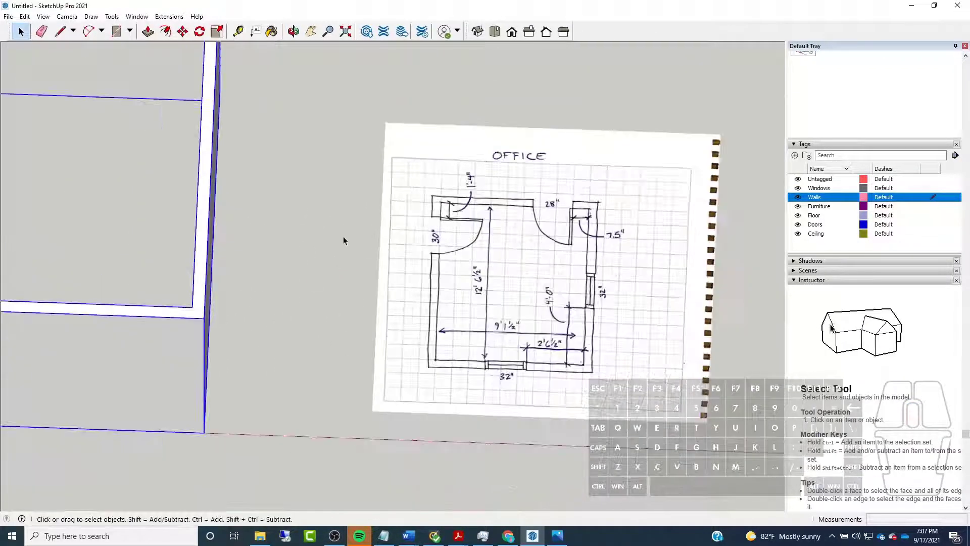
Import the Office Elevation JPG and place it flat on the ground just behind the floor plan sketch
{"action": "left_click", "coordinate": [7, 16]}
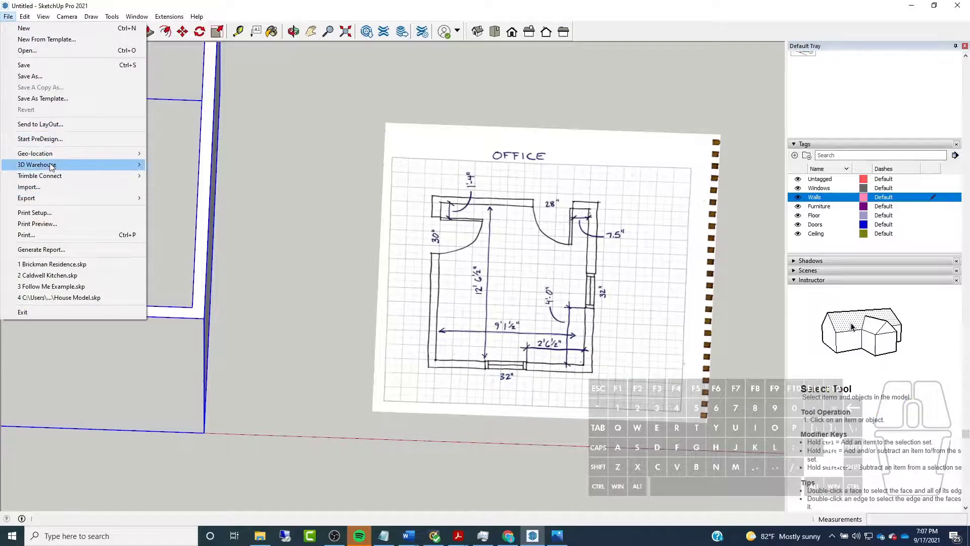
{"action": "left_click", "coordinate": [51, 186]}
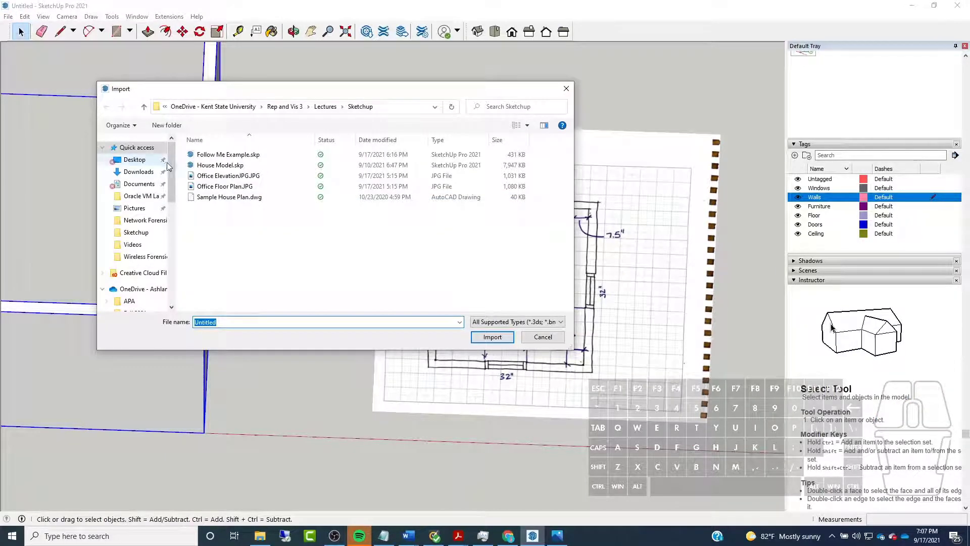
{"action": "double_click", "coordinate": [225, 186]}
{"action": "scroll", "coordinate": [415, 387], "scroll_direction": "down", "scroll_amount": 2}
{"action": "scroll", "coordinate": [416, 386], "scroll_direction": "up", "scroll_amount": 2}
{"action": "scroll", "coordinate": [414, 380], "scroll_direction": "down", "scroll_amount": 2}
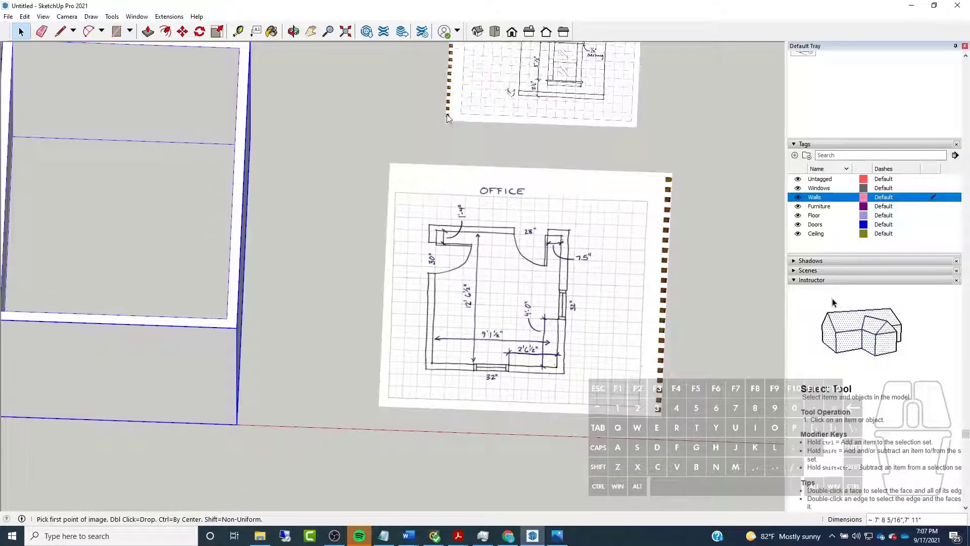
{"action": "scroll", "coordinate": [438, 112], "scroll_direction": "down", "scroll_amount": 1}
{"action": "scroll", "coordinate": [439, 113], "scroll_direction": "down", "scroll_amount": 1}
{"action": "left_click", "coordinate": [439, 112]}
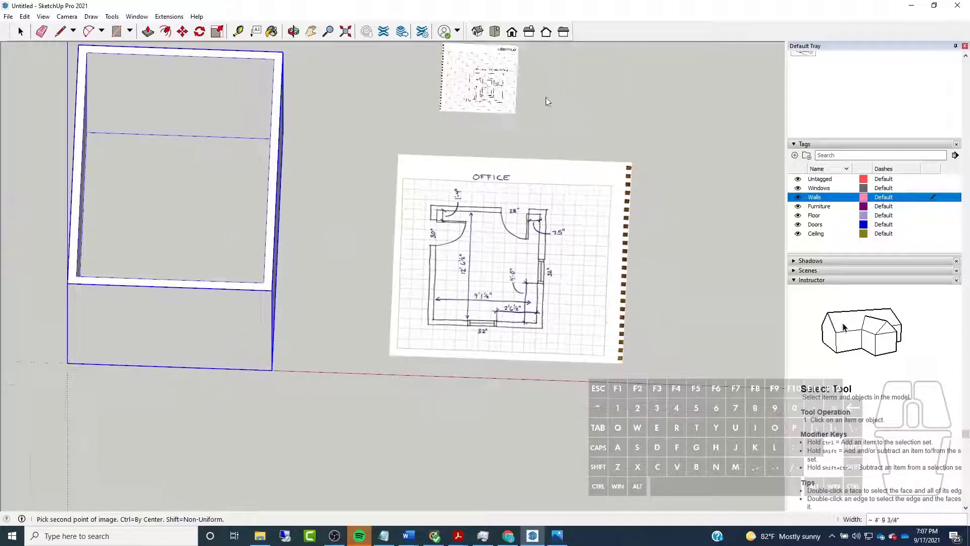
{"action": "left_click", "coordinate": [650, 123]}
{"action": "scroll", "coordinate": [323, 298], "scroll_direction": "down", "scroll_amount": 1}
{"action": "scroll", "coordinate": [322, 298], "scroll_direction": "down", "scroll_amount": 2}
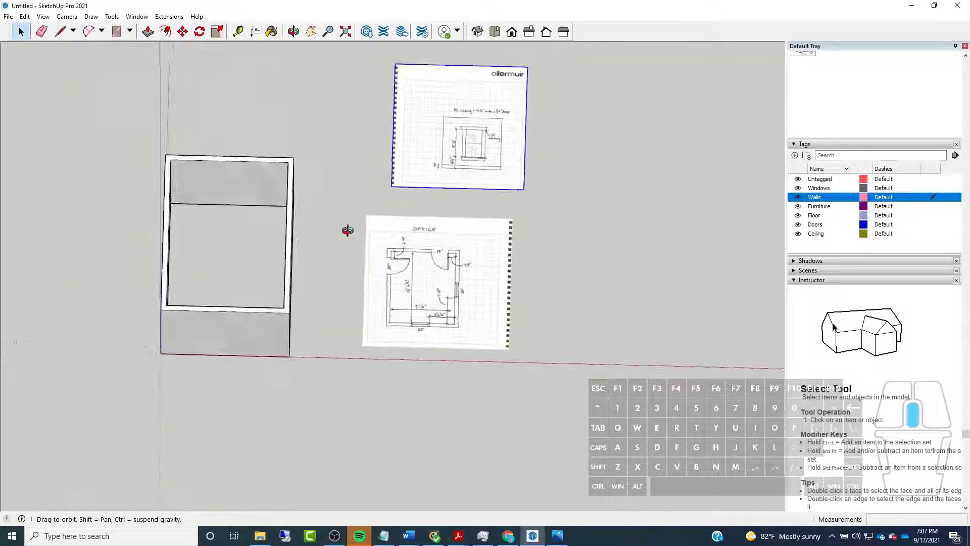
Examine the casing width note on the elevation sketch and the corner door's offset on the floor plan
{"action": "scroll", "coordinate": [424, 133], "scroll_direction": "up", "scroll_amount": 6}
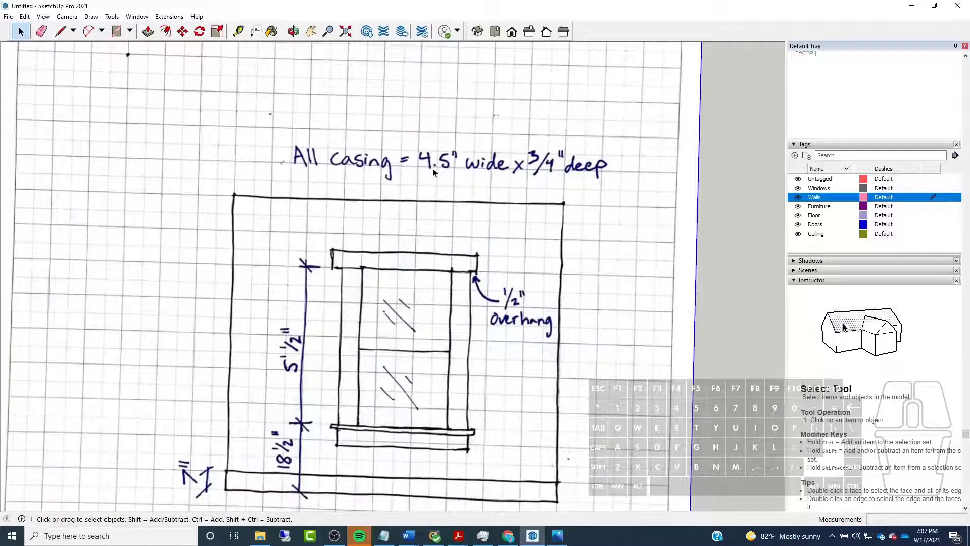
{"action": "scroll", "coordinate": [426, 176], "scroll_direction": "up", "scroll_amount": 3}
{"action": "scroll", "coordinate": [455, 172], "scroll_direction": "down", "scroll_amount": 4}
{"action": "scroll", "coordinate": [489, 167], "scroll_direction": "up", "scroll_amount": 2}
{"action": "scroll", "coordinate": [489, 167], "scroll_direction": "down", "scroll_amount": 5}
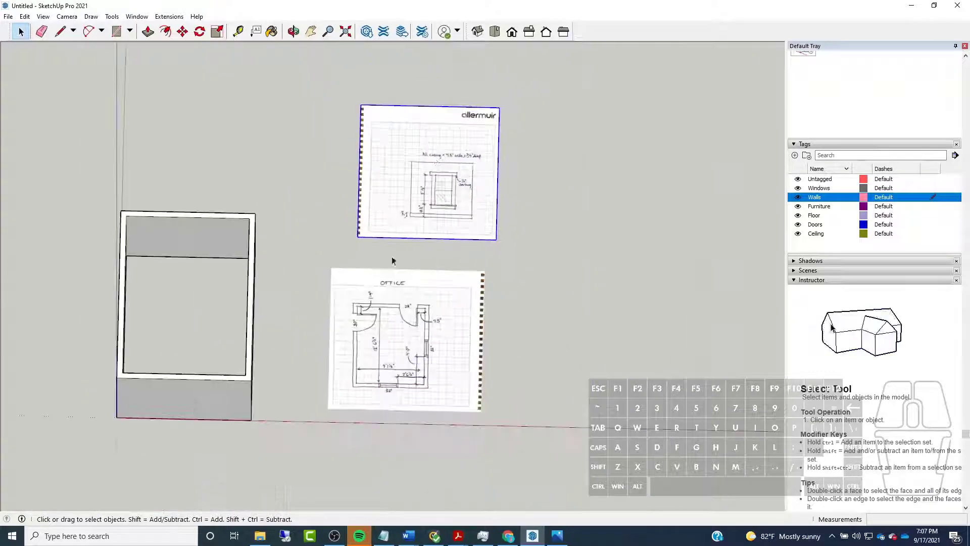
{"action": "scroll", "coordinate": [358, 345], "scroll_direction": "up", "scroll_amount": 6}
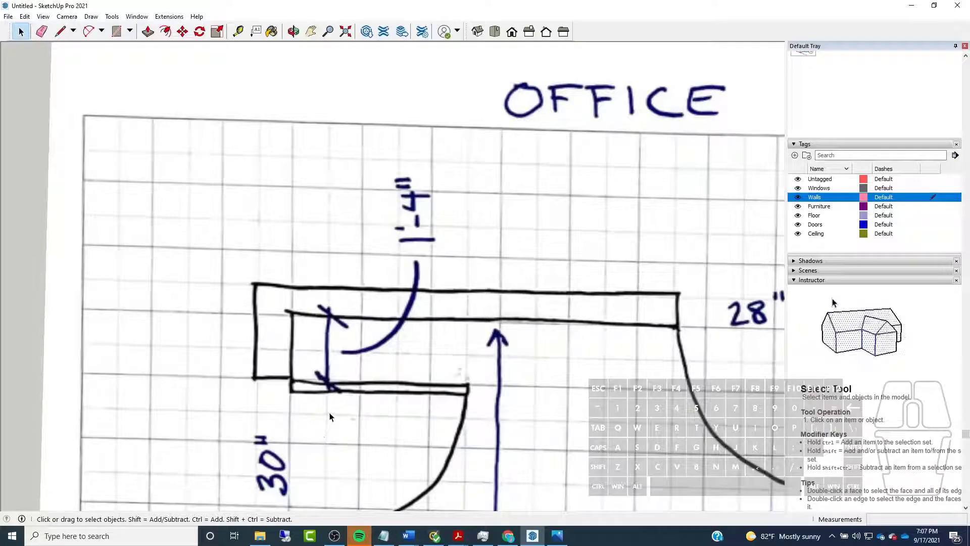
{"action": "scroll", "coordinate": [329, 418], "scroll_direction": "down", "scroll_amount": 2}
{"action": "scroll", "coordinate": [460, 202], "scroll_direction": "down", "scroll_amount": 5}
Turn on X-ray display and open the wall group for editing
{"action": "middle_click_drag", "start_coordinate": [460, 202], "coordinate": [344, 203]}
{"action": "scroll", "coordinate": [166, 139], "scroll_direction": "up", "scroll_amount": 5}
{"action": "mouse_move", "coordinate": [165, 139]}
{"action": "middle_mouse_down"}
{"action": "mouse_move", "coordinate": [249, 119]}
{"action": "mouse_move", "coordinate": [238, 119]}
{"action": "middle_mouse_up"}
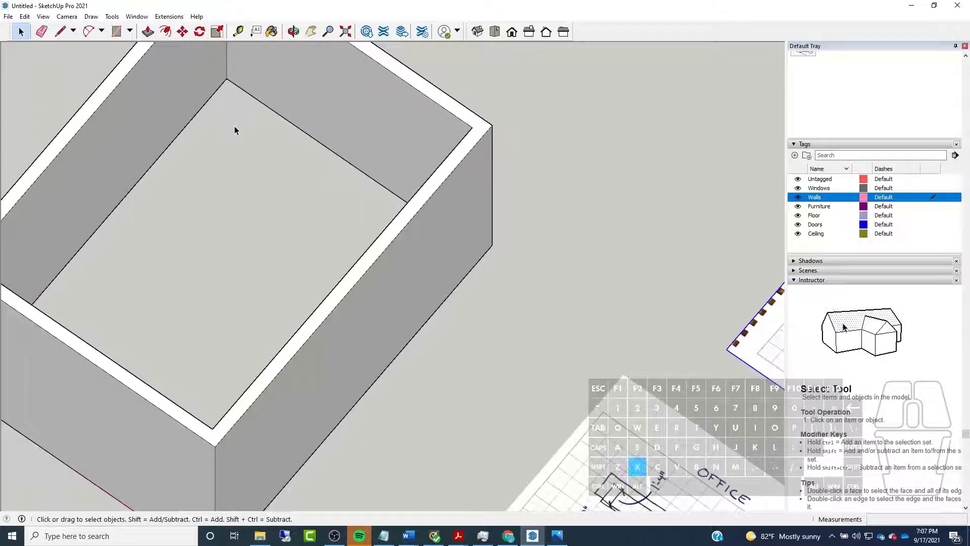
{"action": "key", "text": "x"}
{"action": "left_click", "coordinate": [281, 117]}
{"action": "scroll", "coordinate": [285, 218], "scroll_direction": "down", "scroll_amount": 2}
{"action": "double_click", "coordinate": [282, 117]}
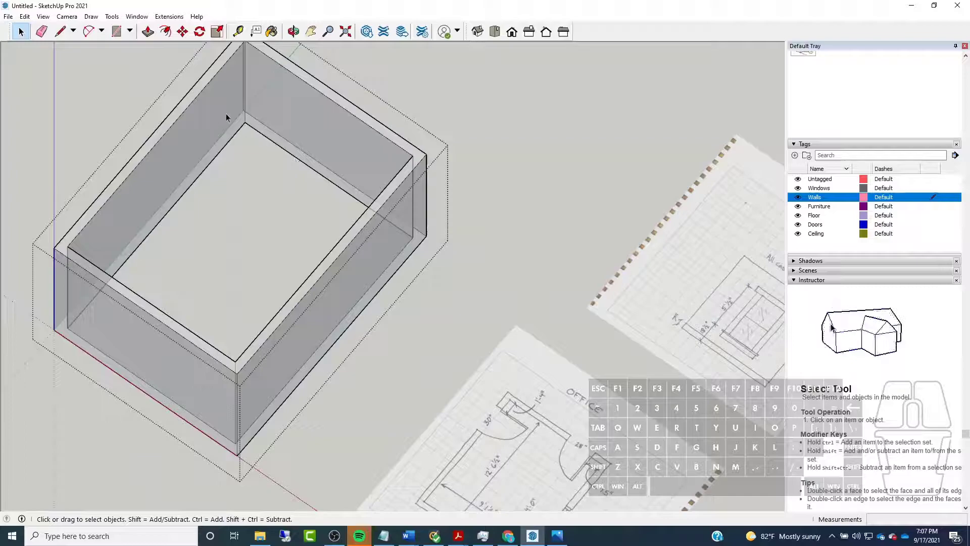
Draw a 1' 4" line along the green axis into the room from the back wall's inner base edge, near the corner
{"action": "scroll", "coordinate": [225, 117], "scroll_direction": "up", "scroll_amount": 2}
{"action": "scroll", "coordinate": [227, 117], "scroll_direction": "down", "scroll_amount": 1}
{"action": "scroll", "coordinate": [198, 90], "scroll_direction": "up", "scroll_amount": 2}
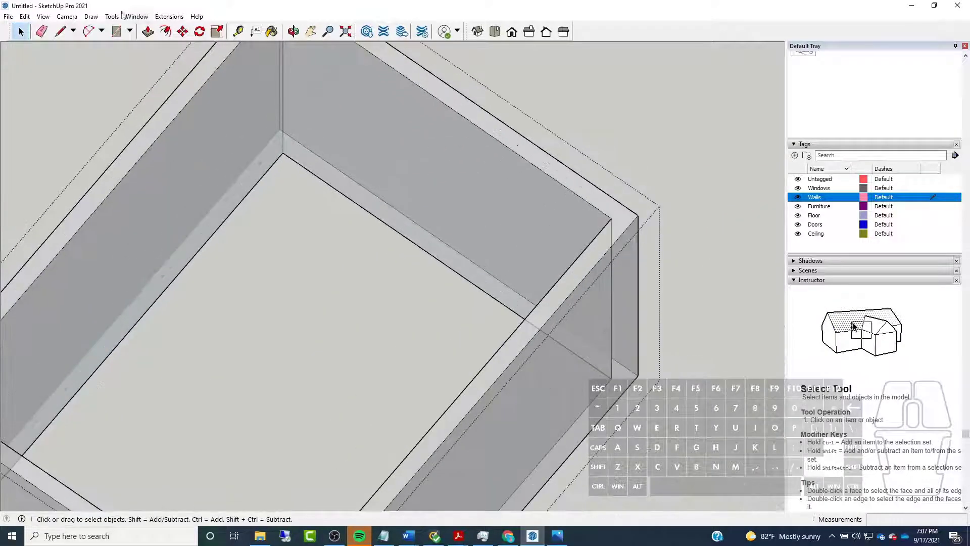
{"action": "left_click", "coordinate": [60, 31]}
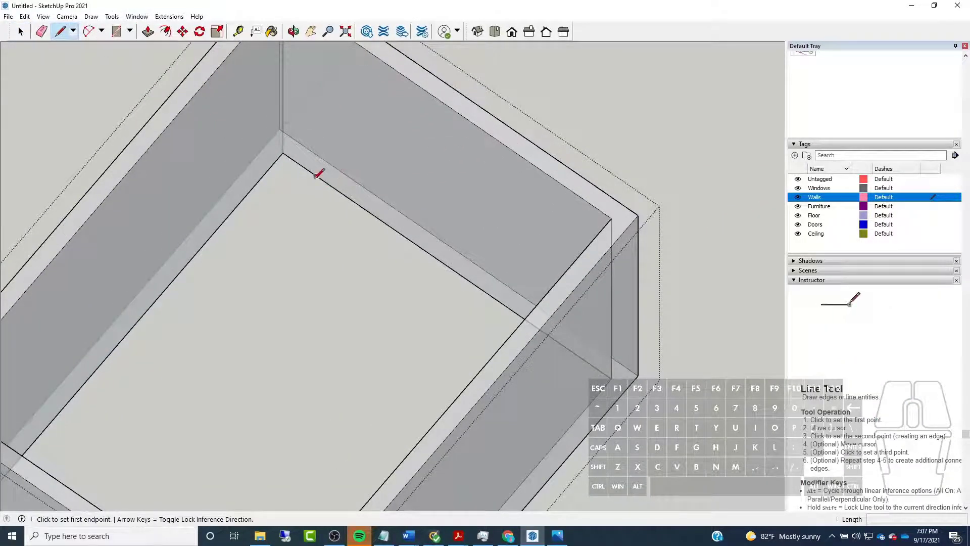
{"action": "scroll", "coordinate": [318, 173], "scroll_direction": "down", "scroll_amount": 3}
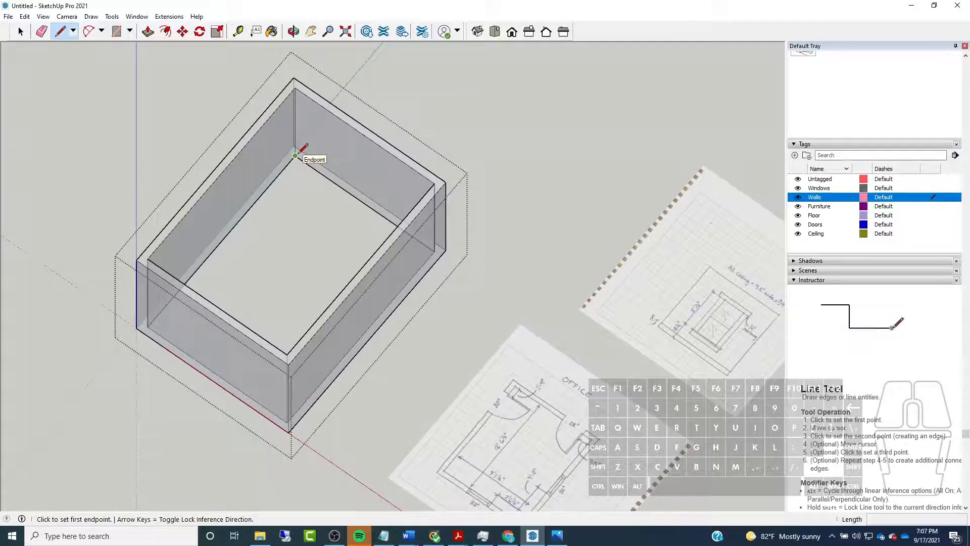
{"action": "scroll", "coordinate": [298, 156], "scroll_direction": "up", "scroll_amount": 3}
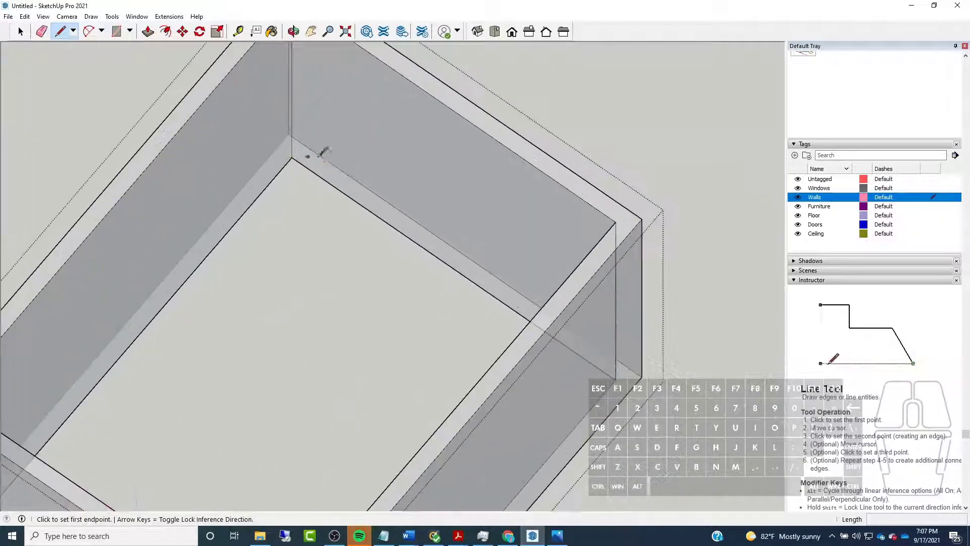
{"action": "left_click", "coordinate": [345, 194]}
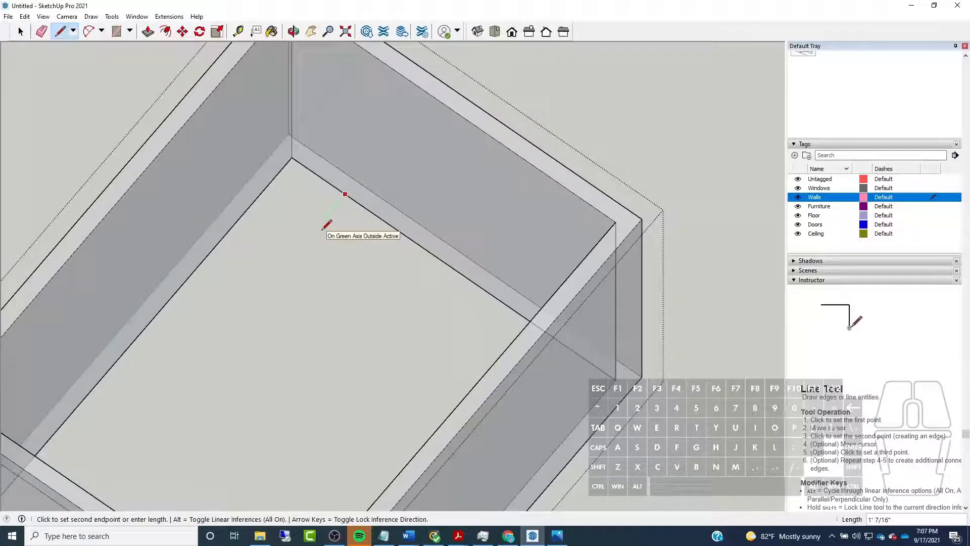
{"action": "type", "text": "1'4\""}
{"action": "key", "text": "Return"}
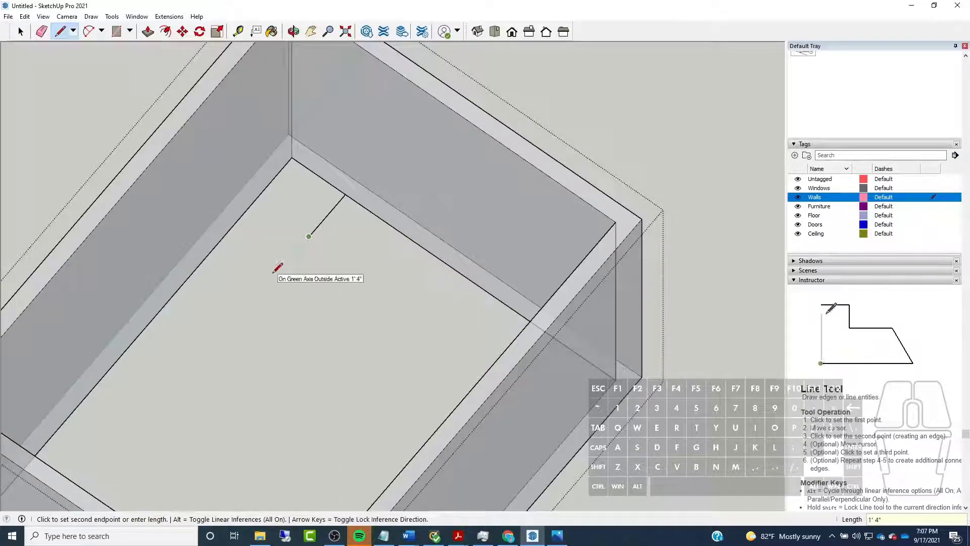
Extend the line by 4.5", then draw a perpendicular line through the adjacent side wall, ending in line with its outer corner
{"action": "type", "text": "4.5\""}
{"action": "key", "text": "Return"}
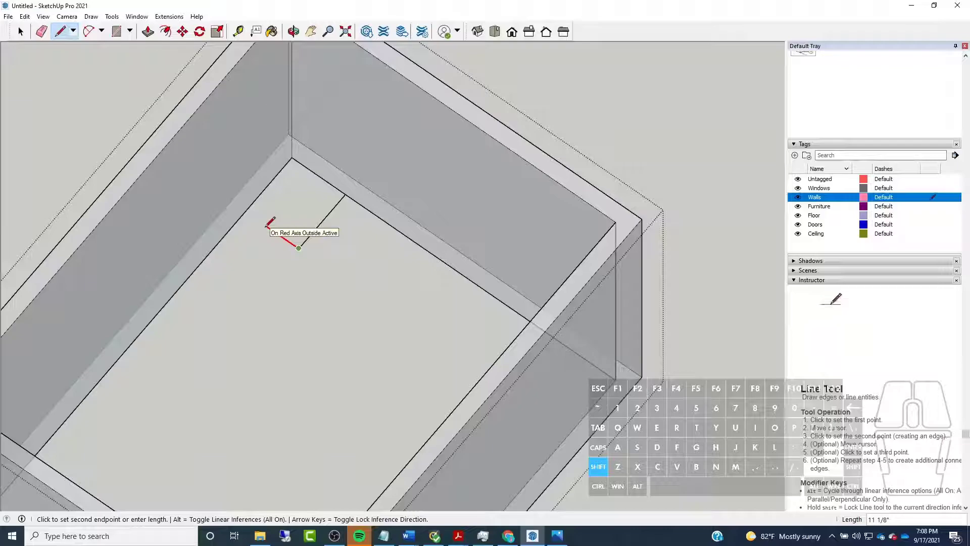
{"action": "left_click", "coordinate": [290, 133]}
Delete the floor face, then the small corner face with its two construction lines inside the room
{"action": "middle_click_drag", "start_coordinate": [225, 240], "coordinate": [294, 196]}
{"action": "key", "text": "space"}
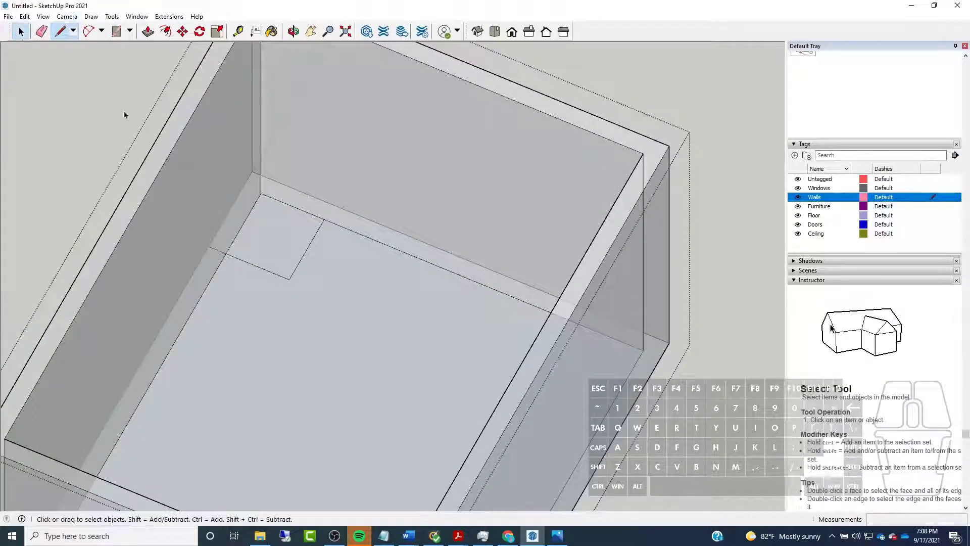
{"action": "left_click", "coordinate": [268, 312]}
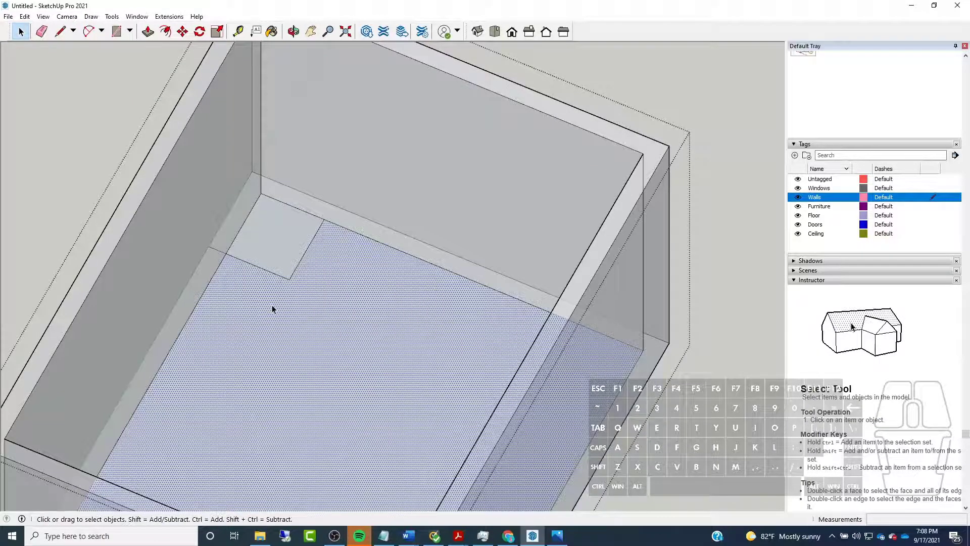
{"action": "key", "text": "Delete"}
{"action": "left_click", "coordinate": [341, 296]}
{"action": "left_click_drag", "start_coordinate": [270, 259], "coordinate": [266, 262]}
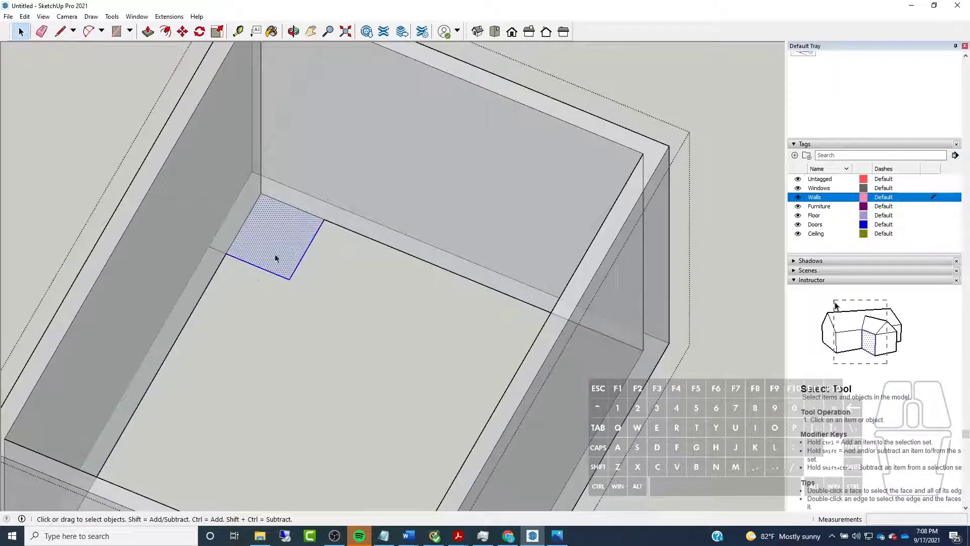
{"action": "key", "text": "Delete"}
Copy the short line across the side wall's base 30" along the wall, away from the corner, to mark the door width
{"action": "scroll", "coordinate": [216, 254], "scroll_direction": "up", "scroll_amount": 5}
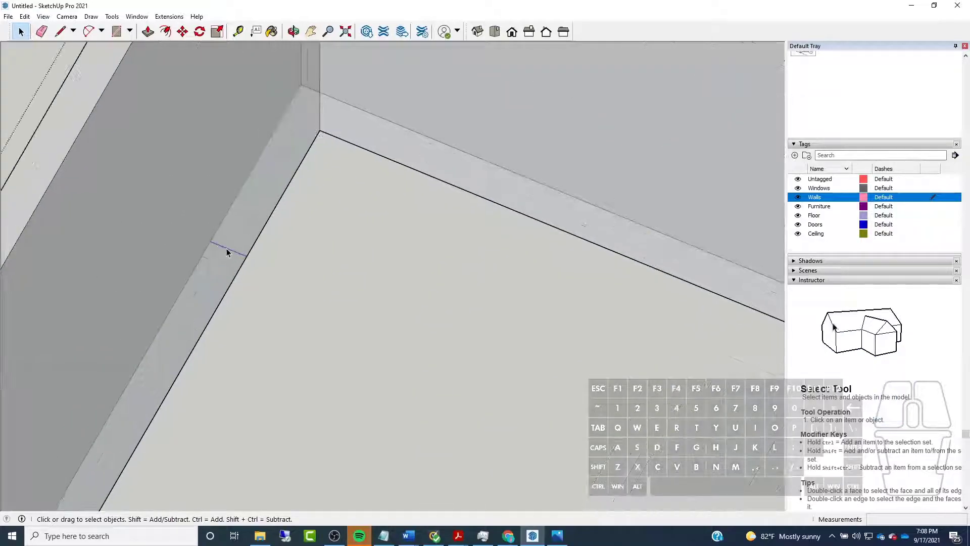
{"action": "scroll", "coordinate": [392, 247], "scroll_direction": "down", "scroll_amount": 3}
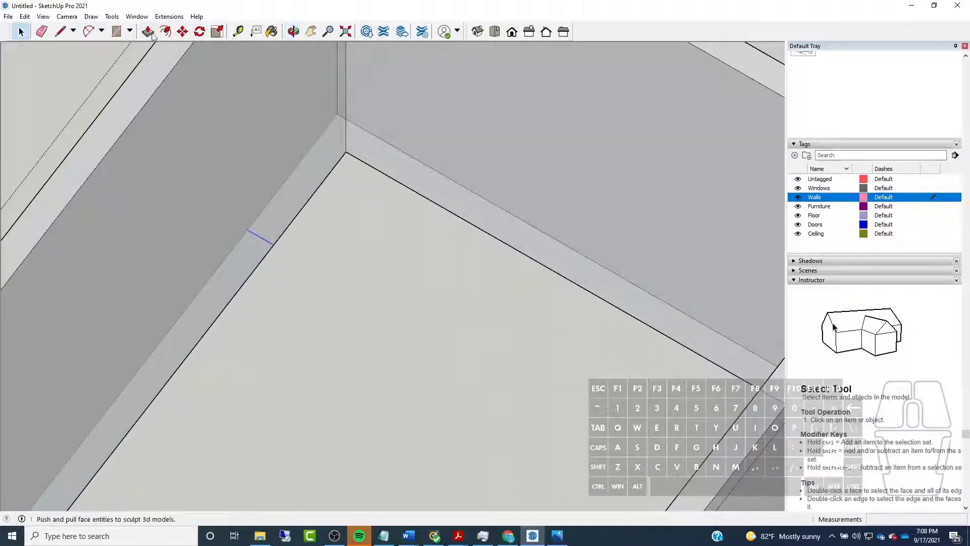
{"action": "scroll", "coordinate": [234, 141], "scroll_direction": "down", "scroll_amount": 3}
{"action": "scroll", "coordinate": [233, 144], "scroll_direction": "down", "scroll_amount": 3}
{"action": "scroll", "coordinate": [450, 353], "scroll_direction": "up", "scroll_amount": 8}
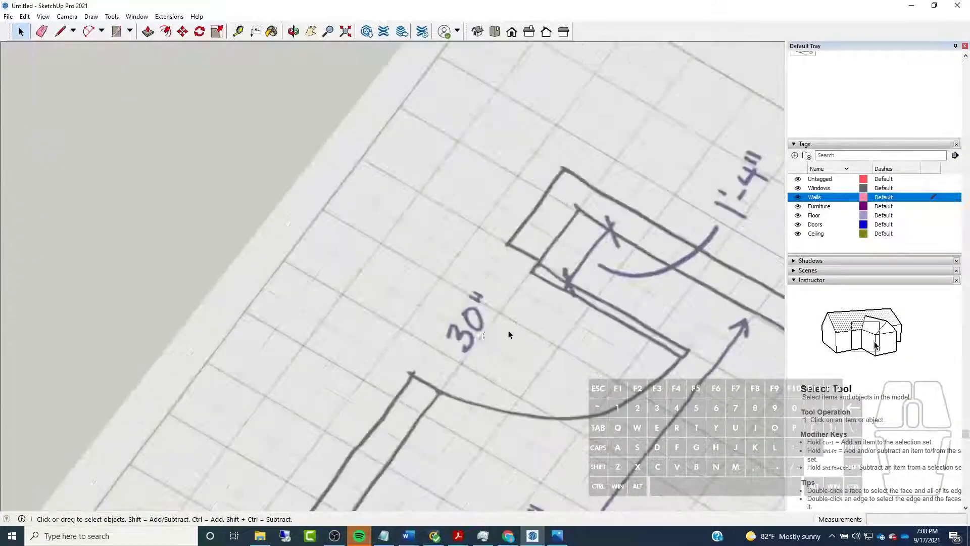
{"action": "scroll", "coordinate": [484, 334], "scroll_direction": "down", "scroll_amount": 6}
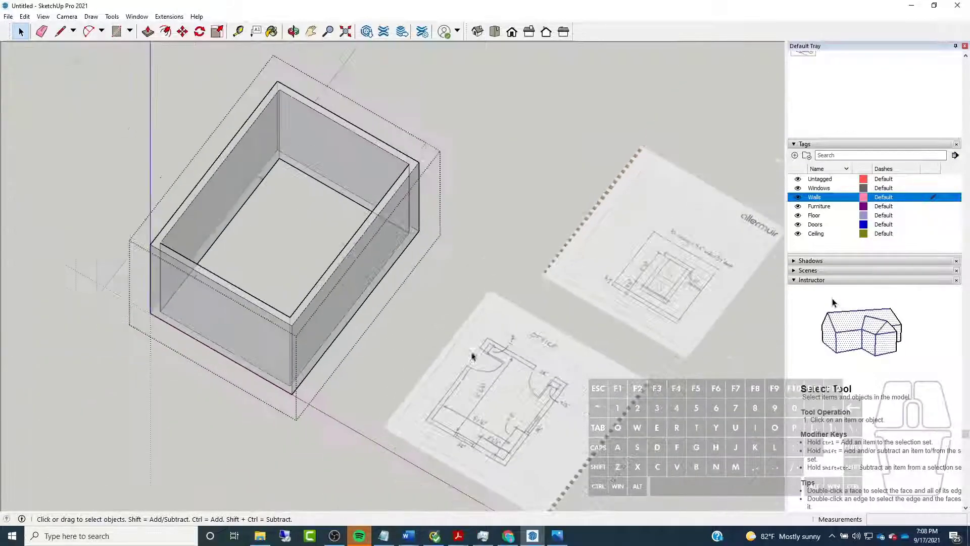
{"action": "scroll", "coordinate": [288, 189], "scroll_direction": "up", "scroll_amount": 7}
{"action": "left_click", "coordinate": [183, 31]}
{"action": "scroll", "coordinate": [285, 243], "scroll_direction": "up", "scroll_amount": 3}
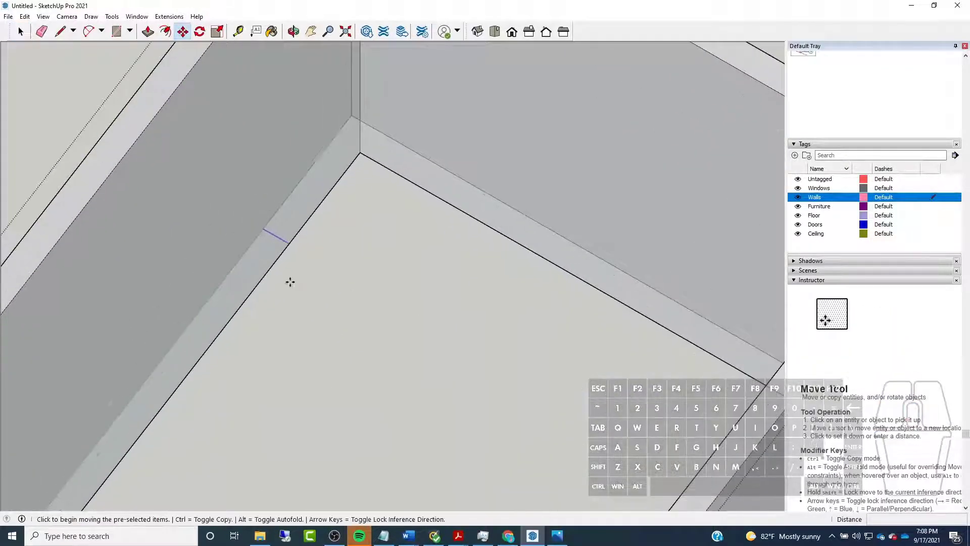
{"action": "key", "text": "ctrl"}
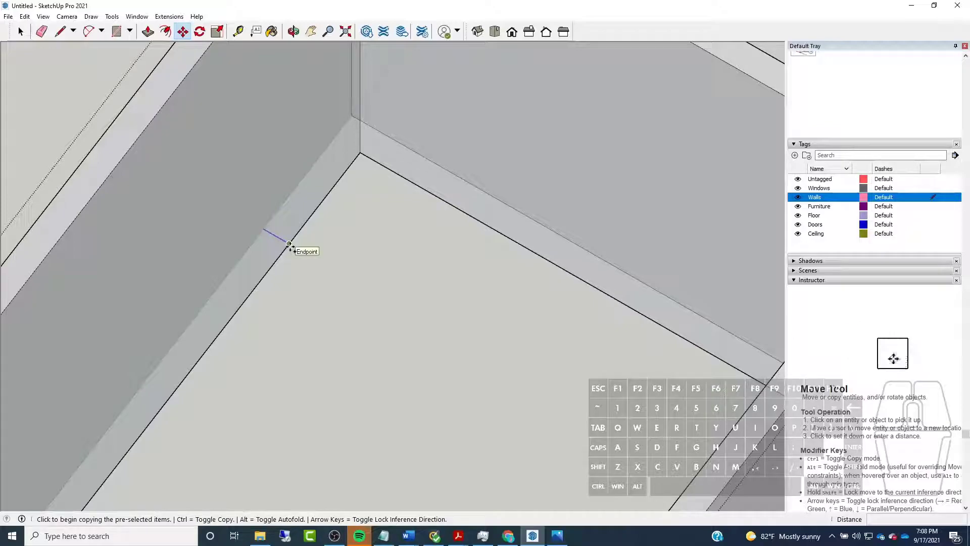
{"action": "left_click", "coordinate": [289, 245]}
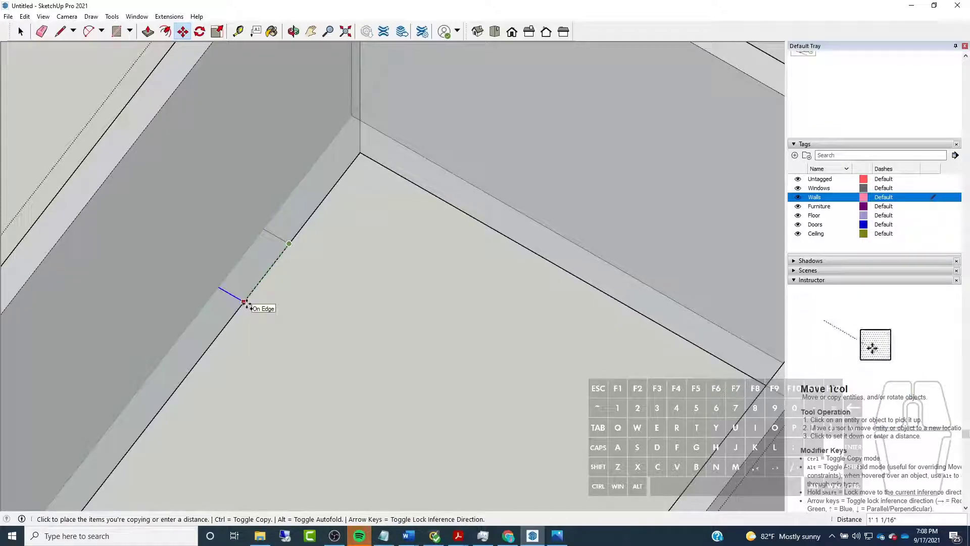
{"action": "type", "text": "30"}
{"action": "key", "text": "Return"}
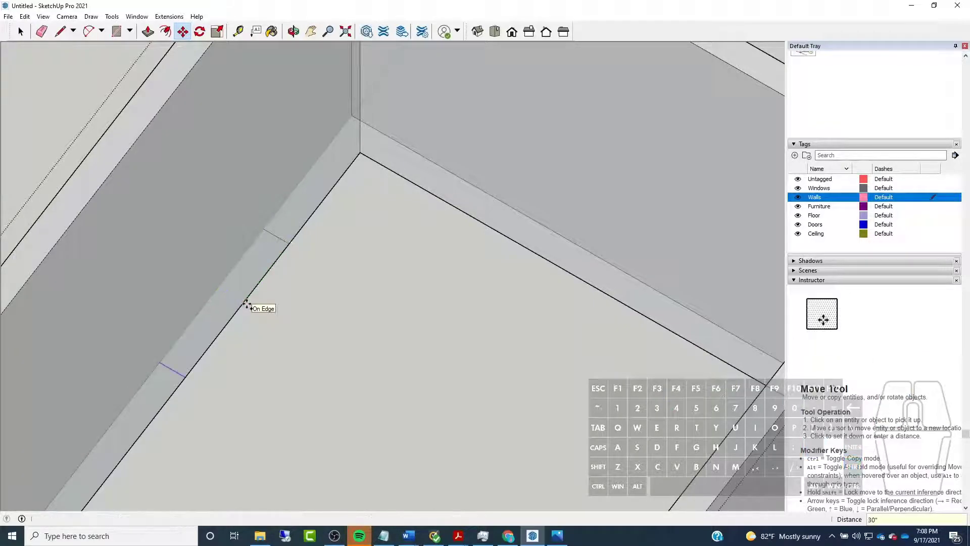
Push the side wall's base face between the two door lines up 80" to cut the door opening
{"action": "scroll", "coordinate": [248, 306], "scroll_direction": "down", "scroll_amount": 6}
{"action": "mouse_move", "coordinate": [266, 301]}
{"action": "middle_mouse_down"}
{"action": "mouse_move", "coordinate": [282, 260]}
{"action": "mouse_move", "coordinate": [195, 322]}
{"action": "middle_mouse_up"}
{"action": "scroll", "coordinate": [143, 301], "scroll_direction": "down", "scroll_amount": 5}
{"action": "middle_click_drag", "start_coordinate": [143, 302], "coordinate": [418, 309]}
{"action": "scroll", "coordinate": [578, 342], "scroll_direction": "up", "scroll_amount": 8}
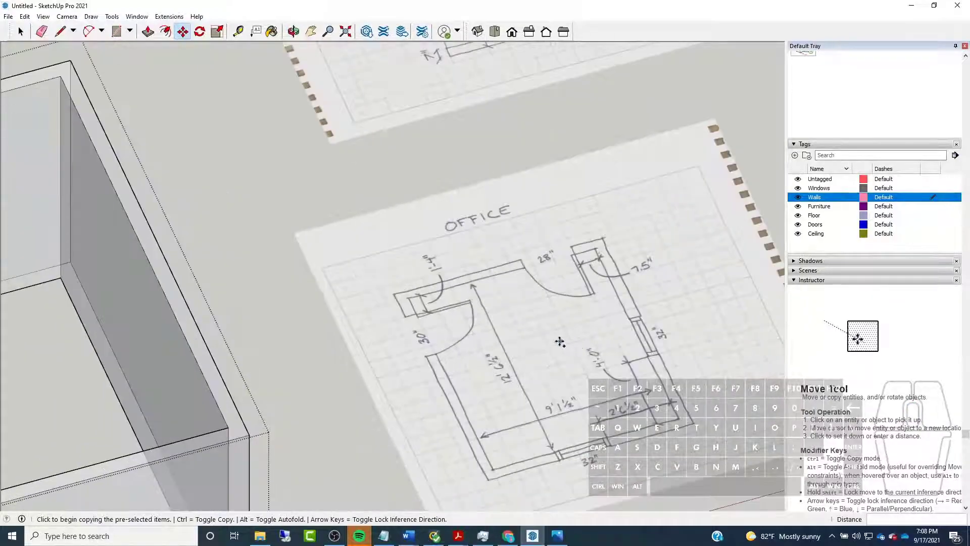
{"action": "scroll", "coordinate": [534, 337], "scroll_direction": "down", "scroll_amount": 12}
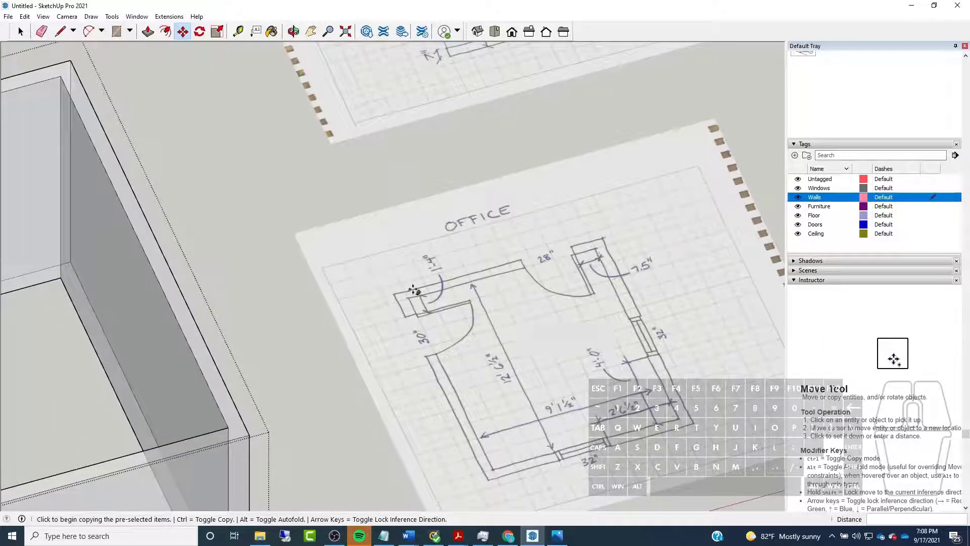
{"action": "middle_click_drag", "start_coordinate": [255, 288], "coordinate": [295, 314]}
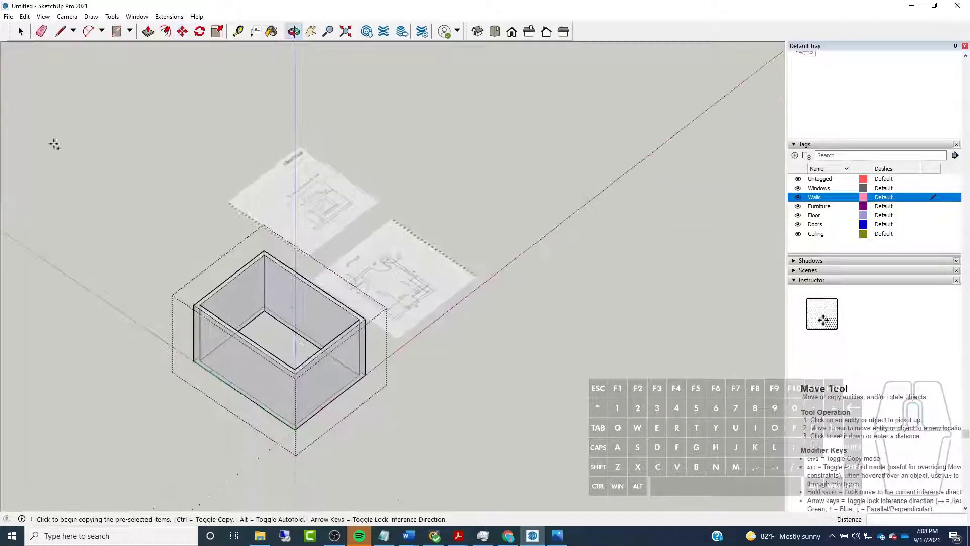
{"action": "left_click", "coordinate": [148, 32]}
{"action": "scroll", "coordinate": [173, 340], "scroll_direction": "up", "scroll_amount": 5}
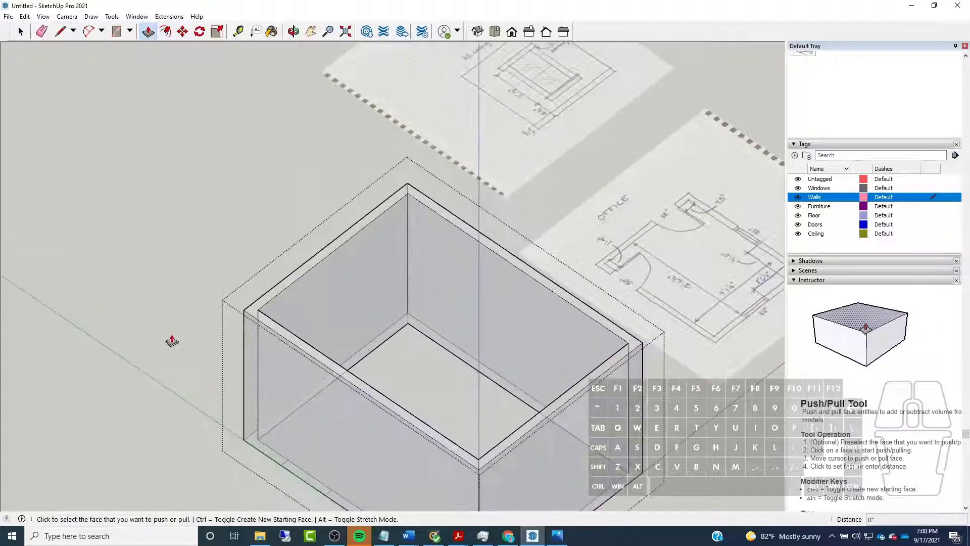
{"action": "middle_click_drag", "start_coordinate": [314, 340], "coordinate": [290, 169]}
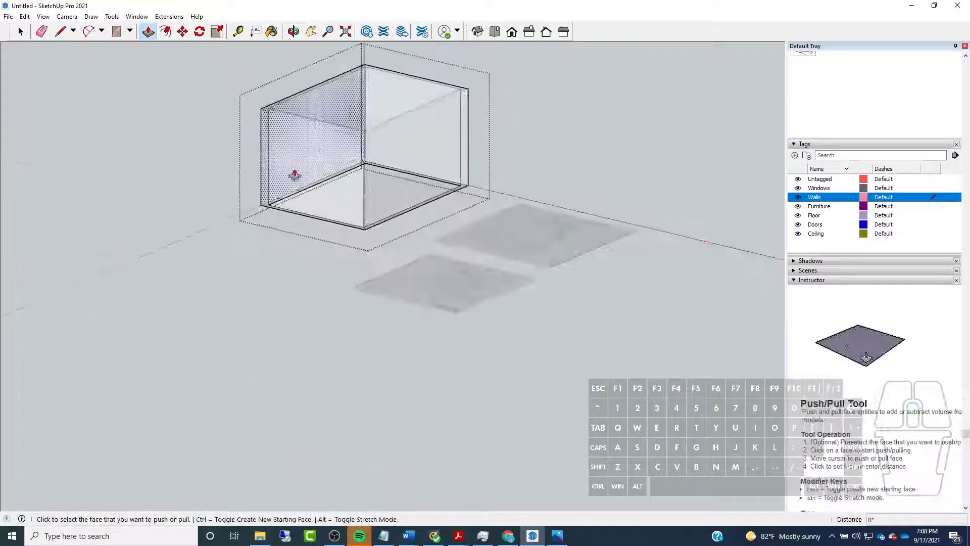
{"action": "scroll", "coordinate": [287, 226], "scroll_direction": "up", "scroll_amount": 4}
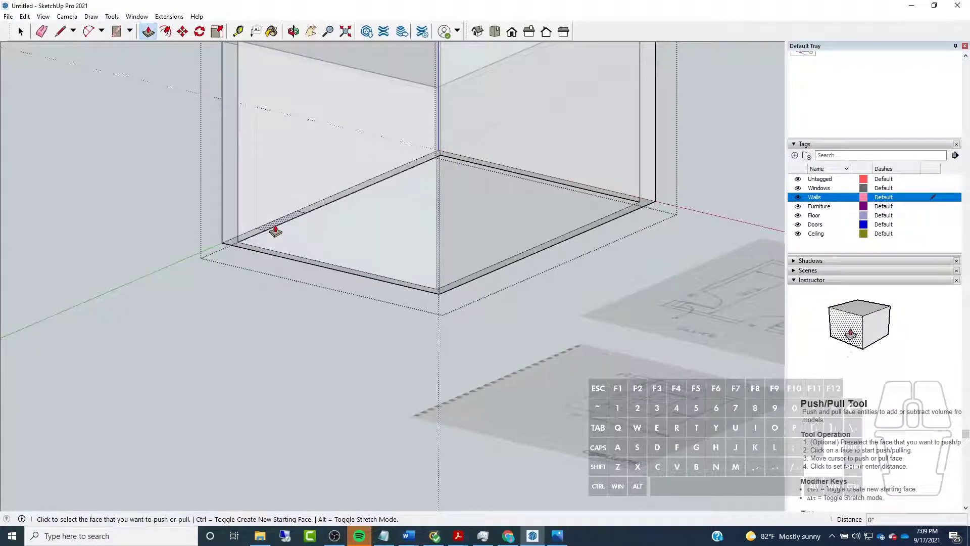
{"action": "left_click", "coordinate": [276, 231]}
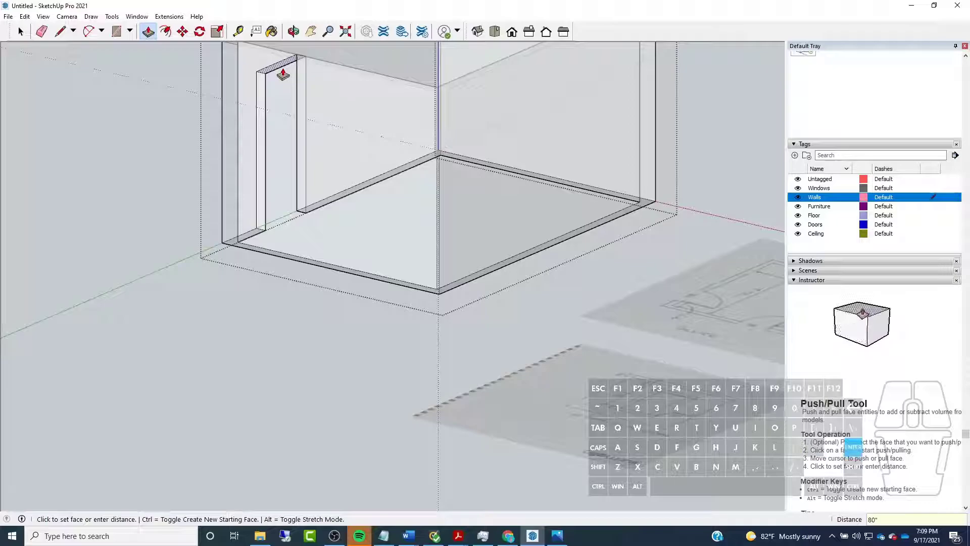
{"action": "left_click", "coordinate": [283, 75]}
Examine the back wall door's width and its offset from the corner on the floor plan sketch
{"action": "middle_click_drag", "start_coordinate": [288, 129], "coordinate": [174, 390]}
{"action": "middle_click_drag", "start_coordinate": [30, 217], "coordinate": [192, 245]}
{"action": "scroll", "coordinate": [192, 244], "scroll_direction": "down", "scroll_amount": 2}
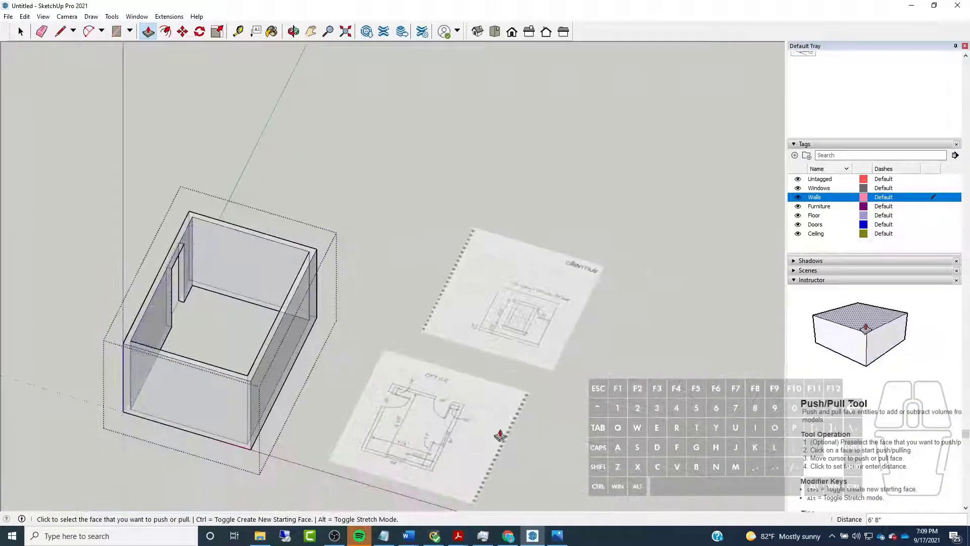
{"action": "scroll", "coordinate": [510, 433], "scroll_direction": "up", "scroll_amount": 5}
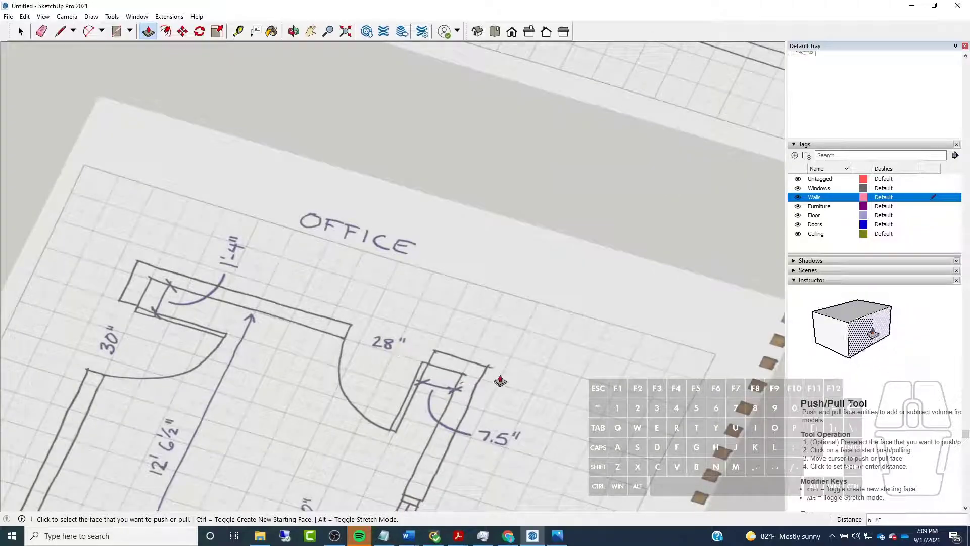
{"action": "middle_click_drag", "start_coordinate": [374, 397], "coordinate": [453, 408]}
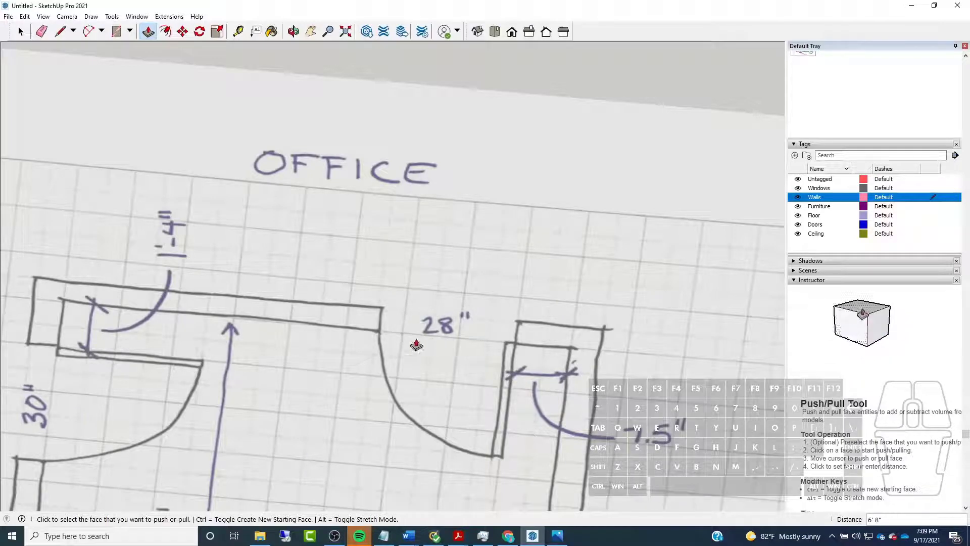
{"action": "scroll", "coordinate": [599, 341], "scroll_direction": "down", "scroll_amount": 8}
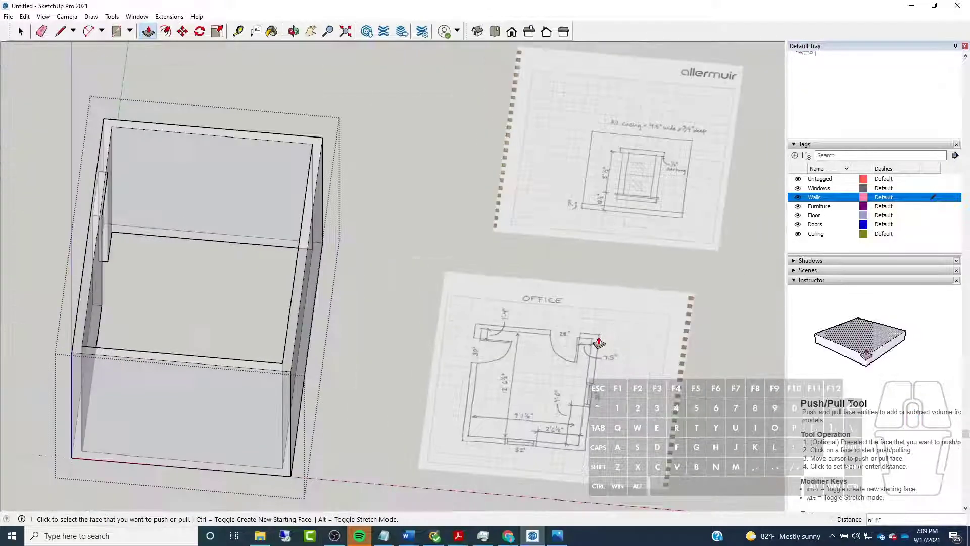
{"action": "scroll", "coordinate": [217, 202], "scroll_direction": "up", "scroll_amount": 3}
{"action": "middle_click_drag", "start_coordinate": [217, 202], "coordinate": [350, 245]}
Draw a 7.5" line along the red axis into the room from the opposite side wall's inner base edge, near the back corner
{"action": "key", "text": "l"}
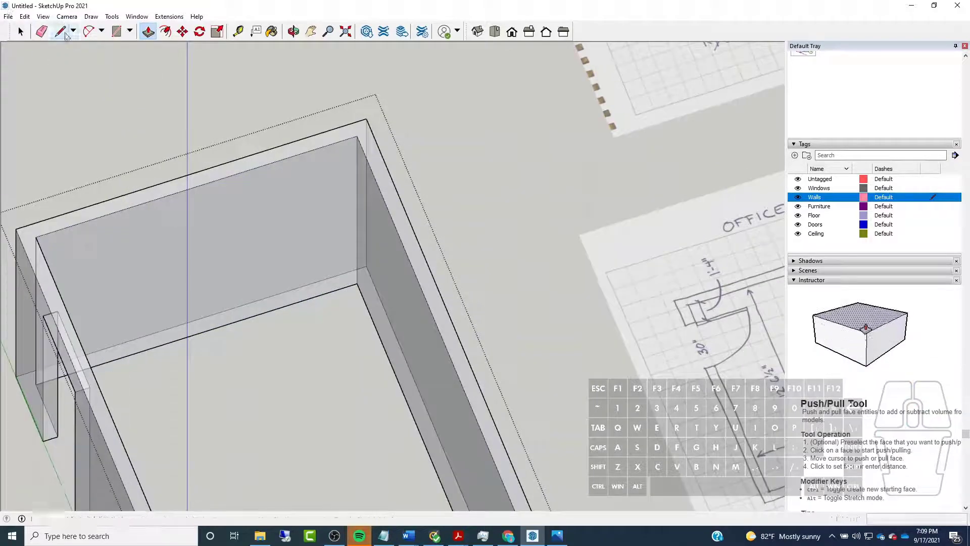
{"action": "left_click", "coordinate": [379, 337]}
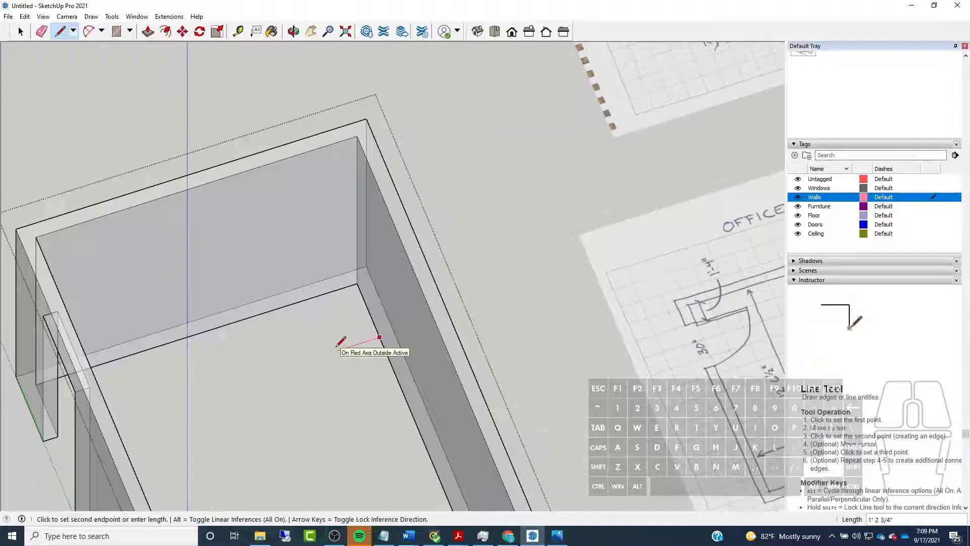
{"action": "scroll", "coordinate": [337, 345], "scroll_direction": "down", "scroll_amount": 3}
{"action": "scroll", "coordinate": [339, 346], "scroll_direction": "up", "scroll_amount": 4}
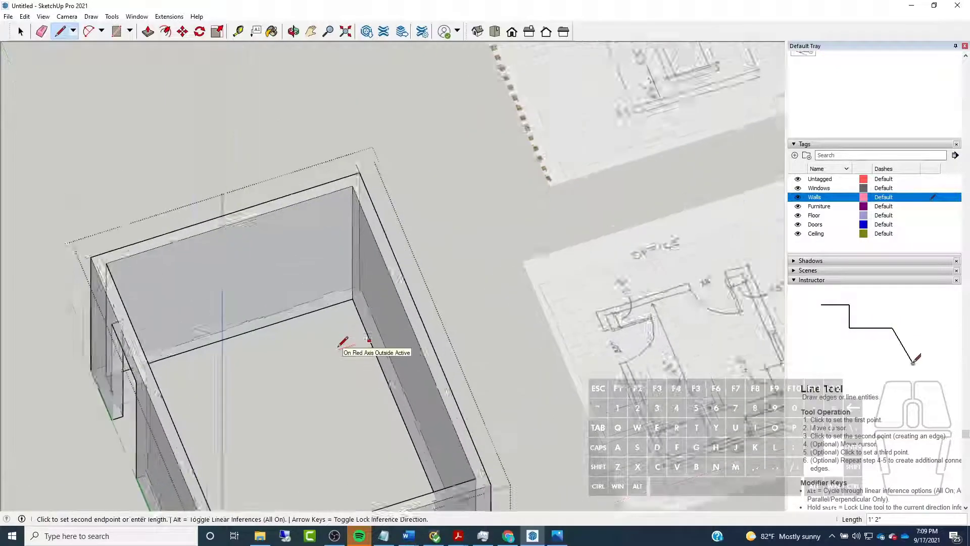
{"action": "type", "text": "7."}
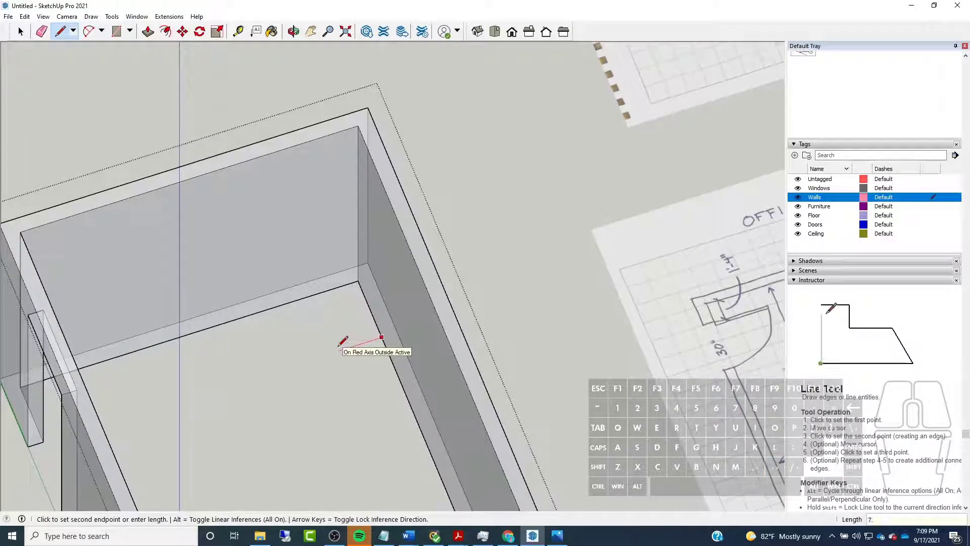
{"action": "type", "text": "5"}
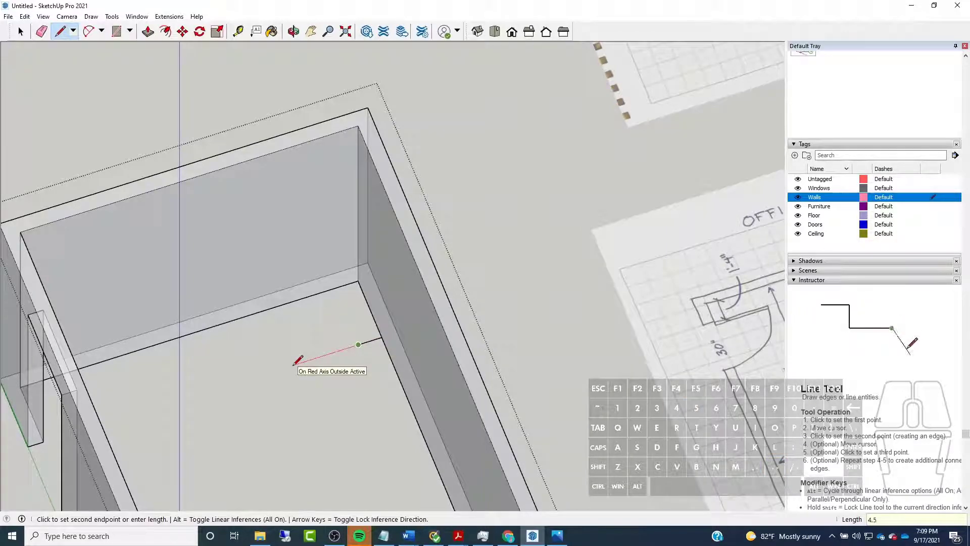
{"action": "type", "text": "\"\""}
Extend the line by 4.5", then draw a green-axis line from its end across the back wall's base to the outer edge
{"action": "key", "text": "Return"}
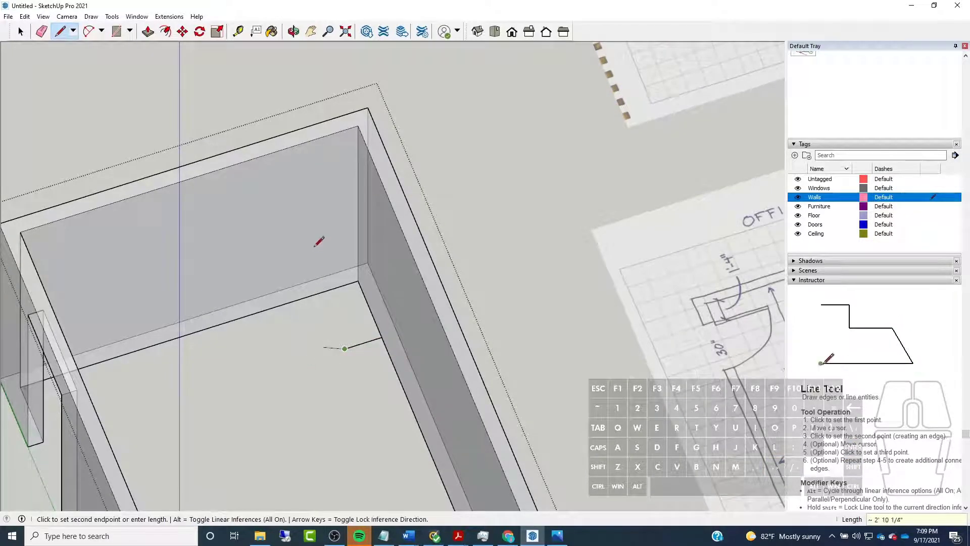
{"action": "left_click", "coordinate": [315, 279]}
{"action": "key", "text": "Escape"}
Erase the construction lines inside the room beside the back corner
{"action": "scroll", "coordinate": [352, 339], "scroll_direction": "up", "scroll_amount": 3}
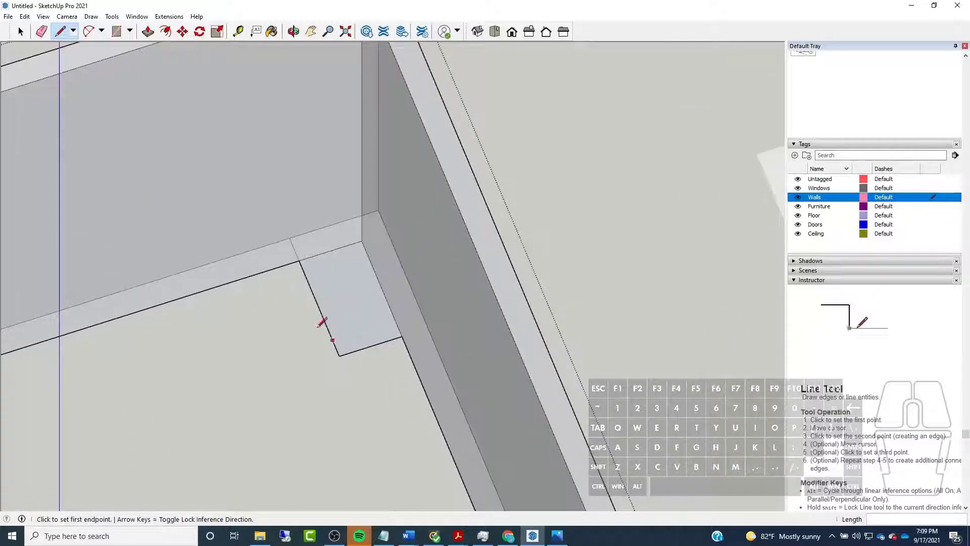
{"action": "left_click", "coordinate": [42, 32]}
{"action": "mouse_move", "coordinate": [356, 358]}
{"action": "left_mouse_down"}
{"action": "mouse_move", "coordinate": [325, 342]}
{"action": "mouse_move", "coordinate": [379, 340]}
{"action": "mouse_move", "coordinate": [405, 324]}
{"action": "left_mouse_up"}
{"action": "scroll", "coordinate": [442, 279], "scroll_direction": "down", "scroll_amount": 5}
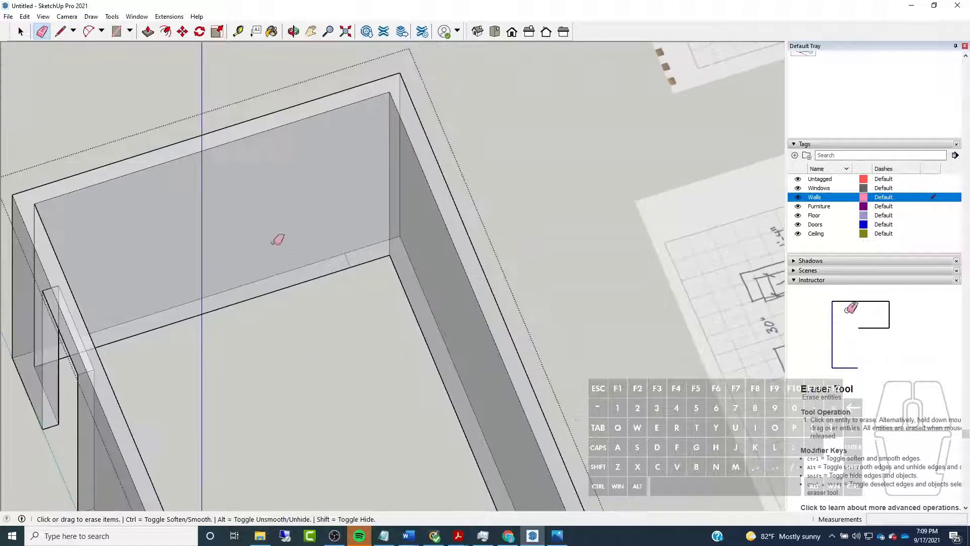
Copy the short line across the back wall's base 28" along the red axis, away from the corner, to mark the second door
{"action": "key", "text": "space"}
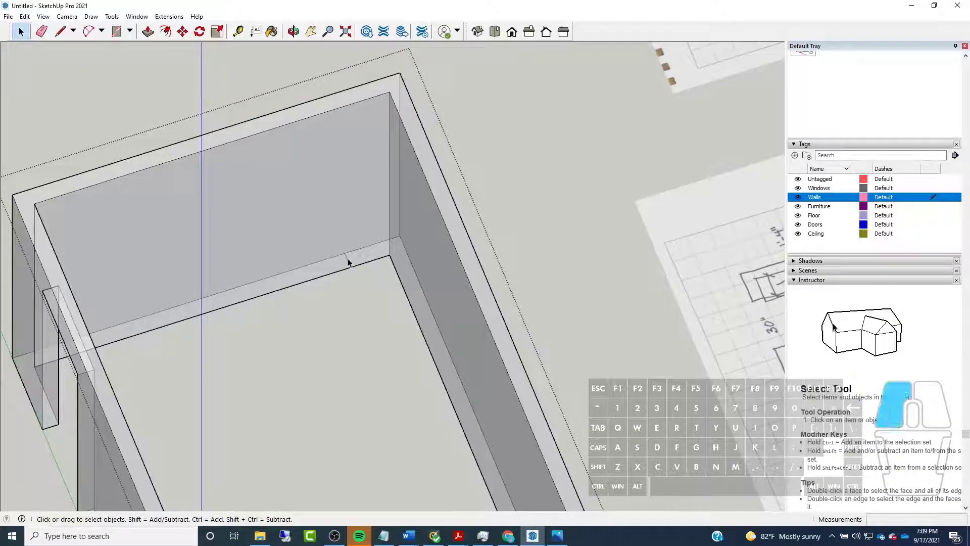
{"action": "left_click", "coordinate": [182, 32]}
{"action": "key", "text": "ctrl"}
{"action": "left_click", "coordinate": [350, 266]}
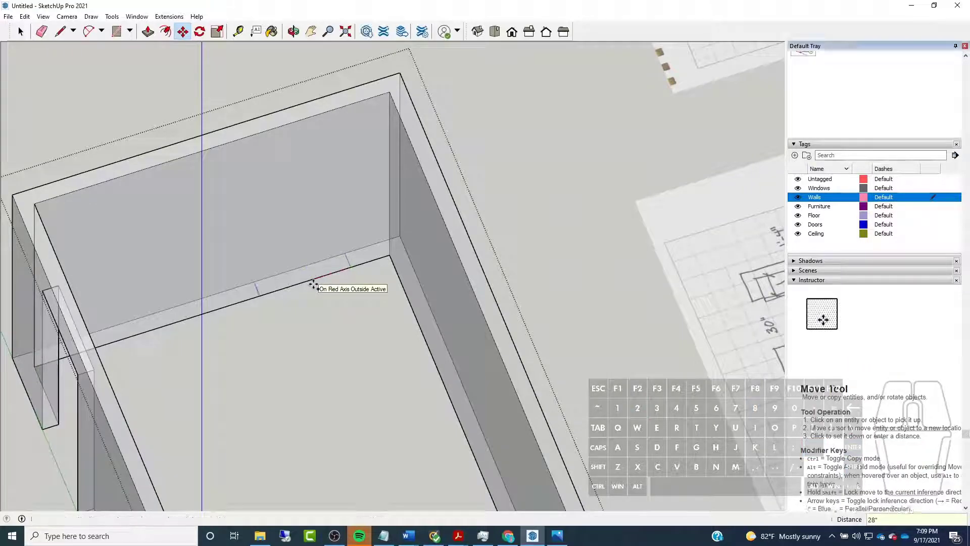
{"action": "key", "text": "Return"}
Push/Pull the marked 28" base strip of the back wall up 80" to cut the second door opening
{"action": "left_click", "coordinate": [148, 32]}
{"action": "scroll", "coordinate": [480, 238], "scroll_direction": "down", "scroll_amount": 5}
{"action": "middle_click_drag", "start_coordinate": [481, 238], "coordinate": [392, 22]}
{"action": "scroll", "coordinate": [367, 293], "scroll_direction": "up", "scroll_amount": 4}
{"action": "middle_click_drag", "start_coordinate": [366, 293], "coordinate": [331, 120]}
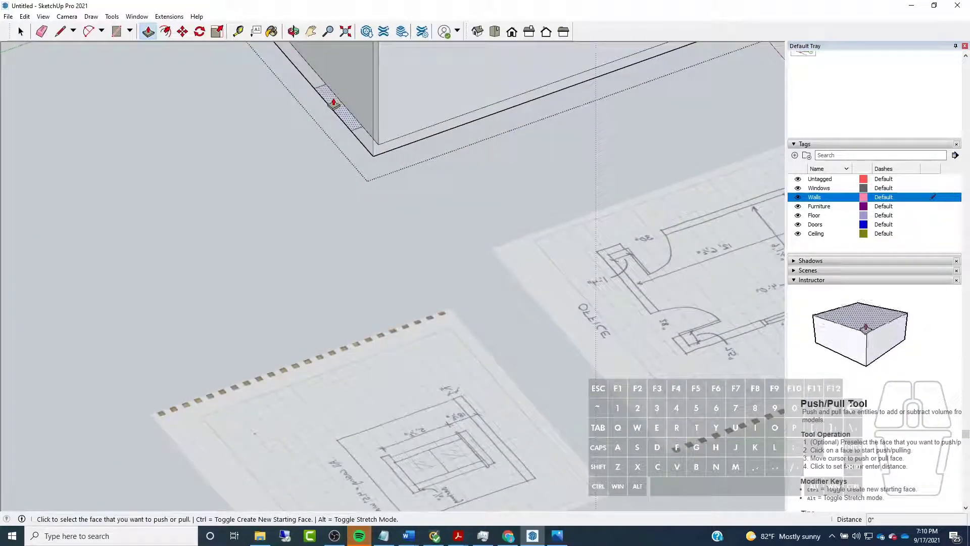
{"action": "left_click", "coordinate": [334, 103]}
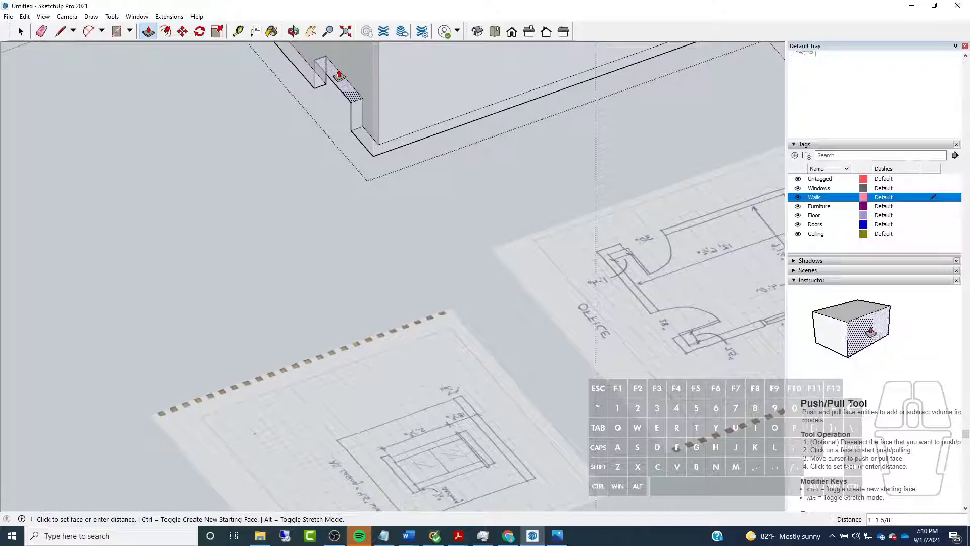
{"action": "type", "text": "80"}
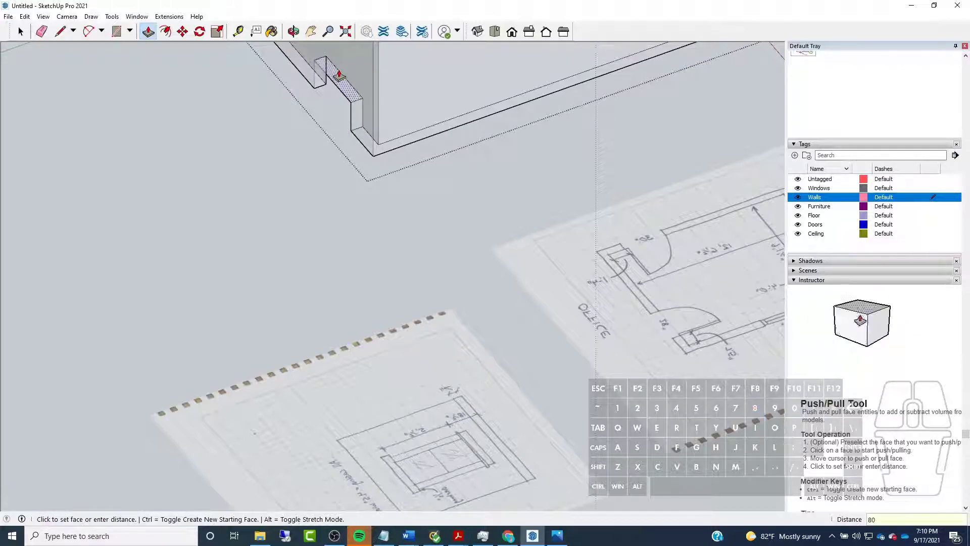
{"action": "key", "text": "Return"}
Look over both door openings in the walls from inside and above the room
{"action": "scroll", "coordinate": [357, 225], "scroll_direction": "down", "scroll_amount": 6}
{"action": "middle_click_drag", "start_coordinate": [358, 226], "coordinate": [195, 462]}
{"action": "scroll", "coordinate": [196, 461], "scroll_direction": "up", "scroll_amount": 1}
{"action": "middle_click_drag", "start_coordinate": [526, 244], "coordinate": [353, 336]}
{"action": "scroll", "coordinate": [353, 337], "scroll_direction": "up", "scroll_amount": 3}
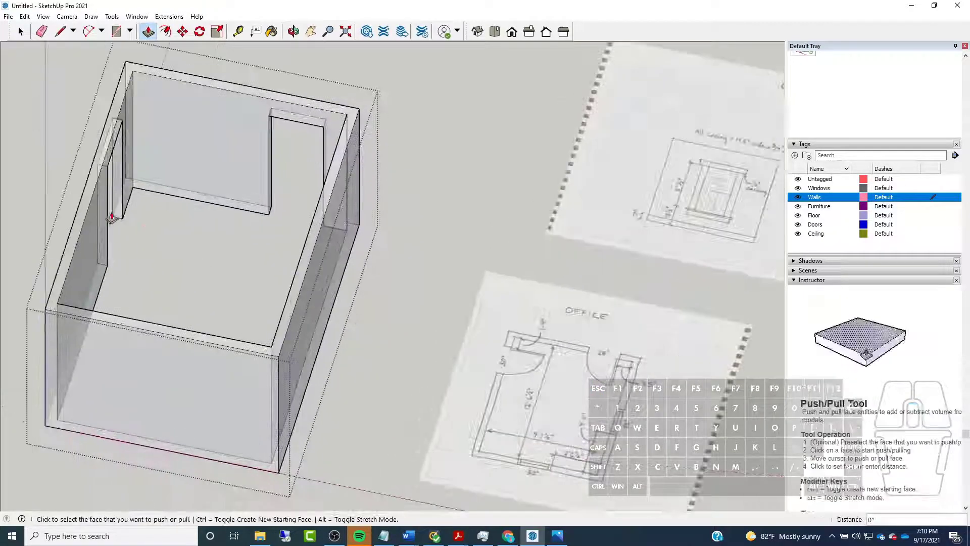
{"action": "scroll", "coordinate": [473, 311], "scroll_direction": "down", "scroll_amount": 4}
{"action": "middle_click_drag", "start_coordinate": [249, 246], "coordinate": [76, 95]}
{"action": "key", "text": "space"}
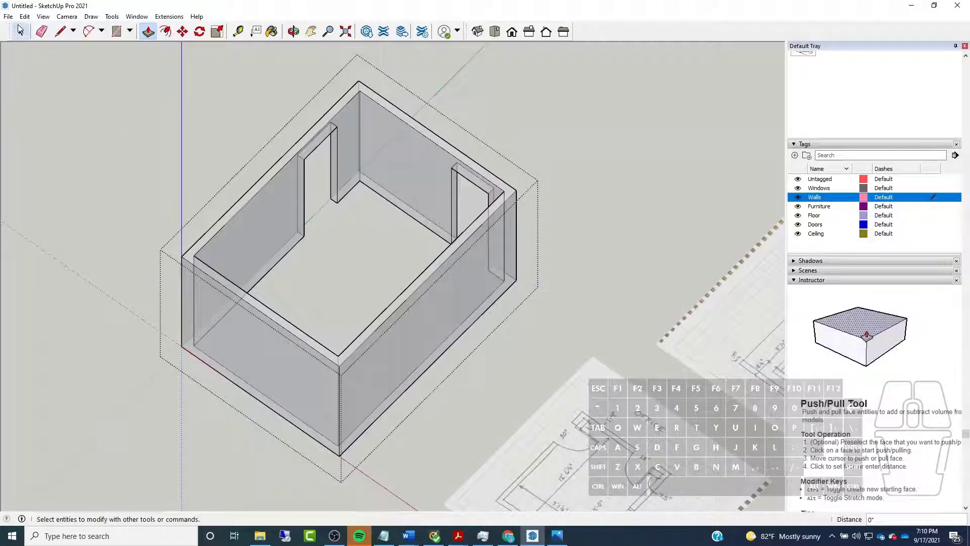
{"action": "middle_click_drag", "start_coordinate": [116, 131], "coordinate": [348, 173]}
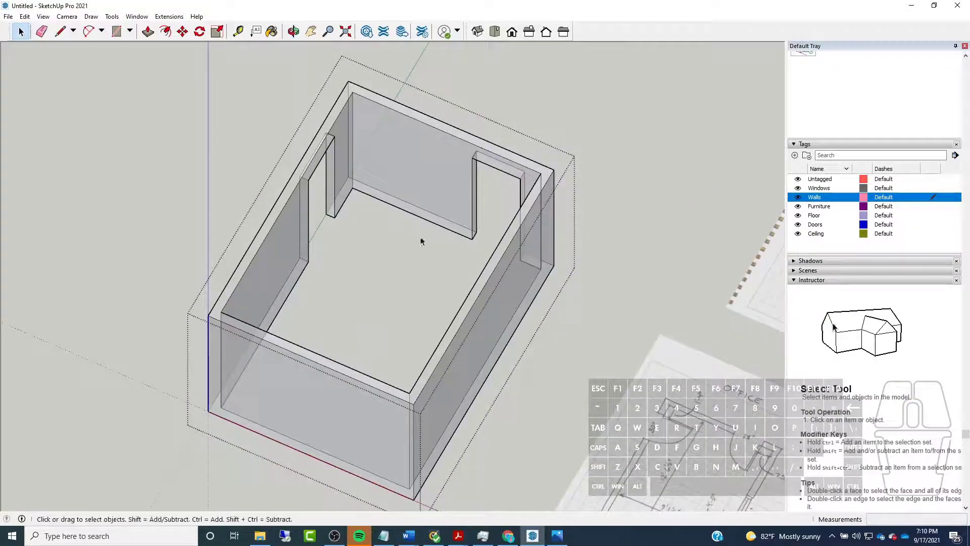
Examine the office plan sketch for the two windows' widths and their distances from the room corner
{"action": "scroll", "coordinate": [325, 201], "scroll_direction": "down", "scroll_amount": 6}
{"action": "middle_click_drag", "start_coordinate": [372, 282], "coordinate": [457, 365]}
{"action": "scroll", "coordinate": [554, 284], "scroll_direction": "up", "scroll_amount": 6}
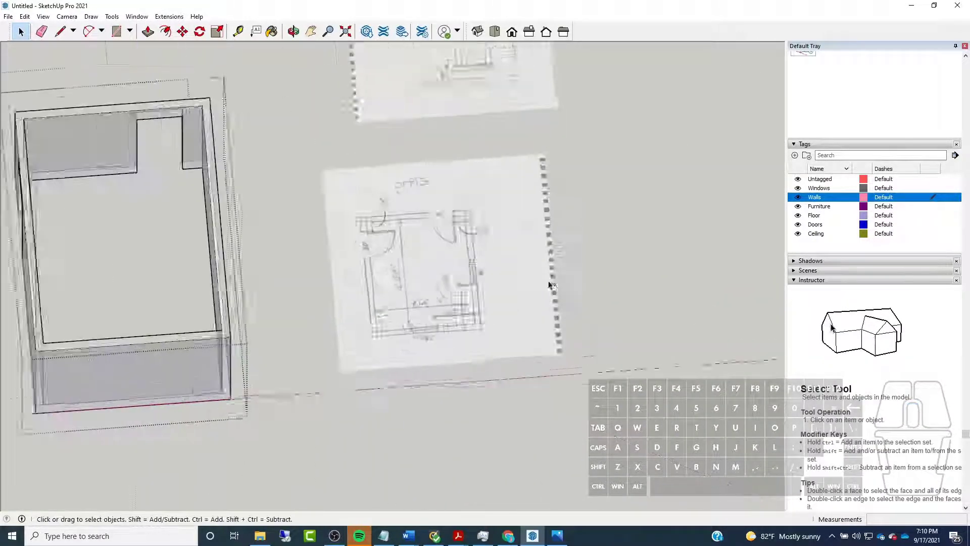
{"action": "scroll", "coordinate": [553, 283], "scroll_direction": "up", "scroll_amount": 3}
{"action": "scroll", "coordinate": [551, 281], "scroll_direction": "down", "scroll_amount": 5}
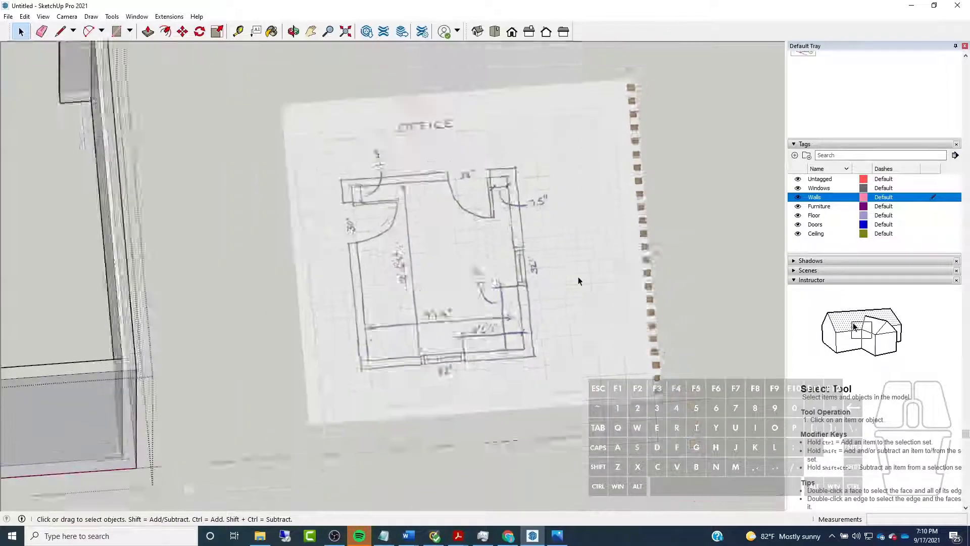
{"action": "scroll", "coordinate": [575, 278], "scroll_direction": "up", "scroll_amount": 5}
{"action": "mouse_move", "coordinate": [564, 280]}
{"action": "middle_mouse_down"}
{"action": "mouse_move", "coordinate": [444, 282]}
{"action": "mouse_move", "coordinate": [451, 363]}
{"action": "middle_mouse_up"}
{"action": "scroll", "coordinate": [459, 368], "scroll_direction": "up", "scroll_amount": 3}
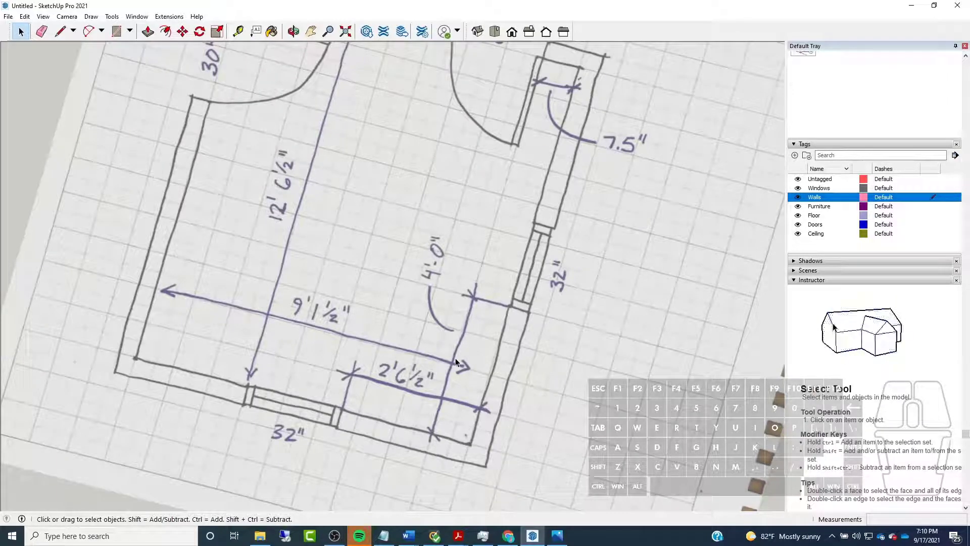
{"action": "scroll", "coordinate": [456, 357], "scroll_direction": "down", "scroll_amount": 5}
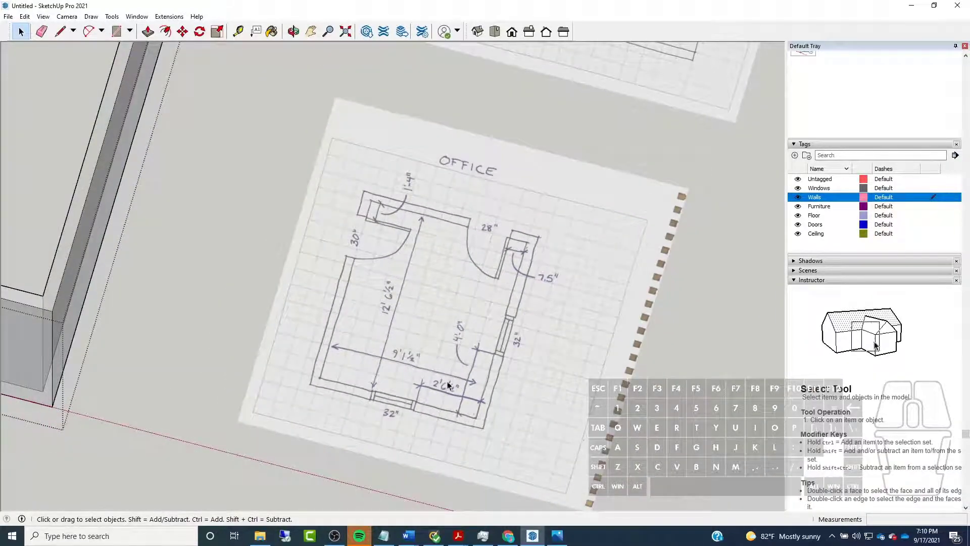
{"action": "scroll", "coordinate": [449, 385], "scroll_direction": "up", "scroll_amount": 3}
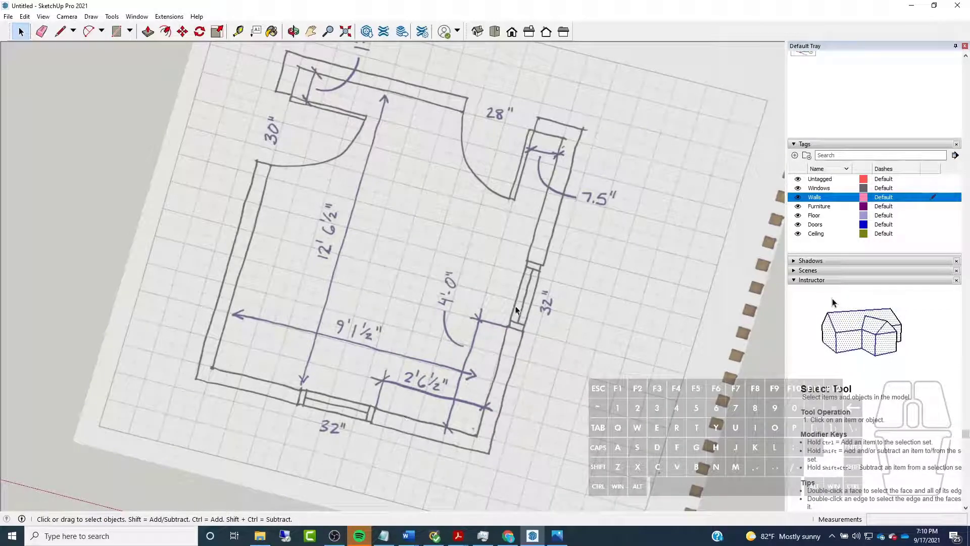
{"action": "scroll", "coordinate": [577, 338], "scroll_direction": "down", "scroll_amount": 6}
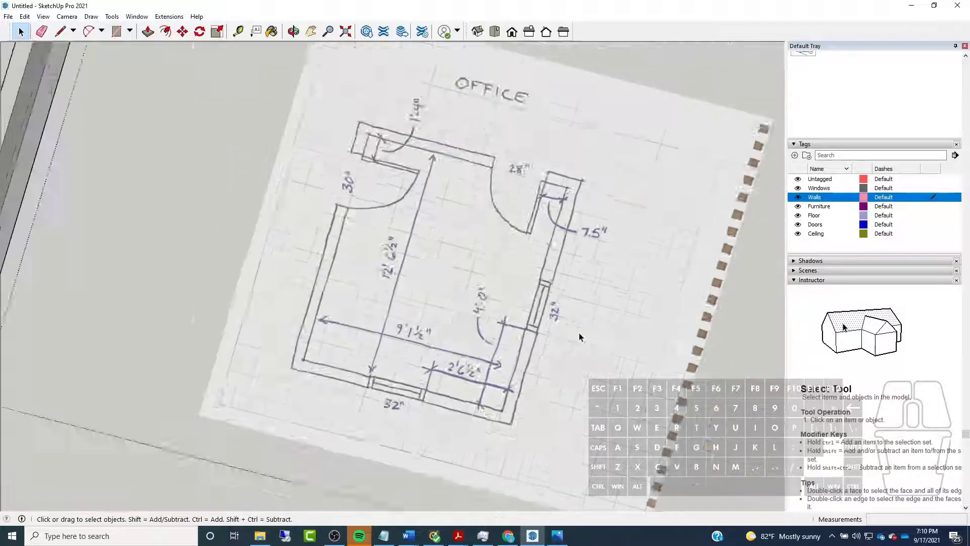
{"action": "scroll", "coordinate": [249, 282], "scroll_direction": "up", "scroll_amount": 1}
Draw a 4' line along the green axis into the room from the front wall's inner base edge, near the windowed corner
{"action": "middle_click_drag", "start_coordinate": [250, 281], "coordinate": [637, 260]}
{"action": "mouse_move", "coordinate": [191, 255]}
{"action": "middle_mouse_down"}
{"action": "mouse_move", "coordinate": [231, 262]}
{"action": "mouse_move", "coordinate": [477, 234]}
{"action": "middle_mouse_up"}
{"action": "scroll", "coordinate": [476, 234], "scroll_direction": "down", "scroll_amount": 3}
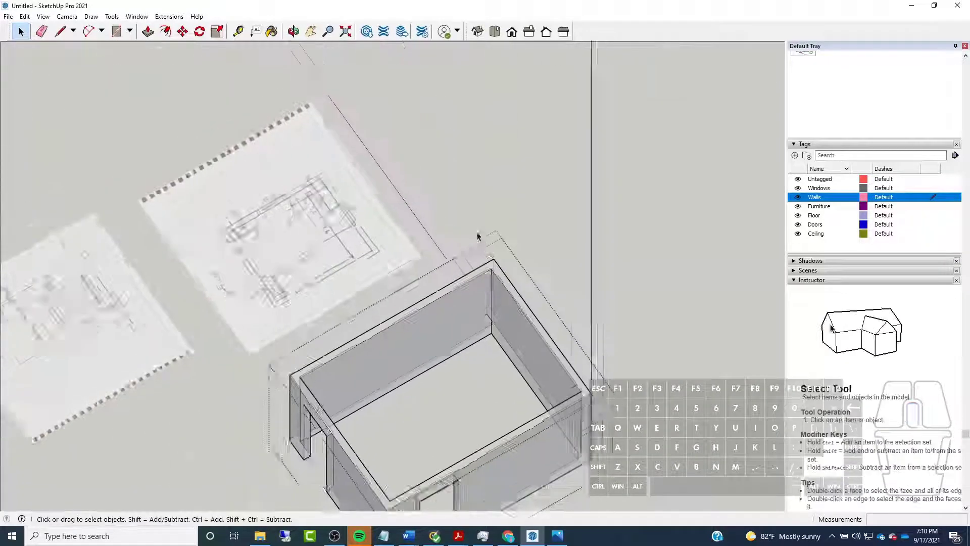
{"action": "scroll", "coordinate": [418, 329], "scroll_direction": "down", "scroll_amount": 1}
{"action": "middle_click_drag", "start_coordinate": [418, 329], "coordinate": [528, 331]}
{"action": "scroll", "coordinate": [531, 331], "scroll_direction": "up", "scroll_amount": 3}
{"action": "left_click", "coordinate": [60, 31]}
{"action": "left_click", "coordinate": [518, 277]}
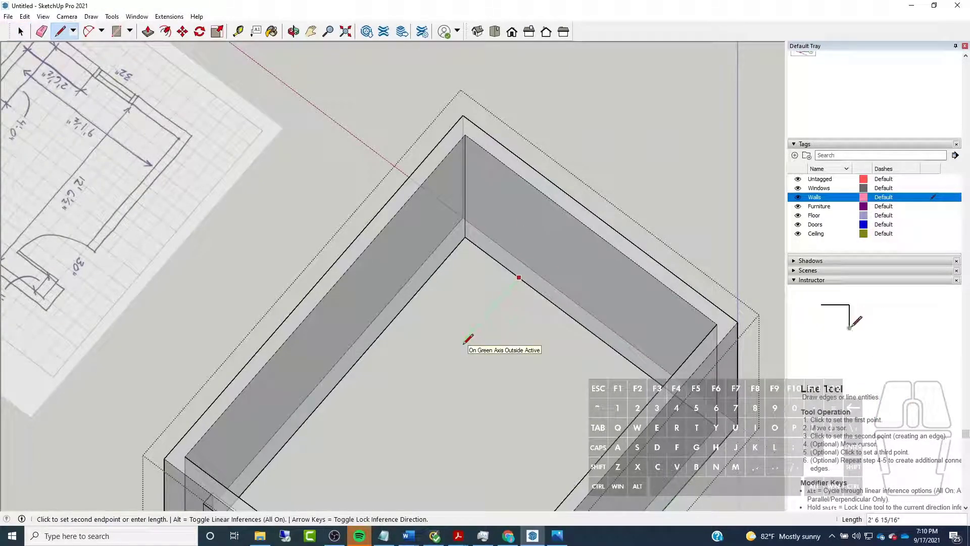
{"action": "key", "text": "Return"}
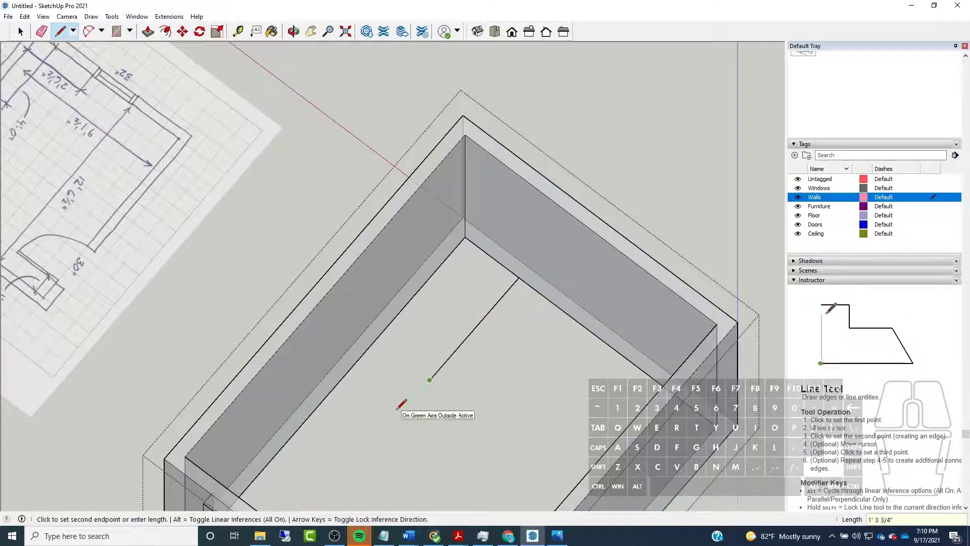
Extend the line by 4.5", then draw a red-axis line from its end across the side wall's base, past the outer edge
{"action": "type", "text": "4.5"}
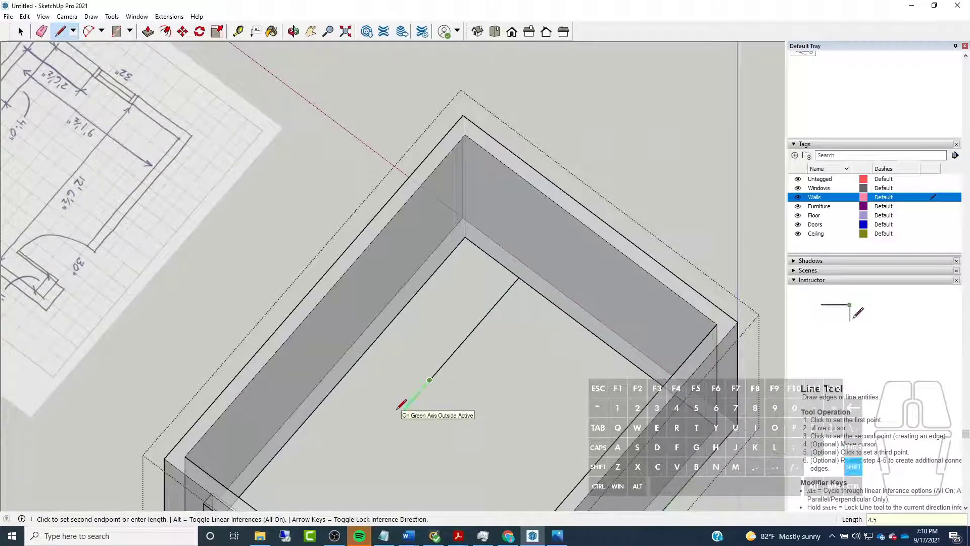
{"action": "key", "text": "Return"}
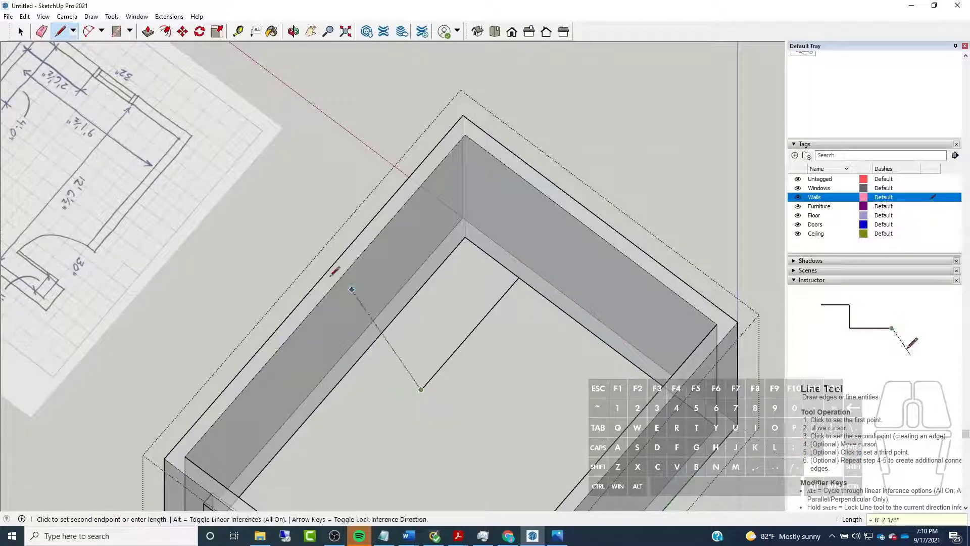
{"action": "left_click", "coordinate": [267, 272]}
Erase the construction lines outside the side wall and inside the room, keeping only the short line across the wall's base
{"action": "key", "text": "e"}
{"action": "left_click_drag", "start_coordinate": [242, 270], "coordinate": [269, 291]}
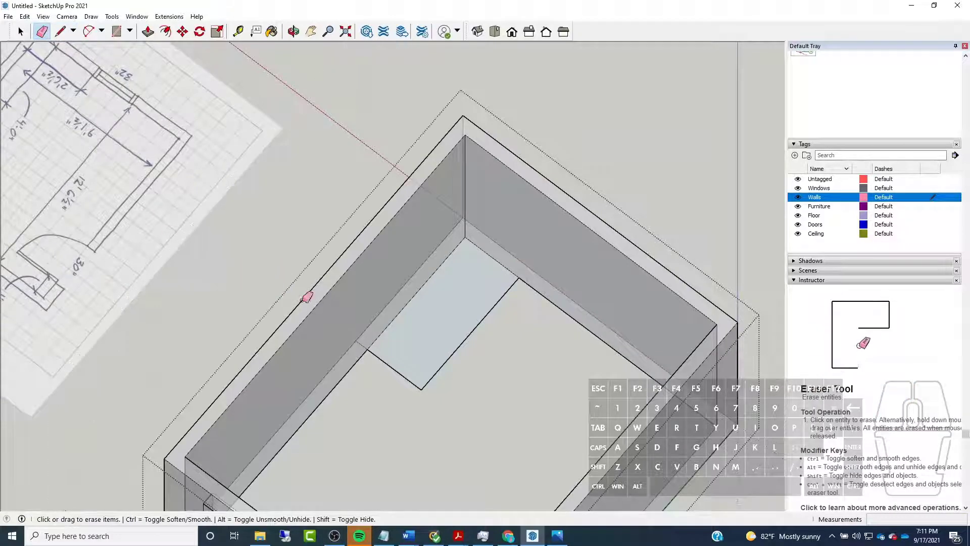
{"action": "left_click_drag", "start_coordinate": [417, 391], "coordinate": [424, 379]}
{"action": "left_click_drag", "start_coordinate": [424, 381], "coordinate": [430, 387]}
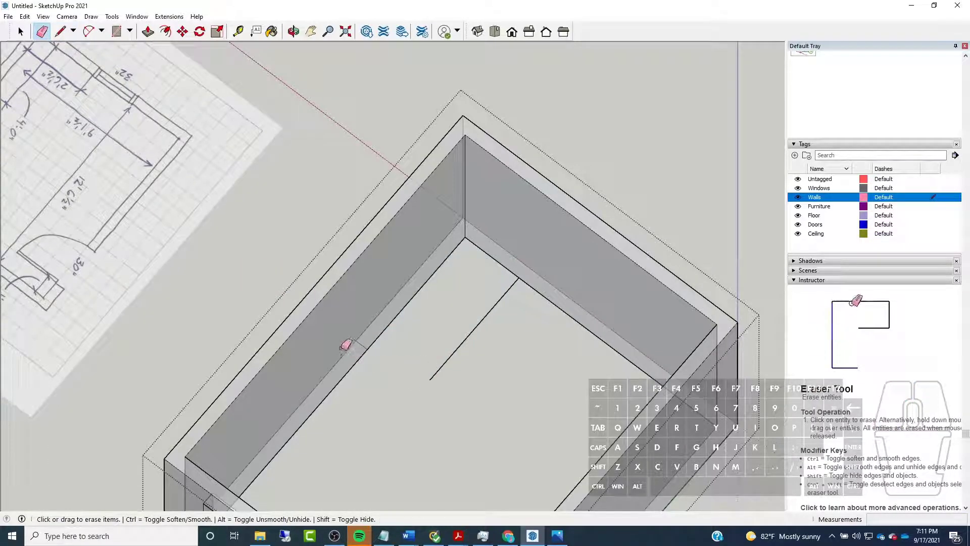
{"action": "left_click_drag", "start_coordinate": [463, 348], "coordinate": [405, 316]}
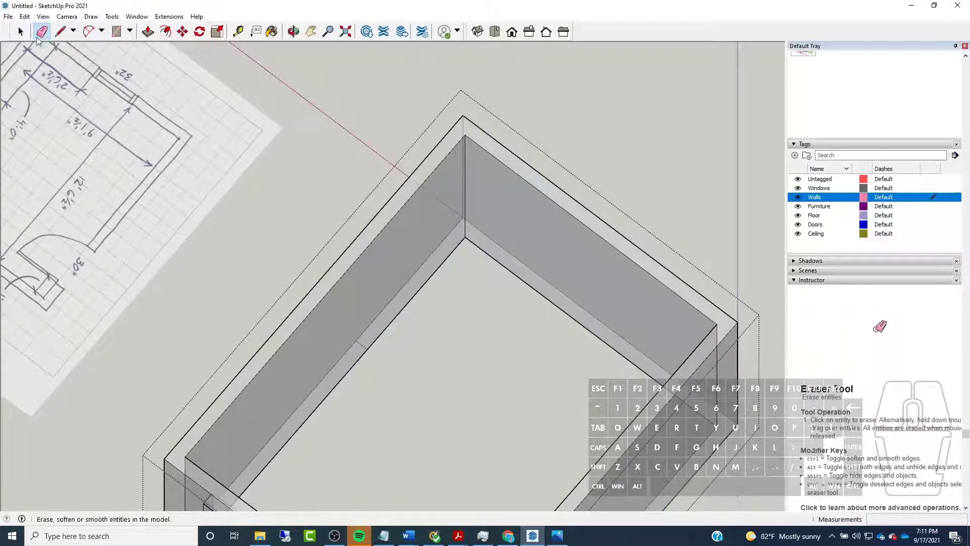
Copy the short line across the side wall's base 32" along the green axis, away from the front corner, to mark the window width
{"action": "left_click", "coordinate": [21, 31]}
{"action": "scroll", "coordinate": [457, 214], "scroll_direction": "down", "scroll_amount": 3}
{"action": "mouse_move", "coordinate": [475, 252]}
{"action": "middle_mouse_down"}
{"action": "mouse_move", "coordinate": [478, 269]}
{"action": "mouse_move", "coordinate": [328, 211]}
{"action": "middle_mouse_up"}
{"action": "scroll", "coordinate": [291, 136], "scroll_direction": "up", "scroll_amount": 5}
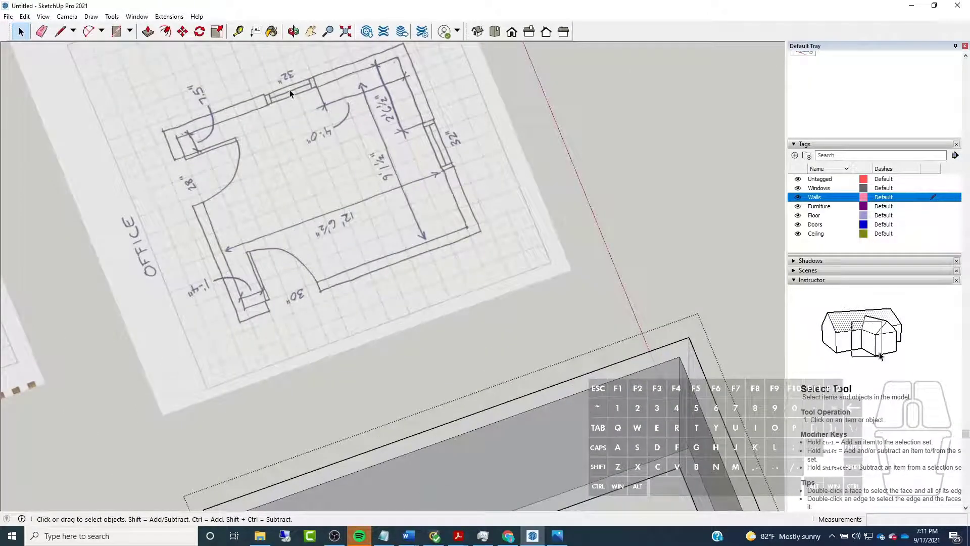
{"action": "scroll", "coordinate": [290, 90], "scroll_direction": "down", "scroll_amount": 3}
{"action": "scroll", "coordinate": [430, 358], "scroll_direction": "up", "scroll_amount": 4}
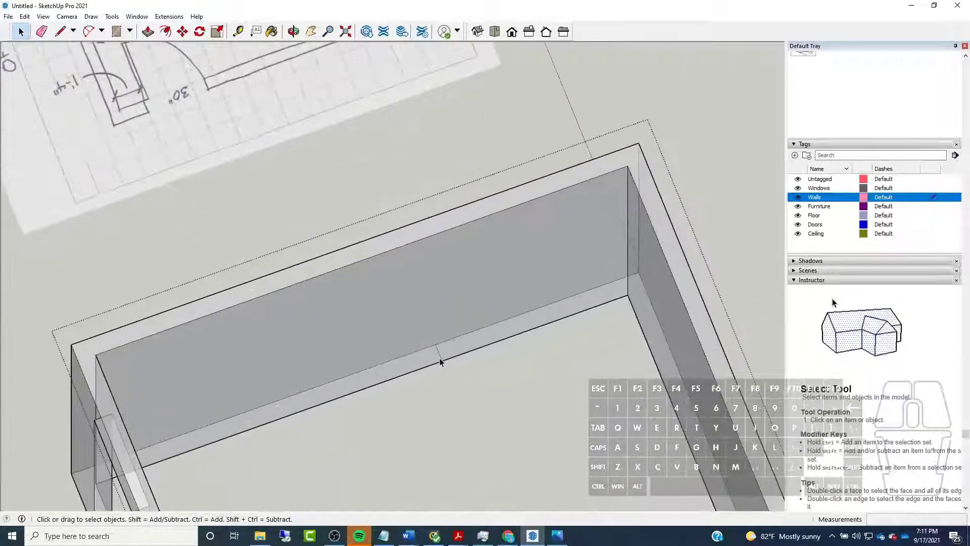
{"action": "key", "text": "m"}
{"action": "left_click", "coordinate": [484, 419]}
{"action": "key", "text": "ctrl"}
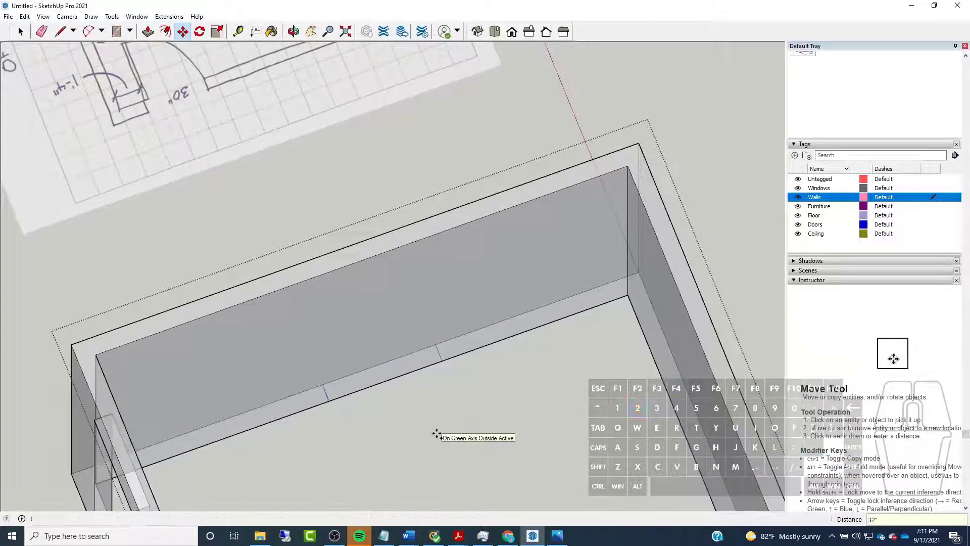
{"action": "key", "text": "Escape"}
Examine the window elevation sketch for the sill height above the floor and the window height
{"action": "scroll", "coordinate": [419, 338], "scroll_direction": "down", "scroll_amount": 3}
{"action": "middle_click_drag", "start_coordinate": [419, 334], "coordinate": [148, 223]}
{"action": "scroll", "coordinate": [317, 278], "scroll_direction": "down", "scroll_amount": 3}
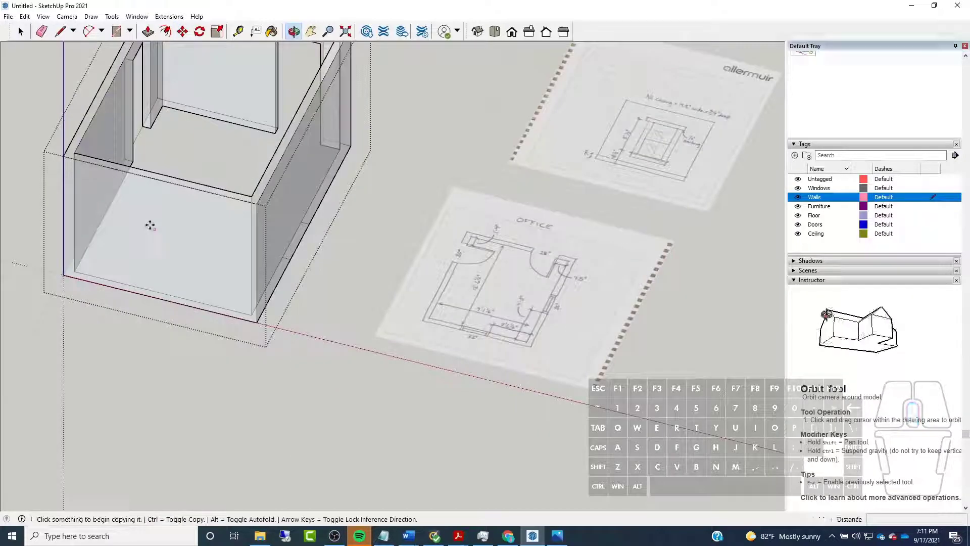
{"action": "middle_click_drag", "start_coordinate": [179, 209], "coordinate": [526, 278]}
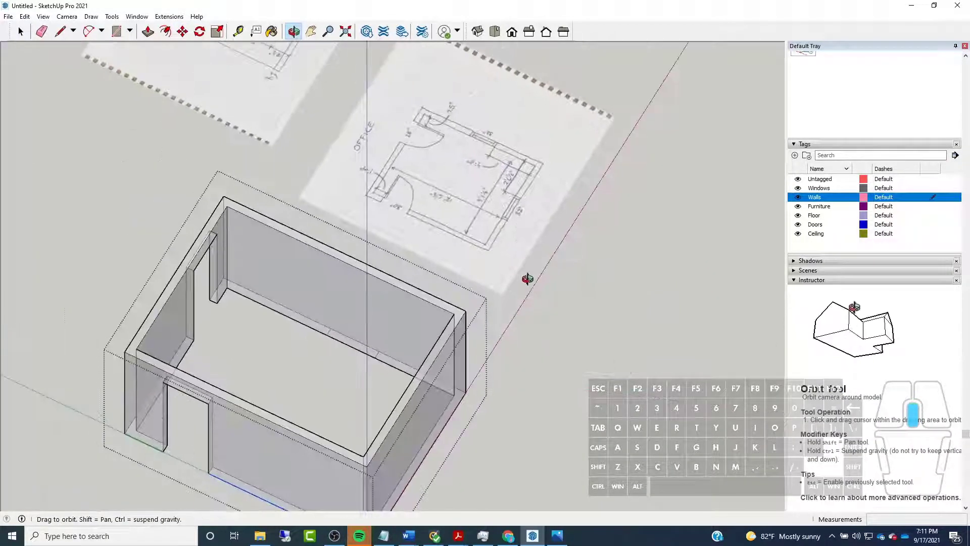
{"action": "scroll", "coordinate": [383, 329], "scroll_direction": "up", "scroll_amount": 5}
{"action": "middle_click_drag", "start_coordinate": [384, 329], "coordinate": [457, 295]}
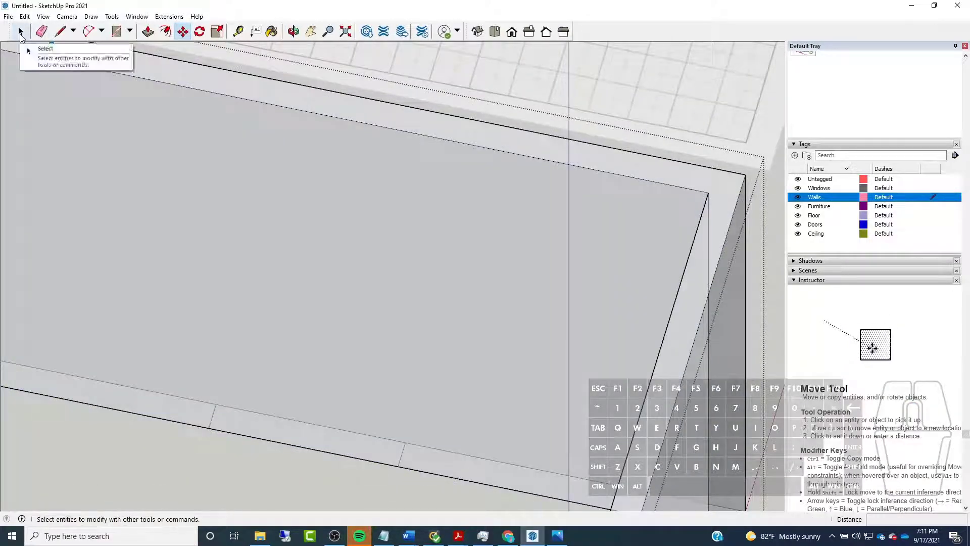
{"action": "left_click", "coordinate": [60, 32]}
{"action": "scroll", "coordinate": [277, 442], "scroll_direction": "down", "scroll_amount": 8}
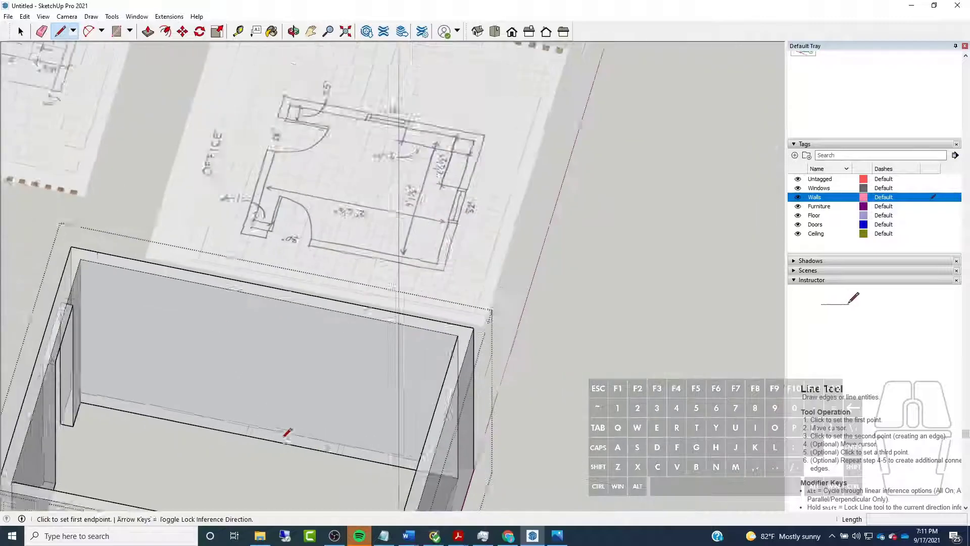
{"action": "scroll", "coordinate": [230, 230], "scroll_direction": "up", "scroll_amount": 4}
{"action": "mouse_move", "coordinate": [231, 230]}
{"action": "middle_mouse_down"}
{"action": "mouse_move", "coordinate": [312, 300]}
{"action": "mouse_move", "coordinate": [325, 228]}
{"action": "middle_mouse_up"}
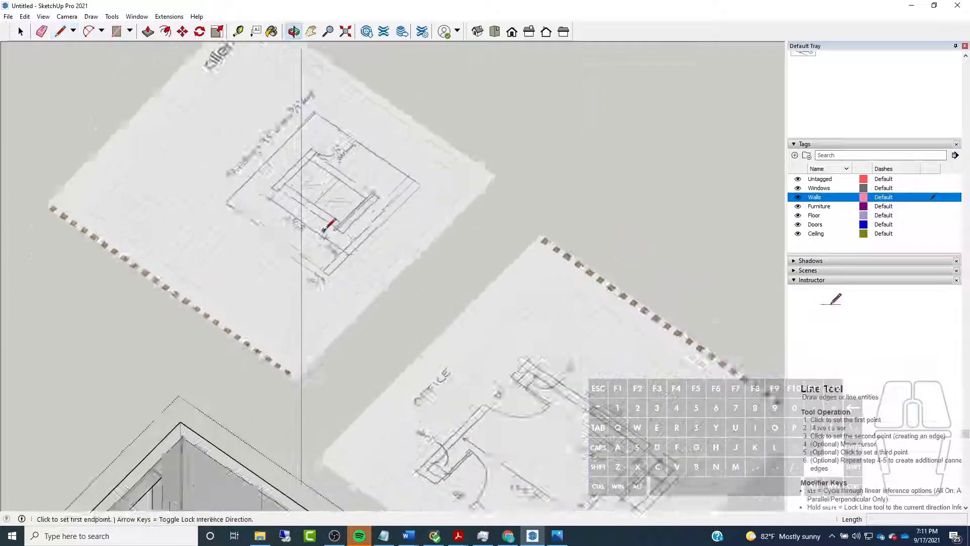
{"action": "scroll", "coordinate": [328, 238], "scroll_direction": "up", "scroll_amount": 5}
{"action": "scroll", "coordinate": [400, 344], "scroll_direction": "down", "scroll_amount": 1}
{"action": "mouse_move", "coordinate": [403, 346]}
{"action": "middle_mouse_down"}
{"action": "mouse_move", "coordinate": [372, 288]}
{"action": "mouse_move", "coordinate": [396, 264]}
{"action": "middle_mouse_up"}
{"action": "scroll", "coordinate": [335, 248], "scroll_direction": "up", "scroll_amount": 3}
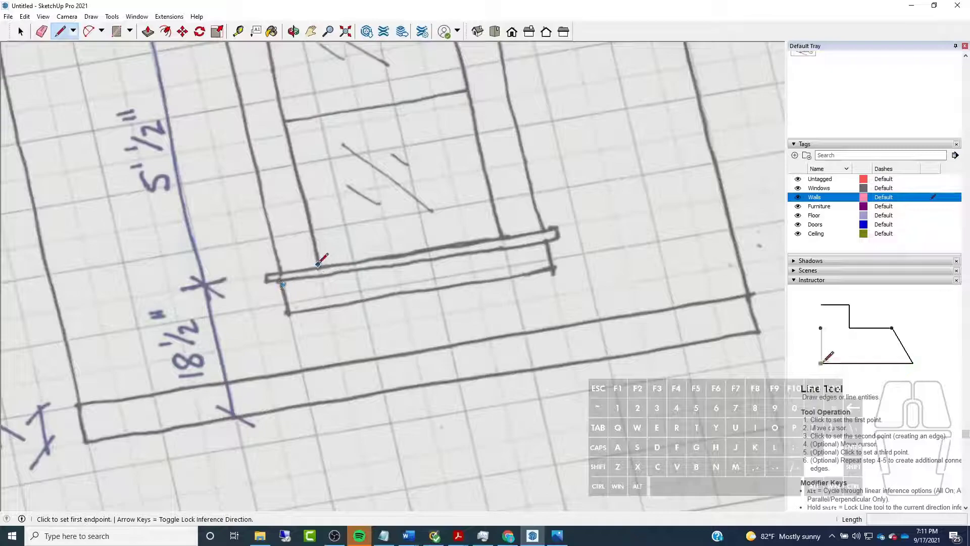
{"action": "scroll", "coordinate": [318, 261], "scroll_direction": "down", "scroll_amount": 5}
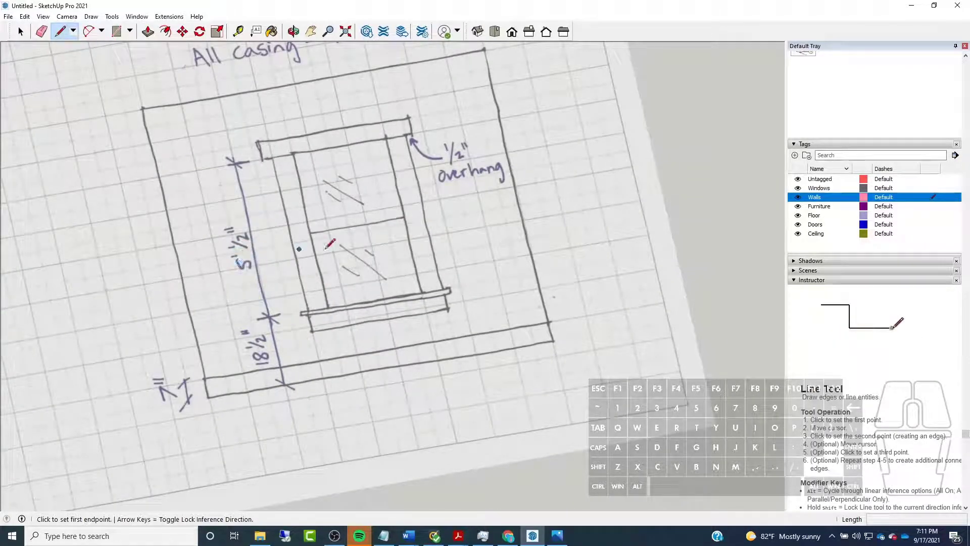
{"action": "scroll", "coordinate": [469, 165], "scroll_direction": "up", "scroll_amount": 3}
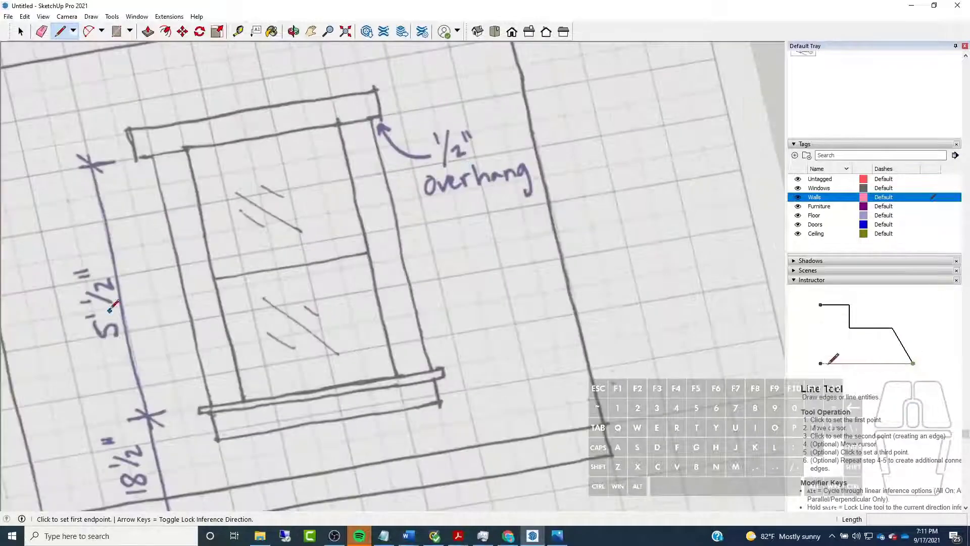
{"action": "scroll", "coordinate": [513, 214], "scroll_direction": "down", "scroll_amount": 10}
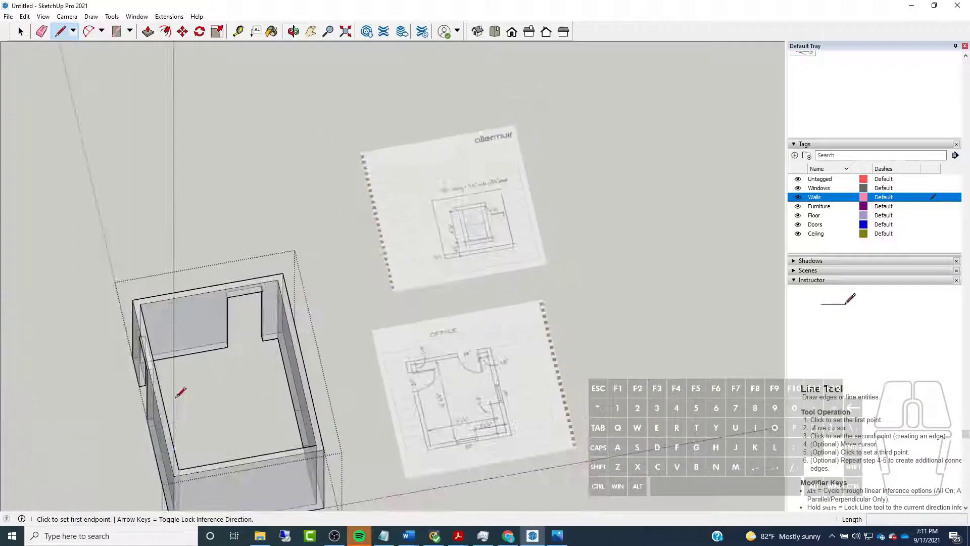
Draw an 18.5" line straight up the side wall's inner face from the window mark farther from the front corner
{"action": "scroll", "coordinate": [439, 252], "scroll_direction": "up", "scroll_amount": 4}
{"action": "scroll", "coordinate": [439, 252], "scroll_direction": "down", "scroll_amount": 4}
{"action": "mouse_move", "coordinate": [152, 349]}
{"action": "middle_mouse_down"}
{"action": "mouse_move", "coordinate": [249, 377]}
{"action": "mouse_move", "coordinate": [273, 399]}
{"action": "middle_mouse_up"}
{"action": "scroll", "coordinate": [337, 483], "scroll_direction": "up", "scroll_amount": 3}
{"action": "scroll", "coordinate": [338, 480], "scroll_direction": "up", "scroll_amount": 3}
{"action": "scroll", "coordinate": [385, 470], "scroll_direction": "down", "scroll_amount": 3}
{"action": "scroll", "coordinate": [433, 461], "scroll_direction": "up", "scroll_amount": 3}
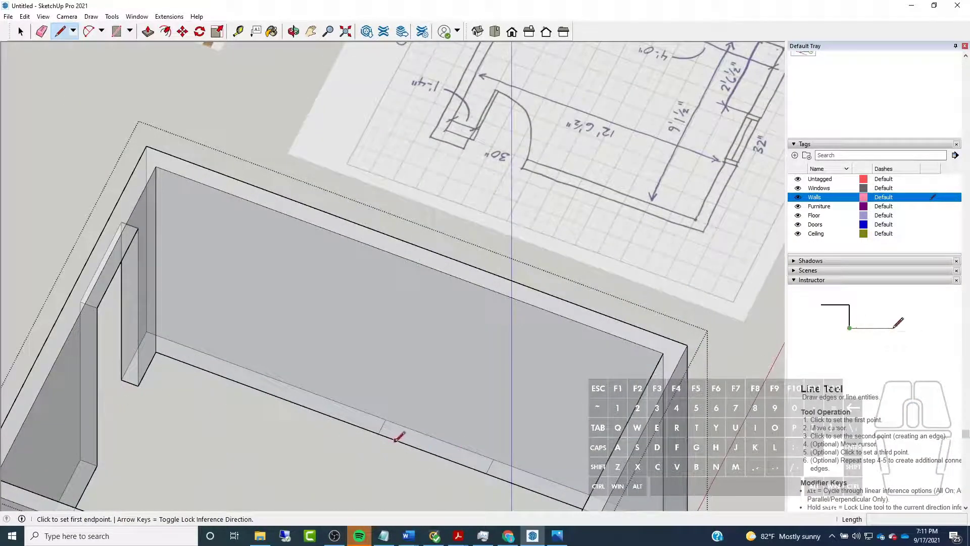
{"action": "scroll", "coordinate": [379, 432], "scroll_direction": "up", "scroll_amount": 3}
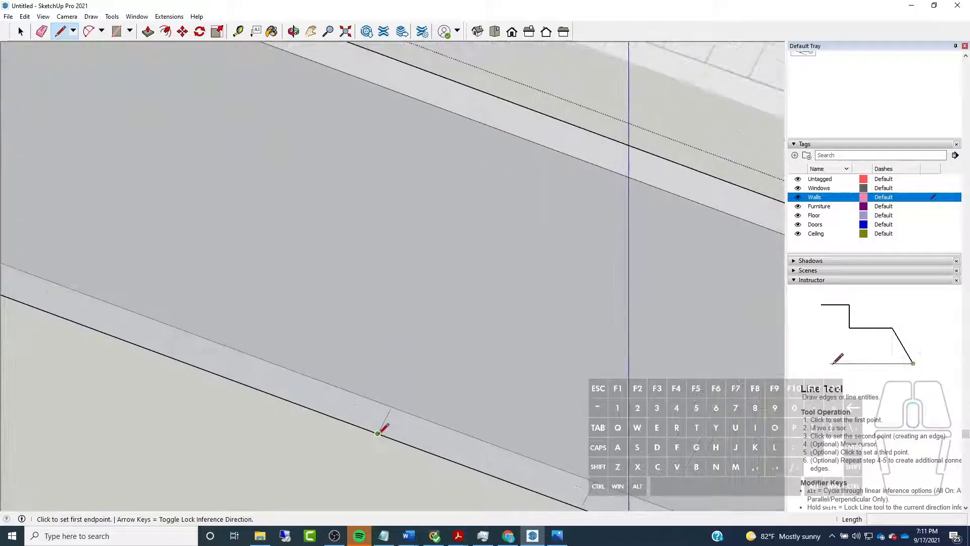
{"action": "left_click", "coordinate": [378, 433]}
{"action": "scroll", "coordinate": [379, 432], "scroll_direction": "down", "scroll_amount": 4}
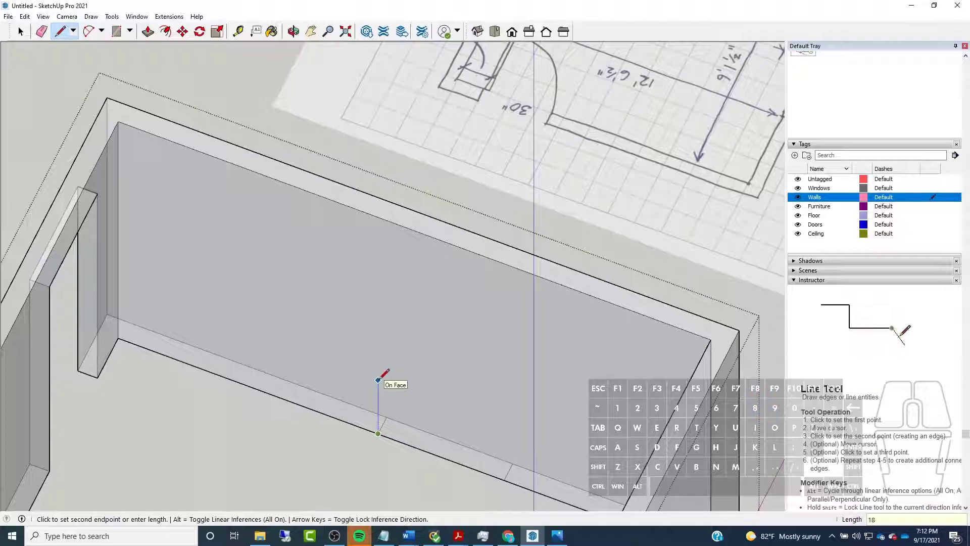
{"action": "key", "text": "BackSpace"}
{"action": "type", "text": "5"}
{"action": "key", "text": "shift"}
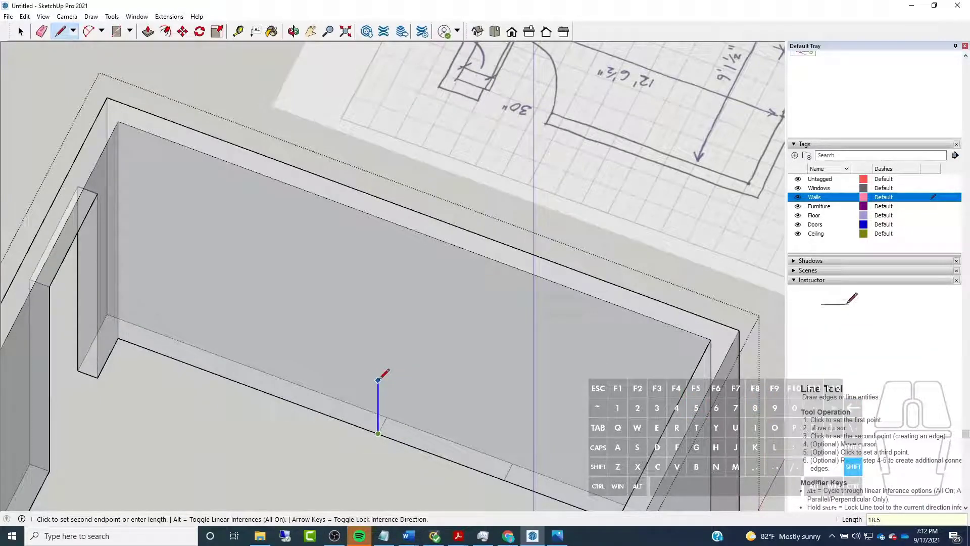
{"action": "key", "text": "Return"}
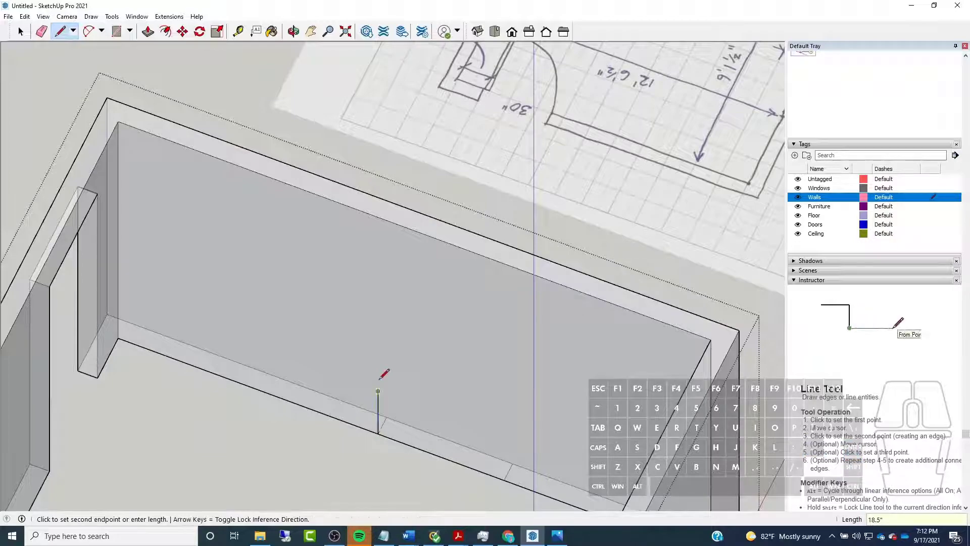
Draw a second vertical line of equal height from the other window mark, then join the two tops with a horizontal sill line
{"action": "middle_click_drag", "start_coordinate": [377, 340], "coordinate": [414, 322]}
{"action": "left_click", "coordinate": [464, 399]}
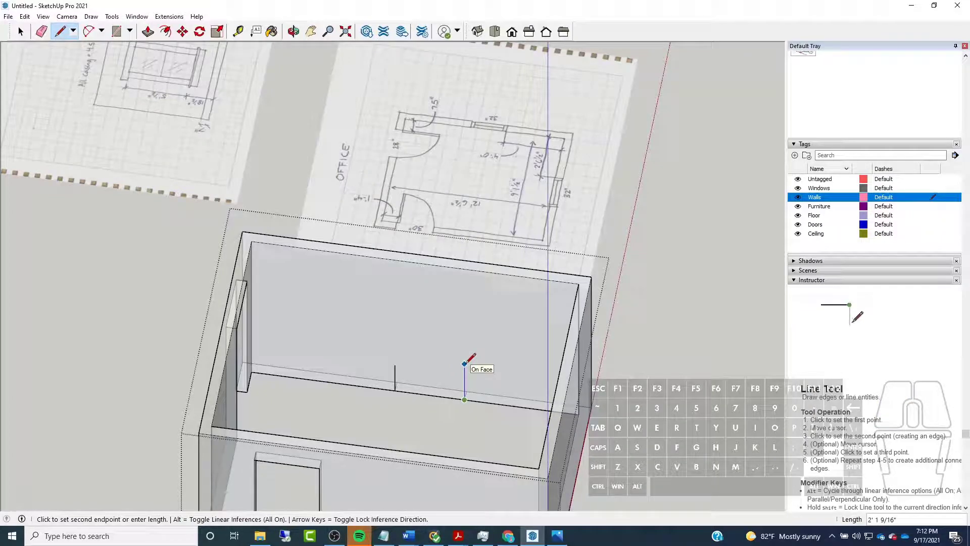
{"action": "key", "text": "shift"}
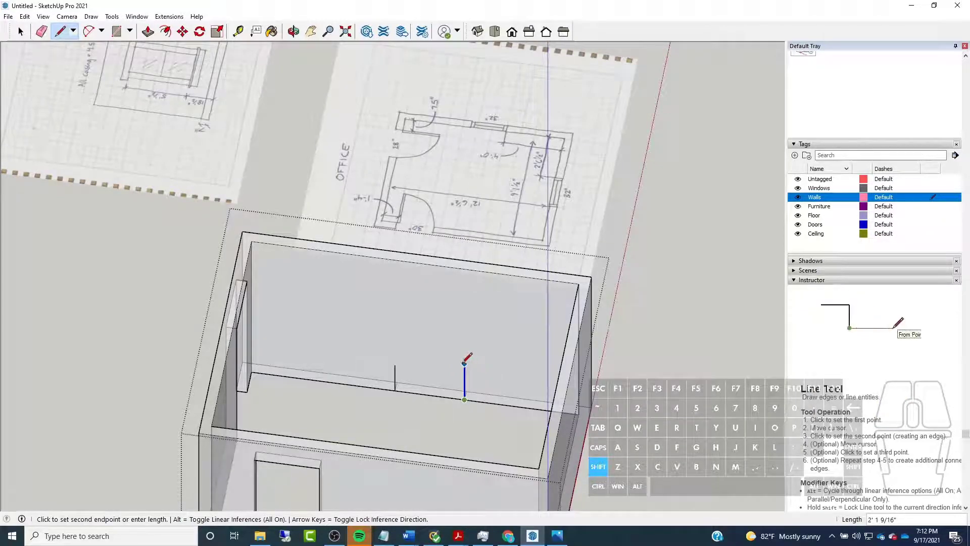
{"action": "left_click", "coordinate": [396, 360]}
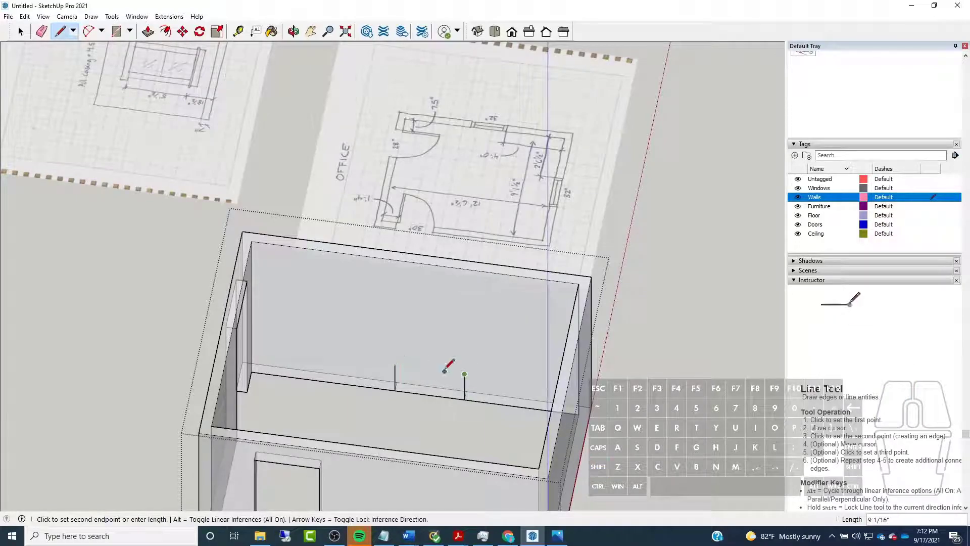
{"action": "left_click", "coordinate": [395, 364]}
Erase the two vertical lines below the sill, keeping only the horizontal sill line on the side wall
{"action": "middle_click_drag", "start_coordinate": [495, 362], "coordinate": [389, 351]}
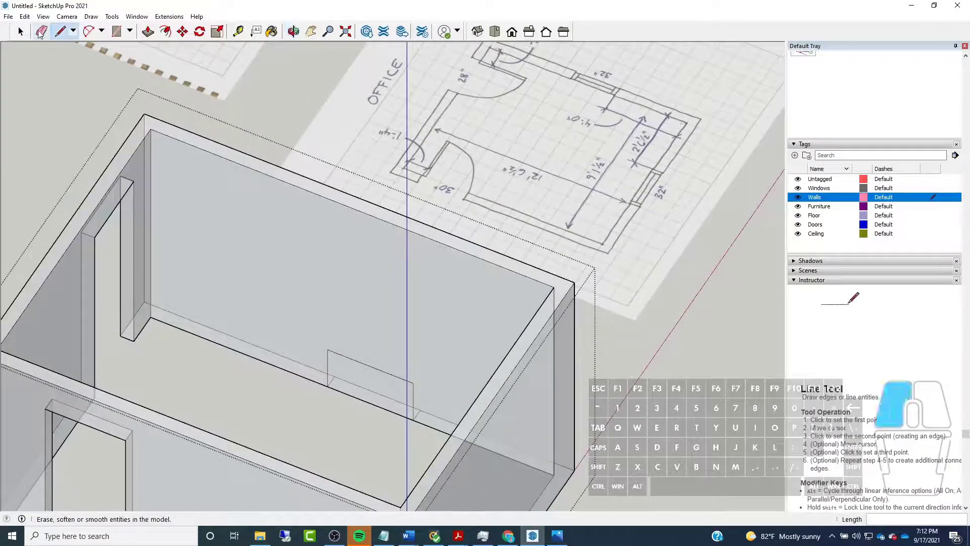
{"action": "left_click", "coordinate": [41, 32]}
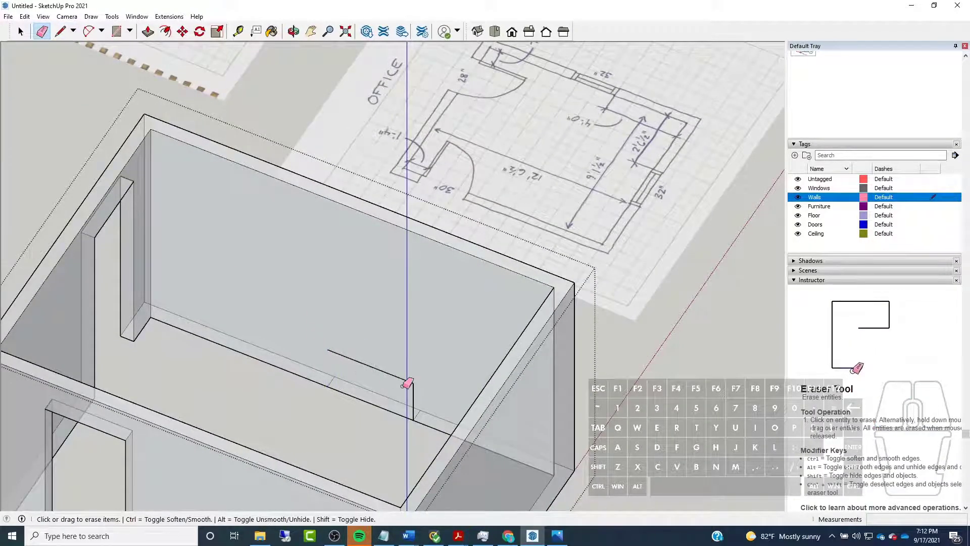
{"action": "mouse_move", "coordinate": [411, 385]}
{"action": "middle_mouse_down"}
{"action": "mouse_move", "coordinate": [417, 379]}
{"action": "mouse_move", "coordinate": [341, 329]}
{"action": "mouse_move", "coordinate": [460, 396]}
{"action": "mouse_move", "coordinate": [326, 413]}
{"action": "middle_mouse_up"}
Draw the window's first vertical edge 5' 1/2" up from the sill line's end farther from the front corner, as dimensioned in the sketch
{"action": "key", "text": "l"}
{"action": "scroll", "coordinate": [284, 173], "scroll_direction": "up", "scroll_amount": 10}
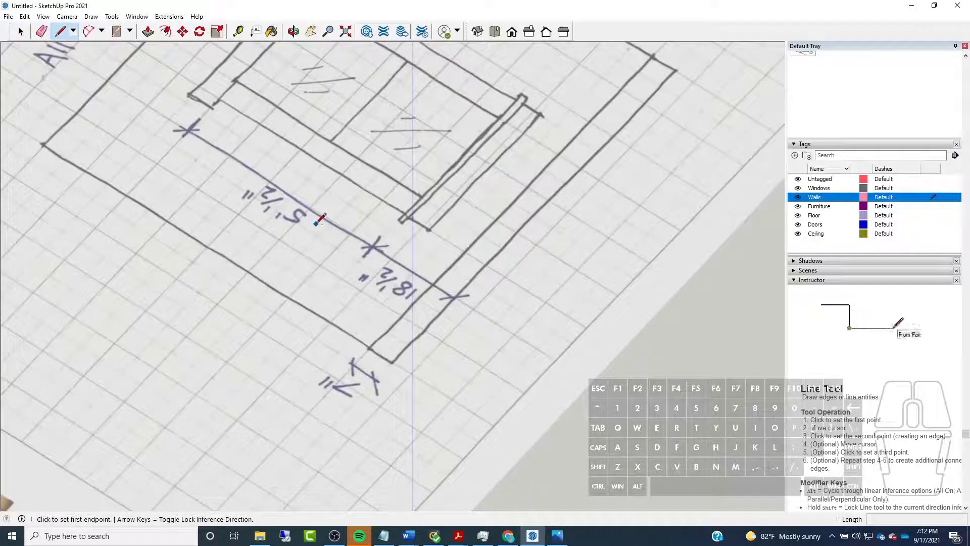
{"action": "scroll", "coordinate": [338, 218], "scroll_direction": "down", "scroll_amount": 10}
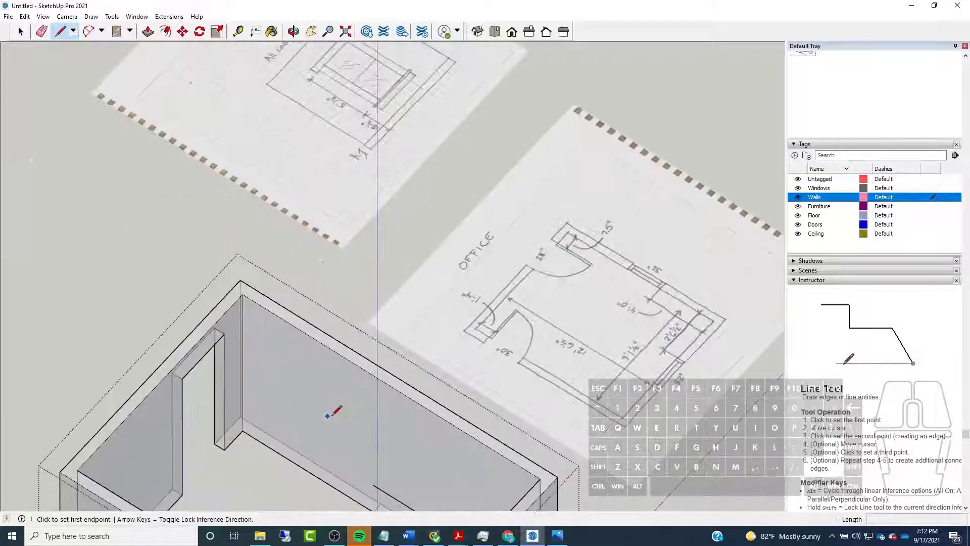
{"action": "middle_click_drag", "start_coordinate": [326, 409], "coordinate": [489, 450]}
{"action": "left_click", "coordinate": [460, 461]}
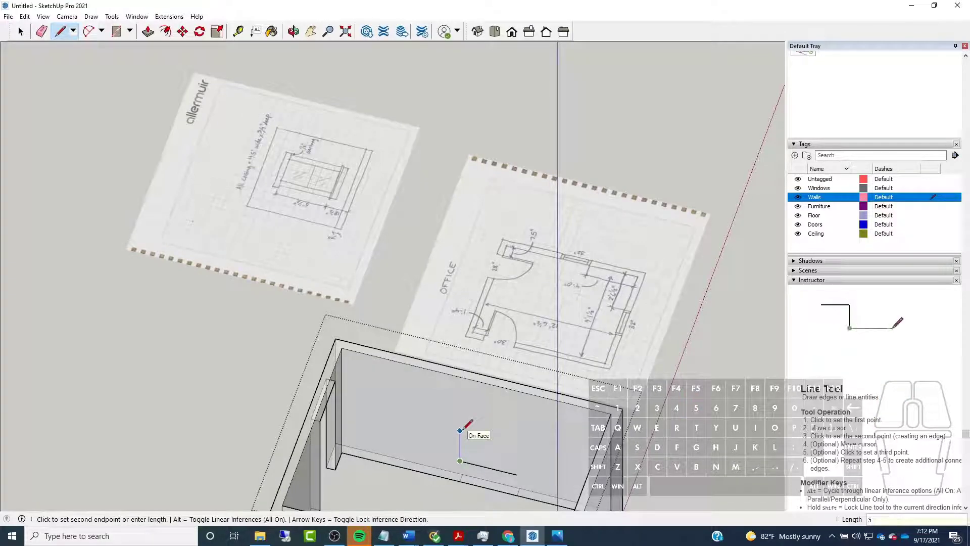
{"action": "key", "text": "Return"}
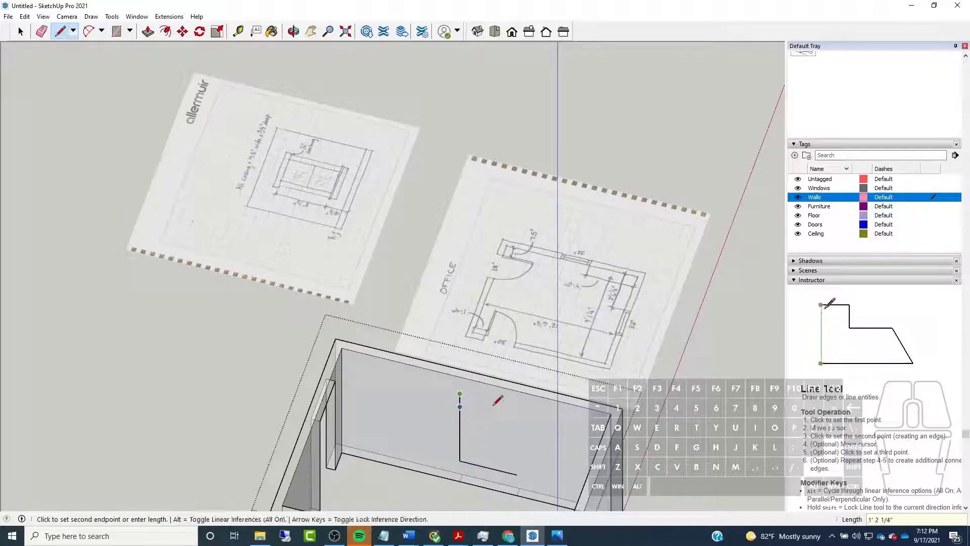
Close the window outline with a top edge level to the sill's other end and a second vertical edge down to it
{"action": "left_click", "coordinate": [517, 470]}
{"action": "left_click", "coordinate": [517, 471]}
{"action": "middle_click_drag", "start_coordinate": [517, 471], "coordinate": [324, 307]}
{"action": "scroll", "coordinate": [320, 307], "scroll_direction": "down", "scroll_amount": 4}
{"action": "scroll", "coordinate": [369, 414], "scroll_direction": "up", "scroll_amount": 8}
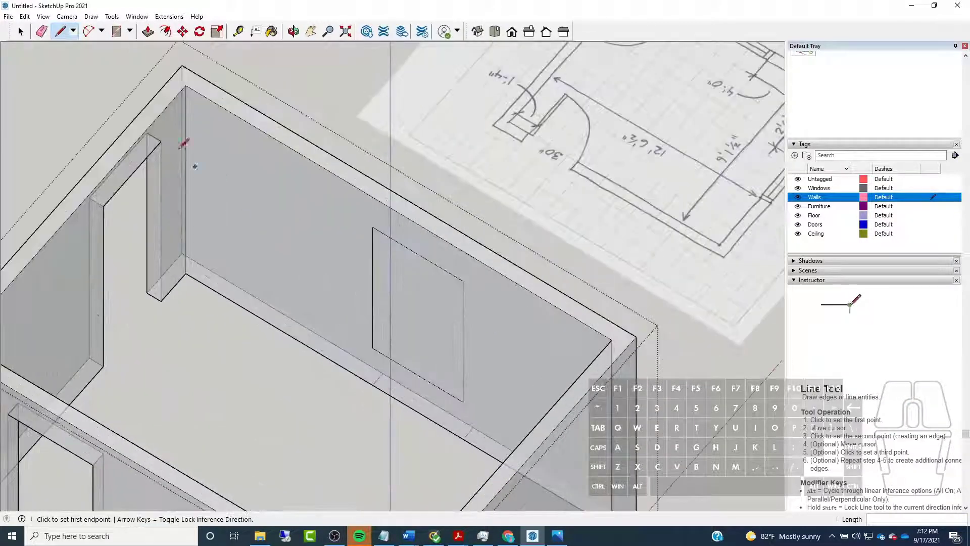
Push the window face through the side wall's full thickness to its outer face to cut the opening
{"action": "left_click", "coordinate": [146, 32]}
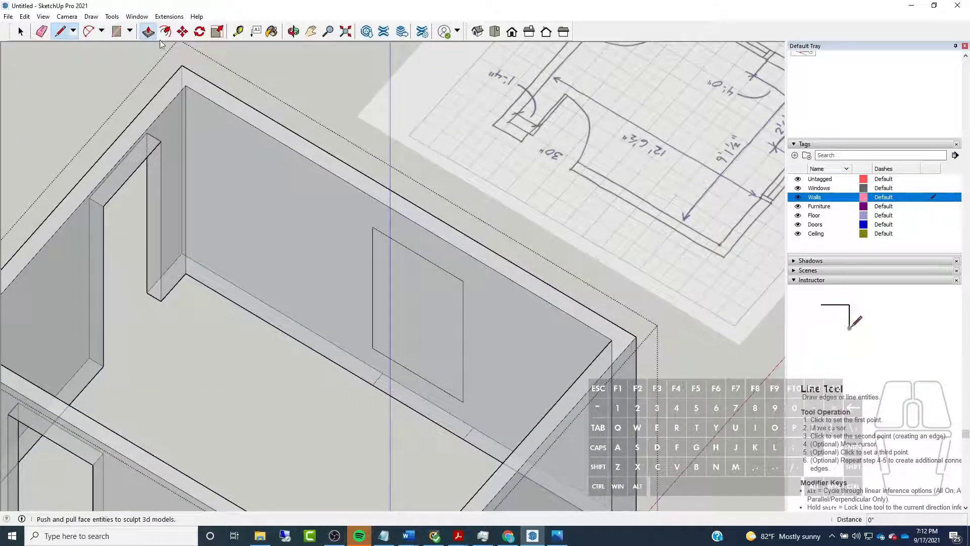
{"action": "left_click", "coordinate": [384, 287]}
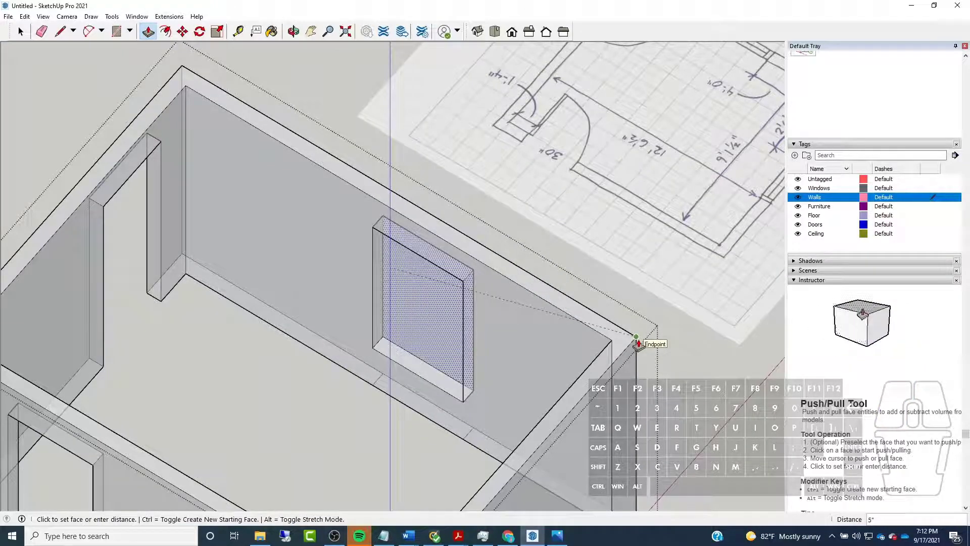
{"action": "left_click", "coordinate": [638, 343]}
Erase the two leftover window marks across the side wall's base below the opening
{"action": "left_click", "coordinate": [41, 31]}
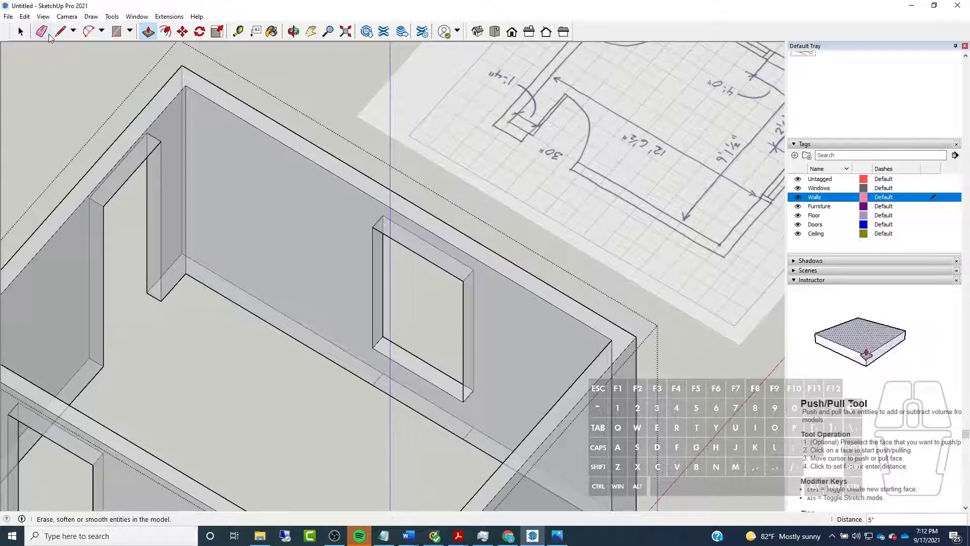
{"action": "mouse_move", "coordinate": [134, 124]}
{"action": "middle_mouse_down"}
{"action": "mouse_move", "coordinate": [245, 232]}
{"action": "mouse_move", "coordinate": [524, 353]}
{"action": "middle_mouse_up"}
{"action": "scroll", "coordinate": [514, 340], "scroll_direction": "up", "scroll_amount": 2}
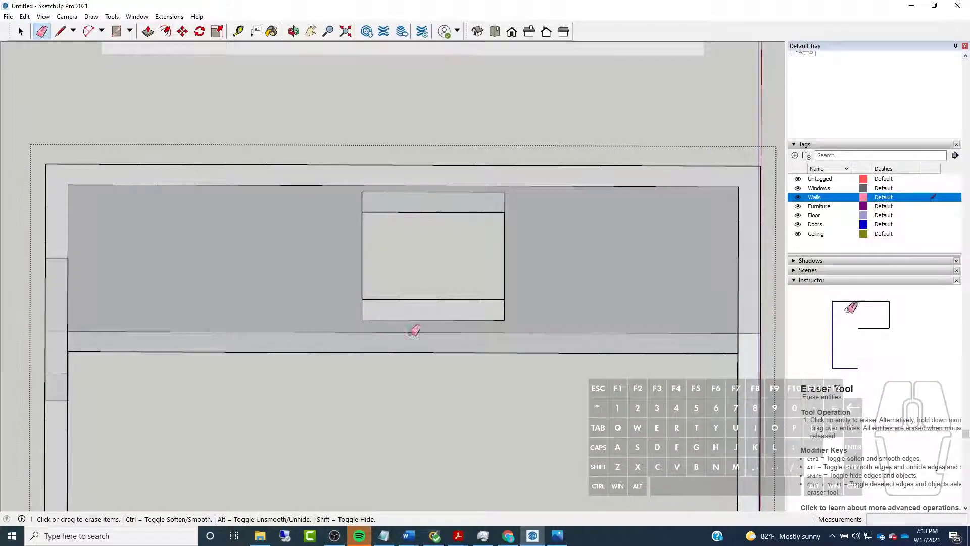
{"action": "scroll", "coordinate": [396, 333], "scroll_direction": "down", "scroll_amount": 4}
Draw a 2'6.5" line along the red axis from the windowed side wall's inner base edge near the front corner, following the plan sketch
{"action": "mouse_move", "coordinate": [231, 245]}
{"action": "middle_mouse_down"}
{"action": "mouse_move", "coordinate": [548, 249]}
{"action": "mouse_move", "coordinate": [297, 290]}
{"action": "mouse_move", "coordinate": [192, 273]}
{"action": "middle_mouse_up"}
{"action": "mouse_move", "coordinate": [566, 202]}
{"action": "middle_mouse_down"}
{"action": "mouse_move", "coordinate": [489, 243]}
{"action": "mouse_move", "coordinate": [505, 253]}
{"action": "middle_mouse_up"}
{"action": "scroll", "coordinate": [598, 316], "scroll_direction": "up", "scroll_amount": 4}
{"action": "scroll", "coordinate": [598, 316], "scroll_direction": "up", "scroll_amount": 3}
{"action": "scroll", "coordinate": [555, 232], "scroll_direction": "down", "scroll_amount": 3}
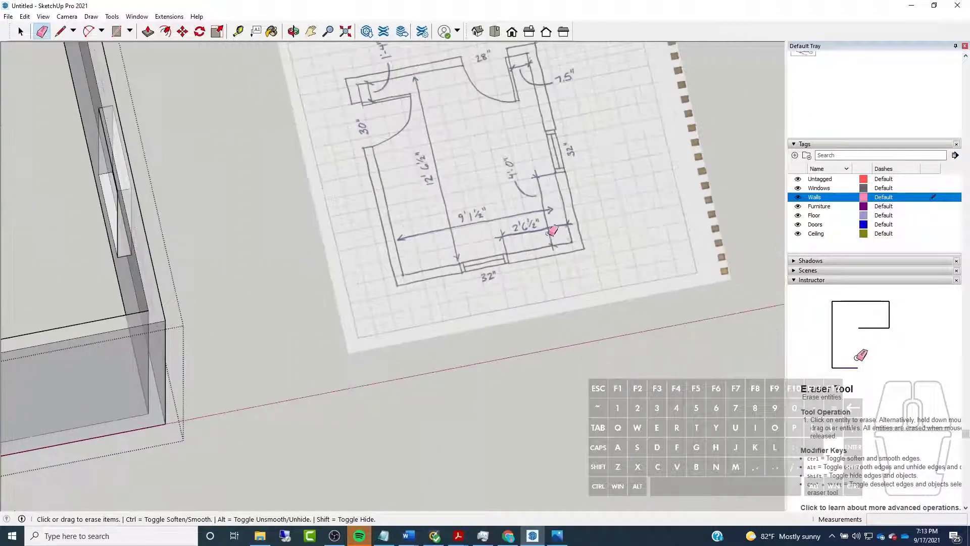
{"action": "scroll", "coordinate": [462, 221], "scroll_direction": "up", "scroll_amount": 5}
{"action": "scroll", "coordinate": [616, 253], "scroll_direction": "down", "scroll_amount": 5}
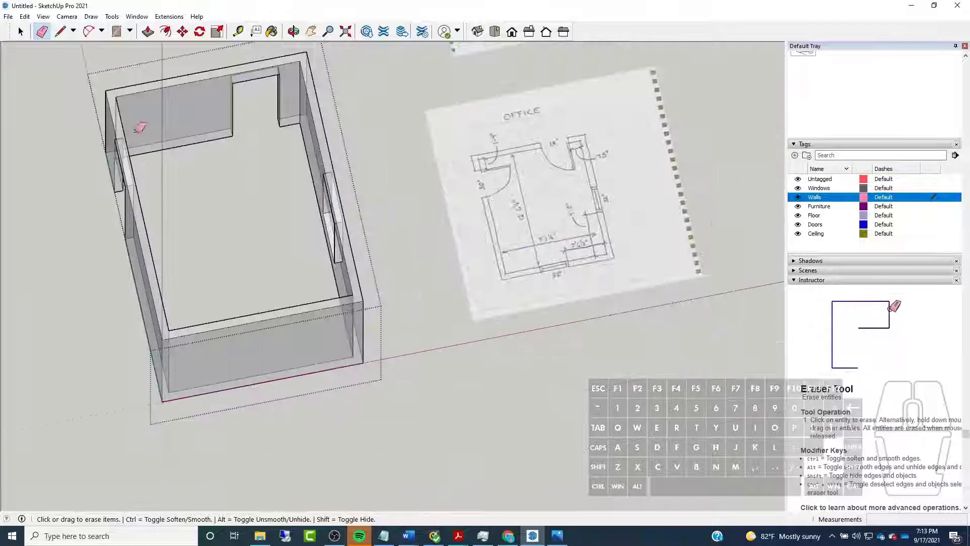
{"action": "key", "text": "l"}
{"action": "mouse_move", "coordinate": [186, 233]}
{"action": "middle_mouse_down"}
{"action": "mouse_move", "coordinate": [740, 282]}
{"action": "mouse_move", "coordinate": [281, 310]}
{"action": "mouse_move", "coordinate": [455, 276]}
{"action": "middle_mouse_up"}
{"action": "left_click", "coordinate": [455, 276]}
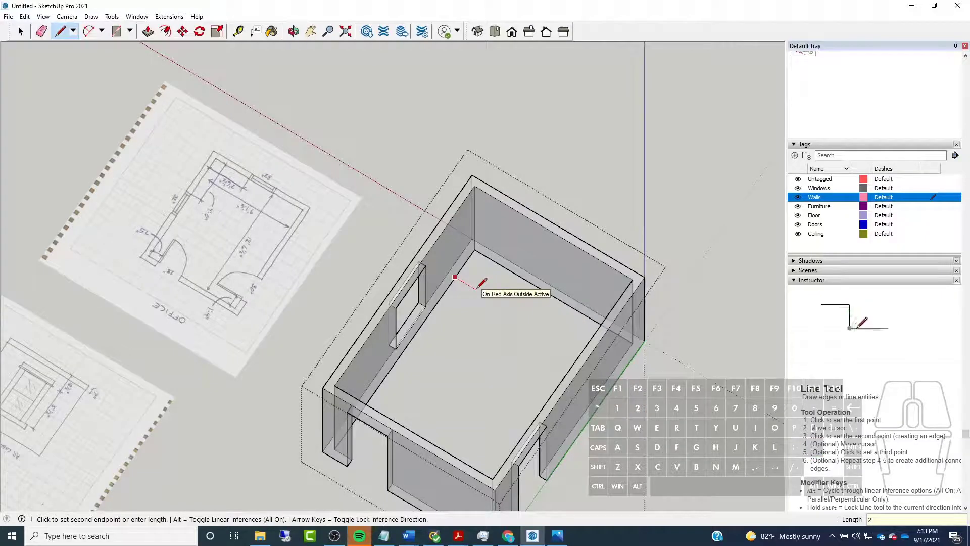
{"action": "type", "text": "2'6.5\""}
{"action": "key", "text": "Return"}
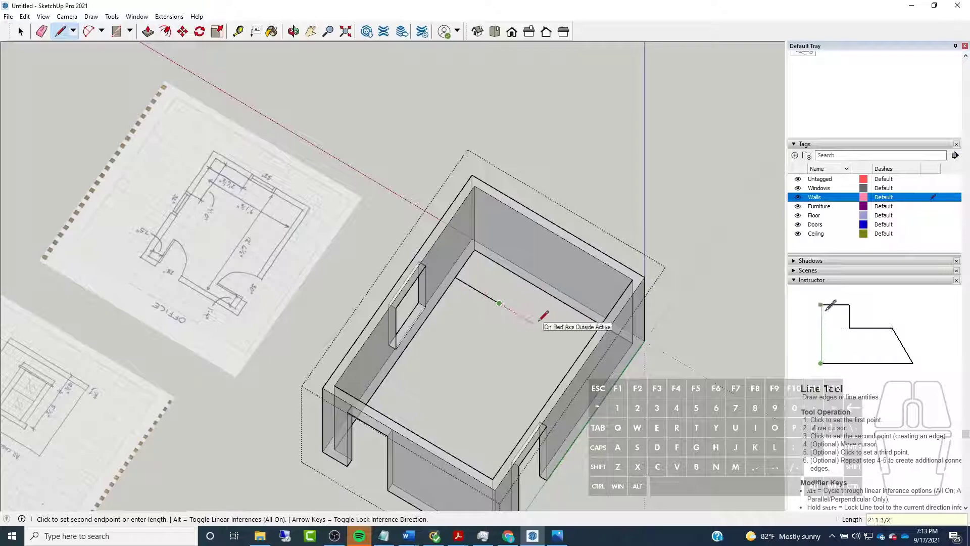
Extend the line by 4.5", then draw a green-axis line from its end across the front wall's base
{"action": "type", "text": "4.5\""}
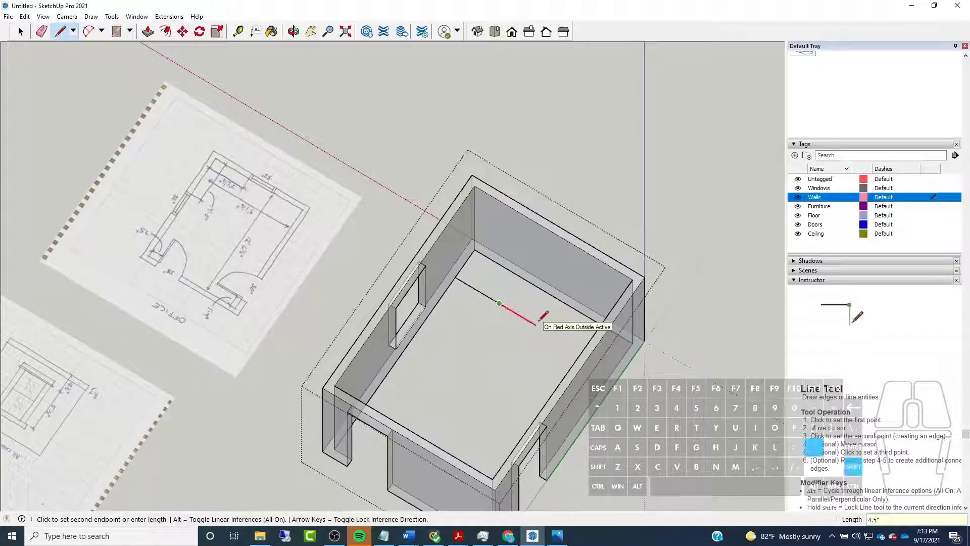
{"action": "key", "text": "Return"}
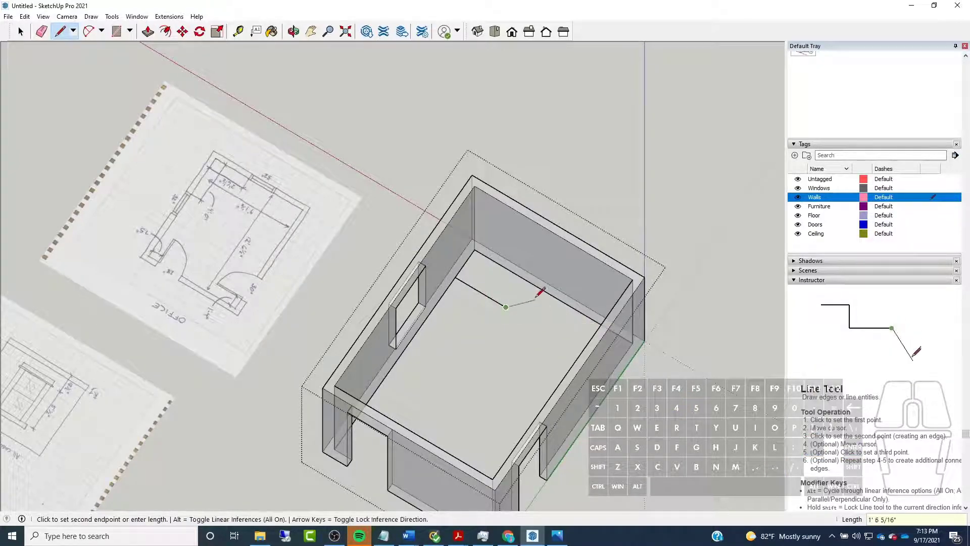
{"action": "scroll", "coordinate": [526, 261], "scroll_direction": "up", "scroll_amount": 2}
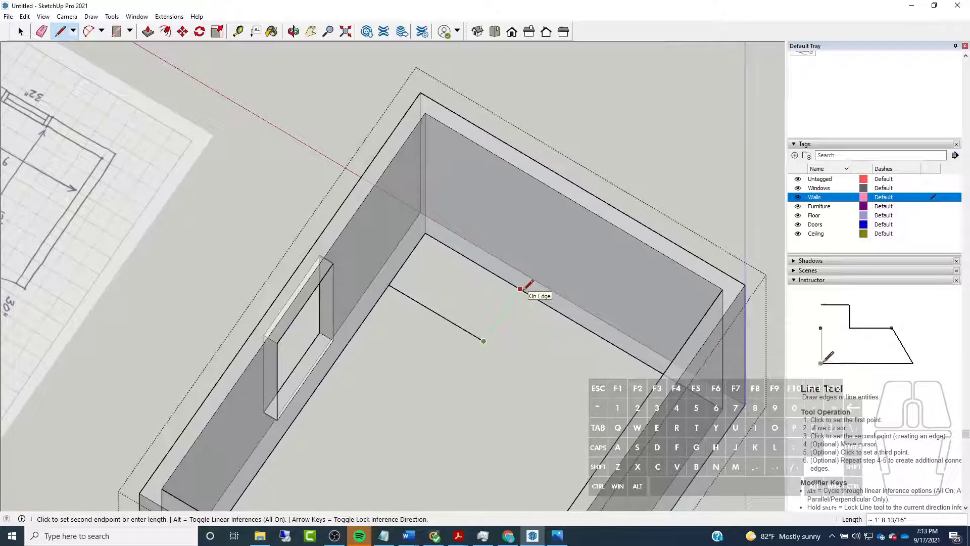
{"action": "left_click", "coordinate": [529, 276]}
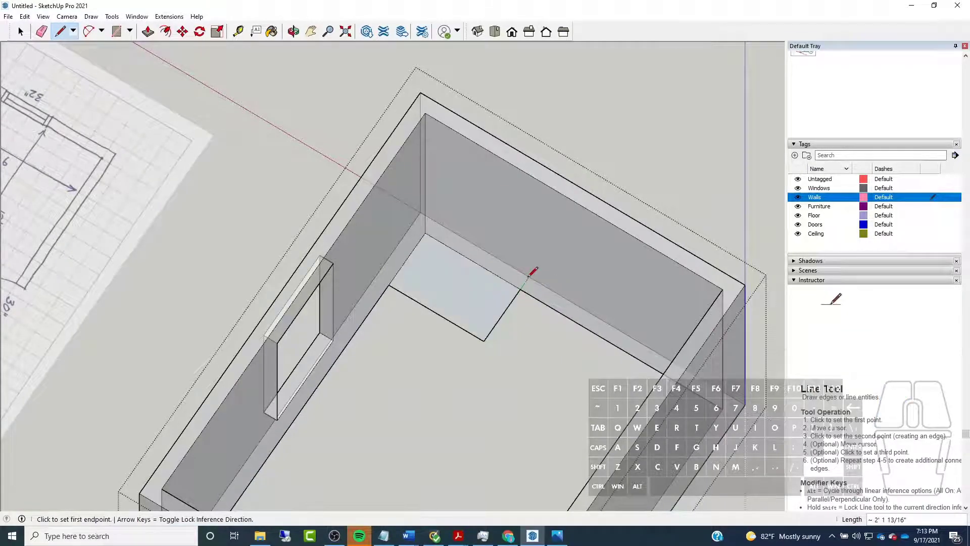
Erase the construction lines inside the room, keeping only the short line across the front wall's base
{"action": "left_click", "coordinate": [42, 31]}
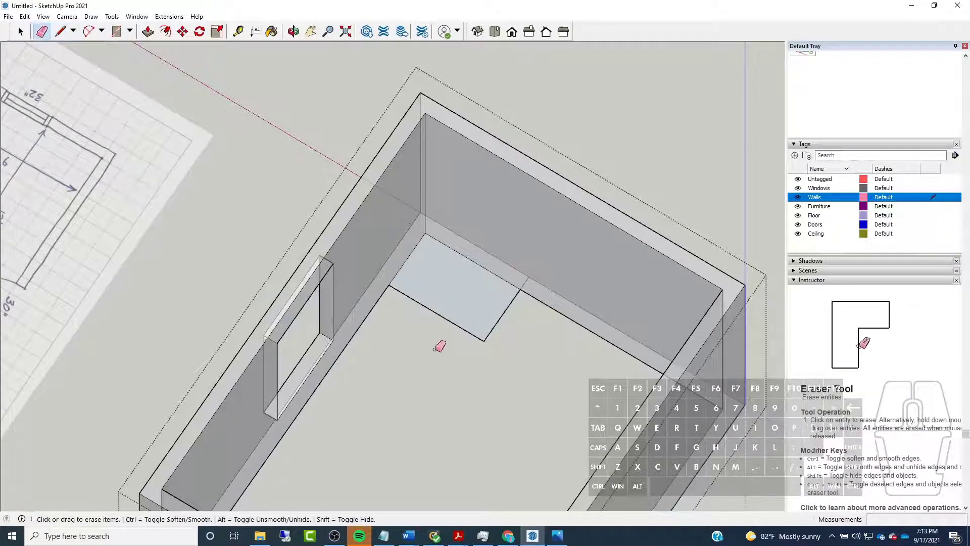
{"action": "left_click", "coordinate": [454, 317]}
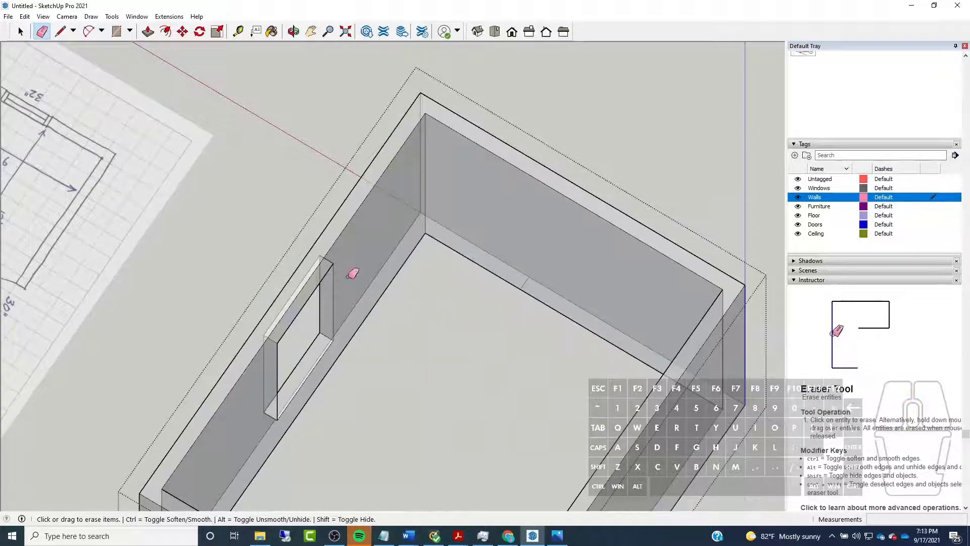
Copy the short line across the front wall's base 32" along the red axis, away from the windowed side wall
{"action": "left_click", "coordinate": [20, 31]}
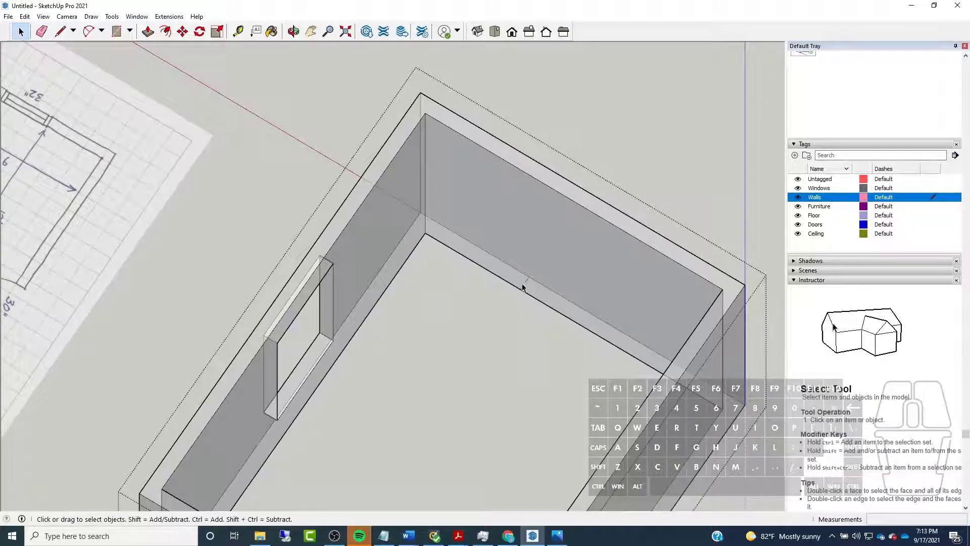
{"action": "key", "text": "m"}
{"action": "key", "text": "ctrl"}
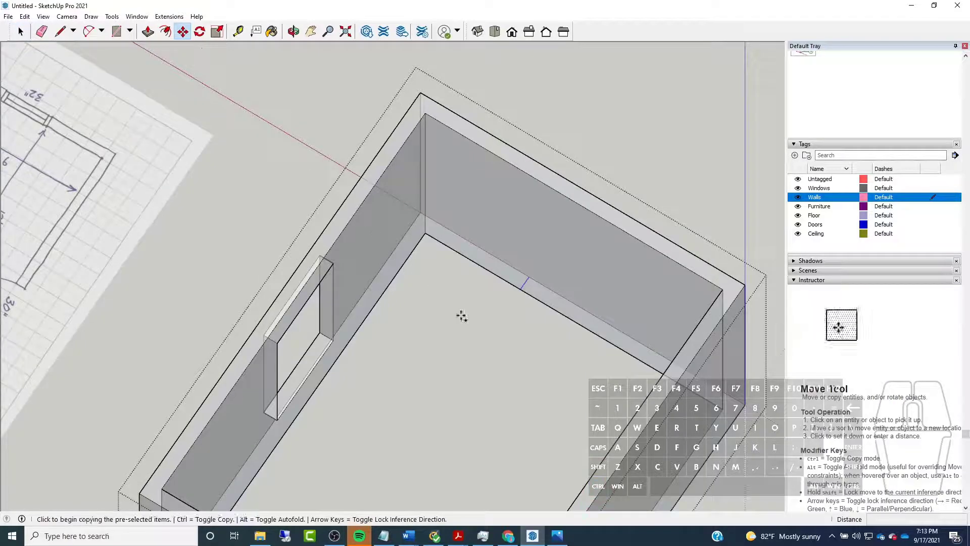
{"action": "left_click", "coordinate": [461, 317]}
{"action": "type", "text": "32"}
{"action": "key", "text": "Return"}
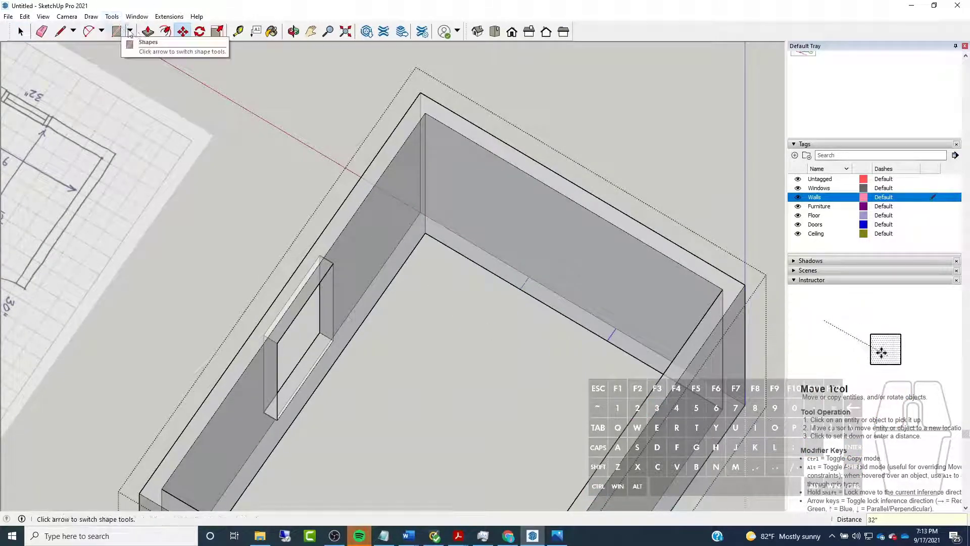
Draw vertical lines up the front wall from the first base marker, matching the side window's sill height and top height
{"action": "mouse_move", "coordinate": [455, 210]}
{"action": "middle_mouse_down"}
{"action": "mouse_move", "coordinate": [599, 233]}
{"action": "mouse_move", "coordinate": [605, 201]}
{"action": "middle_mouse_up"}
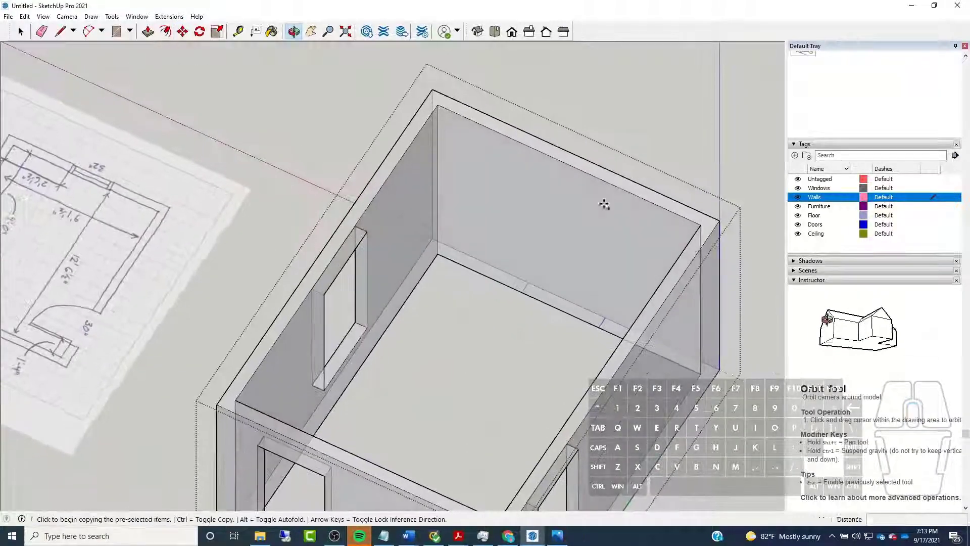
{"action": "left_click", "coordinate": [53, 32]}
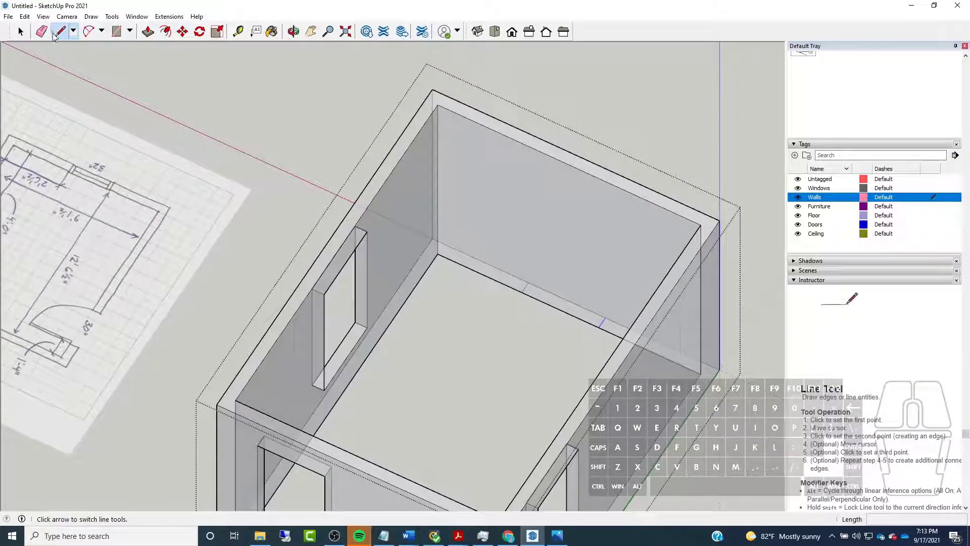
{"action": "middle_click_drag", "start_coordinate": [474, 242], "coordinate": [235, 204]}
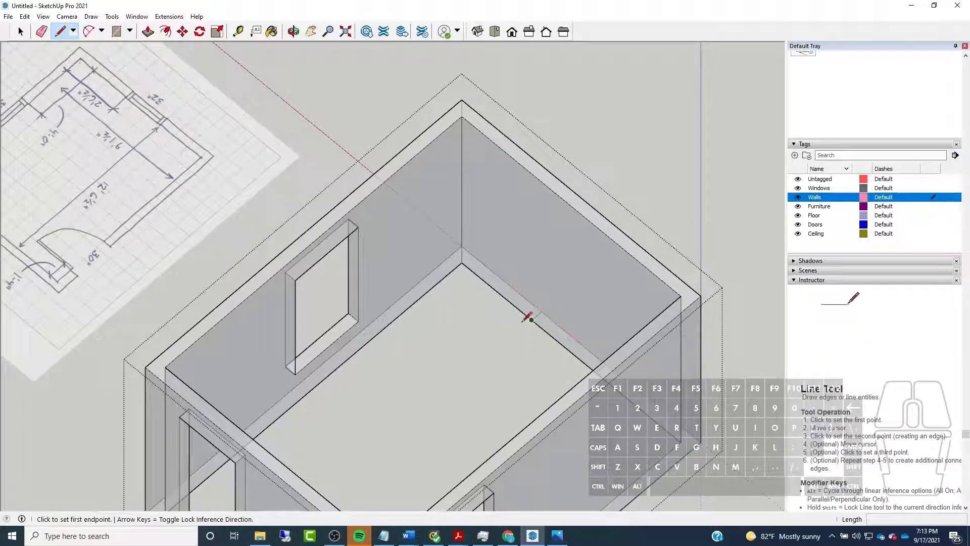
{"action": "scroll", "coordinate": [532, 318], "scroll_direction": "up", "scroll_amount": 3}
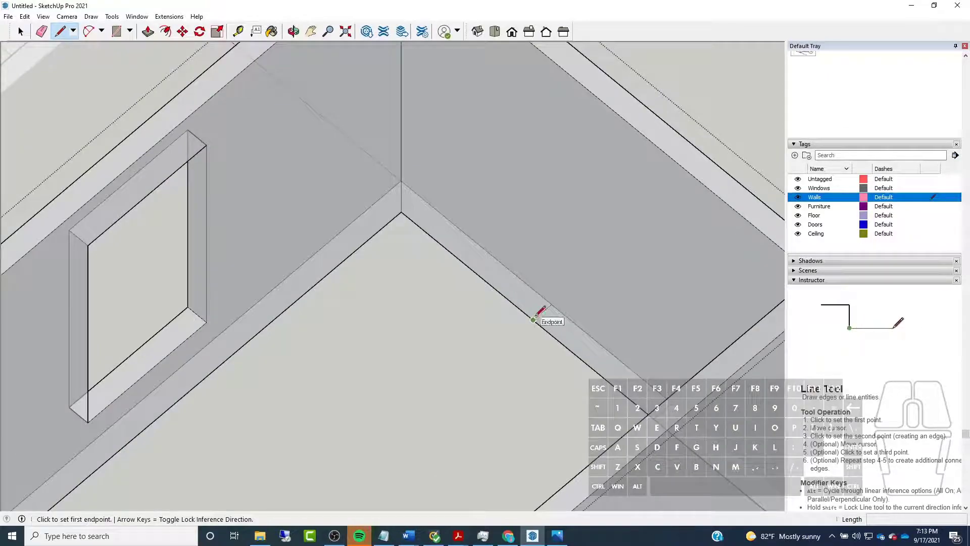
{"action": "left_click", "coordinate": [533, 319]}
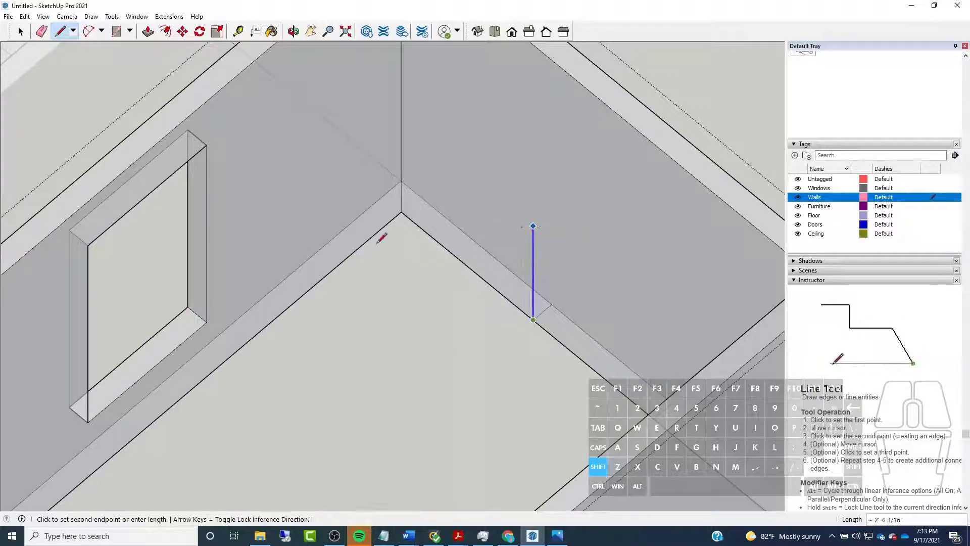
{"action": "left_click", "coordinate": [209, 320], "text": "shift"}
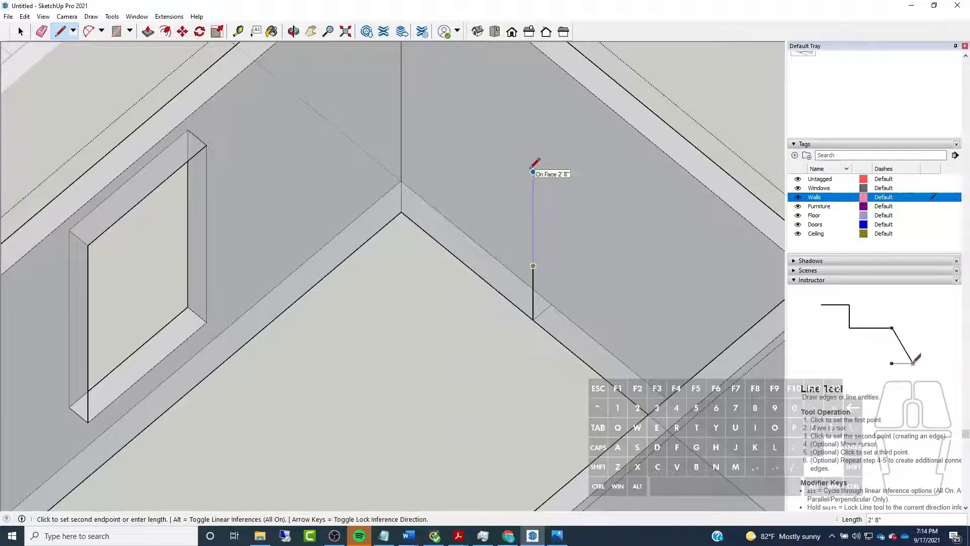
{"action": "key", "text": "shift"}
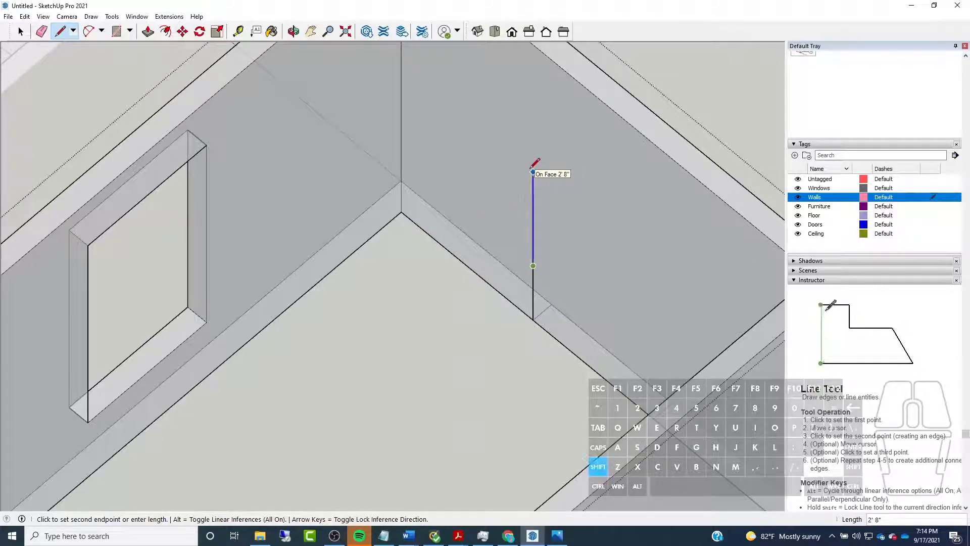
{"action": "left_click", "coordinate": [206, 145]}
Complete the front wall's window outline with a top edge ending above the second base marker, the far side and a sill-height bottom edge
{"action": "middle_click_drag", "start_coordinate": [384, 212], "coordinate": [386, 281]}
{"action": "key", "text": "shift"}
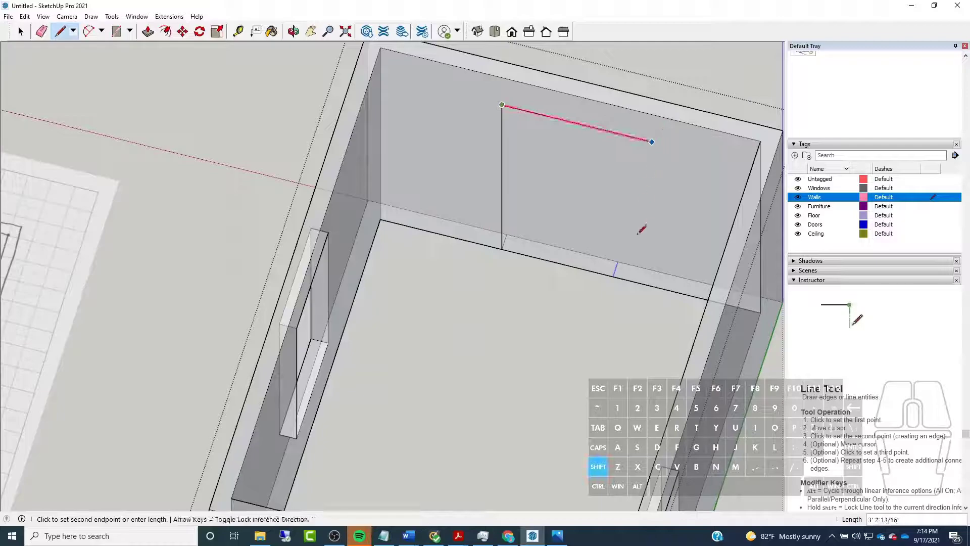
{"action": "left_click", "coordinate": [613, 275]}
{"action": "key", "text": "shift"}
{"action": "left_click", "coordinate": [505, 210]}
{"action": "left_click", "coordinate": [503, 215]}
Erase the vertical line below the front wall's window outline and both marker lines across the wall's base
{"action": "left_click", "coordinate": [41, 32]}
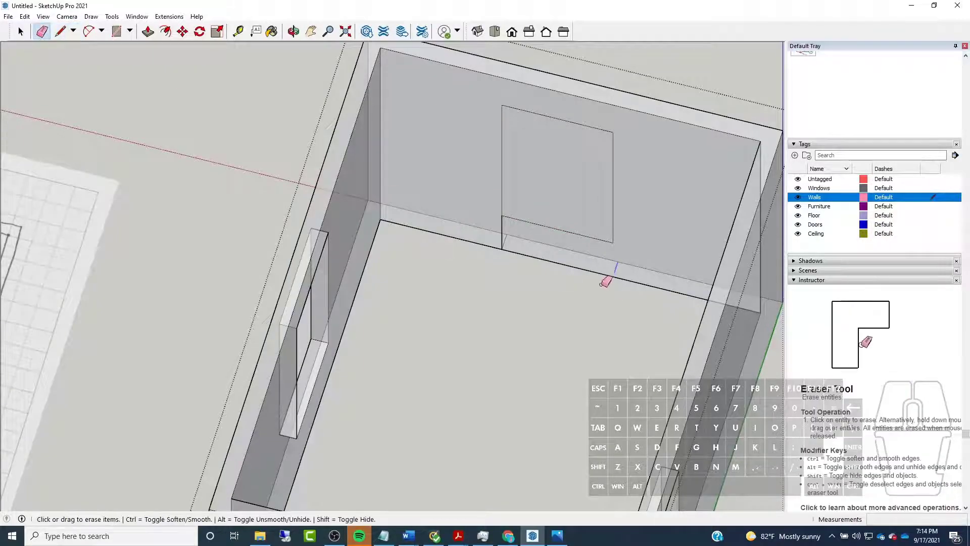
{"action": "left_click", "coordinate": [503, 226]}
{"action": "scroll", "coordinate": [525, 232], "scroll_direction": "up", "scroll_amount": 3}
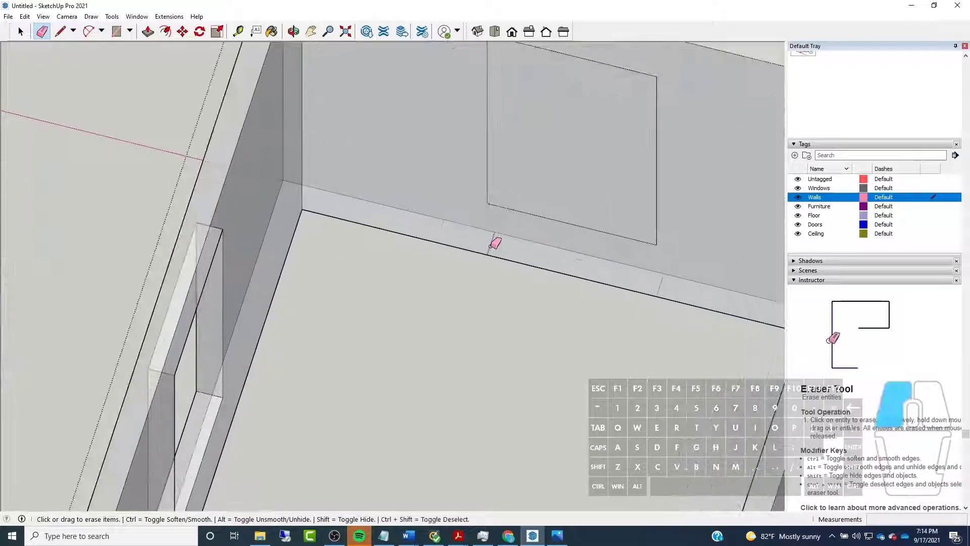
{"action": "left_click", "coordinate": [662, 283]}
{"action": "scroll", "coordinate": [454, 337], "scroll_direction": "down", "scroll_amount": 3}
Push the front wall's window outline 5" through the wall thickness to cut the opening
{"action": "key", "text": "p"}
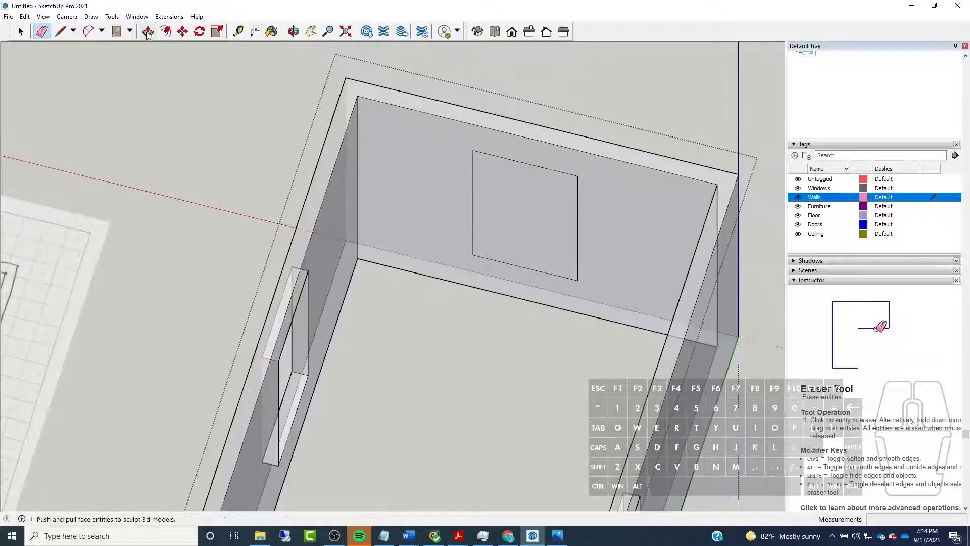
{"action": "scroll", "coordinate": [437, 266], "scroll_direction": "down", "scroll_amount": 2}
{"action": "middle_click_drag", "start_coordinate": [574, 264], "coordinate": [465, 283]}
{"action": "scroll", "coordinate": [524, 284], "scroll_direction": "up", "scroll_amount": 1}
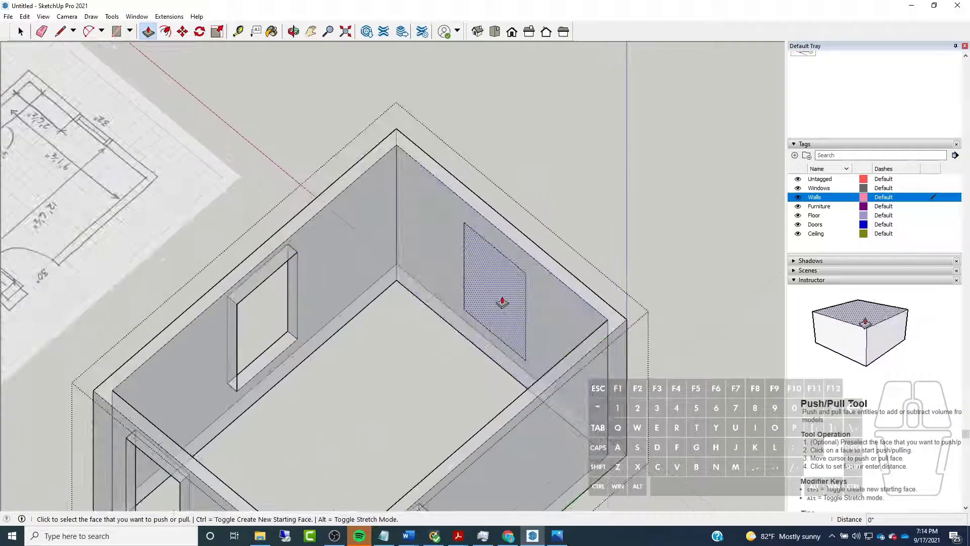
{"action": "left_click", "coordinate": [511, 303]}
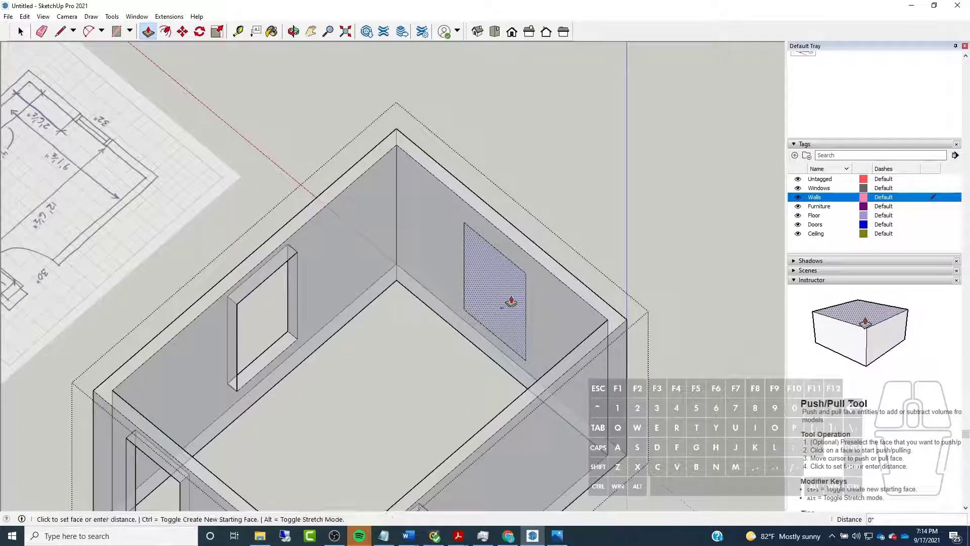
{"action": "left_click", "coordinate": [623, 320]}
Check the cut window openings around the room and close the walls group for editing
{"action": "middle_click_drag", "start_coordinate": [567, 313], "coordinate": [232, 229]}
{"action": "middle_click_drag", "start_coordinate": [732, 280], "coordinate": [322, 300]}
{"action": "scroll", "coordinate": [557, 295], "scroll_direction": "down", "scroll_amount": 5}
{"action": "scroll", "coordinate": [459, 276], "scroll_direction": "up", "scroll_amount": 5}
{"action": "middle_click_drag", "start_coordinate": [459, 276], "coordinate": [262, 264]}
{"action": "scroll", "coordinate": [336, 279], "scroll_direction": "down", "scroll_amount": 2}
{"action": "scroll", "coordinate": [262, 264], "scroll_direction": "up", "scroll_amount": 3}
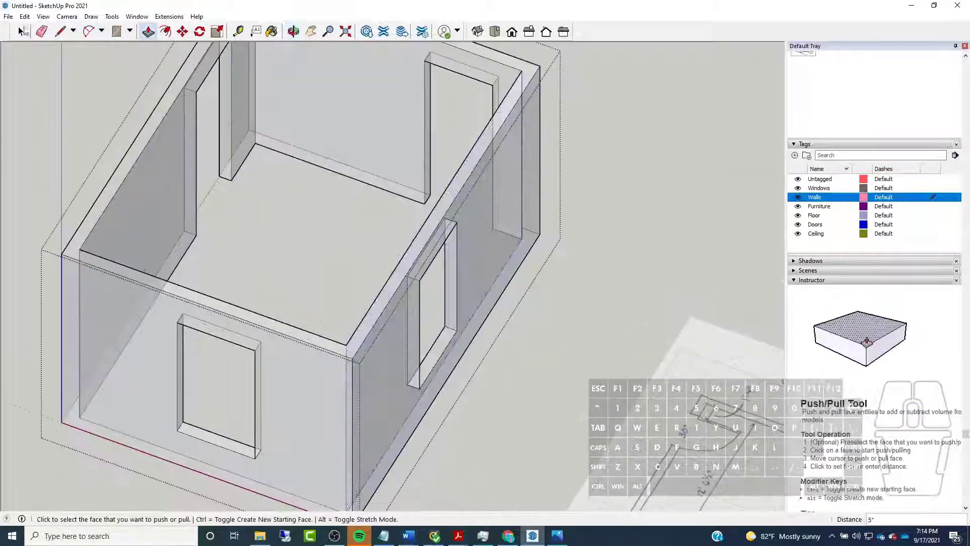
{"action": "left_click", "coordinate": [19, 33]}
{"action": "scroll", "coordinate": [218, 356], "scroll_direction": "down", "scroll_amount": 3}
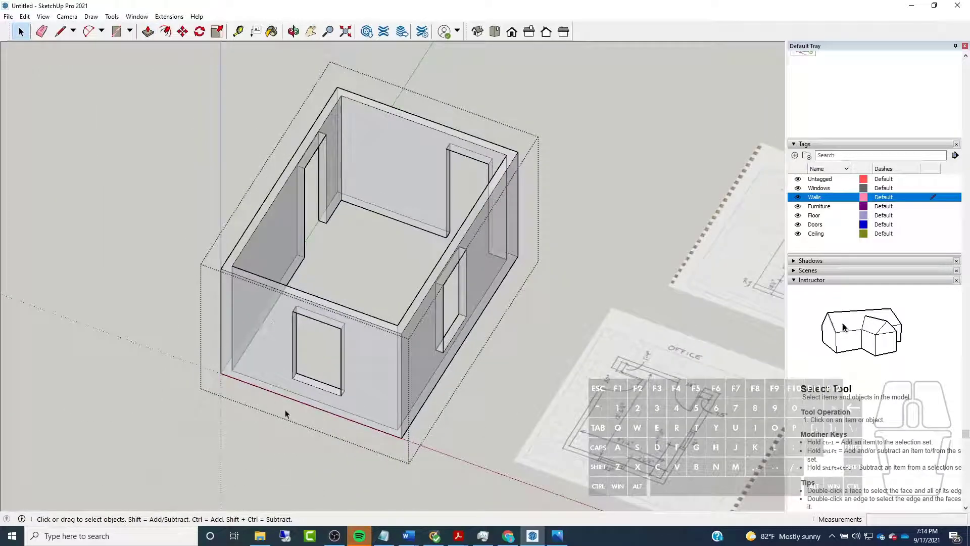
{"action": "left_click", "coordinate": [283, 467]}
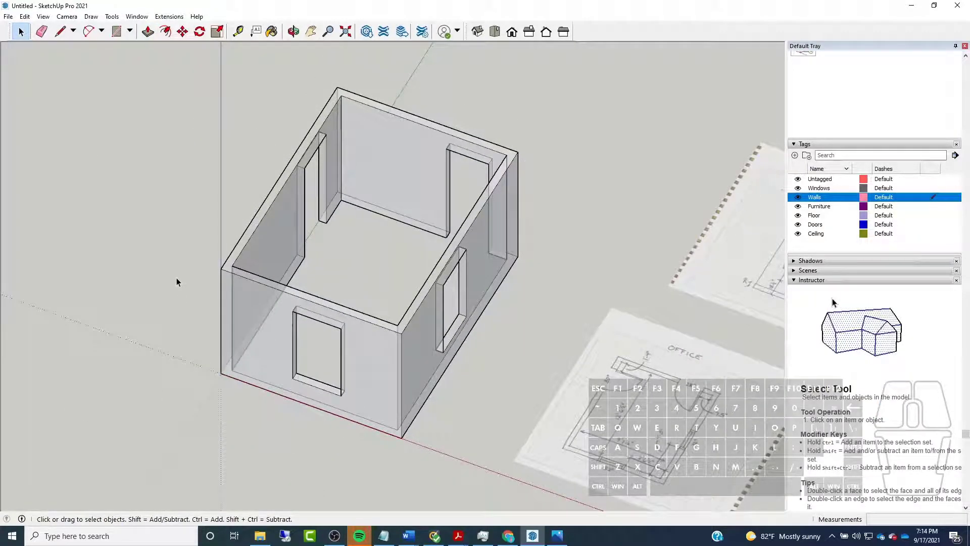
Compare the modeled room's door and window openings with the office plan sketch
{"action": "middle_click_drag", "start_coordinate": [184, 194], "coordinate": [412, 299]}
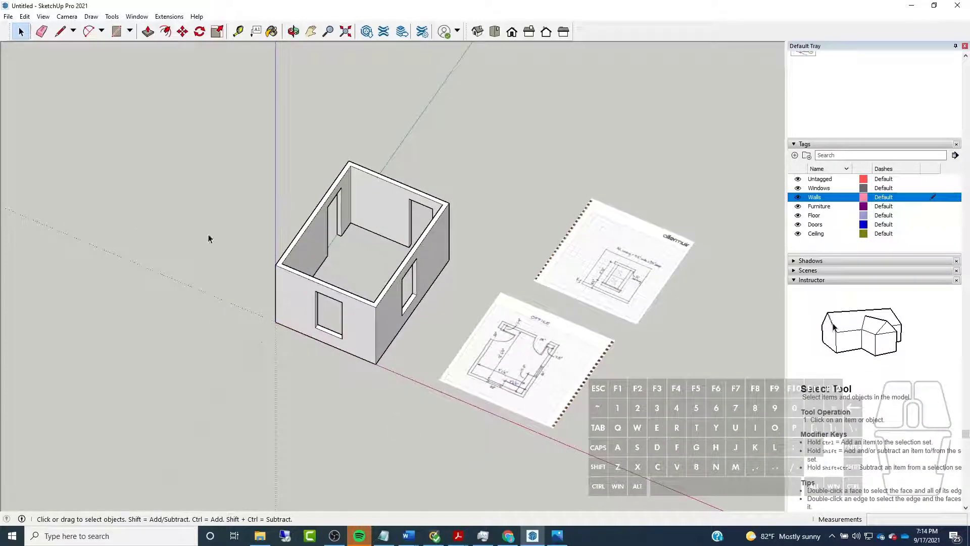
{"action": "middle_click_drag", "start_coordinate": [329, 220], "coordinate": [393, 258]}
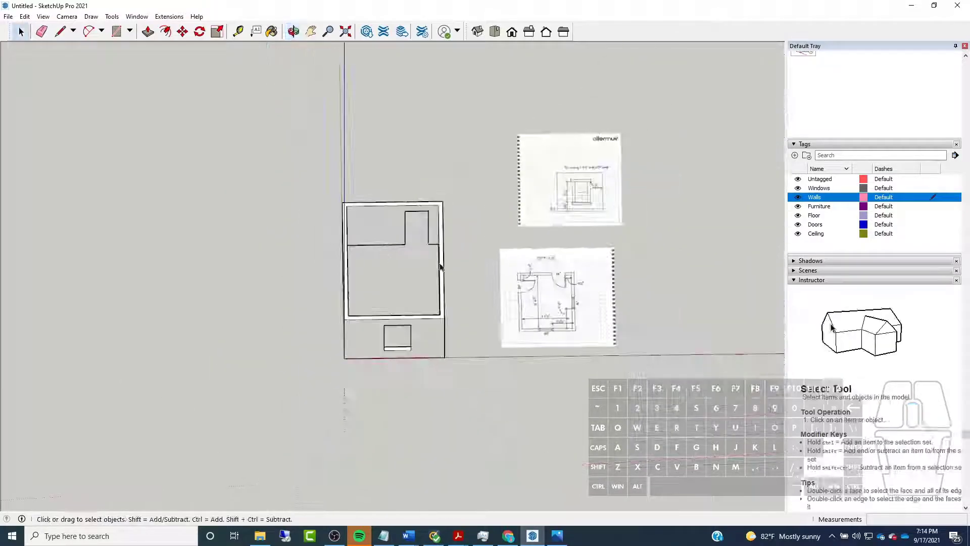
{"action": "scroll", "coordinate": [601, 301], "scroll_direction": "up", "scroll_amount": 6}
{"action": "scroll", "coordinate": [554, 300], "scroll_direction": "down", "scroll_amount": 2}
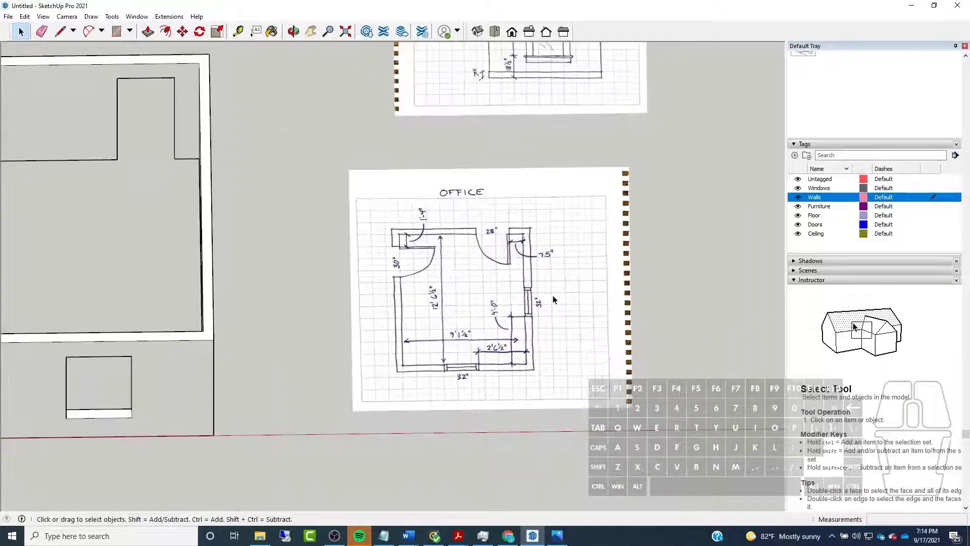
{"action": "scroll", "coordinate": [616, 297], "scroll_direction": "down", "scroll_amount": 3}
{"action": "scroll", "coordinate": [266, 235], "scroll_direction": "up", "scroll_amount": 2}
{"action": "scroll", "coordinate": [430, 244], "scroll_direction": "up", "scroll_amount": 3}
{"action": "middle_click_drag", "start_coordinate": [436, 246], "coordinate": [384, 217]}
{"action": "scroll", "coordinate": [415, 270], "scroll_direction": "up", "scroll_amount": 1}
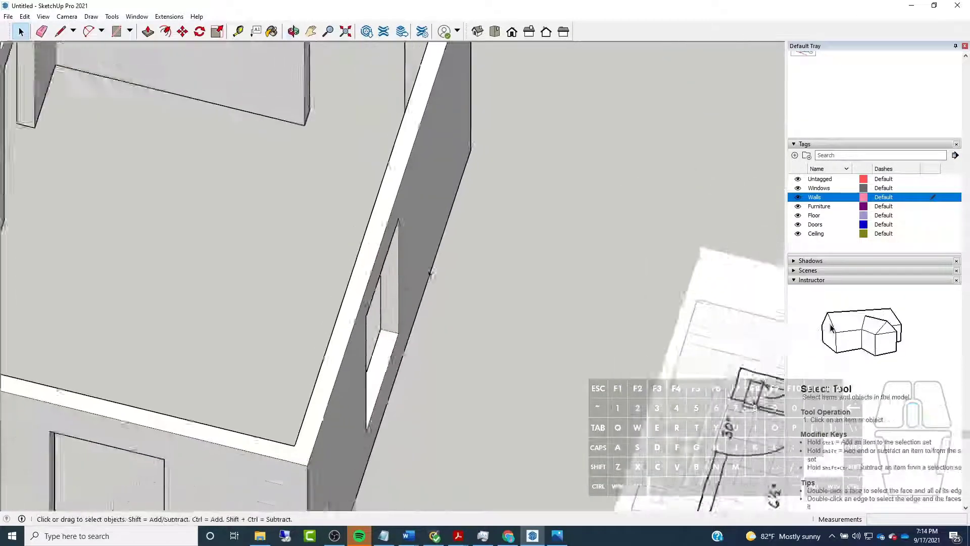
{"action": "scroll", "coordinate": [416, 271], "scroll_direction": "down", "scroll_amount": 5}
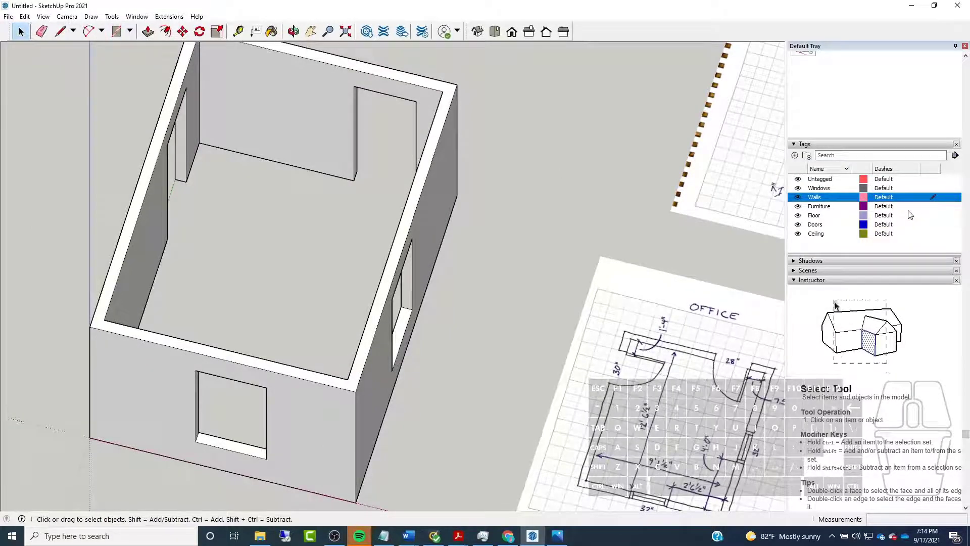
Make Floor the active tag and draw a rectangle between opposite outer base corners of the walls
{"action": "left_click", "coordinate": [932, 219]}
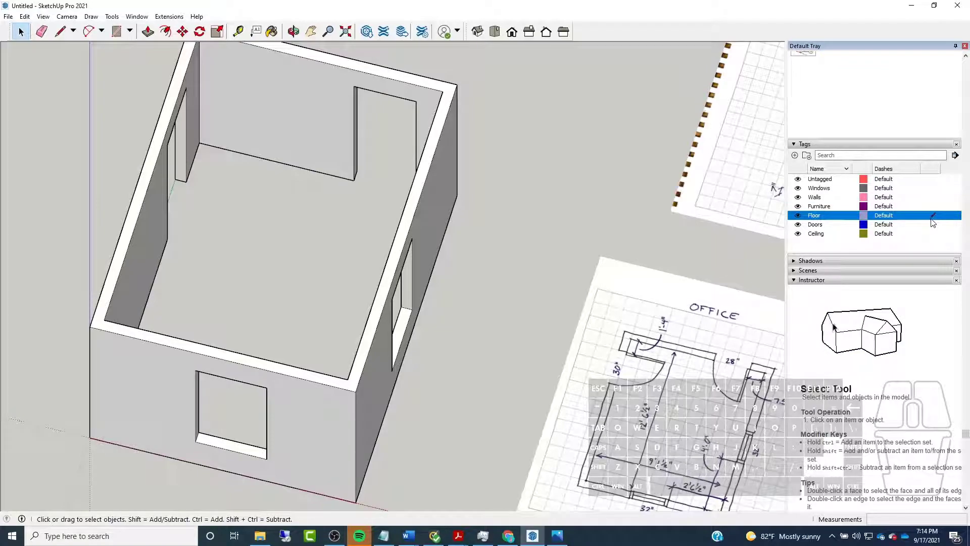
{"action": "left_click", "coordinate": [117, 31]}
{"action": "left_click", "coordinate": [90, 437]}
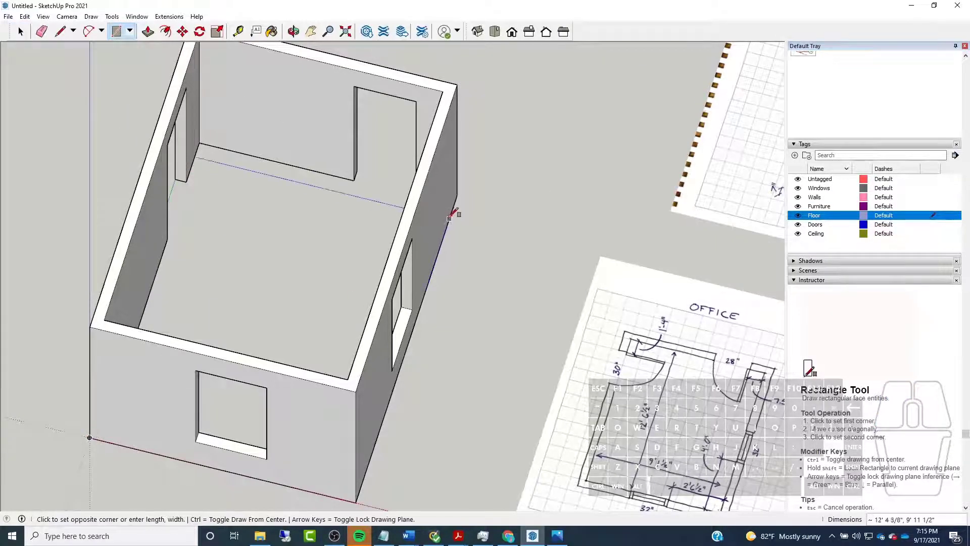
{"action": "left_click", "coordinate": [458, 194]}
Extrude the floor rectangle 5" downward below the walls
{"action": "left_click", "coordinate": [148, 31]}
{"action": "middle_click_drag", "start_coordinate": [243, 151], "coordinate": [362, 177]}
{"action": "left_click", "coordinate": [316, 241]}
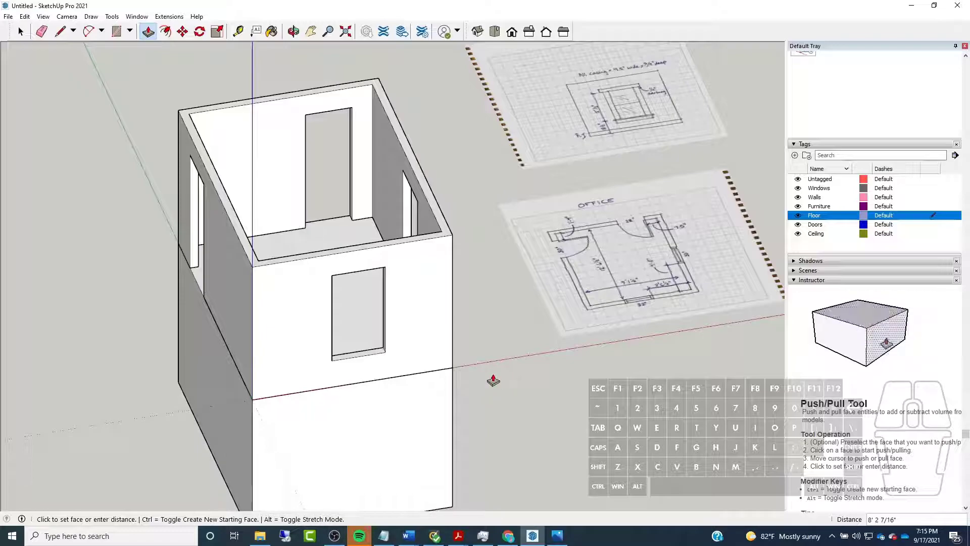
{"action": "type", "text": "5\""}
{"action": "key", "text": "Return"}
Select all connected faces and edges of the floor slab and make them a group
{"action": "middle_click_drag", "start_coordinate": [493, 250], "coordinate": [212, 217]}
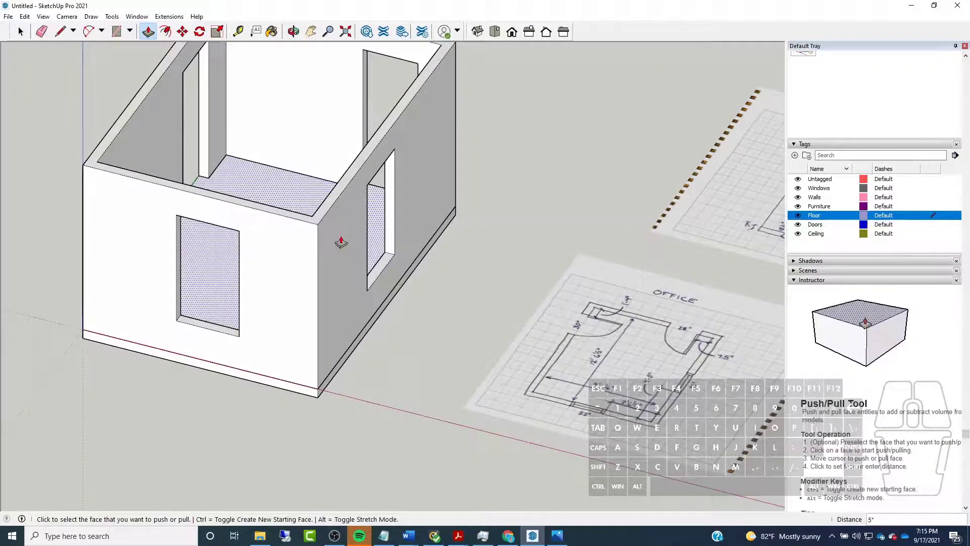
{"action": "middle_click_drag", "start_coordinate": [104, 199], "coordinate": [430, 281]}
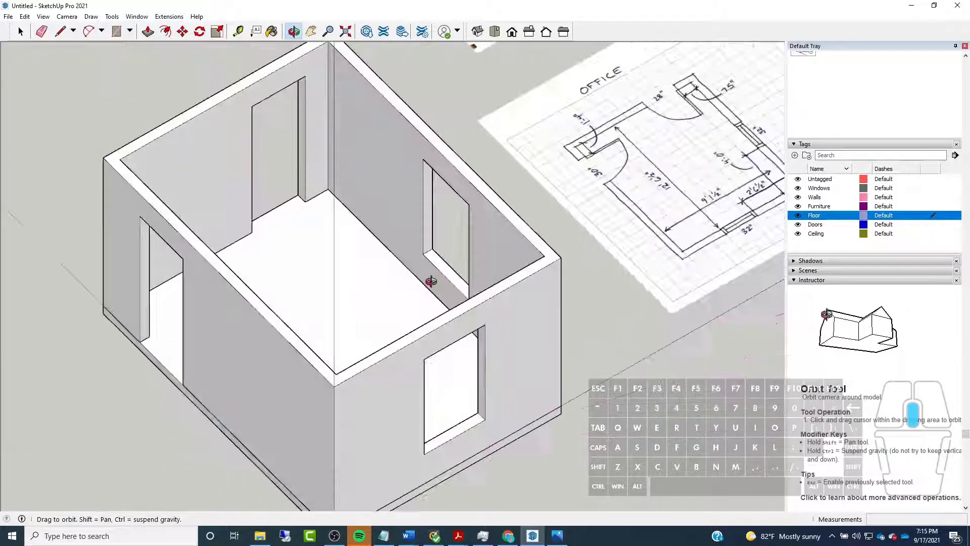
{"action": "key", "text": "space"}
{"action": "middle_click_drag", "start_coordinate": [439, 223], "coordinate": [241, 165]}
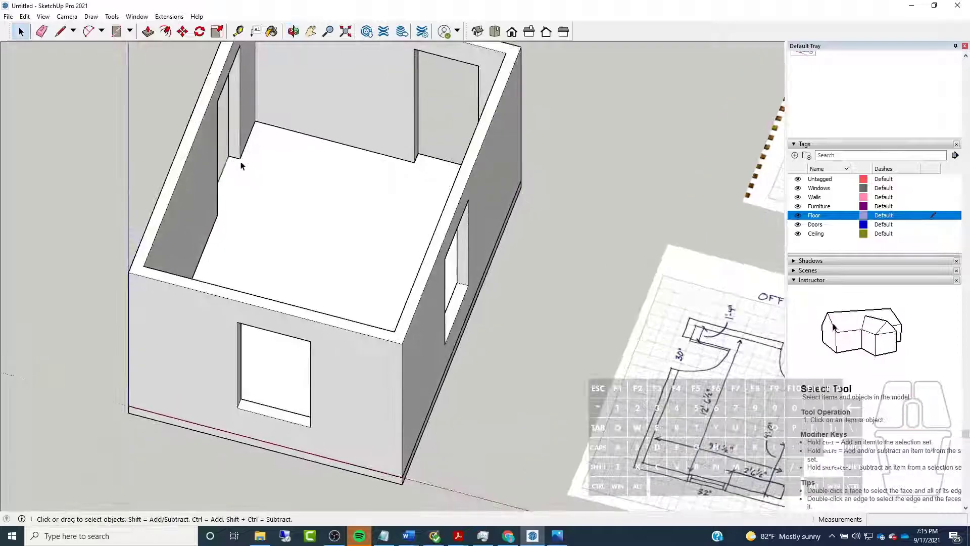
{"action": "scroll", "coordinate": [381, 219], "scroll_direction": "up", "scroll_amount": 6}
{"action": "triple_click", "coordinate": [293, 81]}
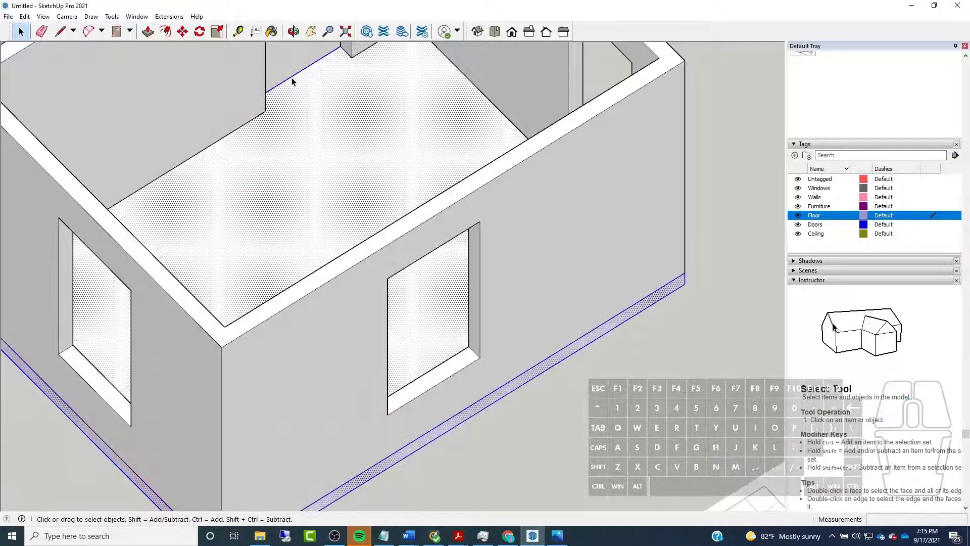
{"action": "right_click", "coordinate": [292, 81]}
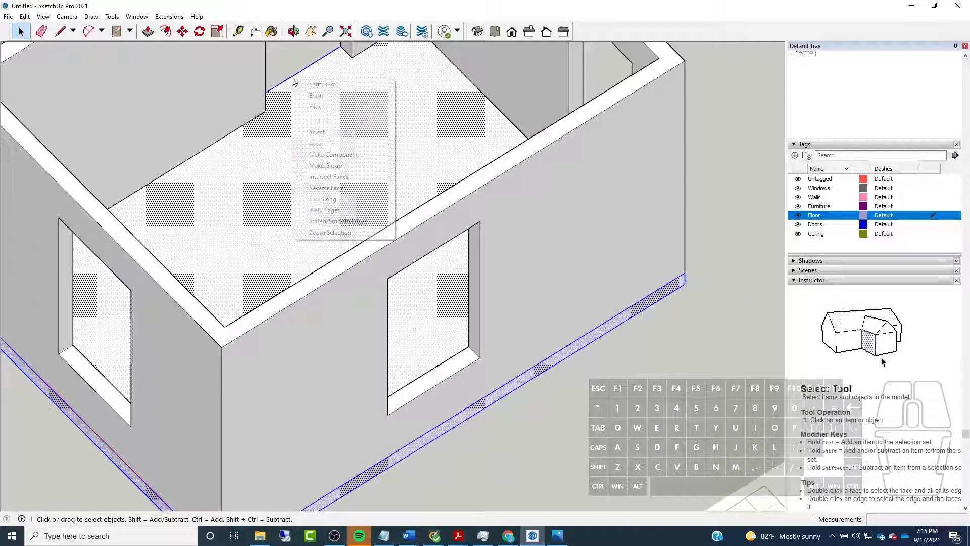
{"action": "left_click", "coordinate": [348, 167]}
Draw a freehand rectangle about 8' 5" by 5' 2" on the ground beside the room
{"action": "scroll", "coordinate": [258, 263], "scroll_direction": "down", "scroll_amount": 6}
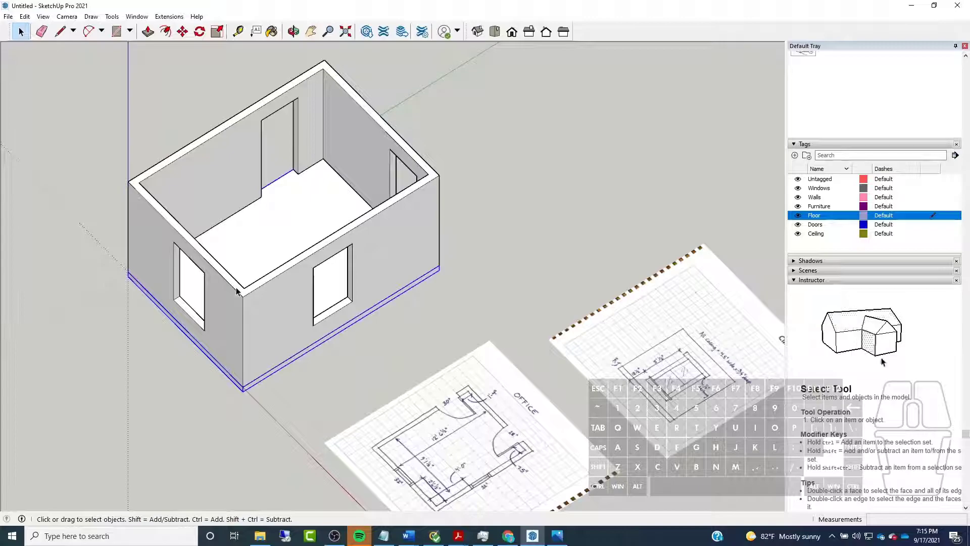
{"action": "left_click", "coordinate": [116, 32]}
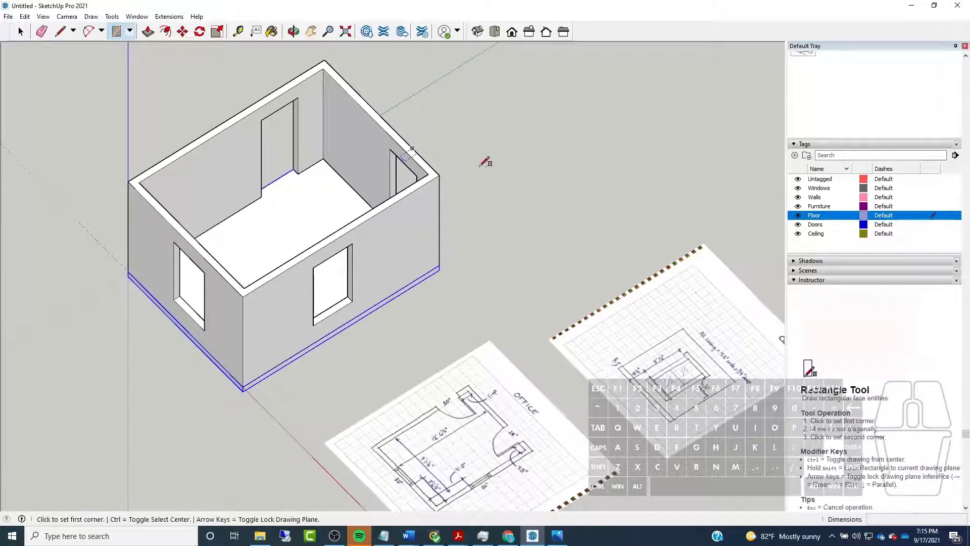
{"action": "left_click", "coordinate": [470, 110]}
{"action": "left_click", "coordinate": [641, 168]}
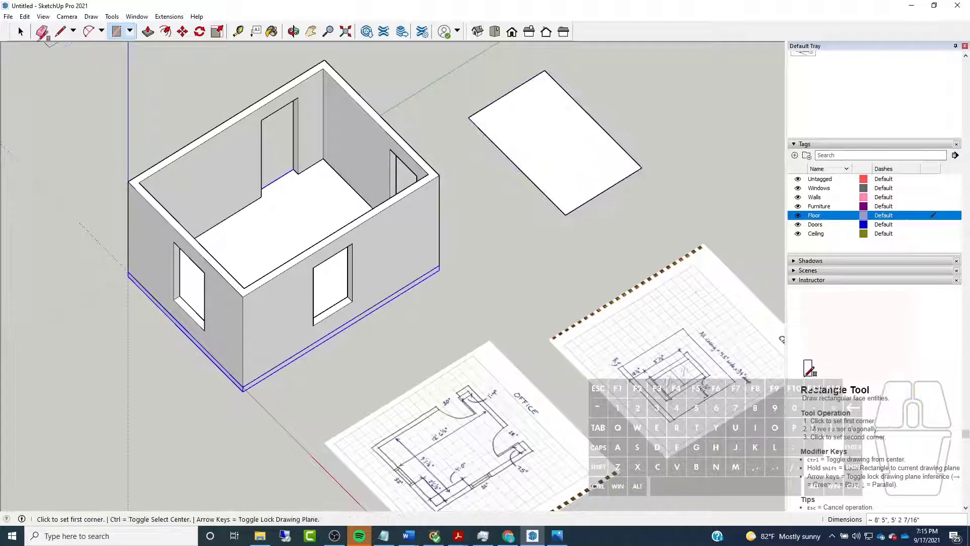
Select only the loose rectangle's face, clear that selection, and select the face together with all its edges
{"action": "left_click", "coordinate": [21, 32]}
{"action": "left_click", "coordinate": [522, 143]}
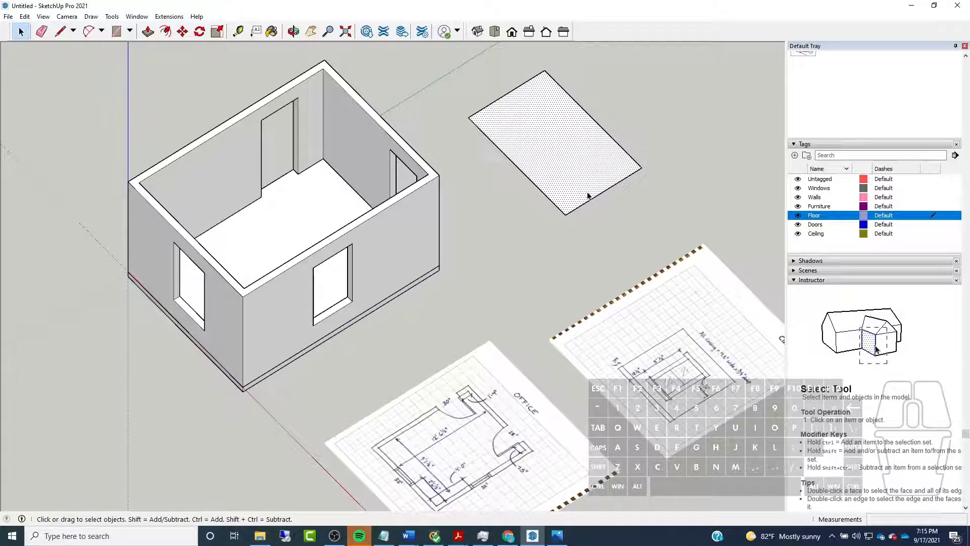
{"action": "scroll", "coordinate": [303, 216], "scroll_direction": "down", "scroll_amount": 1}
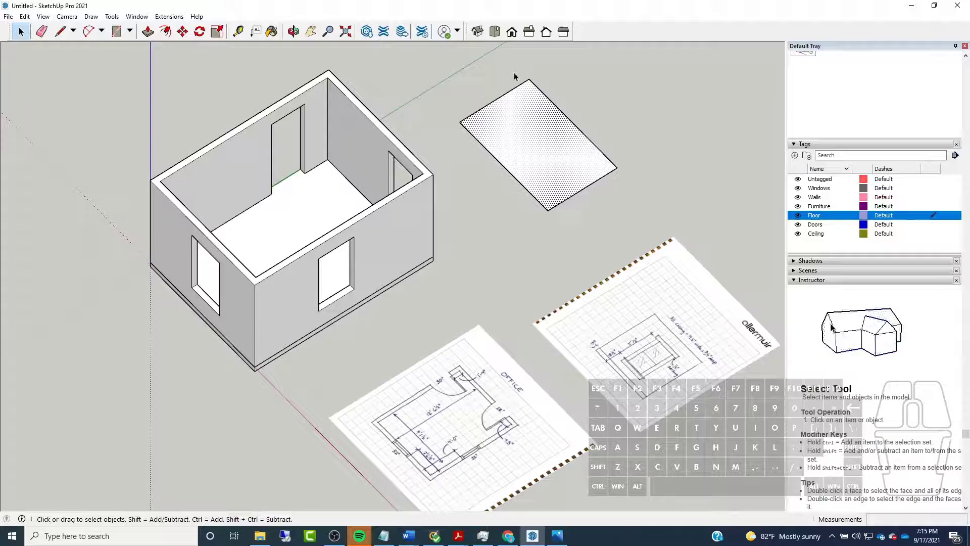
{"action": "left_click", "coordinate": [606, 86]}
{"action": "left_click_drag", "start_coordinate": [614, 69], "coordinate": [539, 201]}
{"action": "left_click_drag", "start_coordinate": [448, 220], "coordinate": [449, 222]}
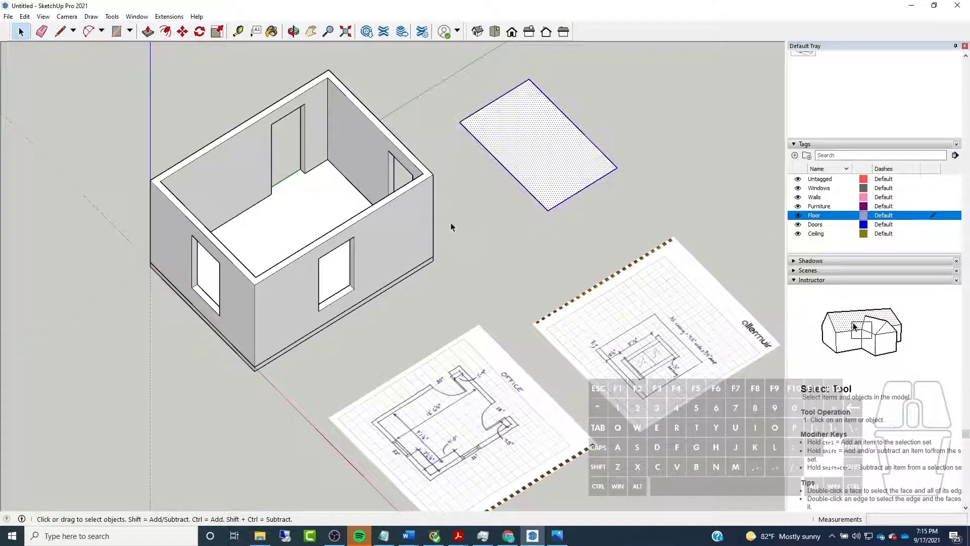
Window-select the loose rectangle's face and edges beside the room, make them a group, and delete that group
{"action": "right_click", "coordinate": [500, 166]}
{"action": "left_click_drag", "start_coordinate": [662, 61], "coordinate": [547, 215]}
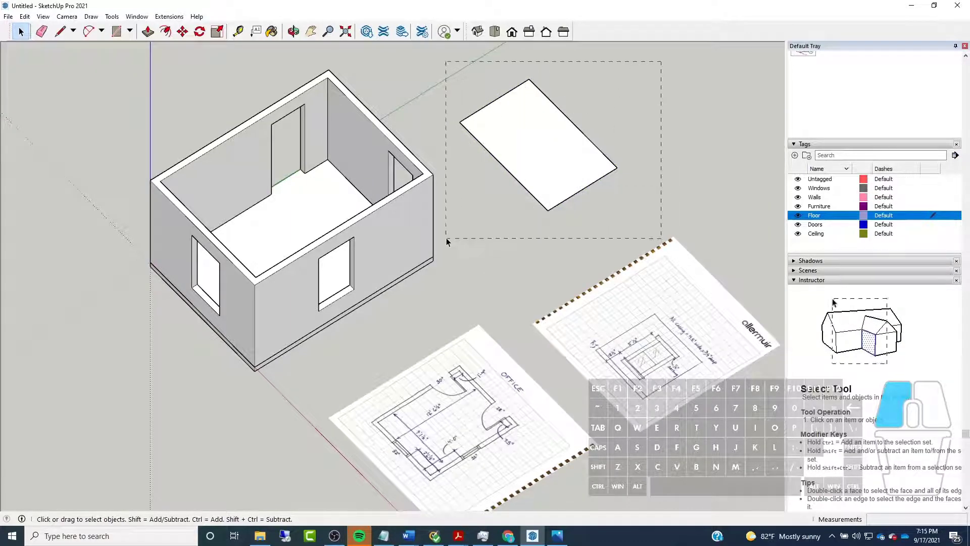
{"action": "left_click_drag", "start_coordinate": [447, 237], "coordinate": [446, 238]}
{"action": "right_click", "coordinate": [537, 100]}
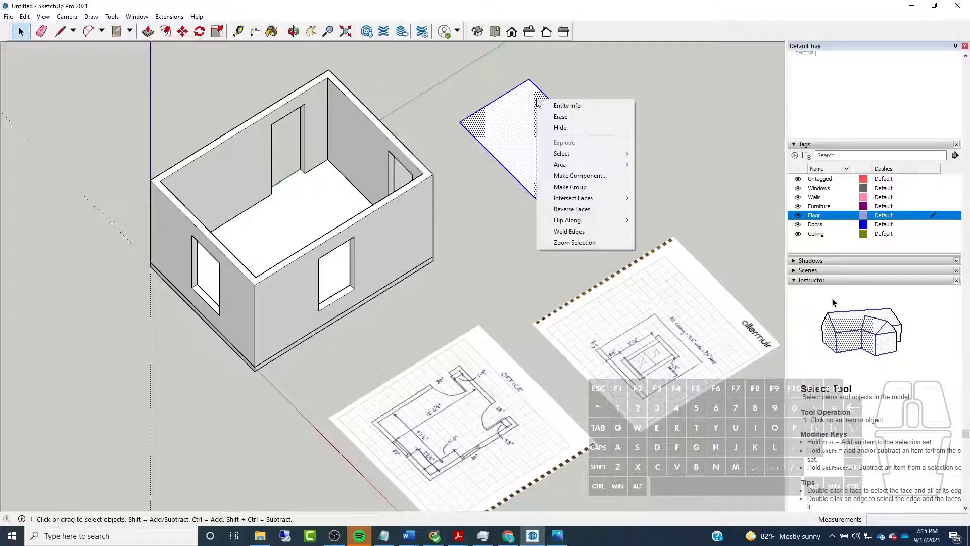
{"action": "left_click", "coordinate": [562, 188]}
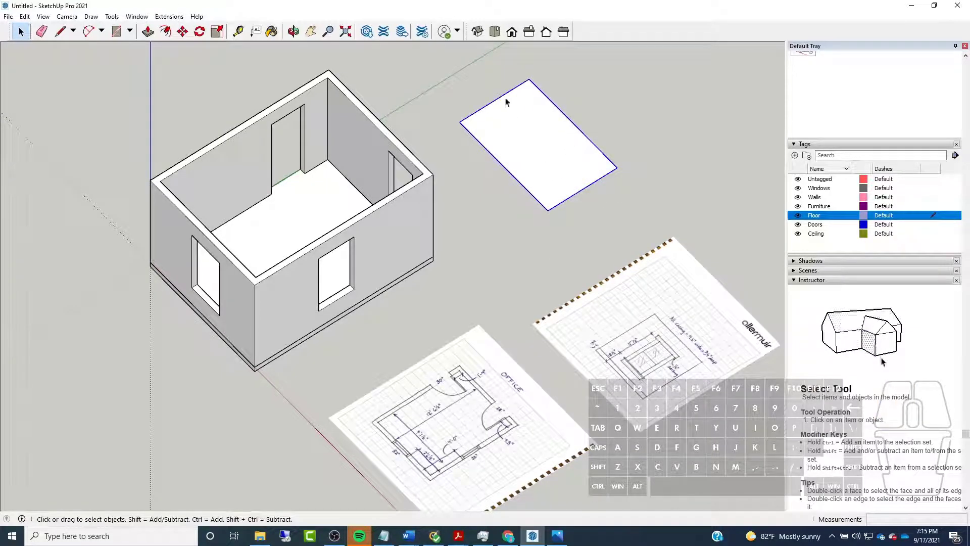
{"action": "key", "text": "Delete"}
Open the floor slab group for editing, select all of its connected faces and edges, and leave the group
{"action": "middle_click_drag", "start_coordinate": [204, 241], "coordinate": [284, 288]}
{"action": "scroll", "coordinate": [287, 295], "scroll_direction": "up", "scroll_amount": 4}
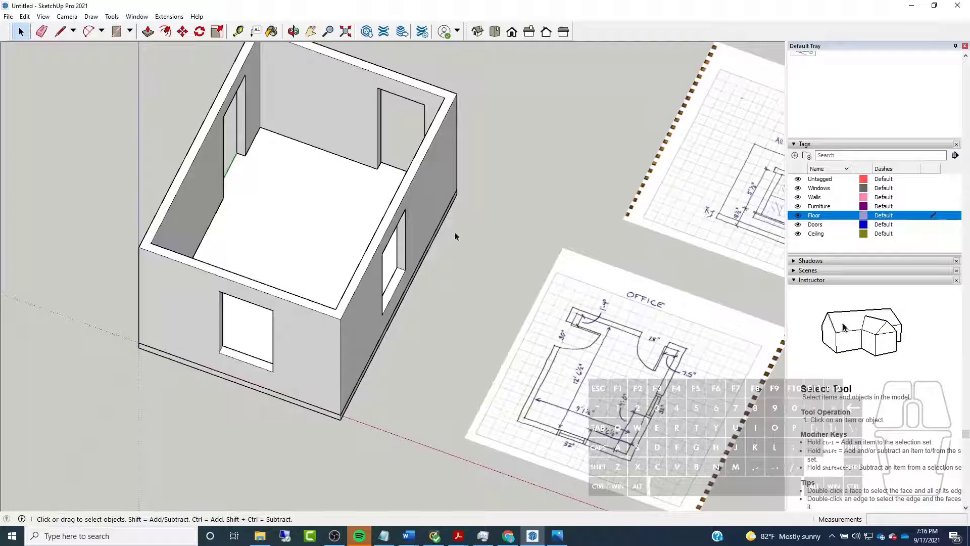
{"action": "left_click", "coordinate": [263, 182]}
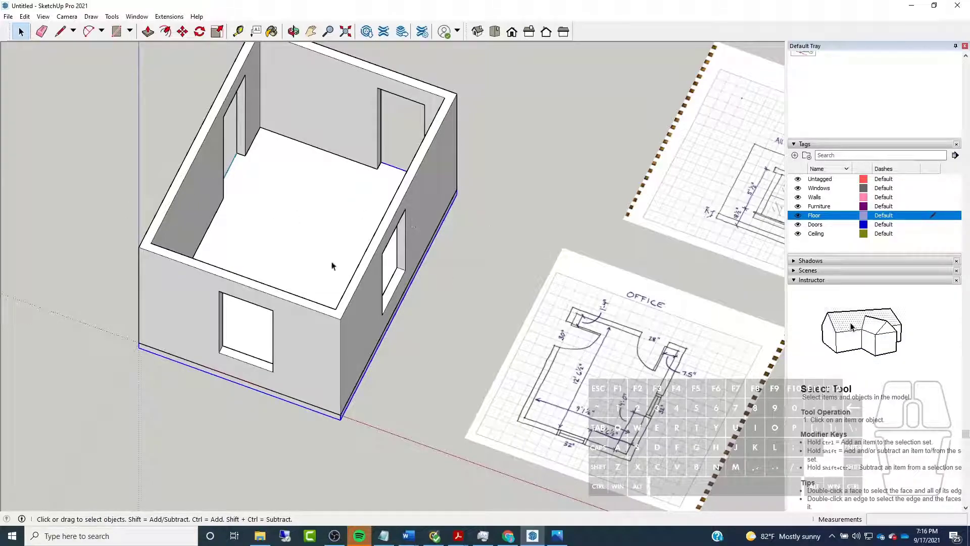
{"action": "double_click", "coordinate": [241, 173]}
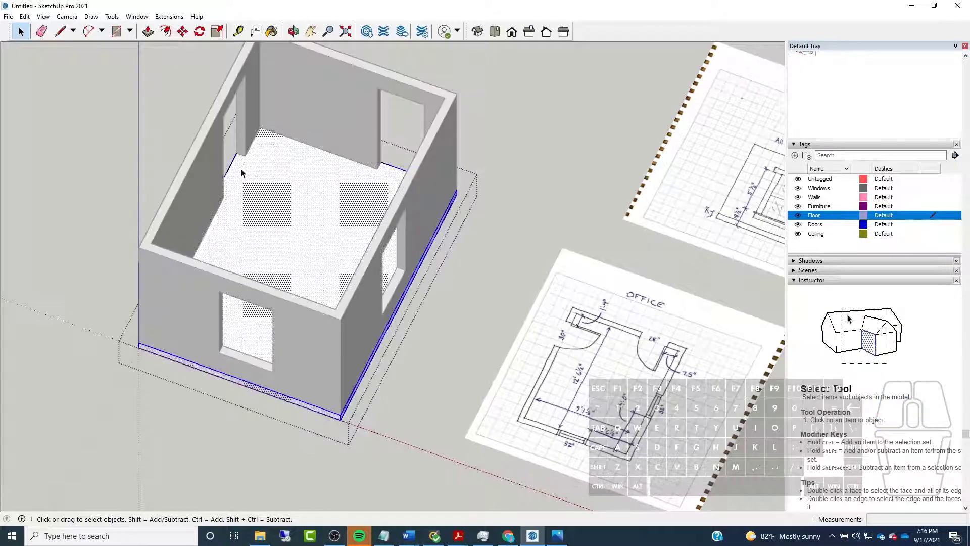
{"action": "right_click", "coordinate": [242, 173]}
{"action": "left_click", "coordinate": [427, 392]}
{"action": "left_click", "coordinate": [427, 392]}
{"action": "scroll", "coordinate": [357, 330], "scroll_direction": "down", "scroll_amount": 2}
{"action": "middle_click_drag", "start_coordinate": [389, 310], "coordinate": [498, 255]}
{"action": "scroll", "coordinate": [497, 256], "scroll_direction": "up", "scroll_amount": 3}
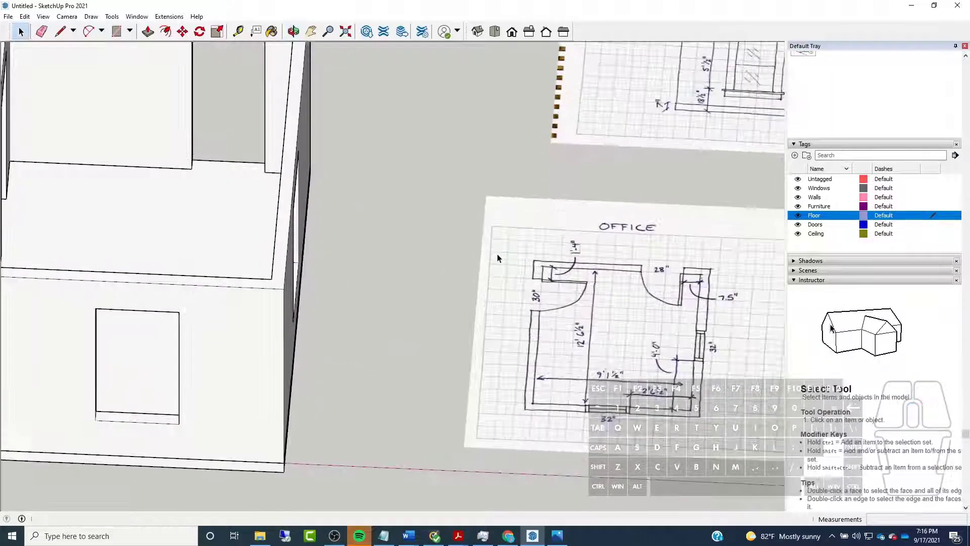
{"action": "middle_click_drag", "start_coordinate": [576, 260], "coordinate": [450, 269]}
{"action": "scroll", "coordinate": [441, 271], "scroll_direction": "down", "scroll_amount": 4}
{"action": "scroll", "coordinate": [341, 240], "scroll_direction": "up", "scroll_amount": 2}
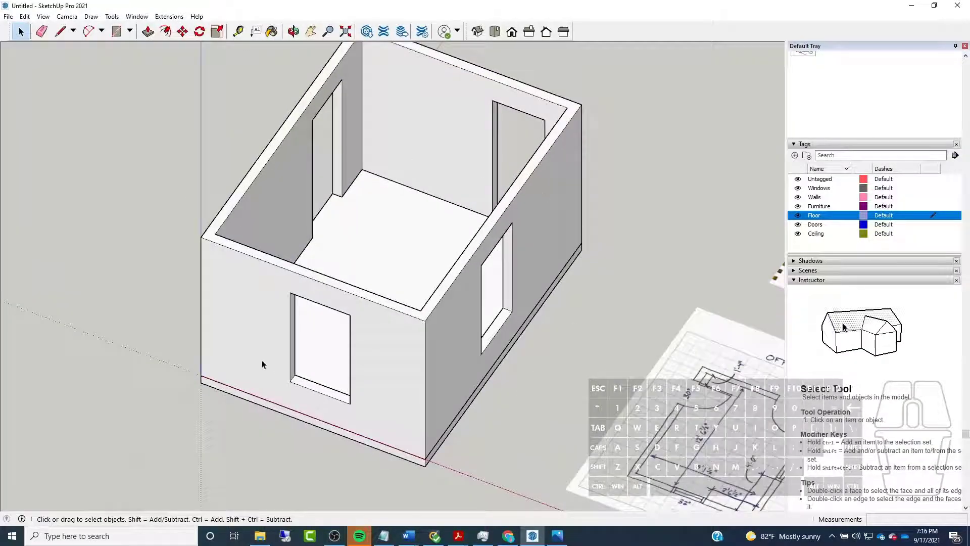
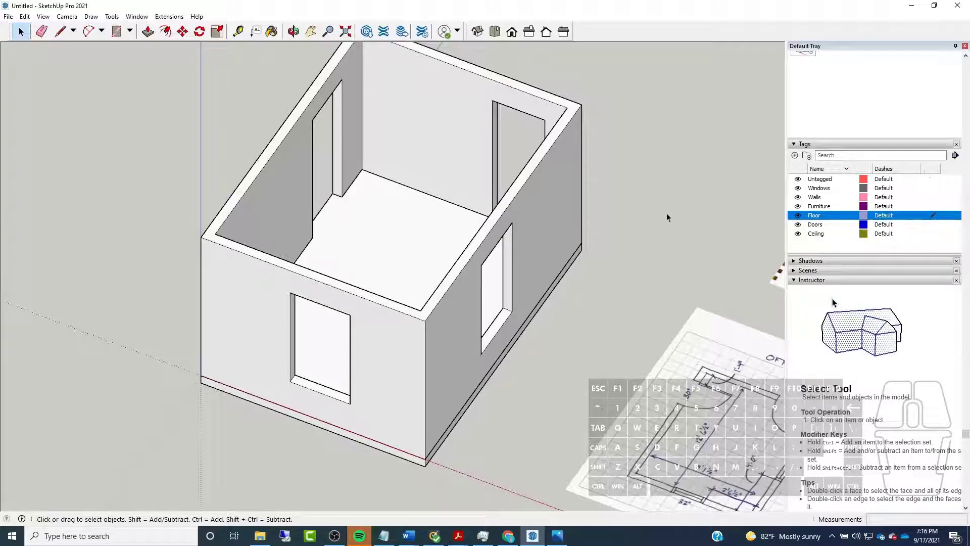
Assign the Floor tag to the floor slab group and clear the selection
{"action": "left_click", "coordinate": [333, 209]}
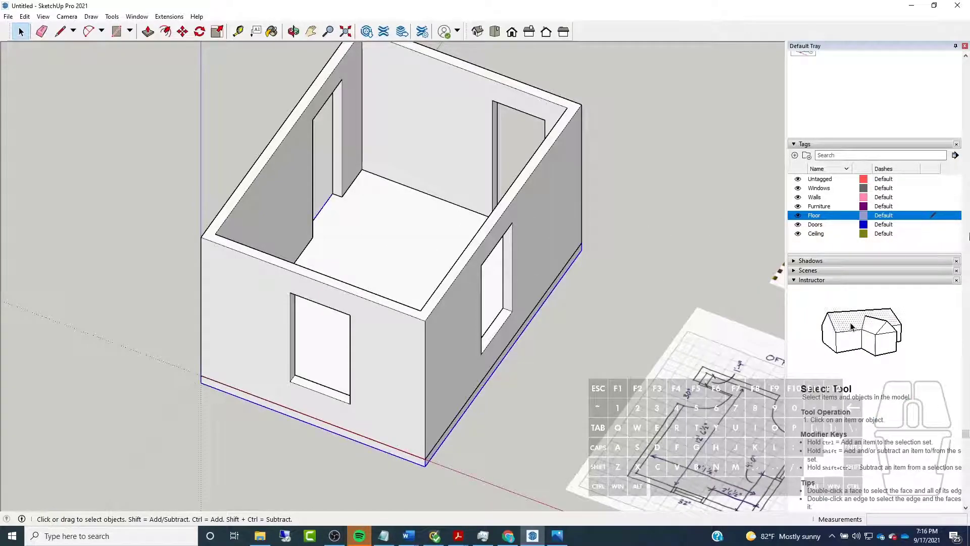
{"action": "scroll", "coordinate": [965, 240], "scroll_direction": "up", "scroll_amount": 5}
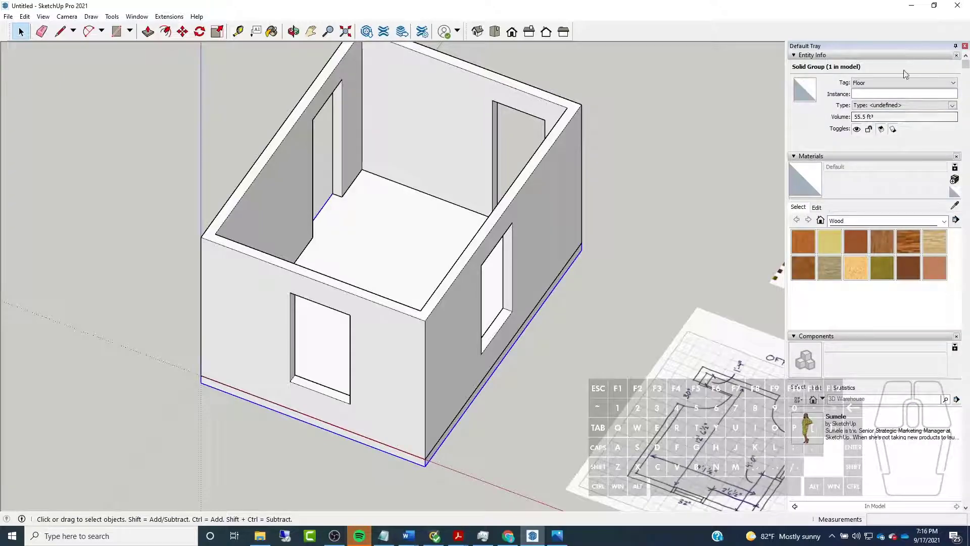
{"action": "left_click", "coordinate": [907, 84]}
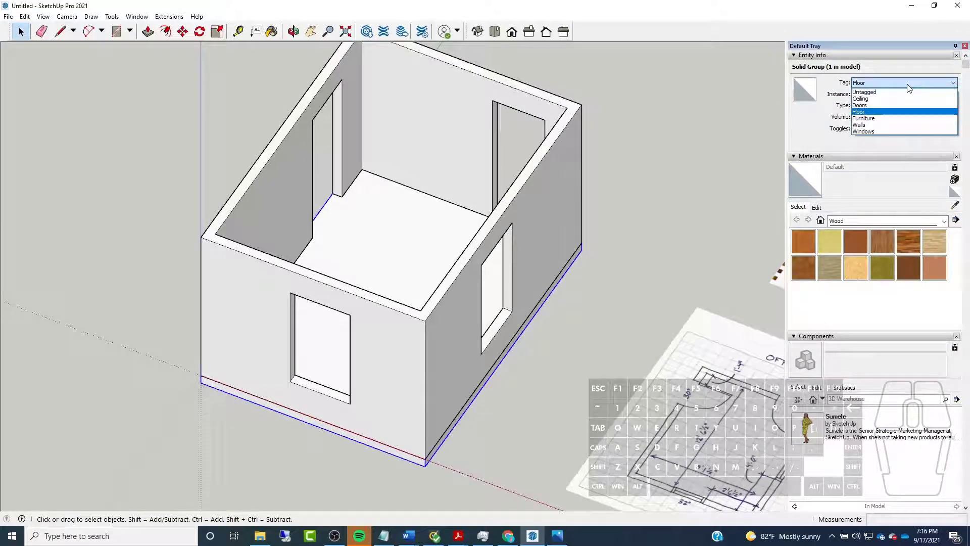
{"action": "left_click", "coordinate": [862, 112]}
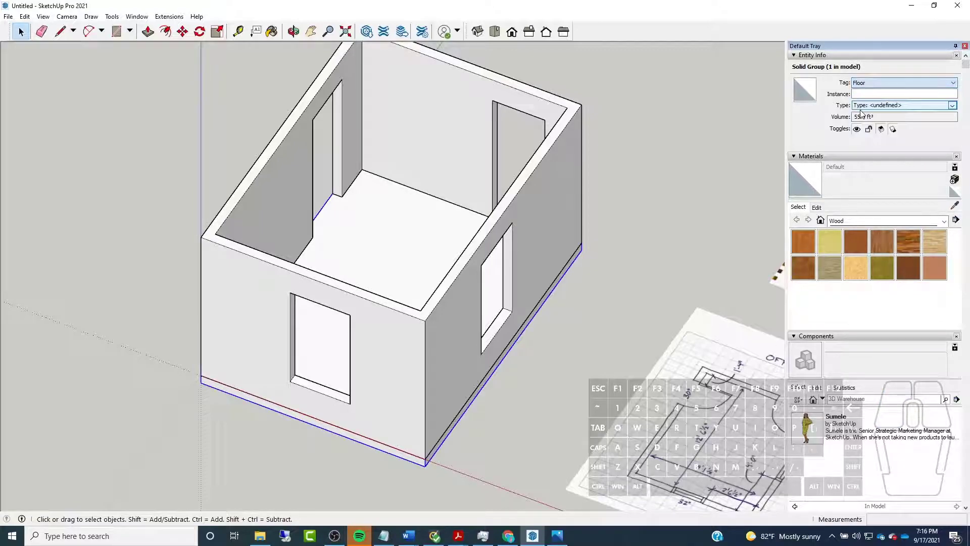
{"action": "scroll", "coordinate": [672, 156], "scroll_direction": "down", "scroll_amount": 3}
{"action": "left_click", "coordinate": [672, 156]}
With Untagged as the active tag, hide and show the Floor and Walls tags in turn, and make Floor active again
{"action": "scroll", "coordinate": [966, 154], "scroll_direction": "down", "scroll_amount": 5}
{"action": "scroll", "coordinate": [967, 154], "scroll_direction": "down", "scroll_amount": 8}
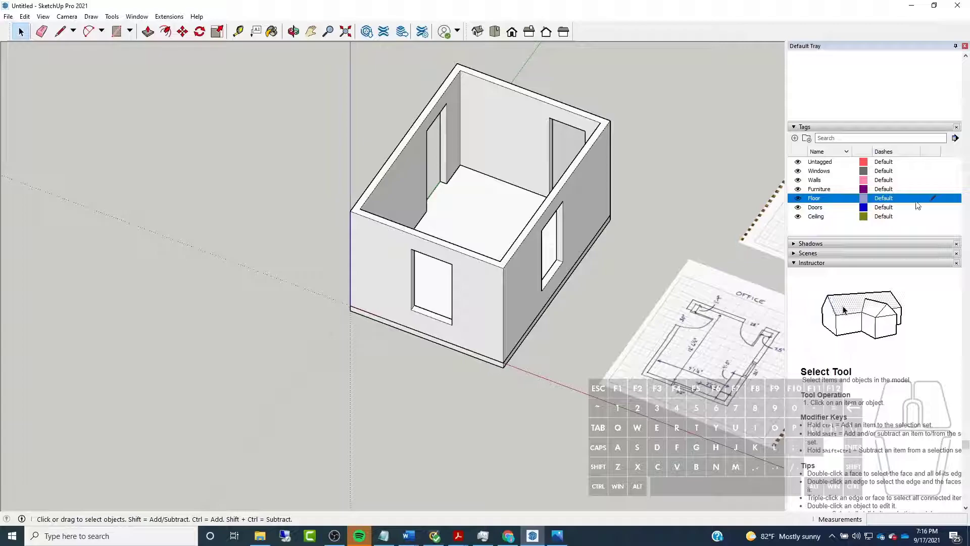
{"action": "left_click", "coordinate": [932, 162]}
{"action": "left_click", "coordinate": [797, 198]}
{"action": "left_click", "coordinate": [798, 198]}
{"action": "left_click", "coordinate": [797, 180]}
{"action": "left_click", "coordinate": [798, 181]}
{"action": "left_click", "coordinate": [798, 199]}
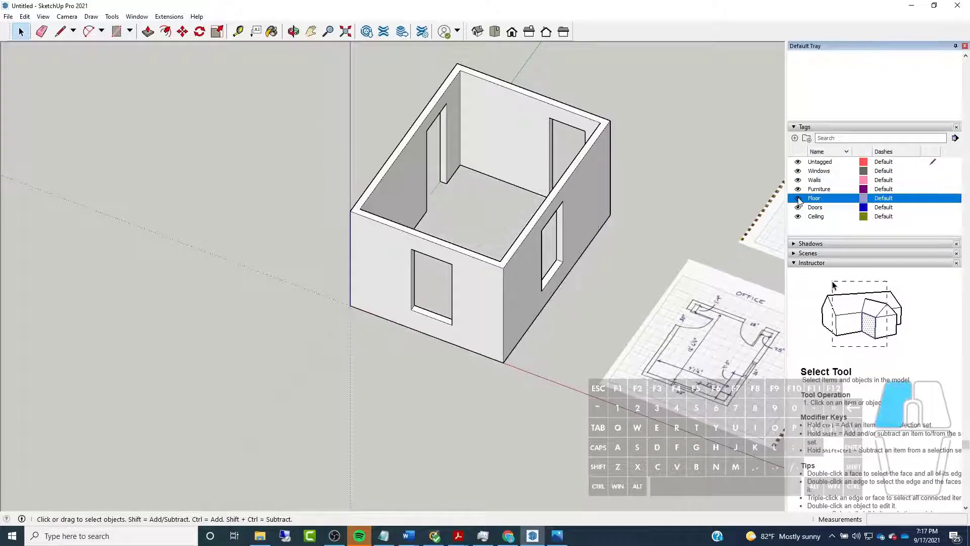
{"action": "left_click", "coordinate": [798, 198]}
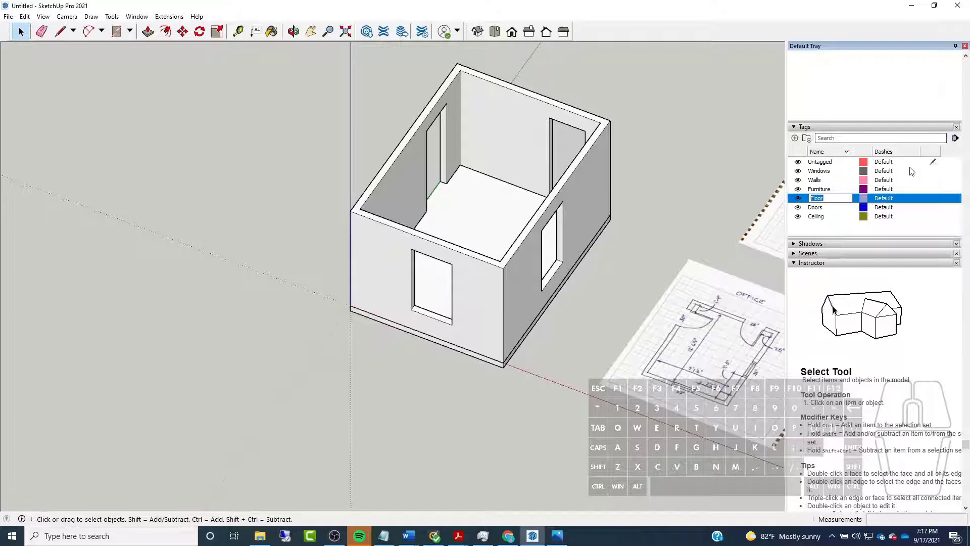
{"action": "left_click", "coordinate": [934, 198]}
Copy the floor slab group vertically from its bottom corner at the origin to the top corner of the walls
{"action": "mouse_move", "coordinate": [581, 213]}
{"action": "middle_mouse_down"}
{"action": "mouse_move", "coordinate": [498, 217]}
{"action": "mouse_move", "coordinate": [726, 120]}
{"action": "mouse_move", "coordinate": [423, 182]}
{"action": "mouse_move", "coordinate": [399, 196]}
{"action": "mouse_move", "coordinate": [305, 193]}
{"action": "middle_mouse_up"}
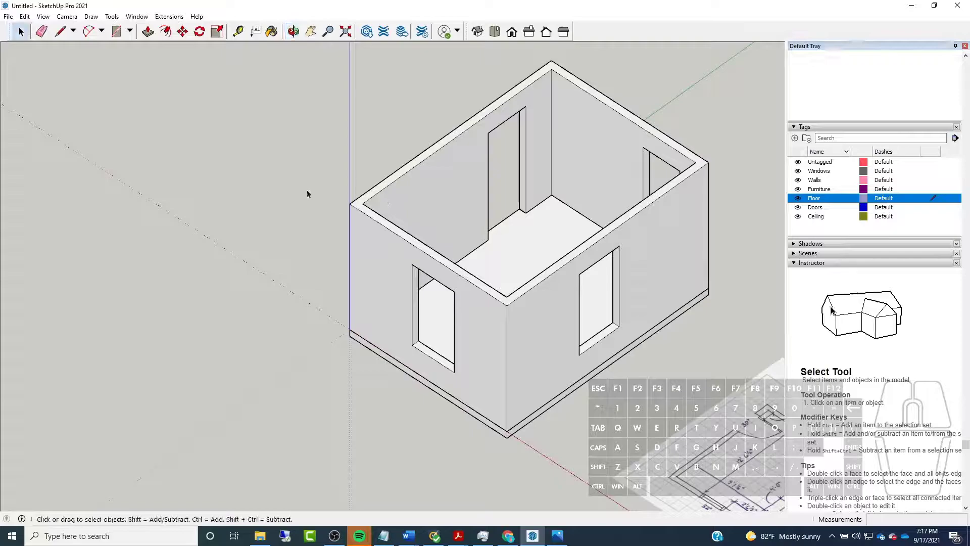
{"action": "left_click", "coordinate": [357, 342]}
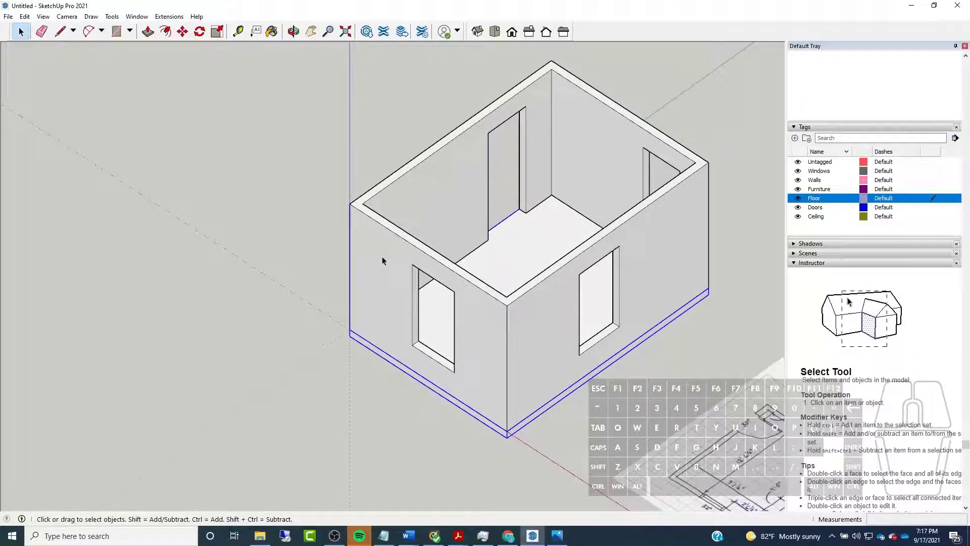
{"action": "left_click", "coordinate": [183, 31]}
{"action": "key", "text": "ctrl"}
{"action": "scroll", "coordinate": [357, 348], "scroll_direction": "up", "scroll_amount": 4}
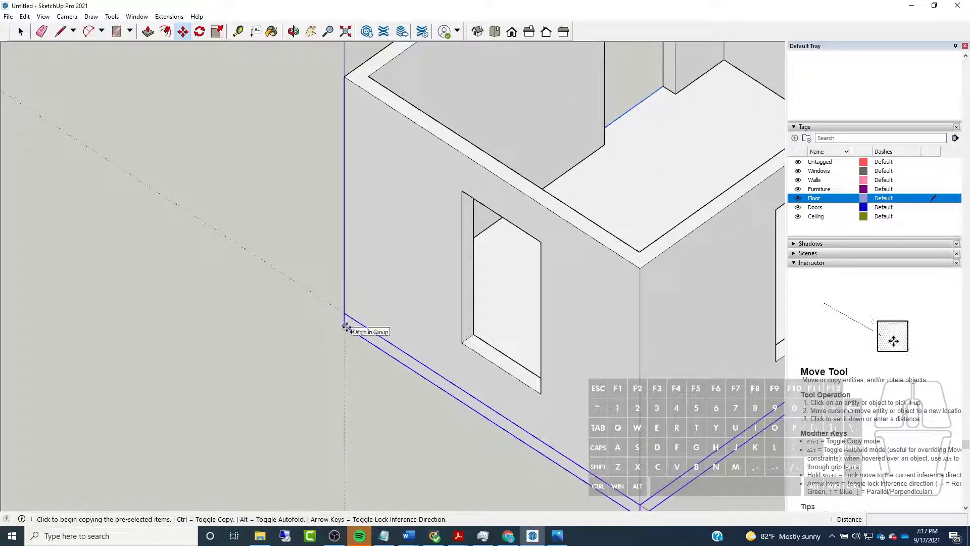
{"action": "left_click", "coordinate": [346, 326]}
{"action": "scroll", "coordinate": [347, 326], "scroll_direction": "down", "scroll_amount": 3}
{"action": "left_click", "coordinate": [344, 169]}
{"action": "key", "text": "Escape"}
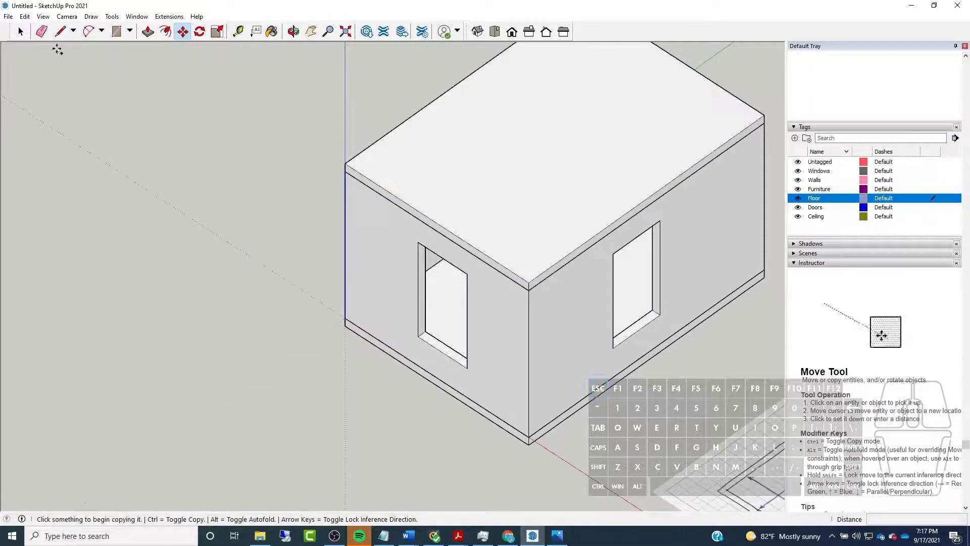
Assign the Ceiling tag to the slab on top of the walls and hide the Ceiling tag
{"action": "left_click", "coordinate": [21, 31]}
{"action": "left_click", "coordinate": [494, 168]}
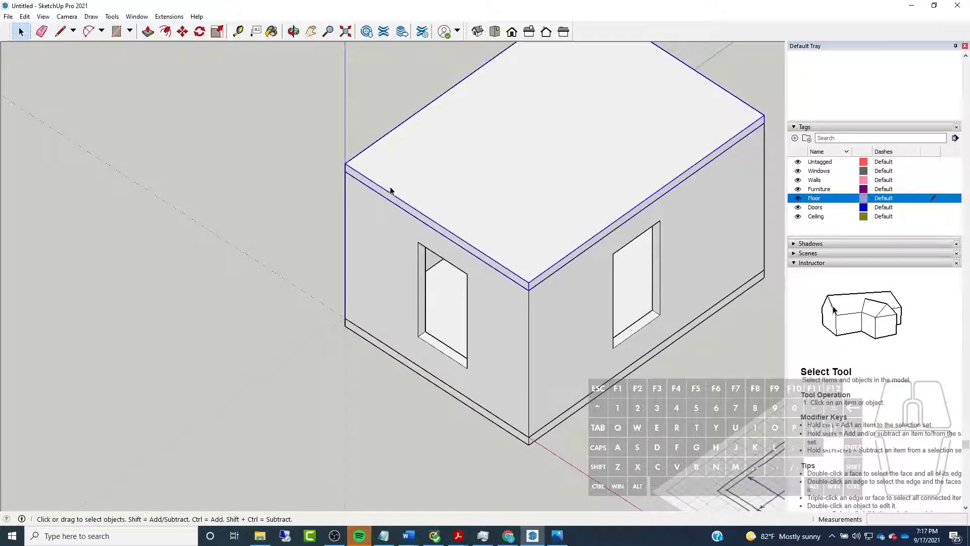
{"action": "scroll", "coordinate": [931, 218], "scroll_direction": "up", "scroll_amount": 10}
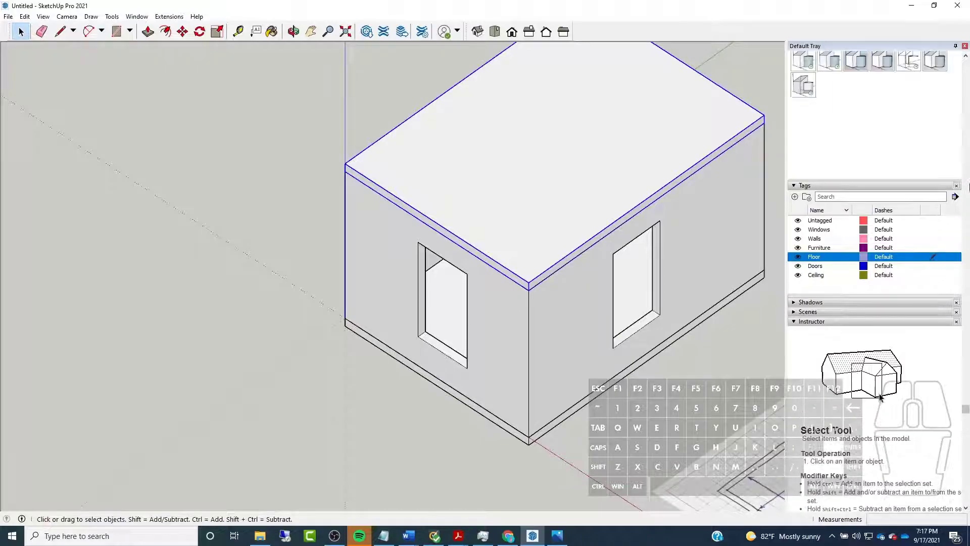
{"action": "left_click", "coordinate": [931, 82]}
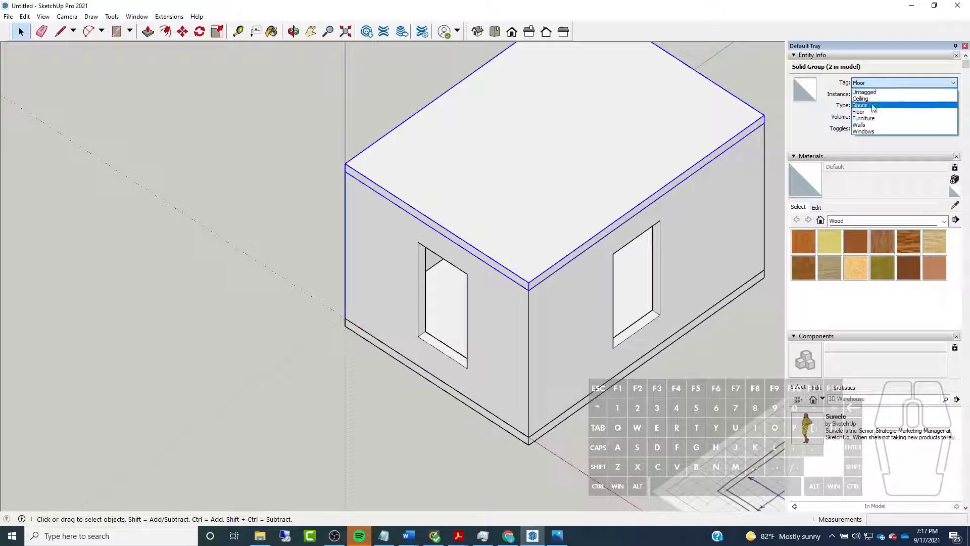
{"action": "left_click", "coordinate": [875, 98]}
{"action": "scroll", "coordinate": [802, 229], "scroll_direction": "down", "scroll_amount": 10}
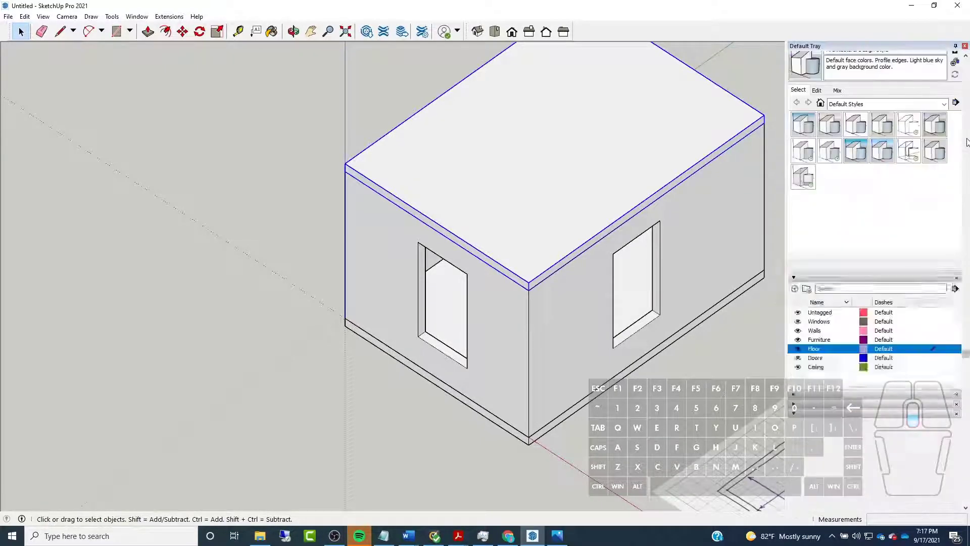
{"action": "left_click", "coordinate": [799, 226]}
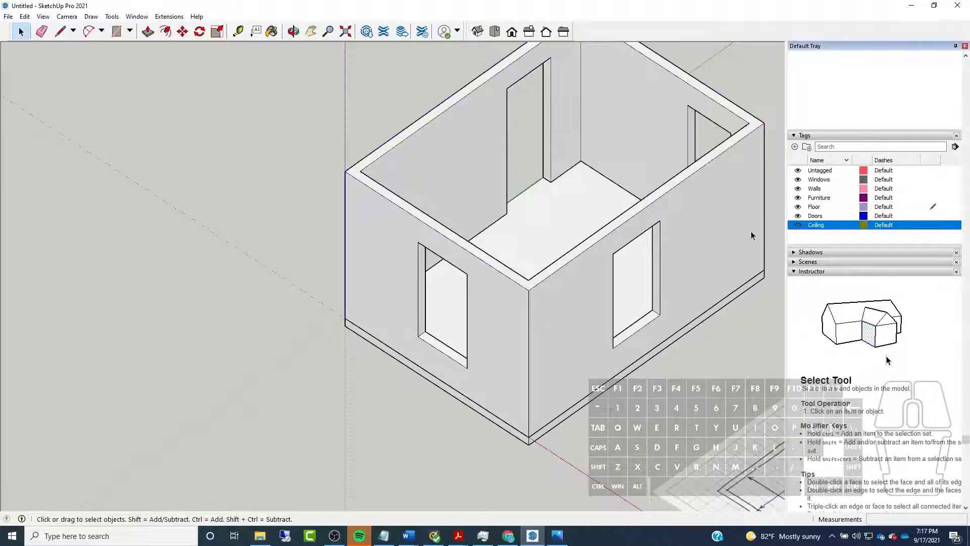
{"action": "scroll", "coordinate": [264, 212], "scroll_direction": "down", "scroll_amount": 3}
Examine the open room from all sides, including its walls, floor, and door and window openings
{"action": "middle_click_drag", "start_coordinate": [263, 212], "coordinate": [292, 234]}
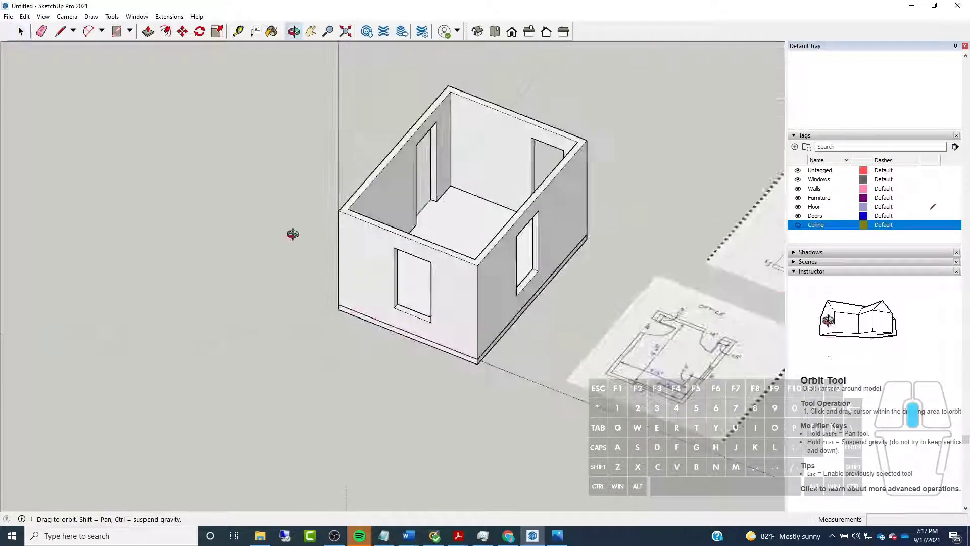
{"action": "scroll", "coordinate": [426, 141], "scroll_direction": "up", "scroll_amount": 3}
{"action": "middle_click_drag", "start_coordinate": [323, 159], "coordinate": [492, 325]}
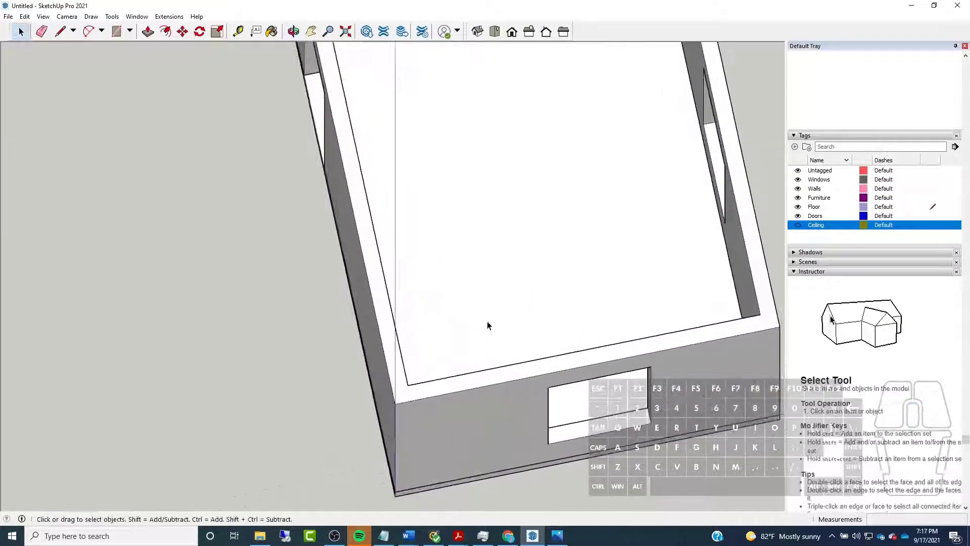
{"action": "scroll", "coordinate": [488, 321], "scroll_direction": "down", "scroll_amount": 2}
{"action": "middle_click_drag", "start_coordinate": [507, 156], "coordinate": [369, 177]}
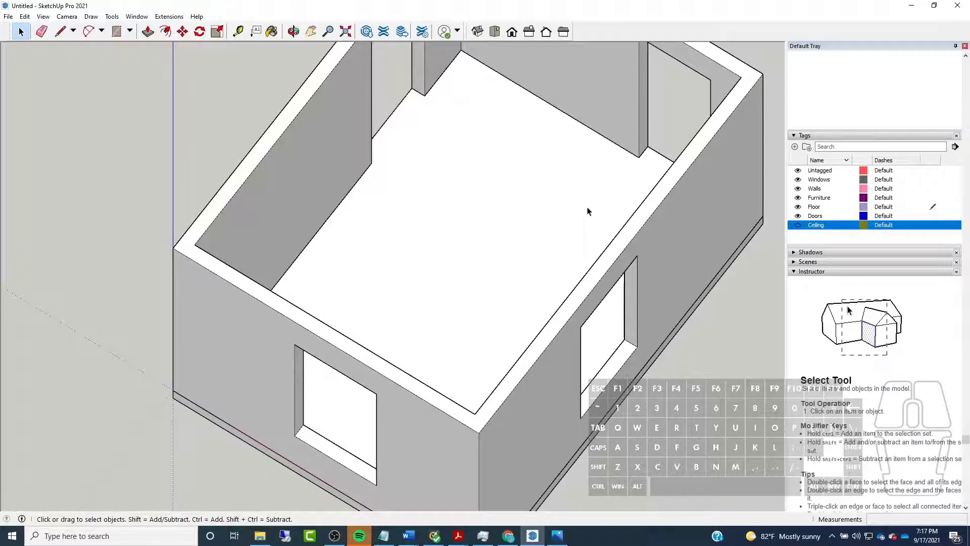
{"action": "scroll", "coordinate": [589, 204], "scroll_direction": "down", "scroll_amount": 2}
{"action": "middle_click_drag", "start_coordinate": [590, 205], "coordinate": [480, 195]}
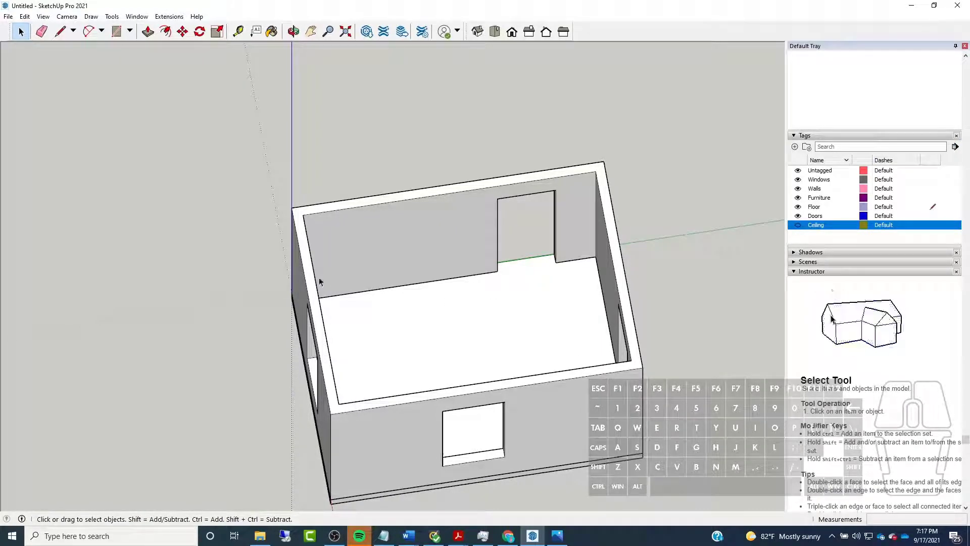
{"action": "scroll", "coordinate": [292, 273], "scroll_direction": "up", "scroll_amount": 2}
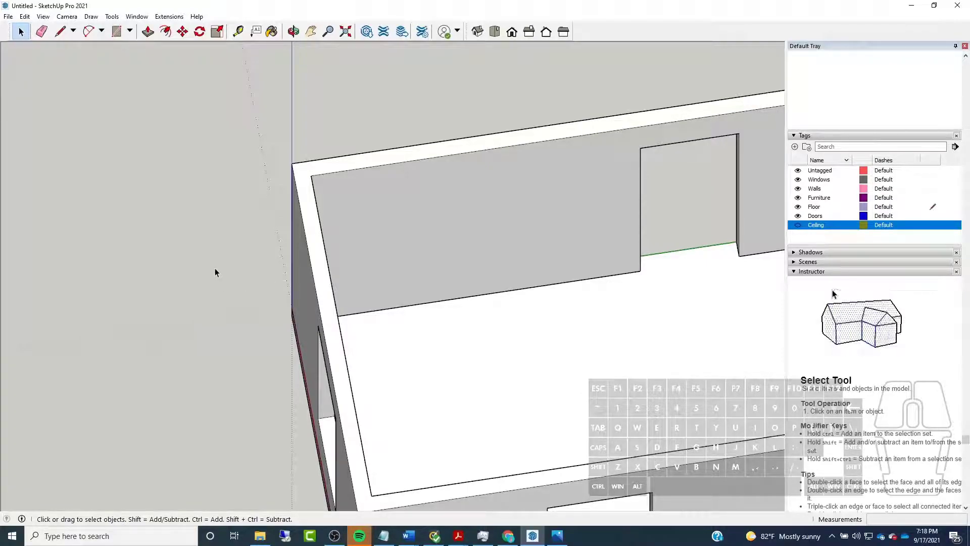
{"action": "middle_click_drag", "start_coordinate": [342, 307], "coordinate": [364, 318]}
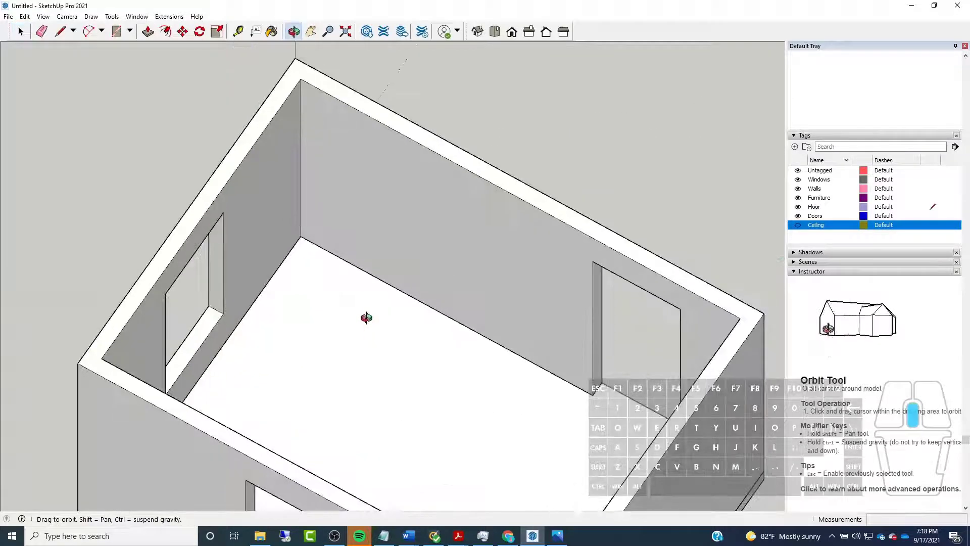
{"action": "scroll", "coordinate": [368, 323], "scroll_direction": "up", "scroll_amount": 8}
{"action": "scroll", "coordinate": [367, 323], "scroll_direction": "down", "scroll_amount": 2}
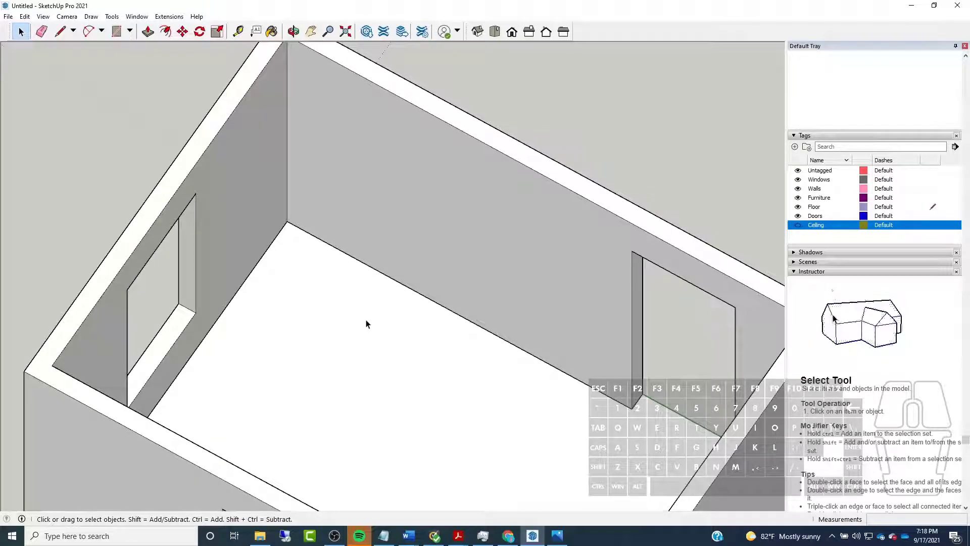
{"action": "scroll", "coordinate": [364, 324], "scroll_direction": "down", "scroll_amount": 5}
{"action": "middle_click_drag", "start_coordinate": [481, 245], "coordinate": [504, 362]}
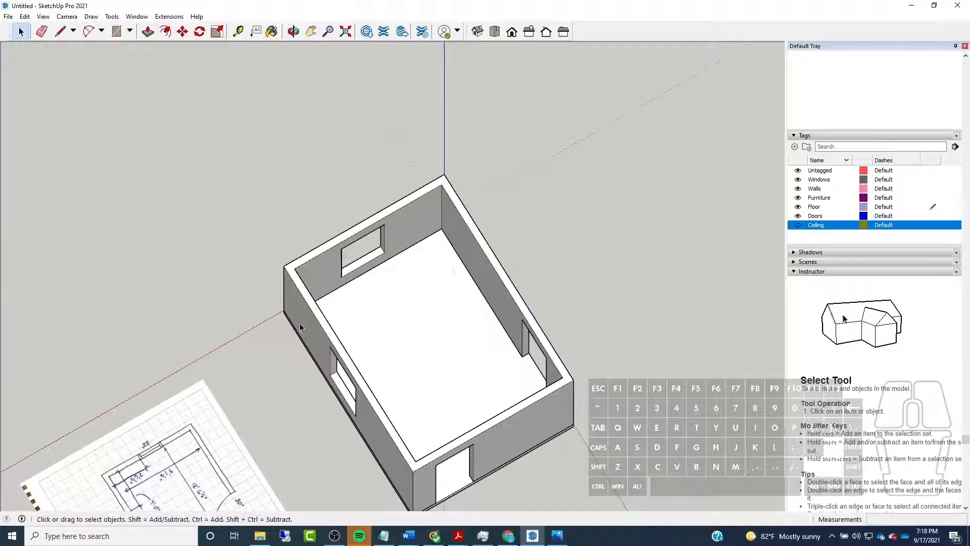
{"action": "middle_click_drag", "start_coordinate": [284, 294], "coordinate": [668, 324]}
{"action": "scroll", "coordinate": [378, 248], "scroll_direction": "up", "scroll_amount": 4}
{"action": "middle_click_drag", "start_coordinate": [394, 256], "coordinate": [635, 167]}
{"action": "scroll", "coordinate": [399, 205], "scroll_direction": "down", "scroll_amount": 4}
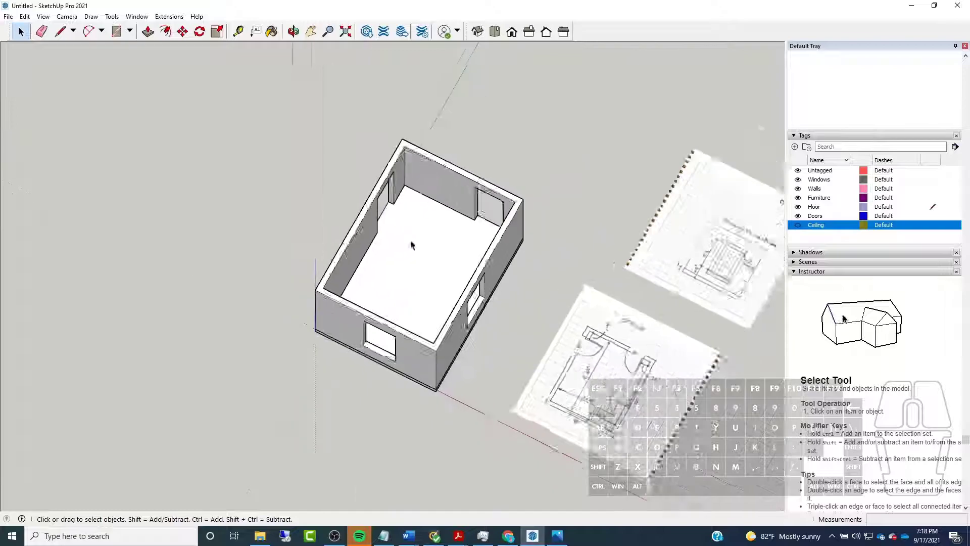
{"action": "scroll", "coordinate": [414, 245], "scroll_direction": "up", "scroll_amount": 3}
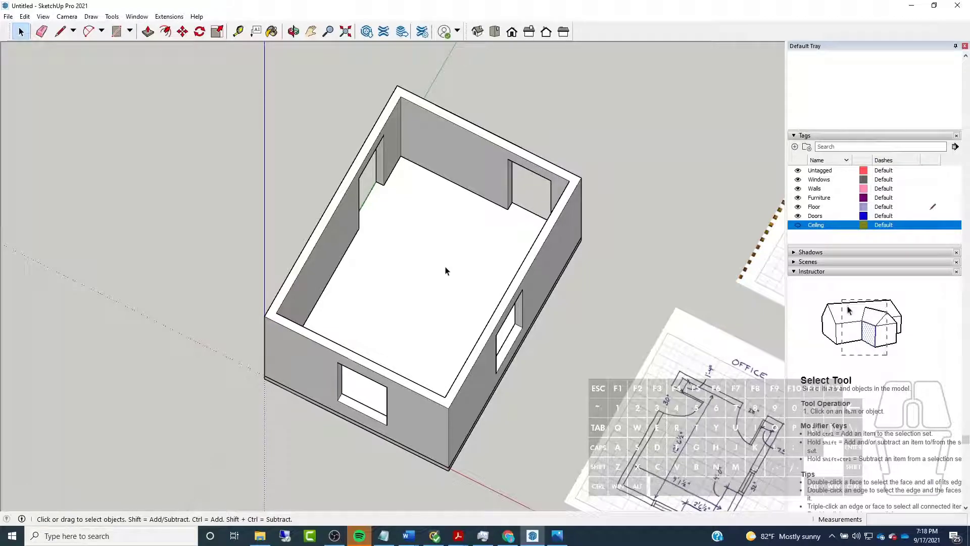
{"action": "middle_click_drag", "start_coordinate": [555, 183], "coordinate": [361, 109]}
{"action": "scroll", "coordinate": [483, 204], "scroll_direction": "up", "scroll_amount": 5}
{"action": "middle_click_drag", "start_coordinate": [482, 204], "coordinate": [434, 267]}
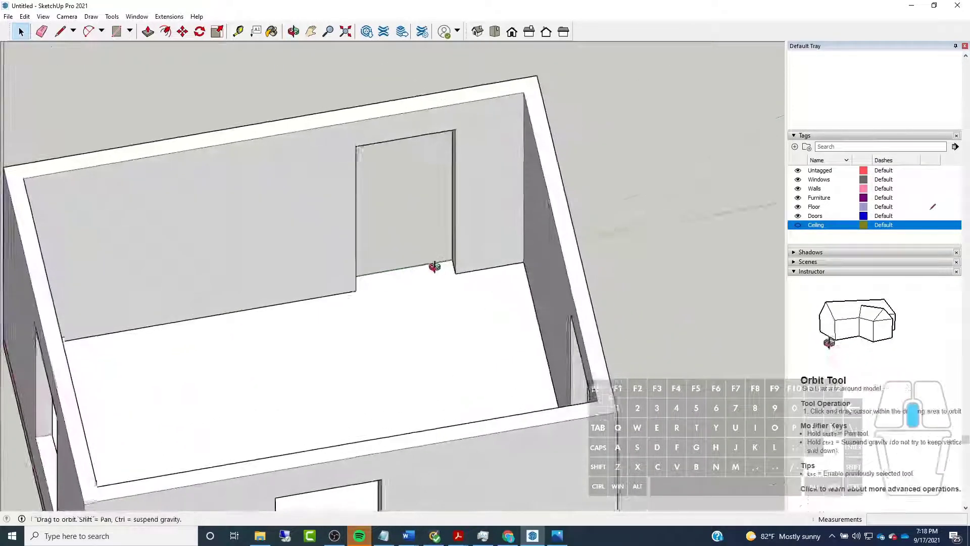
Examine the doorway in the long wall along the green axis, including where it meets the floor
{"action": "scroll", "coordinate": [434, 267], "scroll_direction": "down", "scroll_amount": 5}
{"action": "key", "text": "space"}
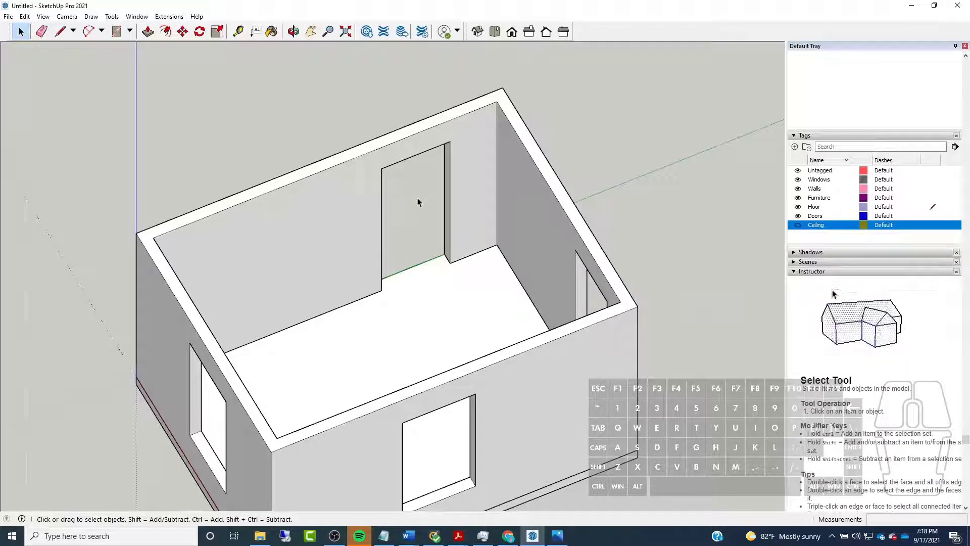
{"action": "scroll", "coordinate": [397, 208], "scroll_direction": "up", "scroll_amount": 2}
{"action": "middle_click_drag", "start_coordinate": [396, 208], "coordinate": [459, 226]}
{"action": "scroll", "coordinate": [450, 226], "scroll_direction": "down", "scroll_amount": 1}
{"action": "middle_click_drag", "start_coordinate": [344, 161], "coordinate": [402, 288]}
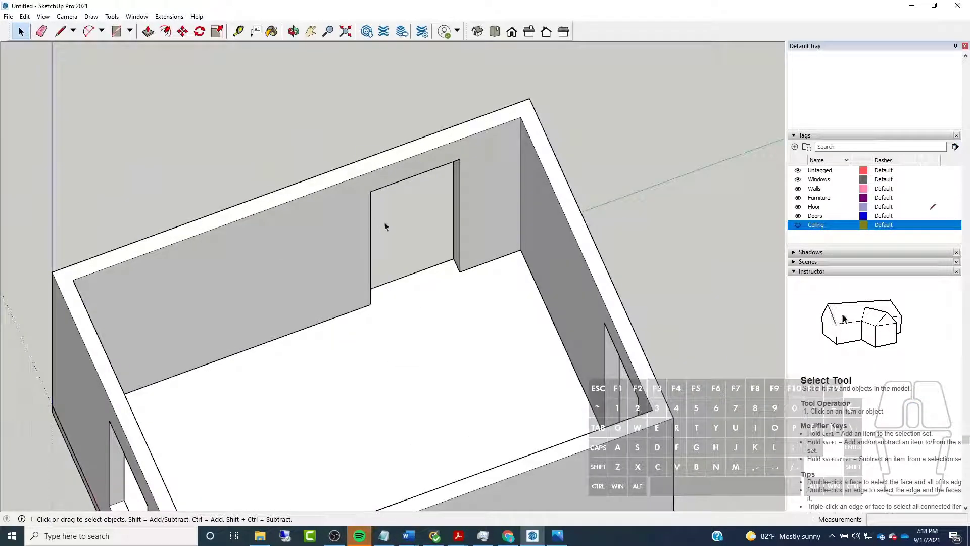
{"action": "scroll", "coordinate": [481, 144], "scroll_direction": "up", "scroll_amount": 2}
{"action": "middle_click_drag", "start_coordinate": [482, 144], "coordinate": [297, 156]}
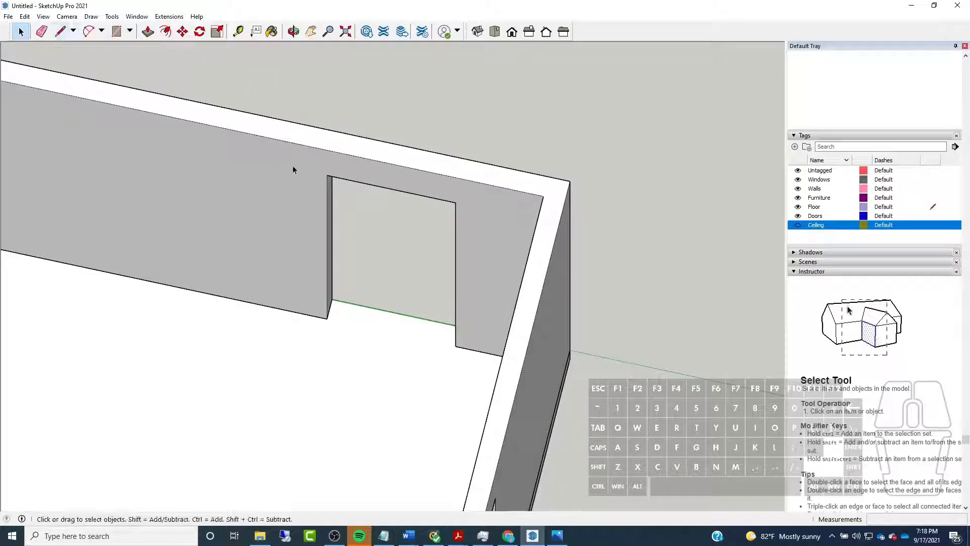
{"action": "middle_click_drag", "start_coordinate": [362, 183], "coordinate": [372, 150]}
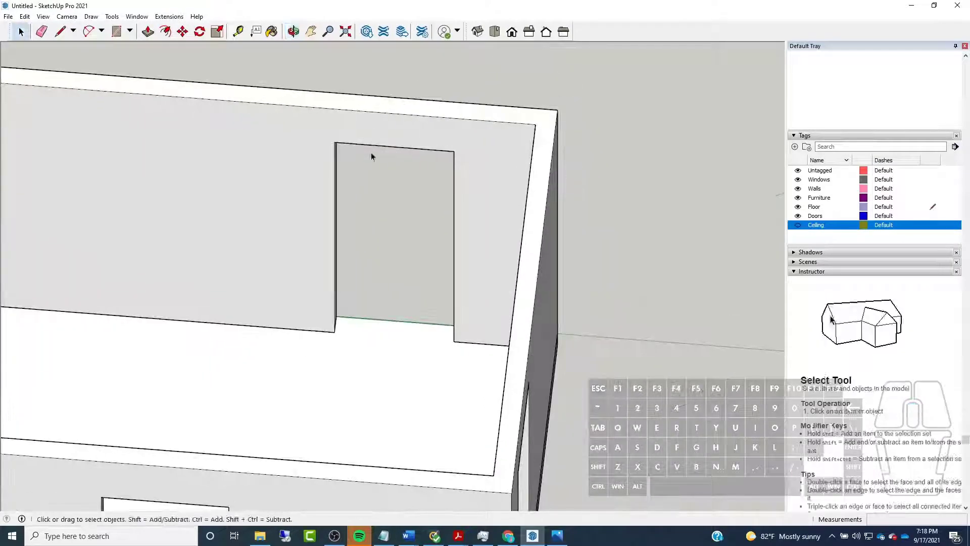
{"action": "scroll", "coordinate": [336, 262], "scroll_direction": "up", "scroll_amount": 2}
{"action": "middle_click_drag", "start_coordinate": [336, 262], "coordinate": [392, 303]}
Select the entire walls group around the room
{"action": "key", "text": "l"}
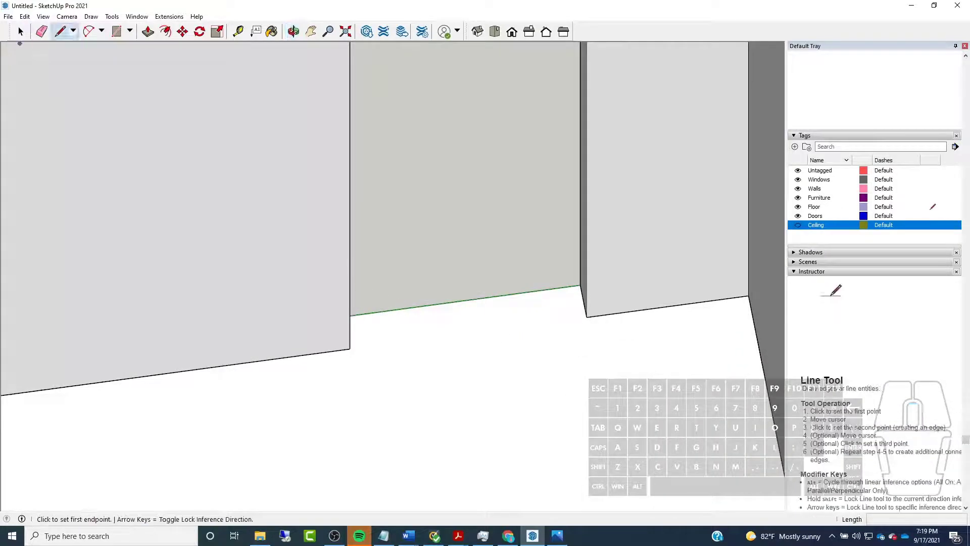
{"action": "left_click", "coordinate": [22, 36]}
{"action": "middle_click_drag", "start_coordinate": [260, 221], "coordinate": [388, 182]}
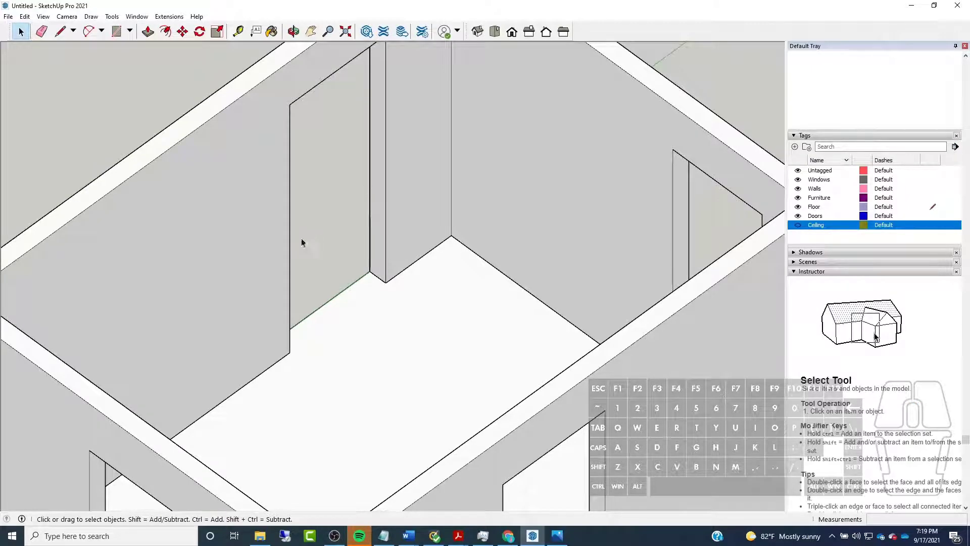
{"action": "triple_click", "coordinate": [282, 221]}
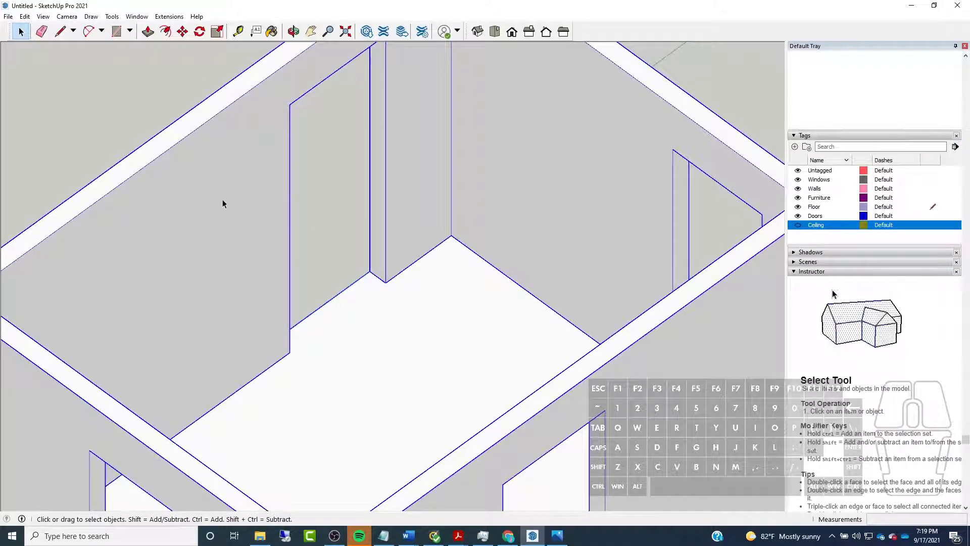
{"action": "scroll", "coordinate": [227, 222], "scroll_direction": "down", "scroll_amount": 3}
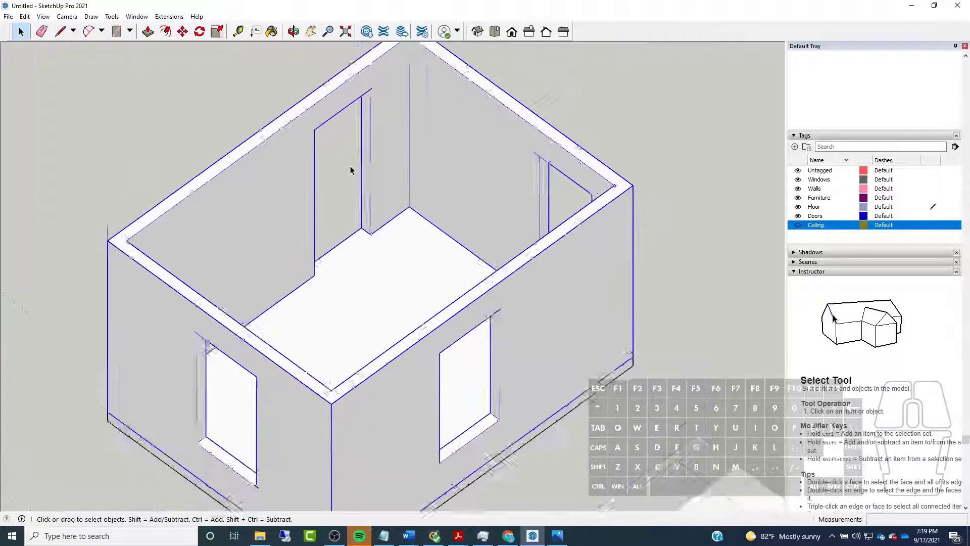
Open the walls group for editing through the long wall that contains the doorway
{"action": "scroll", "coordinate": [349, 169], "scroll_direction": "down", "scroll_amount": 2}
{"action": "scroll", "coordinate": [338, 167], "scroll_direction": "up", "scroll_amount": 5}
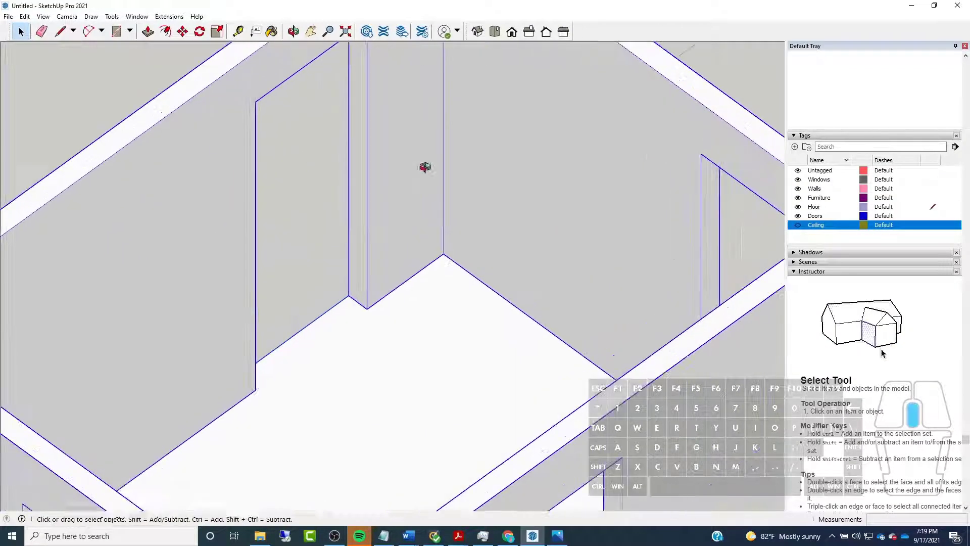
{"action": "middle_click_drag", "start_coordinate": [433, 172], "coordinate": [333, 177]}
{"action": "double_click", "coordinate": [188, 193]}
Examine the walls from several angles inside the open group, focusing on the long wall's doorway and its lower corners
{"action": "scroll", "coordinate": [538, 211], "scroll_direction": "down", "scroll_amount": 5}
{"action": "middle_click_drag", "start_coordinate": [538, 212], "coordinate": [480, 216]}
{"action": "scroll", "coordinate": [477, 216], "scroll_direction": "down", "scroll_amount": 2}
{"action": "scroll", "coordinate": [413, 213], "scroll_direction": "up", "scroll_amount": 3}
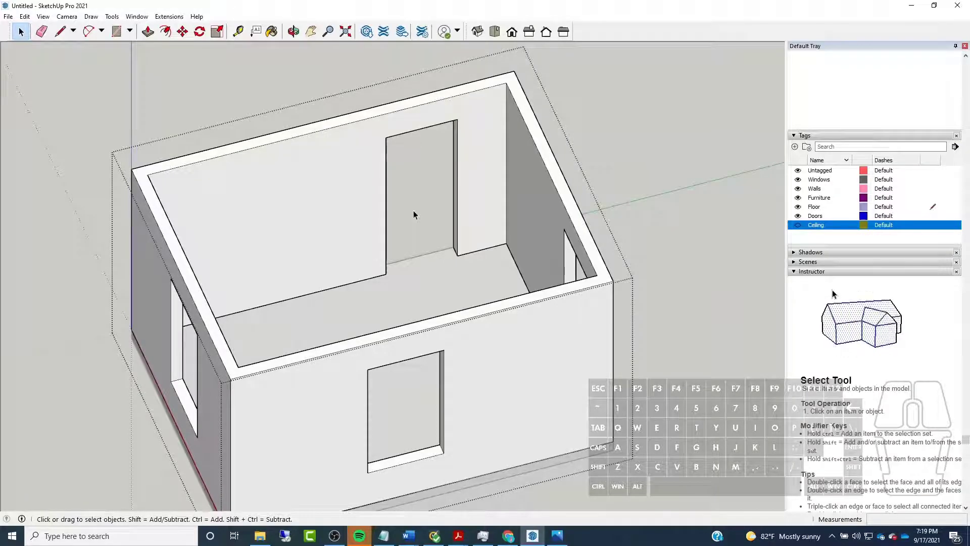
{"action": "scroll", "coordinate": [210, 184], "scroll_direction": "up", "scroll_amount": 1}
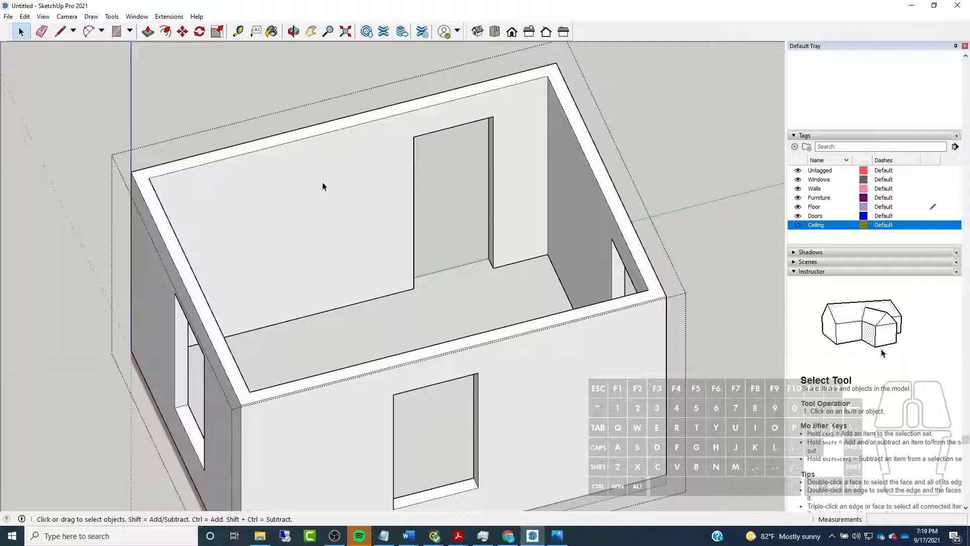
{"action": "scroll", "coordinate": [236, 187], "scroll_direction": "down", "scroll_amount": 2}
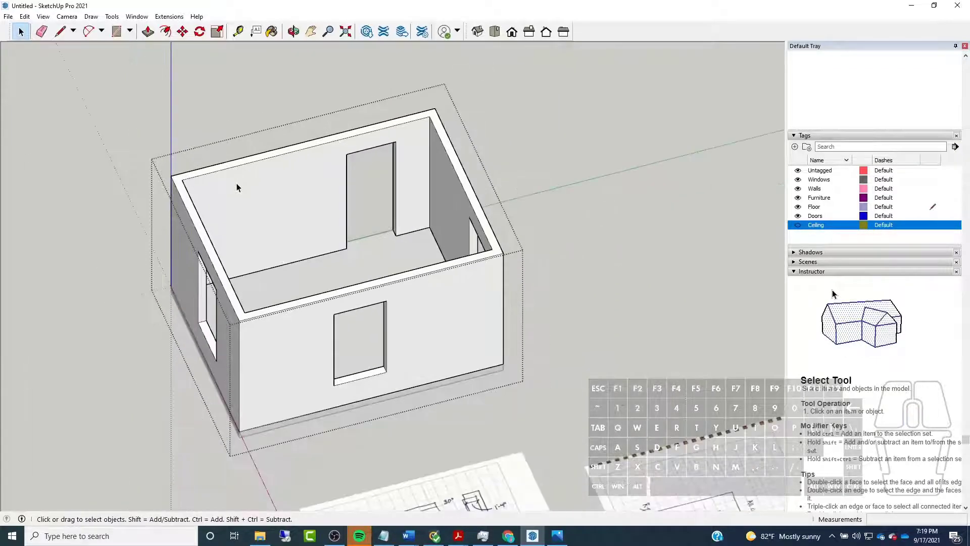
{"action": "scroll", "coordinate": [238, 187], "scroll_direction": "up", "scroll_amount": 2}
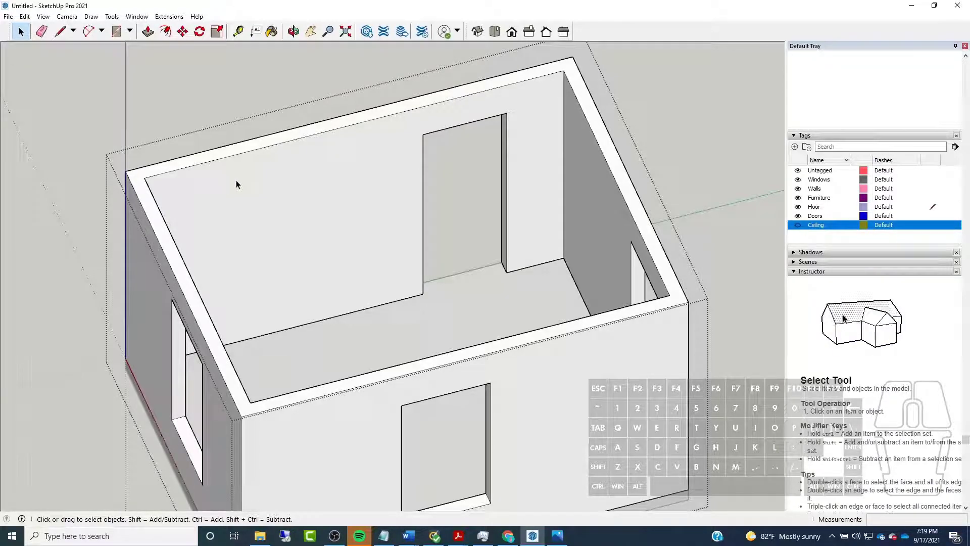
{"action": "scroll", "coordinate": [580, 201], "scroll_direction": "down", "scroll_amount": 4}
{"action": "middle_click_drag", "start_coordinate": [580, 201], "coordinate": [351, 247]}
{"action": "scroll", "coordinate": [528, 218], "scroll_direction": "up", "scroll_amount": 5}
{"action": "scroll", "coordinate": [457, 273], "scroll_direction": "down", "scroll_amount": 3}
{"action": "scroll", "coordinate": [453, 271], "scroll_direction": "up", "scroll_amount": 6}
{"action": "scroll", "coordinate": [352, 251], "scroll_direction": "down", "scroll_amount": 2}
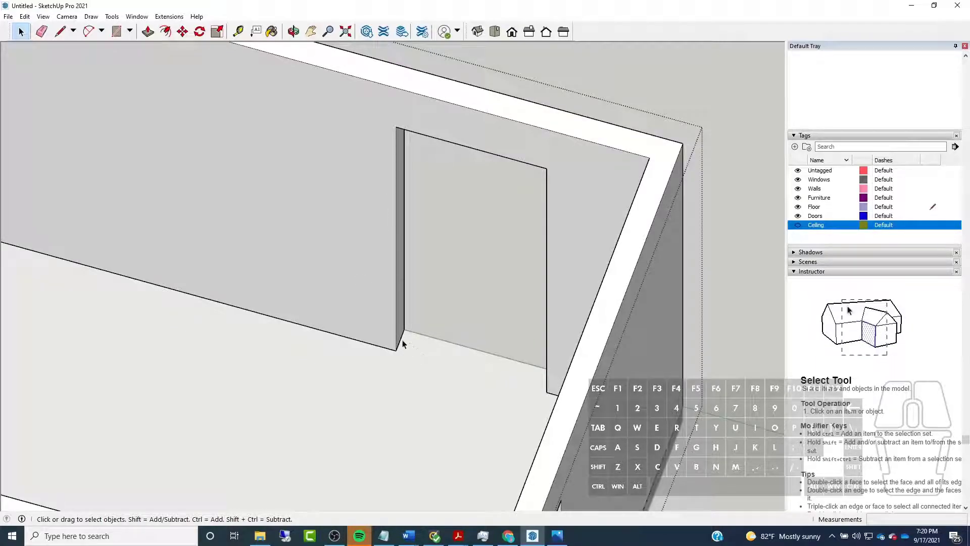
{"action": "middle_click_drag", "start_coordinate": [304, 286], "coordinate": [420, 288]}
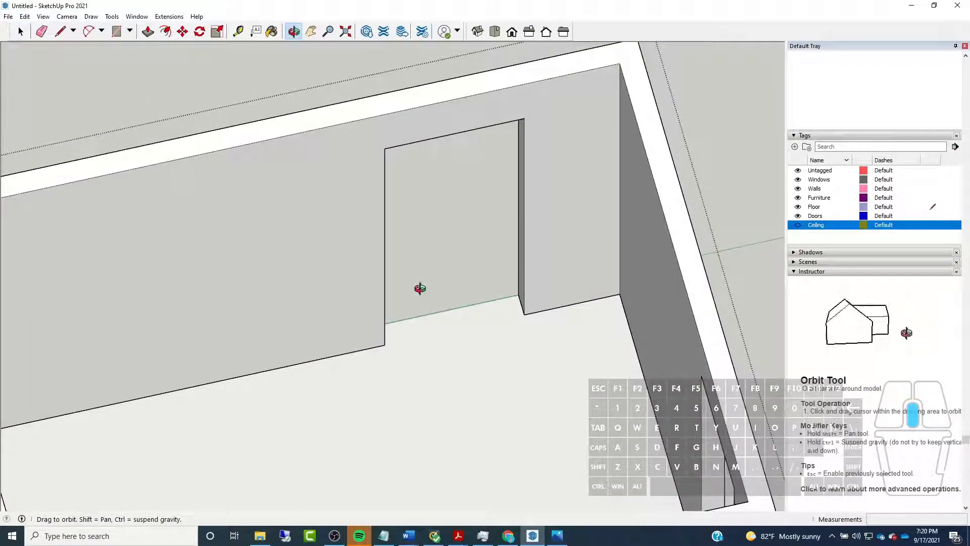
{"action": "scroll", "coordinate": [422, 288], "scroll_direction": "down", "scroll_amount": 2}
{"action": "middle_click_drag", "start_coordinate": [451, 284], "coordinate": [341, 261]}
{"action": "scroll", "coordinate": [403, 266], "scroll_direction": "down", "scroll_amount": 1}
{"action": "scroll", "coordinate": [404, 265], "scroll_direction": "up", "scroll_amount": 3}
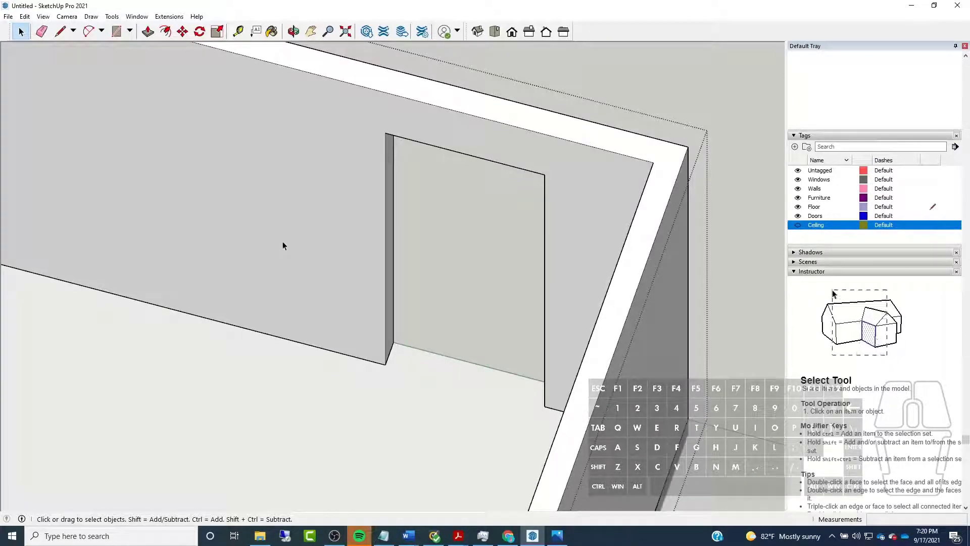
Select the inner face of the long wall with the doorway and hide the rest of the model
{"action": "scroll", "coordinate": [337, 259], "scroll_direction": "down", "scroll_amount": 1}
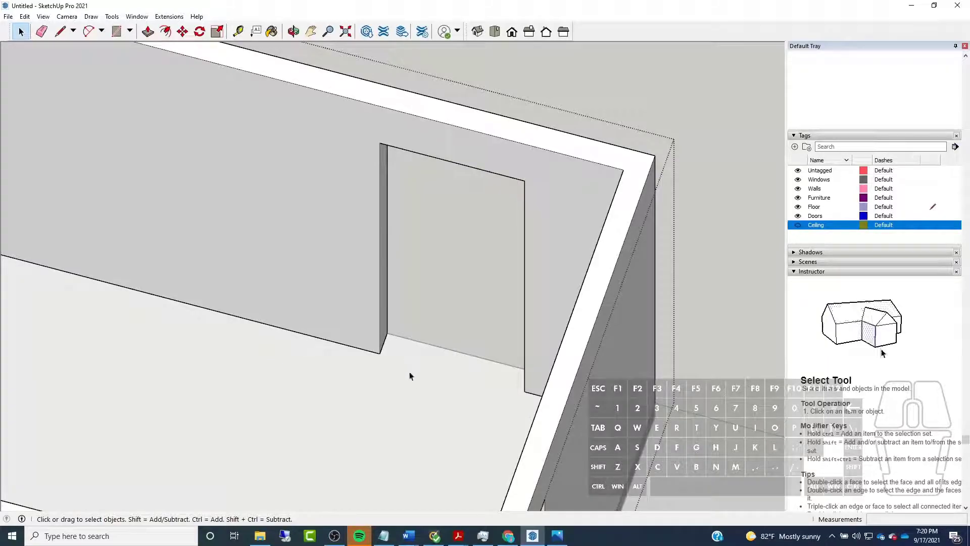
{"action": "left_click", "coordinate": [359, 324]}
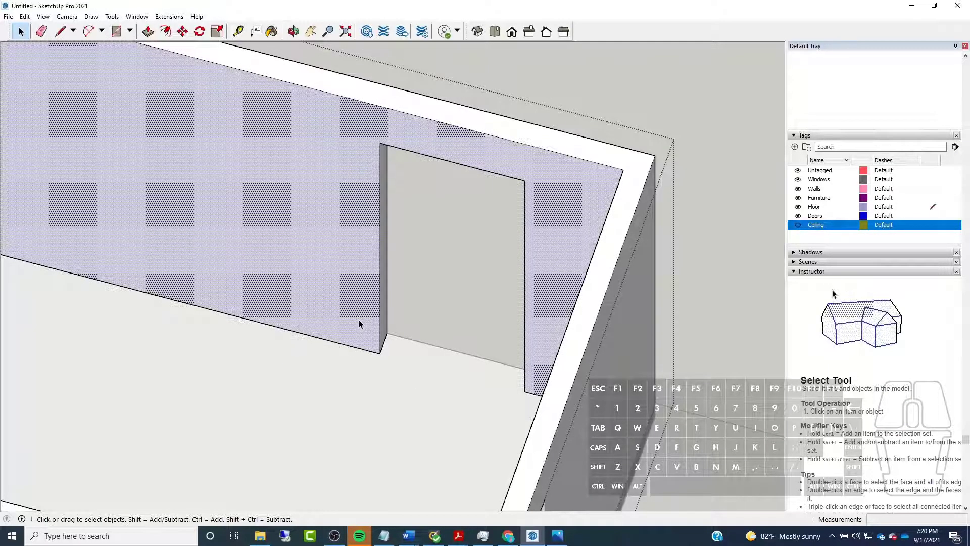
{"action": "key", "text": "i"}
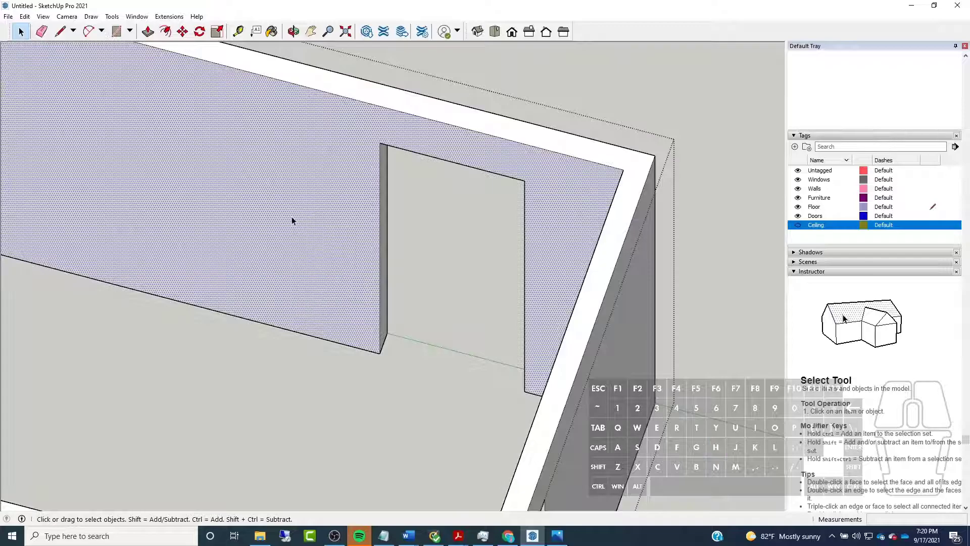
Select all the connected wall geometry inside the open walls group and make it a nested group
{"action": "middle_click_drag", "start_coordinate": [292, 221], "coordinate": [516, 167]}
{"action": "scroll", "coordinate": [468, 173], "scroll_direction": "down", "scroll_amount": 5}
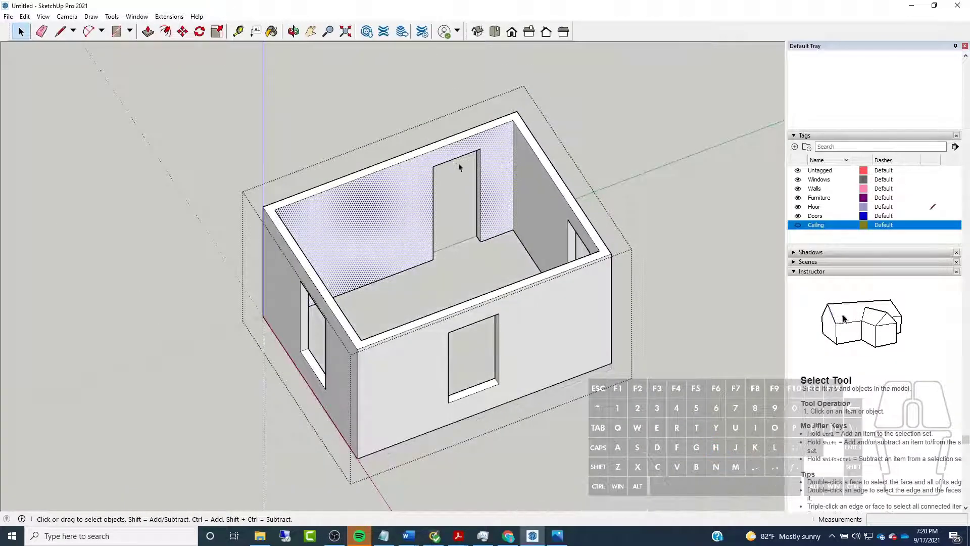
{"action": "scroll", "coordinate": [441, 167], "scroll_direction": "up", "scroll_amount": 3}
{"action": "middle_click_drag", "start_coordinate": [442, 167], "coordinate": [323, 180]}
{"action": "scroll", "coordinate": [431, 210], "scroll_direction": "up", "scroll_amount": 2}
{"action": "middle_click_drag", "start_coordinate": [431, 210], "coordinate": [331, 209]}
{"action": "scroll", "coordinate": [343, 206], "scroll_direction": "down", "scroll_amount": 4}
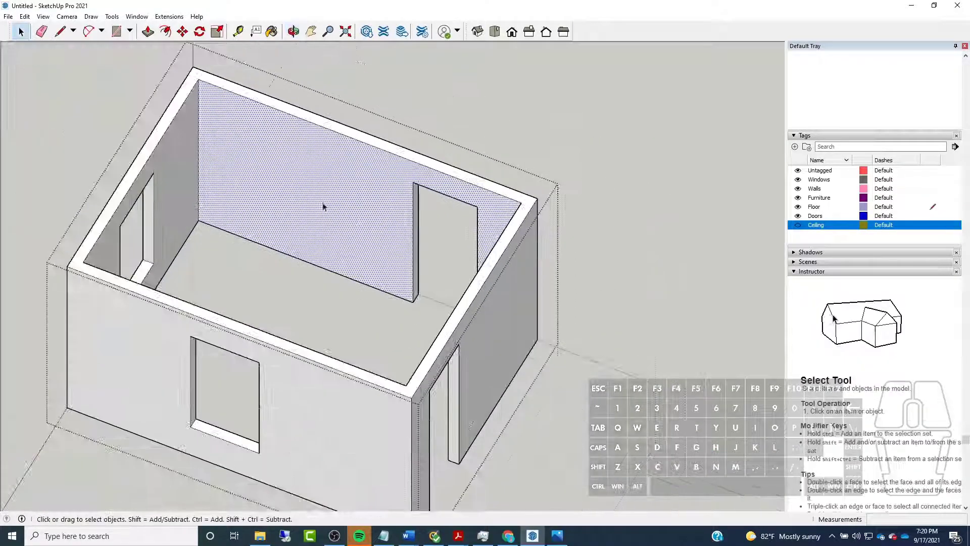
{"action": "triple_click", "coordinate": [369, 232]}
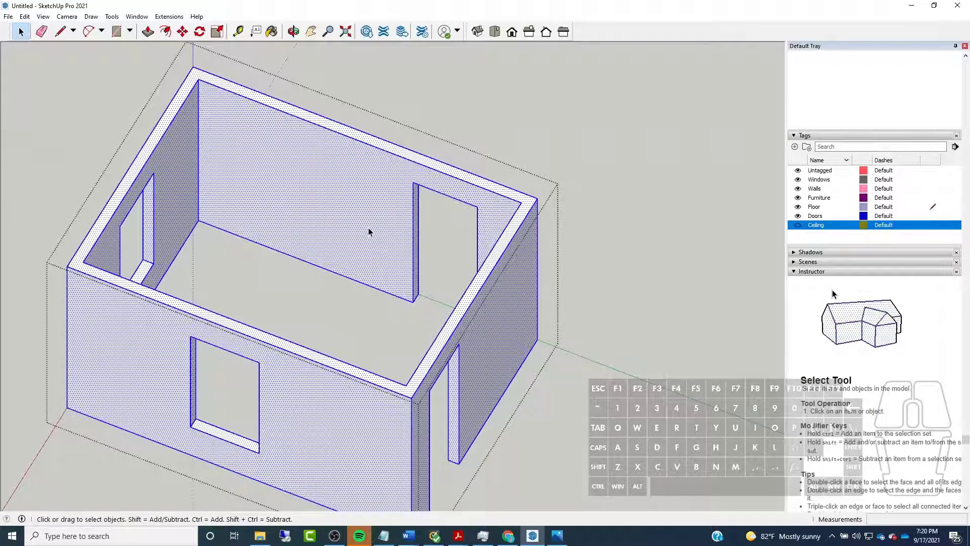
{"action": "right_click", "coordinate": [369, 232]}
{"action": "left_click", "coordinate": [399, 316]}
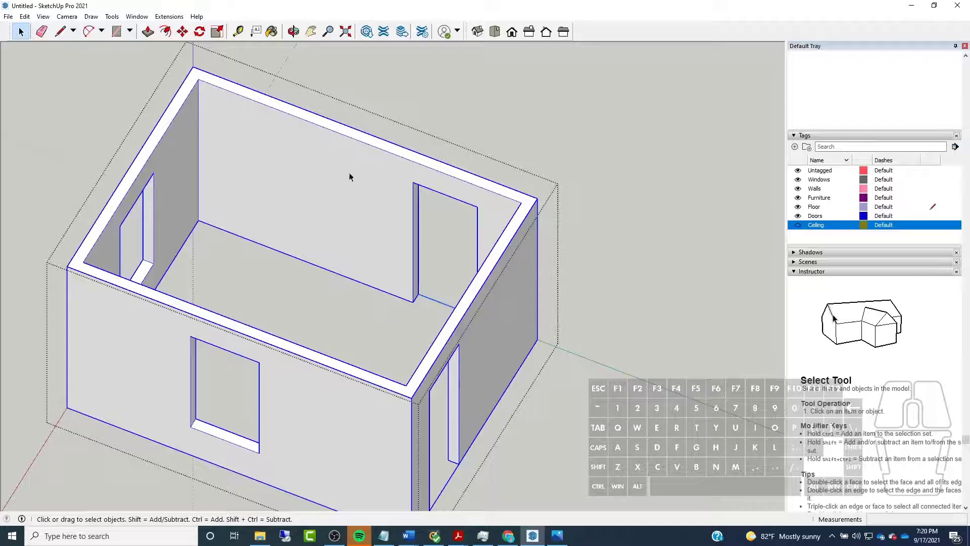
Draw a 4.5" line along the long wall's inner base edge, outward from the doorway's lower corner away from the room corner
{"action": "scroll", "coordinate": [350, 177], "scroll_direction": "up", "scroll_amount": 5}
{"action": "mouse_move", "coordinate": [431, 351]}
{"action": "middle_mouse_down"}
{"action": "mouse_move", "coordinate": [515, 329]}
{"action": "mouse_move", "coordinate": [258, 272]}
{"action": "middle_mouse_up"}
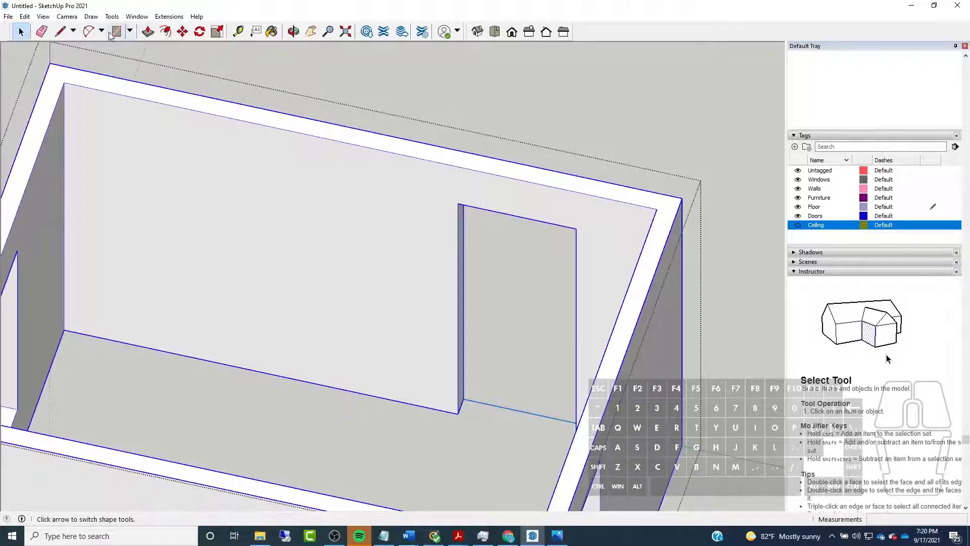
{"action": "left_click", "coordinate": [59, 32]}
{"action": "scroll", "coordinate": [465, 411], "scroll_direction": "up", "scroll_amount": 4}
{"action": "left_click", "coordinate": [458, 407]}
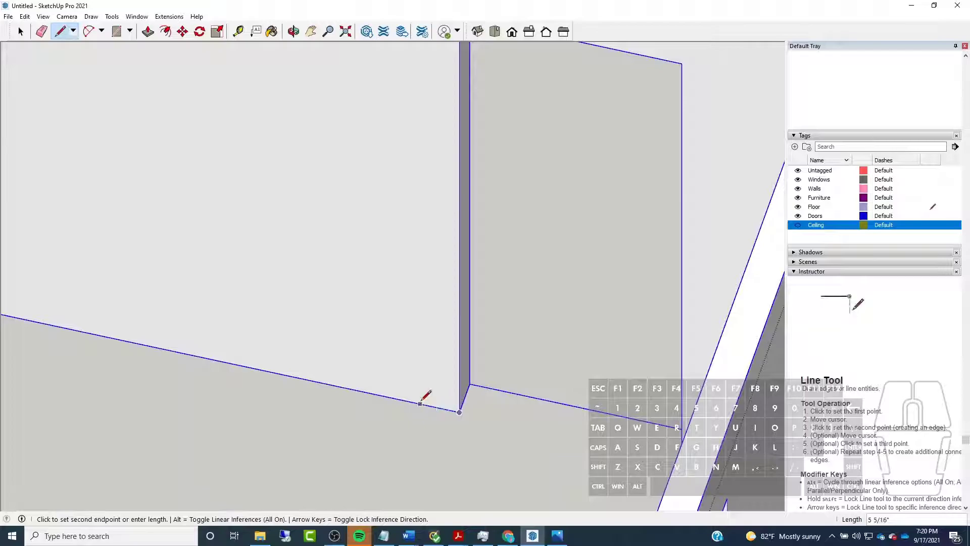
{"action": "type", "text": "4.5\""}
{"action": "key", "text": "Return"}
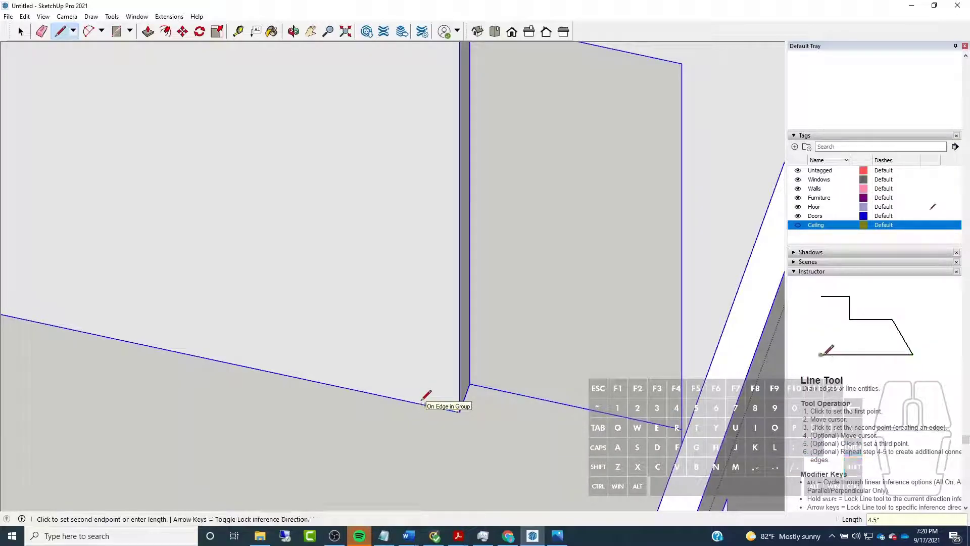
Draw the side casing's outer edge 6' 8" up to the door head height, jog slightly outward, and continue 4.5" up
{"action": "scroll", "coordinate": [473, 422], "scroll_direction": "down", "scroll_amount": 3}
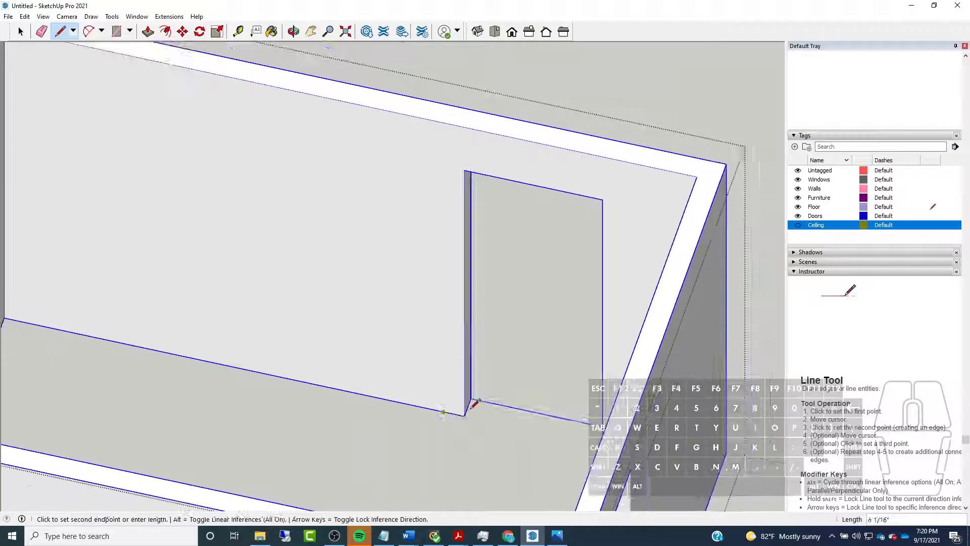
{"action": "left_click", "coordinate": [444, 163]}
{"action": "scroll", "coordinate": [444, 163], "scroll_direction": "up", "scroll_amount": 2}
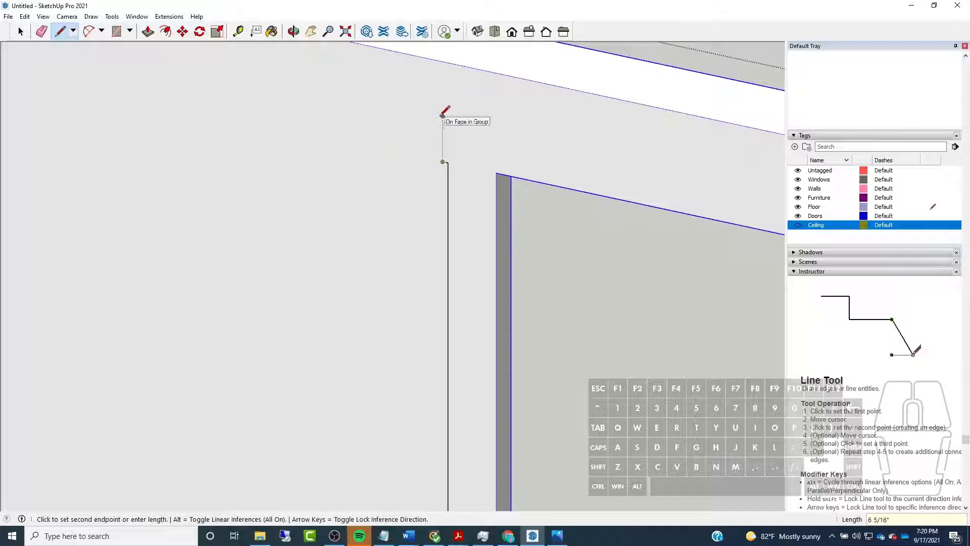
{"action": "type", "text": "4.5"}
{"action": "key", "text": "Return"}
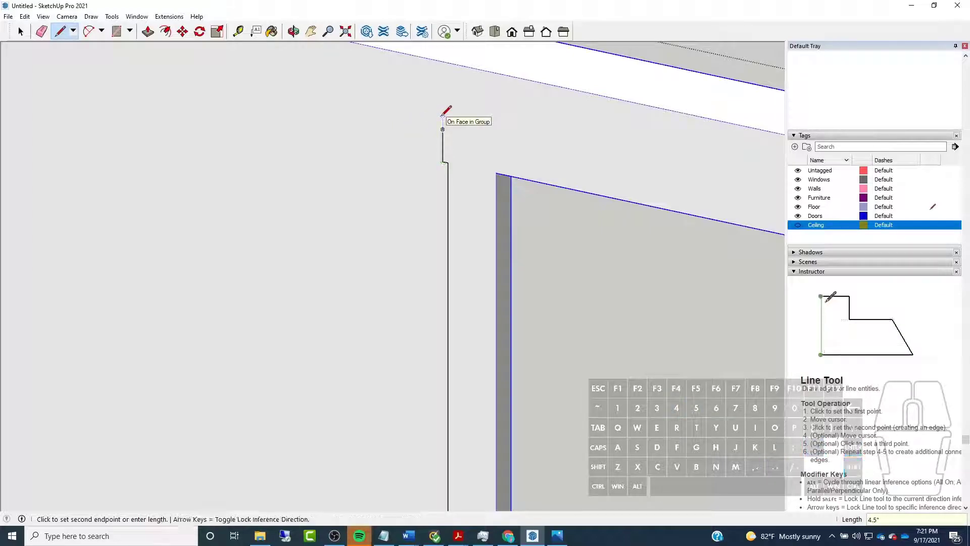
Draw the head casing's top edge along the green axis until it aligns with the doorway's opposite upper corner
{"action": "scroll", "coordinate": [400, 132], "scroll_direction": "down", "scroll_amount": 3}
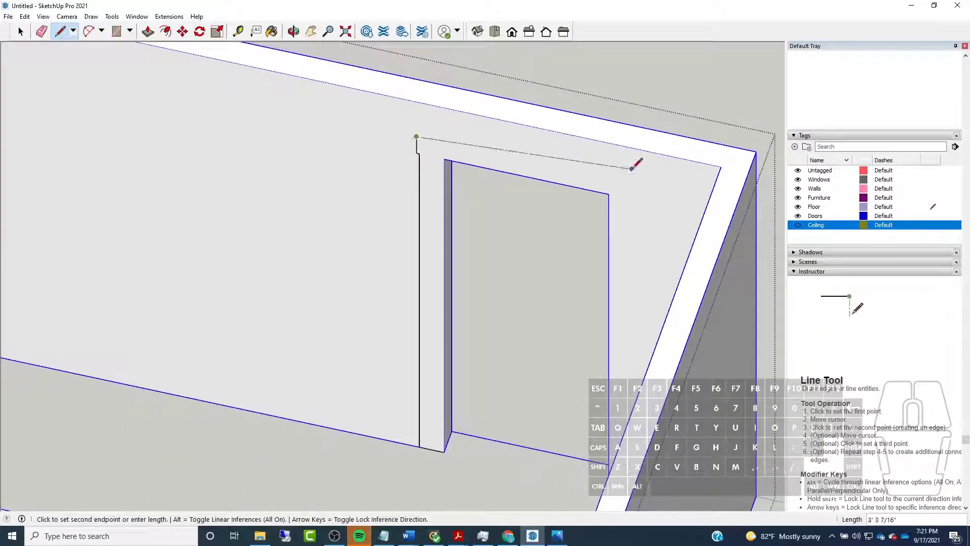
{"action": "key", "text": "shift"}
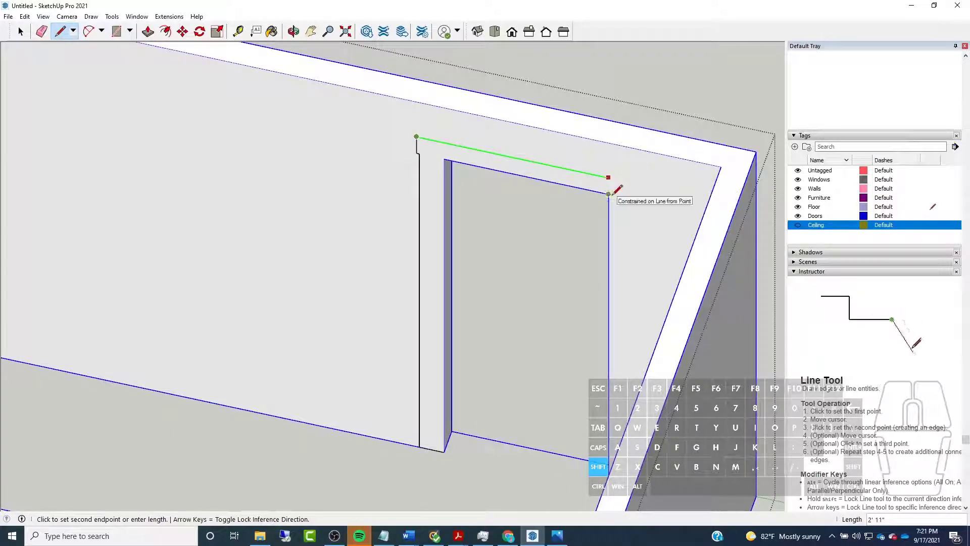
{"action": "scroll", "coordinate": [613, 195], "scroll_direction": "up", "scroll_amount": 3}
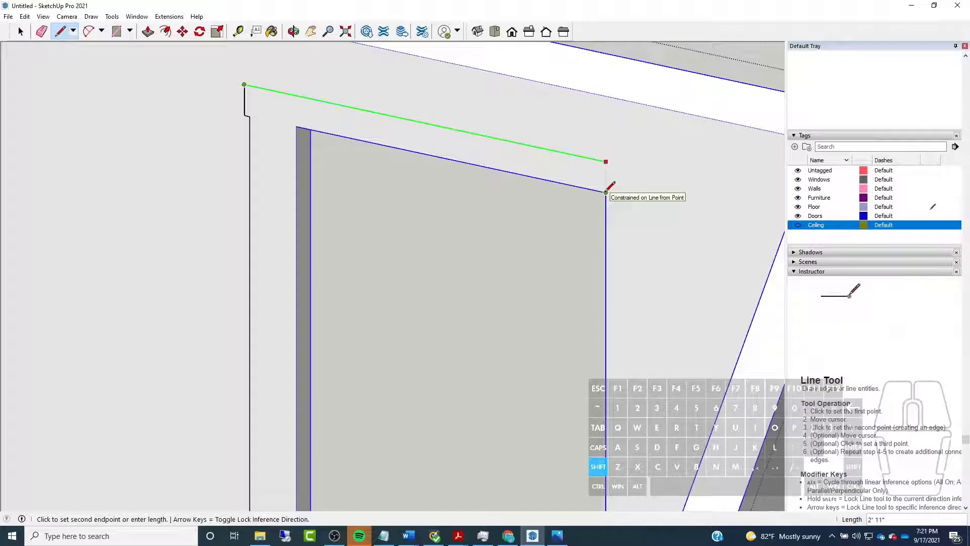
{"action": "left_click", "coordinate": [607, 190]}
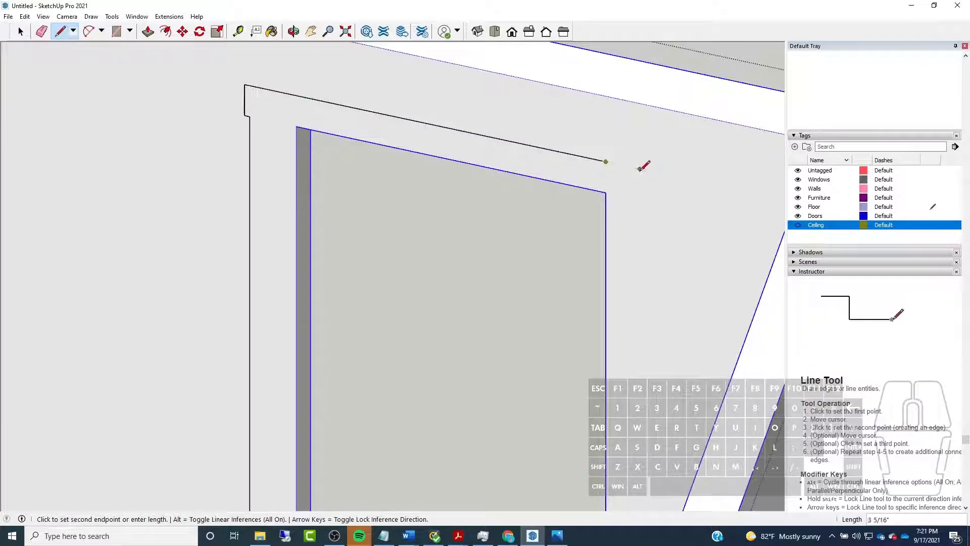
Extend the head casing's top edge by 0.5" and draw its end straight down to the door head height
{"action": "type", "text": ".5"}
{"action": "key", "text": "shift"}
{"action": "key", "text": "Return"}
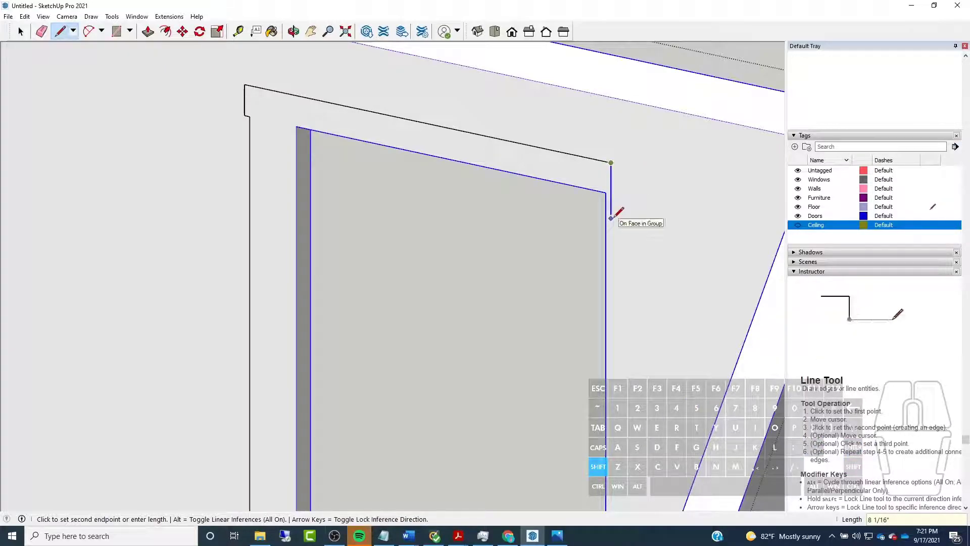
{"action": "left_click", "coordinate": [606, 192]}
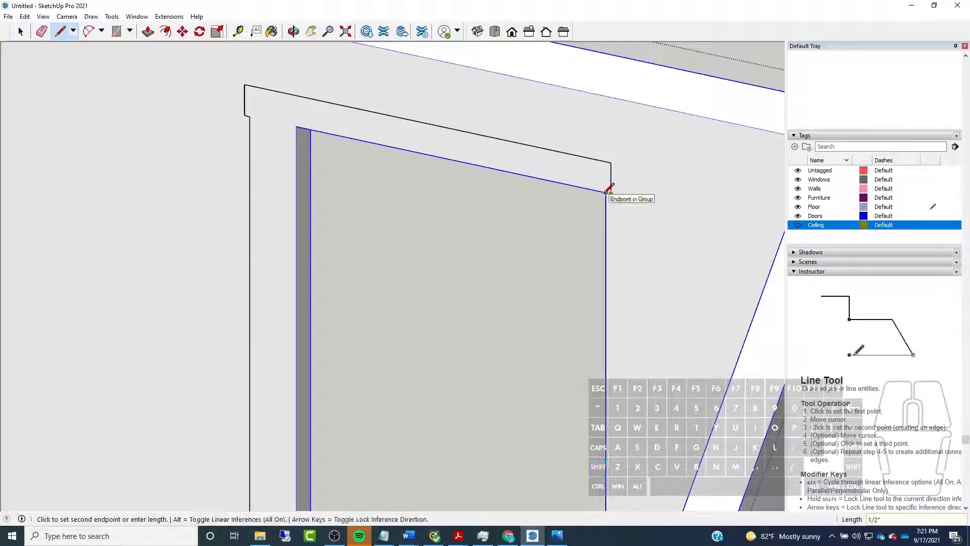
{"action": "key", "text": "space"}
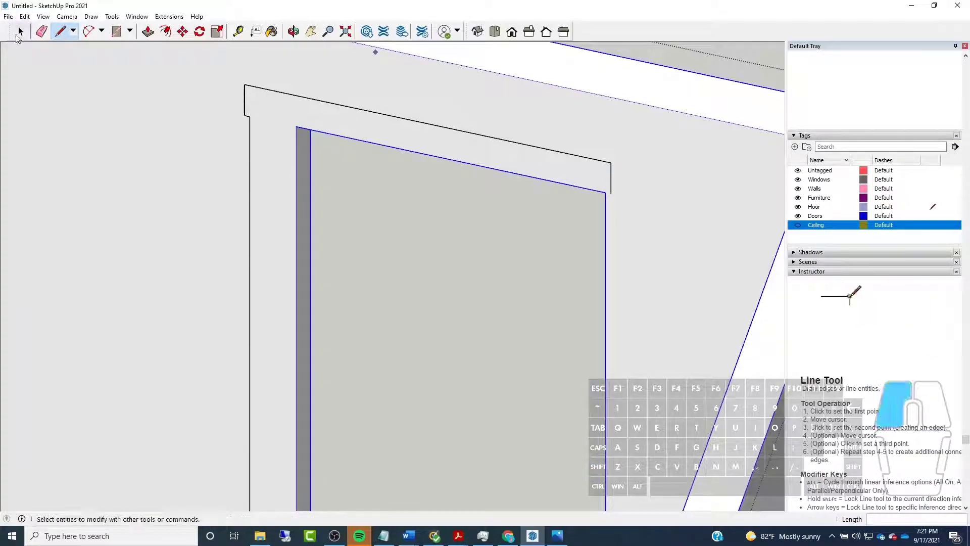
Move the head casing's short vertical end edge 4.5" outward along the wall, away from the doorway
{"action": "left_click_drag", "start_coordinate": [603, 143], "coordinate": [638, 240]}
{"action": "scroll", "coordinate": [625, 181], "scroll_direction": "up", "scroll_amount": 2}
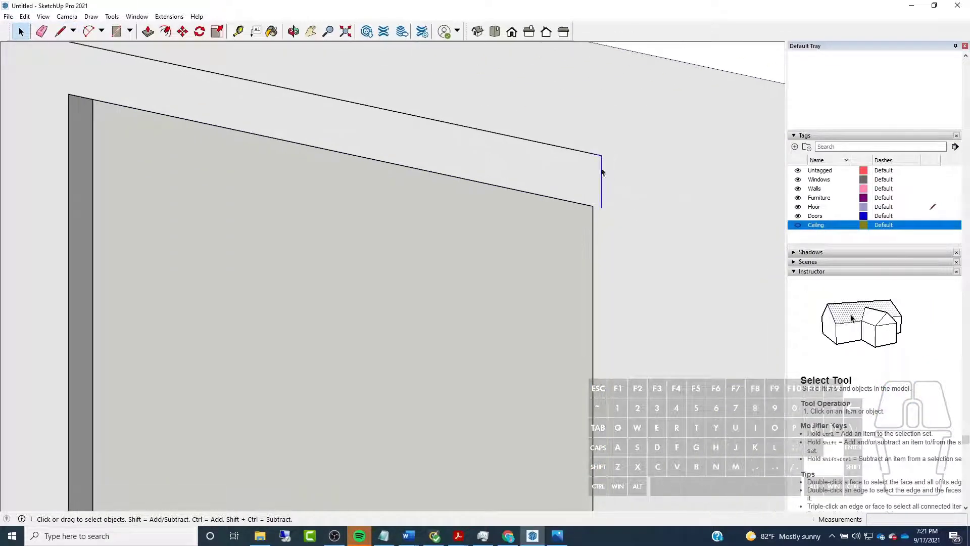
{"action": "scroll", "coordinate": [606, 169], "scroll_direction": "down", "scroll_amount": 3}
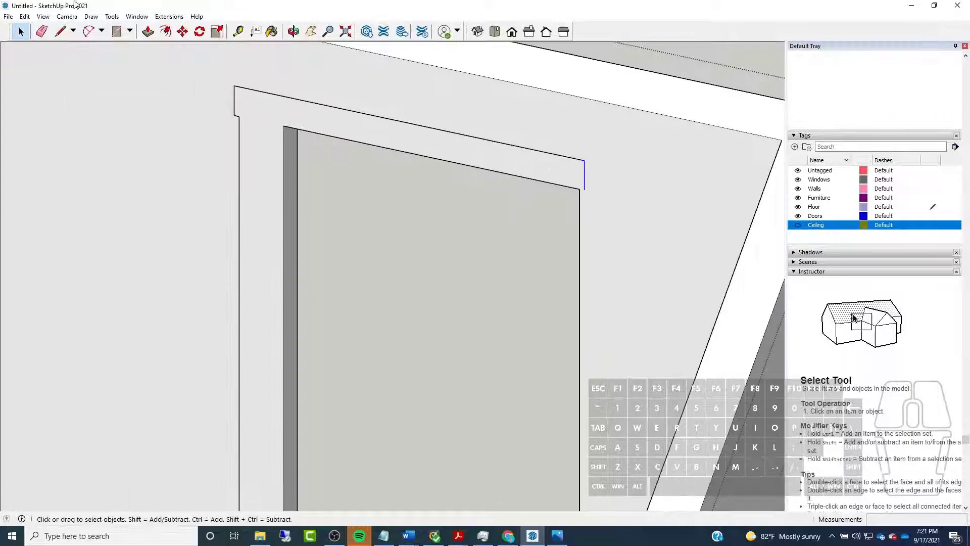
{"action": "left_click", "coordinate": [182, 33]}
{"action": "left_click", "coordinate": [580, 160]}
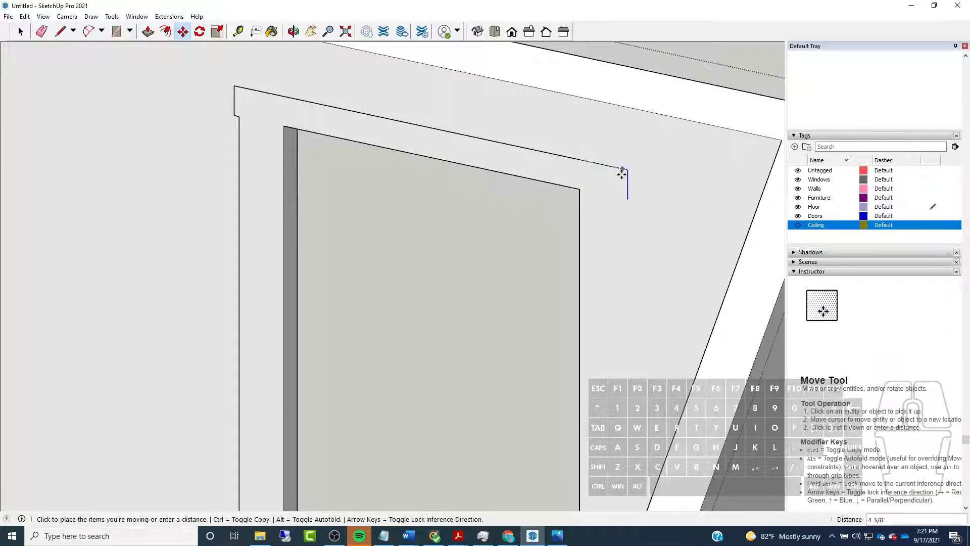
{"action": "type", "text": "4.5\""}
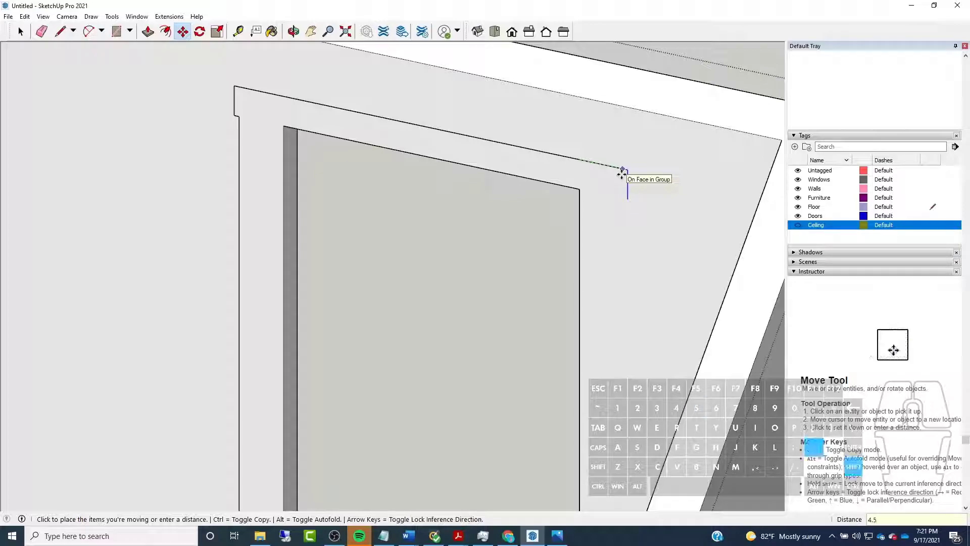
{"action": "key", "text": "Return"}
Draw a 4.5" line outward along the wall's bottom edge from the doorway's lower corner on the side without casing
{"action": "scroll", "coordinate": [487, 119], "scroll_direction": "down", "scroll_amount": 4}
{"action": "middle_click_drag", "start_coordinate": [328, 156], "coordinate": [453, 182]}
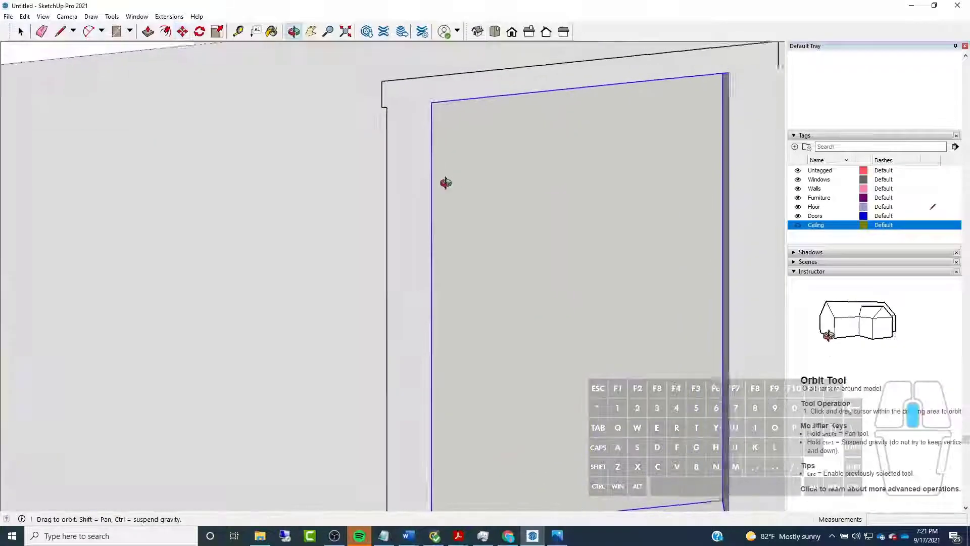
{"action": "scroll", "coordinate": [394, 189], "scroll_direction": "up", "scroll_amount": 4}
{"action": "scroll", "coordinate": [444, 108], "scroll_direction": "down", "scroll_amount": 4}
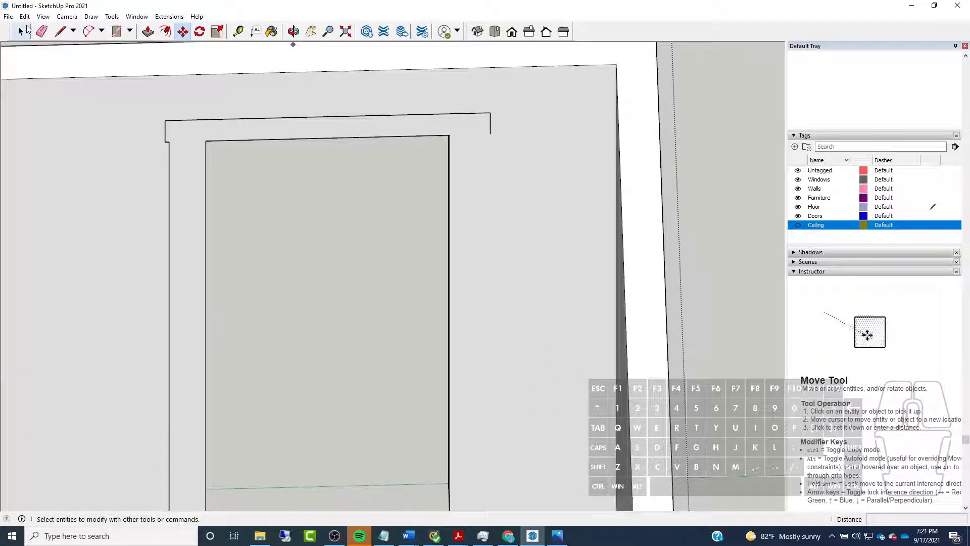
{"action": "left_click", "coordinate": [60, 31]}
{"action": "scroll", "coordinate": [429, 282], "scroll_direction": "up", "scroll_amount": 6}
{"action": "left_click", "coordinate": [418, 357]}
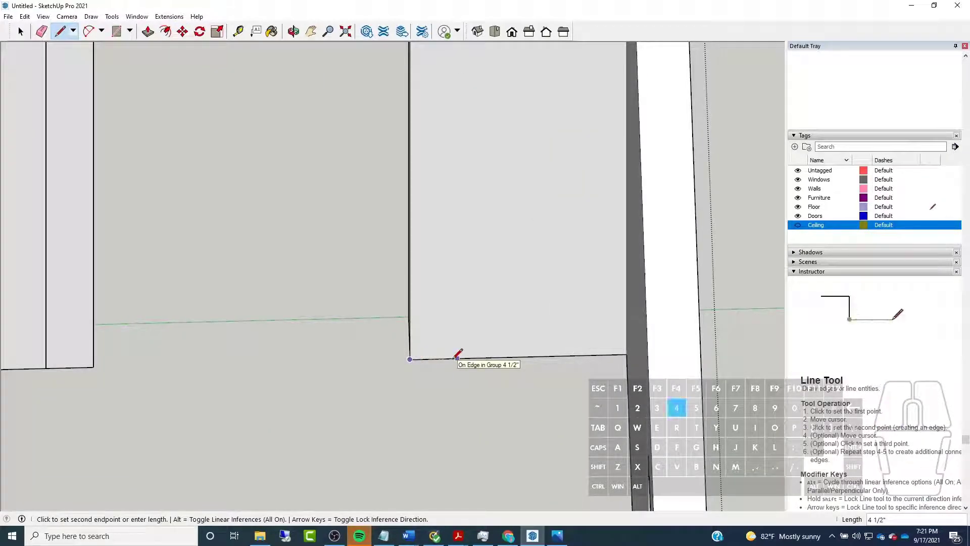
{"action": "left_click", "coordinate": [457, 358]}
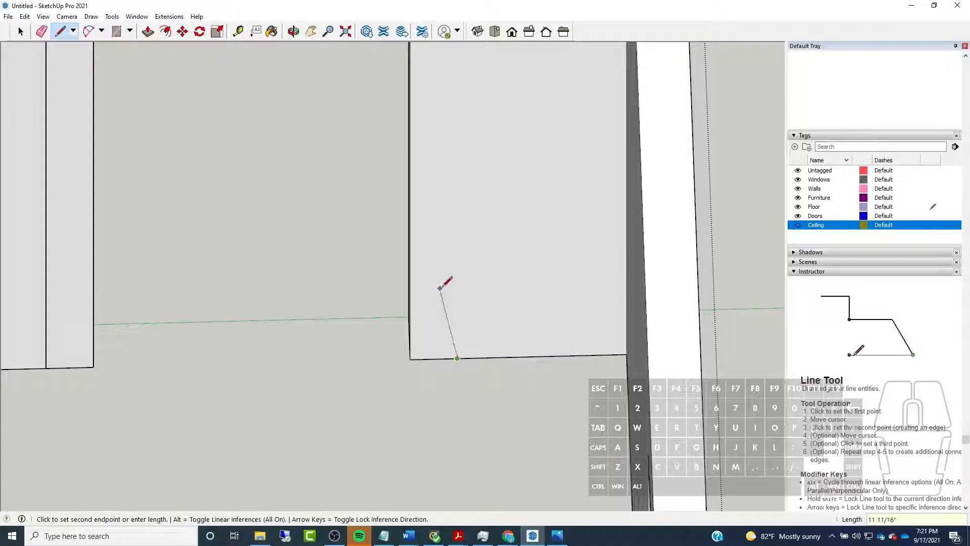
Draw the second side casing's outer edge straight up to the door head height and join it to the head casing's end
{"action": "scroll", "coordinate": [439, 288], "scroll_direction": "down", "scroll_amount": 6}
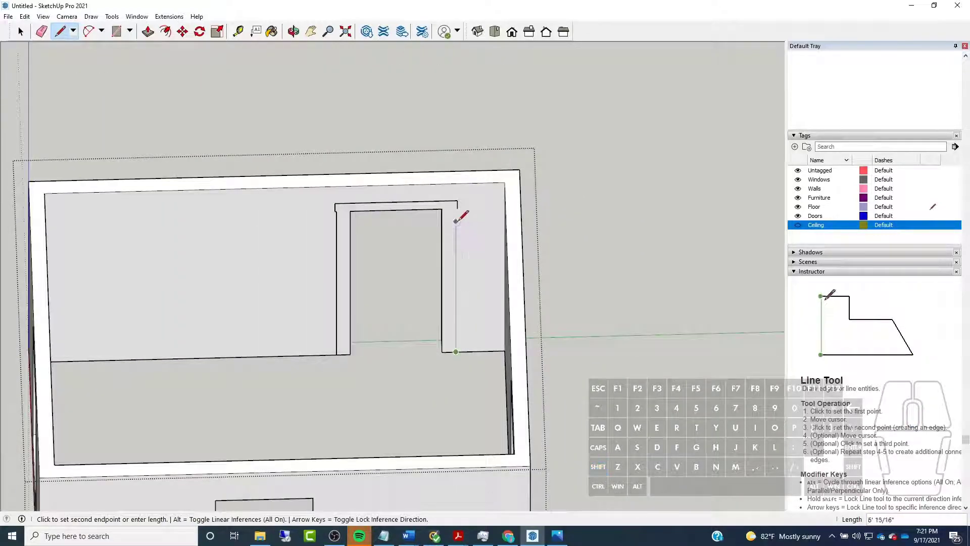
{"action": "key", "text": "shift"}
{"action": "scroll", "coordinate": [455, 220], "scroll_direction": "up", "scroll_amount": 5, "text": "shift"}
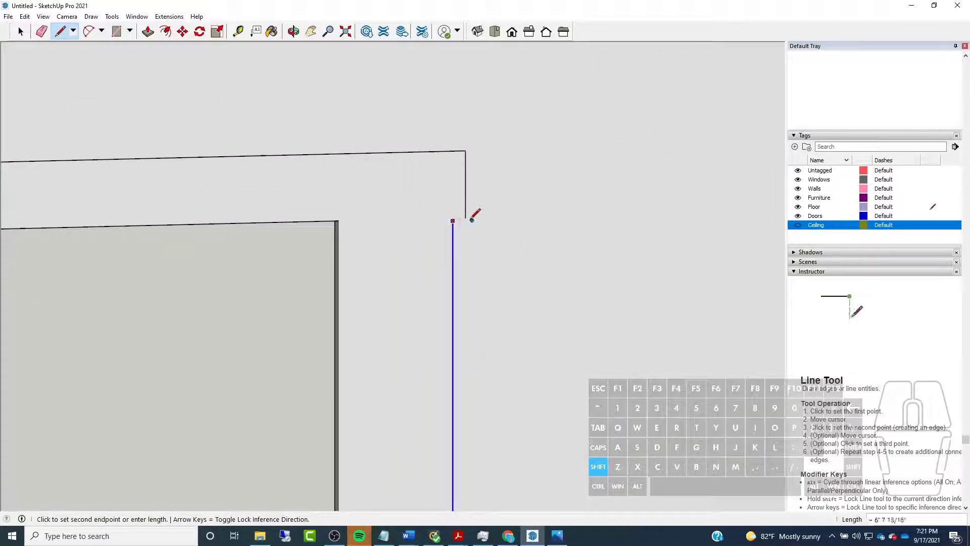
{"action": "left_click", "coordinate": [465, 217]}
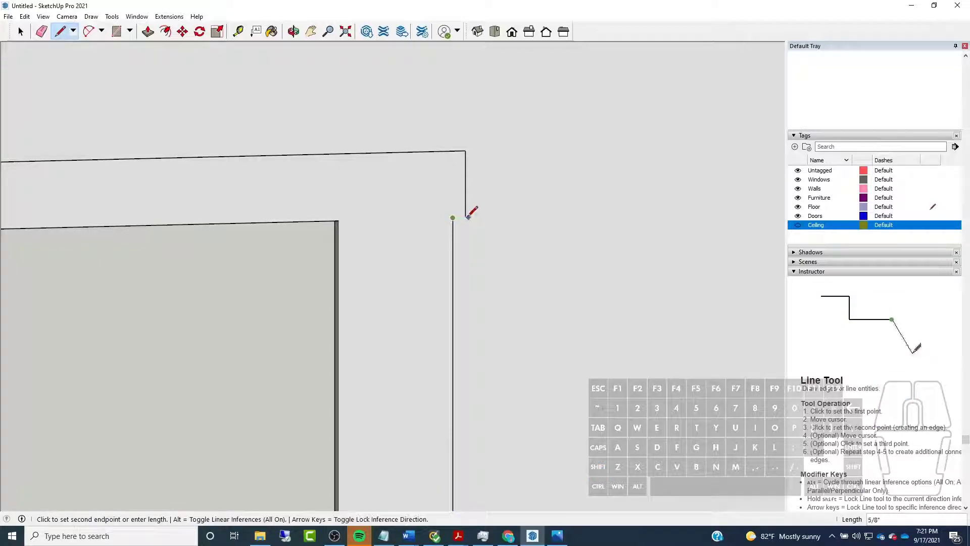
{"action": "scroll", "coordinate": [462, 196], "scroll_direction": "down", "scroll_amount": 4}
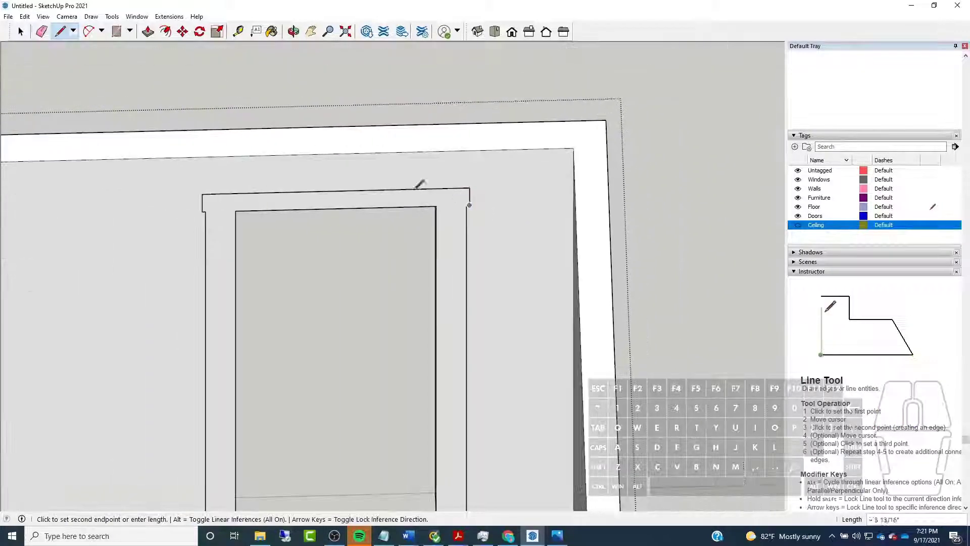
Select the connected casing outline around the doorway and make it a group
{"action": "left_click", "coordinate": [21, 31]}
{"action": "middle_click_drag", "start_coordinate": [469, 106], "coordinate": [416, 162]}
{"action": "scroll", "coordinate": [370, 157], "scroll_direction": "up", "scroll_amount": 3}
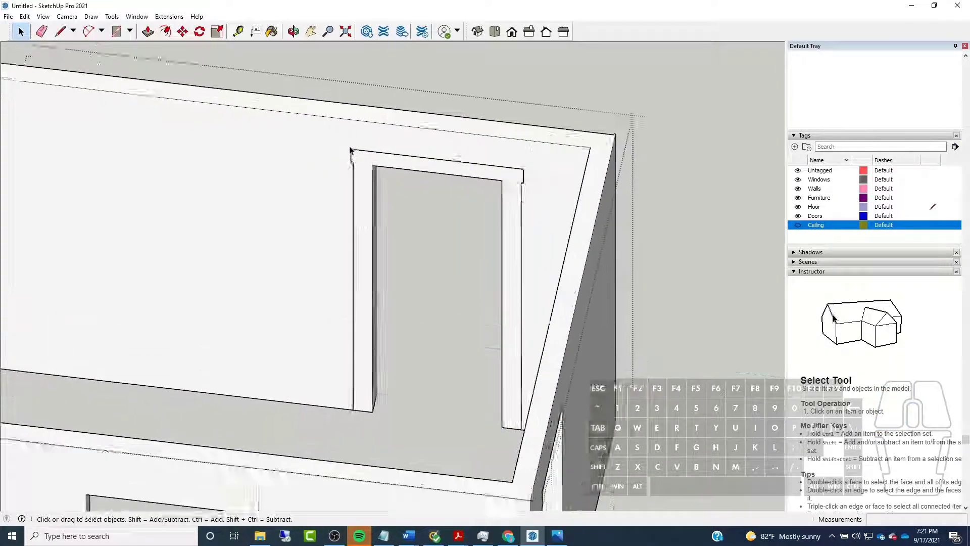
{"action": "left_click", "coordinate": [370, 155]}
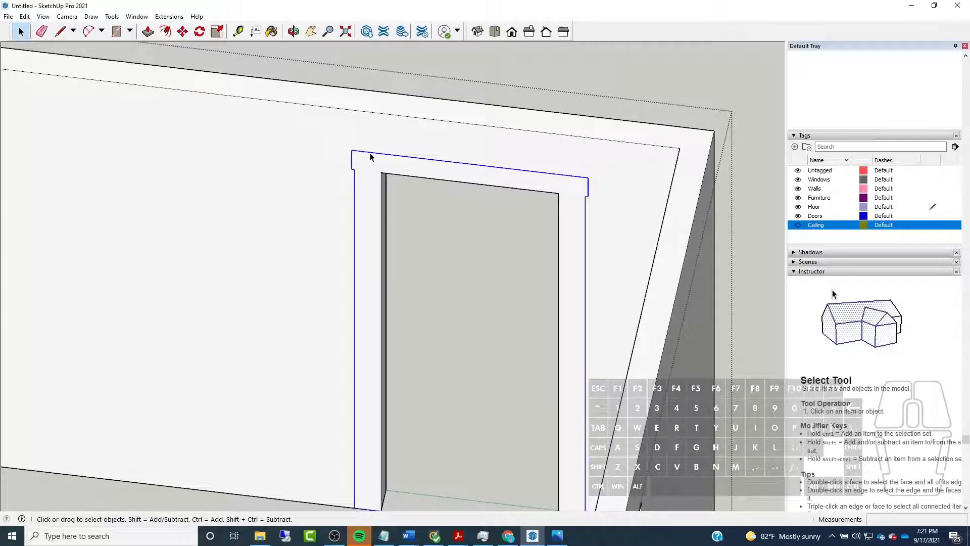
{"action": "right_click", "coordinate": [371, 156]}
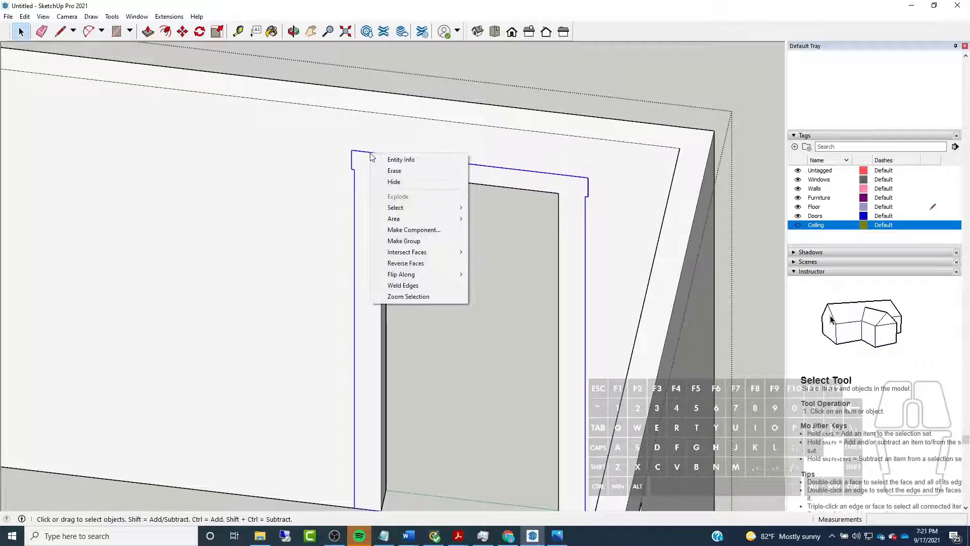
{"action": "left_click", "coordinate": [438, 241]}
Leave the walls group and select the room to check how the nested door casing behaves with the walls
{"action": "scroll", "coordinate": [472, 182], "scroll_direction": "down", "scroll_amount": 2}
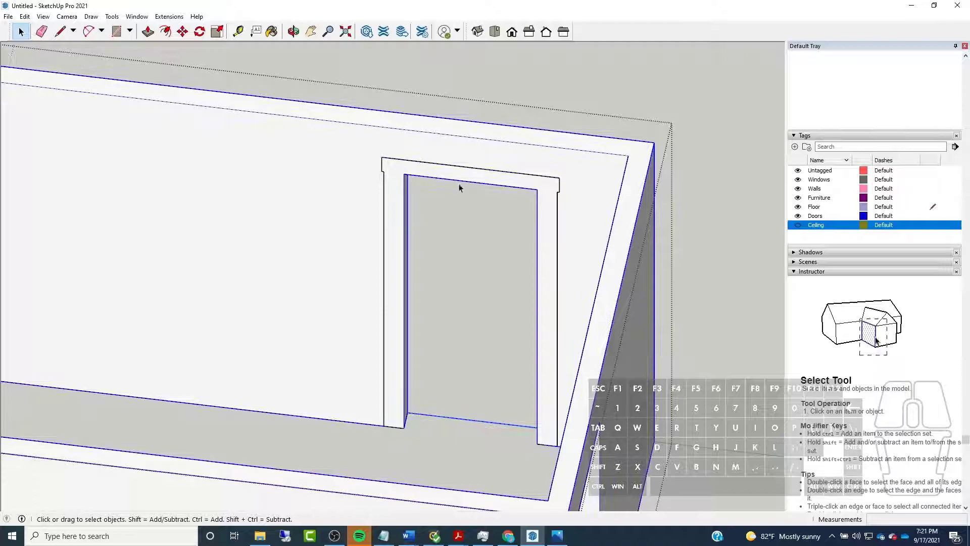
{"action": "scroll", "coordinate": [434, 241], "scroll_direction": "down", "scroll_amount": 2}
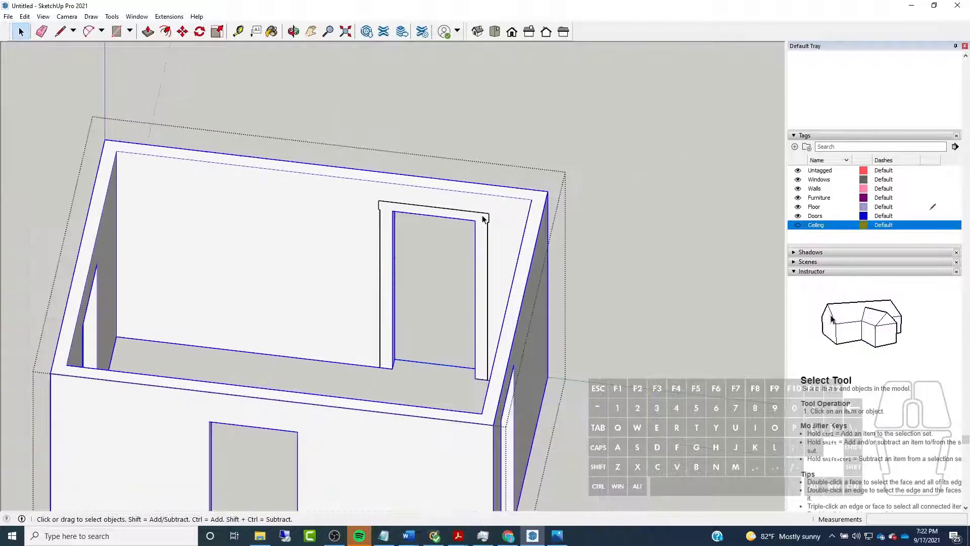
{"action": "left_click", "coordinate": [486, 146]}
{"action": "scroll", "coordinate": [274, 162], "scroll_direction": "down", "scroll_amount": 3}
{"action": "middle_click_drag", "start_coordinate": [274, 162], "coordinate": [507, 165]}
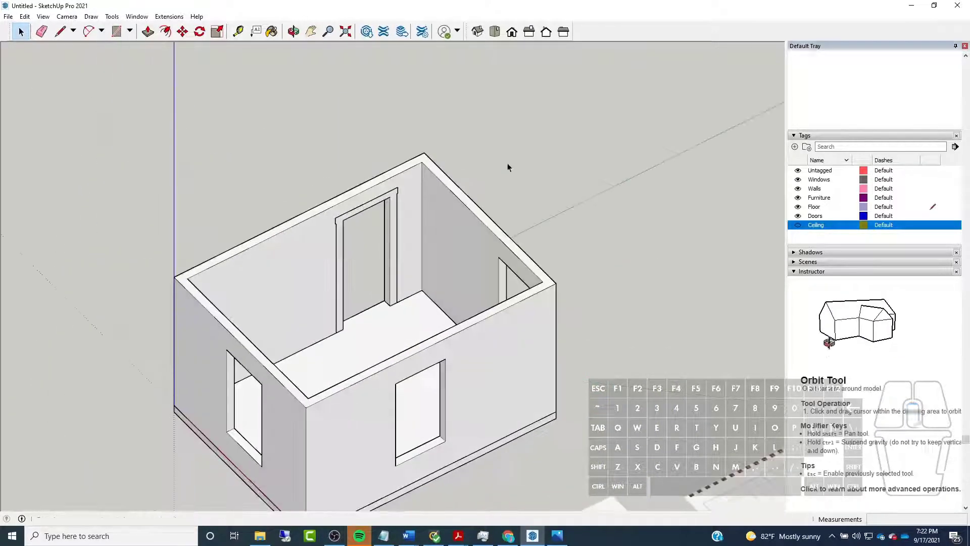
{"action": "scroll", "coordinate": [507, 165], "scroll_direction": "down", "scroll_amount": 3}
{"action": "middle_click_drag", "start_coordinate": [365, 234], "coordinate": [488, 247]}
{"action": "triple_click", "coordinate": [448, 320]}
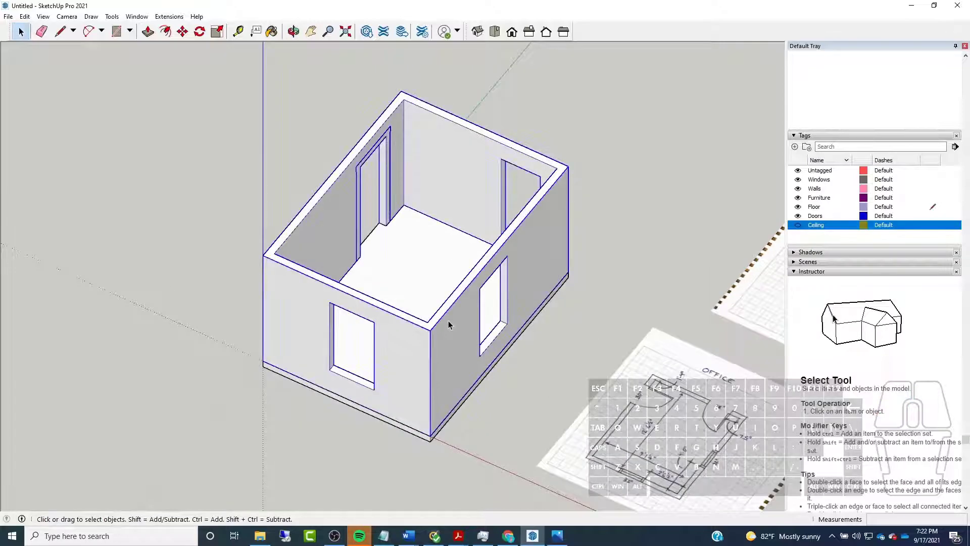
Open the walls group and the door casing group nested inside it for editing
{"action": "double_click", "coordinate": [330, 203]}
{"action": "middle_click_drag", "start_coordinate": [372, 185], "coordinate": [202, 162]}
{"action": "scroll", "coordinate": [359, 189], "scroll_direction": "up", "scroll_amount": 2}
{"action": "triple_click", "coordinate": [329, 205]}
{"action": "scroll", "coordinate": [367, 167], "scroll_direction": "up", "scroll_amount": 4}
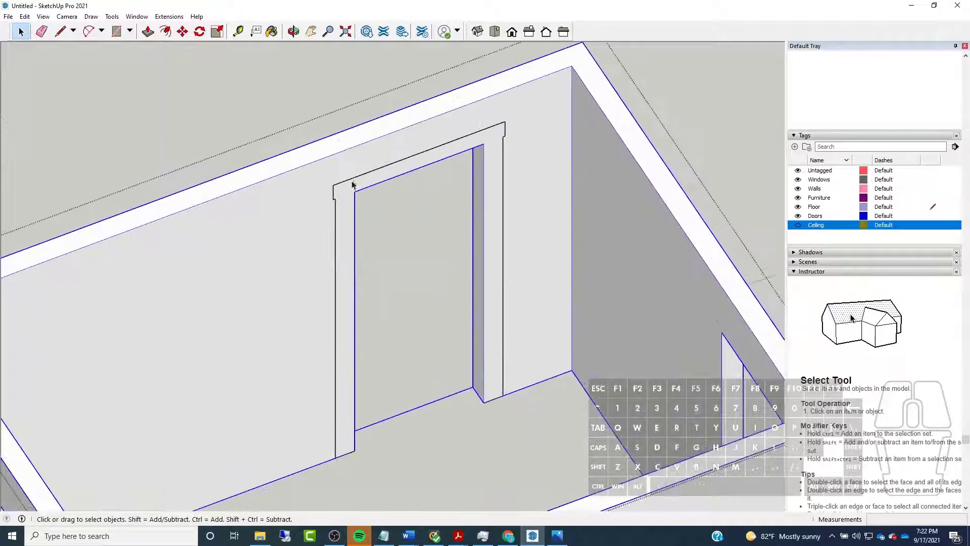
{"action": "left_click", "coordinate": [351, 182]}
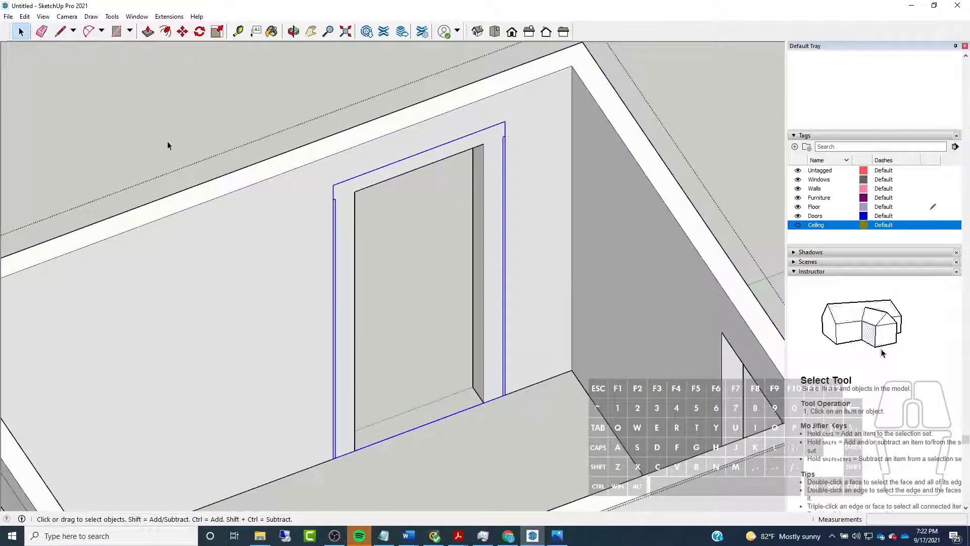
{"action": "double_click", "coordinate": [346, 182]}
{"action": "scroll", "coordinate": [513, 295], "scroll_direction": "up", "scroll_amount": 2}
{"action": "middle_click_drag", "start_coordinate": [513, 294], "coordinate": [396, 238]}
{"action": "scroll", "coordinate": [401, 235], "scroll_direction": "down", "scroll_amount": 3}
{"action": "scroll", "coordinate": [349, 324], "scroll_direction": "up", "scroll_amount": 3}
{"action": "middle_click_drag", "start_coordinate": [394, 343], "coordinate": [314, 313]}
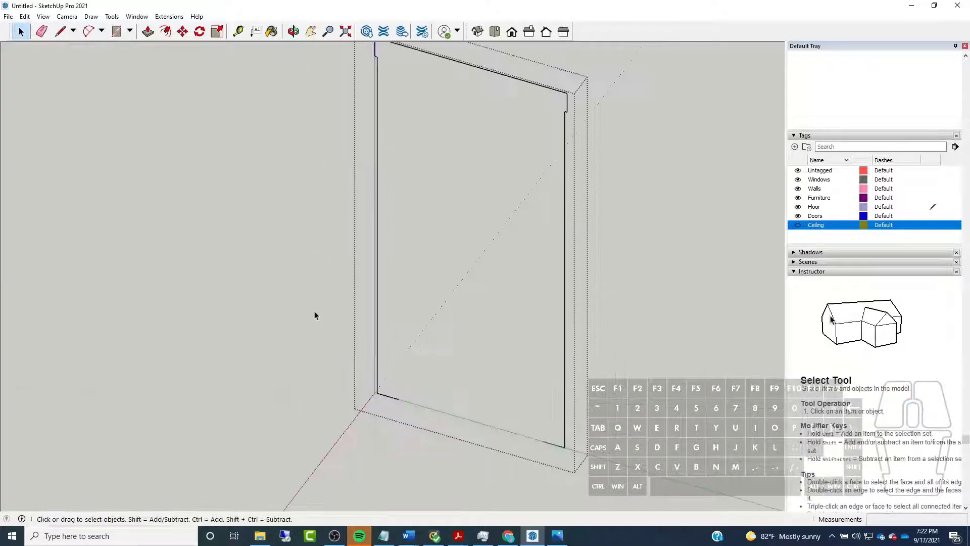
Draw the casing's inner edges 6' 8" up, across the door head, and 6' 8" down to close the casing face
{"action": "left_click", "coordinate": [63, 32]}
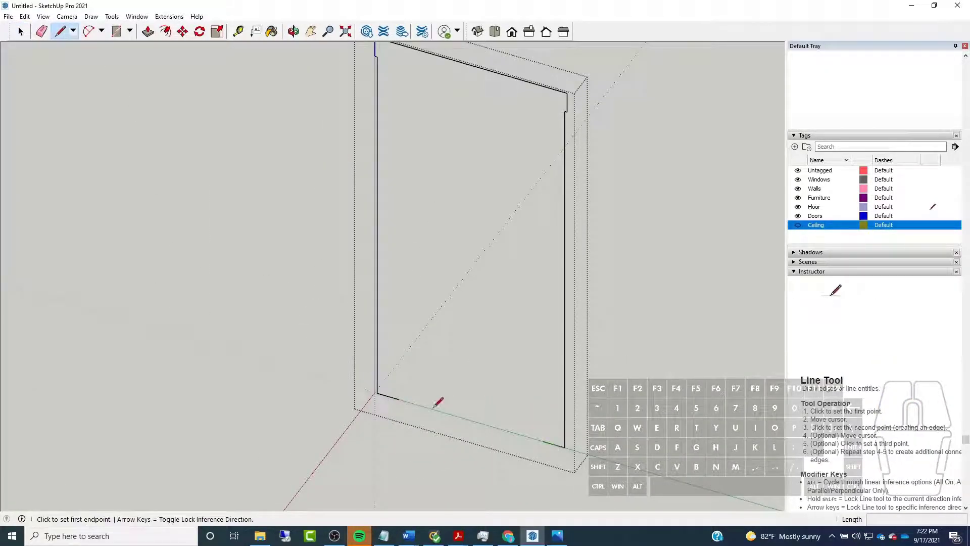
{"action": "left_click", "coordinate": [398, 398]}
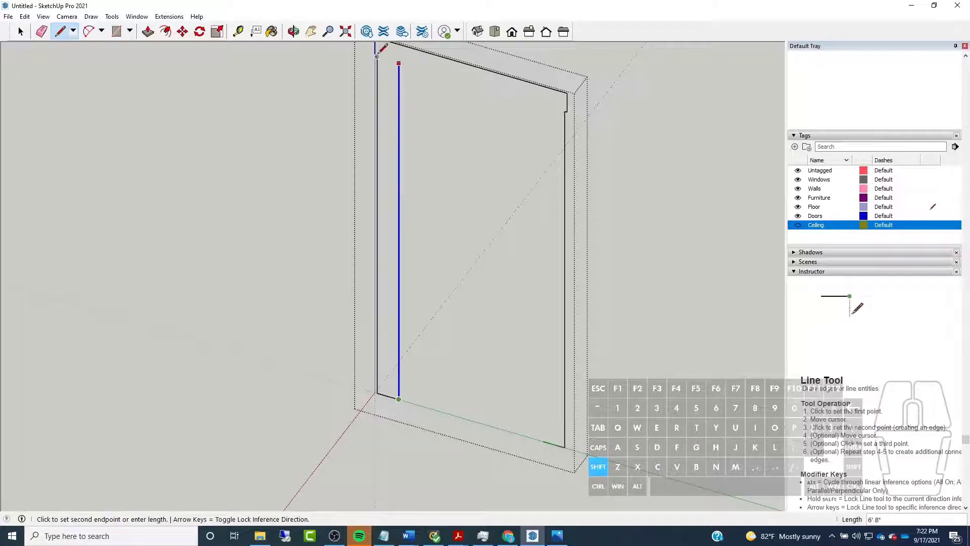
{"action": "left_click", "coordinate": [399, 63]}
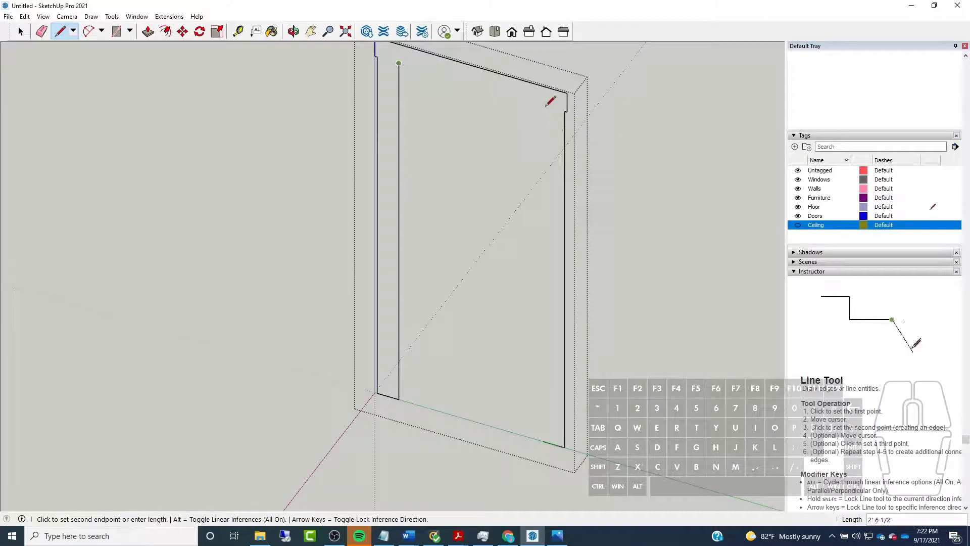
{"action": "left_click", "coordinate": [543, 440], "text": "shift"}
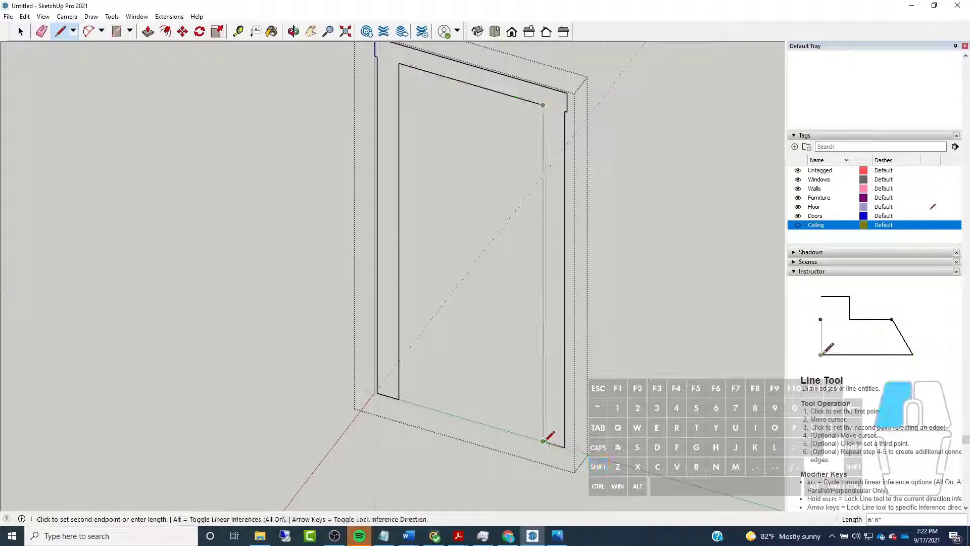
{"action": "left_click", "coordinate": [543, 440]}
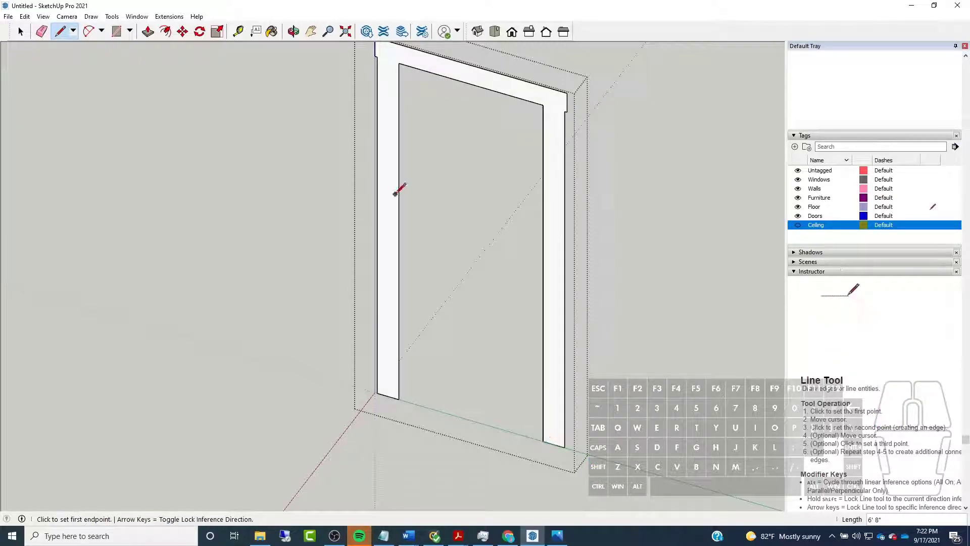
Extrude the door casing face by 3/4" with Push/Pull
{"action": "left_click", "coordinate": [147, 32]}
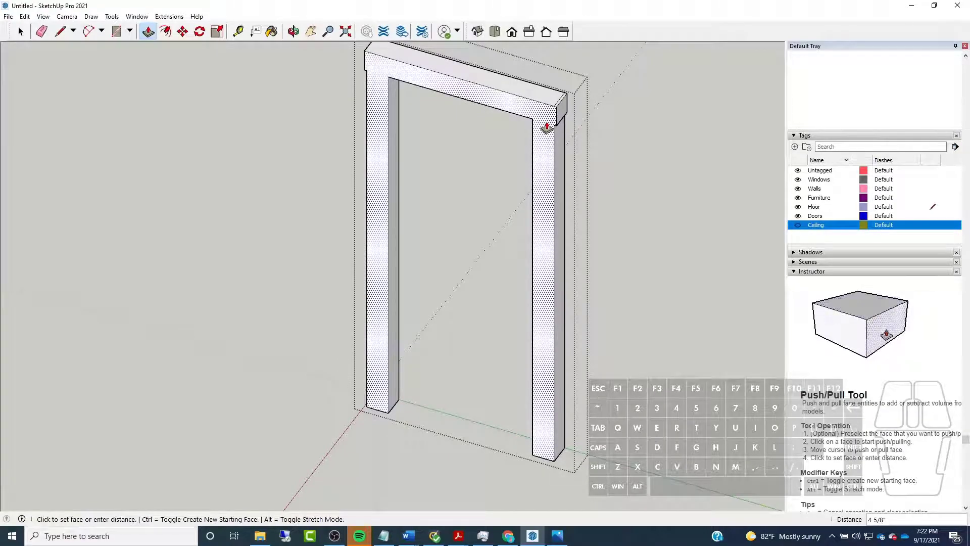
{"action": "type", "text": "3/4"}
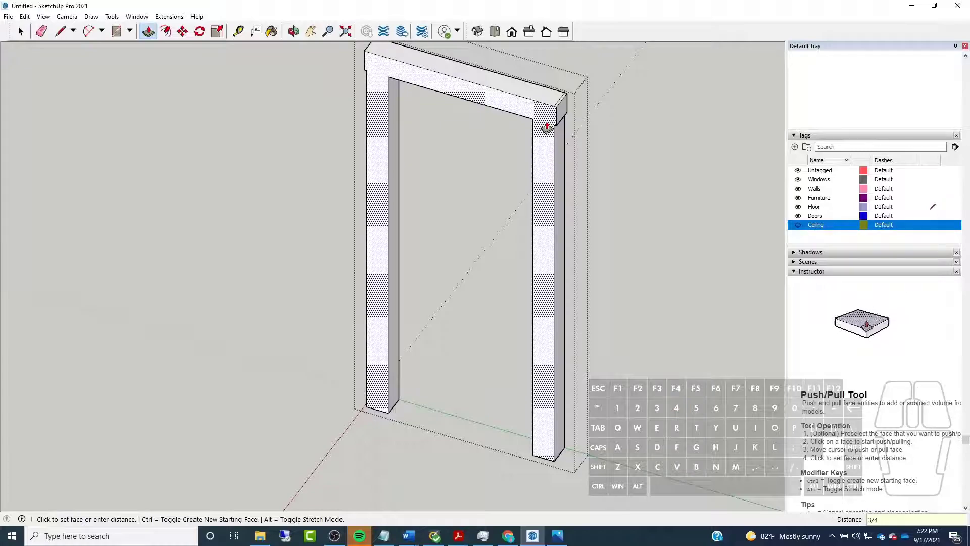
{"action": "key", "text": "Return"}
{"action": "scroll", "coordinate": [565, 108], "scroll_direction": "up", "scroll_amount": 5}
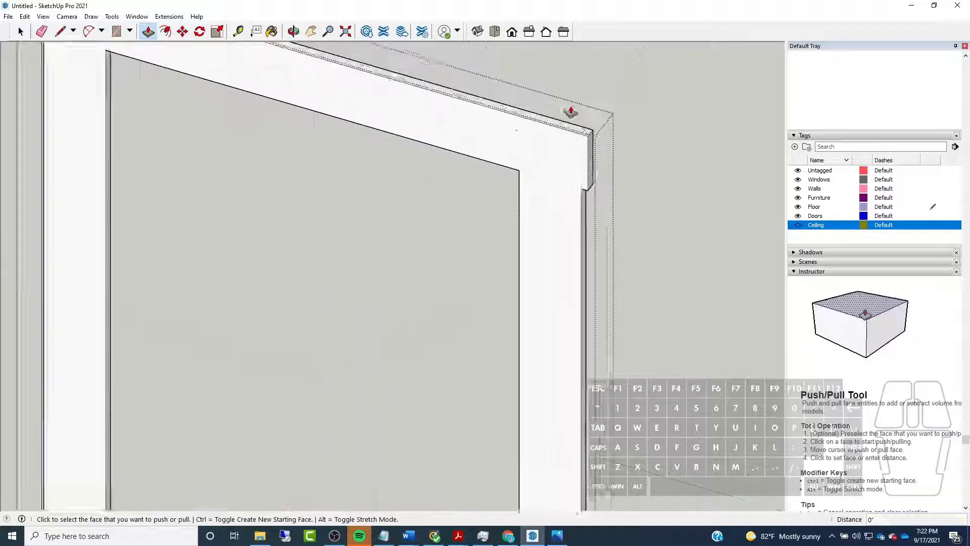
Draw a joint line between the head casing and each side casing, from the outer notch to the opening's inner corner
{"action": "left_click", "coordinate": [42, 31]}
{"action": "scroll", "coordinate": [609, 132], "scroll_direction": "up", "scroll_amount": 2}
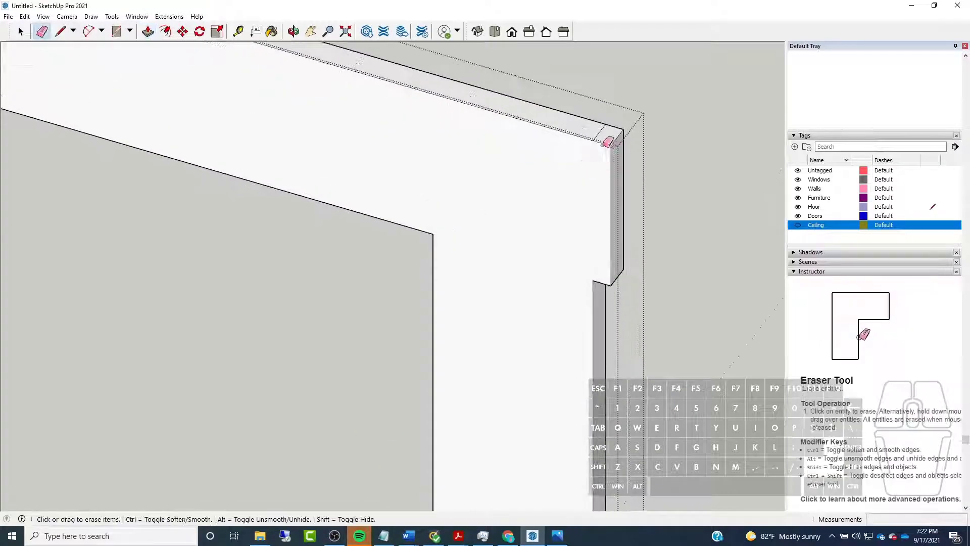
{"action": "scroll", "coordinate": [515, 156], "scroll_direction": "down", "scroll_amount": 2}
{"action": "key", "text": "l"}
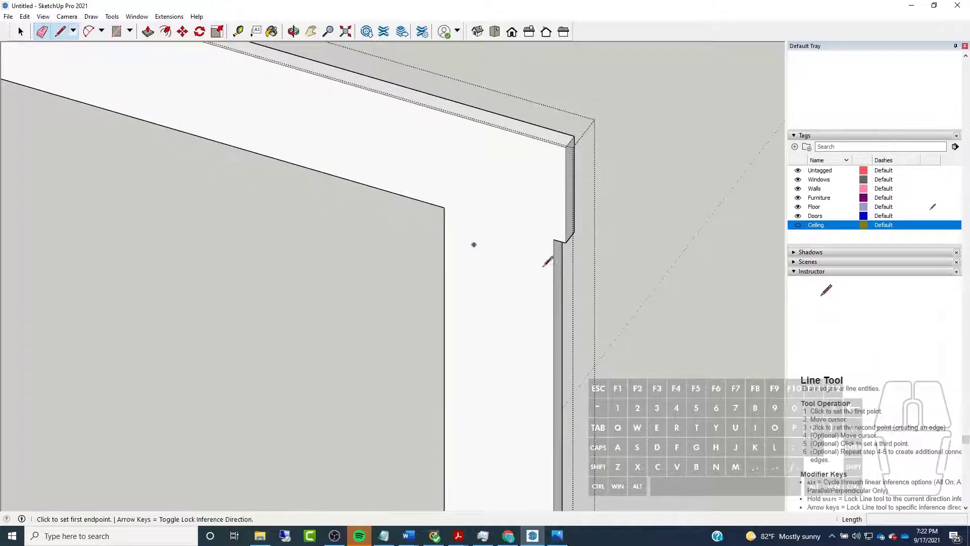
{"action": "left_click", "coordinate": [553, 239]}
{"action": "left_click", "coordinate": [445, 207]}
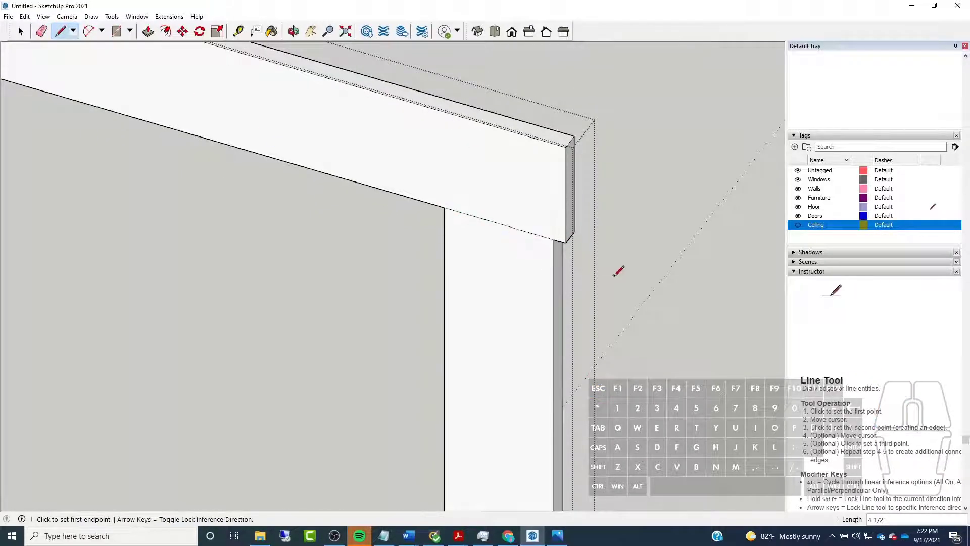
{"action": "scroll", "coordinate": [617, 271], "scroll_direction": "down", "scroll_amount": 3}
{"action": "left_click", "coordinate": [140, 131]}
{"action": "left_click", "coordinate": [196, 147]}
Leave the casing group, check its selection together with the walls, and select the door casing inside the walls group
{"action": "key", "text": "space"}
{"action": "middle_click_drag", "start_coordinate": [234, 171], "coordinate": [541, 148]}
{"action": "scroll", "coordinate": [455, 135], "scroll_direction": "down", "scroll_amount": 4}
{"action": "middle_click_drag", "start_coordinate": [444, 137], "coordinate": [394, 207]}
{"action": "scroll", "coordinate": [393, 206], "scroll_direction": "down", "scroll_amount": 3}
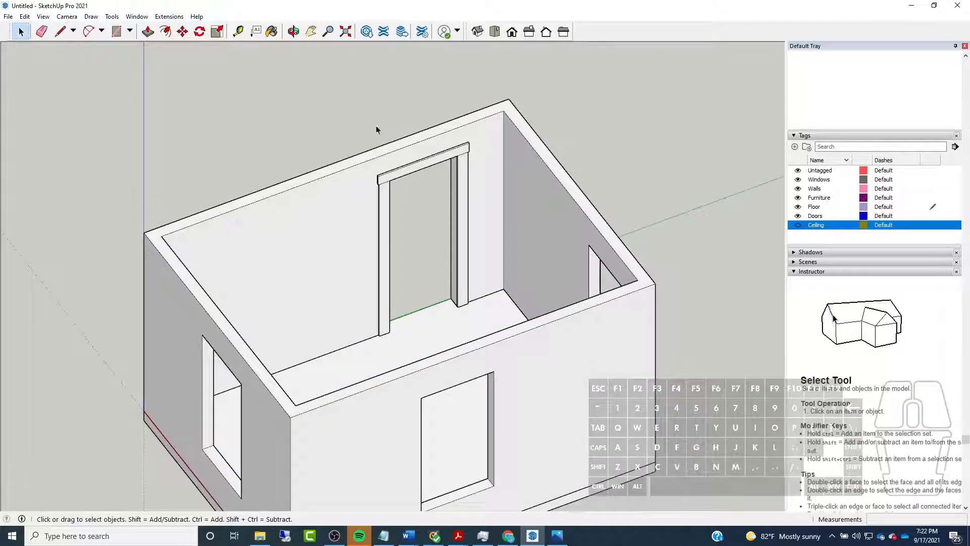
{"action": "triple_click", "coordinate": [426, 164]}
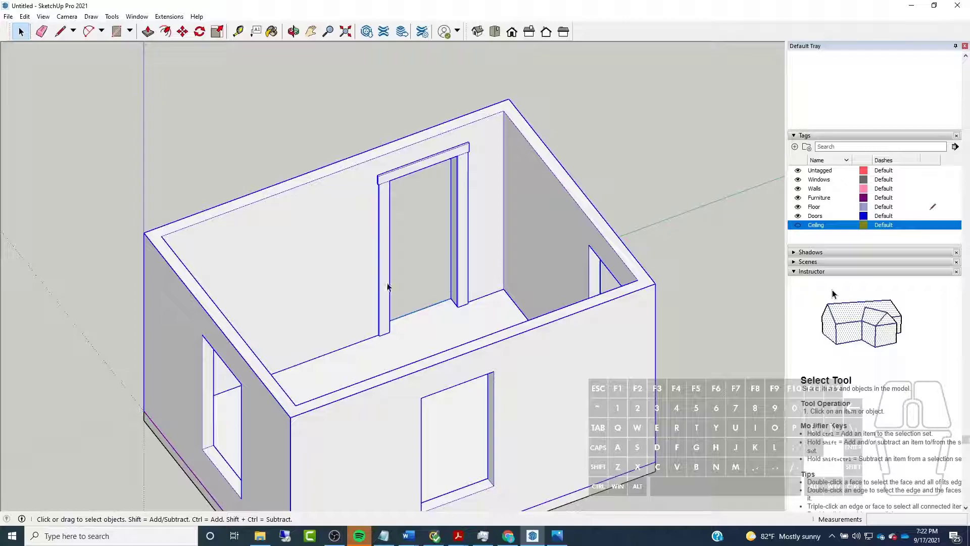
{"action": "key", "text": "ctrl+g"}
{"action": "left_click", "coordinate": [394, 178]}
{"action": "left_click", "coordinate": [324, 186]}
{"action": "left_click", "coordinate": [411, 171]}
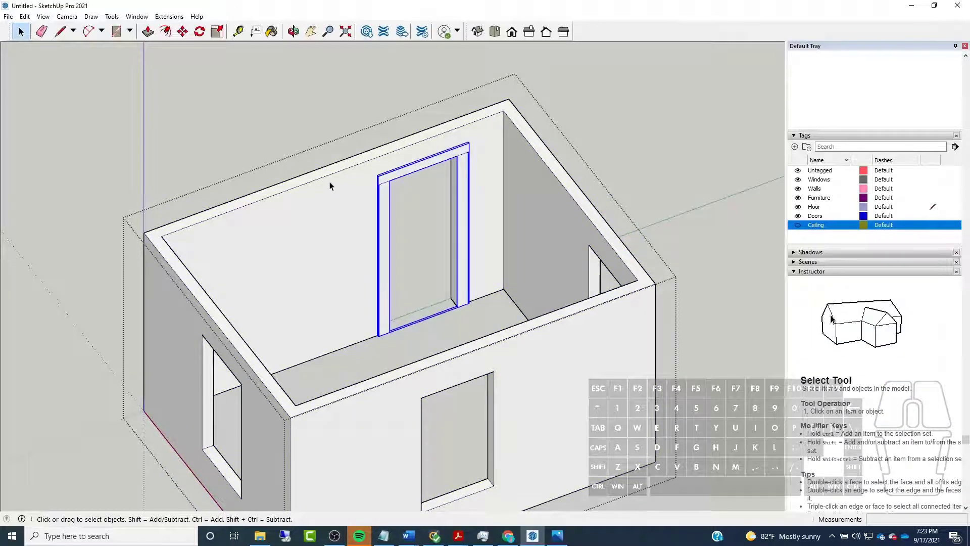
Try to move the door casing away from the doorway while inside the walls group
{"action": "scroll", "coordinate": [395, 188], "scroll_direction": "up", "scroll_amount": 3}
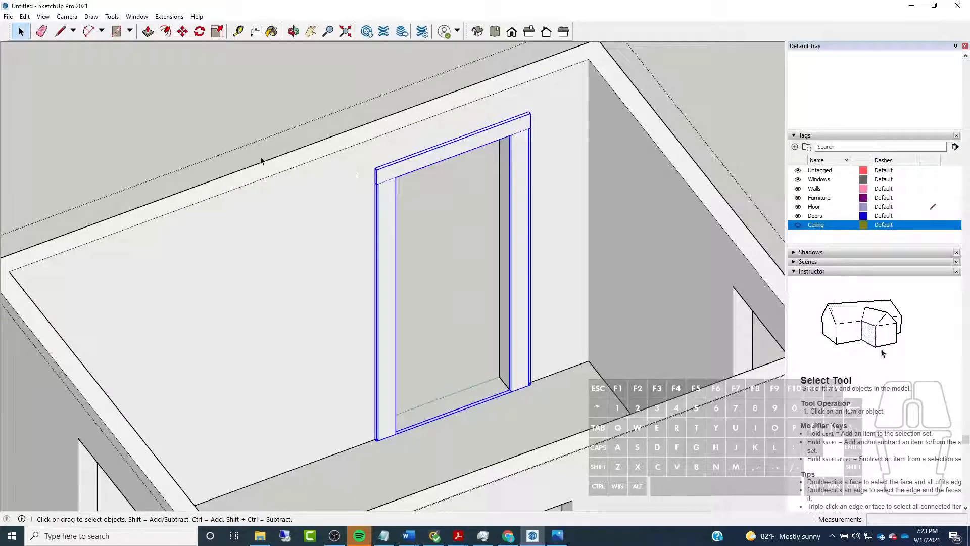
{"action": "left_click", "coordinate": [182, 31]}
{"action": "left_click", "coordinate": [371, 478]}
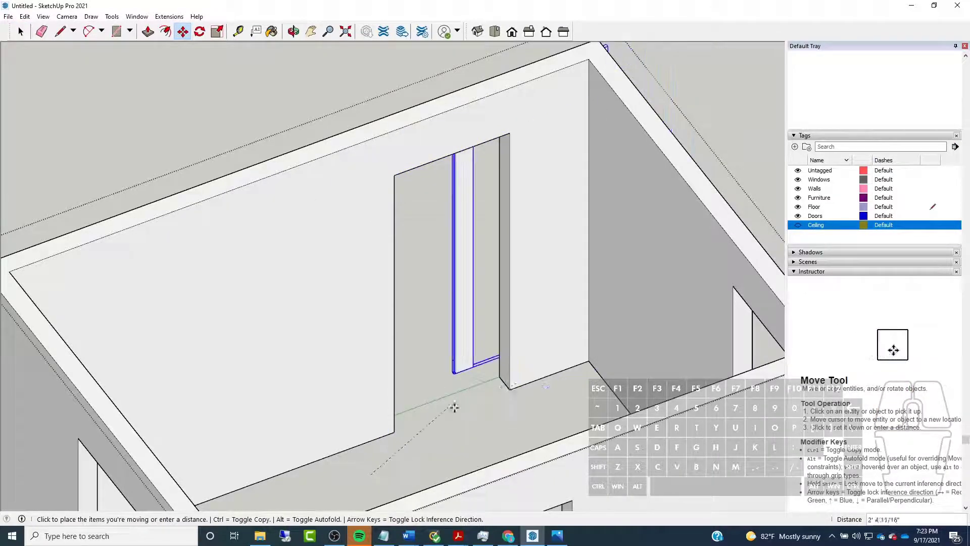
{"action": "left_click", "coordinate": [430, 337]}
{"action": "scroll", "coordinate": [416, 288], "scroll_direction": "down", "scroll_amount": 5}
{"action": "middle_click_drag", "start_coordinate": [416, 288], "coordinate": [566, 253]}
{"action": "scroll", "coordinate": [566, 253], "scroll_direction": "down", "scroll_amount": 1}
{"action": "key", "text": "Escape"}
{"action": "middle_click_drag", "start_coordinate": [586, 321], "coordinate": [729, 252]}
{"action": "scroll", "coordinate": [566, 192], "scroll_direction": "up", "scroll_amount": 2}
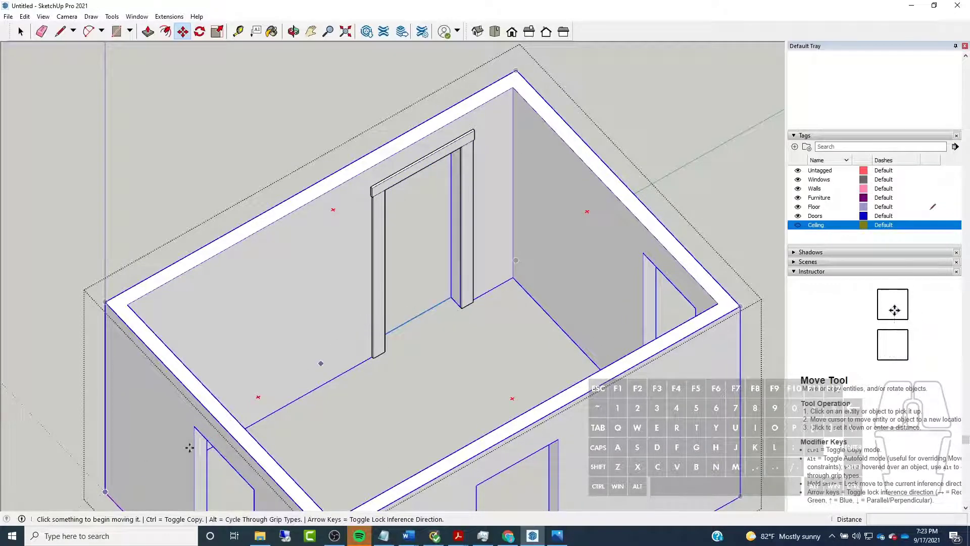
{"action": "middle_click_drag", "start_coordinate": [590, 280], "coordinate": [200, 347]}
{"action": "scroll", "coordinate": [87, 227], "scroll_direction": "down", "scroll_amount": 5}
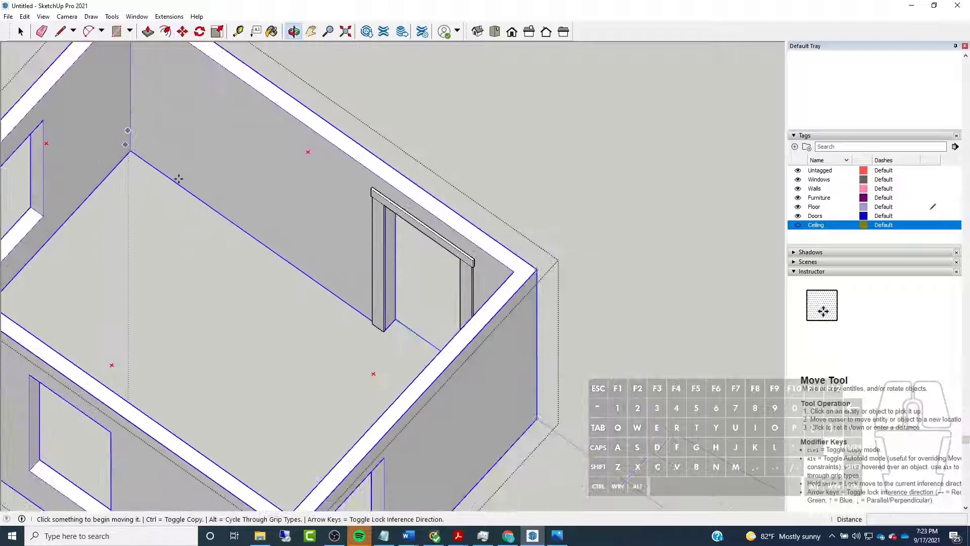
{"action": "scroll", "coordinate": [172, 264], "scroll_direction": "up", "scroll_amount": 3}
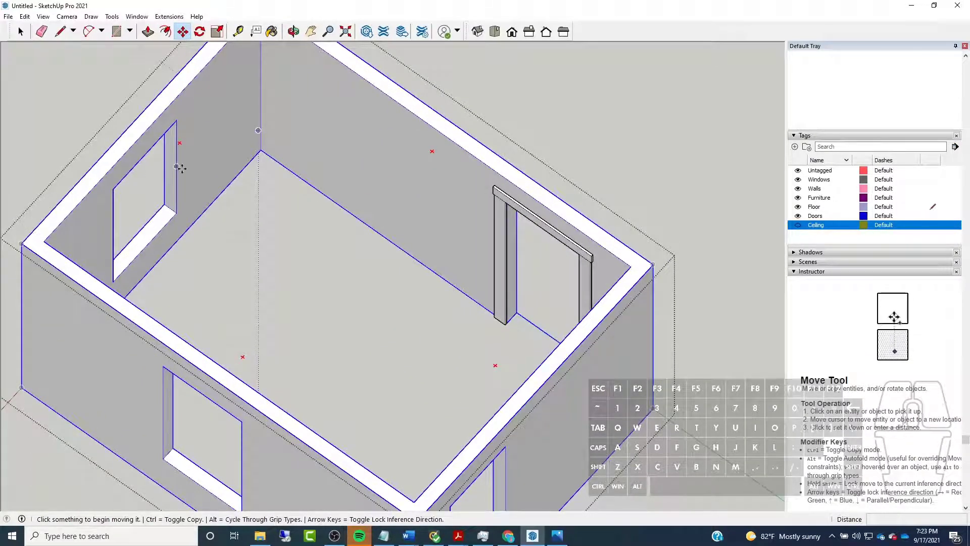
{"action": "scroll", "coordinate": [184, 334], "scroll_direction": "down", "scroll_amount": 4}
{"action": "middle_click_drag", "start_coordinate": [184, 336], "coordinate": [485, 303]}
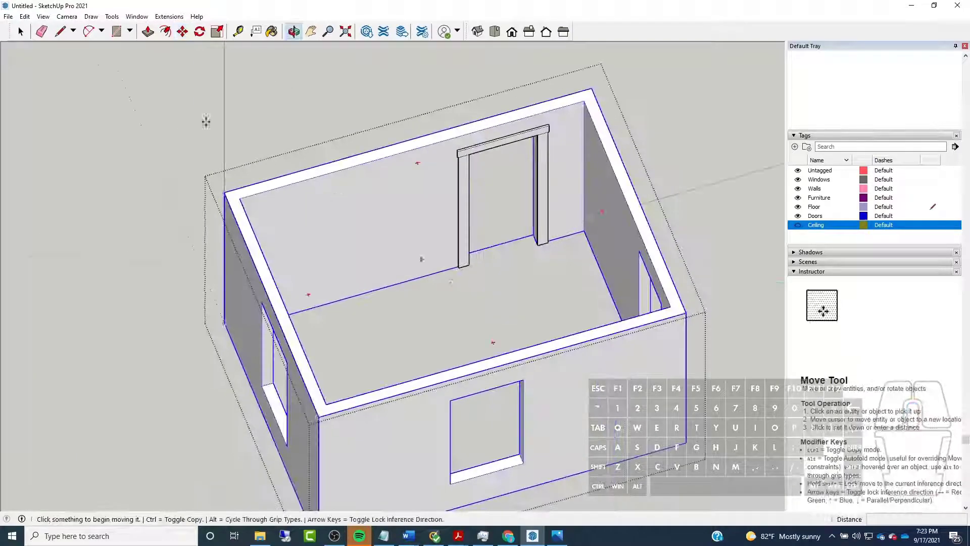
Stop moving objects, reopen the walls group, and select the door casing group inside it
{"action": "left_click", "coordinate": [21, 32]}
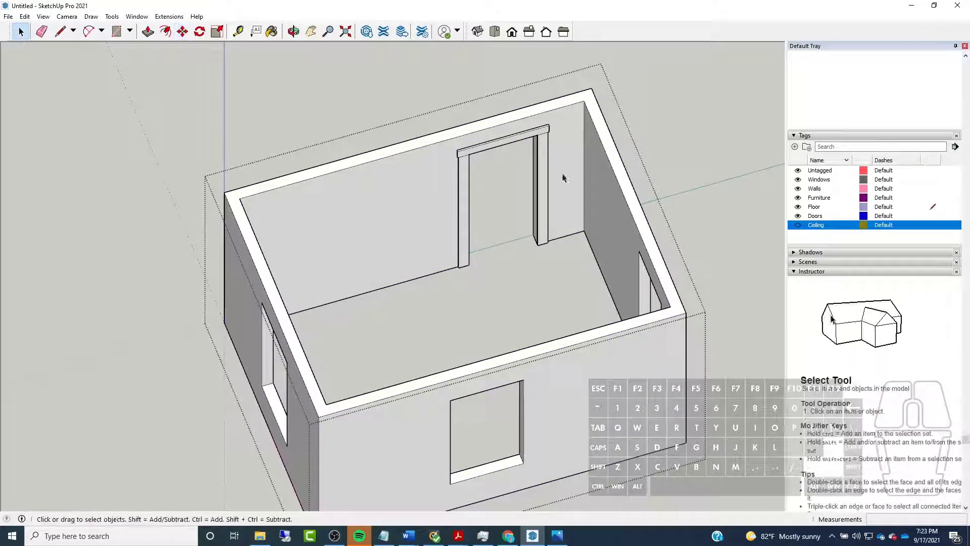
{"action": "left_click", "coordinate": [680, 130]}
{"action": "scroll", "coordinate": [556, 119], "scroll_direction": "up", "scroll_amount": 5}
{"action": "middle_click_drag", "start_coordinate": [505, 177], "coordinate": [484, 129]}
{"action": "scroll", "coordinate": [483, 129], "scroll_direction": "up", "scroll_amount": 3}
{"action": "left_click", "coordinate": [483, 129]}
{"action": "scroll", "coordinate": [328, 171], "scroll_direction": "down", "scroll_amount": 5}
{"action": "double_click", "coordinate": [235, 153]}
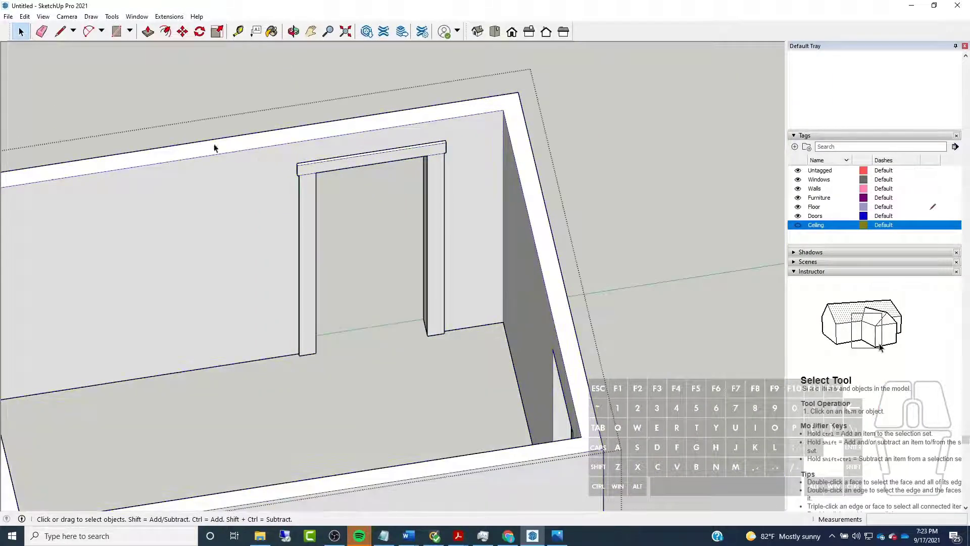
{"action": "mouse_move", "coordinate": [374, 164]}
{"action": "middle_mouse_down"}
{"action": "mouse_move", "coordinate": [340, 184]}
{"action": "mouse_move", "coordinate": [518, 124]}
{"action": "mouse_move", "coordinate": [439, 117]}
{"action": "middle_mouse_up"}
{"action": "scroll", "coordinate": [404, 164], "scroll_direction": "up", "scroll_amount": 3}
{"action": "left_click", "coordinate": [439, 131]}
{"action": "middle_click_drag", "start_coordinate": [329, 132], "coordinate": [369, 291]}
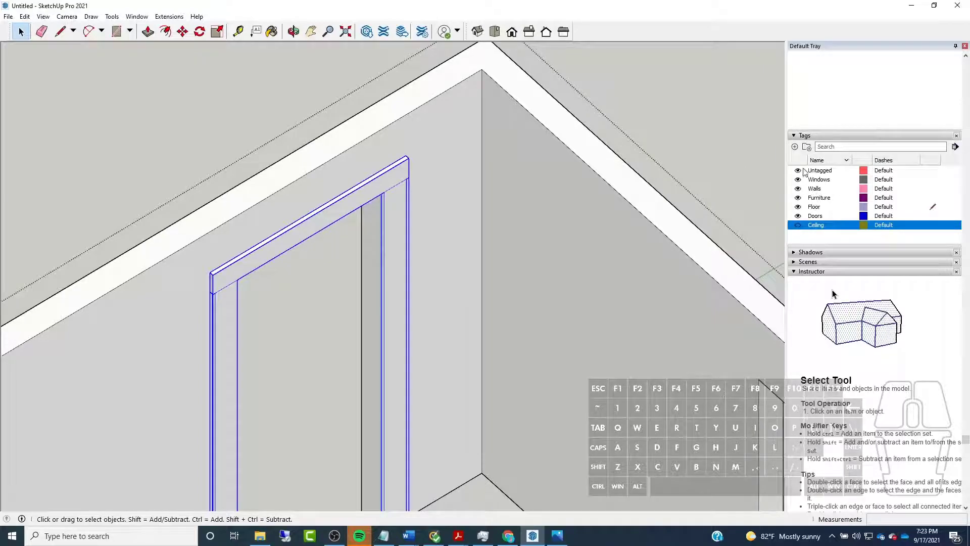
Create a new tag named "Moldings"
{"action": "left_click", "coordinate": [795, 146]}
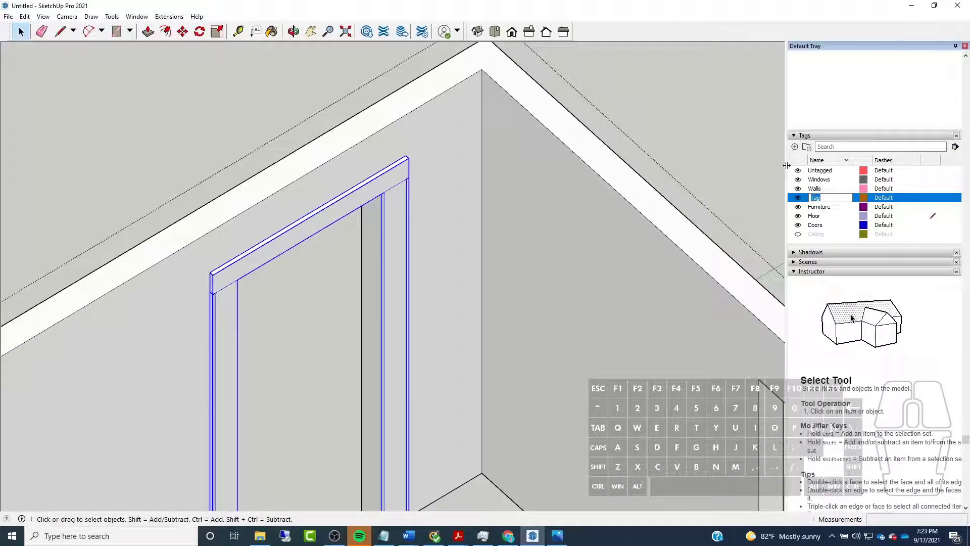
{"action": "type", "text": "Molding"}
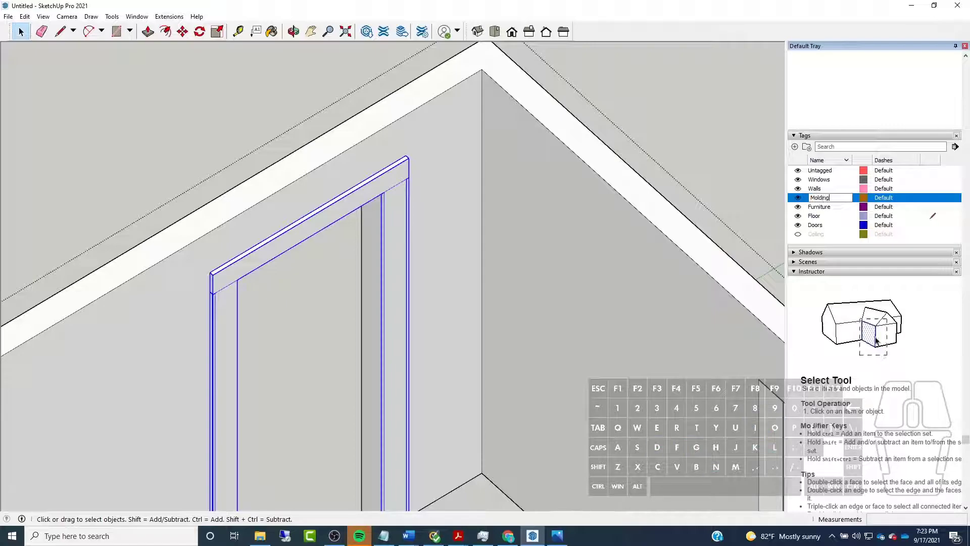
{"action": "type", "text": "s"}
{"action": "key", "text": "Return"}
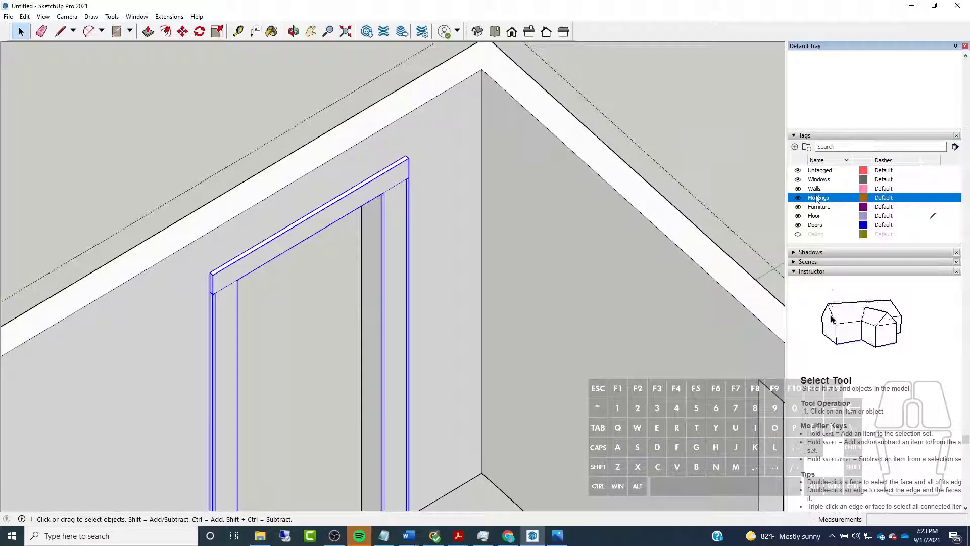
Assign the selected door casing group to the Moldings tag and leave the walls group
{"action": "scroll", "coordinate": [829, 79], "scroll_direction": "up", "scroll_amount": 5}
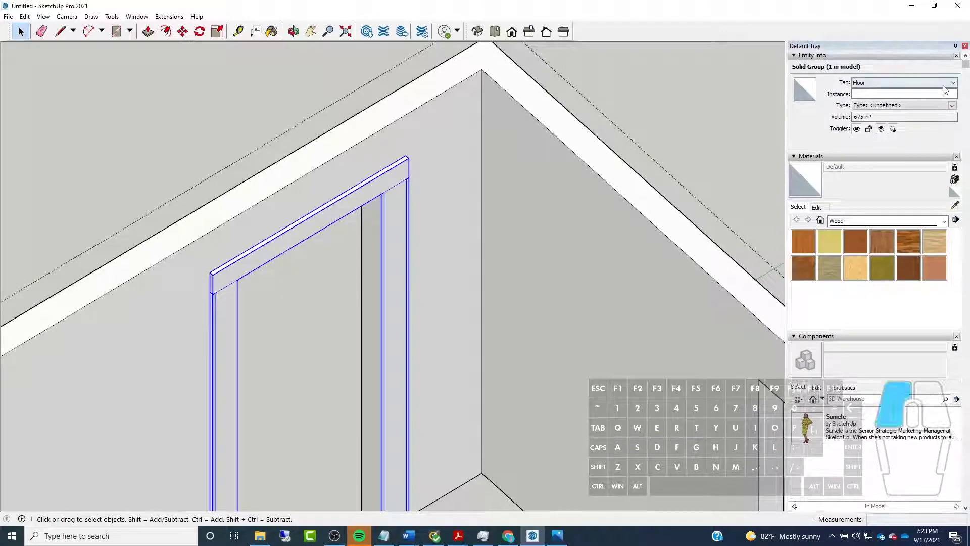
{"action": "left_click", "coordinate": [889, 82]}
{"action": "left_click", "coordinate": [883, 125]}
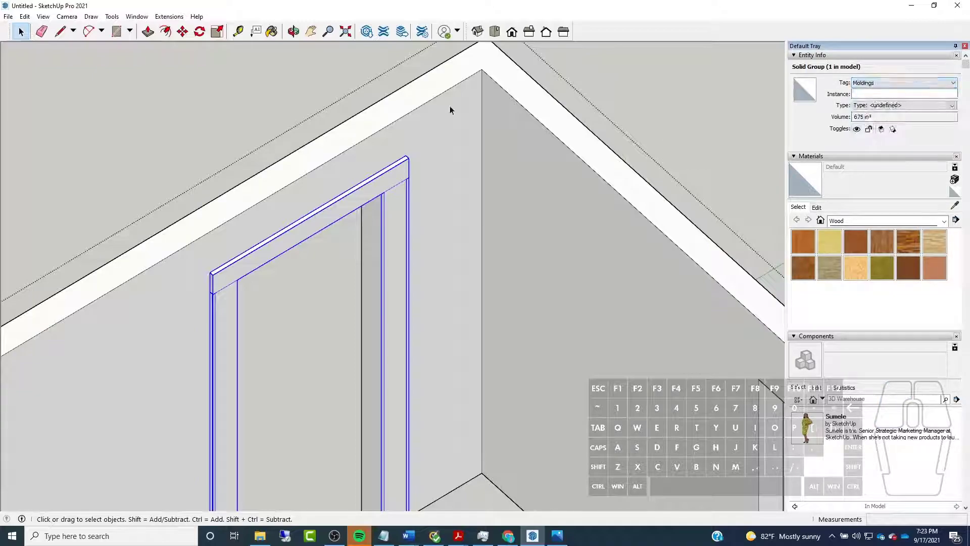
{"action": "left_click", "coordinate": [644, 73]}
{"action": "scroll", "coordinate": [530, 128], "scroll_direction": "down", "scroll_amount": 7}
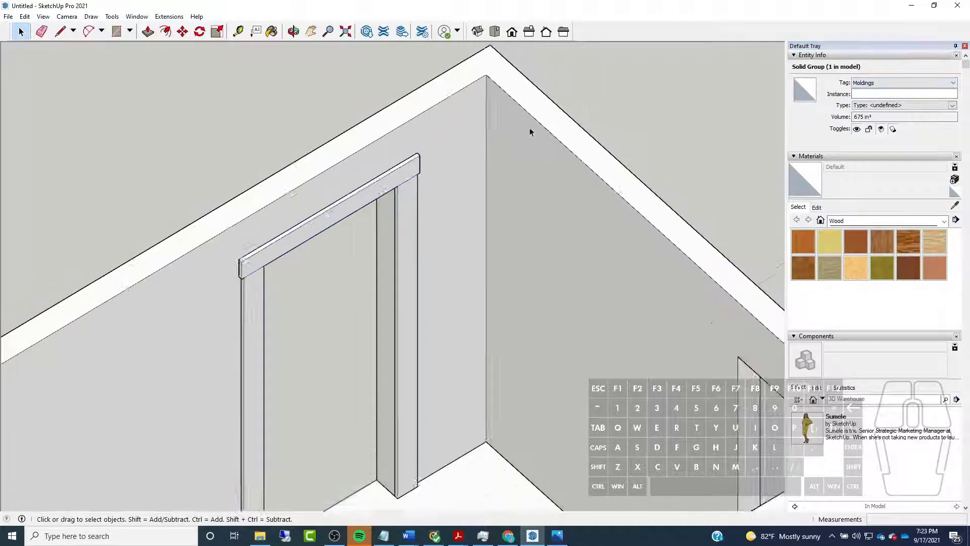
Switch the Moldings tag's visibility off and back on to check the door casing
{"action": "middle_click_drag", "start_coordinate": [250, 178], "coordinate": [353, 188]}
{"action": "scroll", "coordinate": [801, 237], "scroll_direction": "down", "scroll_amount": 10}
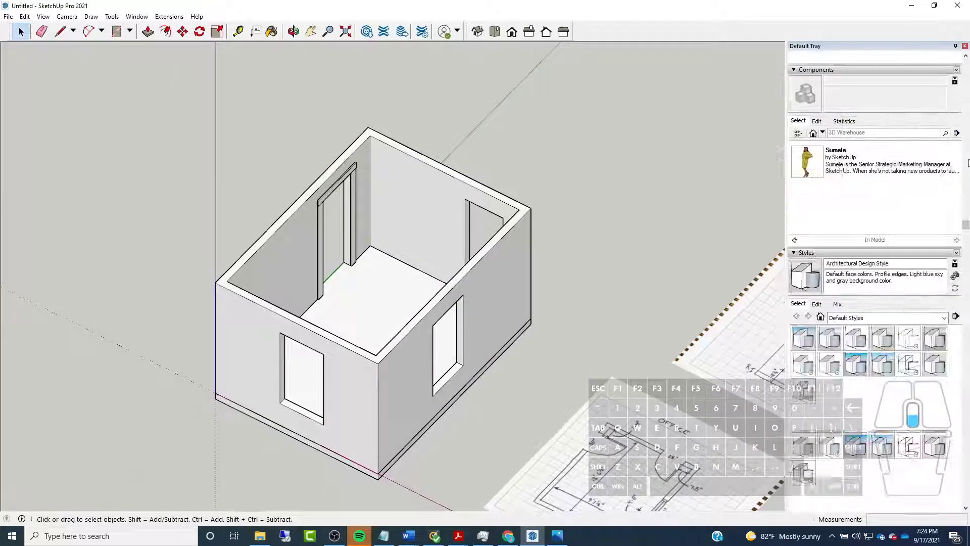
{"action": "left_click", "coordinate": [798, 234]}
{"action": "left_click", "coordinate": [799, 233]}
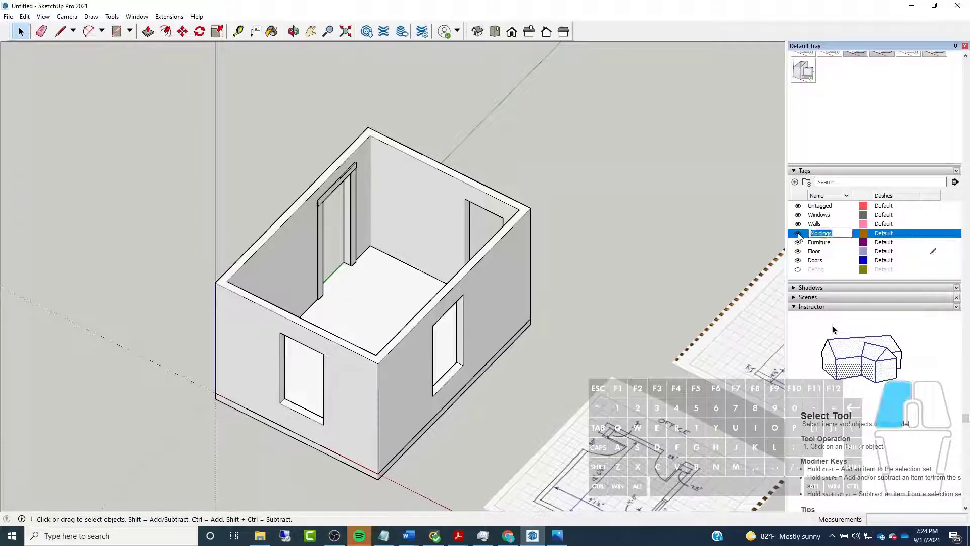
{"action": "left_click", "coordinate": [798, 234]}
{"action": "left_click", "coordinate": [798, 233]}
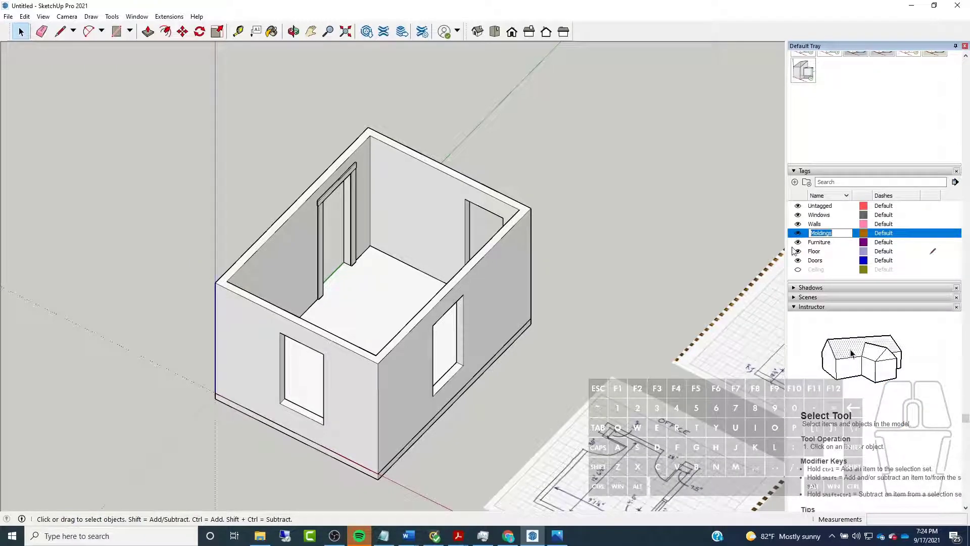
Select the walls group to check its assigned tag, and switch the Walls tag's visibility off and back on
{"action": "triple_click", "coordinate": [286, 269]}
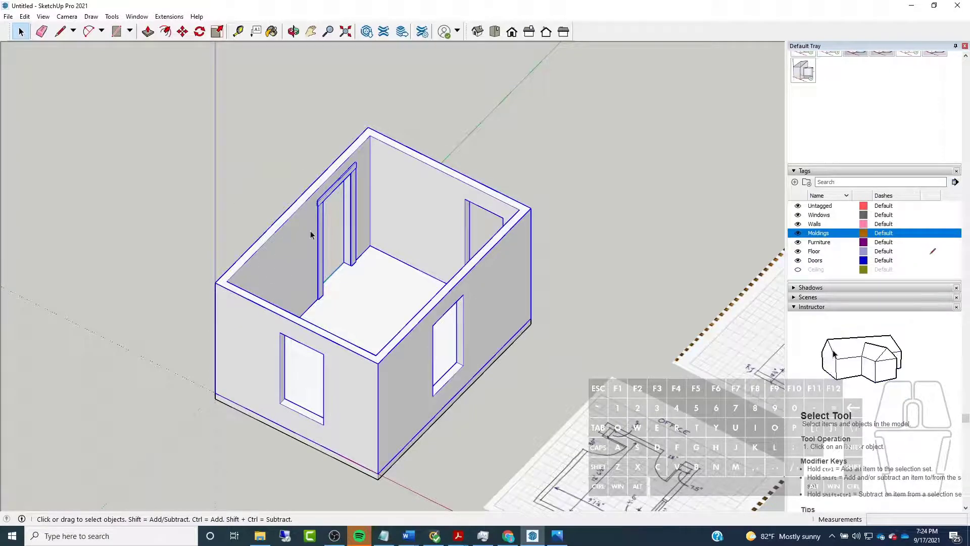
{"action": "scroll", "coordinate": [889, 101], "scroll_direction": "up", "scroll_amount": 10}
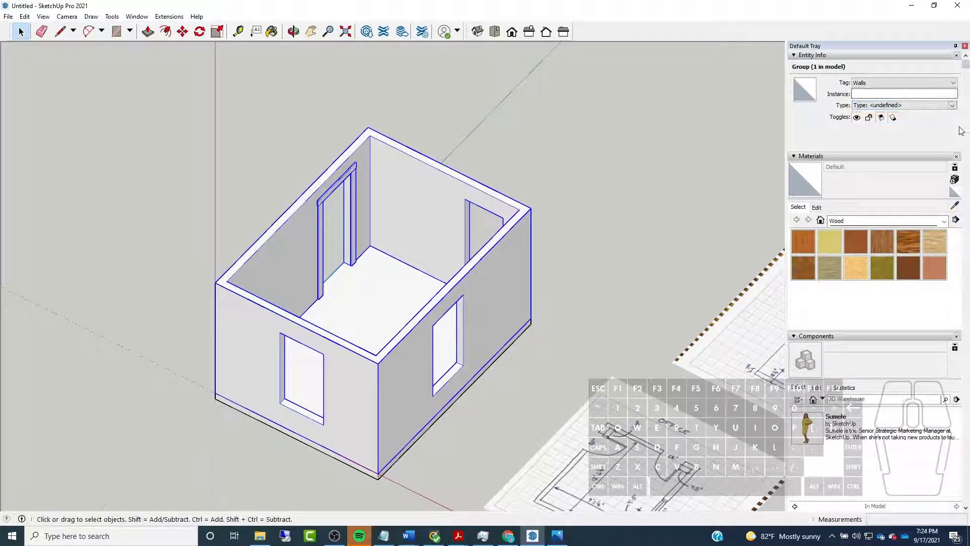
{"action": "scroll", "coordinate": [961, 131], "scroll_direction": "down", "scroll_amount": 9}
{"action": "scroll", "coordinate": [752, 328], "scroll_direction": "up", "scroll_amount": 2}
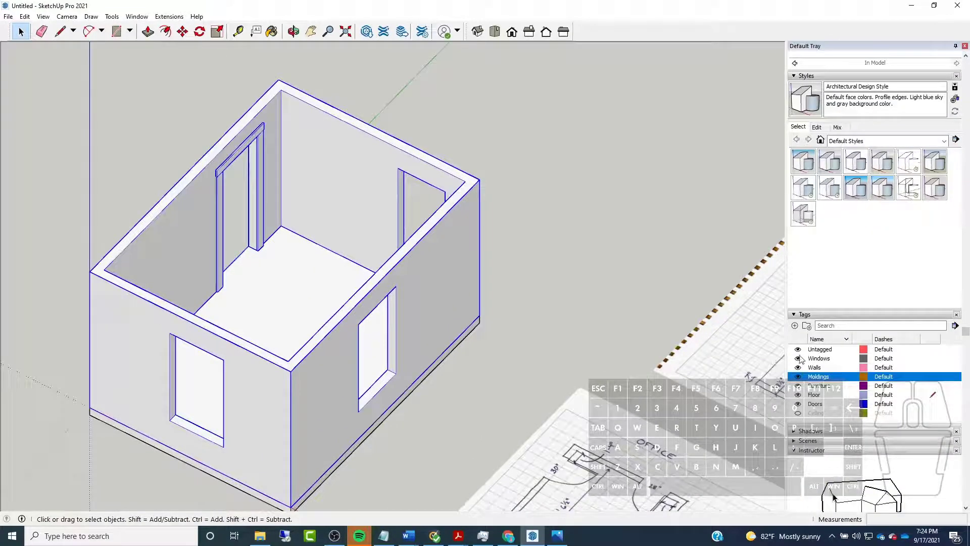
{"action": "left_click", "coordinate": [798, 369]}
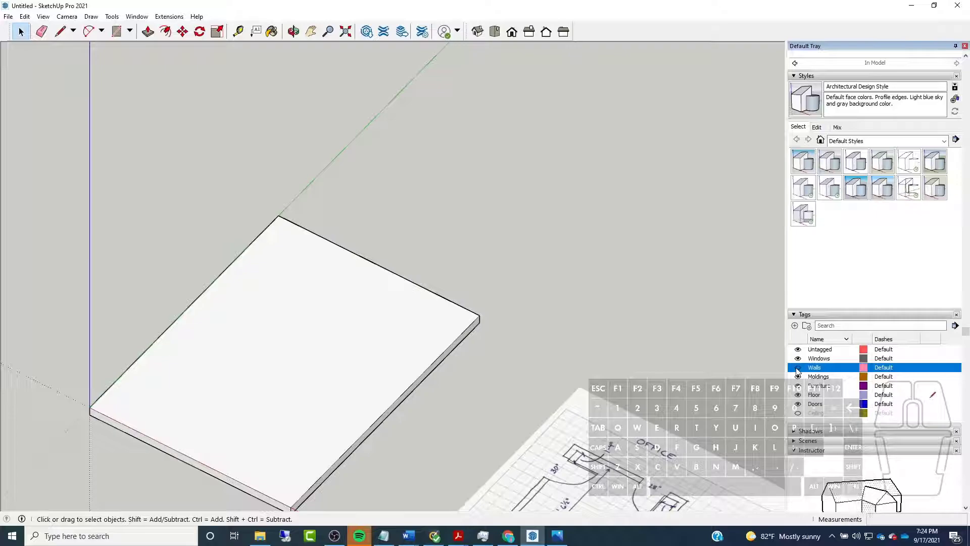
{"action": "left_click", "coordinate": [798, 369]}
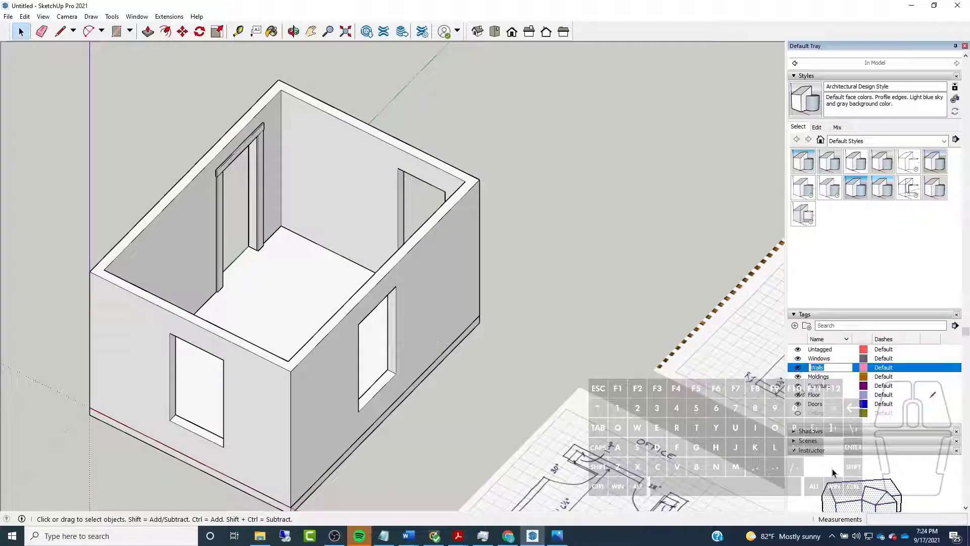
Recheck the Moldings tag by hiding and showing it again
{"action": "left_click", "coordinate": [798, 377]}
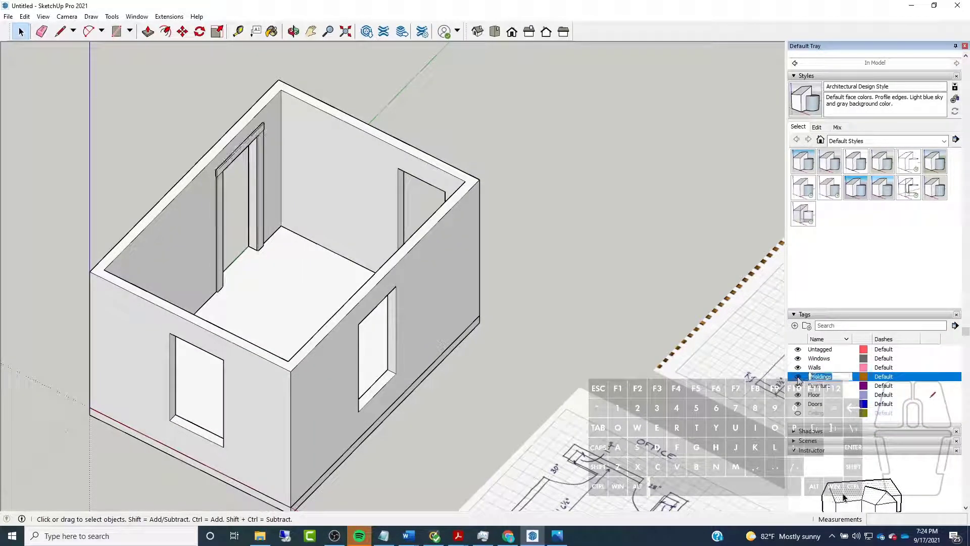
{"action": "left_click", "coordinate": [798, 377]}
{"action": "left_click", "coordinate": [798, 377]}
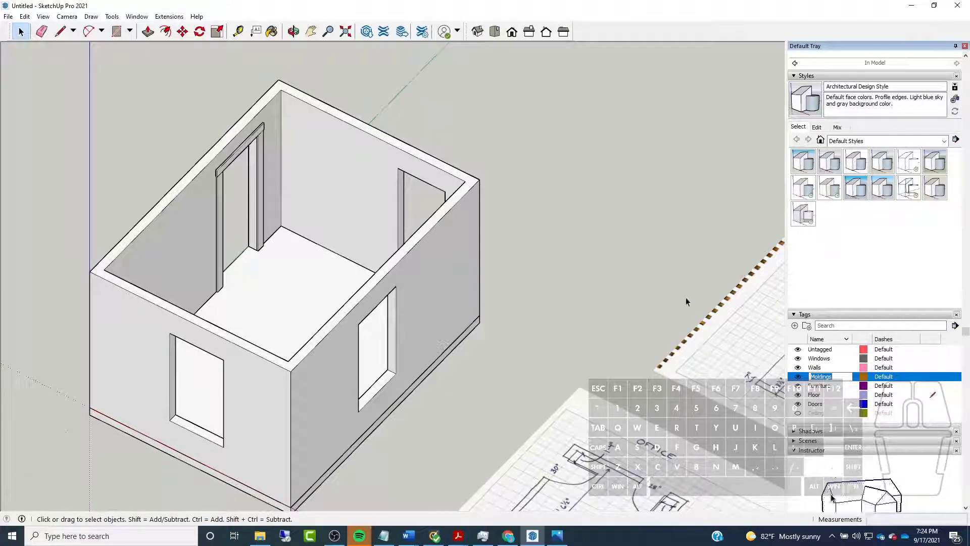
Reselect the walls group to read its tag, and toggle the Walls tag's visibility, leaving it on
{"action": "left_click", "coordinate": [591, 205]}
{"action": "left_click", "coordinate": [256, 104]}
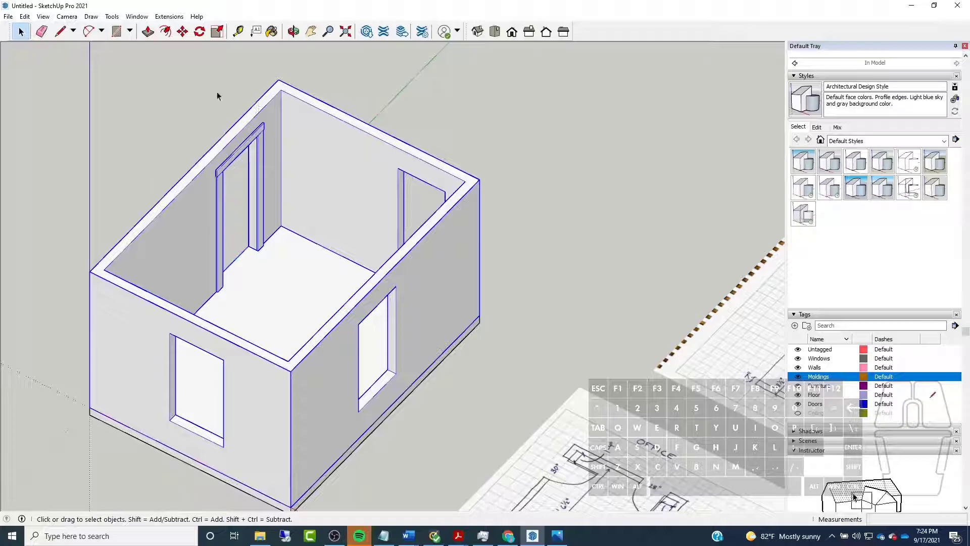
{"action": "scroll", "coordinate": [904, 102], "scroll_direction": "up", "scroll_amount": 8}
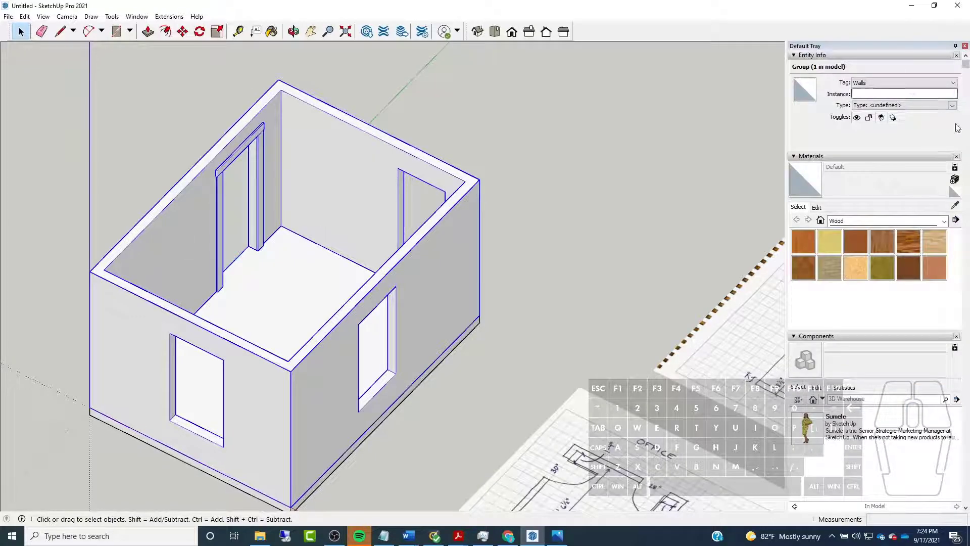
{"action": "scroll", "coordinate": [957, 128], "scroll_direction": "down", "scroll_amount": 10}
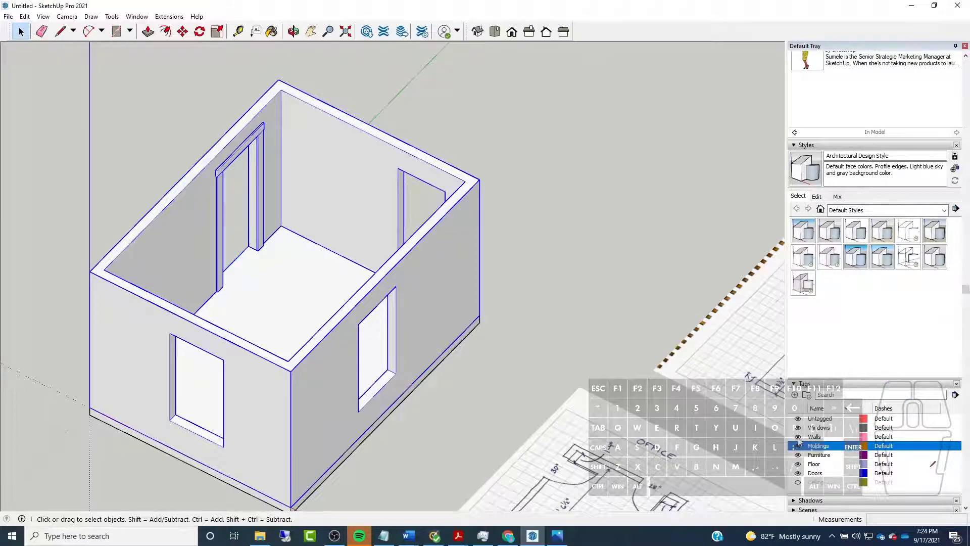
{"action": "left_click", "coordinate": [798, 438]}
{"action": "left_click", "coordinate": [798, 438]}
{"action": "left_click", "coordinate": [798, 438]}
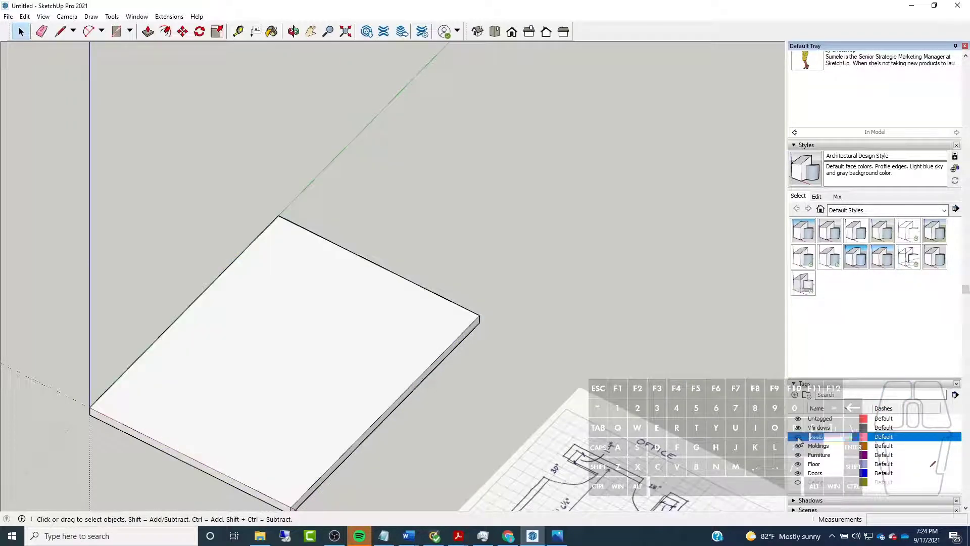
{"action": "left_click", "coordinate": [799, 438]}
Open the walls group, select the door casing nested inside it, and leave the group
{"action": "middle_click_drag", "start_coordinate": [513, 147], "coordinate": [353, 68]}
{"action": "triple_click", "coordinate": [465, 155]}
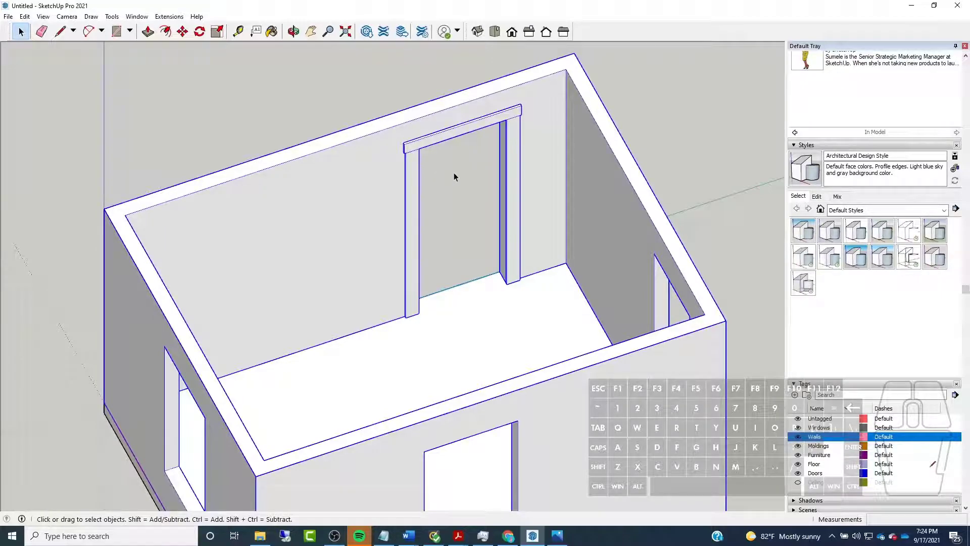
{"action": "left_click", "coordinate": [449, 134]}
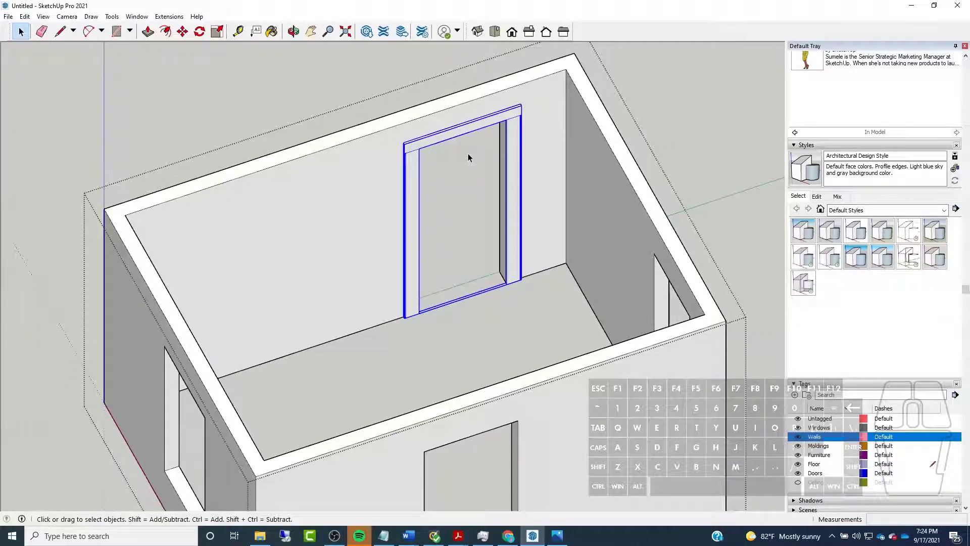
{"action": "left_click", "coordinate": [676, 136]}
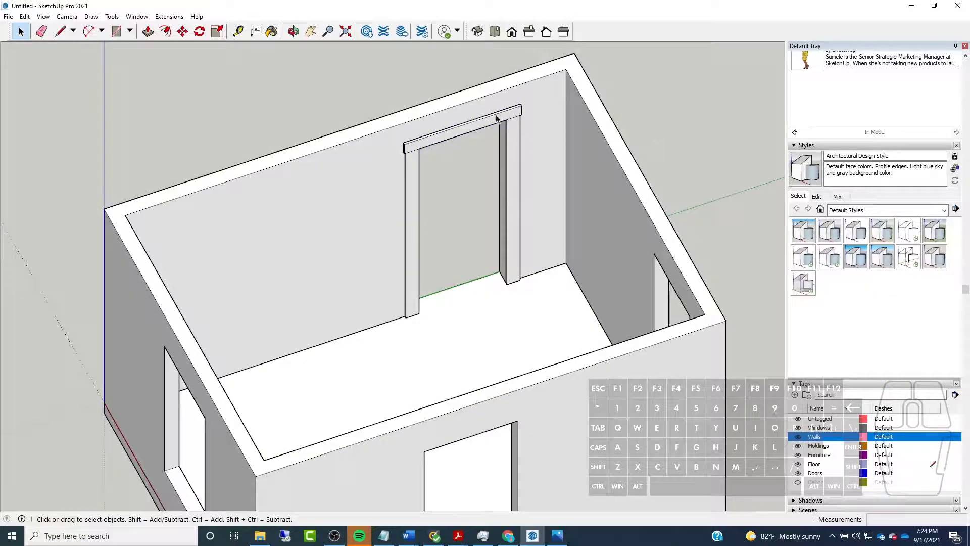
Reopen the walls group to inspect the selected door casing up close, and close the group again
{"action": "scroll", "coordinate": [496, 118], "scroll_direction": "up", "scroll_amount": 4}
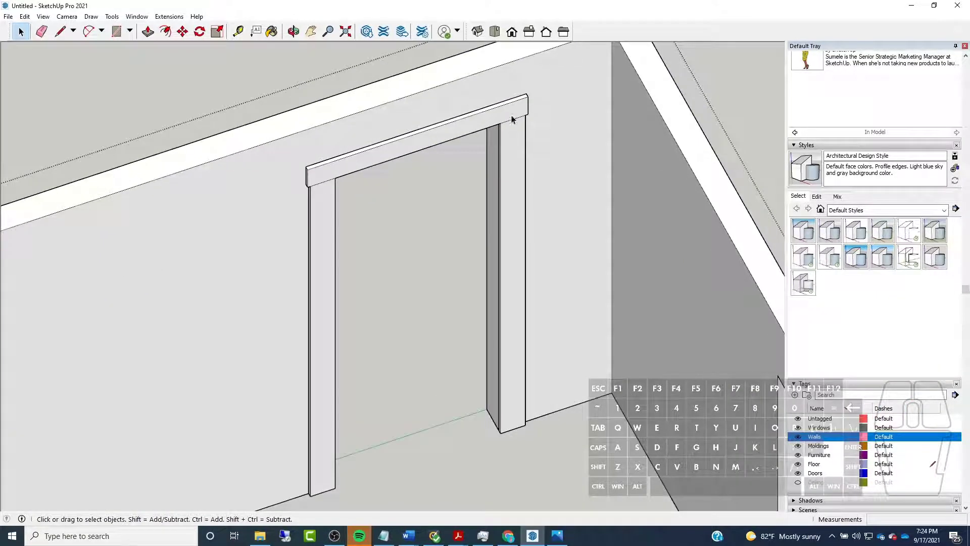
{"action": "left_click", "coordinate": [499, 133]}
{"action": "middle_click_drag", "start_coordinate": [605, 143], "coordinate": [600, 184]}
{"action": "scroll", "coordinate": [544, 189], "scroll_direction": "up", "scroll_amount": 3}
{"action": "scroll", "coordinate": [544, 190], "scroll_direction": "down", "scroll_amount": 3}
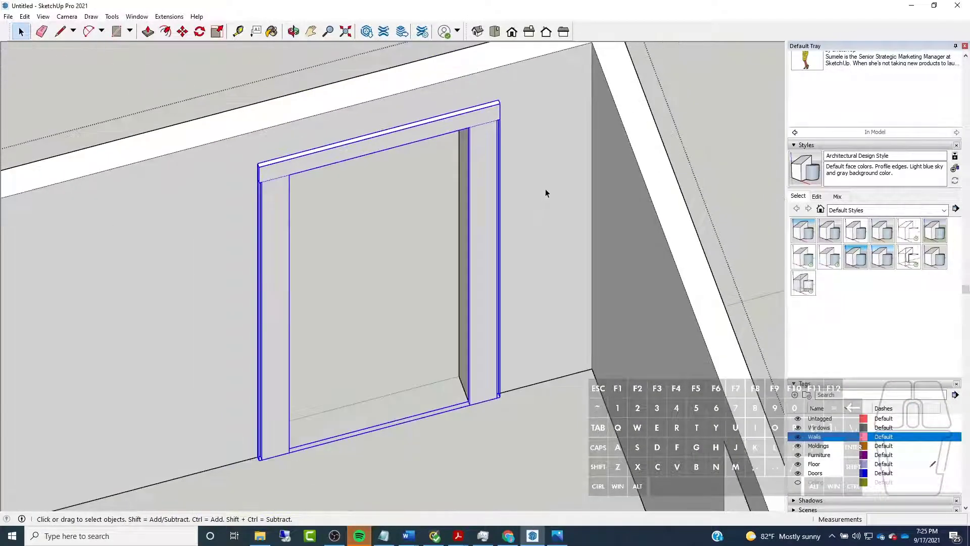
{"action": "left_click", "coordinate": [231, 103]}
{"action": "scroll", "coordinate": [524, 243], "scroll_direction": "down", "scroll_amount": 3}
{"action": "middle_click_drag", "start_coordinate": [206, 122], "coordinate": [426, 85]}
{"action": "scroll", "coordinate": [273, 156], "scroll_direction": "down", "scroll_amount": 5}
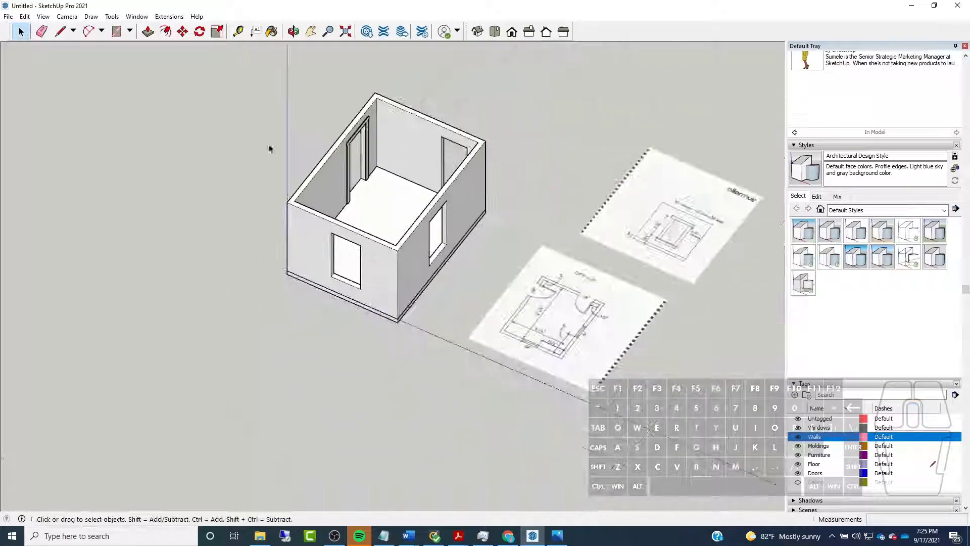
{"action": "scroll", "coordinate": [269, 159], "scroll_direction": "up", "scroll_amount": 4}
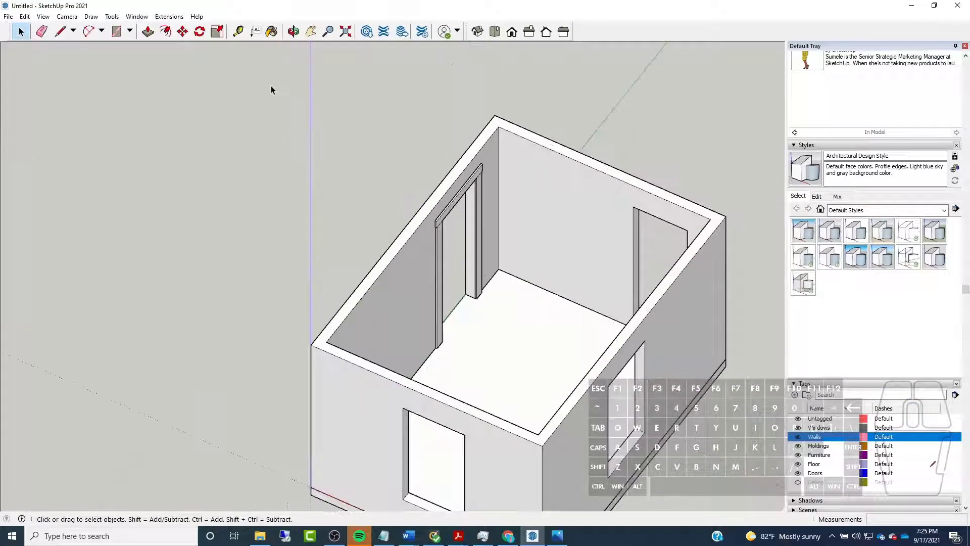
Open 3D Warehouse and search it for "five panel door"
{"action": "left_click", "coordinate": [368, 32]}
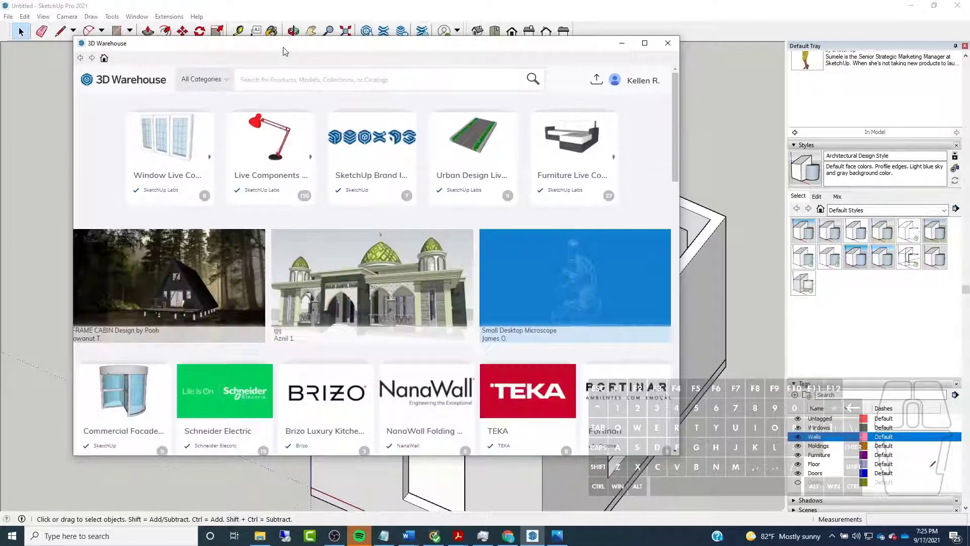
{"action": "left_click", "coordinate": [353, 79]}
{"action": "type", "text": "five pa"}
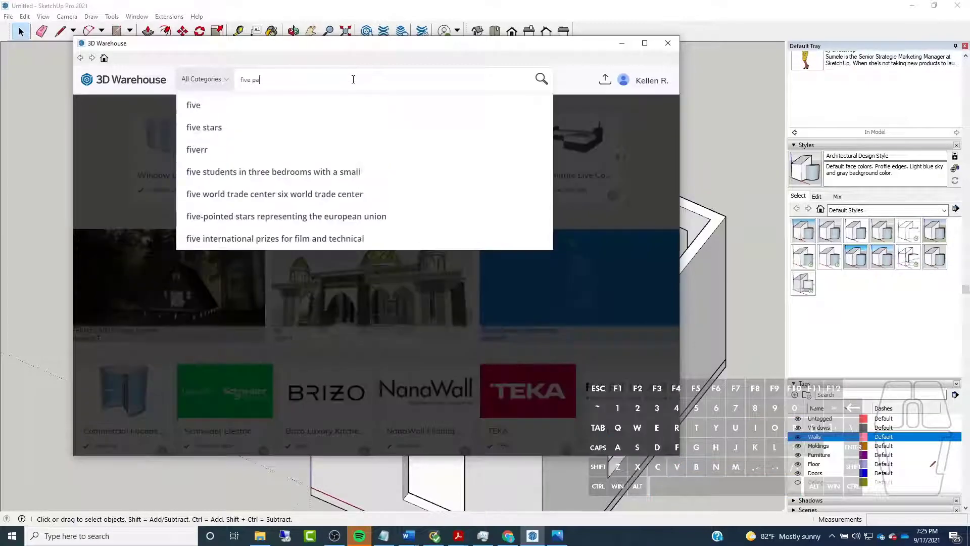
{"action": "type", "text": "nel doo"}
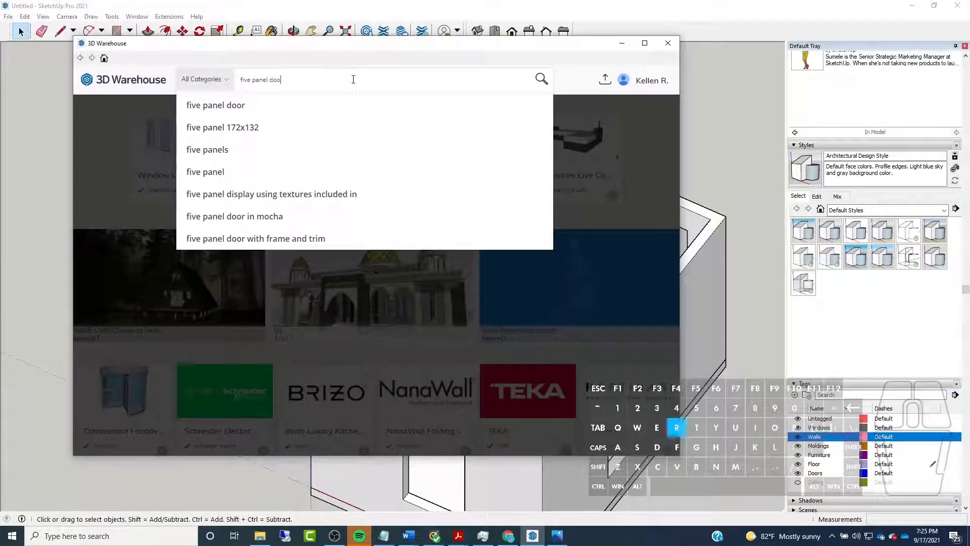
{"action": "type", "text": "r"}
{"action": "key", "text": "Return"}
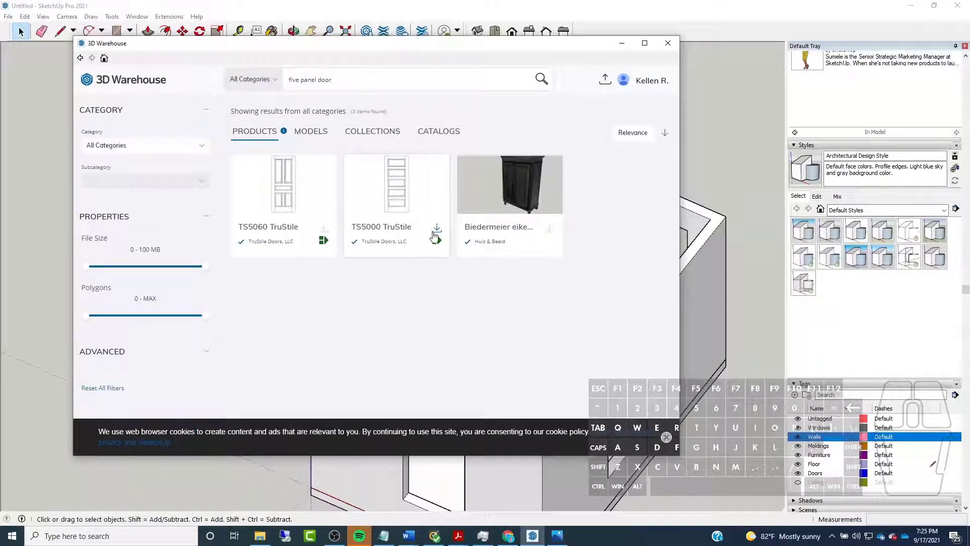
Load the TS5000 TruStile door directly into the model and place it outside the room, near the wall with the cased opening
{"action": "left_click", "coordinate": [436, 230]}
{"action": "left_click_drag", "start_coordinate": [383, 220], "coordinate": [449, 293]}
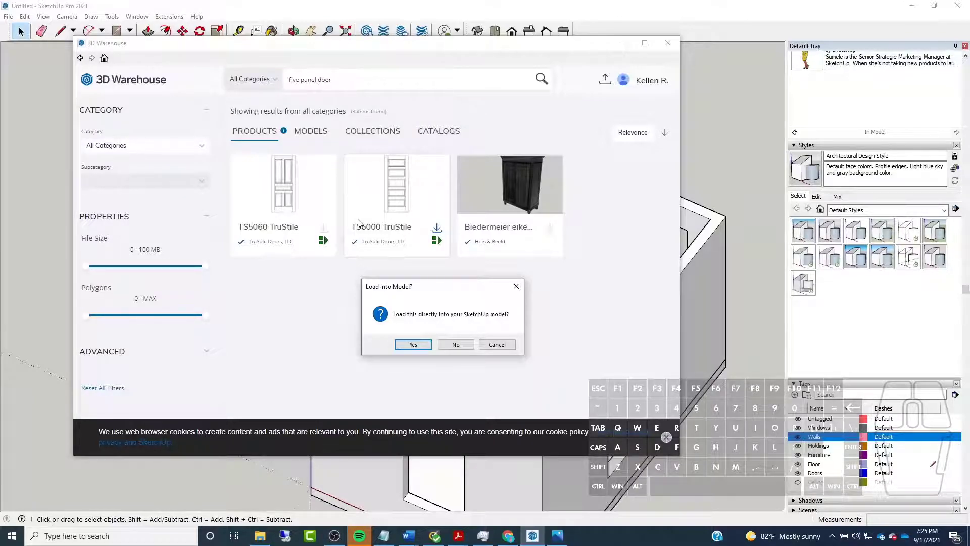
{"action": "left_click", "coordinate": [412, 344]}
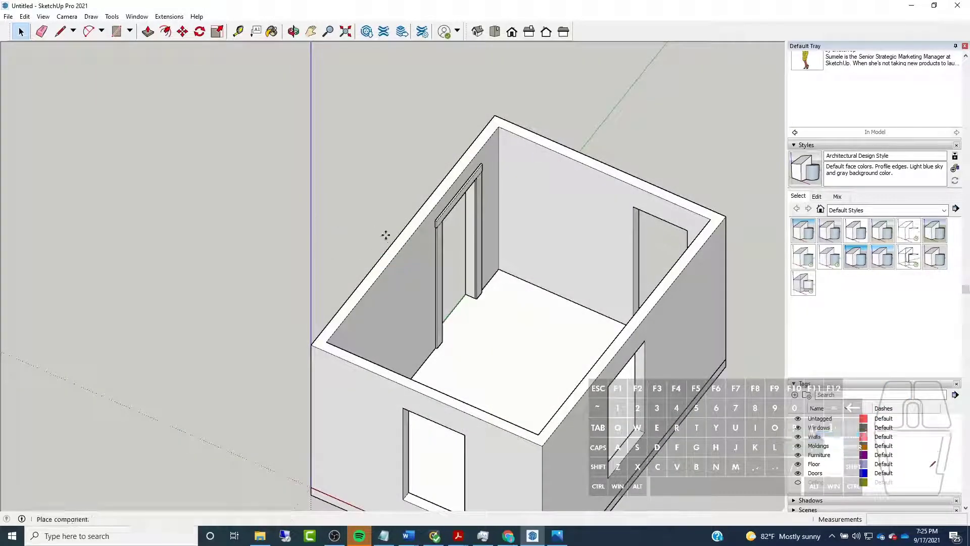
{"action": "left_click", "coordinate": [270, 241]}
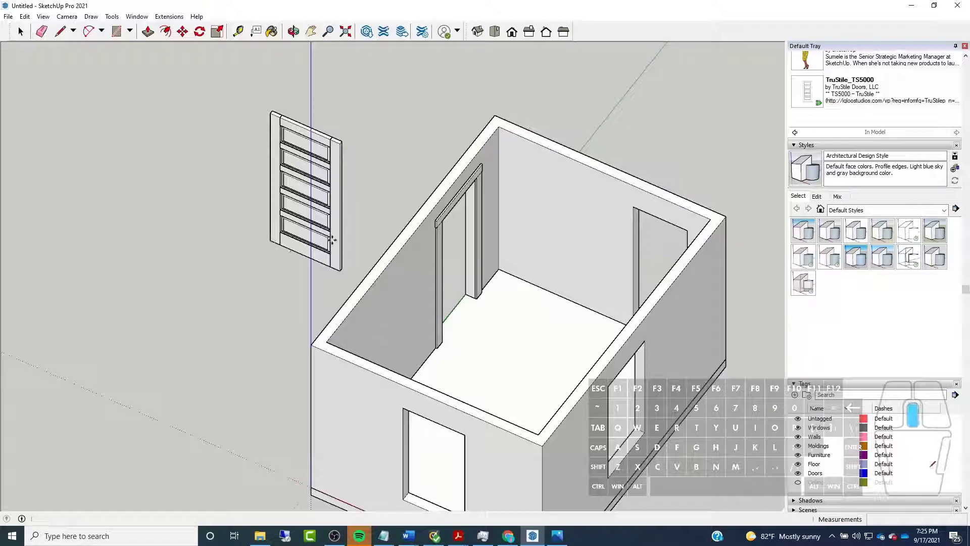
Move the door by its bottom corner and snap it to the bottom corner of the cased door opening
{"action": "key", "text": "m"}
{"action": "scroll", "coordinate": [328, 233], "scroll_direction": "up", "scroll_amount": 10}
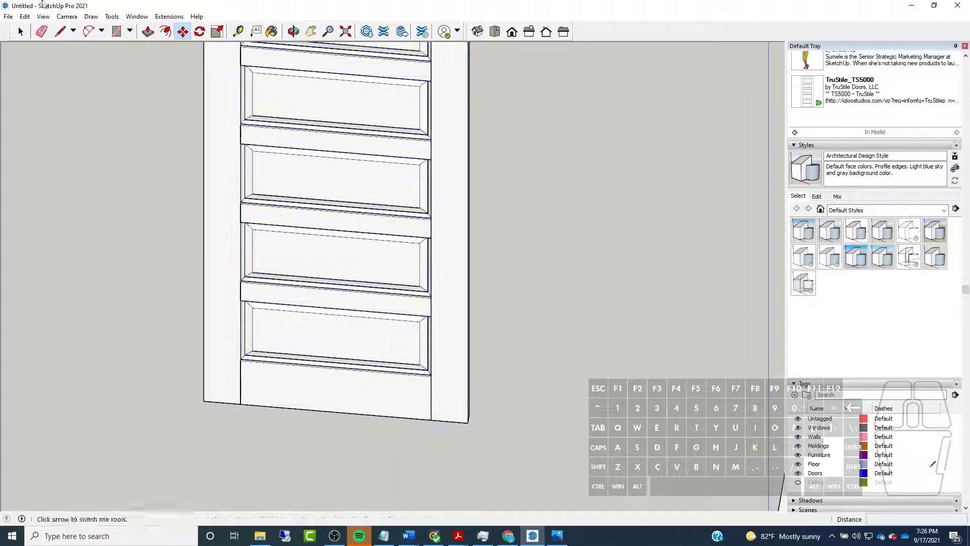
{"action": "left_click", "coordinate": [21, 32]}
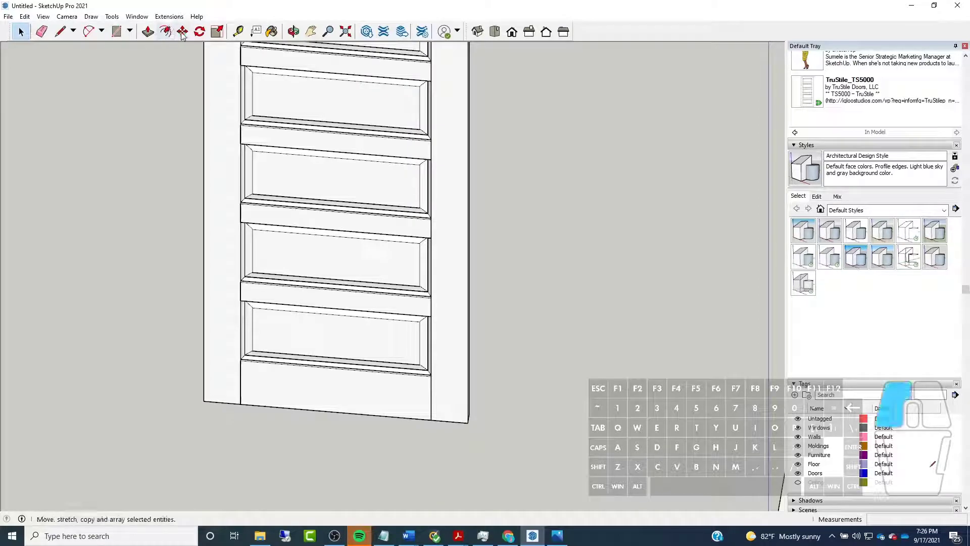
{"action": "left_click", "coordinate": [182, 32]}
{"action": "left_click", "coordinate": [205, 403]}
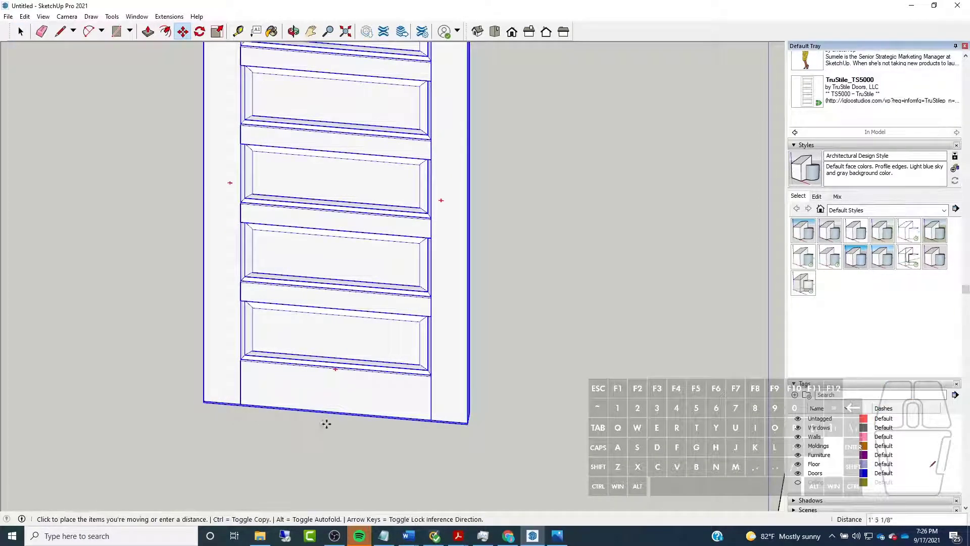
{"action": "scroll", "coordinate": [227, 374], "scroll_direction": "down", "scroll_amount": 8}
{"action": "middle_click_drag", "start_coordinate": [514, 323], "coordinate": [278, 413]}
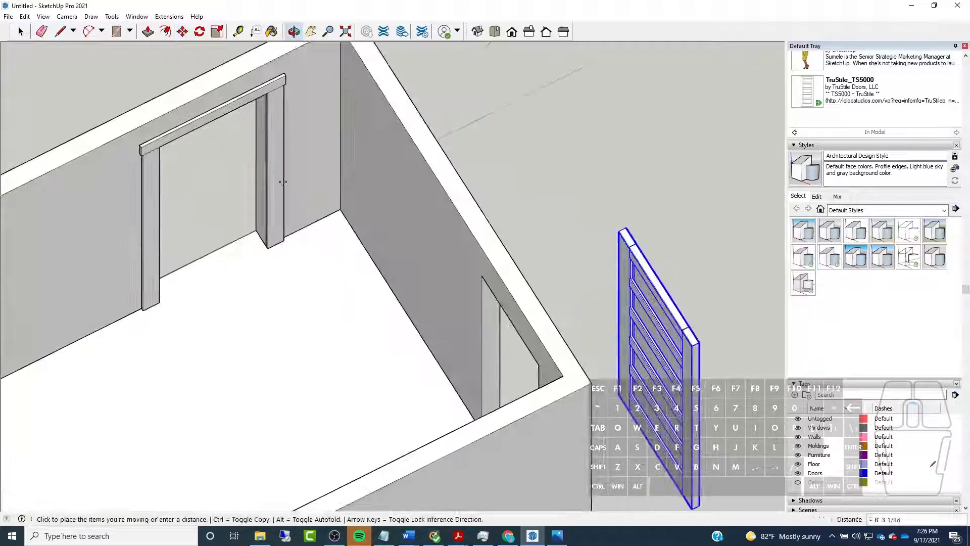
{"action": "scroll", "coordinate": [227, 318], "scroll_direction": "up", "scroll_amount": 10}
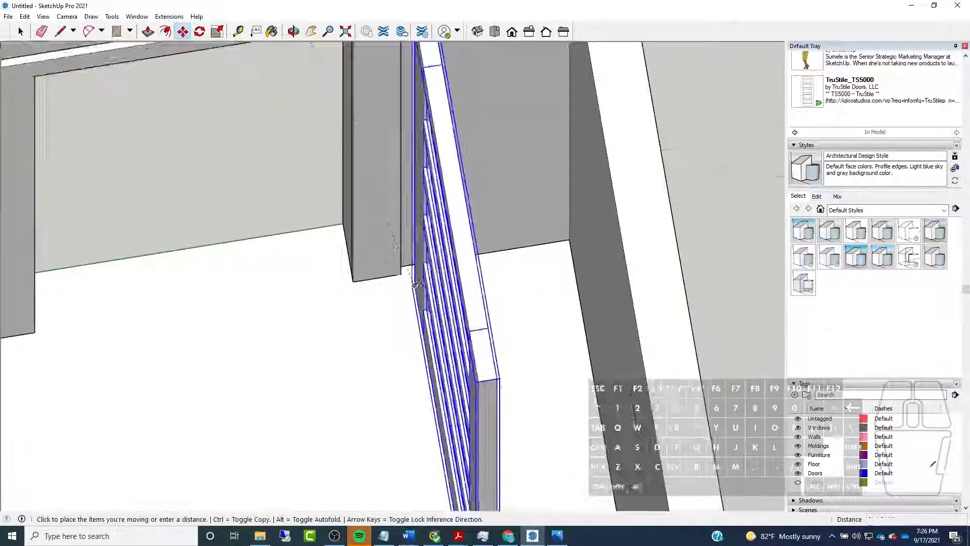
{"action": "middle_click_drag", "start_coordinate": [414, 285], "coordinate": [234, 262]}
{"action": "scroll", "coordinate": [99, 97], "scroll_direction": "up", "scroll_amount": 8}
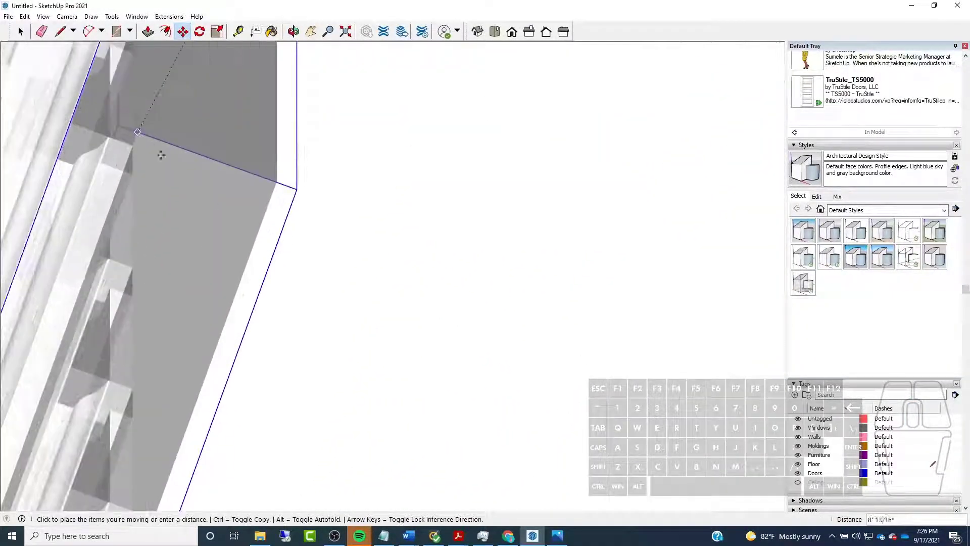
{"action": "scroll", "coordinate": [283, 210], "scroll_direction": "down", "scroll_amount": 3}
{"action": "middle_click_drag", "start_coordinate": [283, 210], "coordinate": [217, 172]}
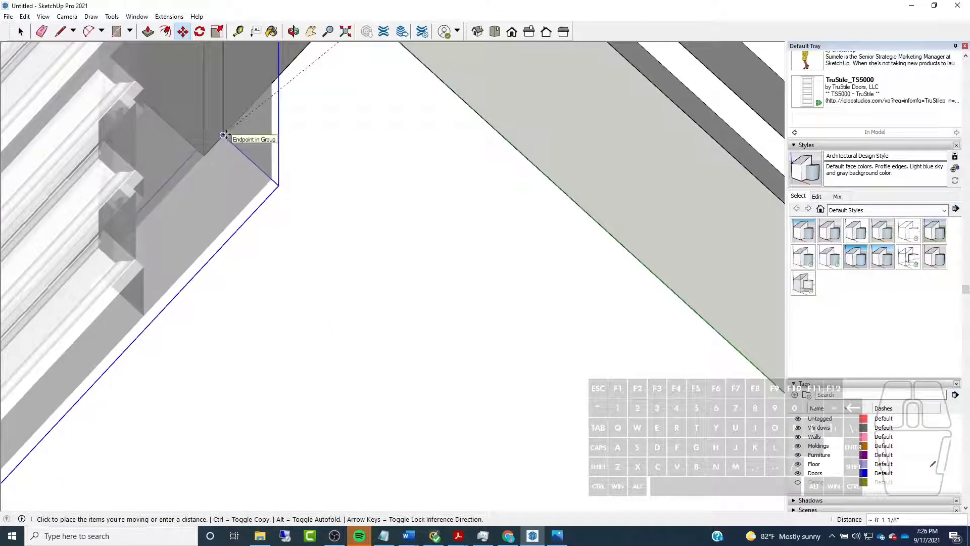
{"action": "left_click", "coordinate": [227, 134]}
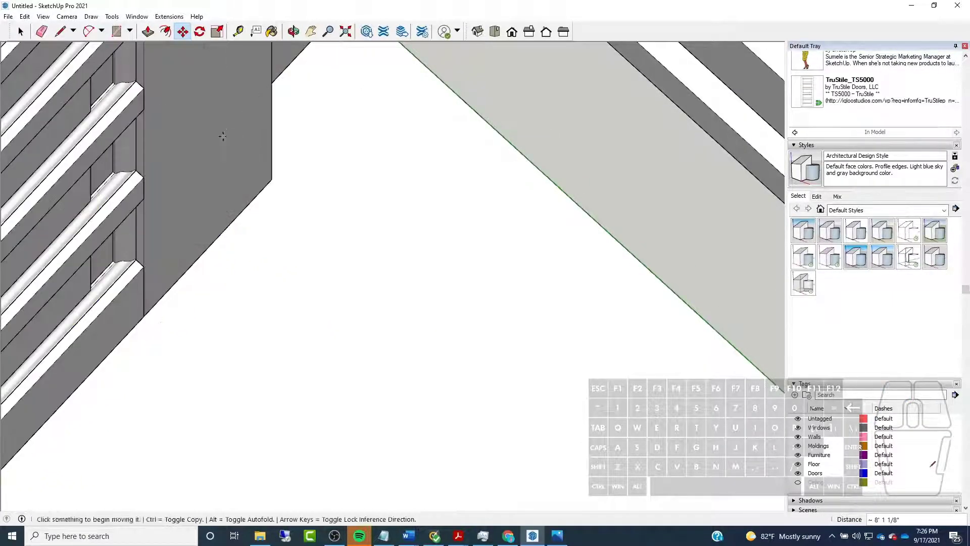
Turn on X-ray display to expose the placed door's bottom corner behind the casing
{"action": "scroll", "coordinate": [336, 257], "scroll_direction": "down", "scroll_amount": 5}
{"action": "middle_click_drag", "start_coordinate": [41, 216], "coordinate": [283, 126]}
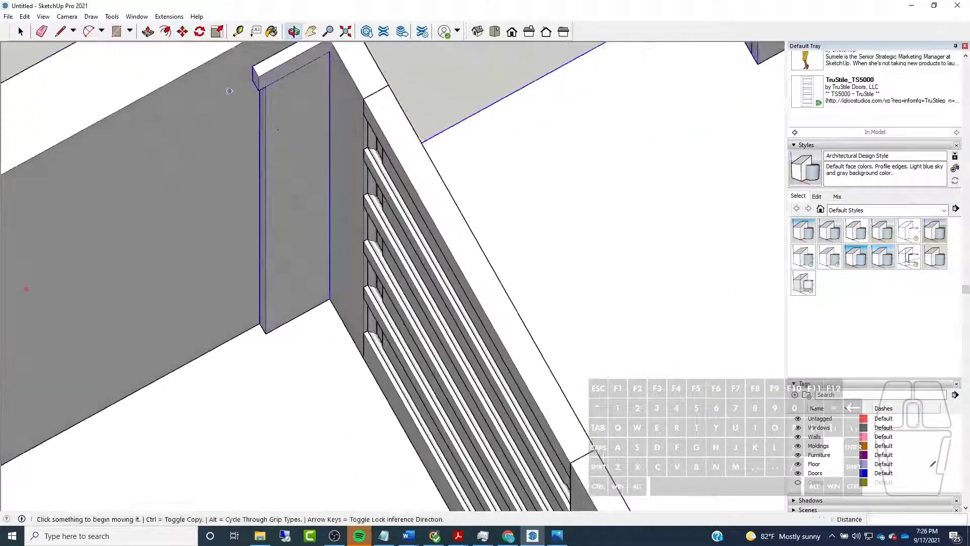
{"action": "middle_click_drag", "start_coordinate": [512, 244], "coordinate": [138, 209]}
{"action": "key", "text": "x"}
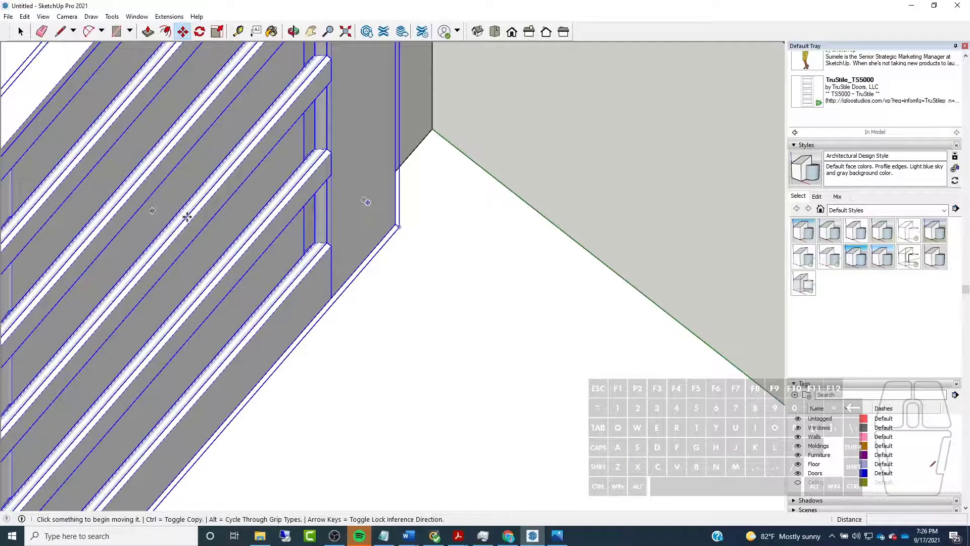
{"action": "key", "text": "q"}
{"action": "left_click", "coordinate": [368, 202]}
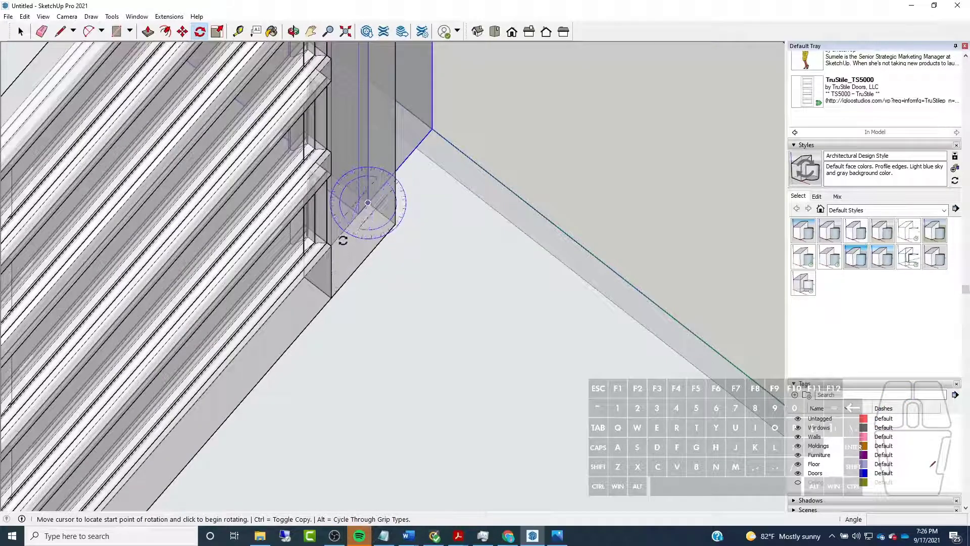
{"action": "left_click", "coordinate": [455, 240]}
{"action": "scroll", "coordinate": [453, 210], "scroll_direction": "down", "scroll_amount": 6}
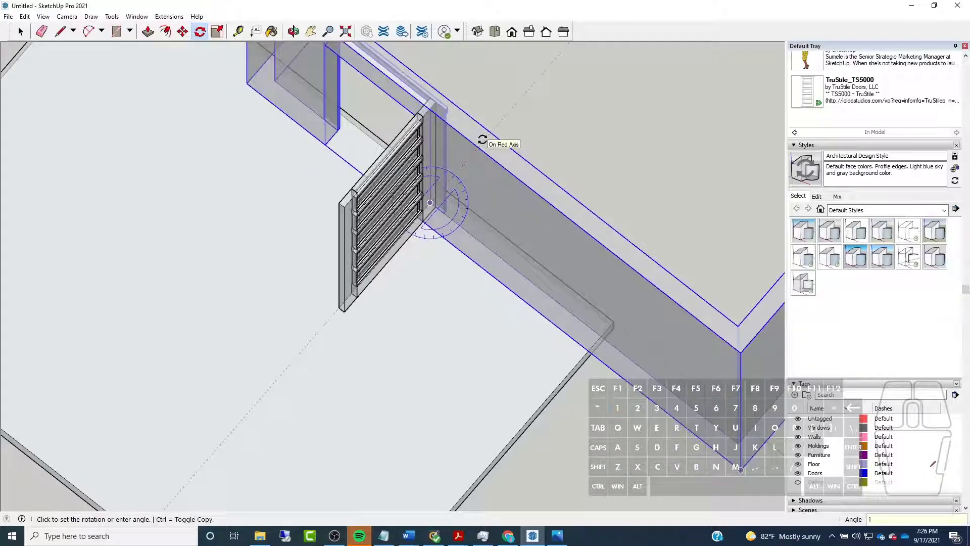
{"action": "key", "text": "Escape"}
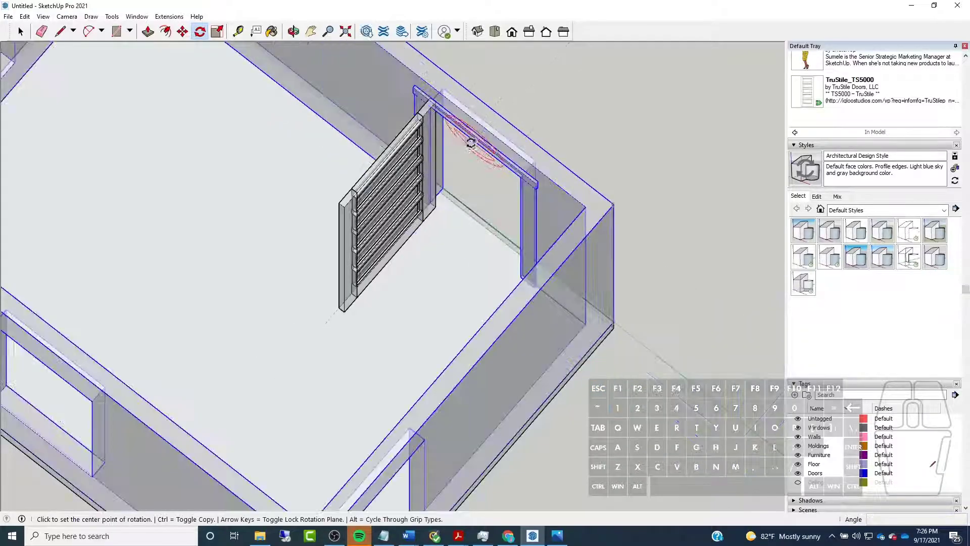
Select only the door, rotate it about its bottom corner at the jamb to lie across the opening, and turn off X-ray display
{"action": "left_click", "coordinate": [21, 32]}
{"action": "left_click", "coordinate": [393, 224]}
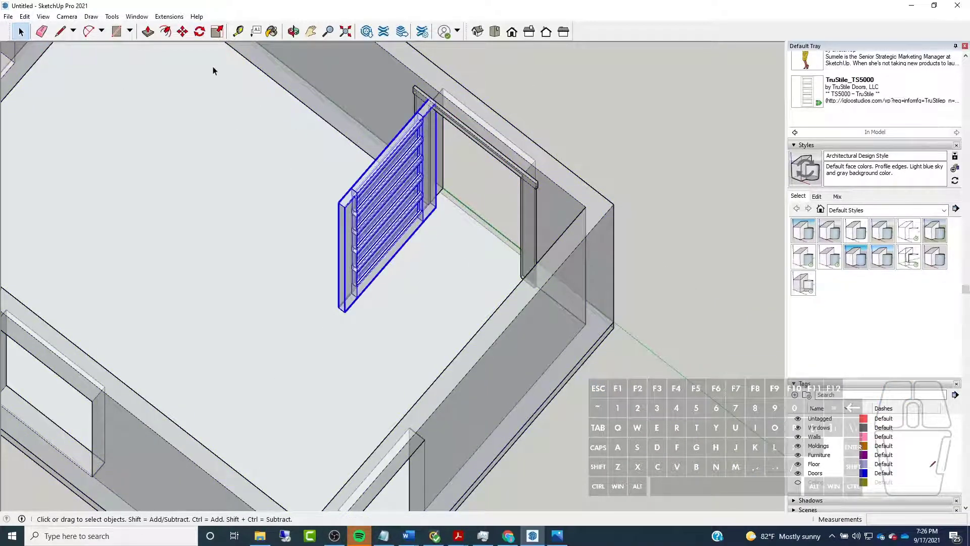
{"action": "left_click", "coordinate": [200, 31]}
{"action": "scroll", "coordinate": [520, 176], "scroll_direction": "up", "scroll_amount": 8}
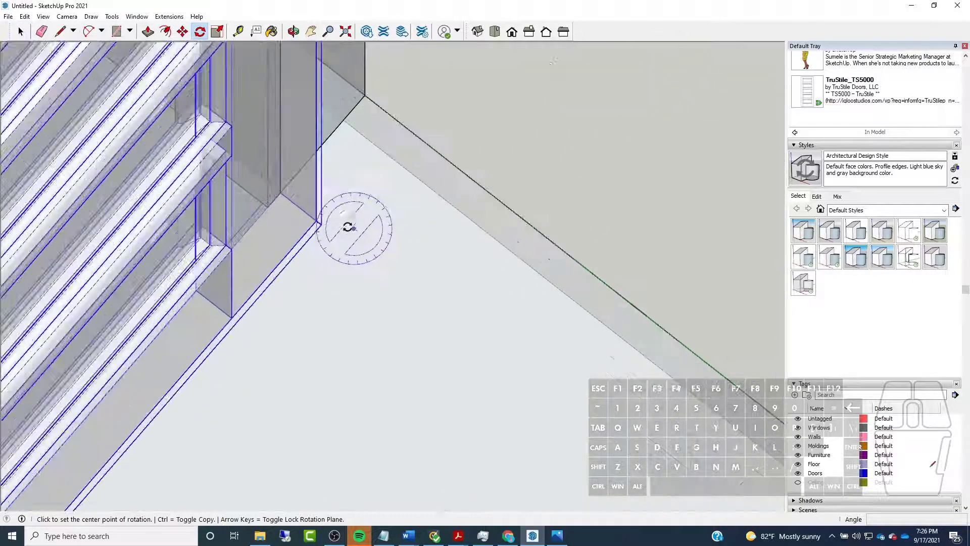
{"action": "left_click", "coordinate": [258, 173]}
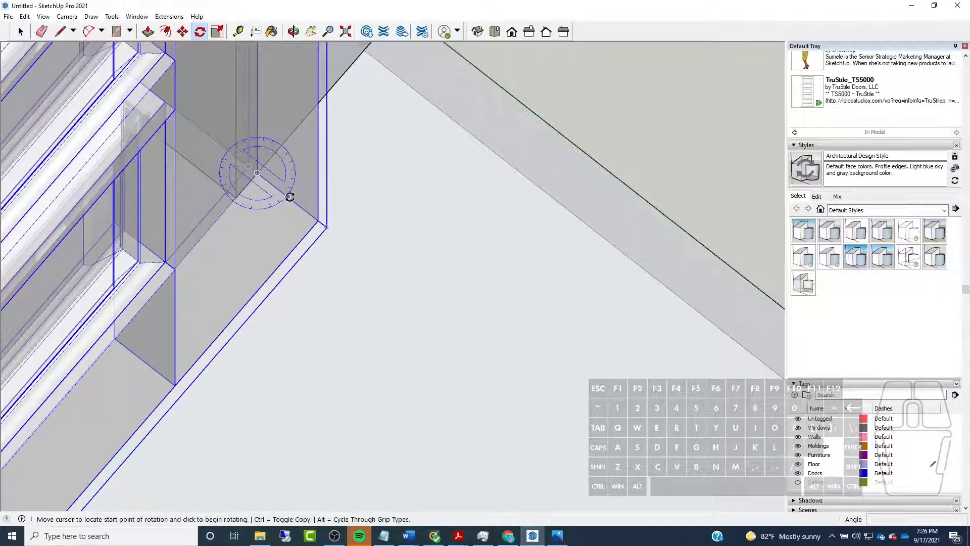
{"action": "left_click", "coordinate": [290, 197]}
{"action": "left_click", "coordinate": [311, 111]}
{"action": "scroll", "coordinate": [179, 235], "scroll_direction": "down", "scroll_amount": 1}
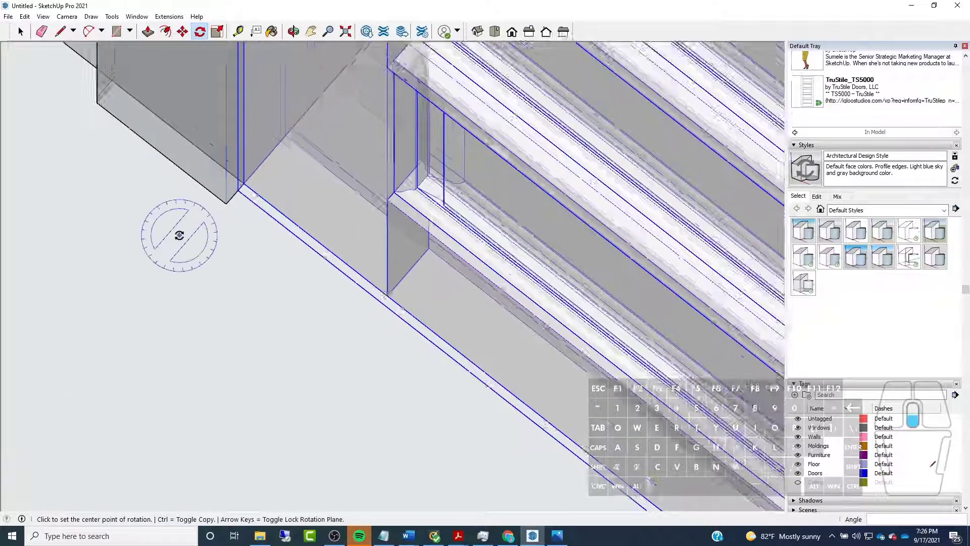
{"action": "scroll", "coordinate": [180, 235], "scroll_direction": "down", "scroll_amount": 5}
{"action": "middle_click_drag", "start_coordinate": [178, 231], "coordinate": [396, 182]}
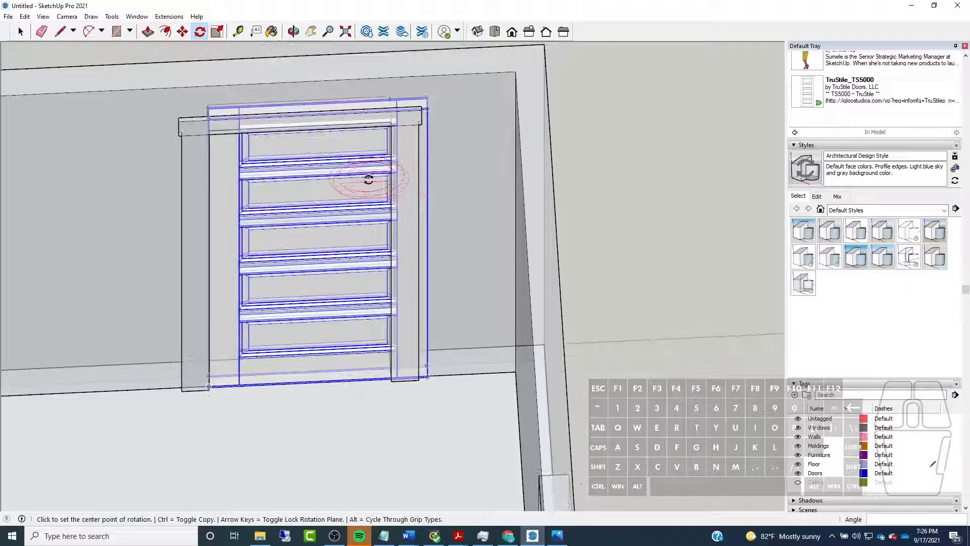
{"action": "key", "text": "x"}
Select the door, open its dynamic Component Options, then enlarge that window and move it clear of the door
{"action": "left_click", "coordinate": [21, 31]}
{"action": "scroll", "coordinate": [334, 278], "scroll_direction": "down", "scroll_amount": 1}
{"action": "middle_click_drag", "start_coordinate": [334, 277], "coordinate": [442, 217]}
{"action": "scroll", "coordinate": [343, 337], "scroll_direction": "up", "scroll_amount": 5}
{"action": "left_click", "coordinate": [351, 325]}
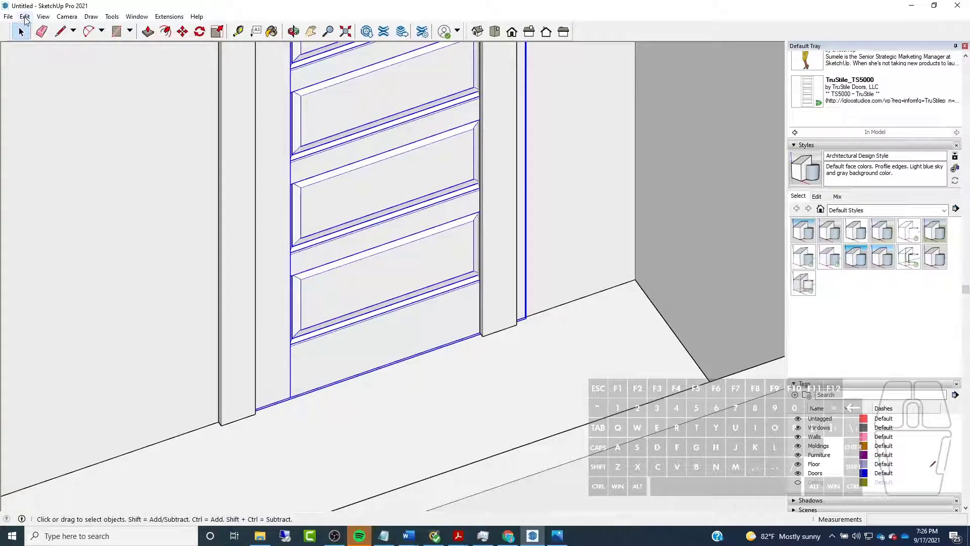
{"action": "left_click", "coordinate": [25, 17]}
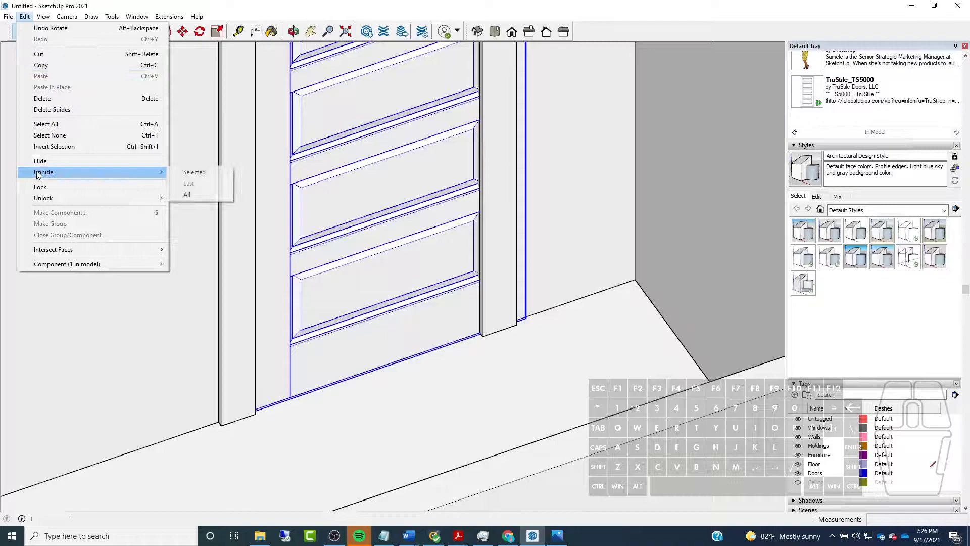
{"action": "mouse_move", "coordinate": [57, 265]}
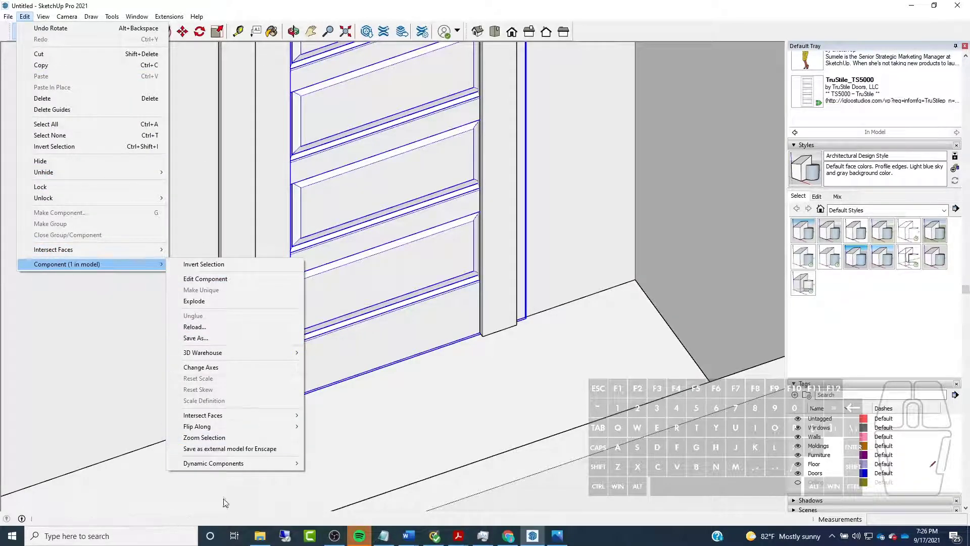
{"action": "mouse_move", "coordinate": [230, 465]}
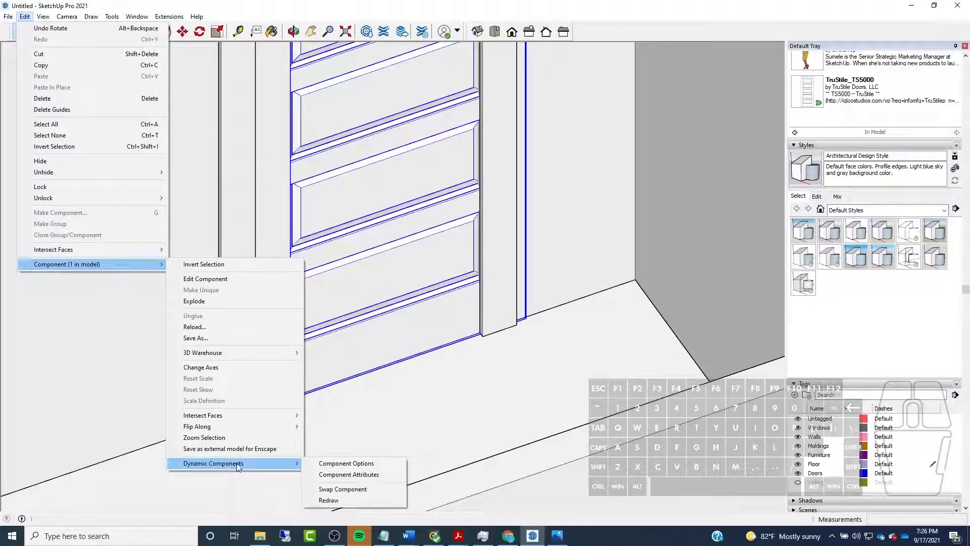
{"action": "left_click", "coordinate": [375, 463]}
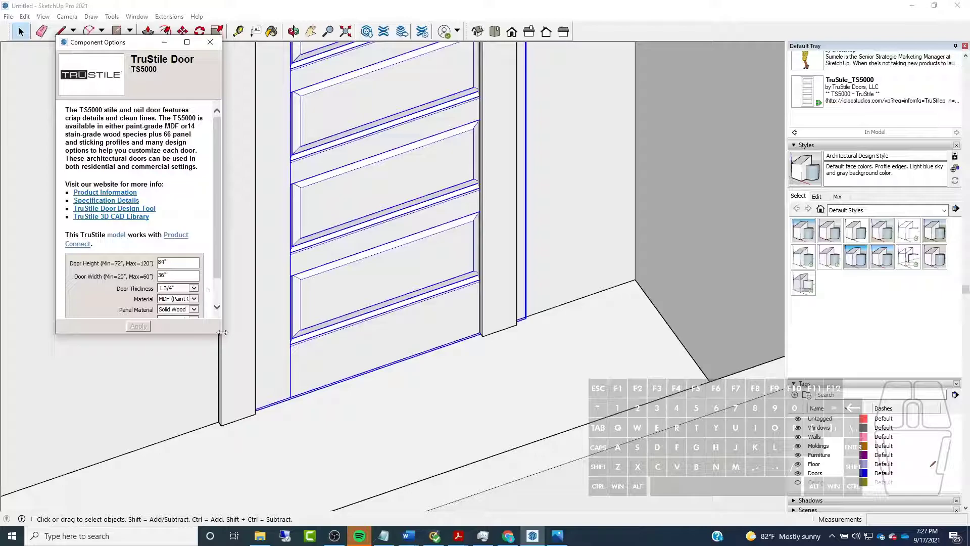
{"action": "left_click_drag", "start_coordinate": [219, 336], "coordinate": [402, 446]}
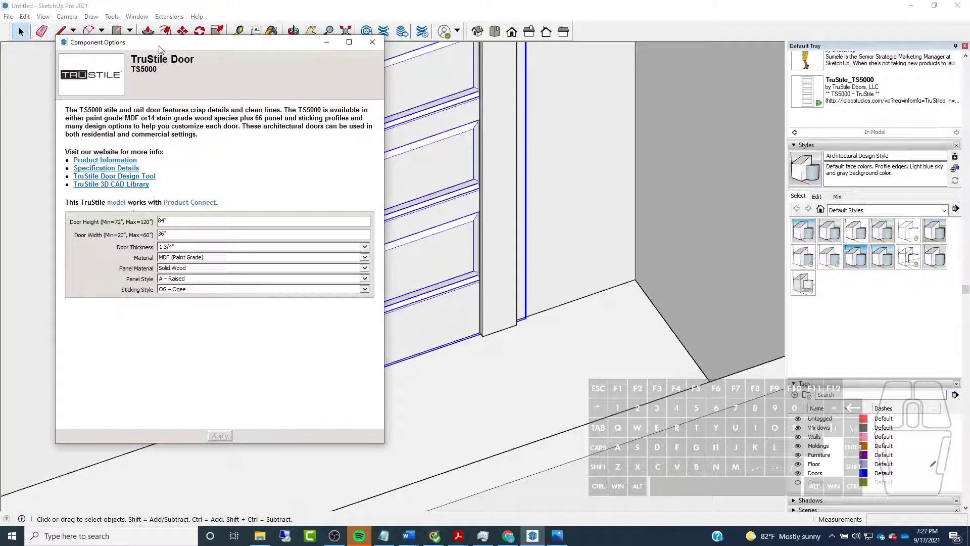
{"action": "left_click_drag", "start_coordinate": [161, 46], "coordinate": [644, 55]}
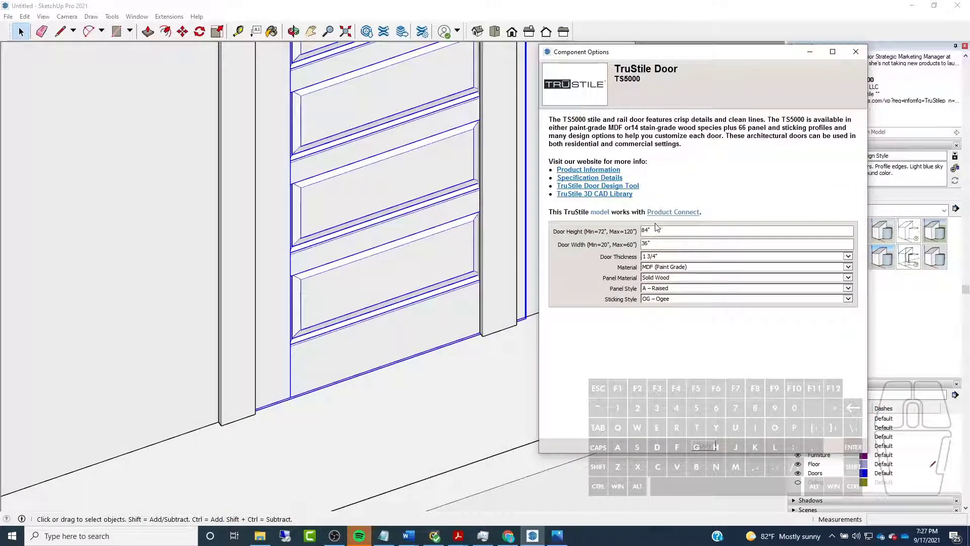
Set the door's height to 80", its width to 32" and its material to Wood (Stain Grade), and apply the options
{"action": "left_click", "coordinate": [672, 242]}
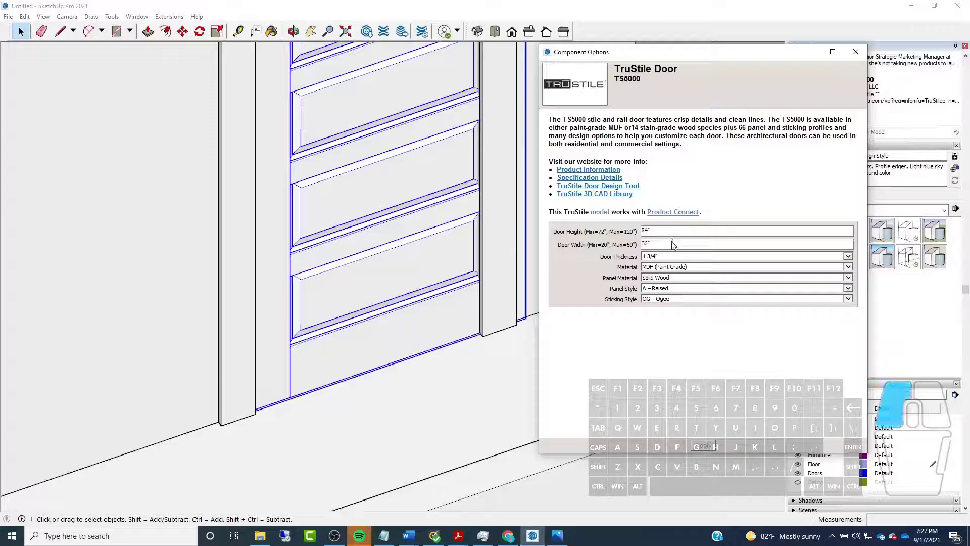
{"action": "double_click", "coordinate": [654, 230]}
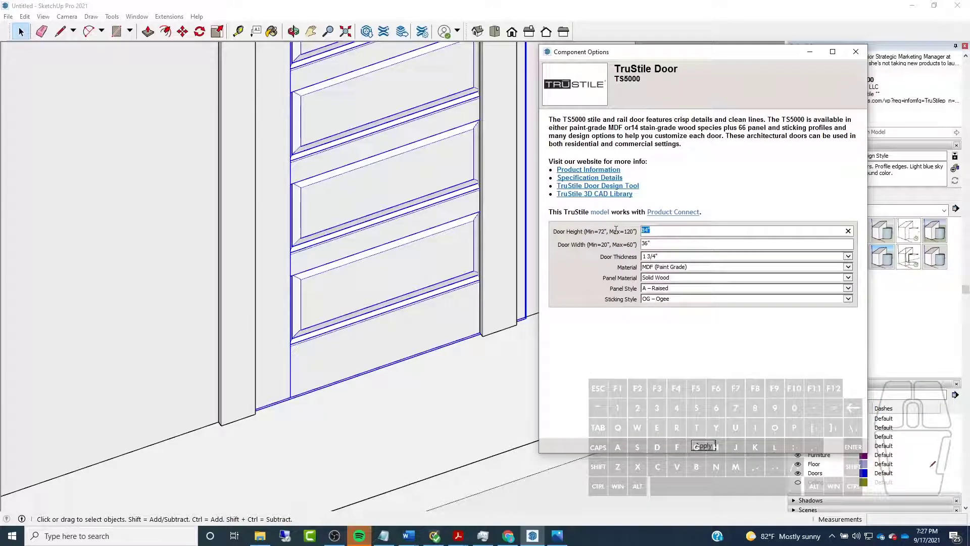
{"action": "type", "text": "80\""}
{"action": "left_click", "coordinate": [648, 243]}
{"action": "key", "text": "BackSpace"}
{"action": "type", "text": "2"}
{"action": "left_click", "coordinate": [849, 268]}
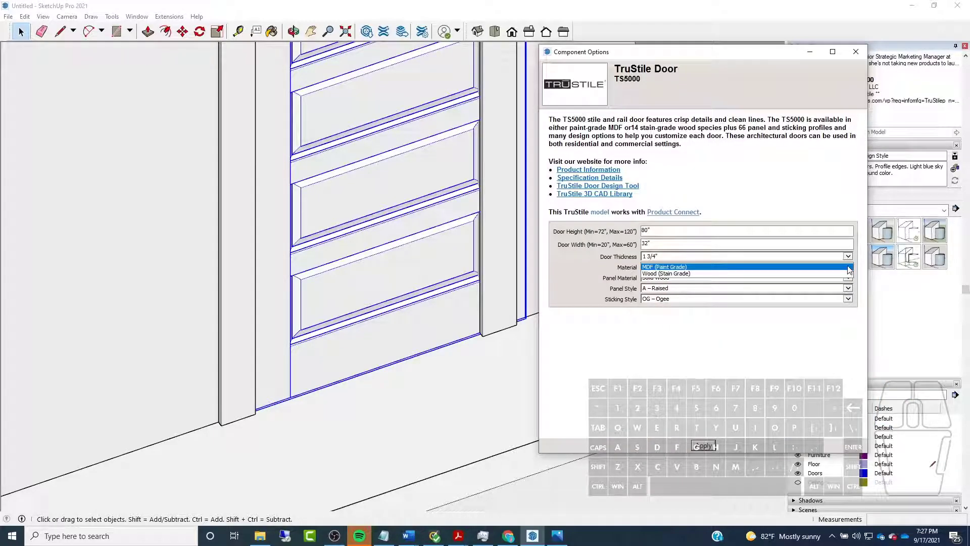
{"action": "left_click", "coordinate": [686, 274]}
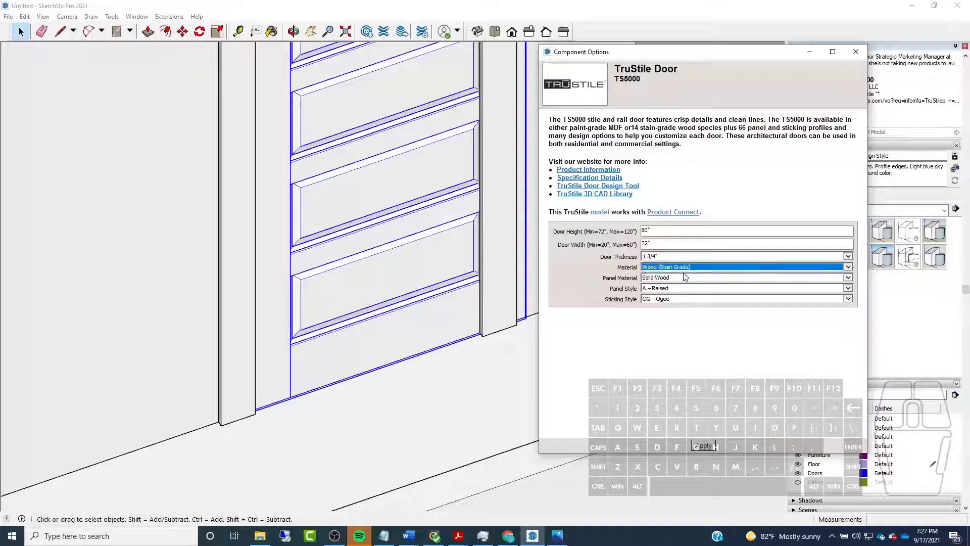
{"action": "left_click", "coordinate": [704, 446]}
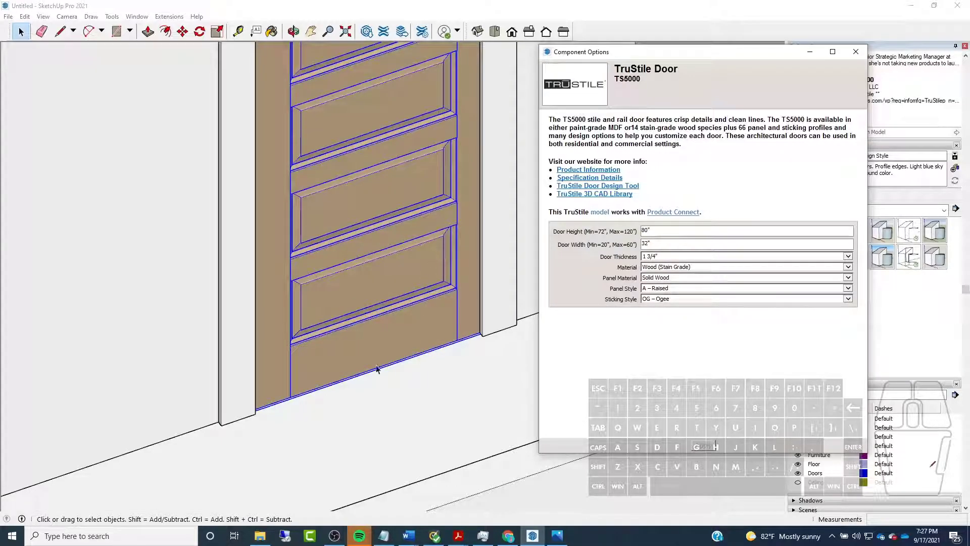
Set the door's material to MDF (Paint Grade) in its component options
{"action": "scroll", "coordinate": [390, 358], "scroll_direction": "down", "scroll_amount": 3}
{"action": "middle_click_drag", "start_coordinate": [361, 378], "coordinate": [347, 210]}
{"action": "scroll", "coordinate": [373, 211], "scroll_direction": "up", "scroll_amount": 2}
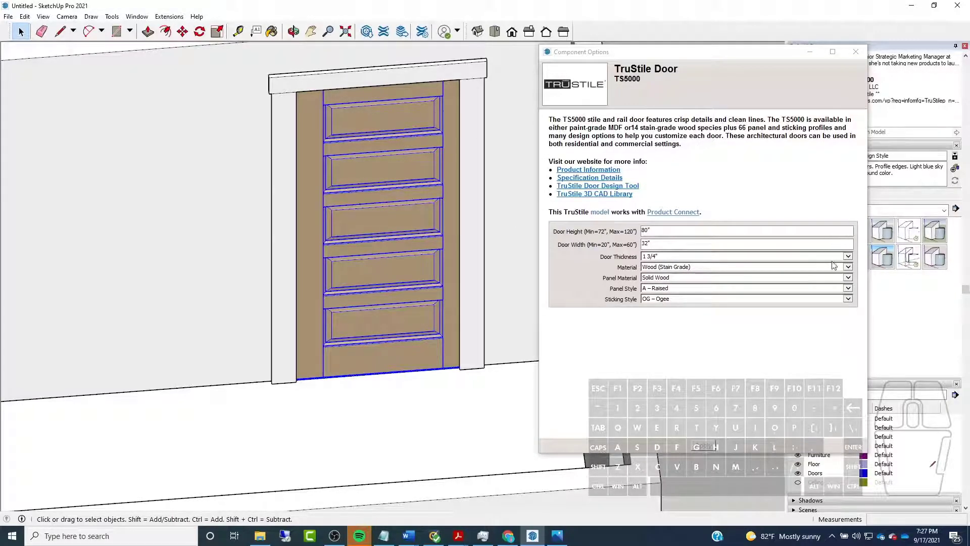
{"action": "left_click", "coordinate": [848, 266]}
{"action": "left_click", "coordinate": [712, 258]}
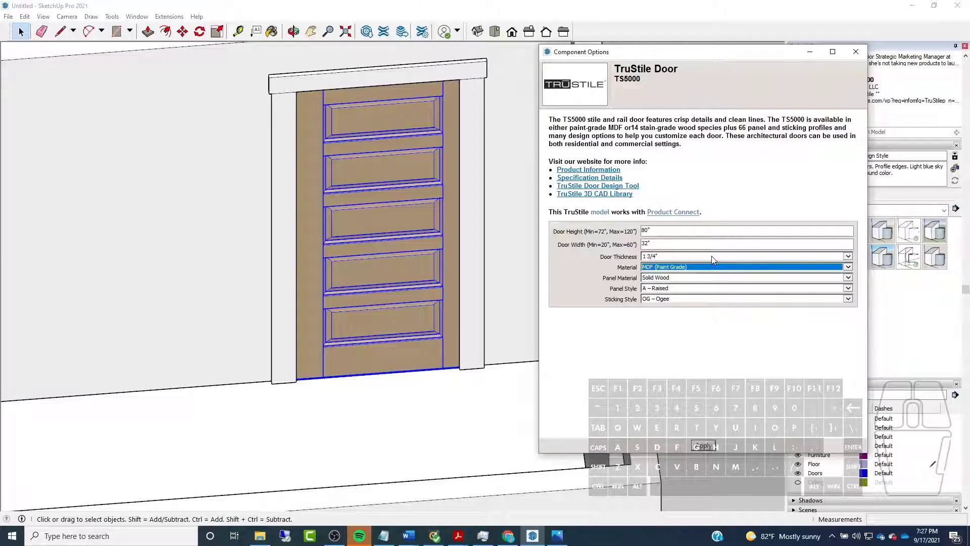
Try the B – Scoop panel style on the door and apply it
{"action": "scroll", "coordinate": [351, 369], "scroll_direction": "up", "scroll_amount": 6}
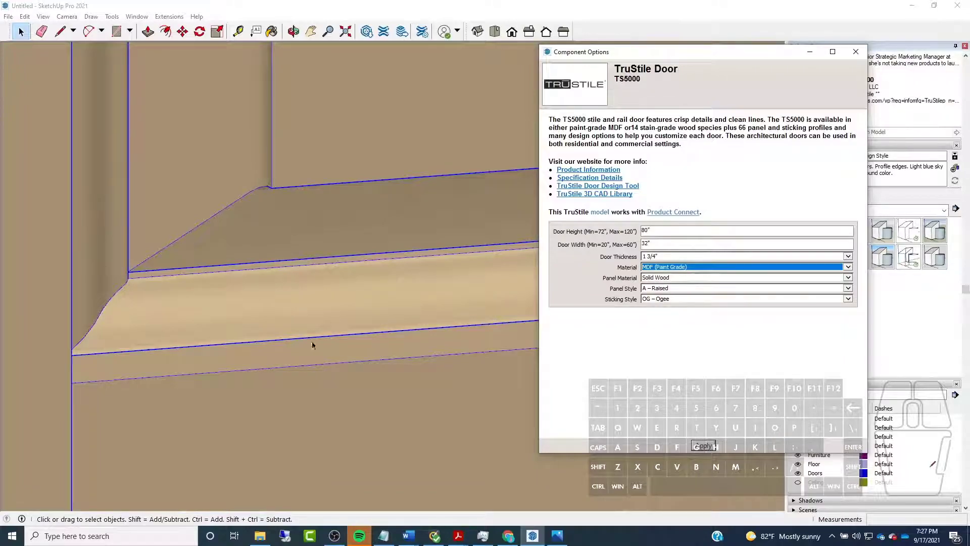
{"action": "scroll", "coordinate": [328, 343], "scroll_direction": "down", "scroll_amount": 3}
{"action": "left_click", "coordinate": [847, 288]}
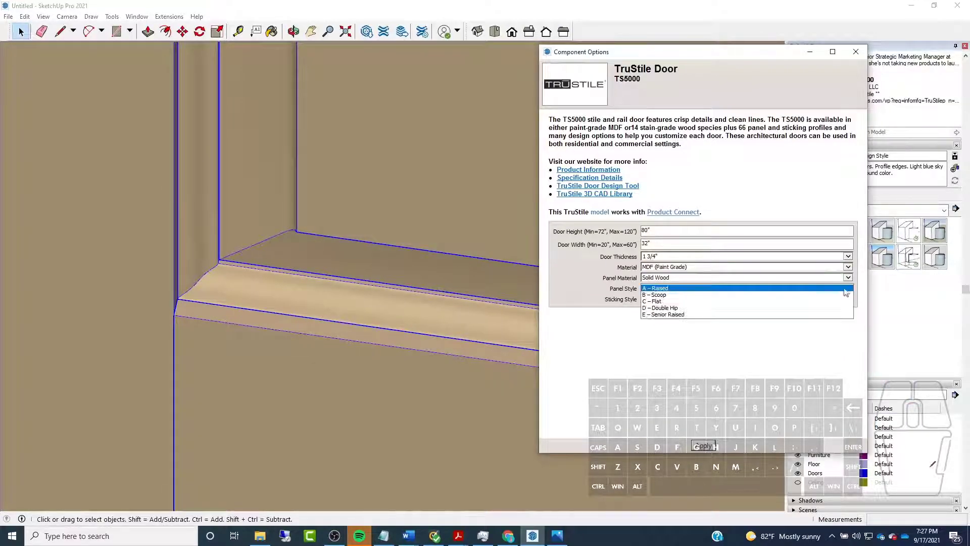
{"action": "left_click", "coordinate": [660, 294]}
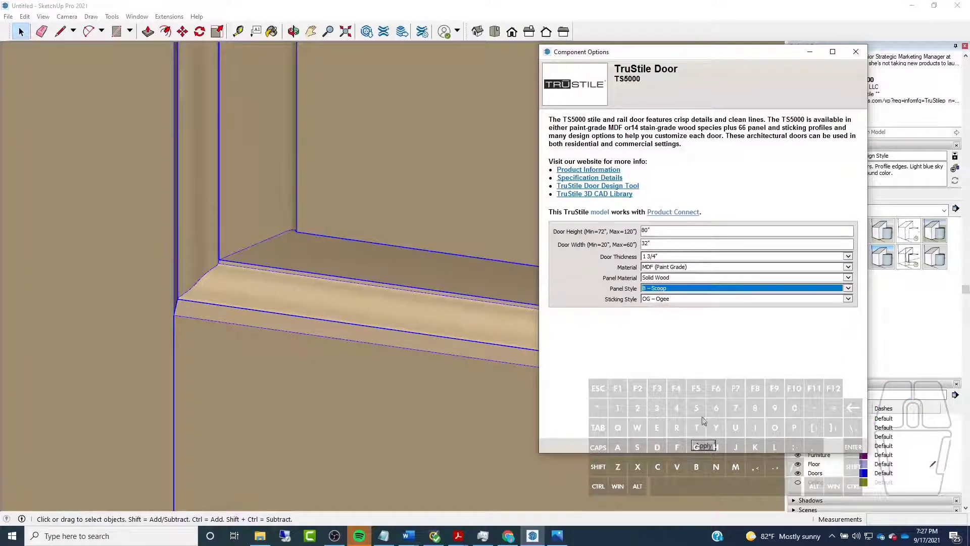
{"action": "left_click", "coordinate": [702, 446]}
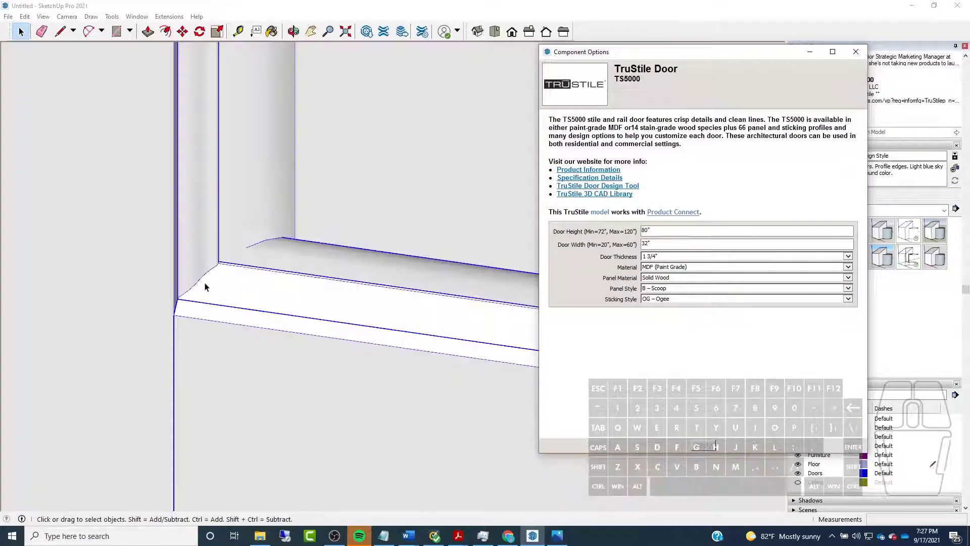
Try the D – Double Hip panel style on the door and apply it
{"action": "left_click", "coordinate": [848, 288]}
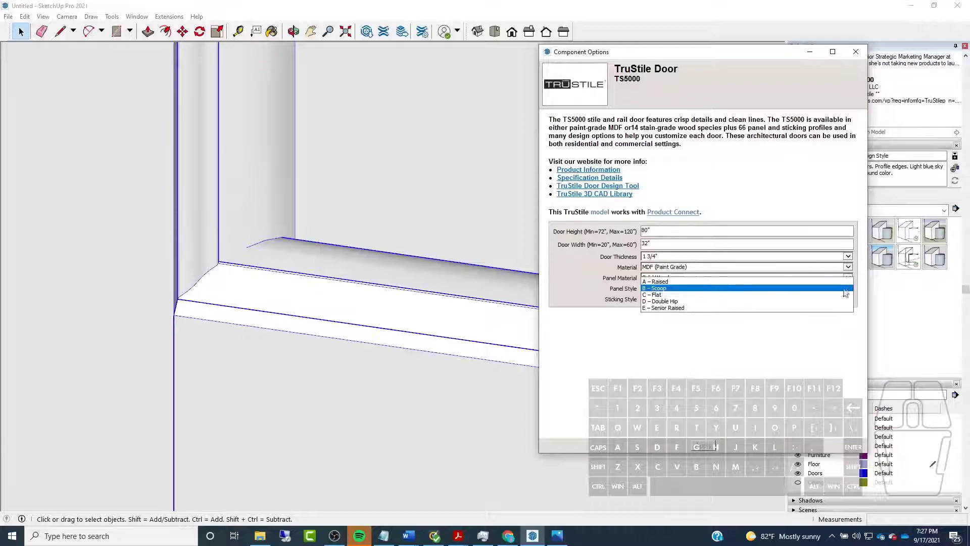
{"action": "left_click", "coordinate": [667, 306]}
{"action": "left_click", "coordinate": [705, 445]}
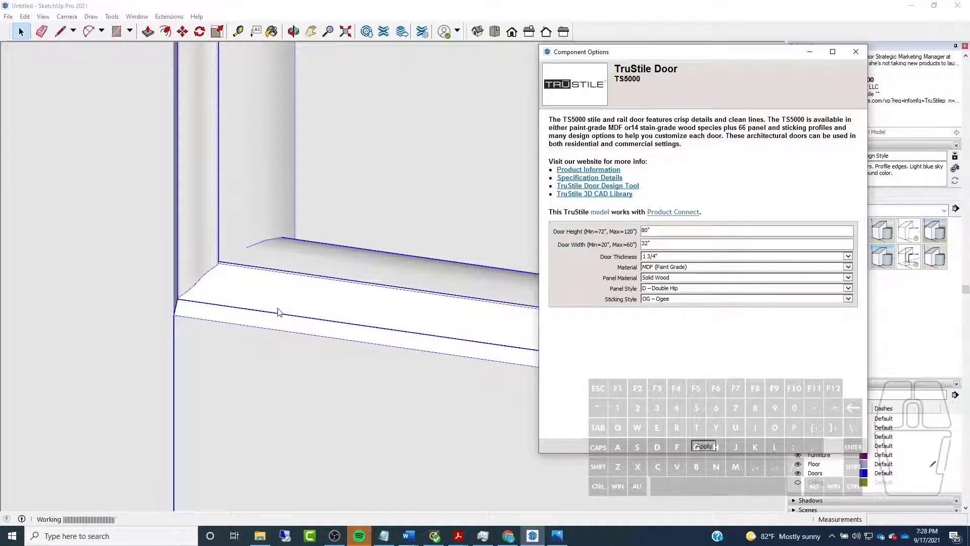
Set the door's panel style back to A – Raised, apply the options and close the Component Options window
{"action": "scroll", "coordinate": [210, 325], "scroll_direction": "down", "scroll_amount": 7}
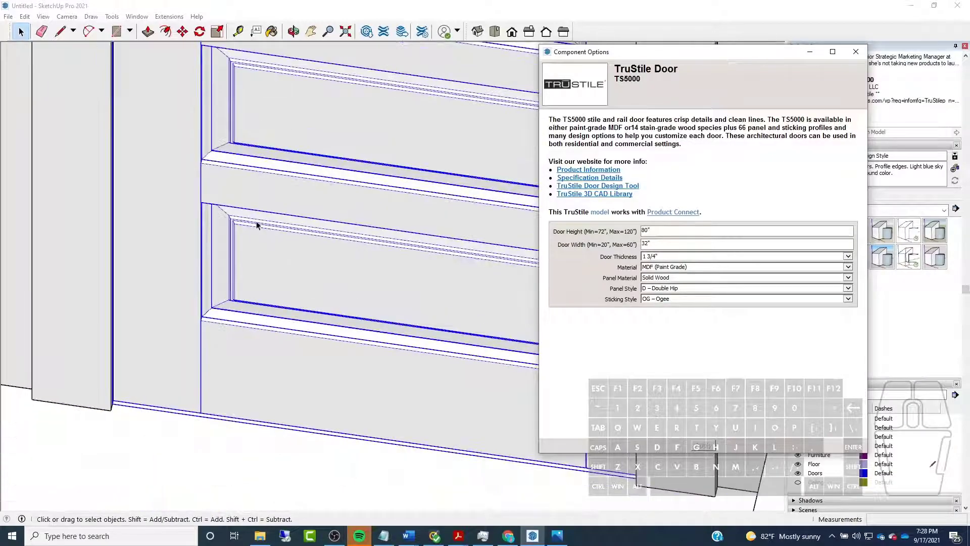
{"action": "left_click", "coordinate": [848, 288]}
{"action": "left_click", "coordinate": [672, 268]}
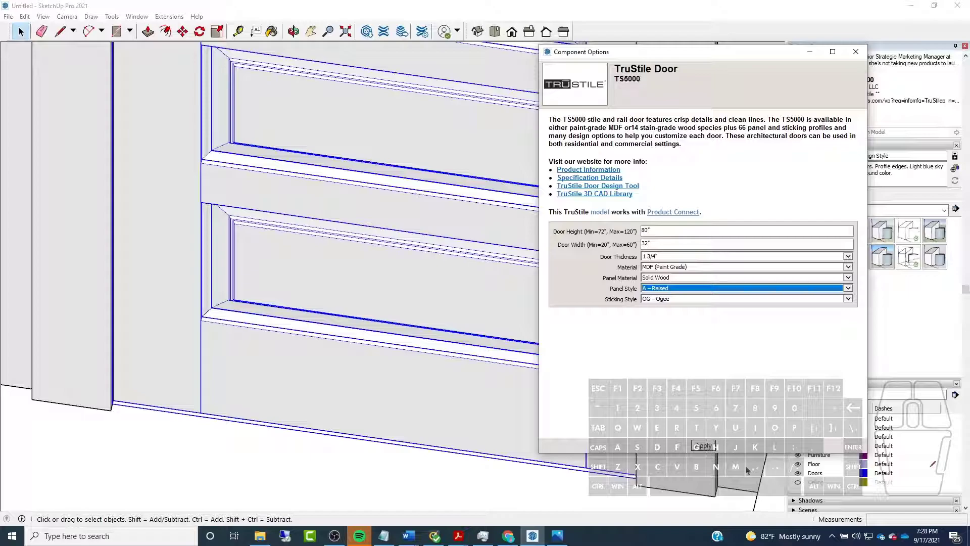
{"action": "left_click", "coordinate": [703, 446]}
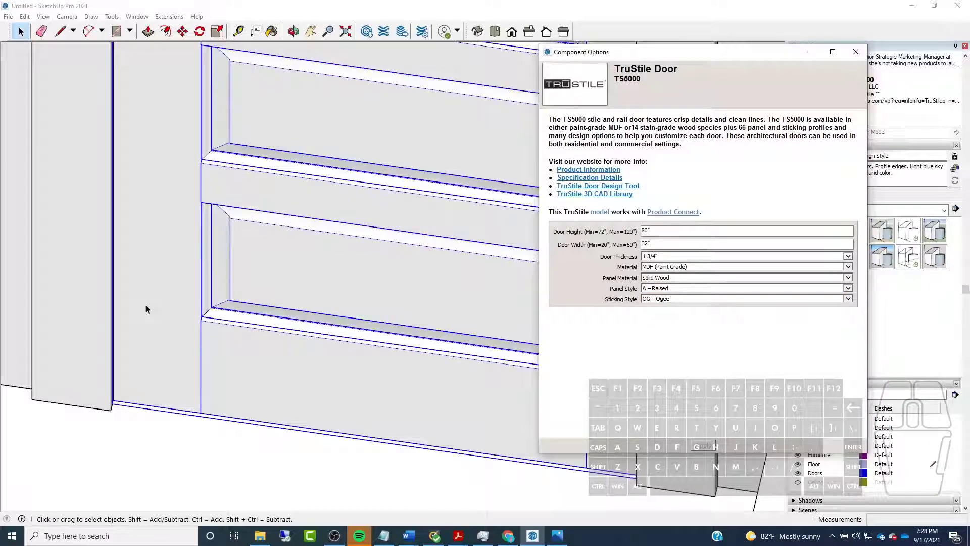
{"action": "left_click", "coordinate": [856, 52]}
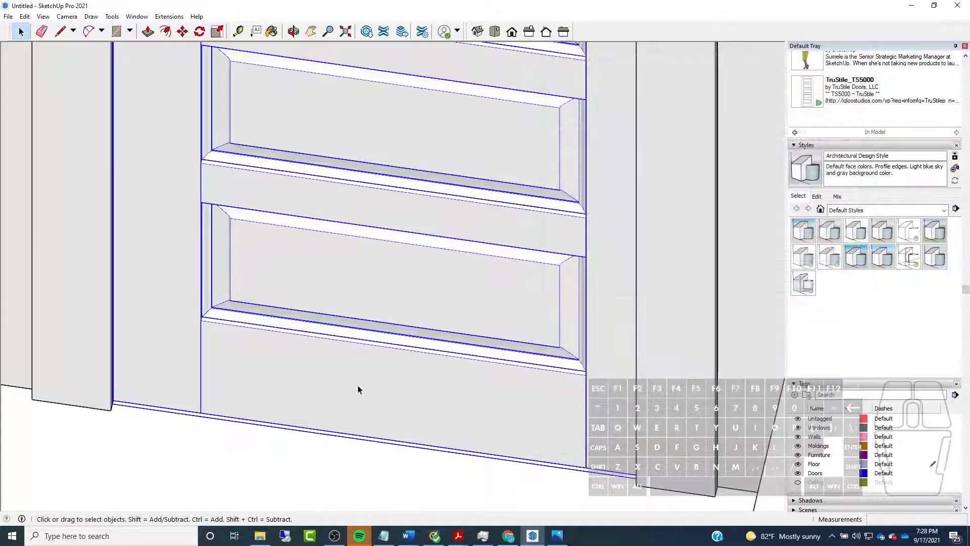
Turn on X-ray display and examine how the door's edges meet the jambs behind the casing
{"action": "scroll", "coordinate": [356, 389], "scroll_direction": "down", "scroll_amount": 2}
{"action": "middle_click_drag", "start_coordinate": [353, 390], "coordinate": [597, 364]}
{"action": "middle_click_drag", "start_coordinate": [536, 322], "coordinate": [463, 432]}
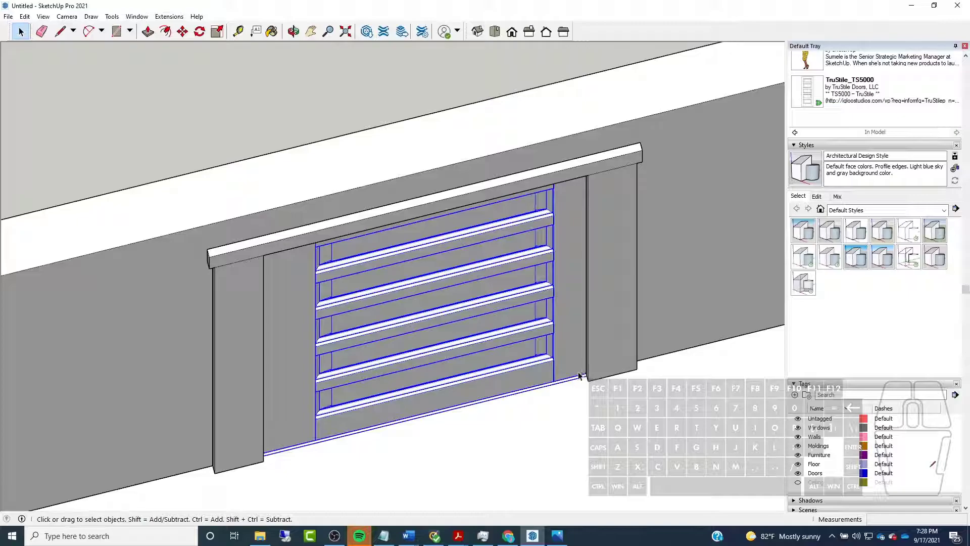
{"action": "scroll", "coordinate": [579, 376], "scroll_direction": "up", "scroll_amount": 6}
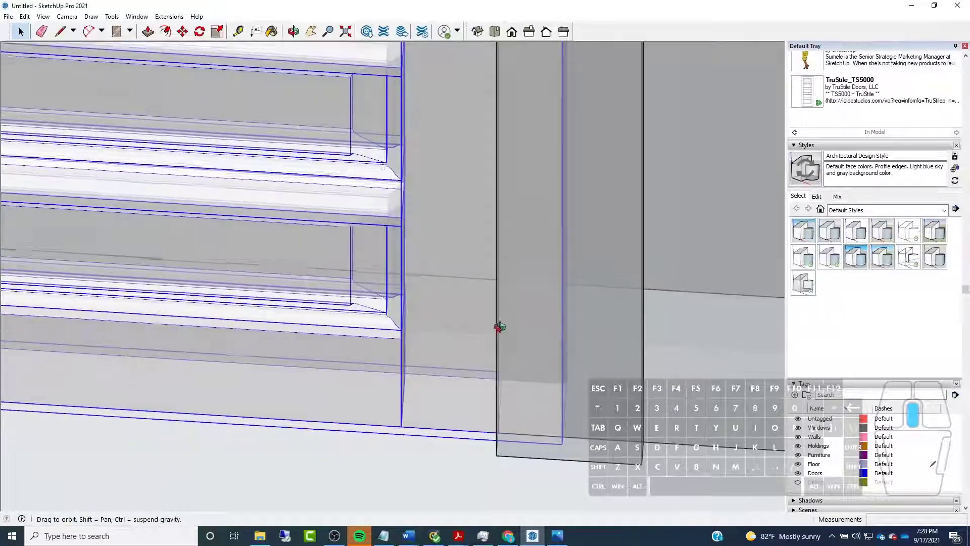
{"action": "middle_click_drag", "start_coordinate": [499, 327], "coordinate": [582, 342]}
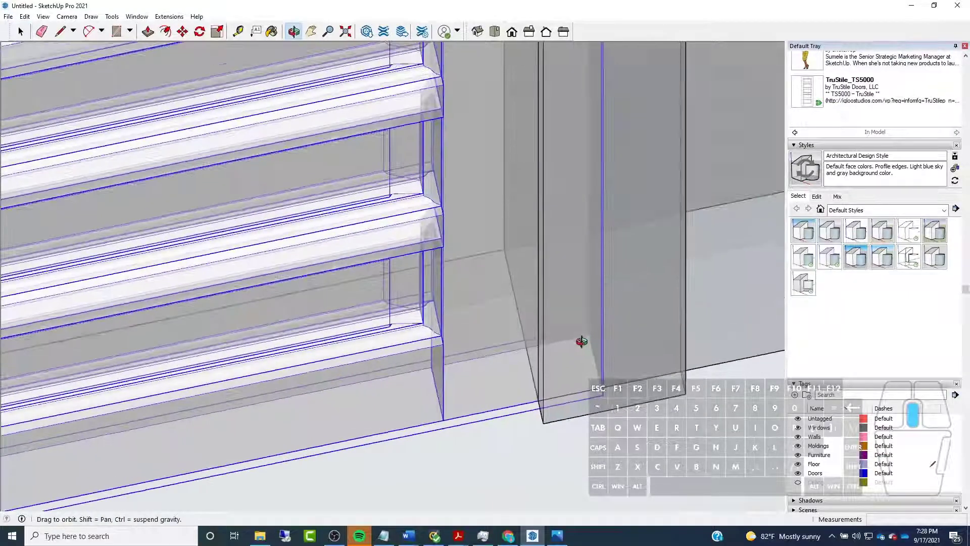
{"action": "left_click", "coordinate": [523, 406]}
{"action": "scroll", "coordinate": [560, 385], "scroll_direction": "down", "scroll_amount": 3}
{"action": "middle_click_drag", "start_coordinate": [406, 349], "coordinate": [323, 286]}
{"action": "scroll", "coordinate": [314, 283], "scroll_direction": "up", "scroll_amount": 2}
{"action": "scroll", "coordinate": [334, 288], "scroll_direction": "down", "scroll_amount": 3}
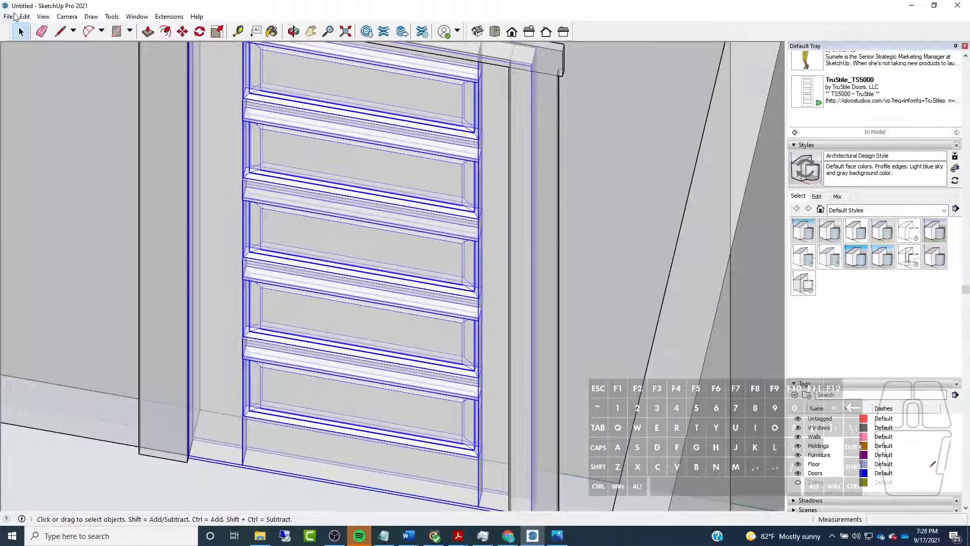
Reopen the door's dynamic Component Options, set the door width to 30", apply it and close the window
{"action": "left_click", "coordinate": [25, 16]}
{"action": "mouse_move", "coordinate": [53, 262]}
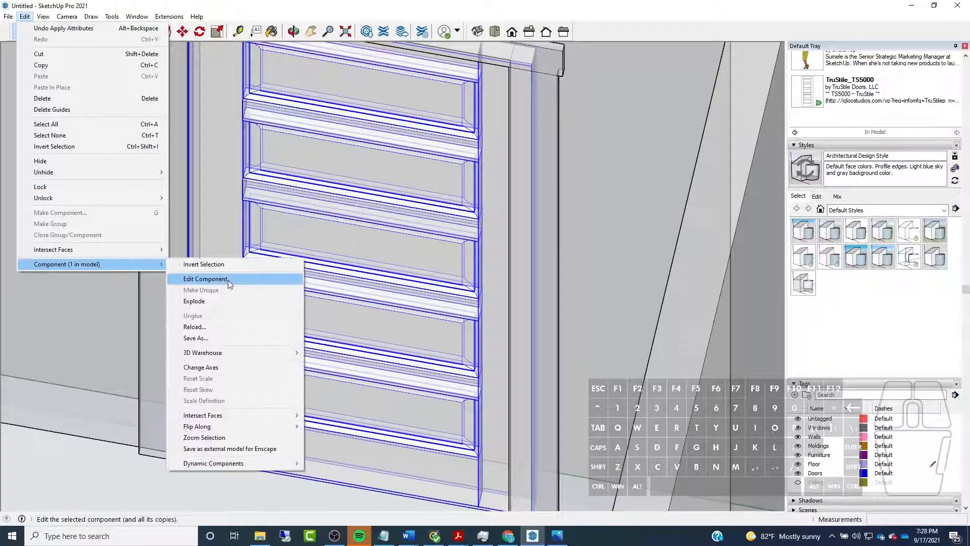
{"action": "mouse_move", "coordinate": [283, 463]}
{"action": "left_click", "coordinate": [354, 464]}
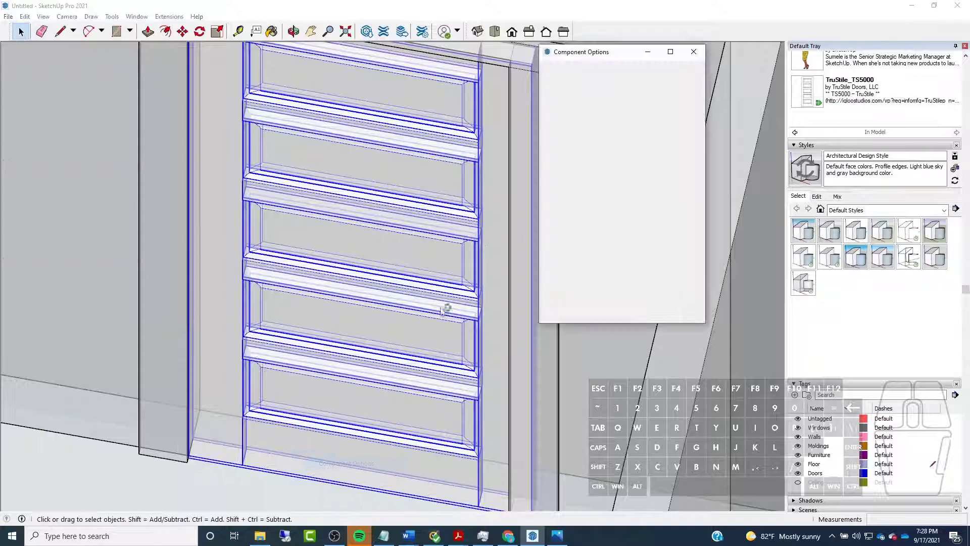
{"action": "left_click", "coordinate": [648, 286]}
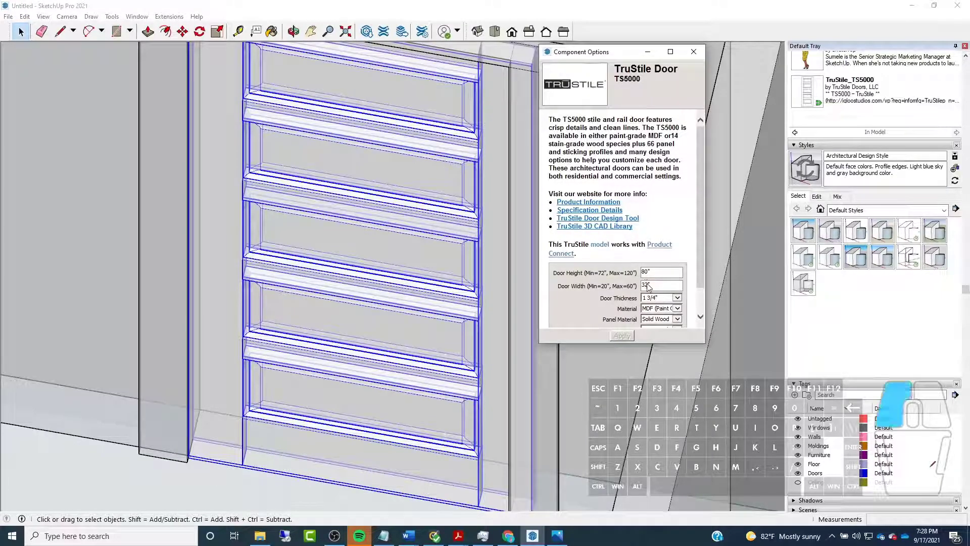
{"action": "key", "text": "BackSpace"}
{"action": "type", "text": "0"}
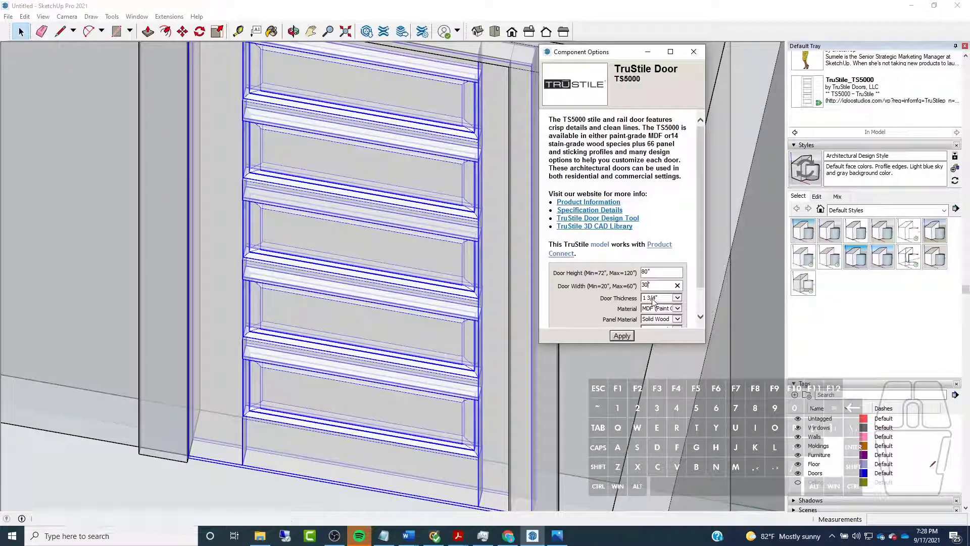
{"action": "left_click", "coordinate": [626, 336]}
{"action": "left_click", "coordinate": [701, 50]}
Turn off X-ray display, deselect the door and examine how it sits within the casing and wall opening
{"action": "scroll", "coordinate": [455, 256], "scroll_direction": "down", "scroll_amount": 3}
{"action": "left_click", "coordinate": [329, 408]}
{"action": "mouse_move", "coordinate": [328, 411]}
{"action": "middle_mouse_down"}
{"action": "mouse_move", "coordinate": [281, 353]}
{"action": "mouse_move", "coordinate": [443, 365]}
{"action": "middle_mouse_up"}
{"action": "scroll", "coordinate": [321, 363], "scroll_direction": "up", "scroll_amount": 4}
{"action": "scroll", "coordinate": [404, 365], "scroll_direction": "down", "scroll_amount": 5}
{"action": "scroll", "coordinate": [372, 308], "scroll_direction": "up", "scroll_amount": 1}
{"action": "middle_click_drag", "start_coordinate": [370, 307], "coordinate": [273, 303]}
{"action": "scroll", "coordinate": [304, 306], "scroll_direction": "up", "scroll_amount": 2}
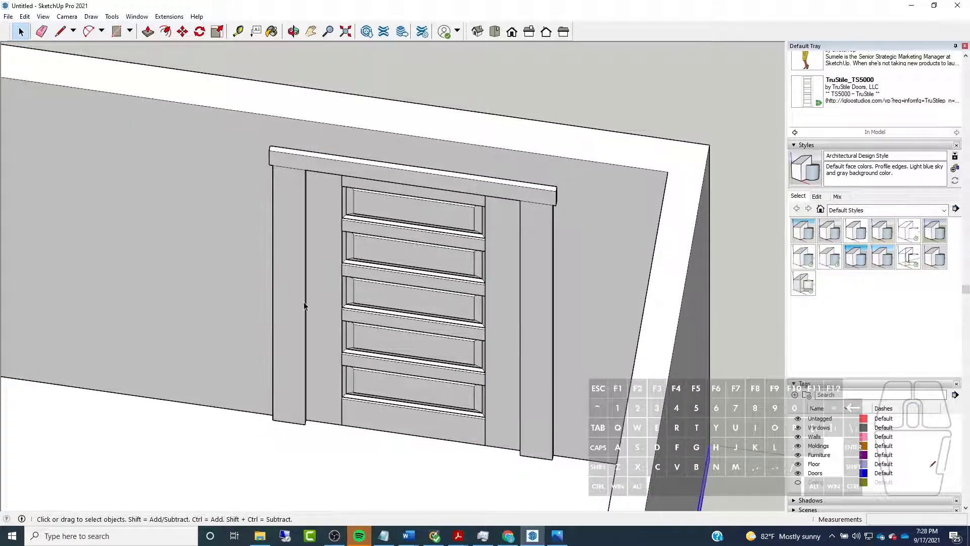
{"action": "middle_click_drag", "start_coordinate": [320, 340], "coordinate": [472, 270]}
{"action": "scroll", "coordinate": [531, 408], "scroll_direction": "up", "scroll_amount": 3}
{"action": "scroll", "coordinate": [532, 407], "scroll_direction": "down", "scroll_amount": 2}
{"action": "scroll", "coordinate": [381, 210], "scroll_direction": "down", "scroll_amount": 3}
{"action": "scroll", "coordinate": [284, 260], "scroll_direction": "down", "scroll_amount": 3}
{"action": "middle_click_drag", "start_coordinate": [277, 254], "coordinate": [350, 217]}
{"action": "scroll", "coordinate": [356, 198], "scroll_direction": "up", "scroll_amount": 4}
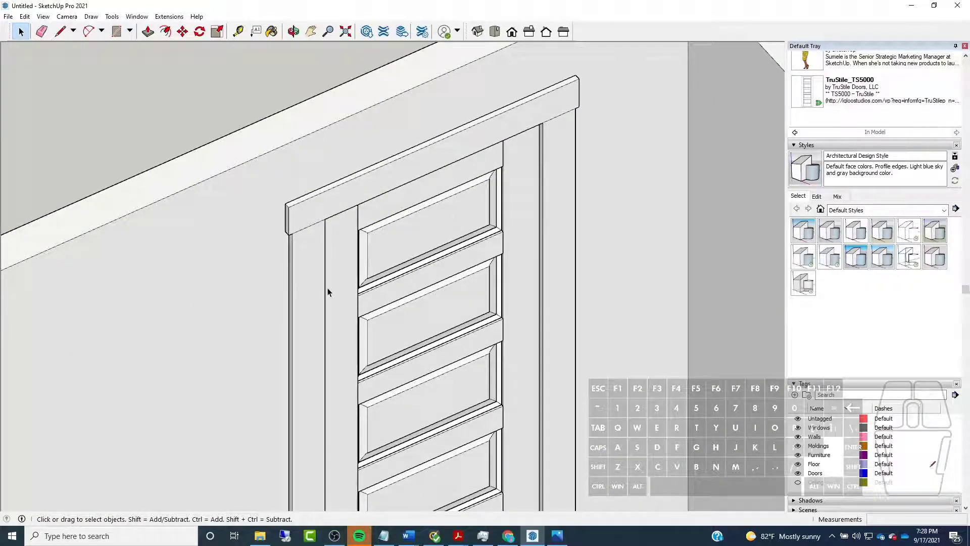
Open the wall group, cut the door casing out of it and close the group
{"action": "left_click", "coordinate": [333, 217]}
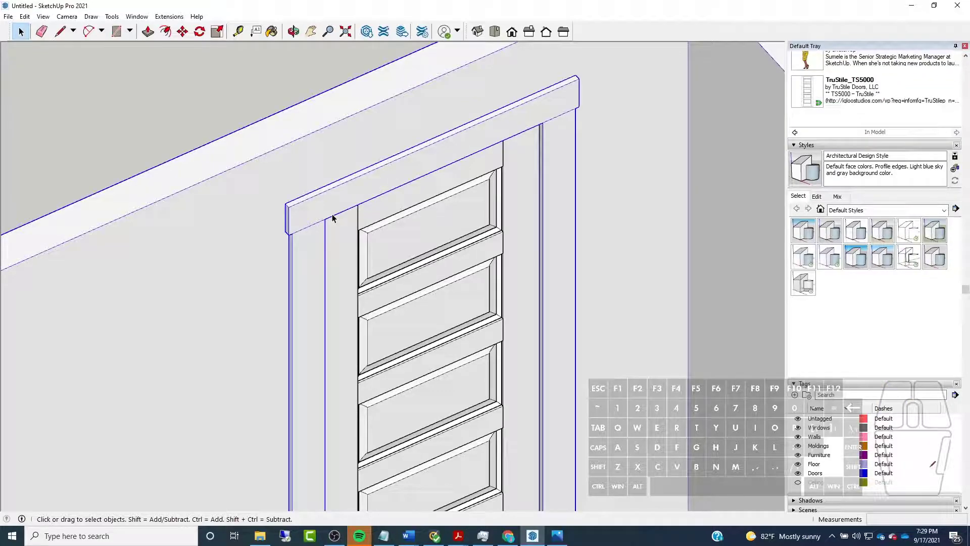
{"action": "key", "text": "Delete"}
{"action": "scroll", "coordinate": [393, 199], "scroll_direction": "down", "scroll_amount": 3}
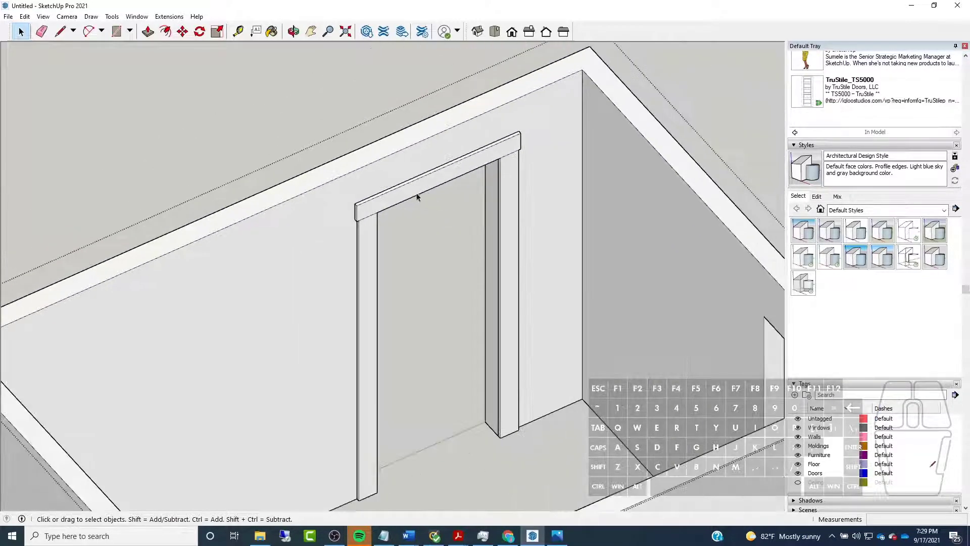
{"action": "left_click", "coordinate": [411, 193]}
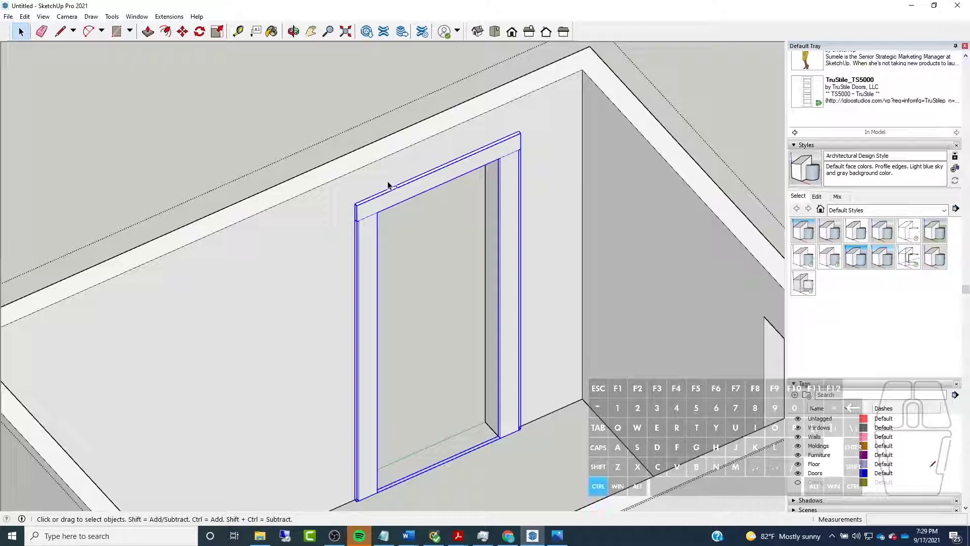
{"action": "key", "text": "Delete"}
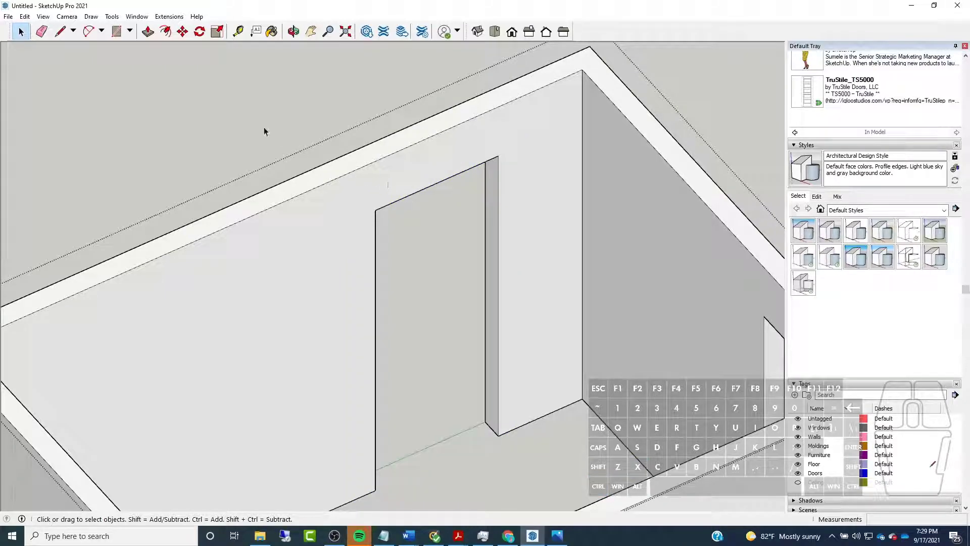
{"action": "key", "text": "ctrl+z"}
{"action": "key", "text": "ctrl+z"}
Open the door component for editing and paste the cut casing in place inside it
{"action": "left_click", "coordinate": [388, 273]}
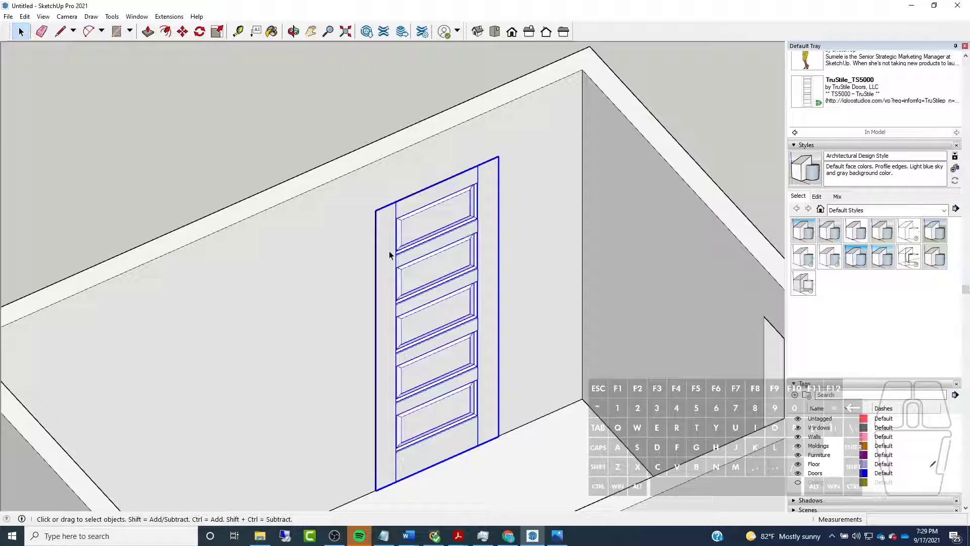
{"action": "double_click", "coordinate": [390, 254]}
{"action": "scroll", "coordinate": [344, 216], "scroll_direction": "down", "scroll_amount": 3}
{"action": "scroll", "coordinate": [375, 217], "scroll_direction": "up", "scroll_amount": 5}
{"action": "left_click", "coordinate": [403, 205]}
{"action": "scroll", "coordinate": [403, 207], "scroll_direction": "down", "scroll_amount": 3}
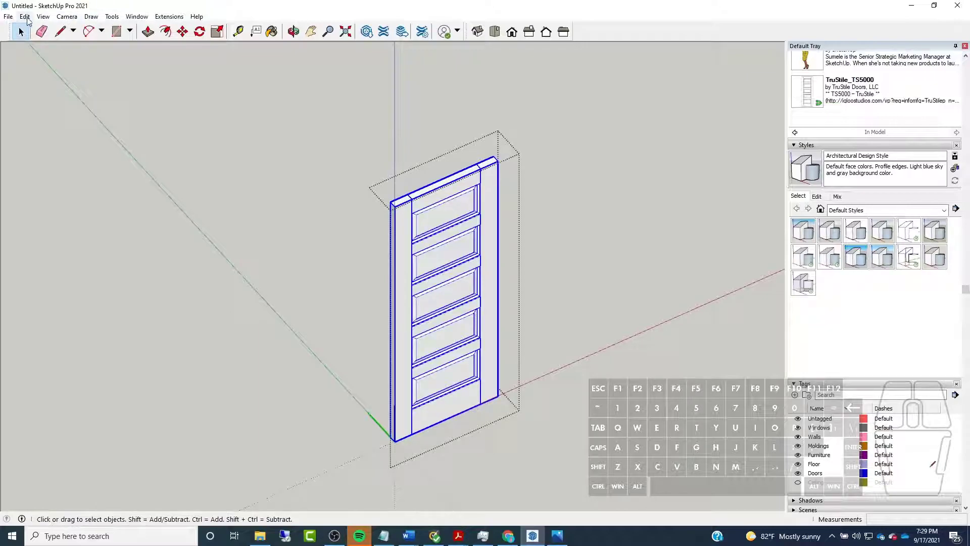
{"action": "left_click", "coordinate": [25, 16]}
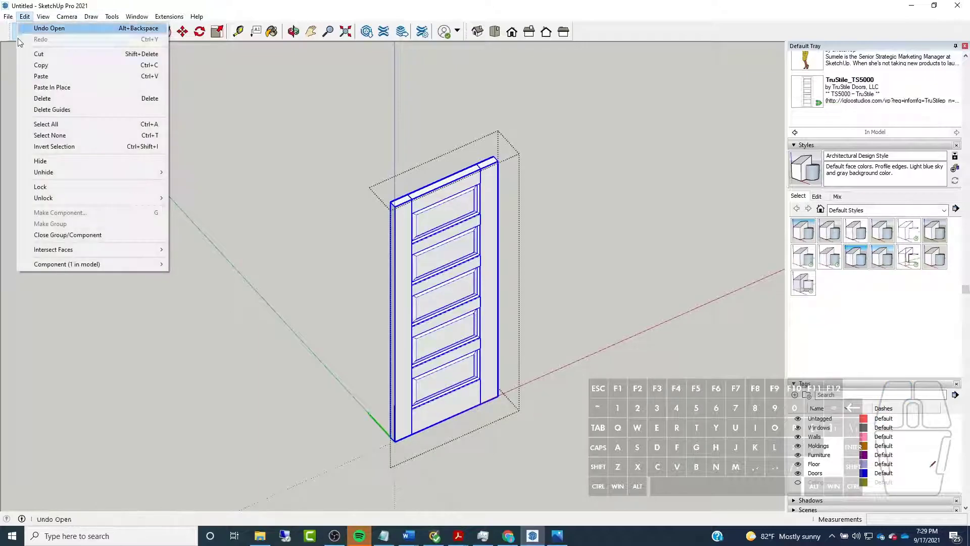
{"action": "left_click", "coordinate": [56, 87]}
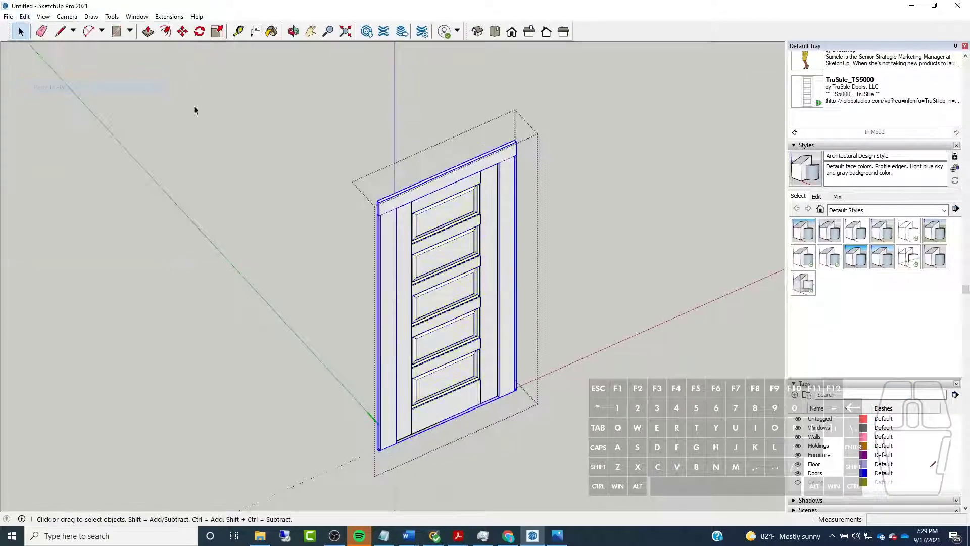
Close the door component, select the door to check that its casing belongs to it, and deselect it
{"action": "left_click", "coordinate": [701, 262]}
{"action": "mouse_move", "coordinate": [365, 298]}
{"action": "middle_mouse_down"}
{"action": "mouse_move", "coordinate": [426, 215]}
{"action": "mouse_move", "coordinate": [531, 229]}
{"action": "mouse_move", "coordinate": [372, 312]}
{"action": "middle_mouse_up"}
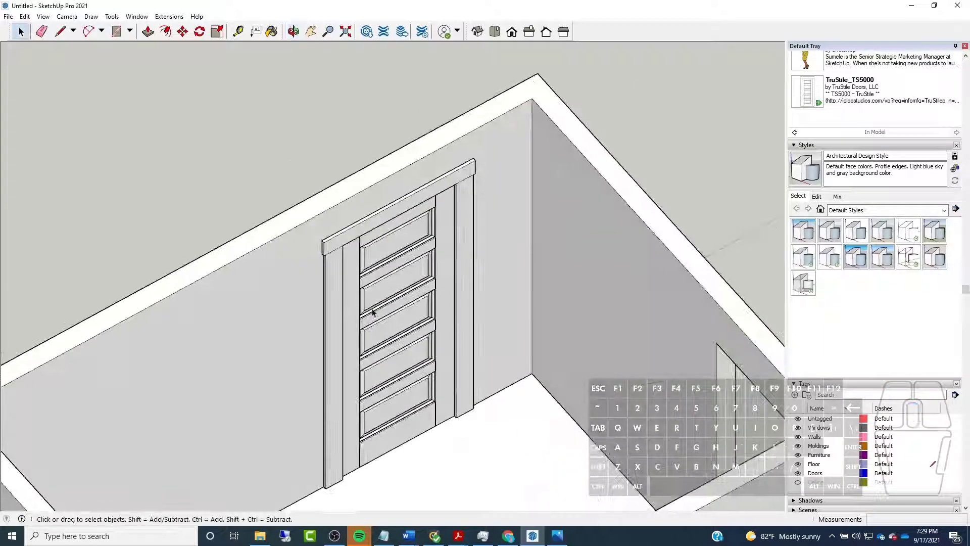
{"action": "scroll", "coordinate": [427, 290], "scroll_direction": "down", "scroll_amount": 3}
{"action": "middle_click_drag", "start_coordinate": [427, 291], "coordinate": [480, 202]}
{"action": "left_click", "coordinate": [477, 201]}
{"action": "scroll", "coordinate": [496, 161], "scroll_direction": "up", "scroll_amount": 3}
{"action": "scroll", "coordinate": [395, 217], "scroll_direction": "up", "scroll_amount": 2}
{"action": "scroll", "coordinate": [329, 207], "scroll_direction": "down", "scroll_amount": 3}
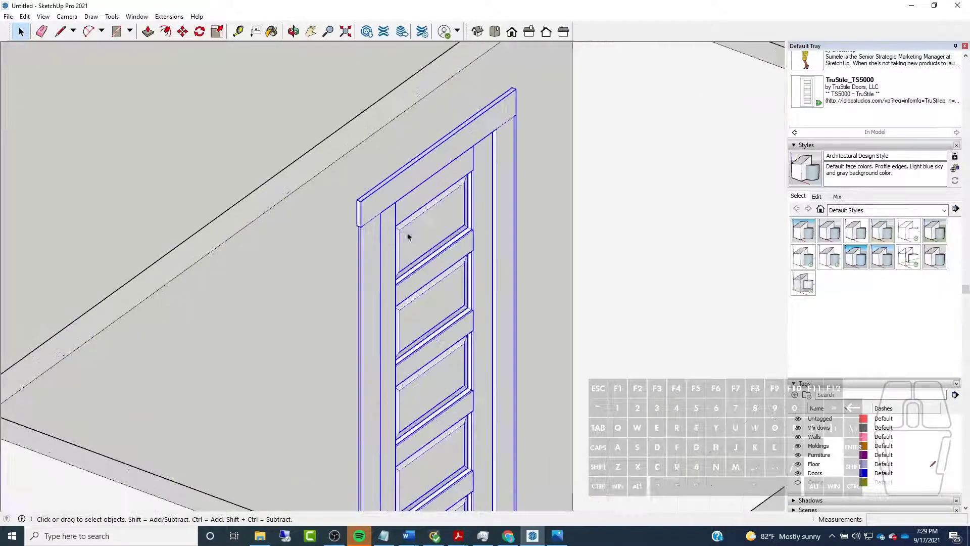
{"action": "left_click", "coordinate": [250, 192]}
{"action": "middle_click_drag", "start_coordinate": [249, 192], "coordinate": [146, 329]}
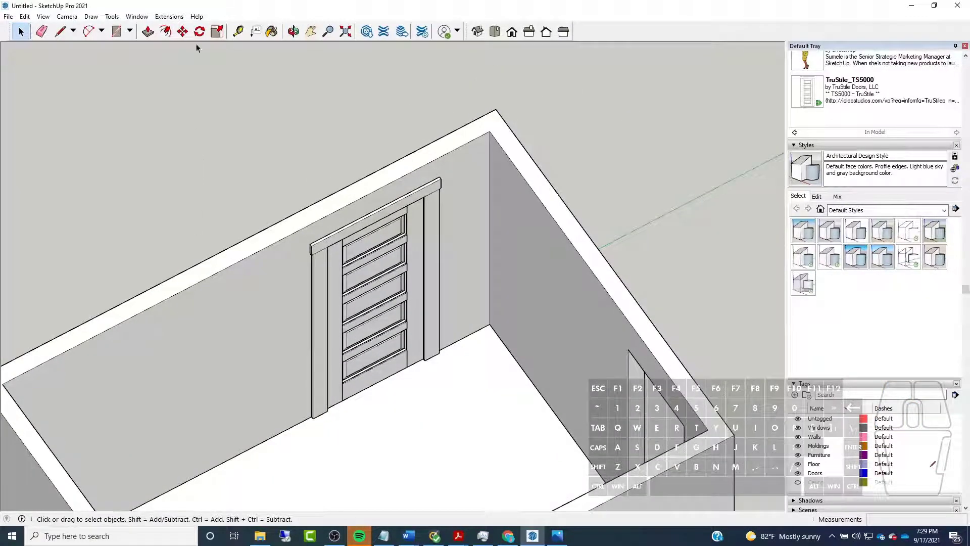
With X-ray display on, copy the door with its casing from its origin corner to the floor-level corner of the adjacent wall's door opening
{"action": "left_click", "coordinate": [330, 268]}
{"action": "middle_click_drag", "start_coordinate": [482, 231], "coordinate": [178, 258]}
{"action": "scroll", "coordinate": [322, 326], "scroll_direction": "up", "scroll_amount": 4}
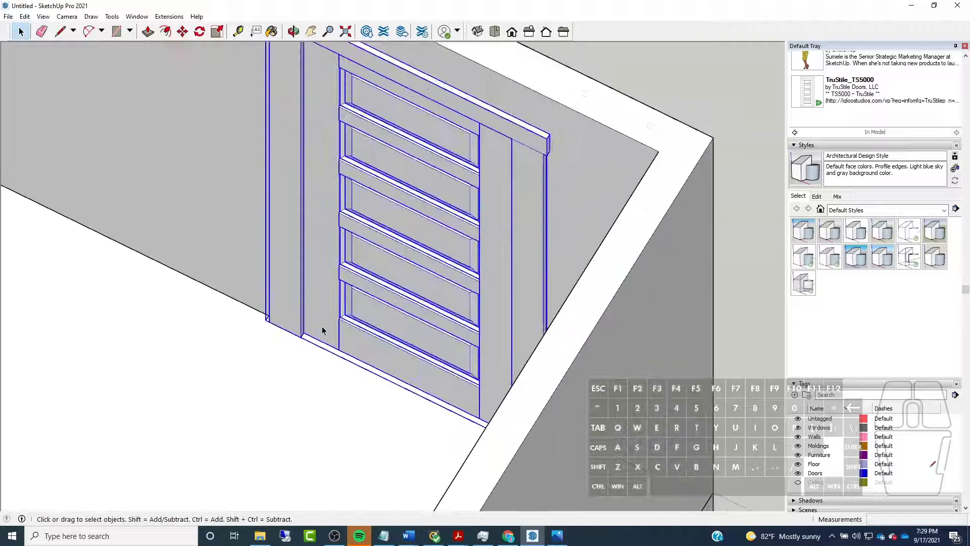
{"action": "left_click", "coordinate": [182, 32]}
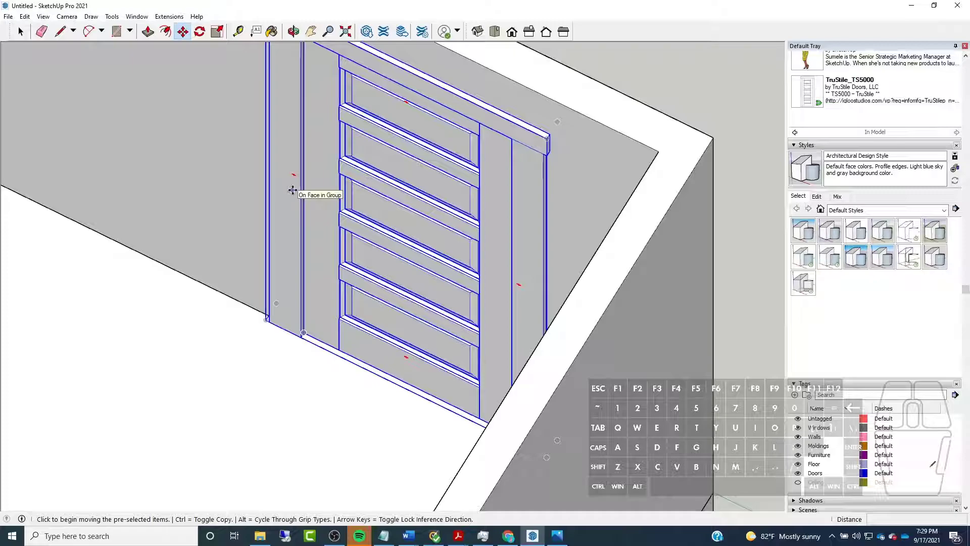
{"action": "key", "text": "x"}
{"action": "scroll", "coordinate": [306, 337], "scroll_direction": "up", "scroll_amount": 4}
{"action": "middle_click_drag", "start_coordinate": [373, 327], "coordinate": [265, 285]}
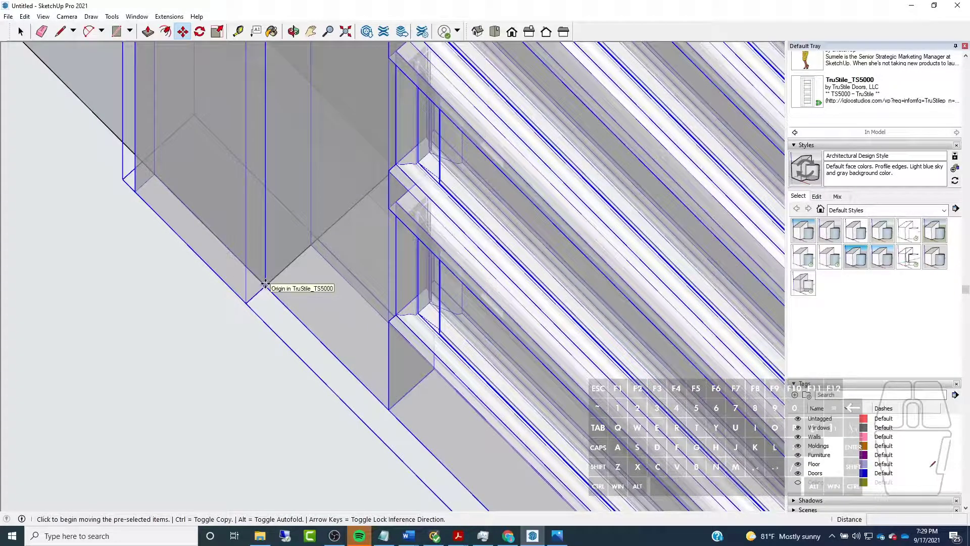
{"action": "left_click", "coordinate": [265, 285]}
{"action": "scroll", "coordinate": [253, 278], "scroll_direction": "down", "scroll_amount": 5}
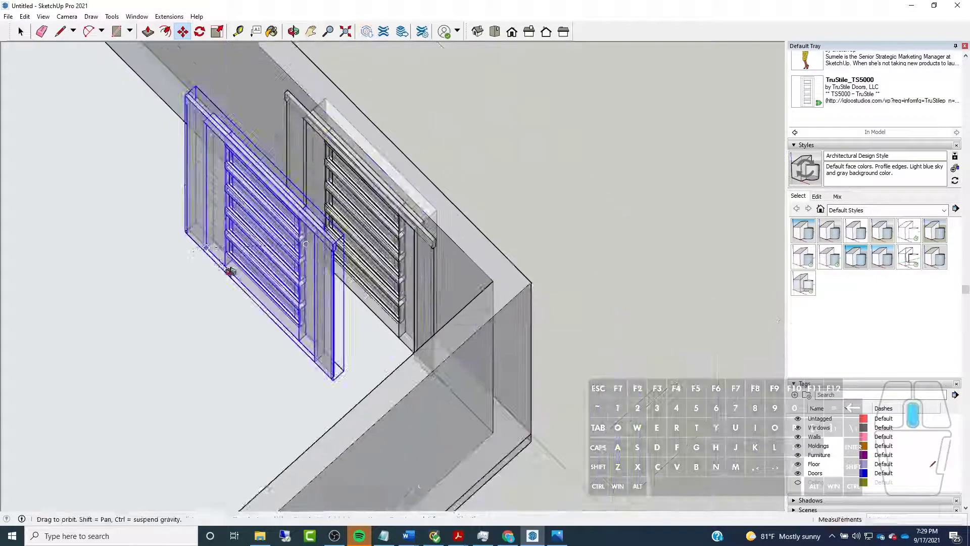
{"action": "middle_click_drag", "start_coordinate": [222, 267], "coordinate": [526, 211]}
{"action": "scroll", "coordinate": [526, 210], "scroll_direction": "down", "scroll_amount": 4}
{"action": "middle_click_drag", "start_coordinate": [366, 262], "coordinate": [667, 238]}
{"action": "scroll", "coordinate": [667, 238], "scroll_direction": "down", "scroll_amount": 1}
{"action": "middle_click_drag", "start_coordinate": [318, 306], "coordinate": [225, 326]}
{"action": "scroll", "coordinate": [629, 232], "scroll_direction": "up", "scroll_amount": 4}
{"action": "left_click", "coordinate": [755, 204]}
Rotate the copied door about its origin corner so that it lines up with the adjacent wall's opening
{"action": "left_click", "coordinate": [199, 31]}
{"action": "middle_click_drag", "start_coordinate": [117, 275], "coordinate": [485, 216]}
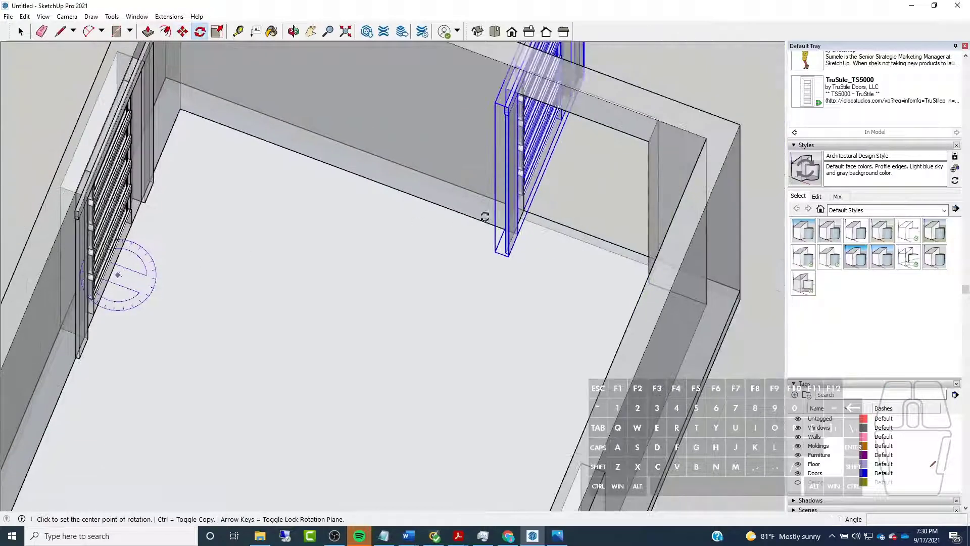
{"action": "scroll", "coordinate": [484, 216], "scroll_direction": "up", "scroll_amount": 5}
{"action": "scroll", "coordinate": [379, 270], "scroll_direction": "up", "scroll_amount": 2}
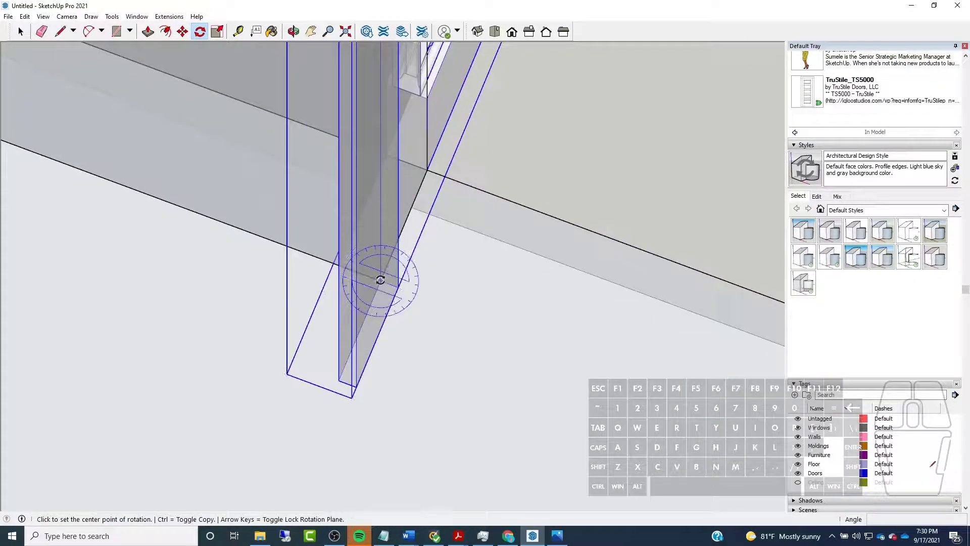
{"action": "scroll", "coordinate": [380, 278], "scroll_direction": "up", "scroll_amount": 2}
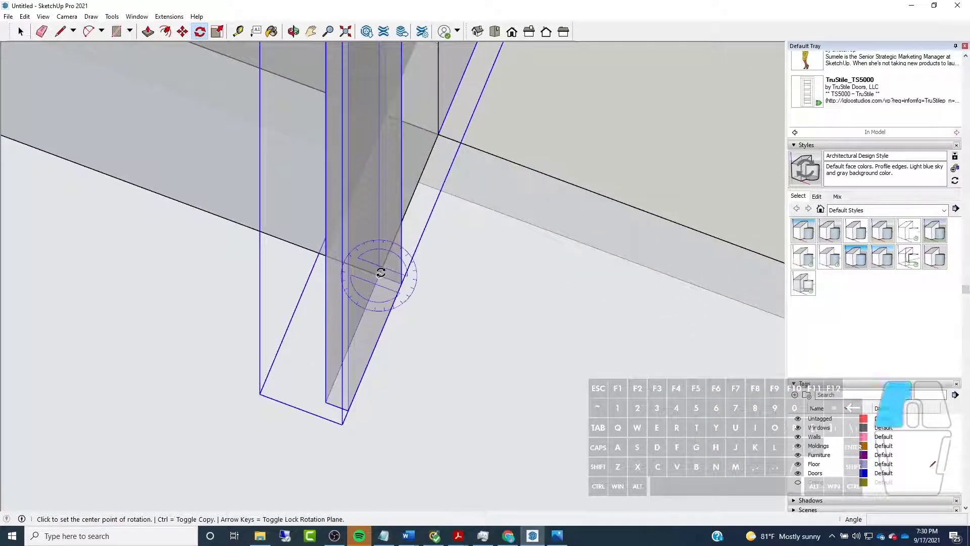
{"action": "left_click", "coordinate": [380, 274]}
{"action": "scroll", "coordinate": [380, 274], "scroll_direction": "down", "scroll_amount": 3}
{"action": "left_click", "coordinate": [446, 127]}
{"action": "scroll", "coordinate": [478, 261], "scroll_direction": "down", "scroll_amount": 1}
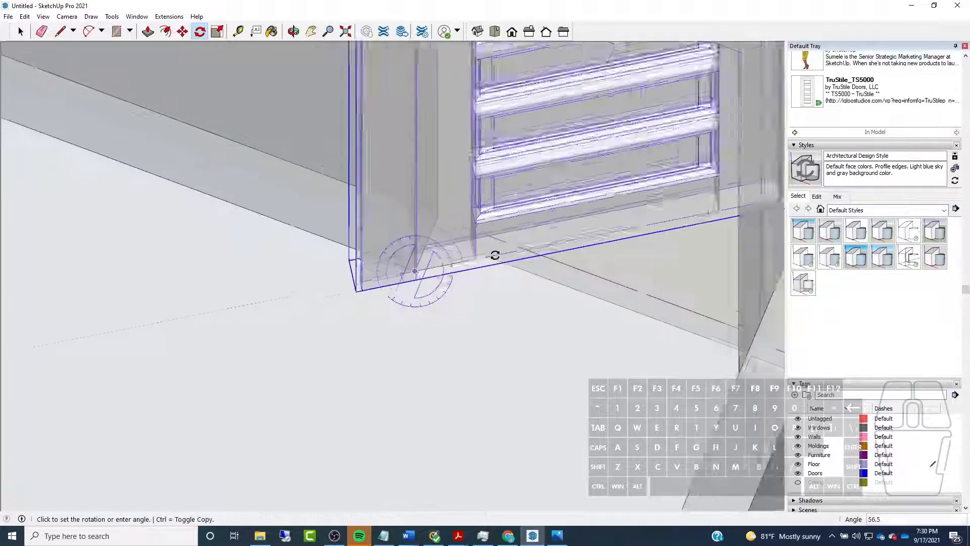
{"action": "scroll", "coordinate": [494, 255], "scroll_direction": "down", "scroll_amount": 6}
{"action": "left_click", "coordinate": [530, 283]}
Turn off X-ray display and examine how the copied door sits in the adjacent wall's opening
{"action": "middle_click_drag", "start_coordinate": [285, 283], "coordinate": [415, 208]}
{"action": "scroll", "coordinate": [554, 167], "scroll_direction": "up", "scroll_amount": 8}
{"action": "middle_click_drag", "start_coordinate": [546, 164], "coordinate": [102, 63]}
{"action": "scroll", "coordinate": [465, 136], "scroll_direction": "down", "scroll_amount": 6}
{"action": "left_click", "coordinate": [20, 32]}
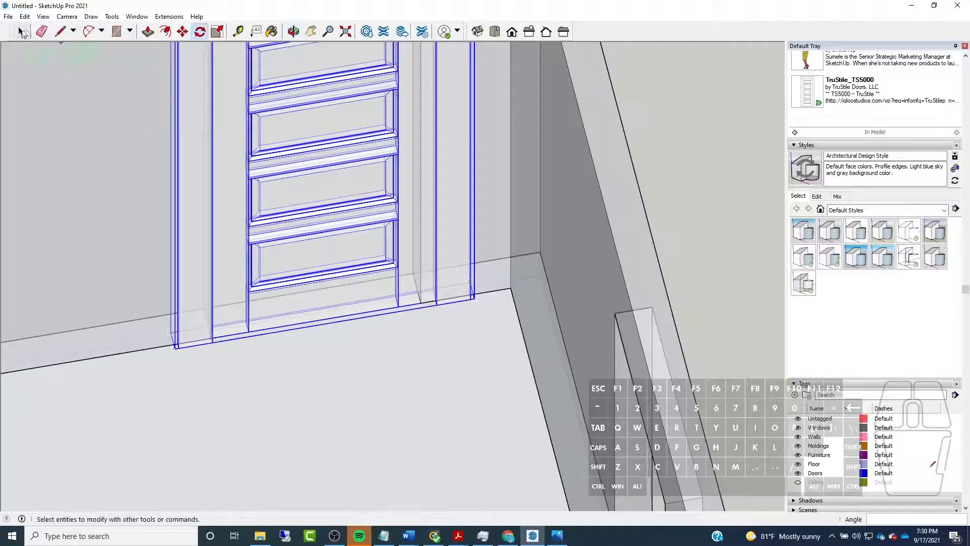
{"action": "scroll", "coordinate": [383, 367], "scroll_direction": "down", "scroll_amount": 4}
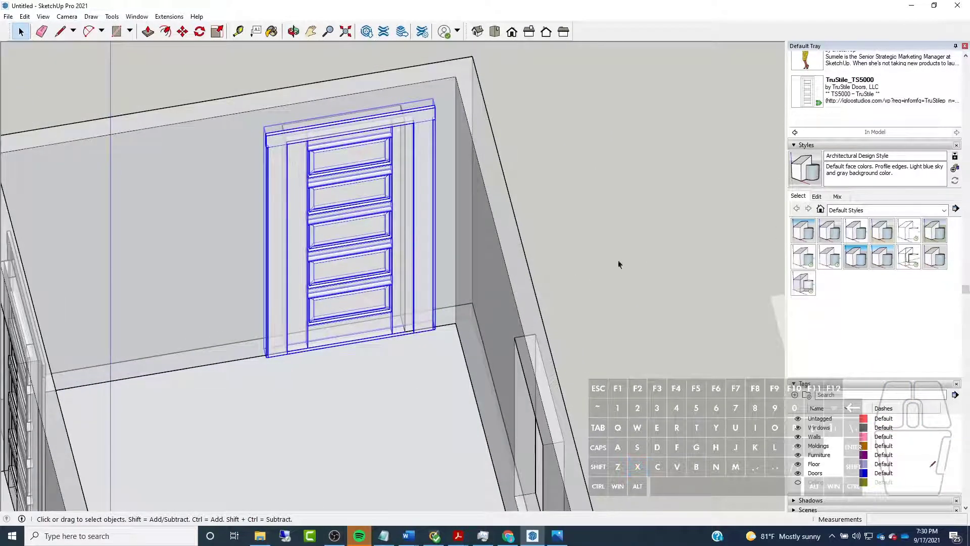
{"action": "scroll", "coordinate": [613, 256], "scroll_direction": "down", "scroll_amount": 5}
{"action": "middle_click_drag", "start_coordinate": [614, 244], "coordinate": [240, 230]}
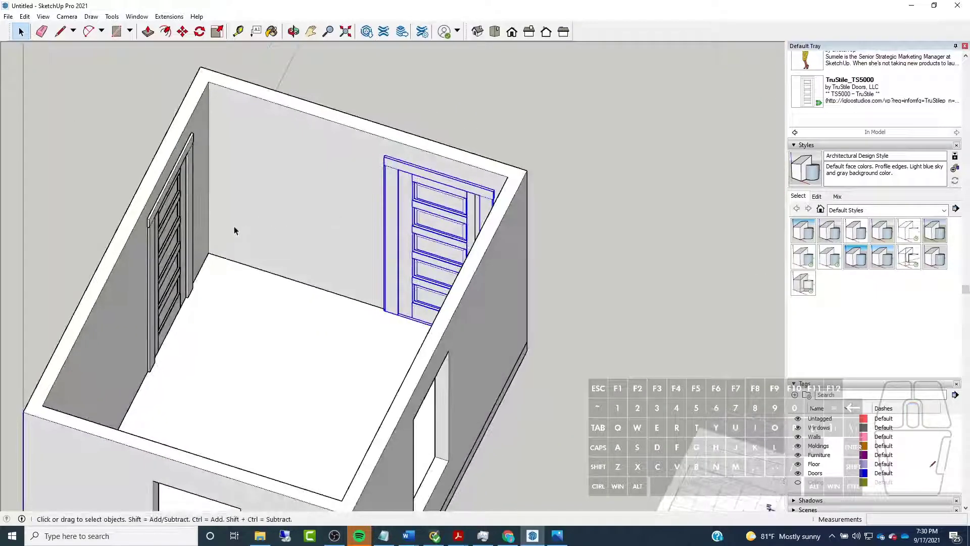
{"action": "middle_click_drag", "start_coordinate": [329, 238], "coordinate": [487, 234]}
Make the copied door a unique component, independent of the original door
{"action": "right_click", "coordinate": [491, 215]}
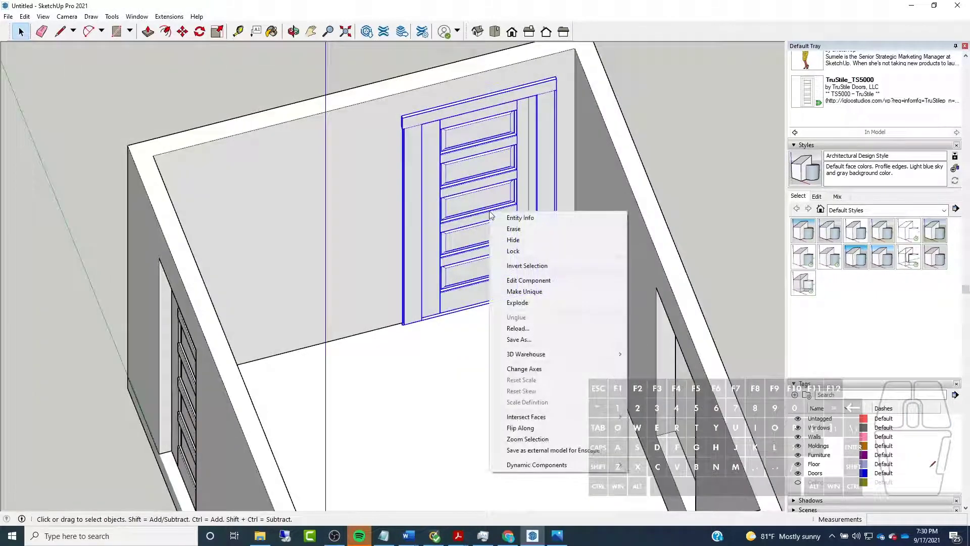
{"action": "left_click", "coordinate": [528, 292]}
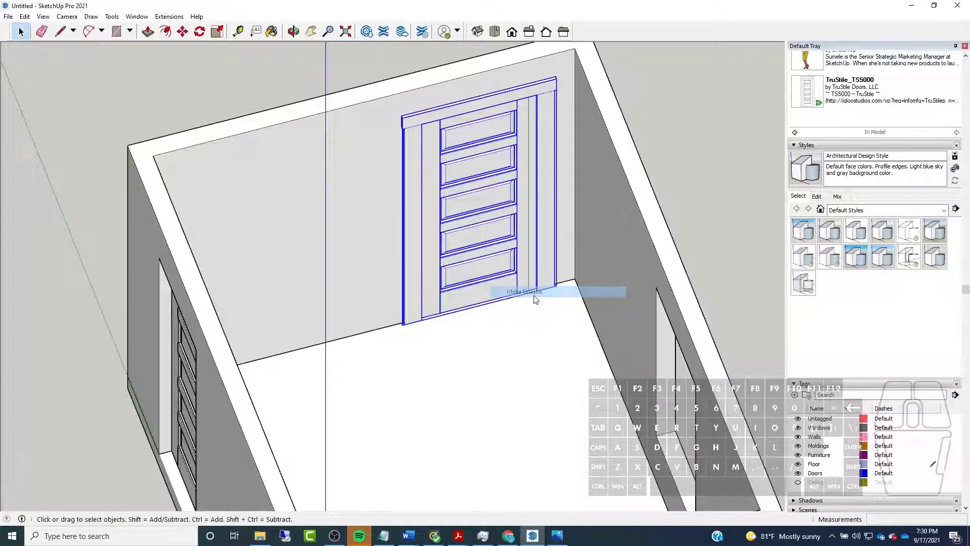
{"action": "left_click", "coordinate": [493, 286]}
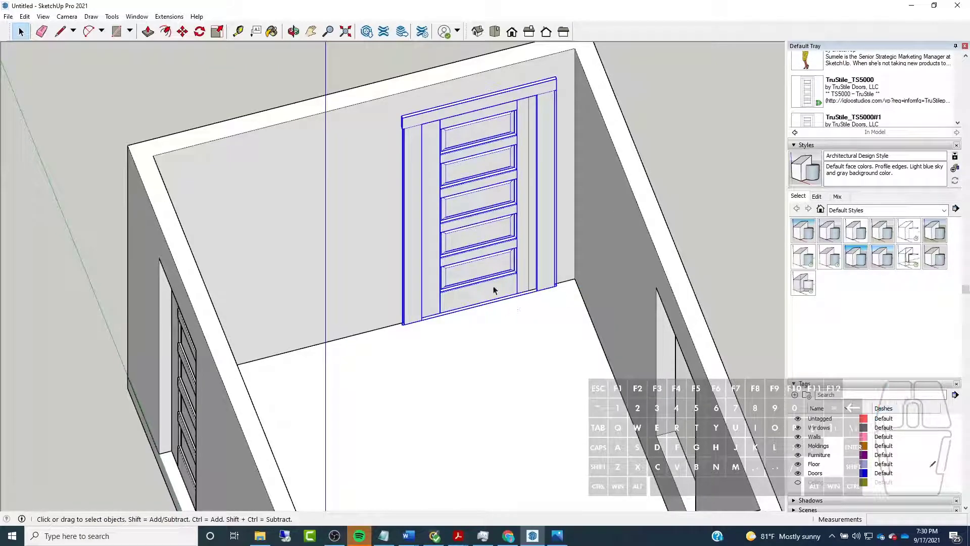
{"action": "double_click", "coordinate": [493, 286]}
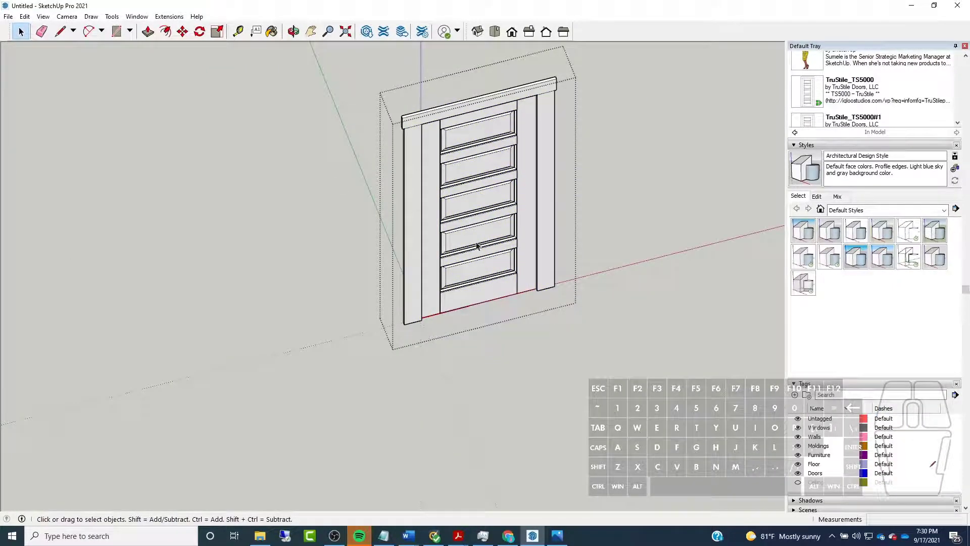
{"action": "left_click", "coordinate": [477, 292]}
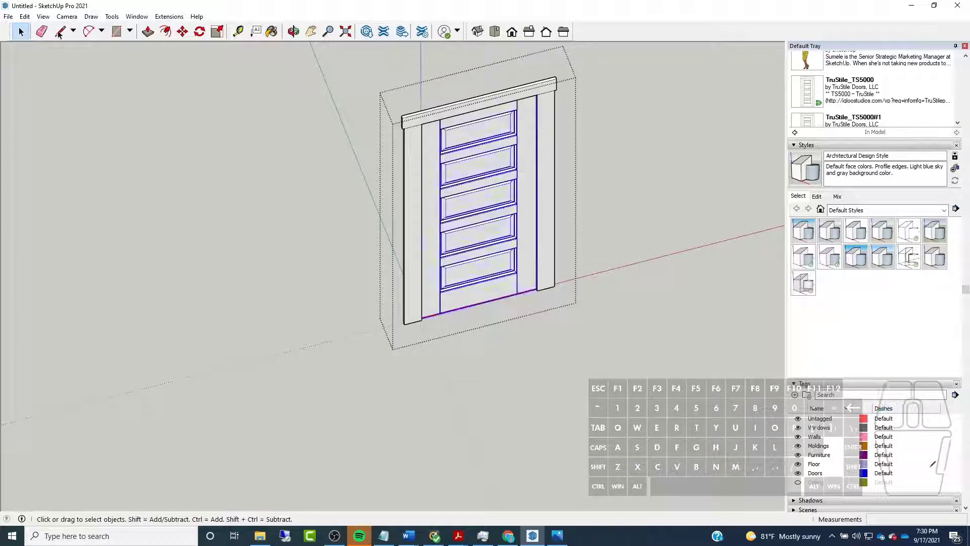
{"action": "left_click", "coordinate": [24, 16]}
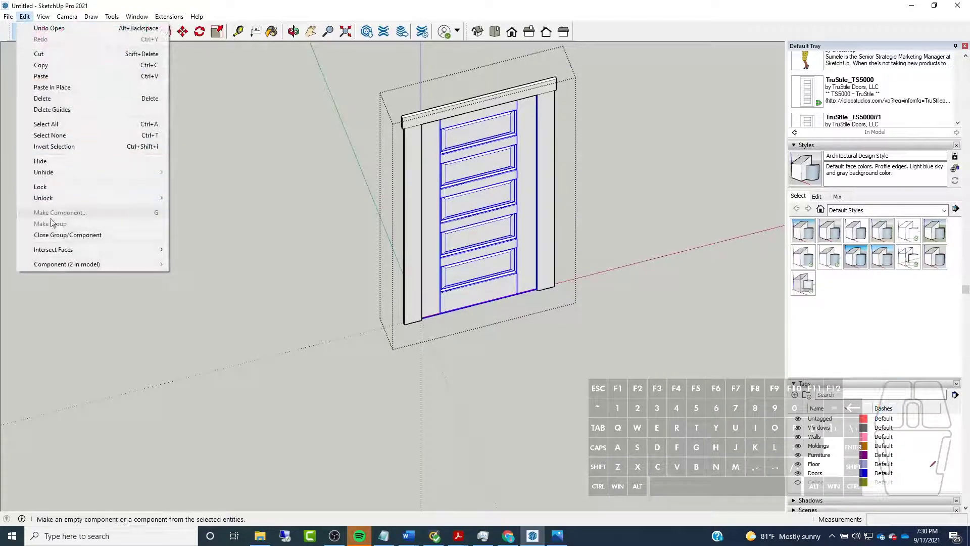
{"action": "mouse_move", "coordinate": [53, 261]}
{"action": "mouse_move", "coordinate": [229, 466]}
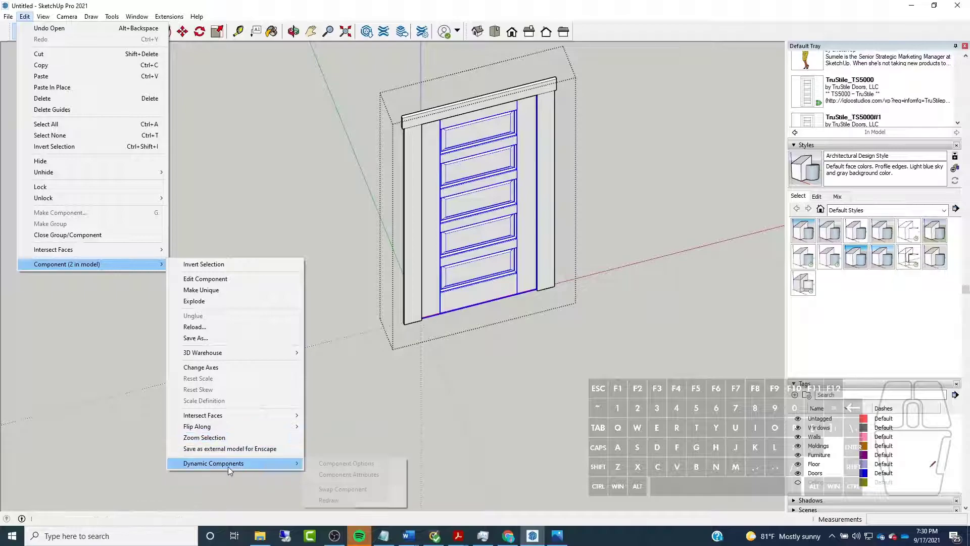
{"action": "left_click", "coordinate": [354, 464]}
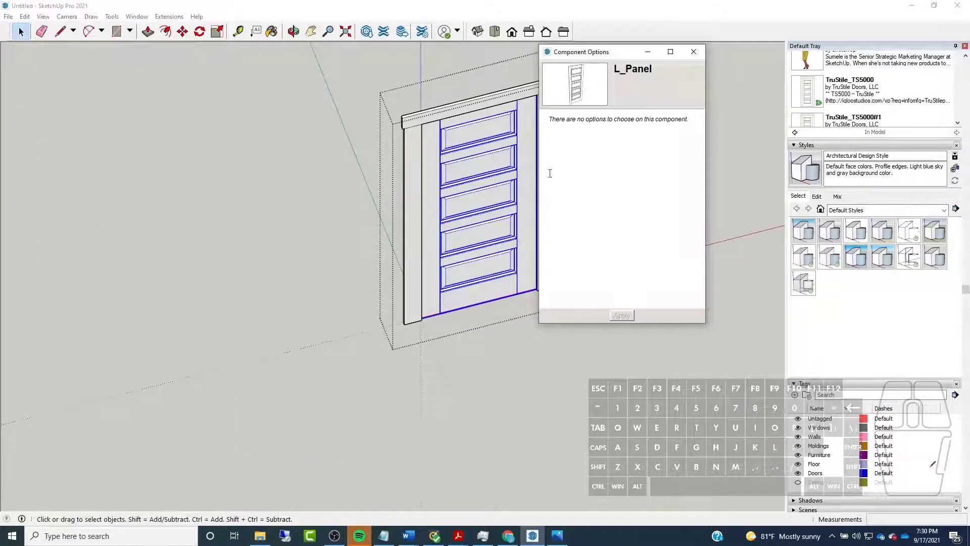
{"action": "scroll", "coordinate": [476, 166], "scroll_direction": "down", "scroll_amount": 5}
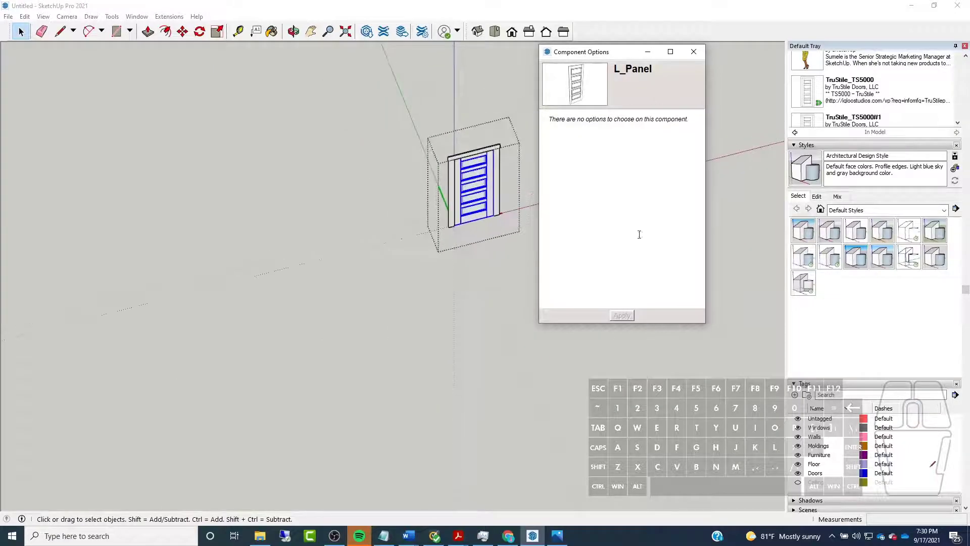
{"action": "left_click", "coordinate": [693, 51]}
{"action": "scroll", "coordinate": [500, 168], "scroll_direction": "up", "scroll_amount": 4}
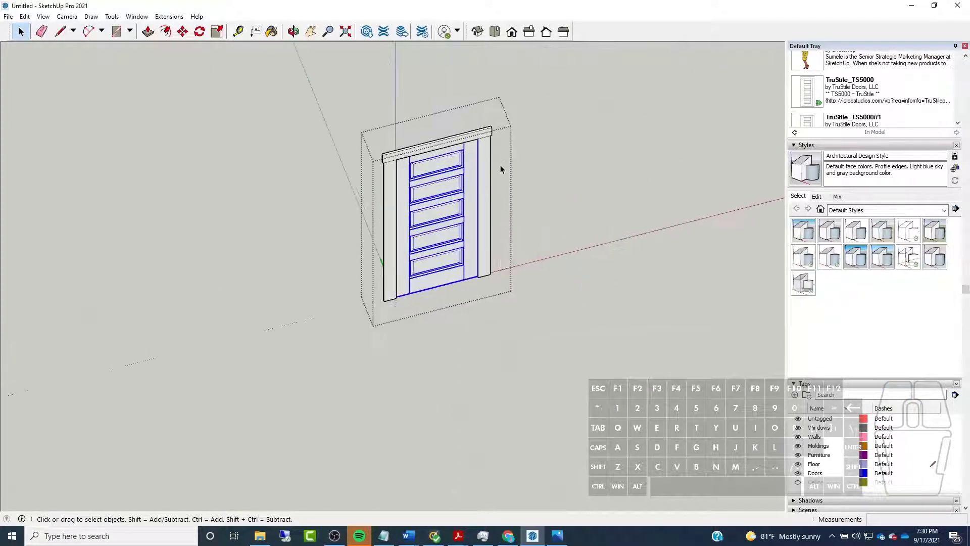
{"action": "key", "text": "ctrl+z"}
Try to set the copied door's width to 28" in its dynamic Component Options, apply it and let the operation continue
{"action": "left_click", "coordinate": [456, 213]}
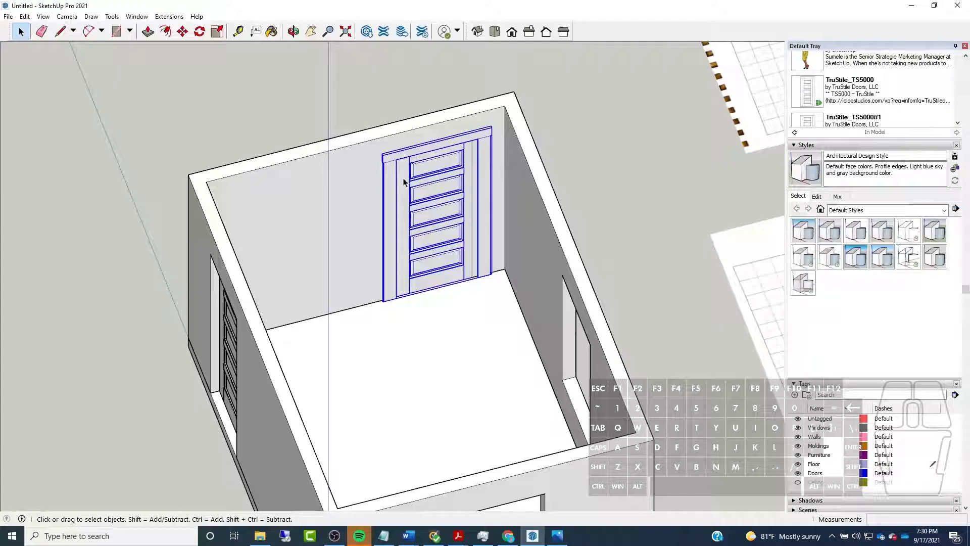
{"action": "left_click", "coordinate": [25, 17]}
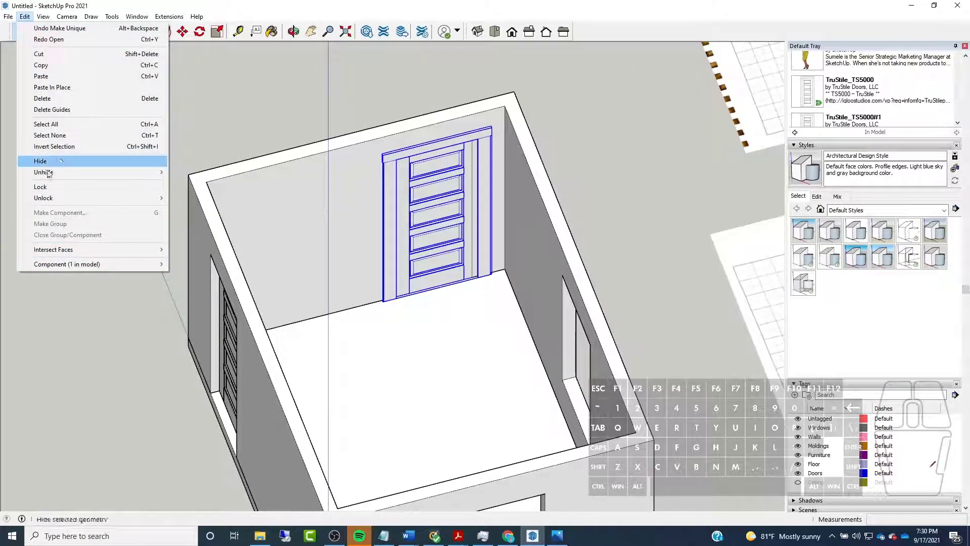
{"action": "mouse_move", "coordinate": [68, 265]}
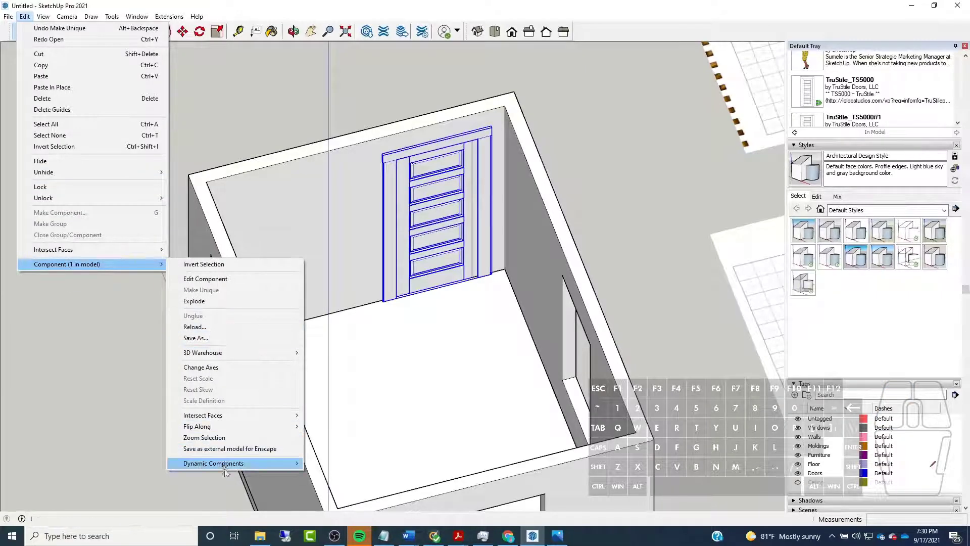
{"action": "mouse_move", "coordinate": [226, 463]}
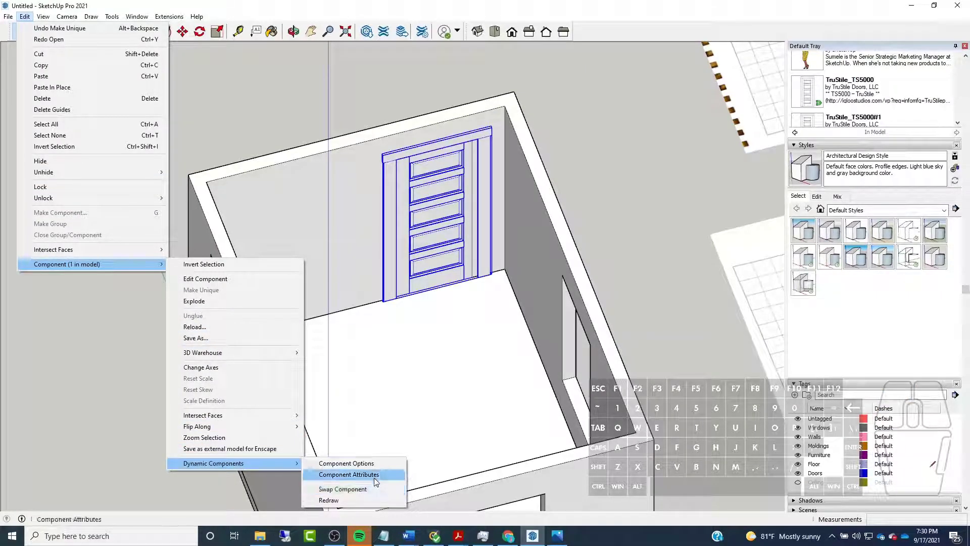
{"action": "left_click", "coordinate": [360, 463]}
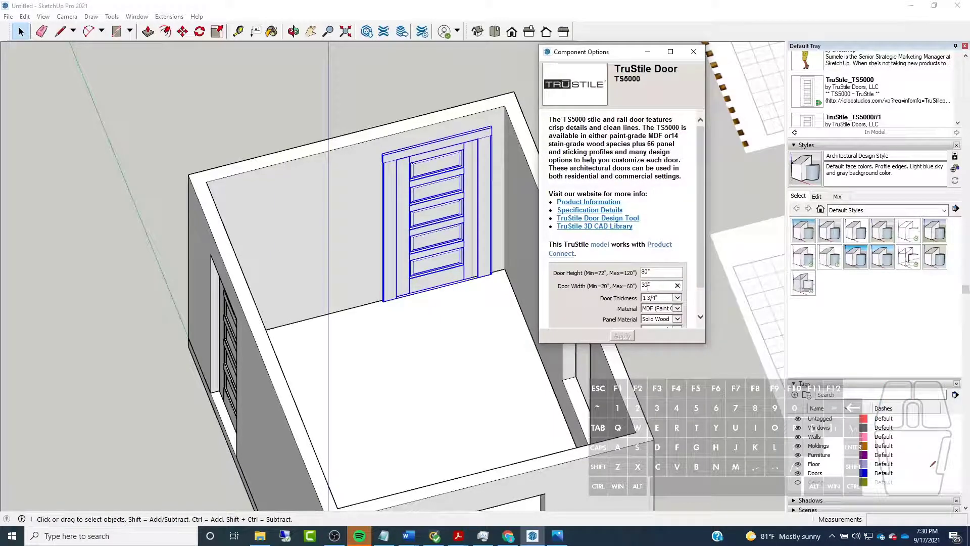
{"action": "type", "text": "8"}
{"action": "type", "text": "2"}
{"action": "type", "text": "8"}
{"action": "left_click", "coordinate": [628, 337]}
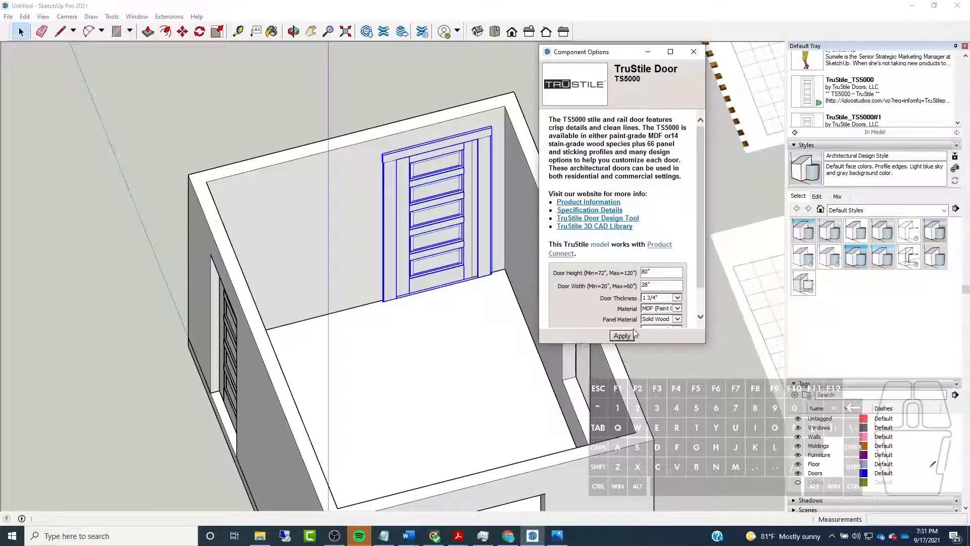
{"action": "left_click", "coordinate": [623, 336]}
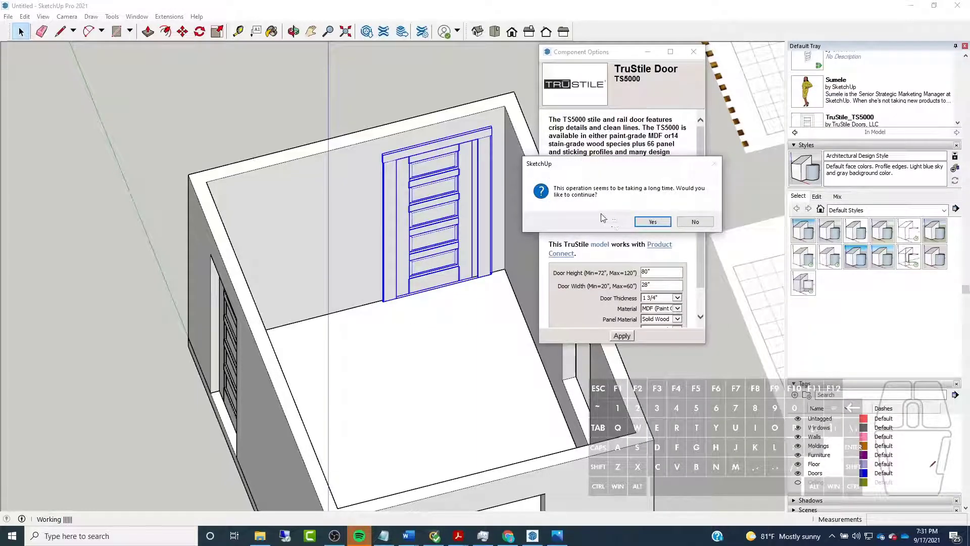
{"action": "left_click", "coordinate": [649, 221]}
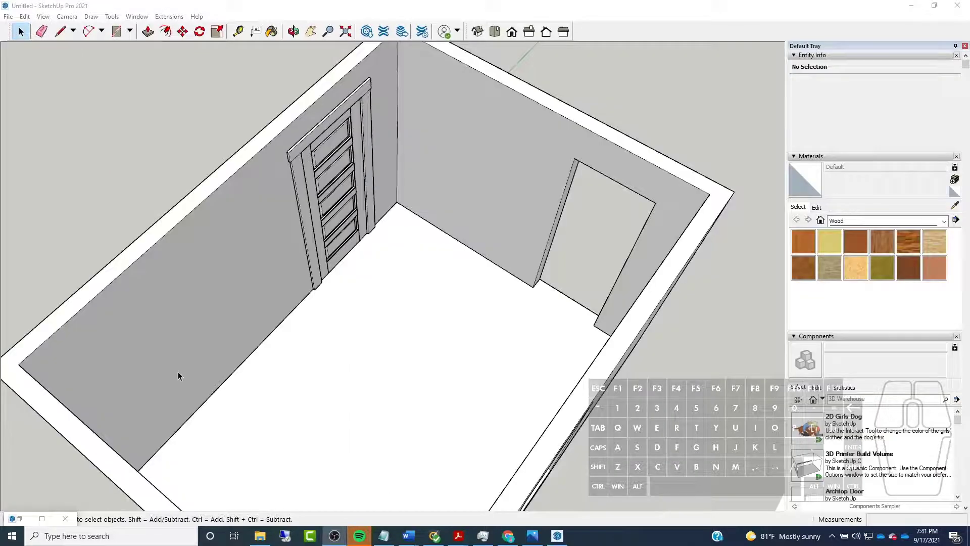
{"action": "scroll", "coordinate": [435, 217], "scroll_direction": "up", "scroll_amount": 3}
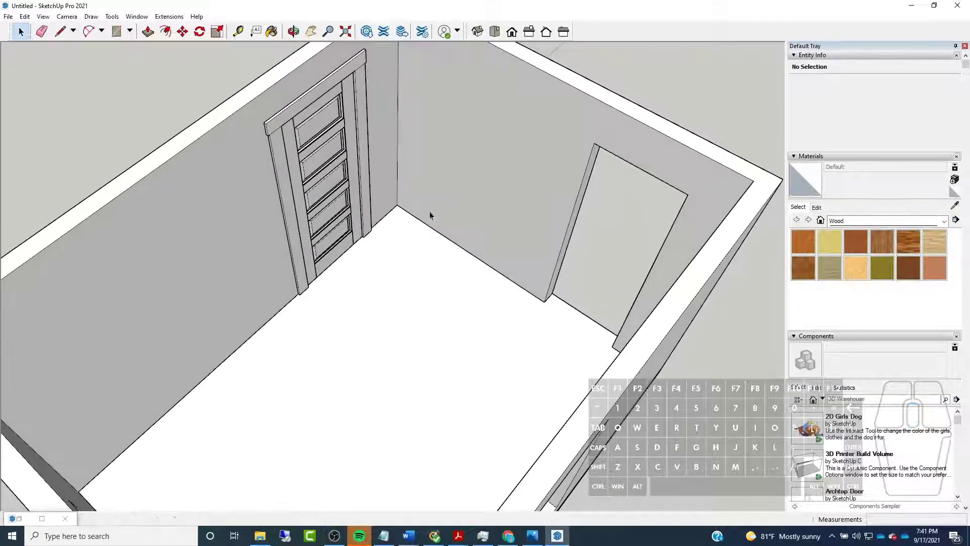
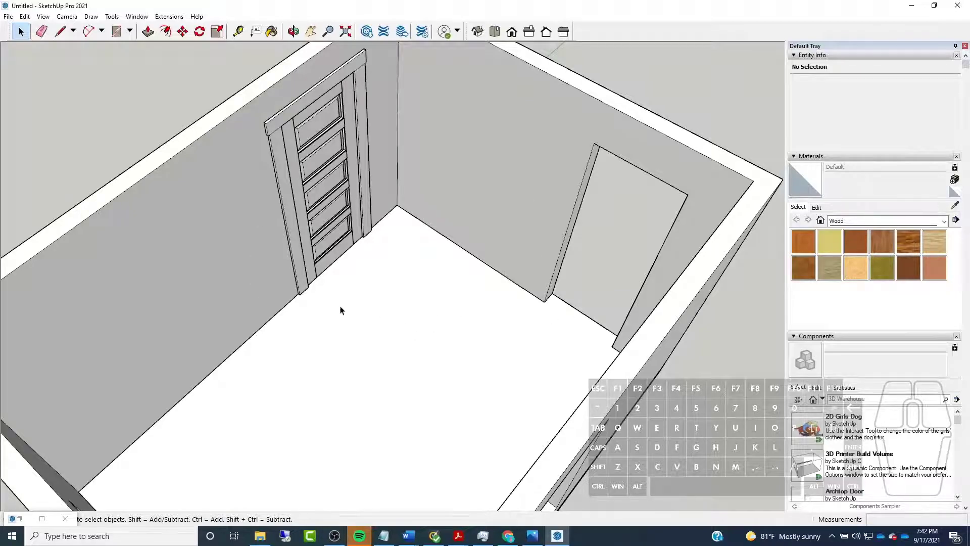
Examine the fitted door and its casing in the long wall alongside the empty opening in the adjacent wall
{"action": "middle_click_drag", "start_coordinate": [622, 359], "coordinate": [390, 249]}
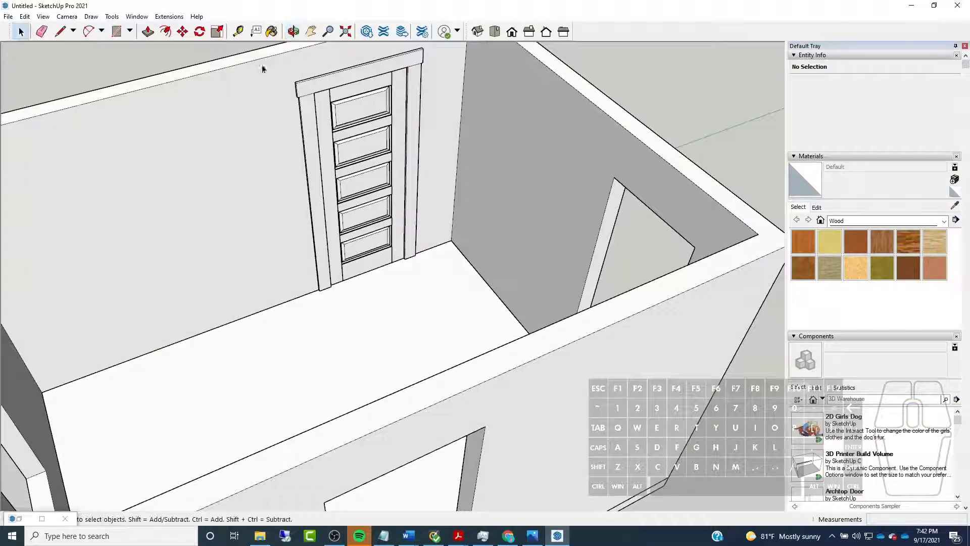
{"action": "scroll", "coordinate": [353, 401], "scroll_direction": "down", "scroll_amount": 3}
{"action": "middle_click_drag", "start_coordinate": [353, 401], "coordinate": [296, 357]}
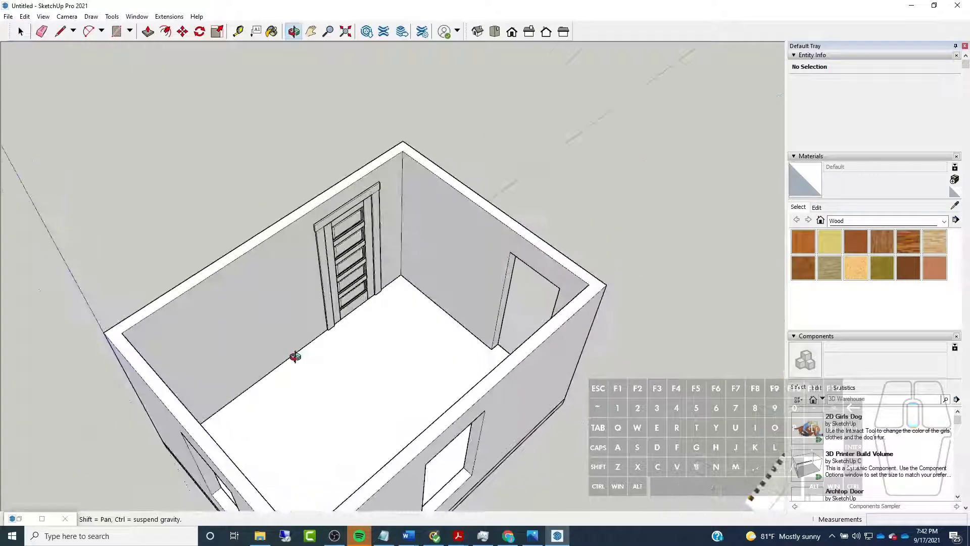
{"action": "scroll", "coordinate": [393, 289], "scroll_direction": "up", "scroll_amount": 3}
{"action": "left_click", "coordinate": [380, 289]}
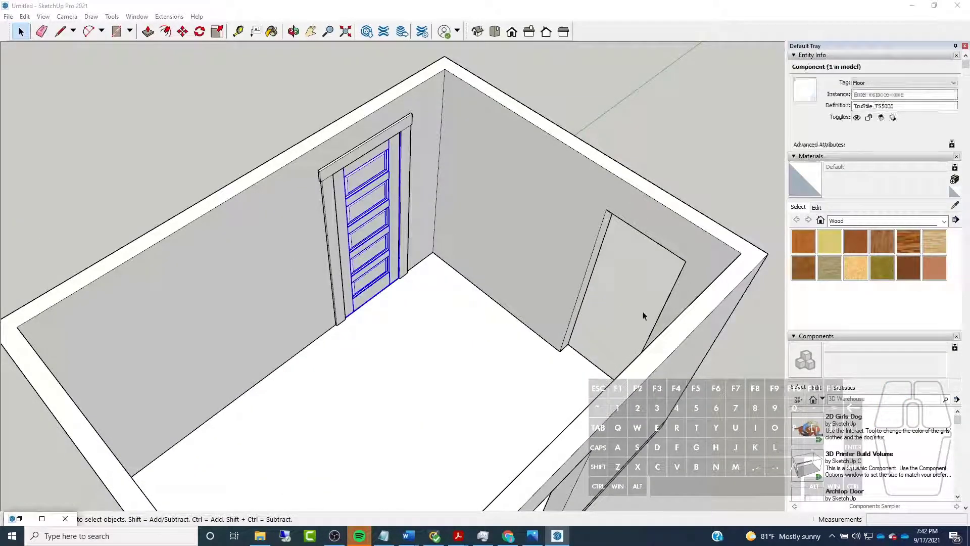
{"action": "scroll", "coordinate": [382, 149], "scroll_direction": "up", "scroll_amount": 5}
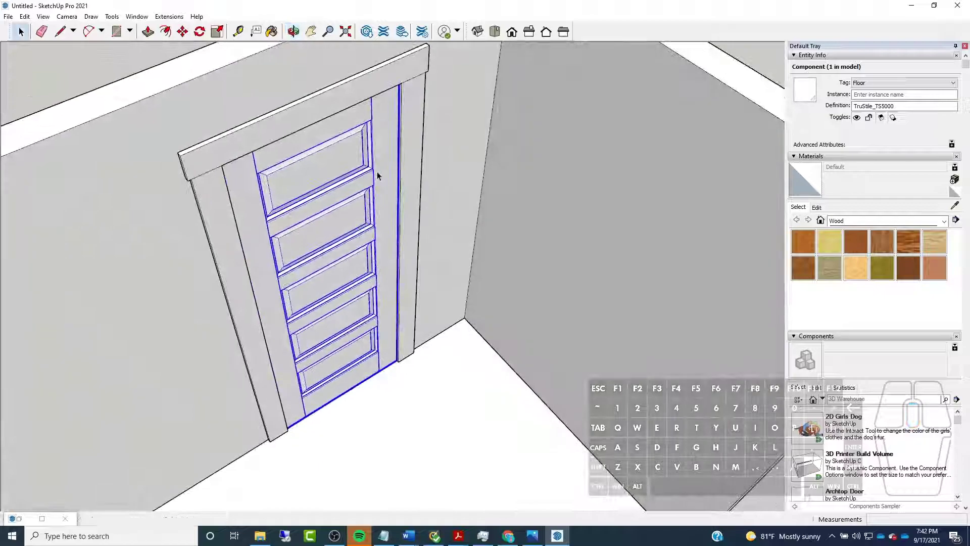
{"action": "scroll", "coordinate": [375, 275], "scroll_direction": "down", "scroll_amount": 4}
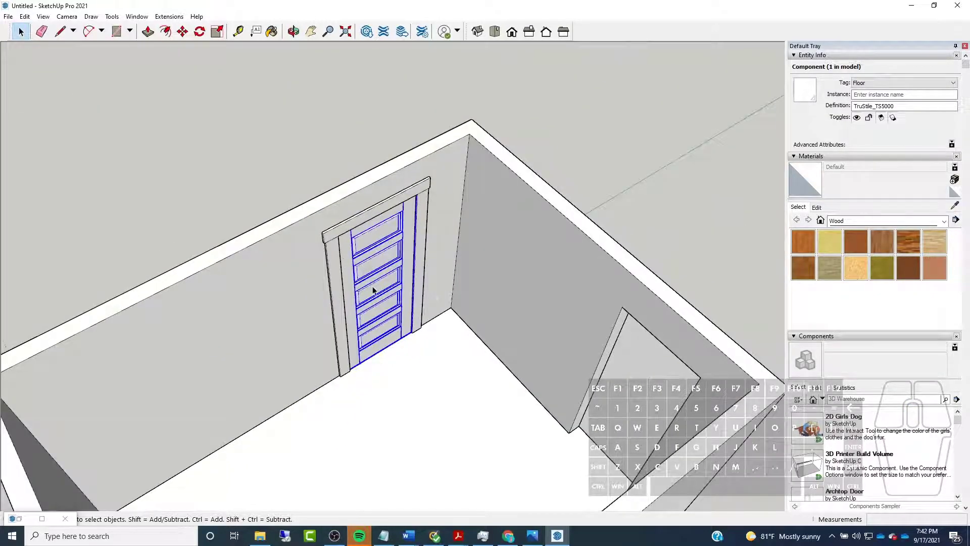
{"action": "scroll", "coordinate": [374, 289], "scroll_direction": "up", "scroll_amount": 3}
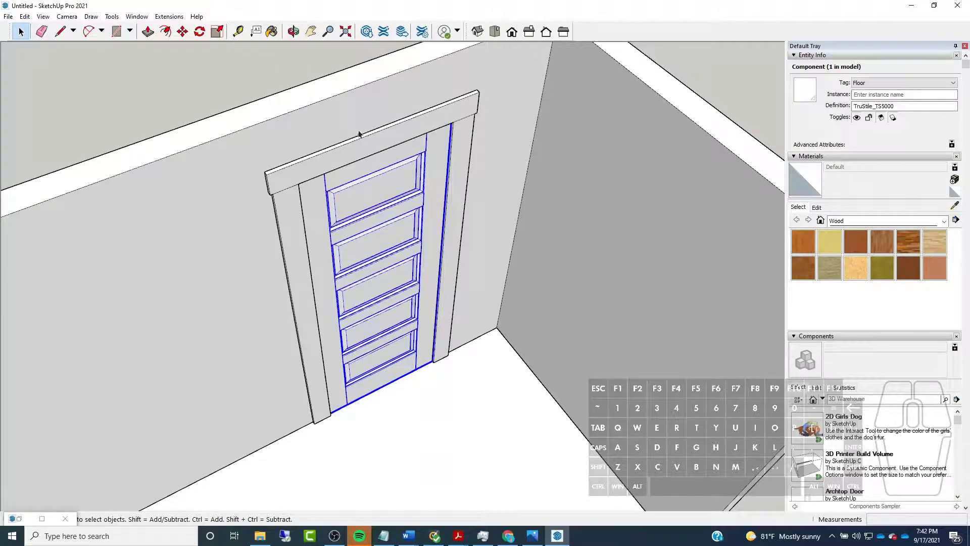
Open the walls group, cut the door casing group out of it and close the walls group
{"action": "left_click", "coordinate": [445, 131]}
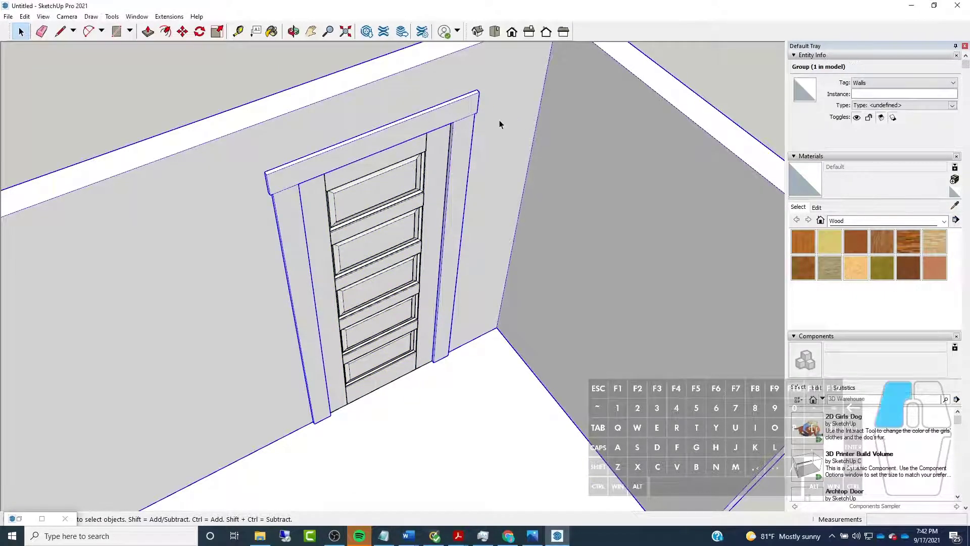
{"action": "double_click", "coordinate": [498, 122]}
{"action": "left_click", "coordinate": [441, 184]}
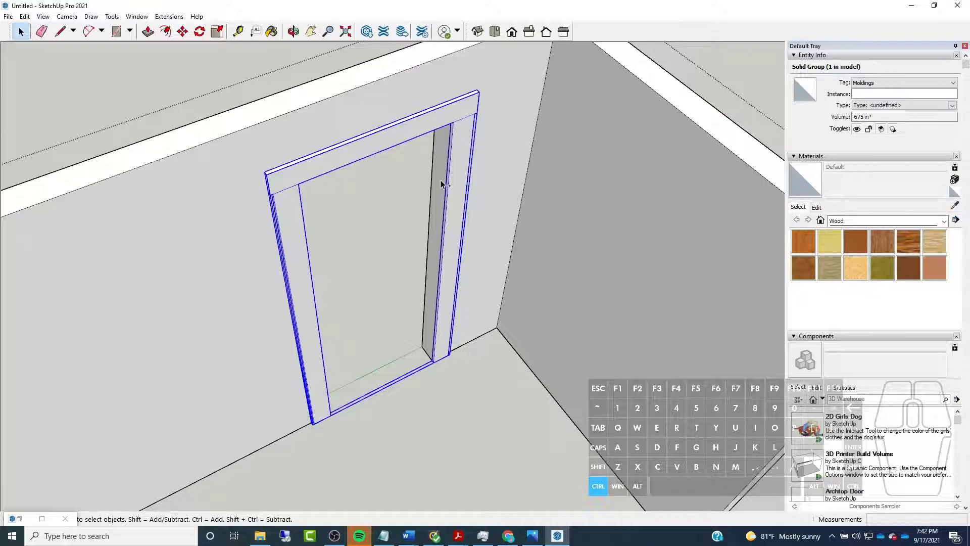
{"action": "key", "text": "ctrl+x"}
{"action": "left_click", "coordinate": [330, 300]}
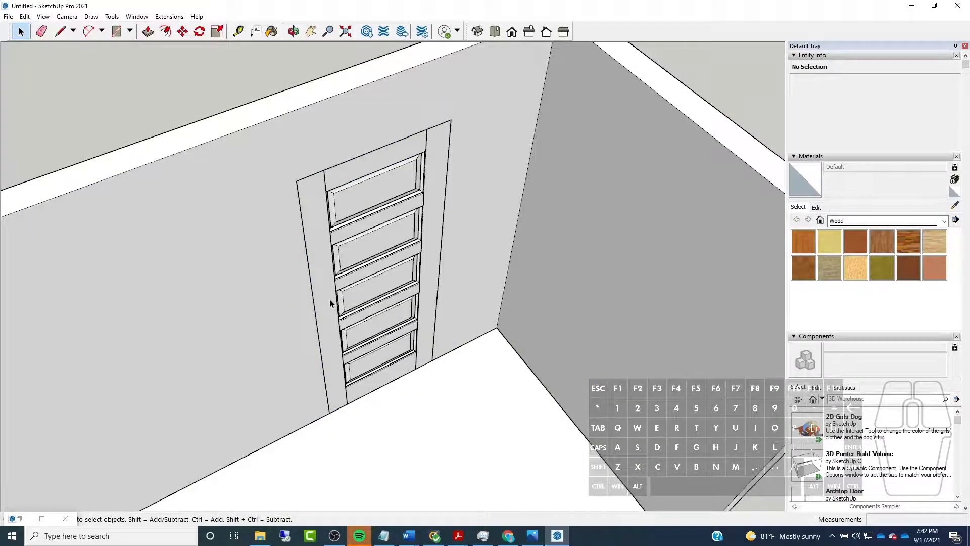
Open the door component and check the Dynamic Components commands available for its nested panel component, leaving the component without changes
{"action": "double_click", "coordinate": [373, 279]}
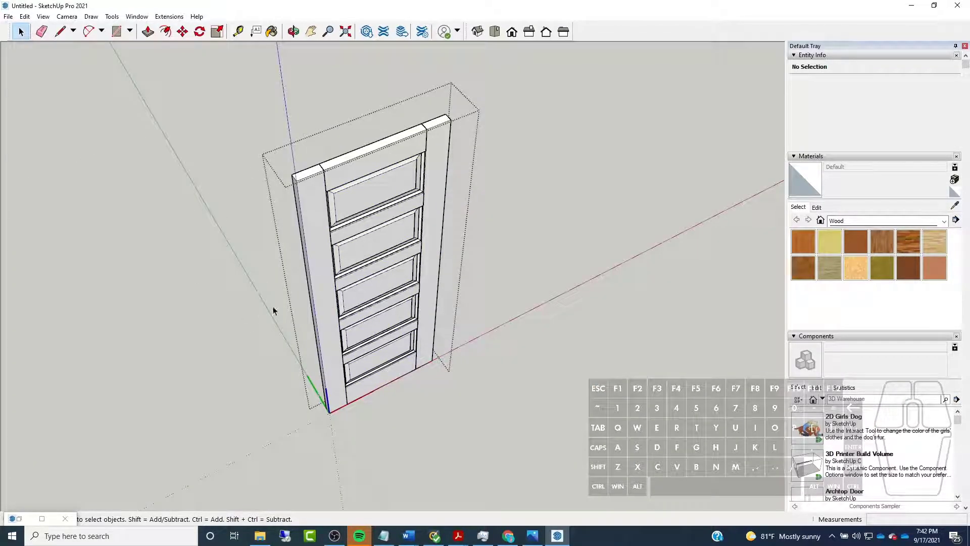
{"action": "scroll", "coordinate": [353, 302], "scroll_direction": "down", "scroll_amount": 2}
{"action": "left_click_drag", "start_coordinate": [227, 110], "coordinate": [464, 463]}
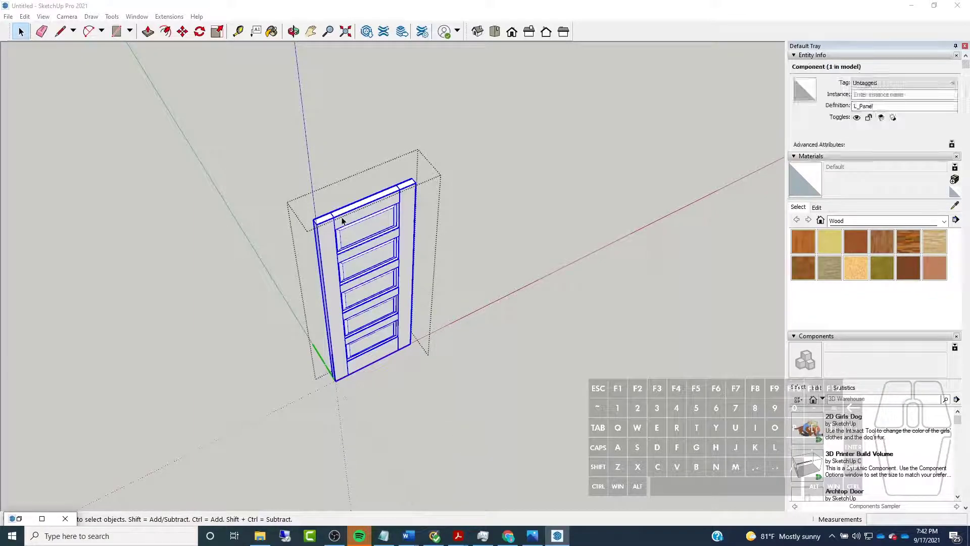
{"action": "scroll", "coordinate": [374, 219], "scroll_direction": "up", "scroll_amount": 3}
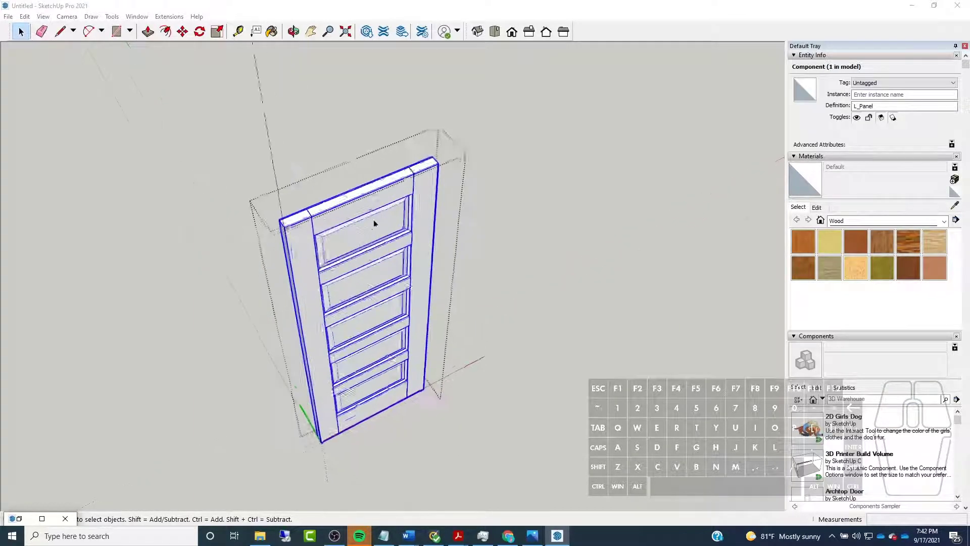
{"action": "right_click", "coordinate": [373, 219]}
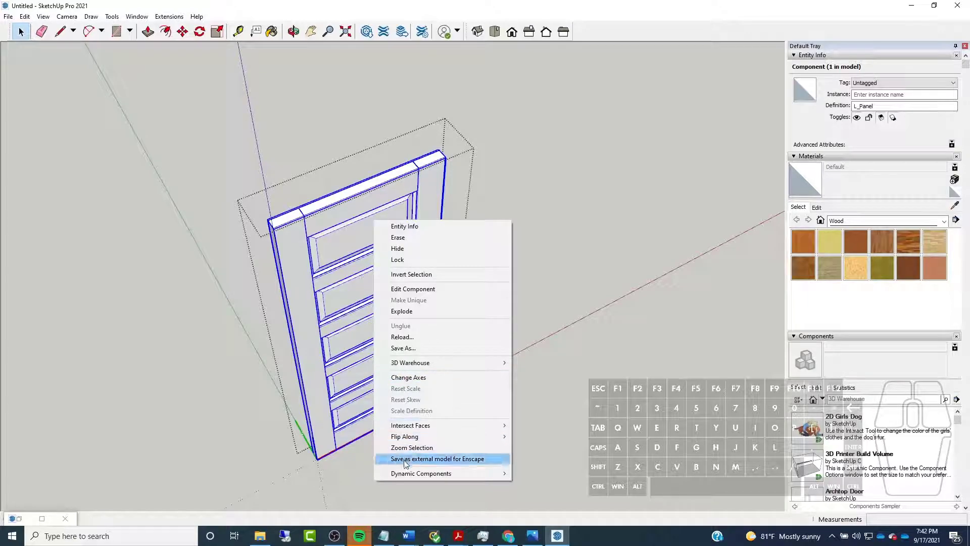
{"action": "mouse_move", "coordinate": [409, 478]}
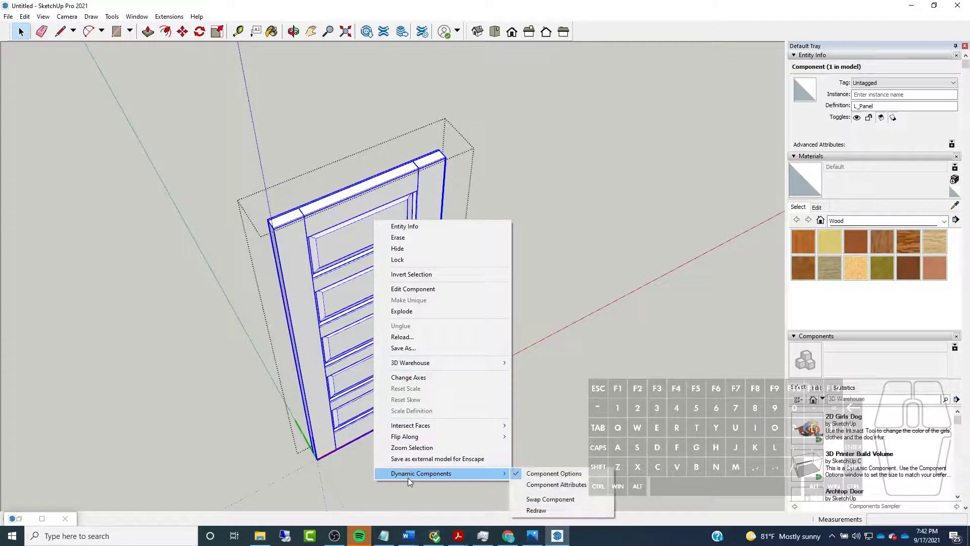
{"action": "left_click", "coordinate": [423, 295]}
{"action": "middle_click_drag", "start_coordinate": [414, 310], "coordinate": [481, 263]}
{"action": "left_click", "coordinate": [567, 284]}
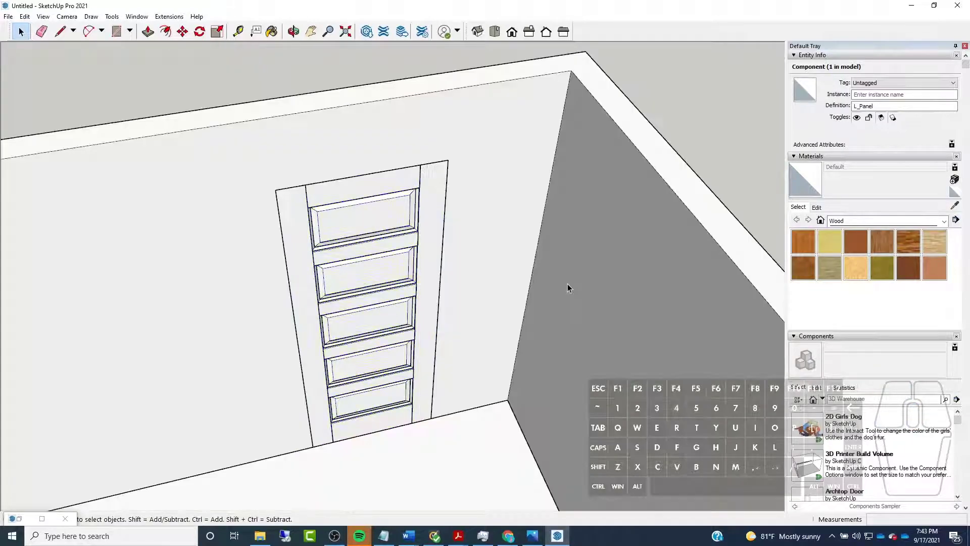
Reopen the door component, enter its nested panel component for editing and exit without changing anything
{"action": "double_click", "coordinate": [384, 300]}
{"action": "left_click", "coordinate": [363, 181]}
{"action": "right_click", "coordinate": [369, 206]}
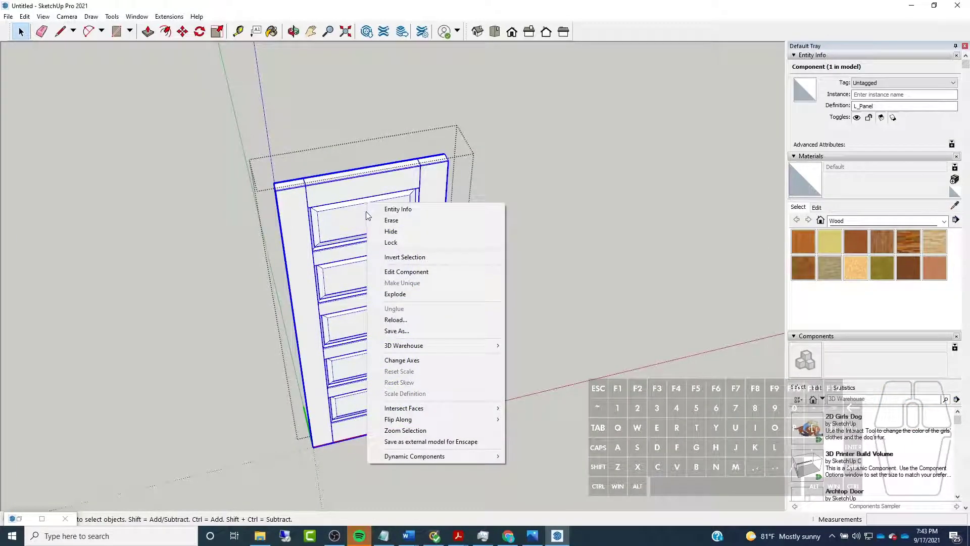
{"action": "left_click", "coordinate": [407, 273]}
{"action": "left_click", "coordinate": [585, 285]}
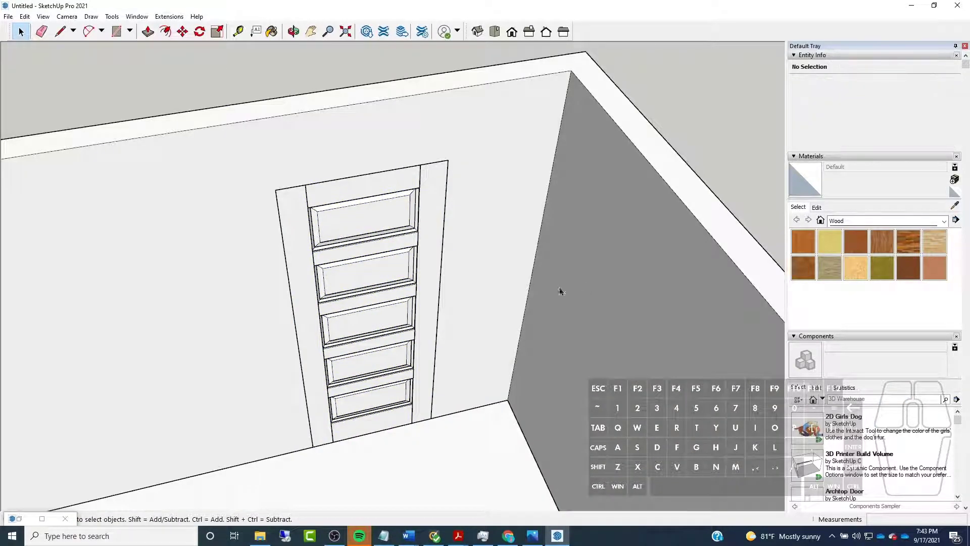
Paste the cut casing in place outside the walls group and group it together with the door
{"action": "left_click", "coordinate": [27, 17]}
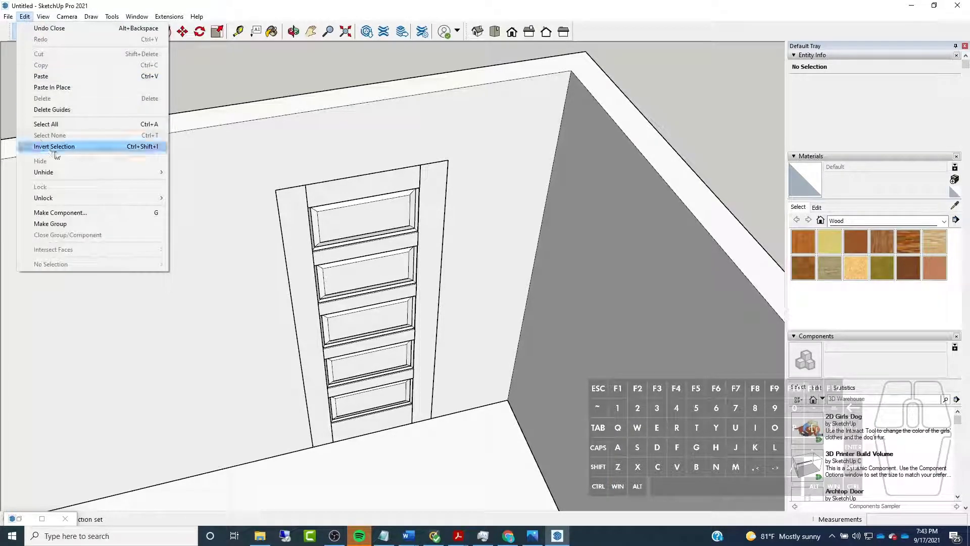
{"action": "left_click", "coordinate": [56, 89]}
{"action": "left_click", "coordinate": [403, 260]}
{"action": "left_click", "coordinate": [283, 298], "text": "shift"}
{"action": "middle_click_drag", "start_coordinate": [212, 221], "coordinate": [439, 197]}
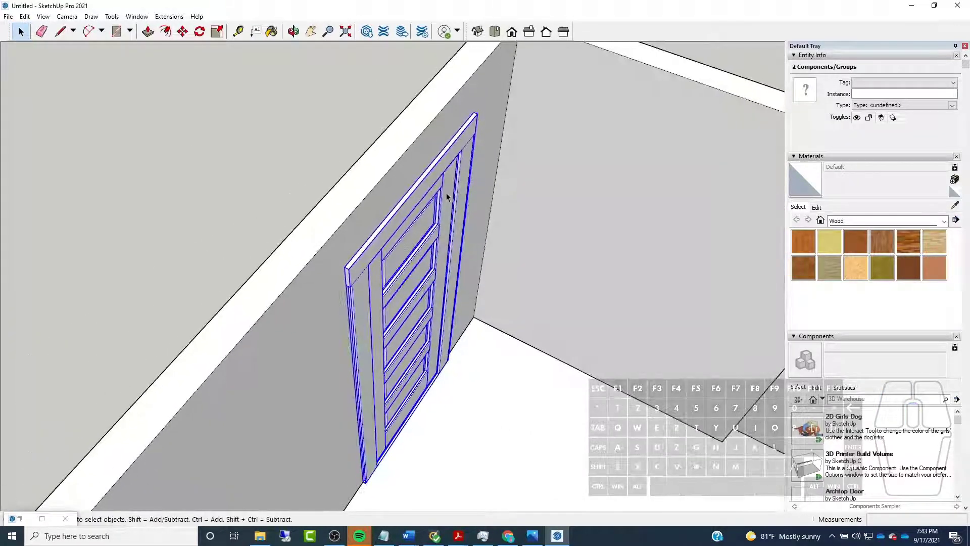
{"action": "right_click", "coordinate": [418, 259]}
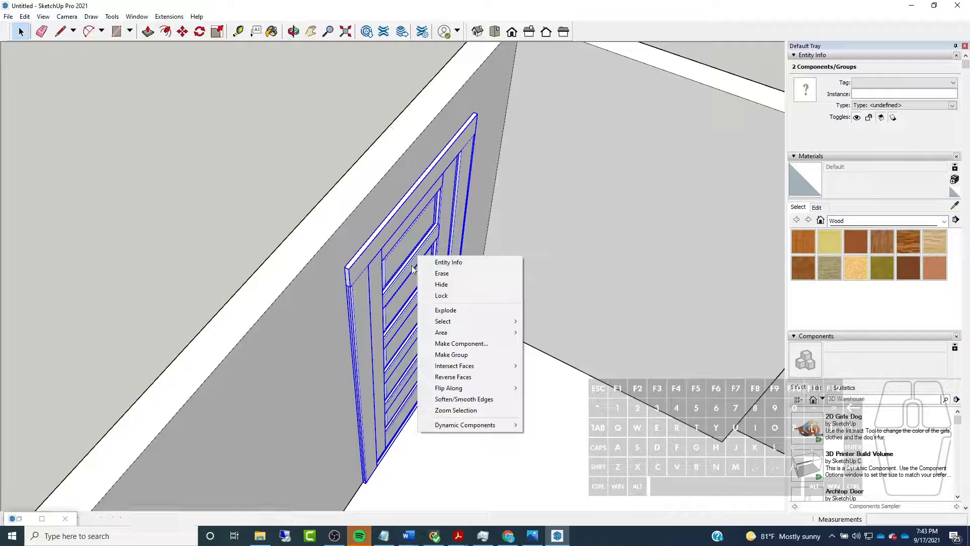
{"action": "left_click", "coordinate": [467, 360]}
With X-ray display on, copy the door-and-casing group from its lower inner casing corner to the floor corner of the adjacent wall's opening
{"action": "middle_click_drag", "start_coordinate": [386, 255], "coordinate": [197, 271]}
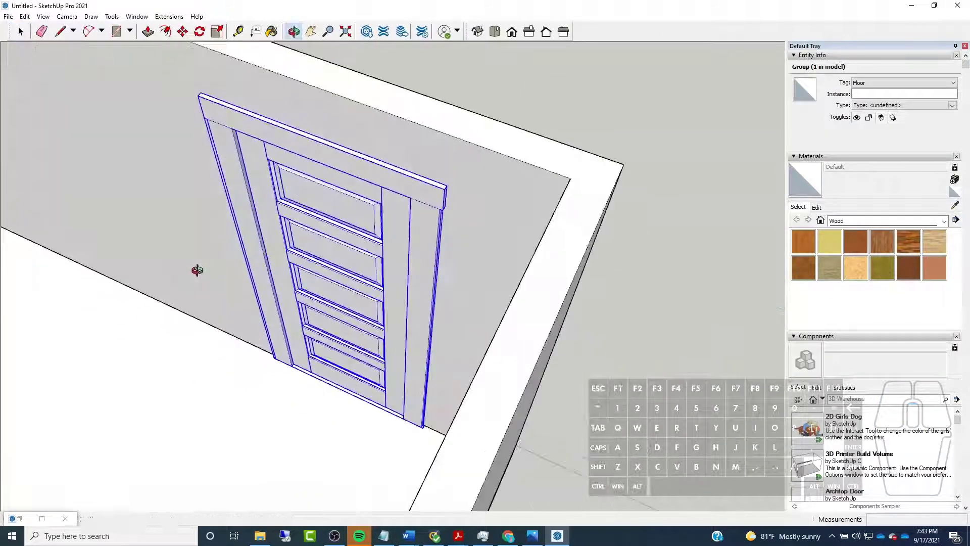
{"action": "scroll", "coordinate": [197, 271], "scroll_direction": "up", "scroll_amount": 1}
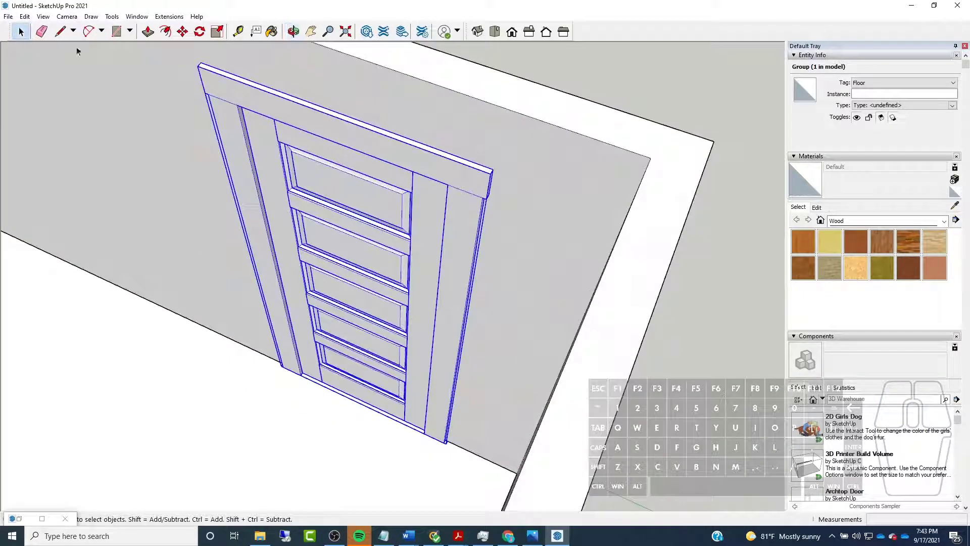
{"action": "left_click", "coordinate": [182, 31]}
{"action": "scroll", "coordinate": [308, 329], "scroll_direction": "up", "scroll_amount": 5}
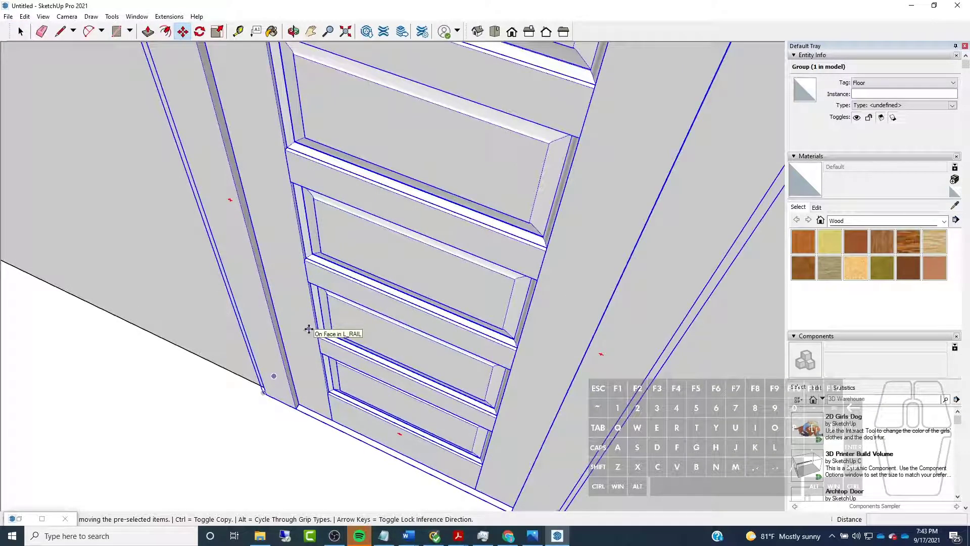
{"action": "key", "text": "x"}
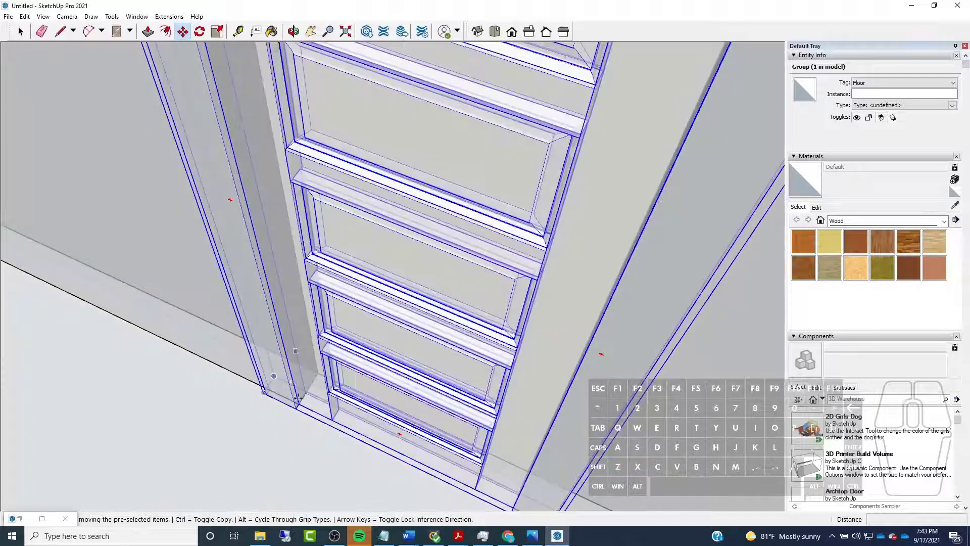
{"action": "scroll", "coordinate": [300, 398], "scroll_direction": "up", "scroll_amount": 5}
{"action": "key", "text": "ctrl"}
{"action": "middle_click_drag", "start_coordinate": [253, 352], "coordinate": [508, 220]}
{"action": "scroll", "coordinate": [510, 243], "scroll_direction": "down", "scroll_amount": 5}
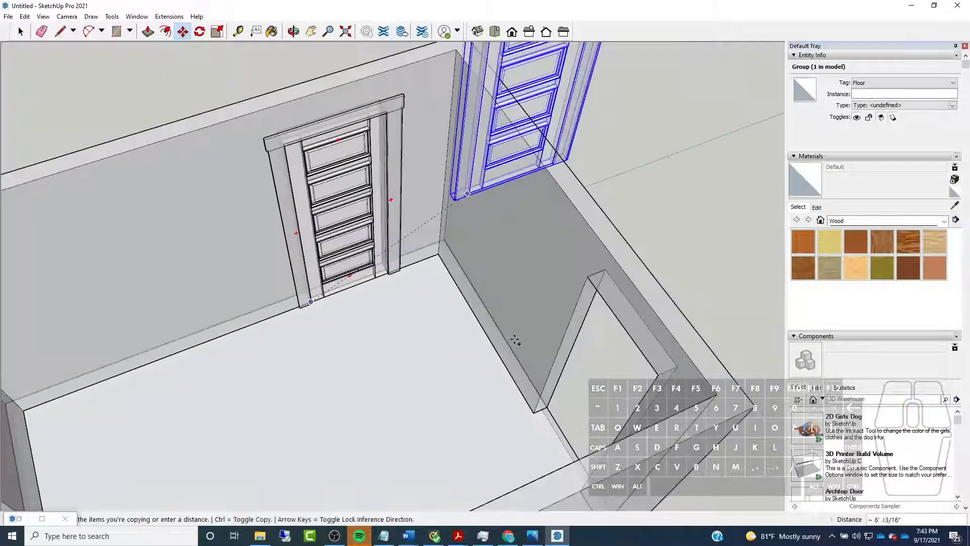
{"action": "scroll", "coordinate": [538, 414], "scroll_direction": "up", "scroll_amount": 5}
{"action": "left_click", "coordinate": [518, 394]}
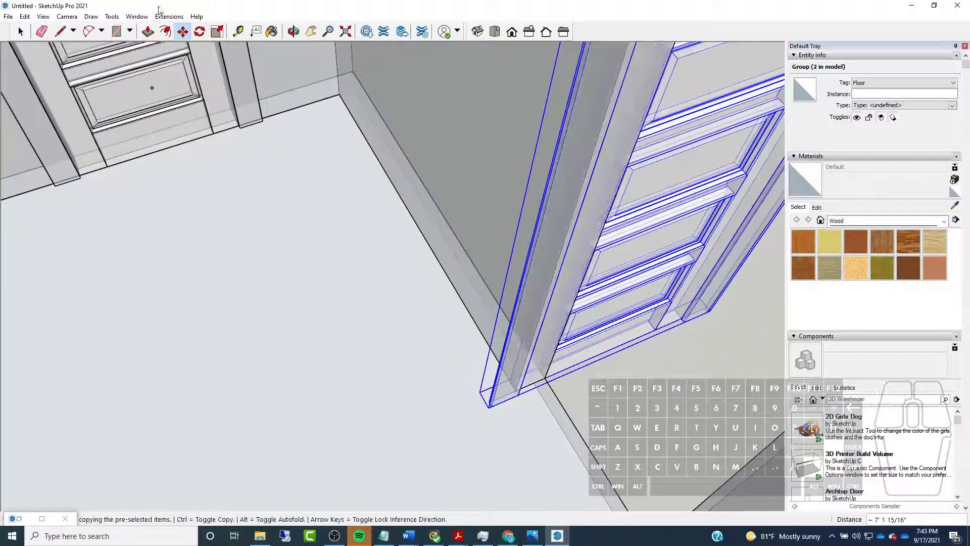
Rotate the copied door-and-casing group about its lower inner casing corner so that it lines up with the adjacent wall
{"action": "key", "text": "q"}
{"action": "scroll", "coordinate": [386, 385], "scroll_direction": "up", "scroll_amount": 5}
{"action": "scroll", "coordinate": [385, 385], "scroll_direction": "up", "scroll_amount": 2}
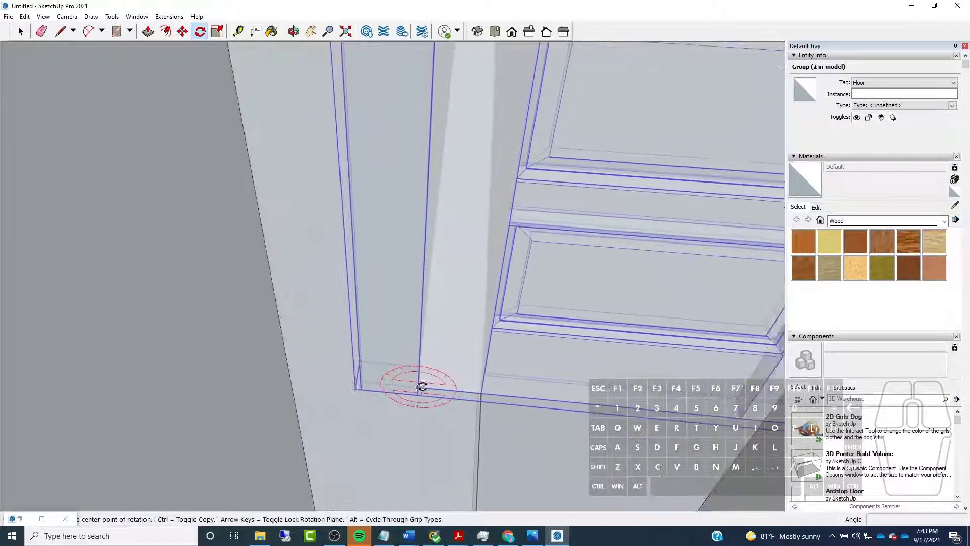
{"action": "left_click", "coordinate": [415, 387]}
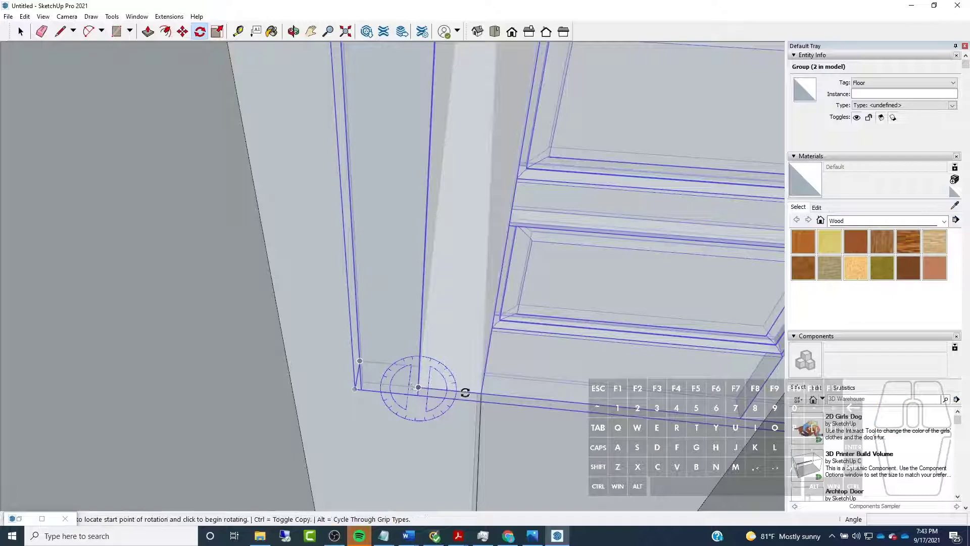
{"action": "left_click", "coordinate": [555, 400]}
{"action": "left_click", "coordinate": [409, 437]}
{"action": "middle_click_drag", "start_coordinate": [420, 429], "coordinate": [589, 306]}
{"action": "scroll", "coordinate": [589, 306], "scroll_direction": "down", "scroll_amount": 3}
{"action": "scroll", "coordinate": [221, 183], "scroll_direction": "down", "scroll_amount": 1}
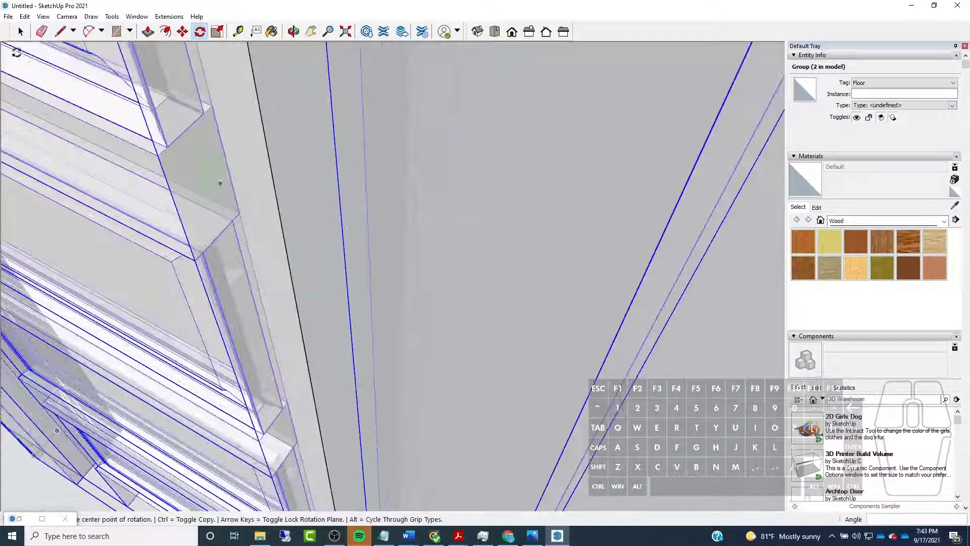
{"action": "left_click", "coordinate": [20, 33]}
{"action": "scroll", "coordinate": [375, 200], "scroll_direction": "down", "scroll_amount": 4}
{"action": "scroll", "coordinate": [443, 221], "scroll_direction": "down", "scroll_amount": 2}
{"action": "key", "text": "Escape"}
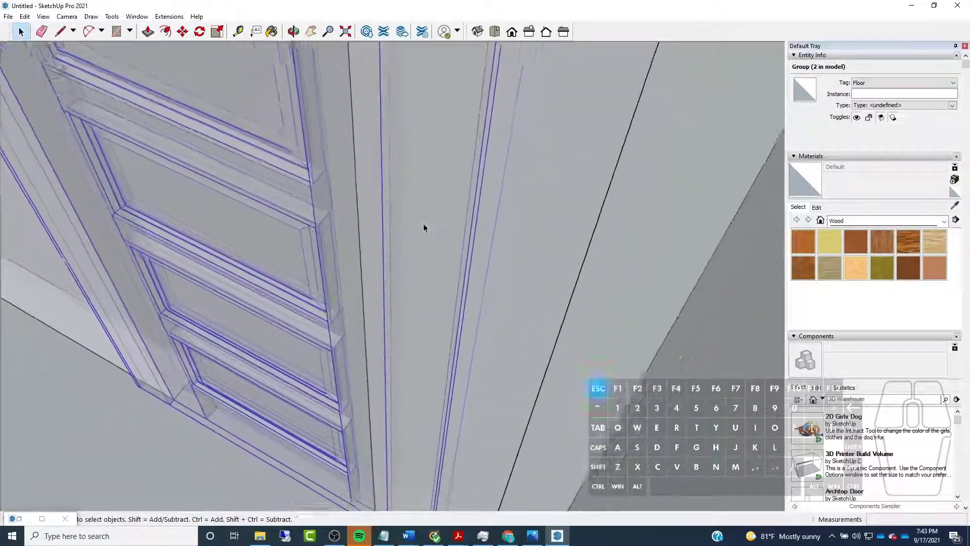
Examine how the copied door-and-casing group sits in the adjacent wall's opening, select it and turn off X-ray display
{"action": "scroll", "coordinate": [415, 273], "scroll_direction": "down", "scroll_amount": 4}
{"action": "scroll", "coordinate": [419, 272], "scroll_direction": "down", "scroll_amount": 10}
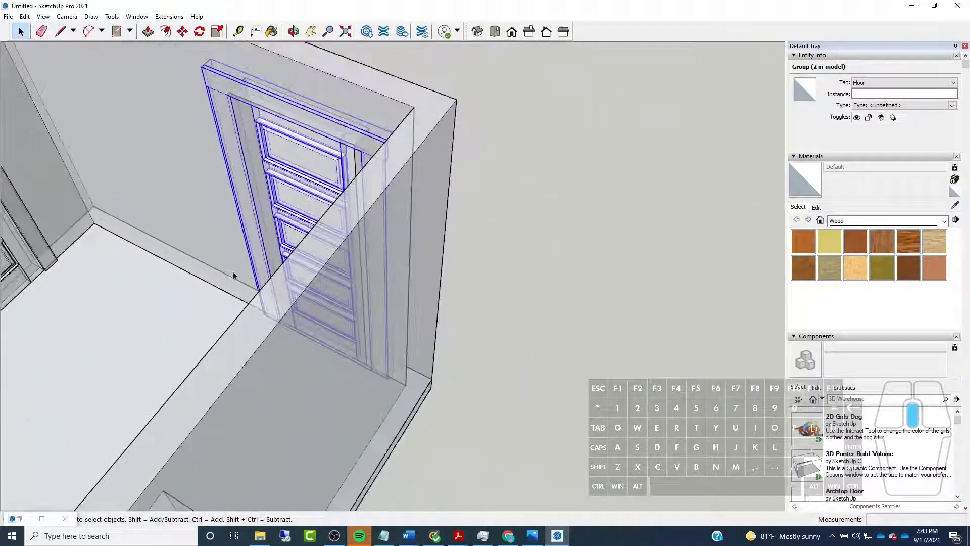
{"action": "scroll", "coordinate": [337, 302], "scroll_direction": "up", "scroll_amount": 10}
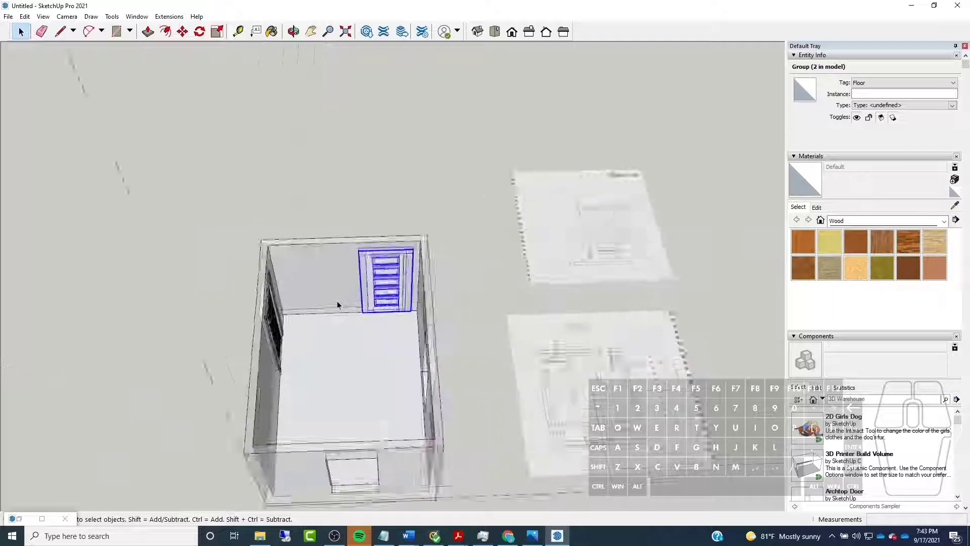
{"action": "scroll", "coordinate": [338, 301], "scroll_direction": "down", "scroll_amount": 8}
{"action": "scroll", "coordinate": [351, 207], "scroll_direction": "down", "scroll_amount": 8}
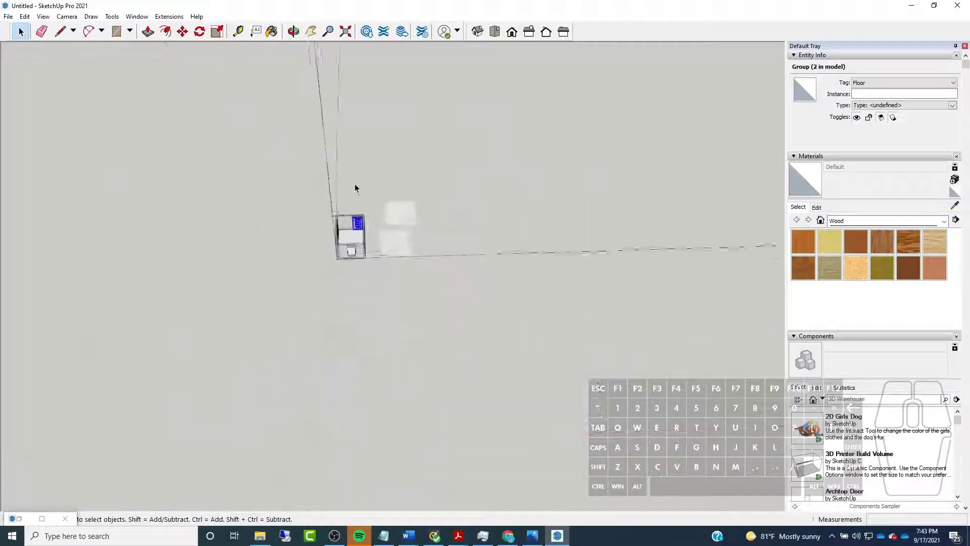
{"action": "left_click", "coordinate": [344, 158]}
{"action": "scroll", "coordinate": [336, 217], "scroll_direction": "up", "scroll_amount": 7}
{"action": "scroll", "coordinate": [368, 243], "scroll_direction": "up", "scroll_amount": 8}
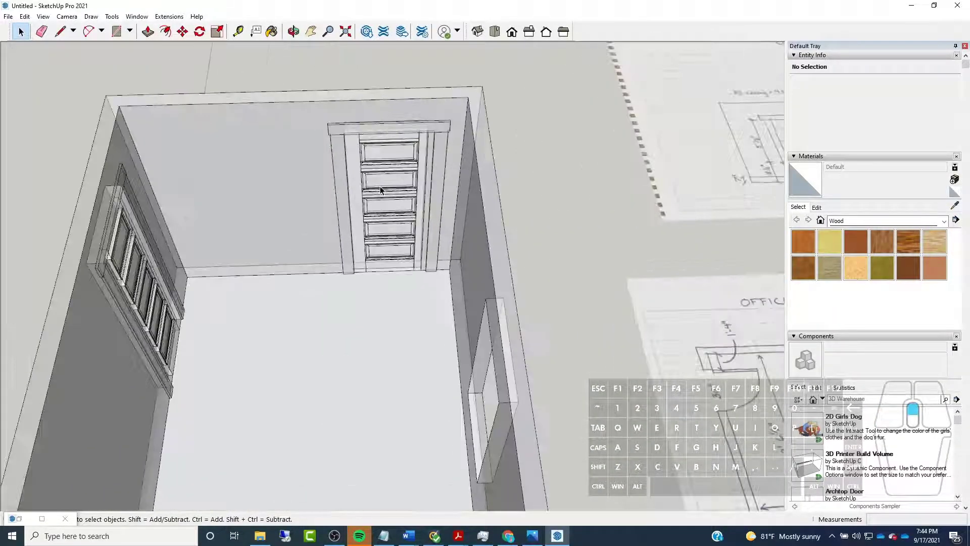
{"action": "left_click", "coordinate": [375, 223]}
{"action": "key", "text": "x"}
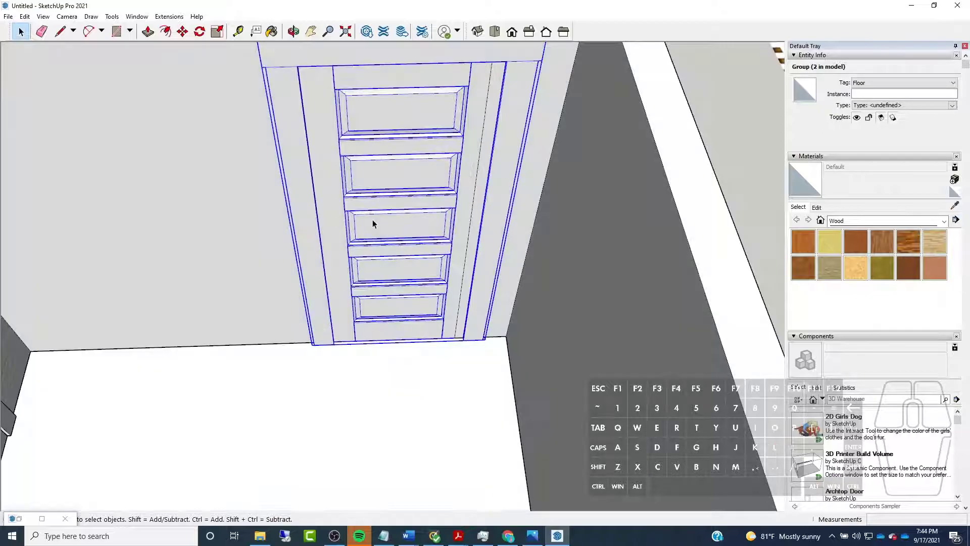
Inside the copied door-and-casing group, make the TruStile door component unique
{"action": "middle_click_drag", "start_coordinate": [372, 220], "coordinate": [395, 223]}
{"action": "scroll", "coordinate": [364, 348], "scroll_direction": "down", "scroll_amount": 8}
{"action": "scroll", "coordinate": [329, 216], "scroll_direction": "up", "scroll_amount": 5}
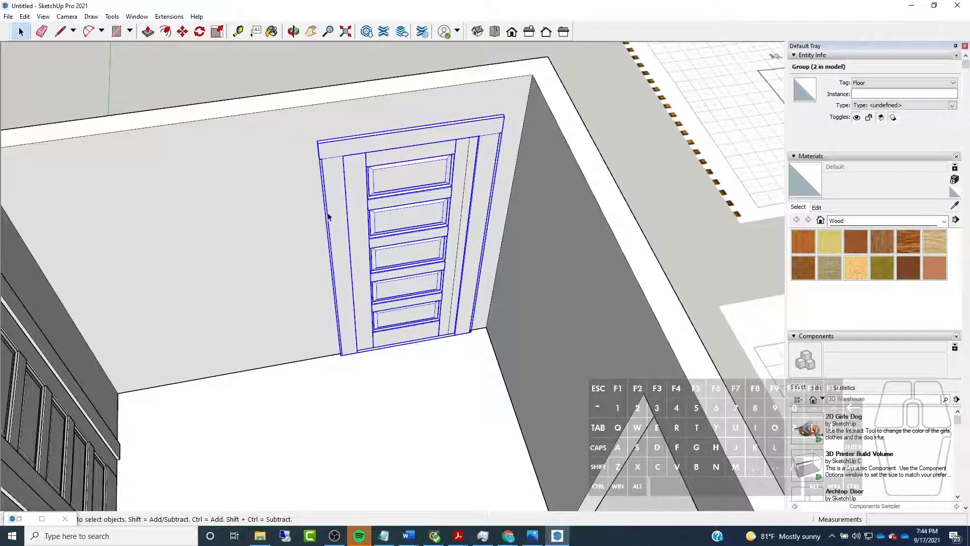
{"action": "double_click", "coordinate": [412, 239]}
{"action": "left_click", "coordinate": [421, 263]}
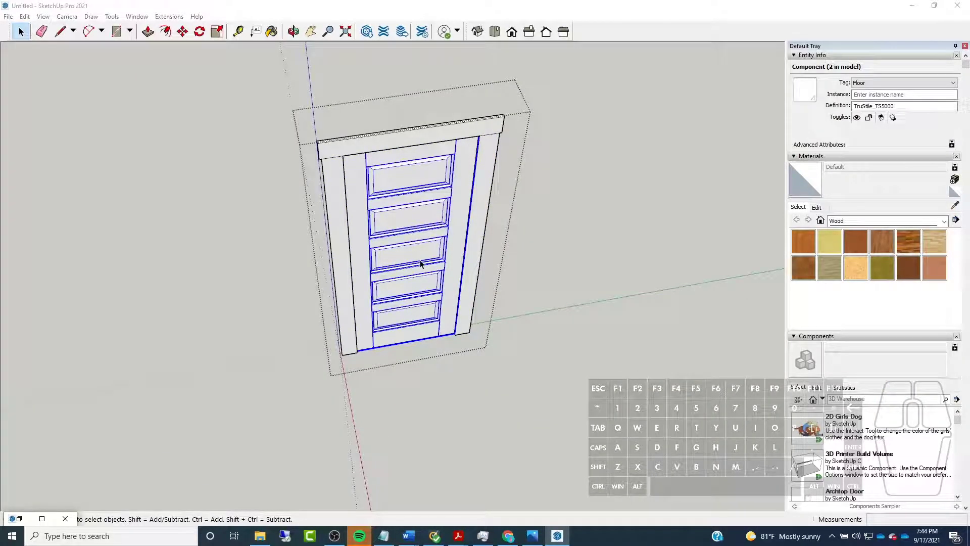
{"action": "right_click", "coordinate": [409, 236]}
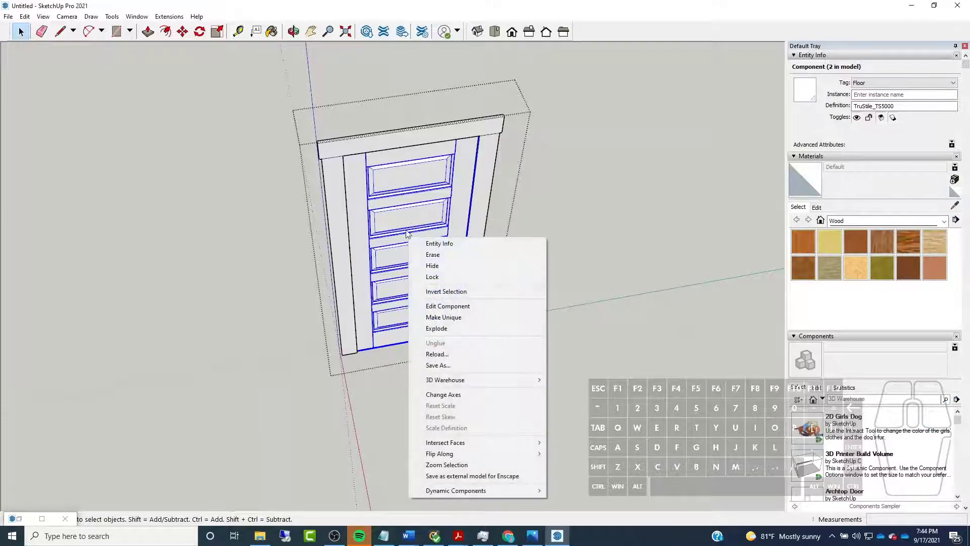
{"action": "left_click", "coordinate": [458, 318]}
{"action": "left_click", "coordinate": [544, 317]}
{"action": "right_click", "coordinate": [382, 252]}
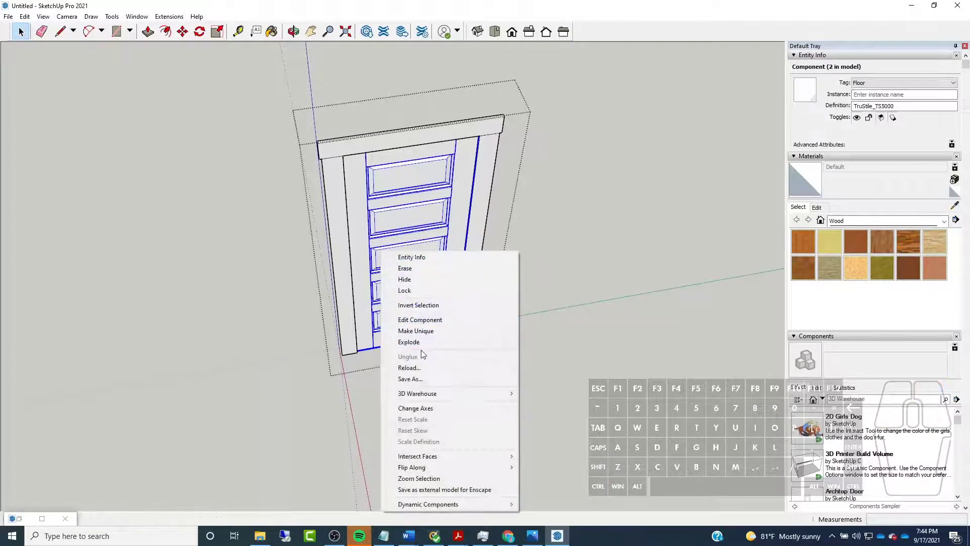
{"action": "left_click", "coordinate": [426, 331]}
{"action": "scroll", "coordinate": [533, 332], "scroll_direction": "down", "scroll_amount": 1}
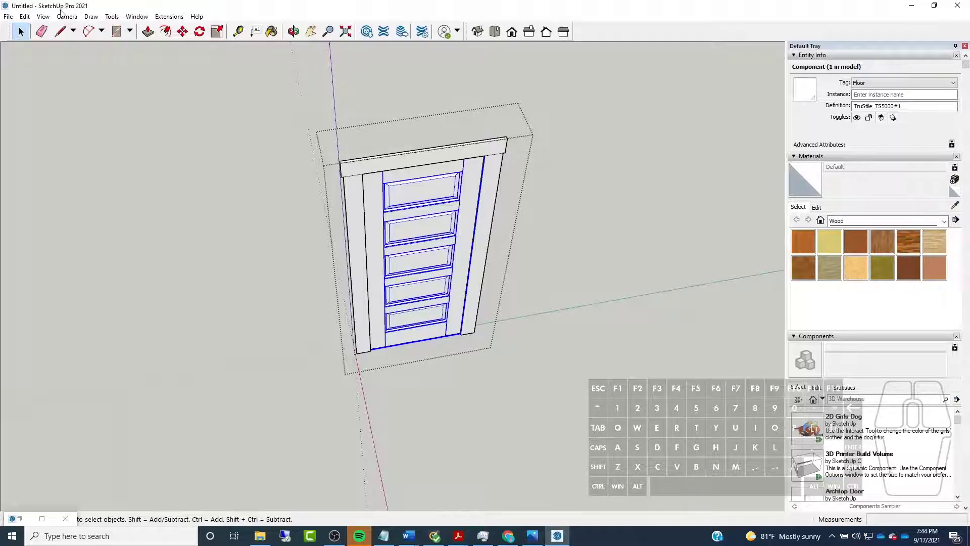
Open the dynamic component options of the unique door and move their window clear of the door
{"action": "left_click", "coordinate": [24, 16]}
{"action": "mouse_move", "coordinate": [92, 264]}
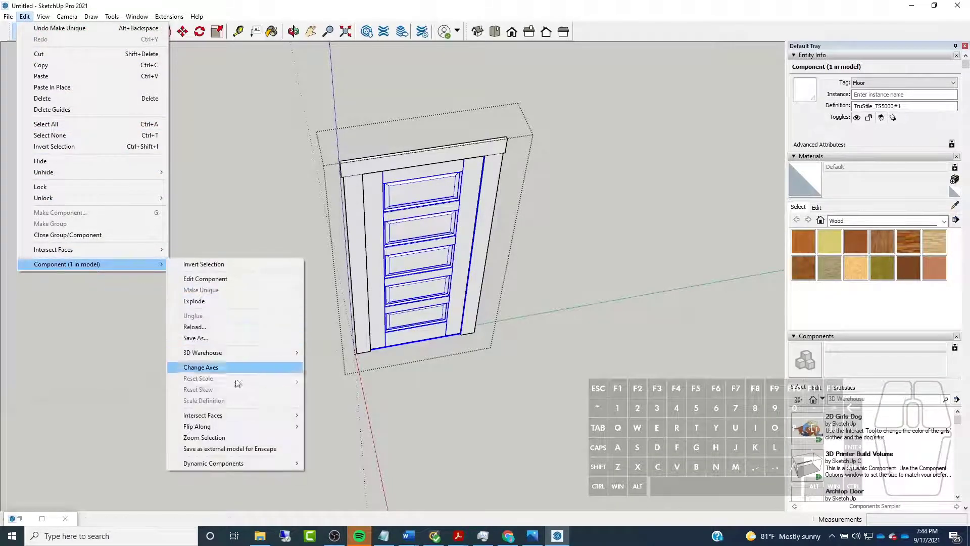
{"action": "mouse_move", "coordinate": [237, 463]}
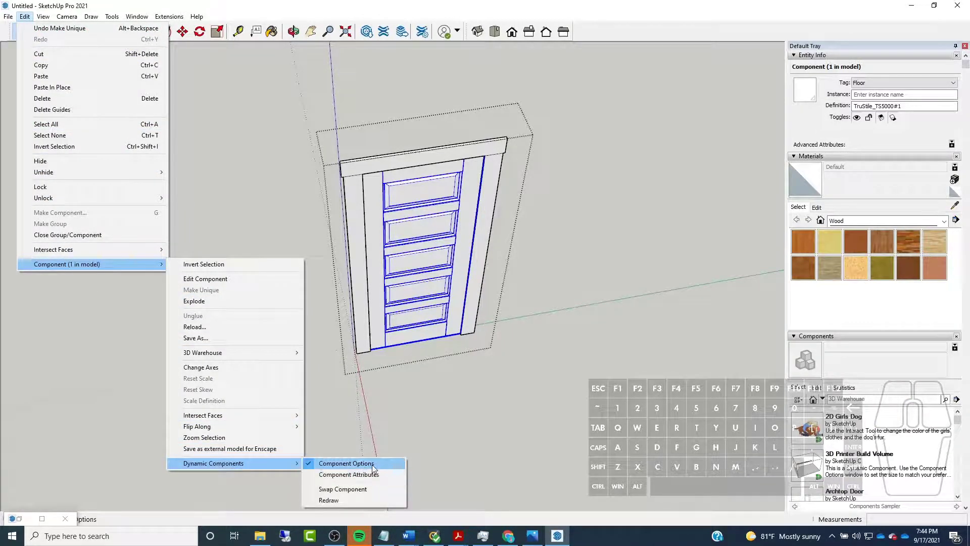
{"action": "left_click", "coordinate": [372, 464]}
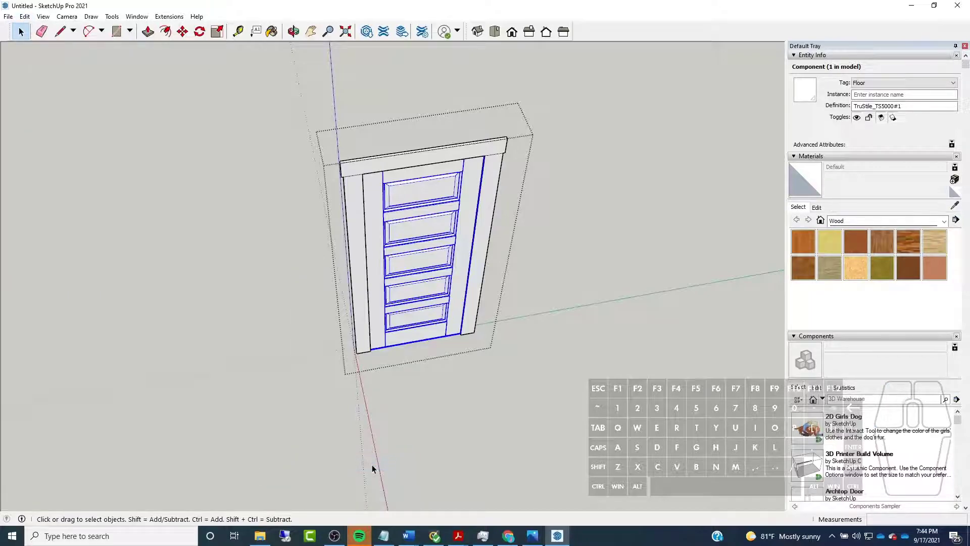
{"action": "left_click", "coordinate": [24, 16]}
{"action": "mouse_move", "coordinate": [56, 264]}
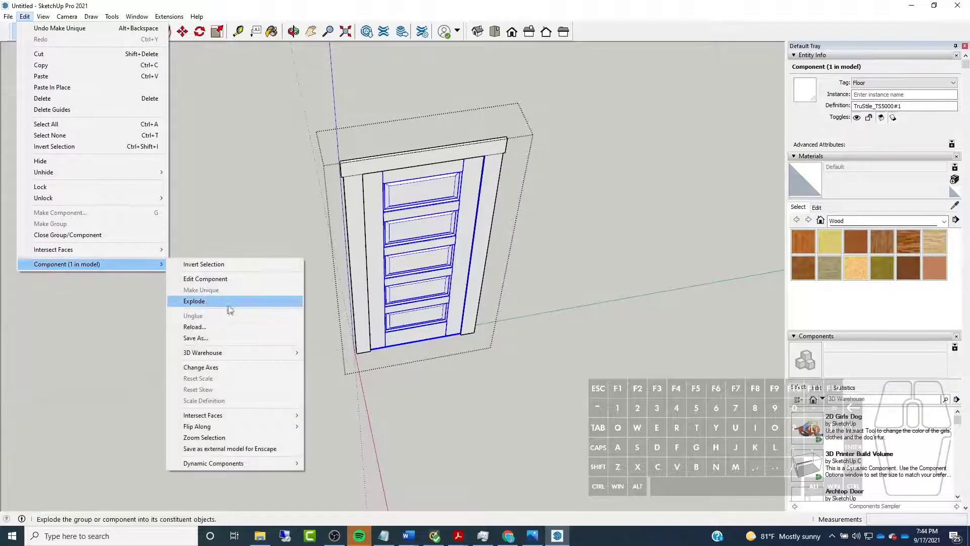
{"action": "mouse_move", "coordinate": [218, 465]}
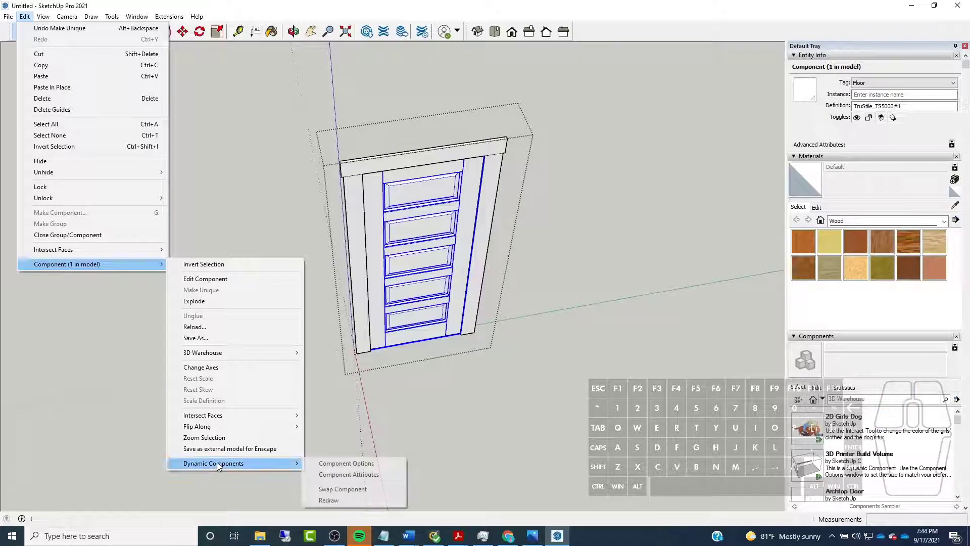
{"action": "left_click", "coordinate": [363, 464]}
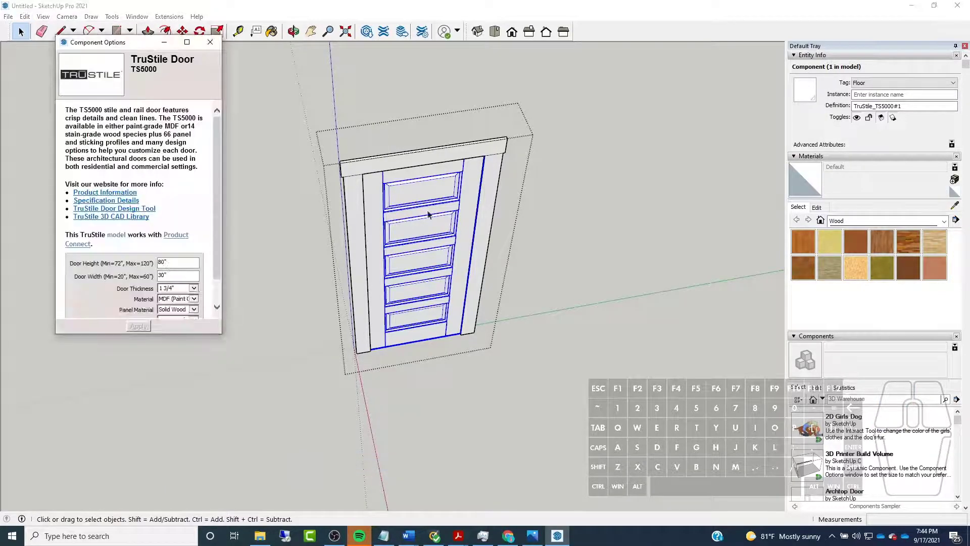
{"action": "left_click_drag", "start_coordinate": [66, 42], "coordinate": [700, 148]}
{"action": "left_click_drag", "start_coordinate": [121, 46], "coordinate": [666, 86]}
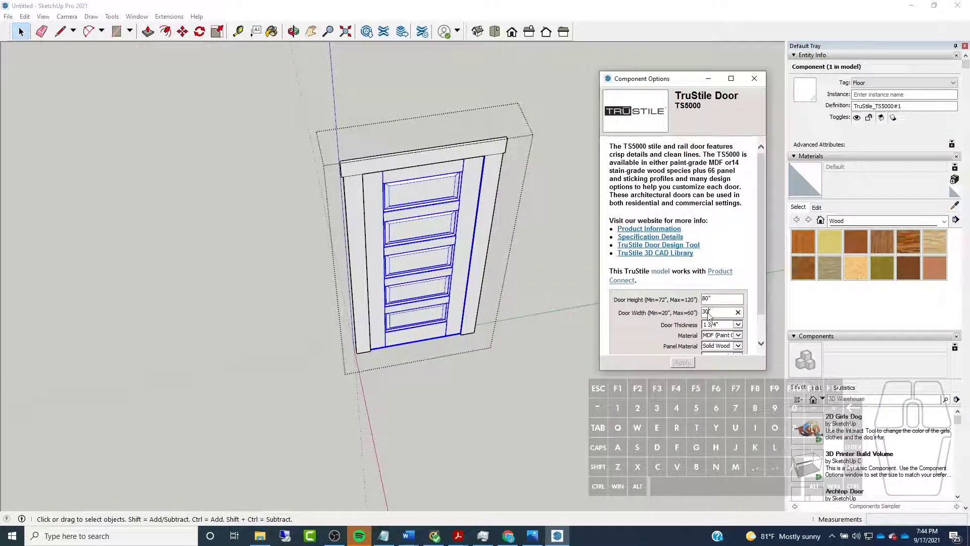
Set the unique door's width to 28", apply it and put the component options away
{"action": "key", "text": "BackSpace"}
{"action": "type", "text": "8"}
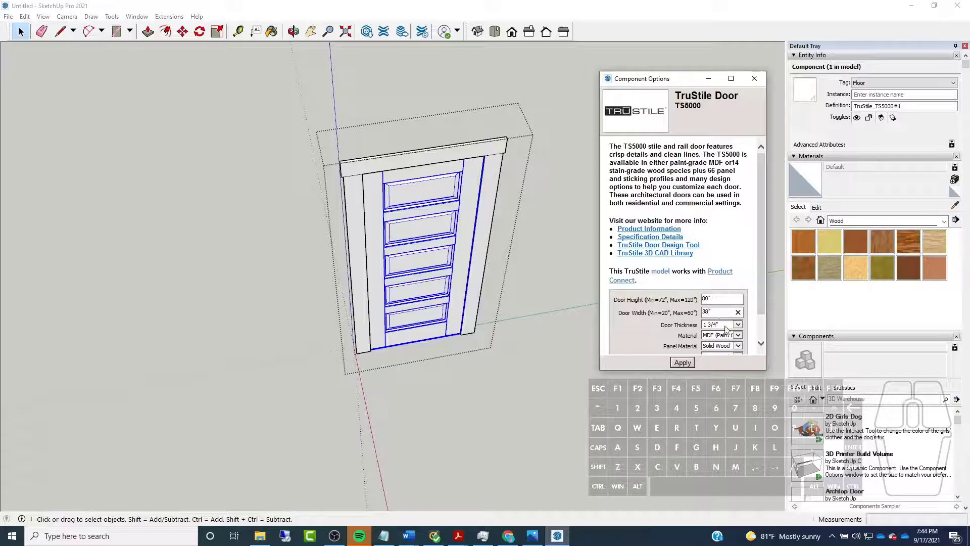
{"action": "key", "text": "BackSpace"}
{"action": "key", "text": "BackSpace"}
{"action": "type", "text": "28"}
{"action": "left_click", "coordinate": [680, 364]}
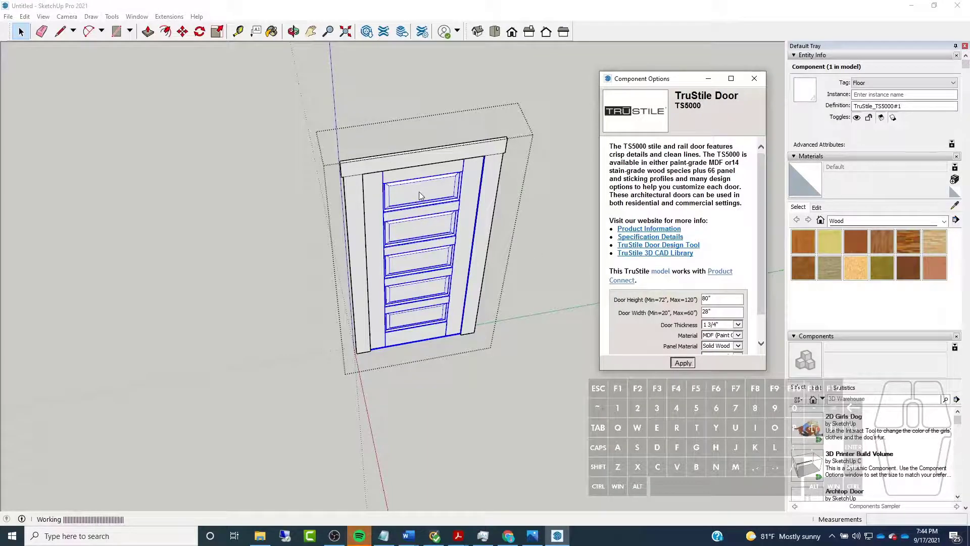
{"action": "left_click", "coordinate": [713, 78]}
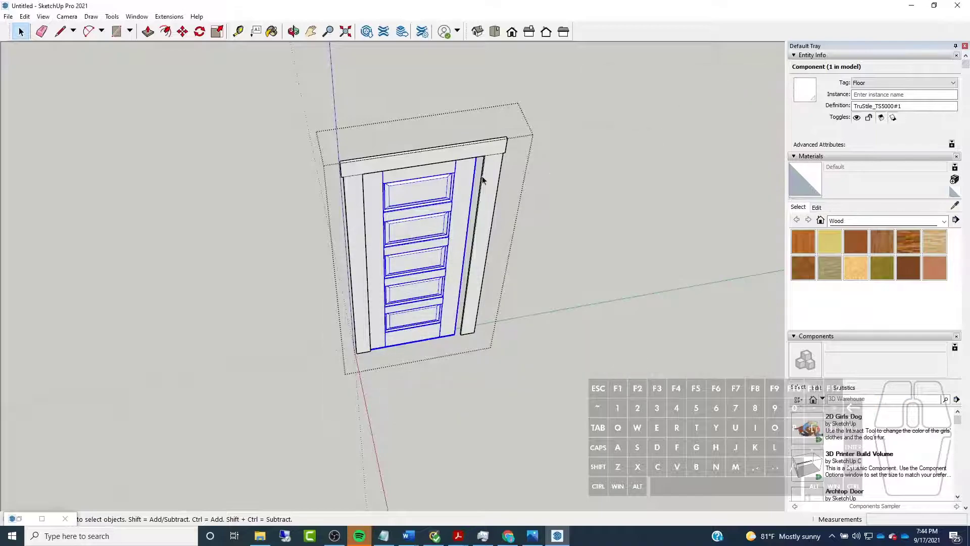
Inside the casing group, move the side leg nearest the room corner against the narrowed door's edge and close the groups
{"action": "left_click", "coordinate": [506, 162]}
{"action": "middle_click_drag", "start_coordinate": [538, 169], "coordinate": [494, 161]}
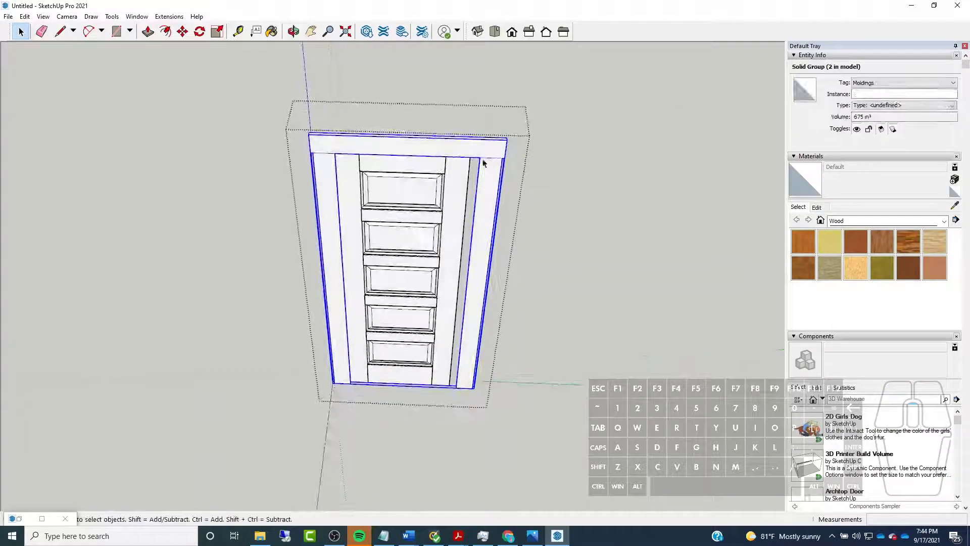
{"action": "double_click", "coordinate": [484, 181]}
{"action": "left_click_drag", "start_coordinate": [425, 111], "coordinate": [614, 471]}
{"action": "middle_click_drag", "start_coordinate": [411, 256], "coordinate": [433, 180]}
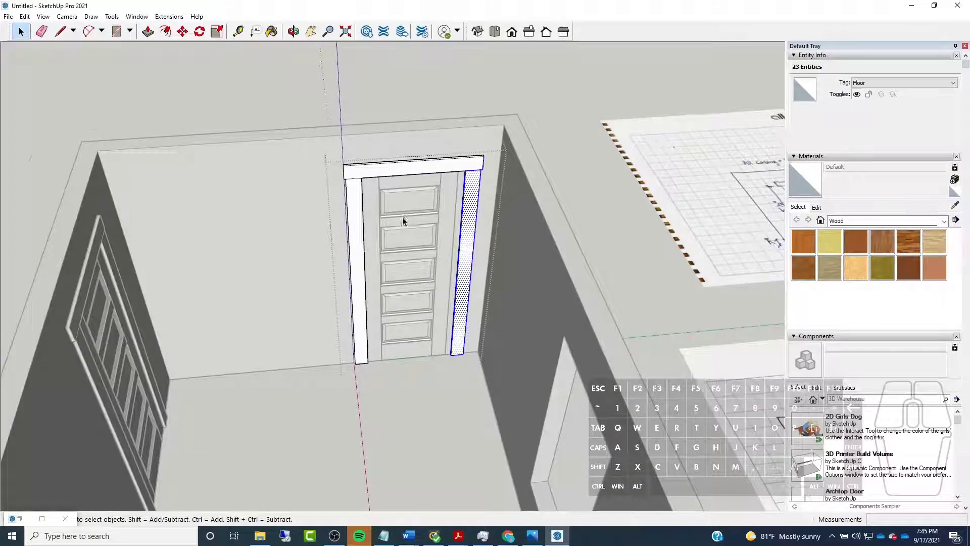
{"action": "scroll", "coordinate": [485, 264], "scroll_direction": "up", "scroll_amount": 10}
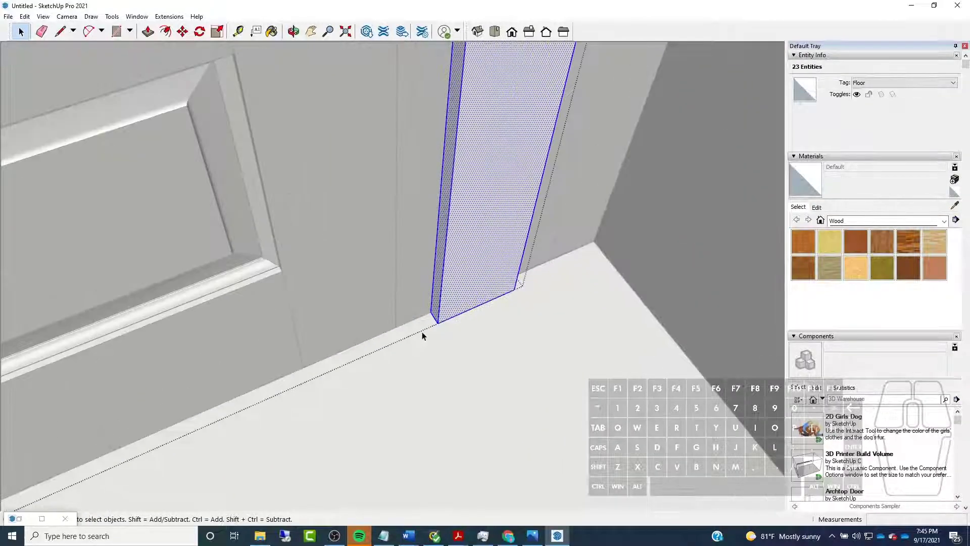
{"action": "left_click", "coordinate": [182, 31]}
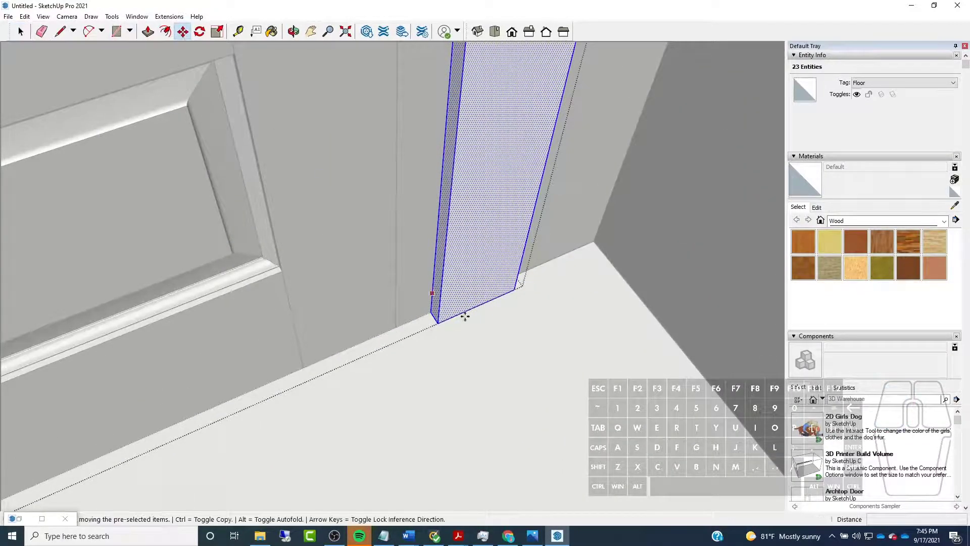
{"action": "left_click", "coordinate": [432, 313]}
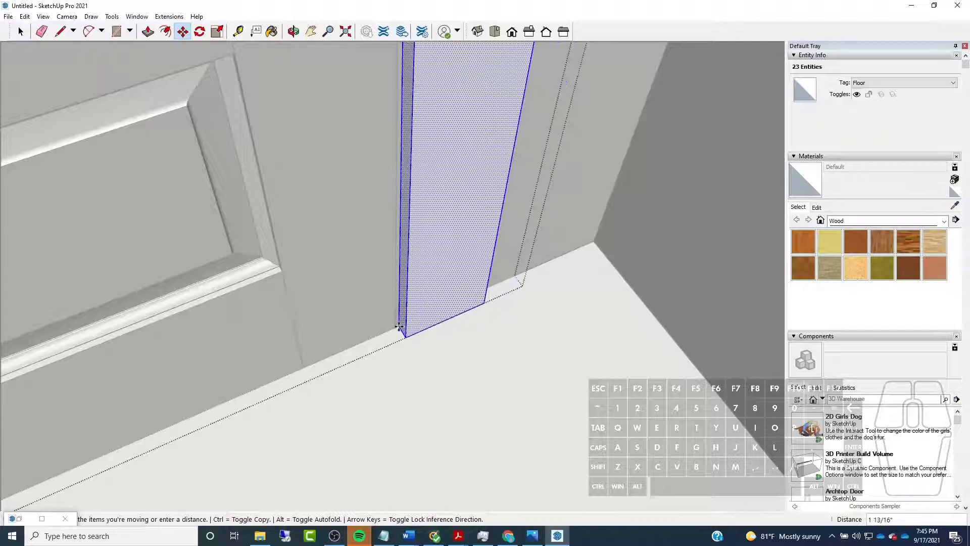
{"action": "left_click", "coordinate": [393, 328]}
{"action": "scroll", "coordinate": [529, 322], "scroll_direction": "down", "scroll_amount": 5}
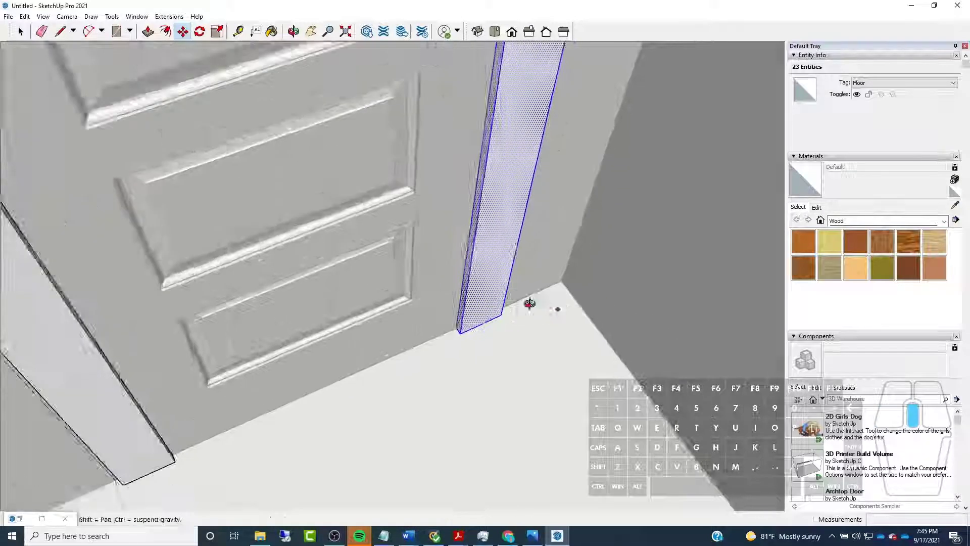
{"action": "middle_click_drag", "start_coordinate": [546, 308], "coordinate": [418, 226]}
{"action": "left_click", "coordinate": [21, 32]}
{"action": "key", "text": "Escape"}
{"action": "key", "text": "Escape"}
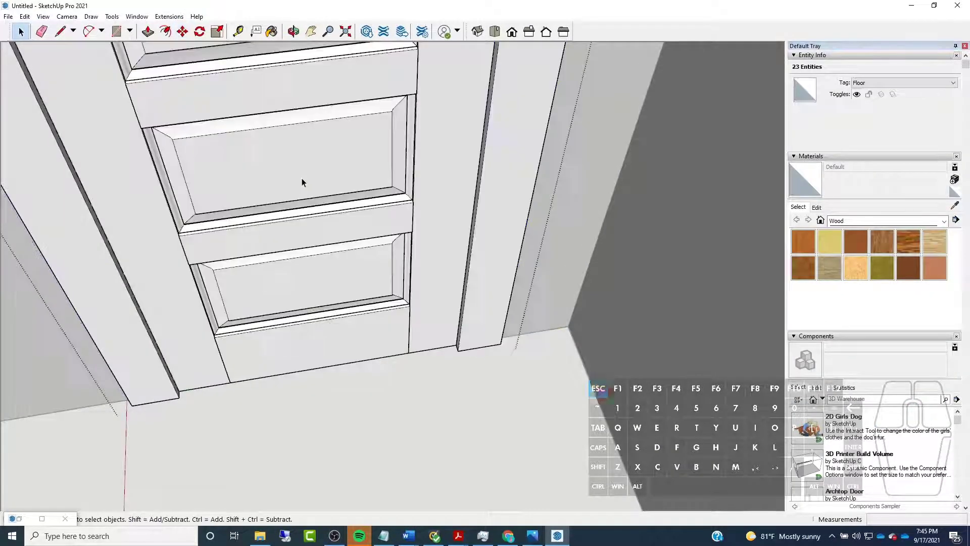
Examine both fitted doors and their casings from inside and outside the room
{"action": "scroll", "coordinate": [573, 303], "scroll_direction": "down", "scroll_amount": 7}
{"action": "middle_click_drag", "start_coordinate": [573, 303], "coordinate": [476, 211]}
{"action": "left_click", "coordinate": [478, 208]}
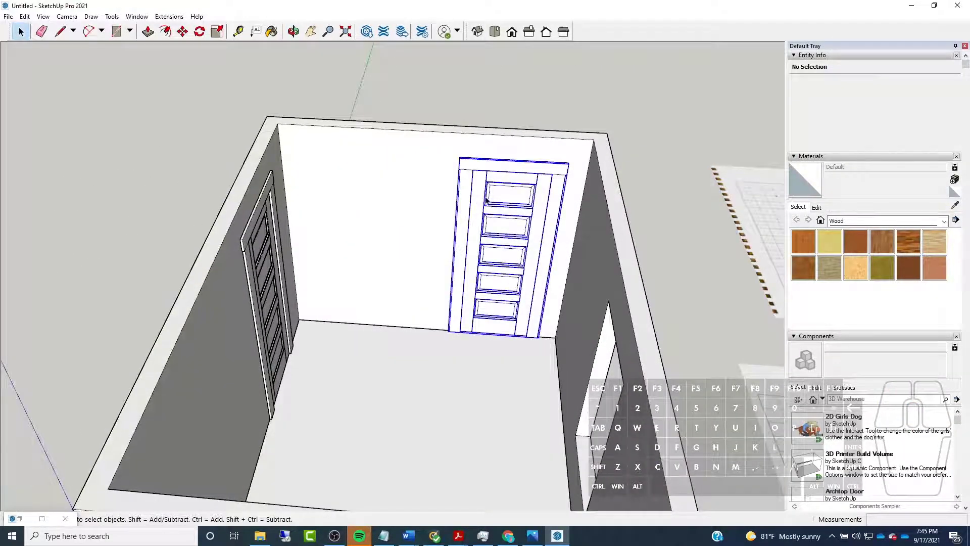
{"action": "middle_click_drag", "start_coordinate": [424, 184], "coordinate": [310, 216]}
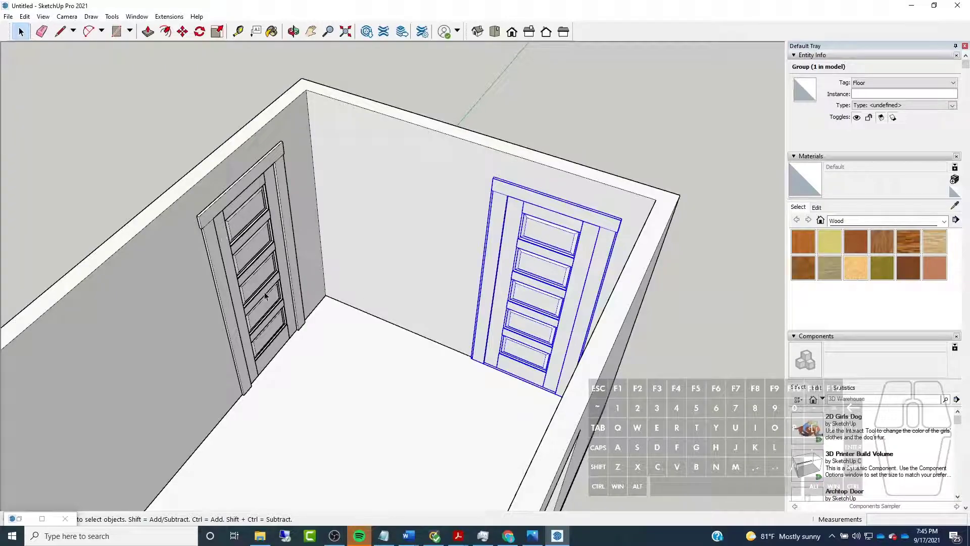
{"action": "mouse_move", "coordinate": [223, 217]}
{"action": "middle_mouse_down"}
{"action": "mouse_move", "coordinate": [396, 241]}
{"action": "mouse_move", "coordinate": [233, 230]}
{"action": "middle_mouse_up"}
{"action": "middle_click_drag", "start_coordinate": [242, 142], "coordinate": [283, 135]}
{"action": "left_click", "coordinate": [176, 186]}
{"action": "middle_click_drag", "start_coordinate": [336, 175], "coordinate": [373, 191]}
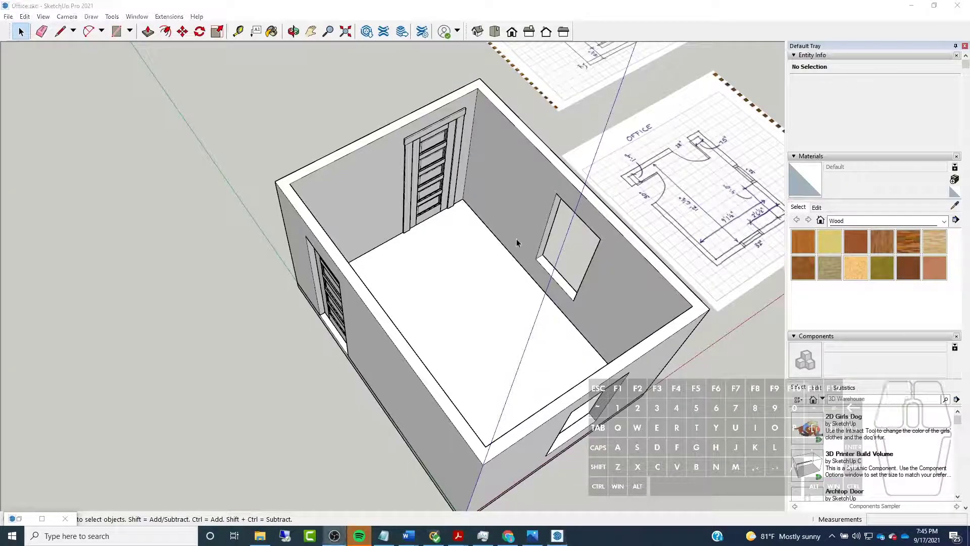
Examine the two window openings in the remaining walls of the room
{"action": "scroll", "coordinate": [493, 207], "scroll_direction": "up", "scroll_amount": 3}
{"action": "middle_click_drag", "start_coordinate": [443, 166], "coordinate": [324, 134]}
{"action": "scroll", "coordinate": [324, 134], "scroll_direction": "down", "scroll_amount": 2}
{"action": "middle_click_drag", "start_coordinate": [198, 167], "coordinate": [330, 240]}
{"action": "scroll", "coordinate": [332, 240], "scroll_direction": "down", "scroll_amount": 4}
{"action": "middle_click_drag", "start_coordinate": [422, 268], "coordinate": [614, 267]}
{"action": "scroll", "coordinate": [415, 168], "scroll_direction": "up", "scroll_amount": 4}
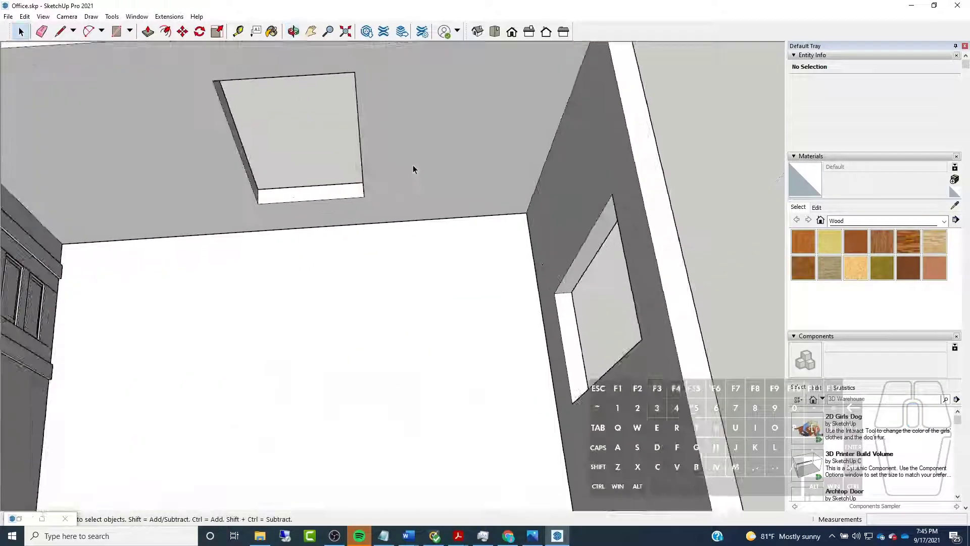
{"action": "scroll", "coordinate": [556, 232], "scroll_direction": "down", "scroll_amount": 4}
{"action": "middle_click_drag", "start_coordinate": [507, 286], "coordinate": [237, 263]}
{"action": "scroll", "coordinate": [222, 99], "scroll_direction": "up", "scroll_amount": 4}
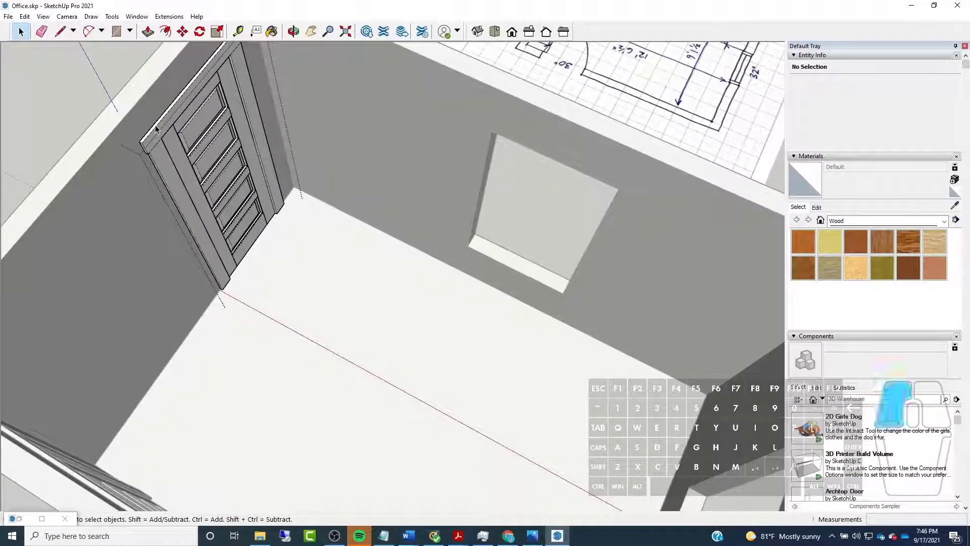
Copy the casing out of the narrowed door's group and paste it on the floor in front of the window opening in the adjacent wall
{"action": "left_click", "coordinate": [156, 131]}
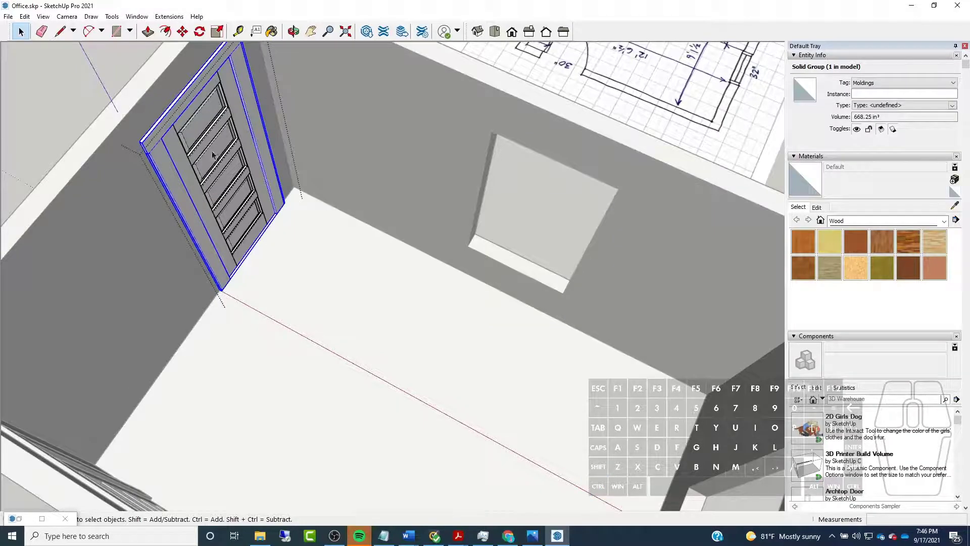
{"action": "key", "text": "ctrl"}
{"action": "left_click", "coordinate": [51, 120]}
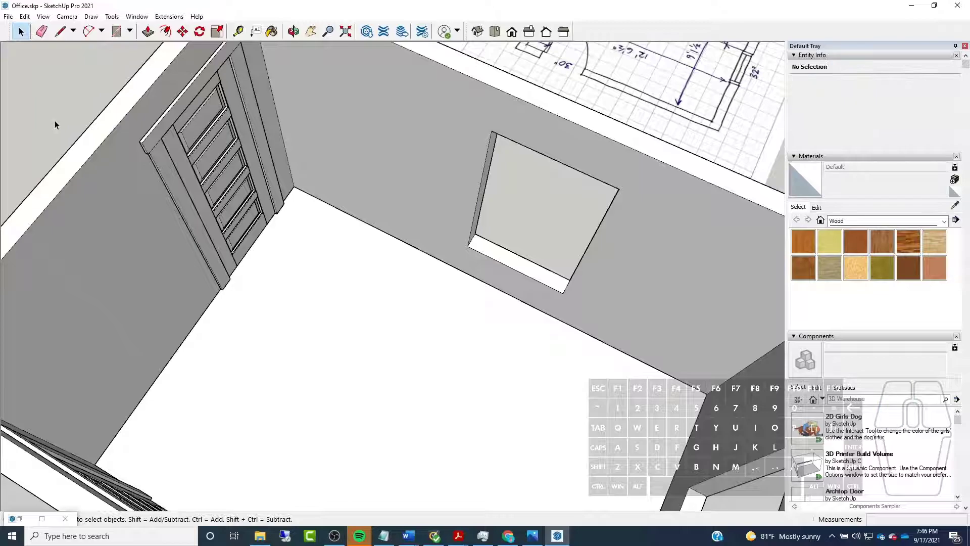
{"action": "scroll", "coordinate": [326, 284], "scroll_direction": "down", "scroll_amount": 5}
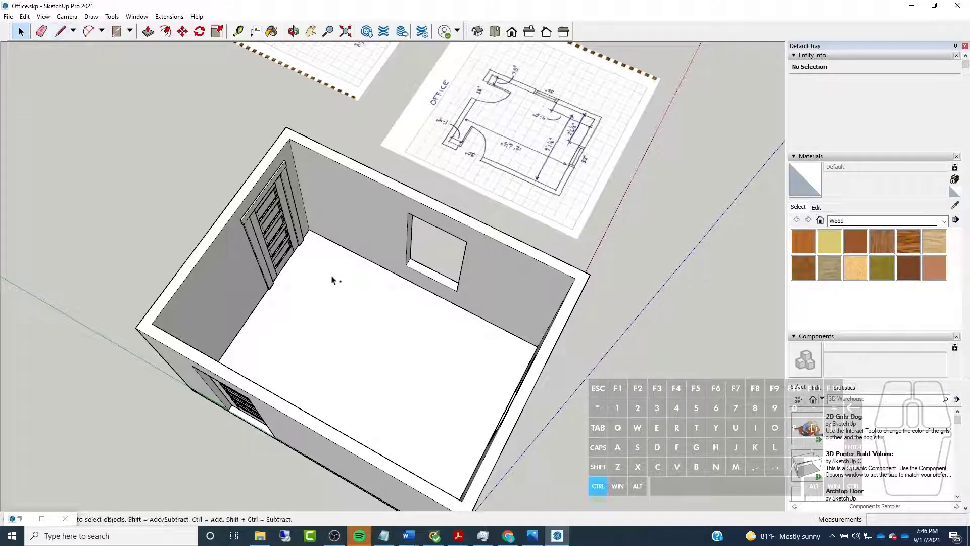
{"action": "key", "text": "ctrl+v"}
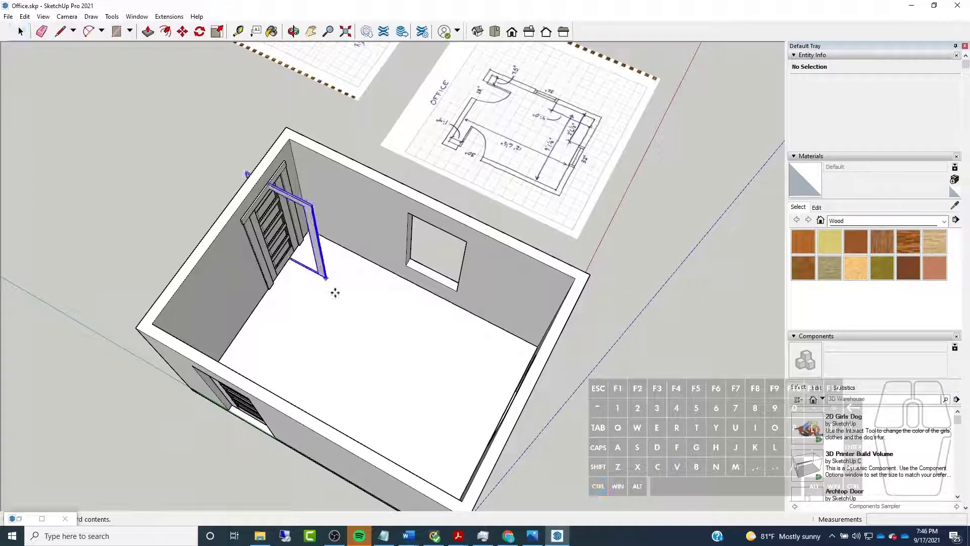
{"action": "scroll", "coordinate": [426, 314], "scroll_direction": "up", "scroll_amount": 5}
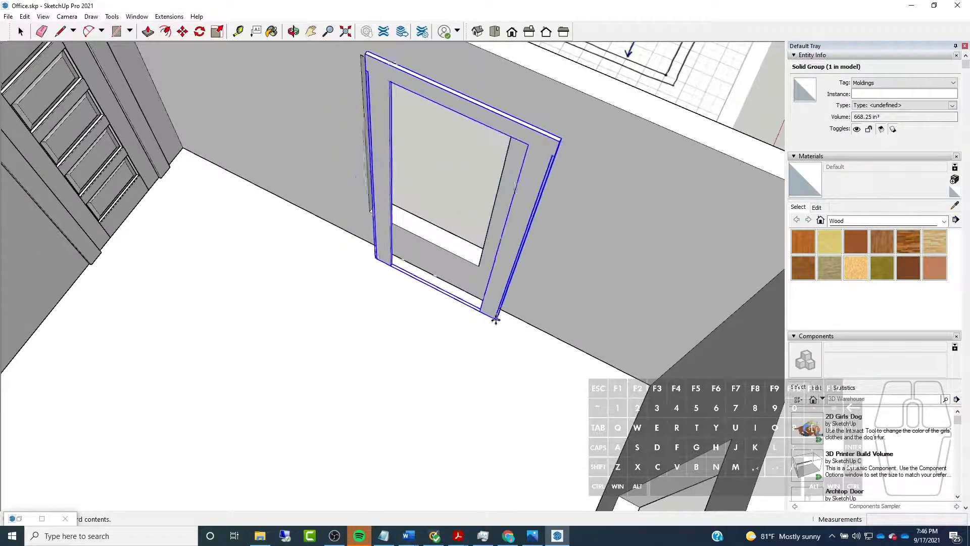
{"action": "left_click", "coordinate": [457, 332]}
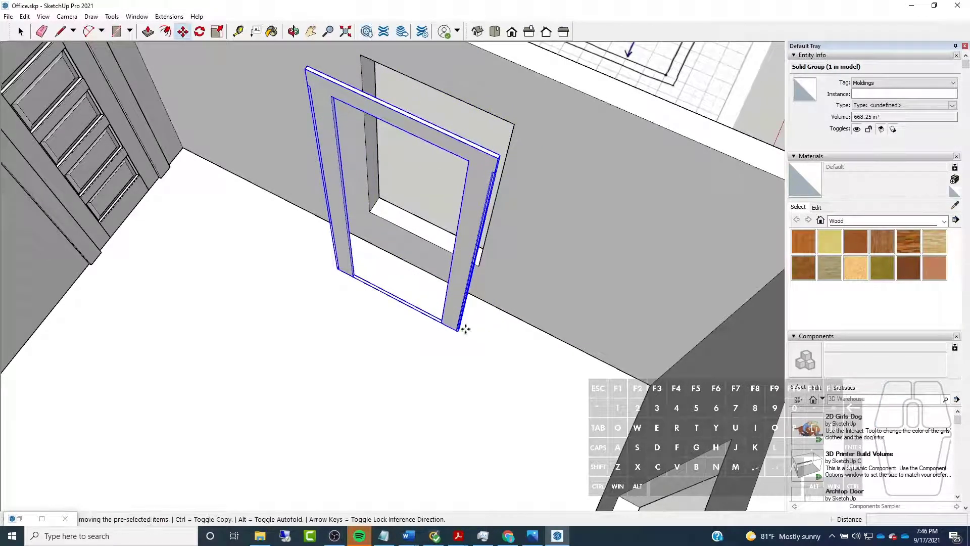
Move the pasted casing from its lower rear corner flush against the wall in front of the window opening
{"action": "scroll", "coordinate": [445, 281], "scroll_direction": "up", "scroll_amount": 5}
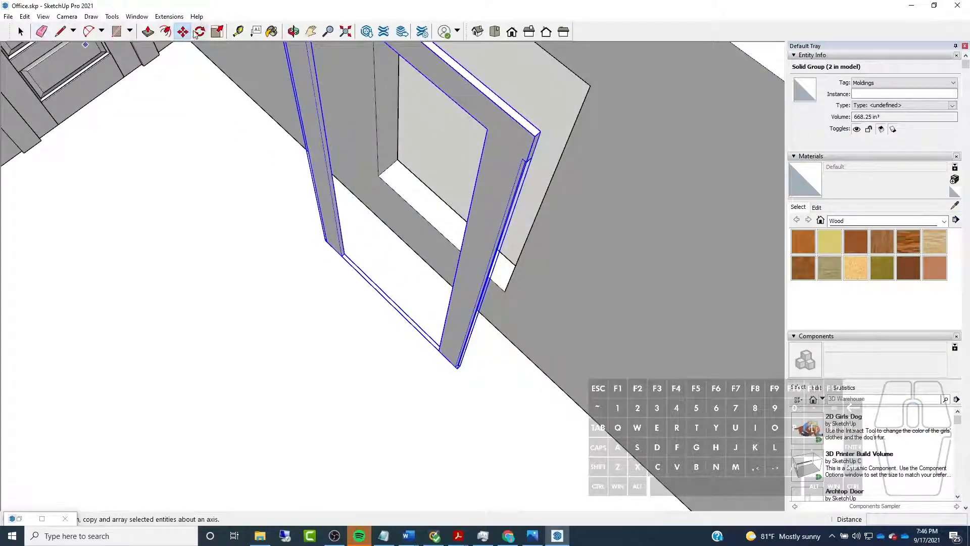
{"action": "scroll", "coordinate": [472, 399], "scroll_direction": "up", "scroll_amount": 5}
{"action": "middle_click_drag", "start_coordinate": [442, 299], "coordinate": [389, 312]}
{"action": "scroll", "coordinate": [389, 312], "scroll_direction": "up", "scroll_amount": 4}
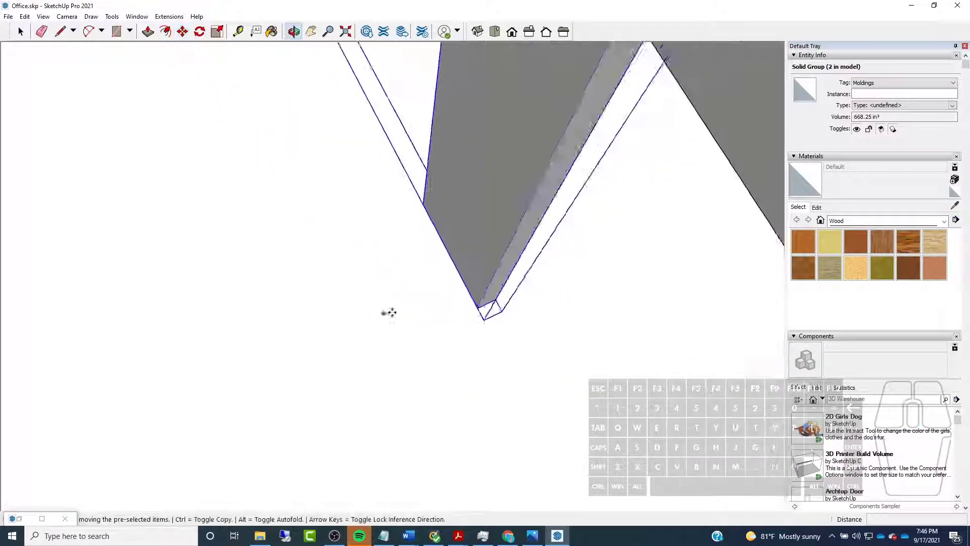
{"action": "left_click", "coordinate": [506, 298]}
{"action": "scroll", "coordinate": [462, 296], "scroll_direction": "down", "scroll_amount": 3}
{"action": "scroll", "coordinate": [527, 285], "scroll_direction": "down", "scroll_amount": 1}
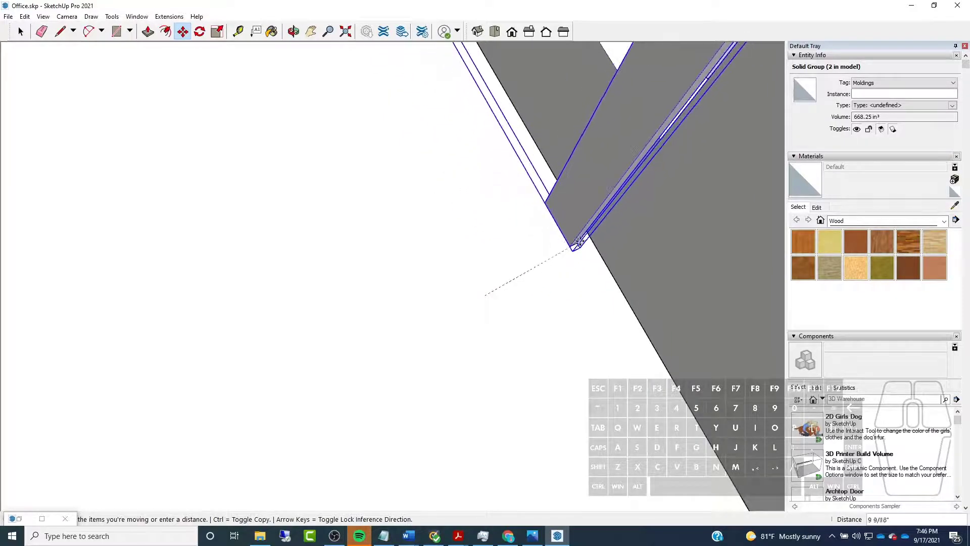
{"action": "scroll", "coordinate": [465, 318], "scroll_direction": "down", "scroll_amount": 6}
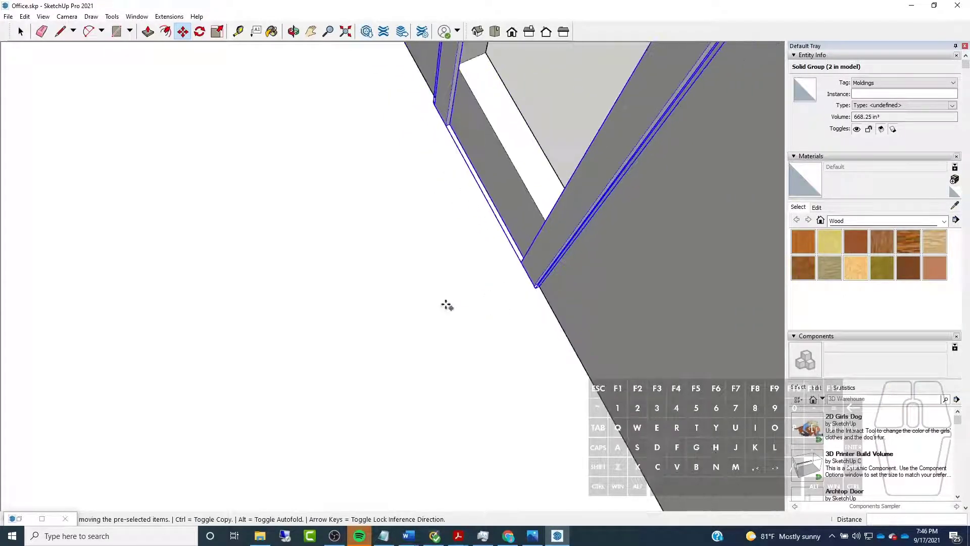
Shift the casing about 5/8" along the wall to align the inner edge of the leg nearest the door with the opening's side
{"action": "scroll", "coordinate": [354, 248], "scroll_direction": "up", "scroll_amount": 1}
{"action": "middle_click_drag", "start_coordinate": [354, 248], "coordinate": [542, 123]}
{"action": "scroll", "coordinate": [399, 117], "scroll_direction": "up", "scroll_amount": 4}
{"action": "middle_click_drag", "start_coordinate": [402, 117], "coordinate": [509, 157]}
{"action": "scroll", "coordinate": [368, 186], "scroll_direction": "down", "scroll_amount": 2}
{"action": "middle_click_drag", "start_coordinate": [368, 186], "coordinate": [293, 258]}
{"action": "scroll", "coordinate": [305, 274], "scroll_direction": "down", "scroll_amount": 3}
{"action": "scroll", "coordinate": [305, 274], "scroll_direction": "up", "scroll_amount": 5}
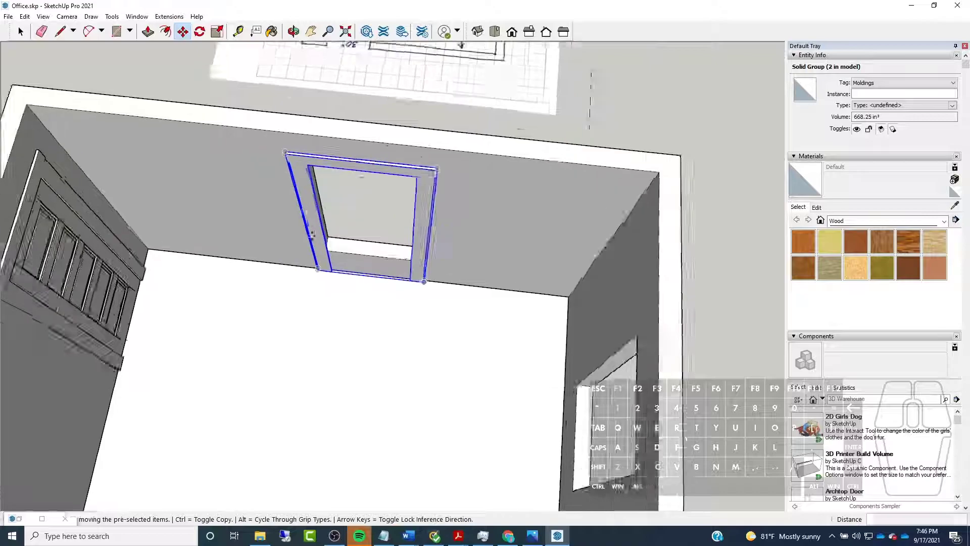
{"action": "middle_click_drag", "start_coordinate": [396, 259], "coordinate": [284, 236]}
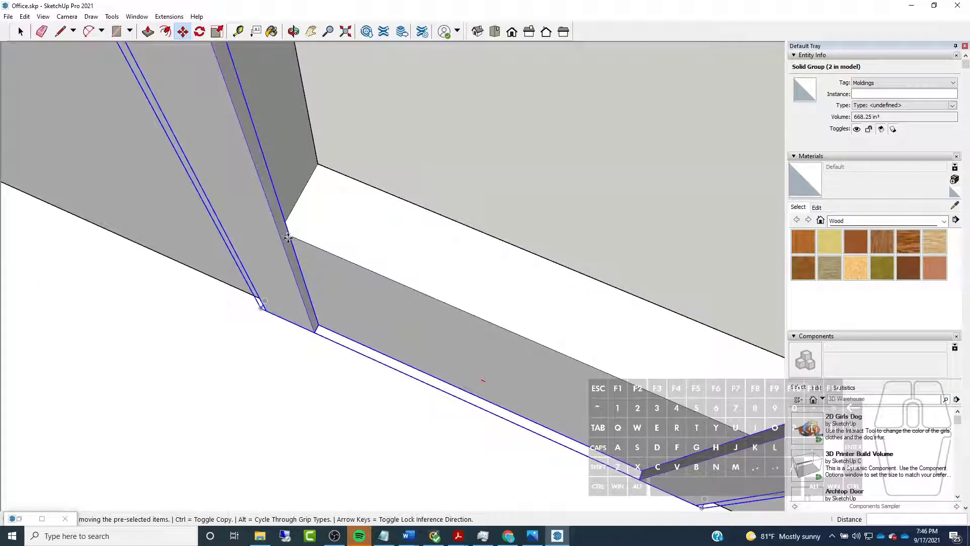
{"action": "scroll", "coordinate": [288, 237], "scroll_direction": "up", "scroll_amount": 2}
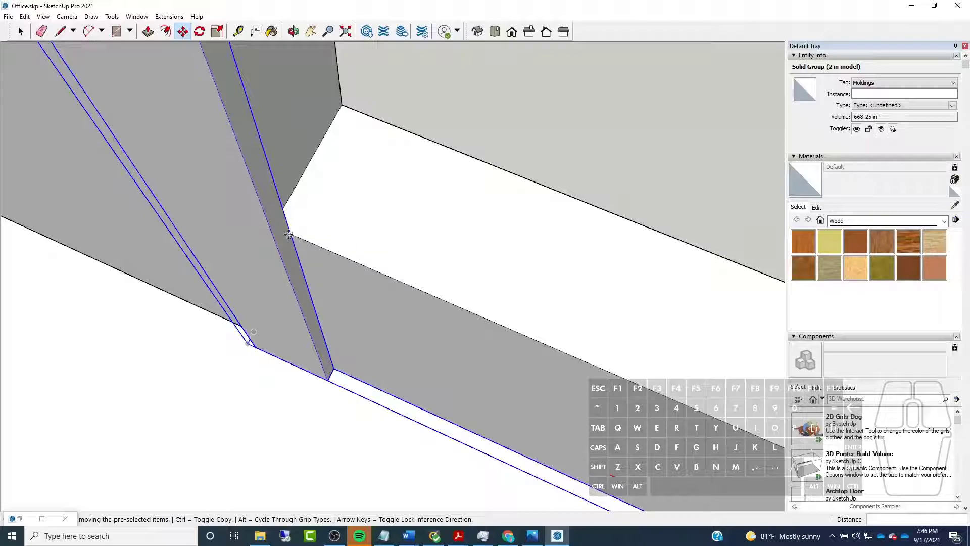
{"action": "left_click", "coordinate": [288, 235]}
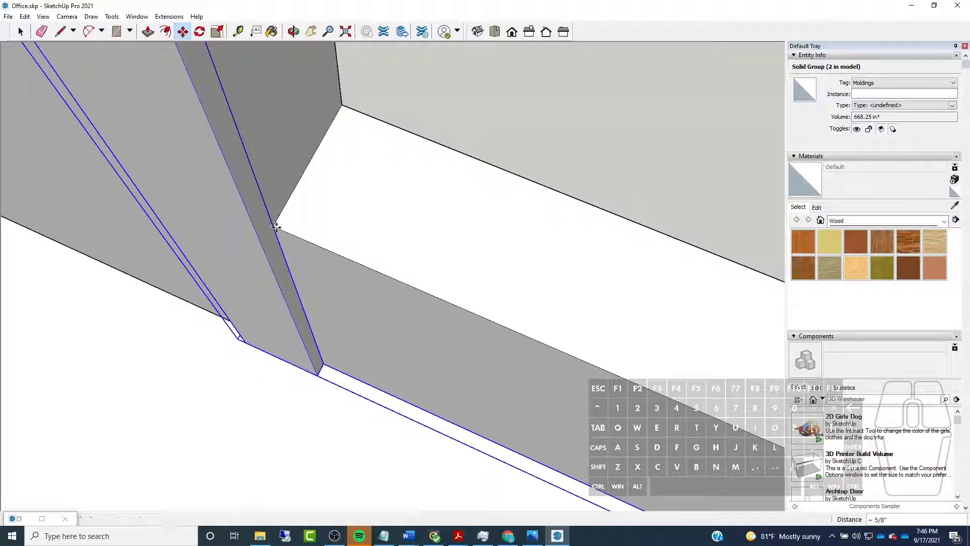
{"action": "left_click", "coordinate": [275, 227]}
{"action": "scroll", "coordinate": [276, 227], "scroll_direction": "down", "scroll_amount": 3}
{"action": "middle_click_drag", "start_coordinate": [256, 232], "coordinate": [335, 214]}
{"action": "scroll", "coordinate": [273, 257], "scroll_direction": "down", "scroll_amount": 4}
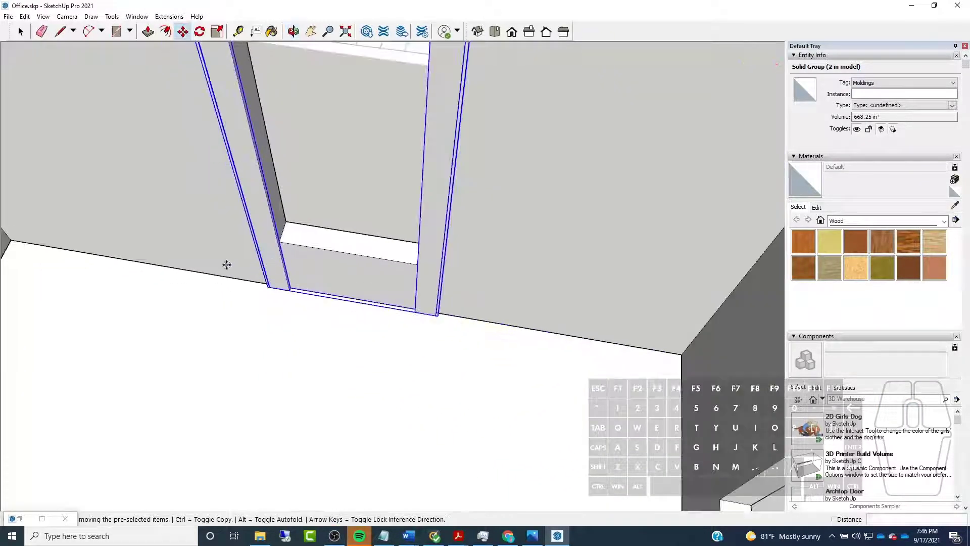
{"action": "scroll", "coordinate": [227, 265], "scroll_direction": "up", "scroll_amount": 3}
{"action": "middle_click_drag", "start_coordinate": [227, 264], "coordinate": [258, 260]}
Inside the casing group, move the leg farther from the door, with its header end, 4" outward to the window opening's edge
{"action": "left_click", "coordinate": [20, 32]}
{"action": "scroll", "coordinate": [229, 323], "scroll_direction": "down", "scroll_amount": 4}
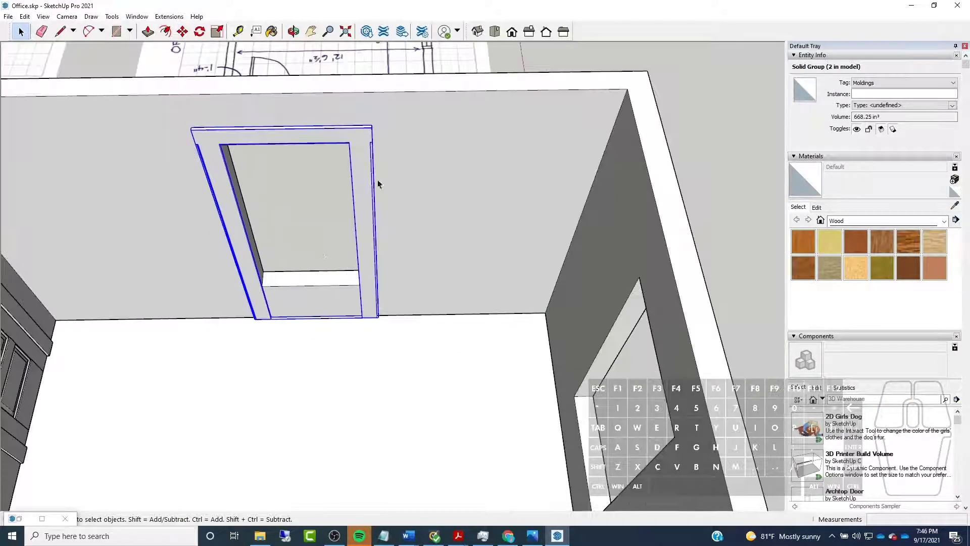
{"action": "double_click", "coordinate": [360, 190]}
{"action": "left_click_drag", "start_coordinate": [287, 120], "coordinate": [414, 402]}
{"action": "middle_click_drag", "start_coordinate": [318, 265], "coordinate": [448, 263]}
{"action": "scroll", "coordinate": [376, 289], "scroll_direction": "up", "scroll_amount": 3}
{"action": "left_click", "coordinate": [183, 31]}
{"action": "scroll", "coordinate": [396, 282], "scroll_direction": "up", "scroll_amount": 3}
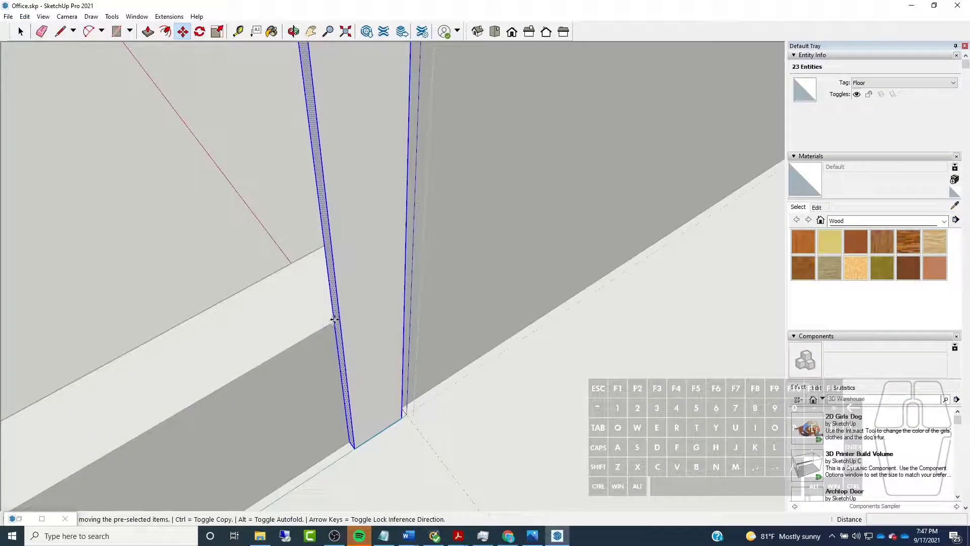
{"action": "left_click", "coordinate": [334, 319]}
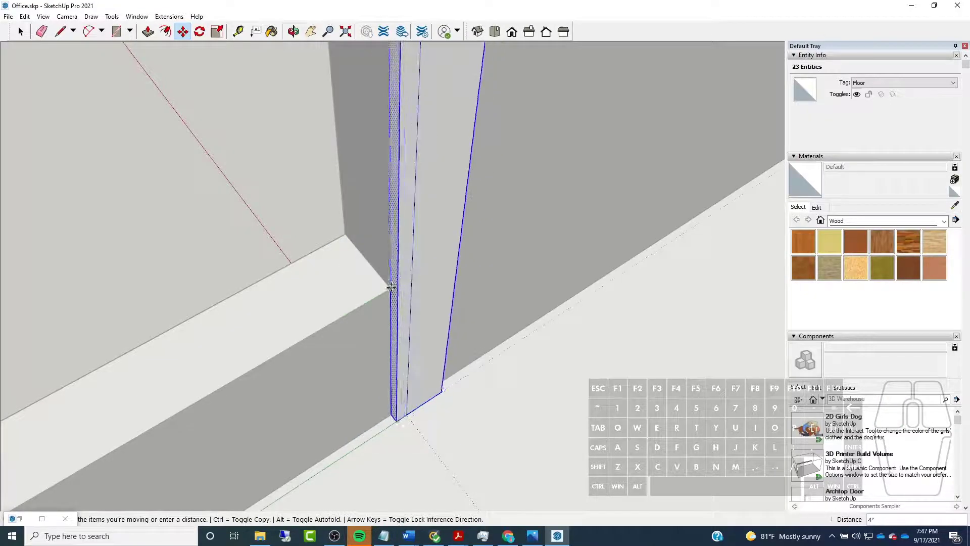
{"action": "left_click", "coordinate": [391, 287]}
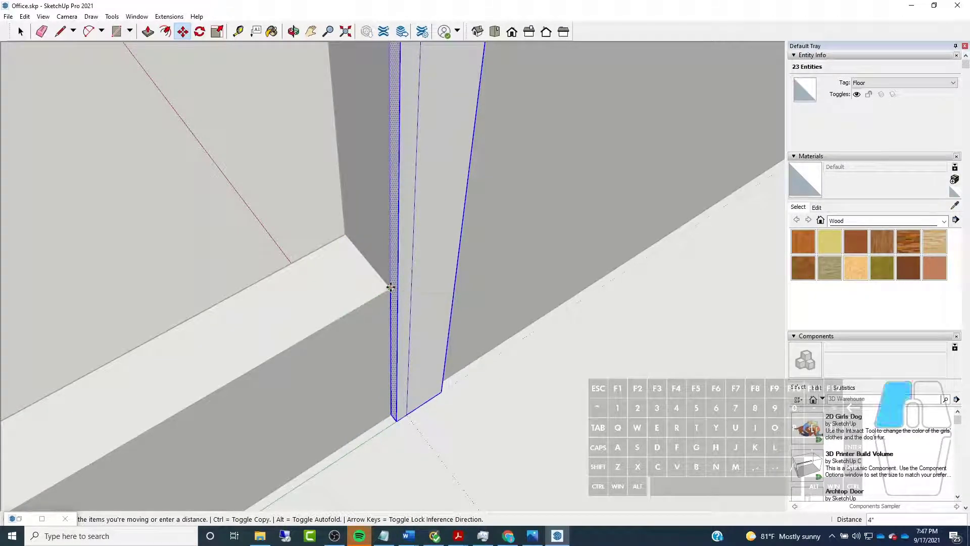
{"action": "middle_click_drag", "start_coordinate": [498, 299], "coordinate": [324, 278]}
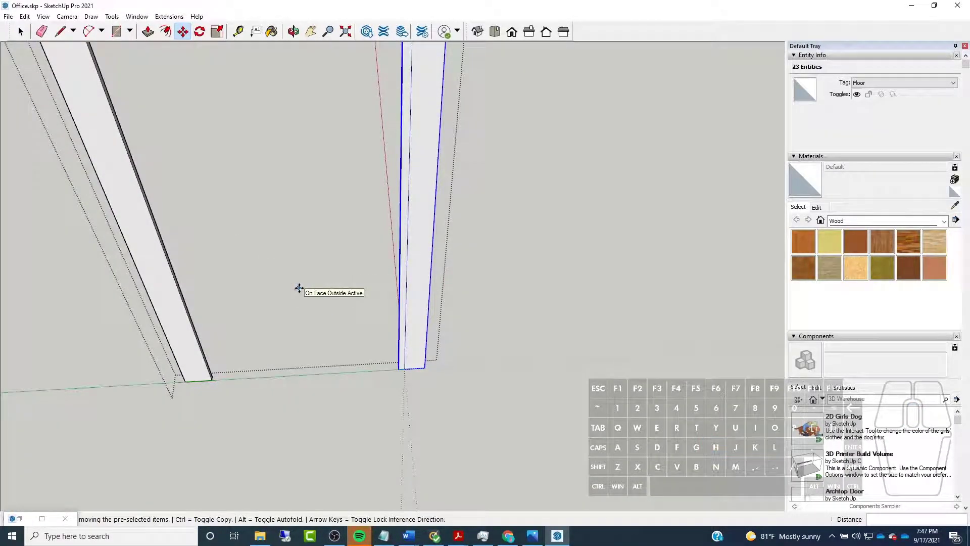
Raise the bottom ends of both casing legs vertically by 1' 6 1/2" to the level of the window opening's lower edge
{"action": "middle_click_drag", "start_coordinate": [298, 227], "coordinate": [410, 202]}
{"action": "key", "text": "space"}
{"action": "middle_click_drag", "start_coordinate": [254, 392], "coordinate": [212, 364]}
{"action": "left_click_drag", "start_coordinate": [169, 343], "coordinate": [568, 497]}
{"action": "left_click_drag", "start_coordinate": [91, 258], "coordinate": [560, 495]}
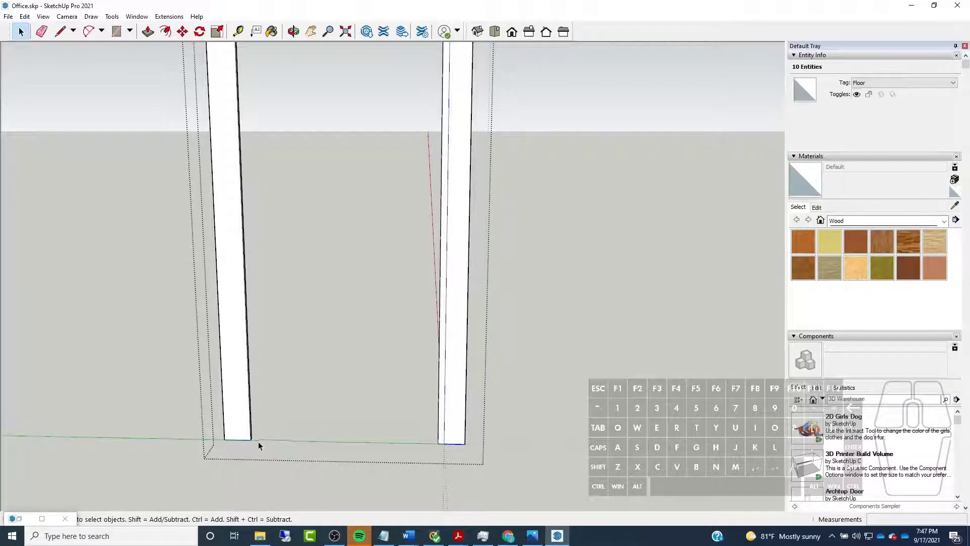
{"action": "middle_click_drag", "start_coordinate": [286, 448], "coordinate": [248, 416]}
{"action": "key", "text": "m"}
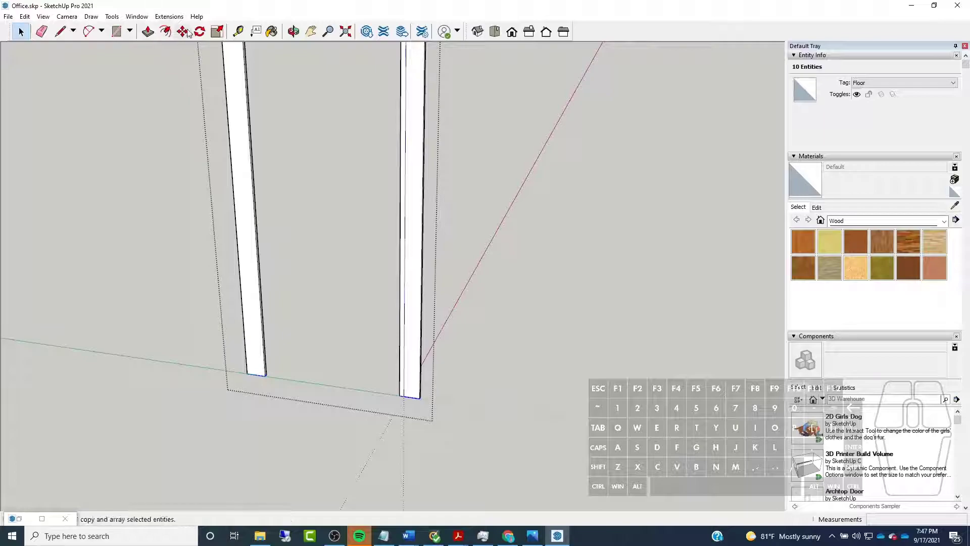
{"action": "left_click", "coordinate": [420, 398]}
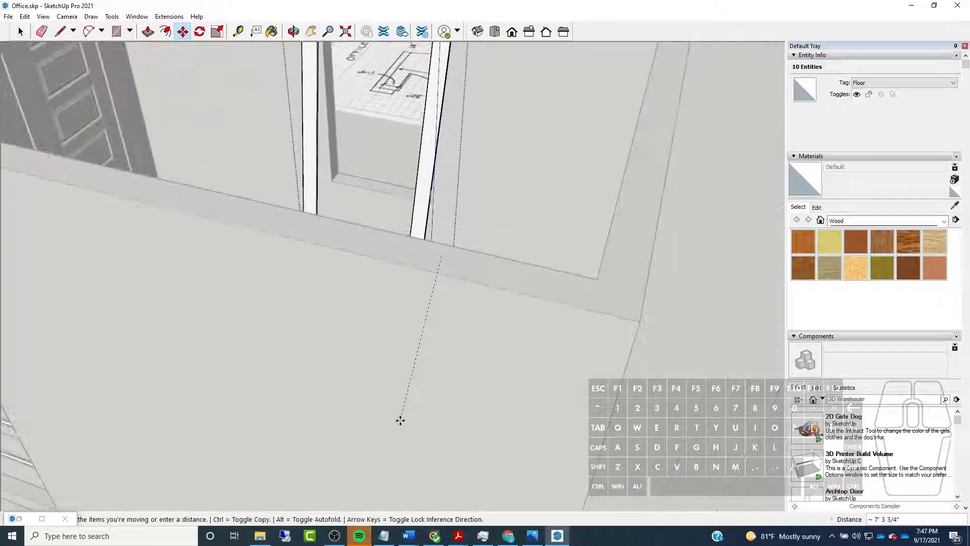
{"action": "scroll", "coordinate": [403, 179], "scroll_direction": "up", "scroll_amount": 4}
{"action": "middle_click_drag", "start_coordinate": [403, 179], "coordinate": [444, 262]}
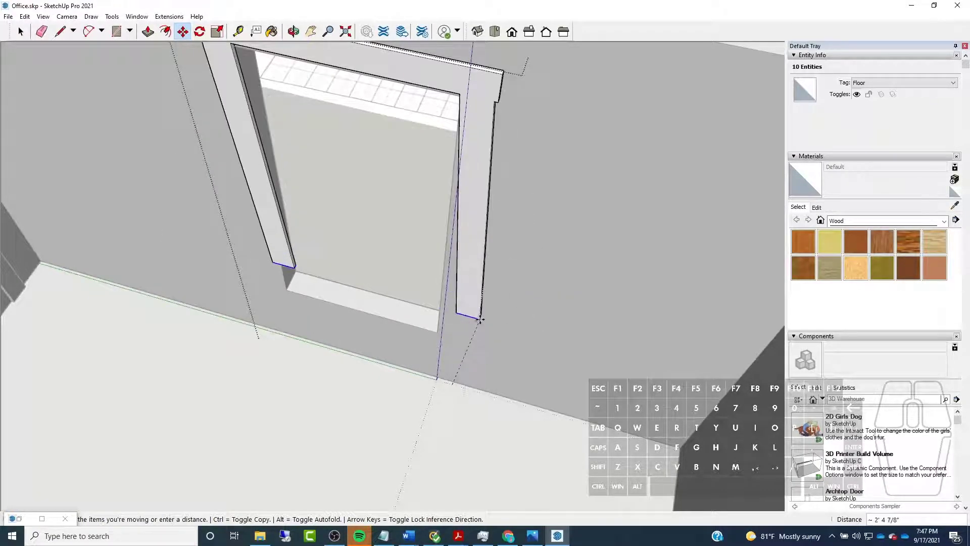
{"action": "key", "text": "shift"}
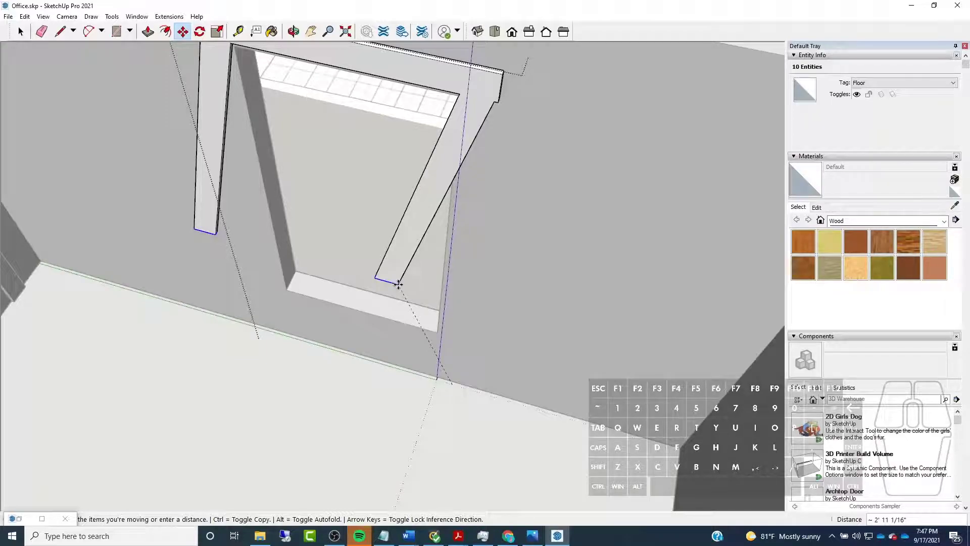
{"action": "key", "text": "shift"}
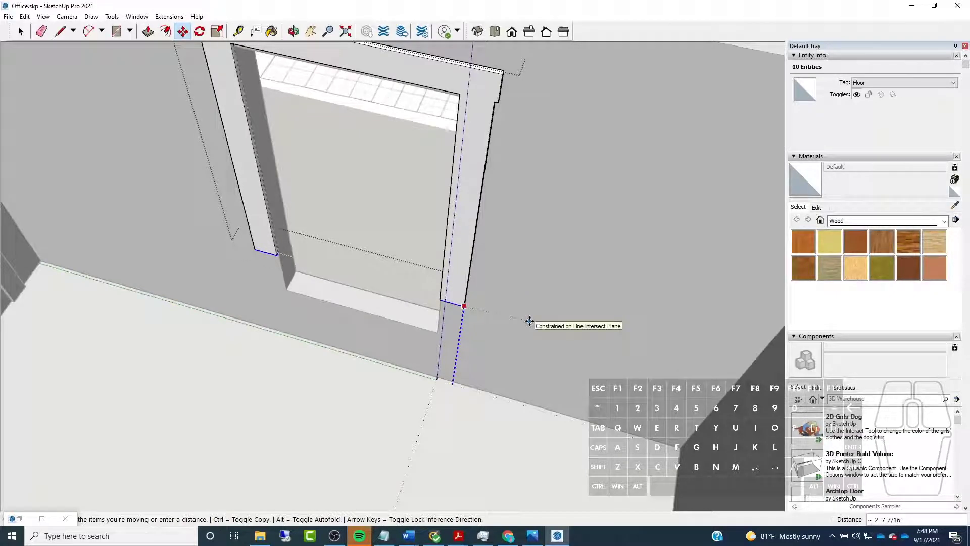
{"action": "key", "text": "Left"}
{"action": "key", "text": "Right"}
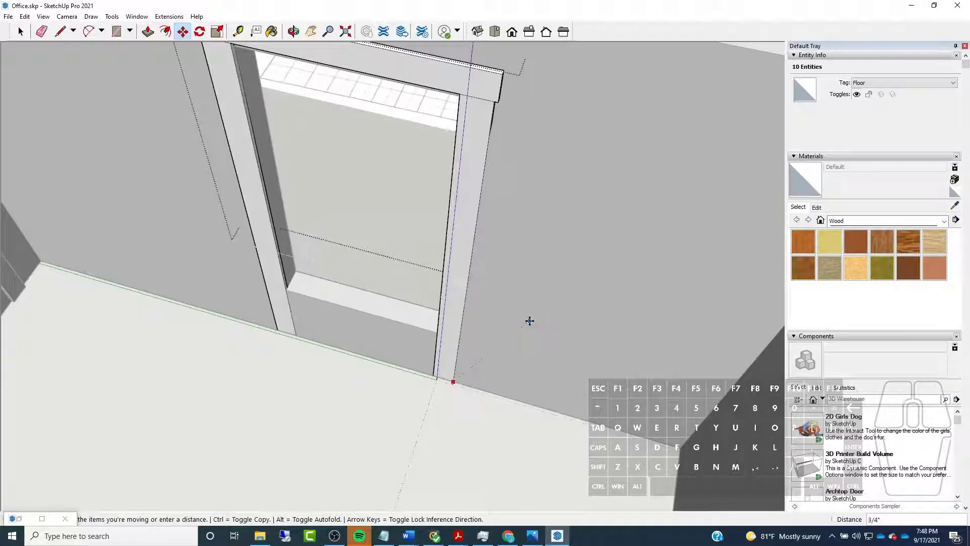
{"action": "key", "text": "Left"}
{"action": "key", "text": "Up"}
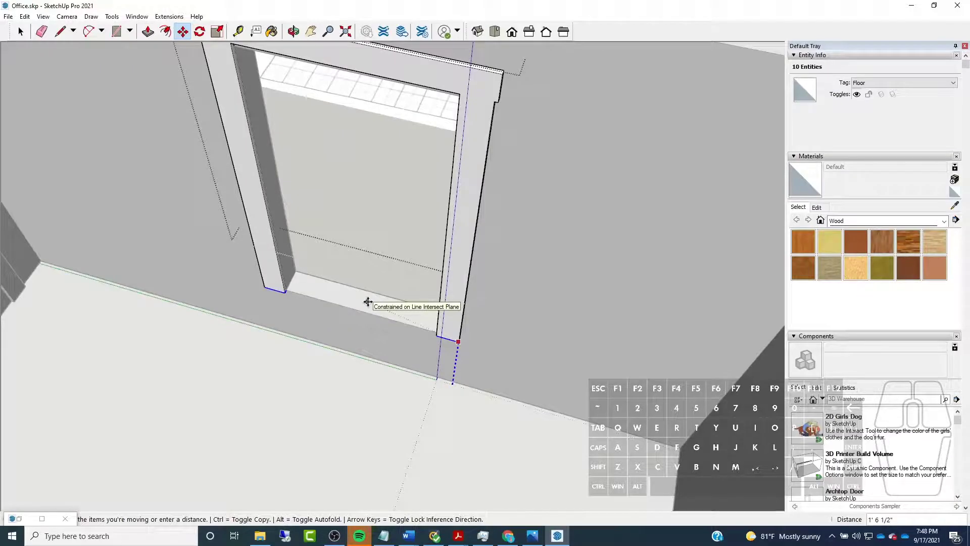
{"action": "left_click", "coordinate": [367, 302]}
Clear the selection and examine the fit of the shortened casing legs at the window opening's lower corners
{"action": "scroll", "coordinate": [455, 343], "scroll_direction": "up", "scroll_amount": 1}
{"action": "middle_click_drag", "start_coordinate": [456, 344], "coordinate": [393, 335]}
{"action": "scroll", "coordinate": [393, 336], "scroll_direction": "up", "scroll_amount": 1}
{"action": "scroll", "coordinate": [282, 268], "scroll_direction": "up", "scroll_amount": 3}
{"action": "scroll", "coordinate": [387, 371], "scroll_direction": "down", "scroll_amount": 2}
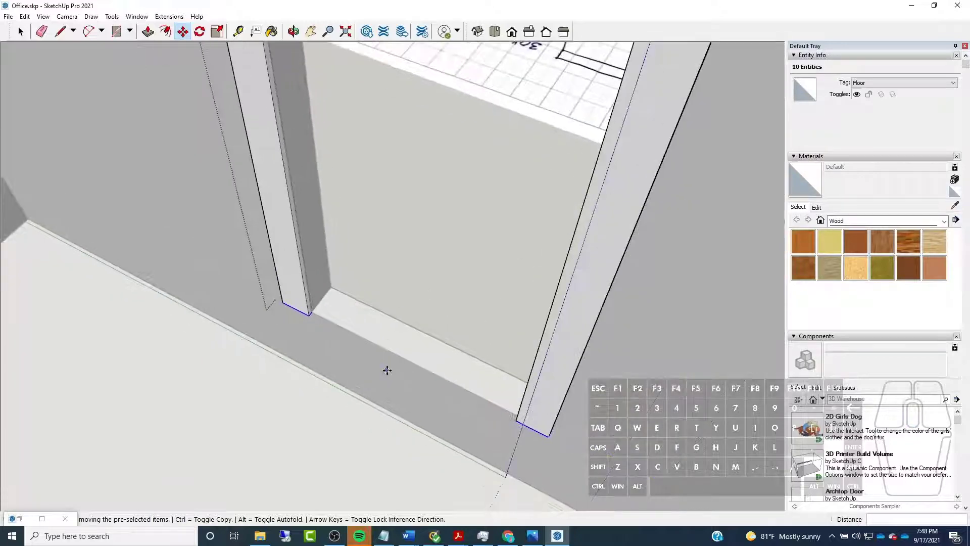
{"action": "key", "text": "ctrl+t"}
{"action": "scroll", "coordinate": [407, 314], "scroll_direction": "down", "scroll_amount": 4}
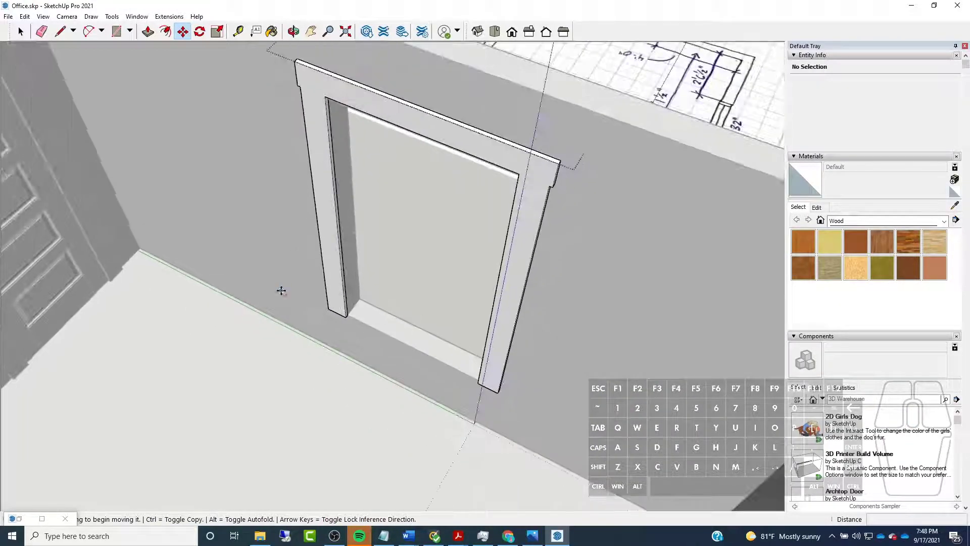
{"action": "key", "text": "space"}
{"action": "middle_click_drag", "start_coordinate": [239, 258], "coordinate": [389, 233]}
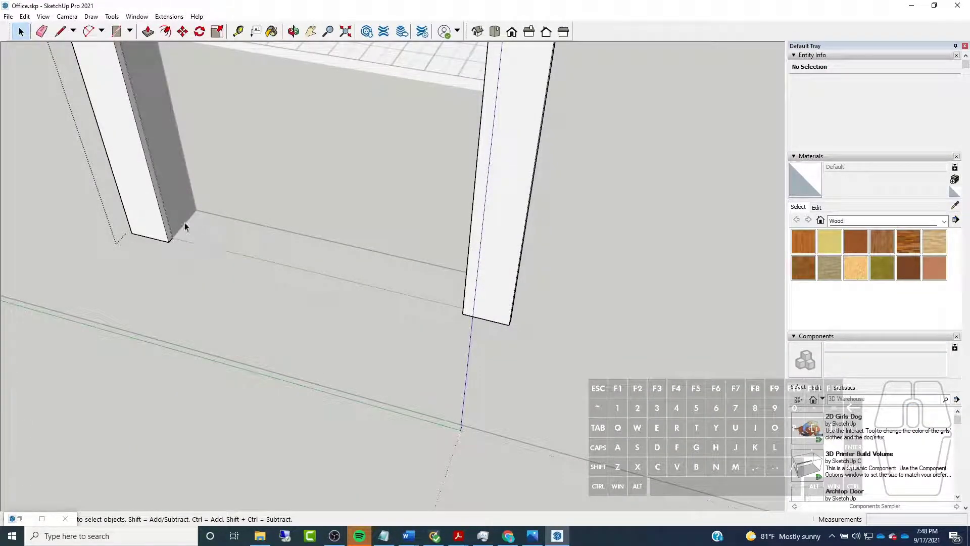
{"action": "middle_click_drag", "start_coordinate": [132, 241], "coordinate": [201, 220]}
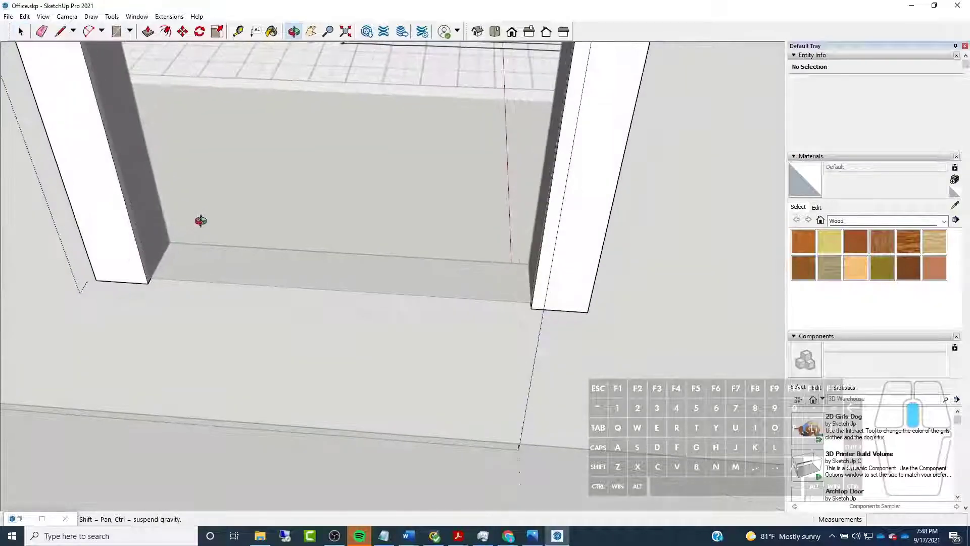
{"action": "scroll", "coordinate": [204, 223], "scroll_direction": "down", "scroll_amount": 2}
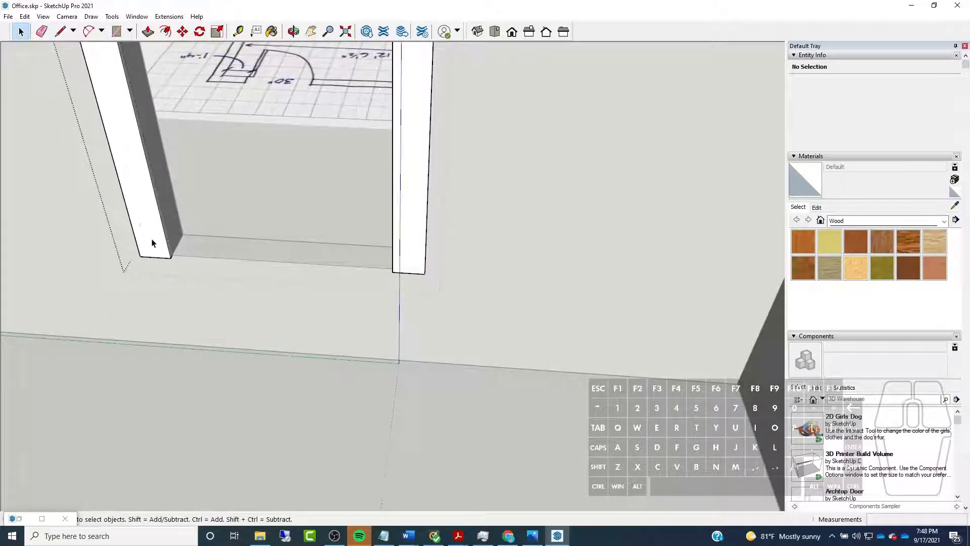
Select the whole casing geometry and make it a nested group inside the casing group
{"action": "triple_click", "coordinate": [154, 244]}
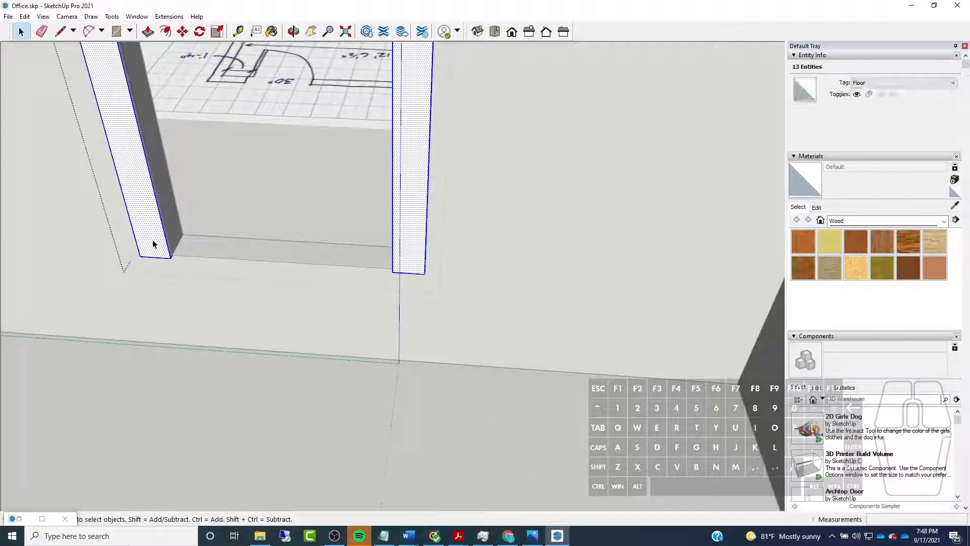
{"action": "key", "text": "h"}
{"action": "middle_click_drag", "start_coordinate": [241, 292], "coordinate": [499, 161]}
{"action": "triple_click", "coordinate": [389, 262]}
{"action": "scroll", "coordinate": [387, 261], "scroll_direction": "down", "scroll_amount": 2}
{"action": "scroll", "coordinate": [321, 83], "scroll_direction": "up", "scroll_amount": 1}
{"action": "middle_click_drag", "start_coordinate": [319, 83], "coordinate": [384, 74]}
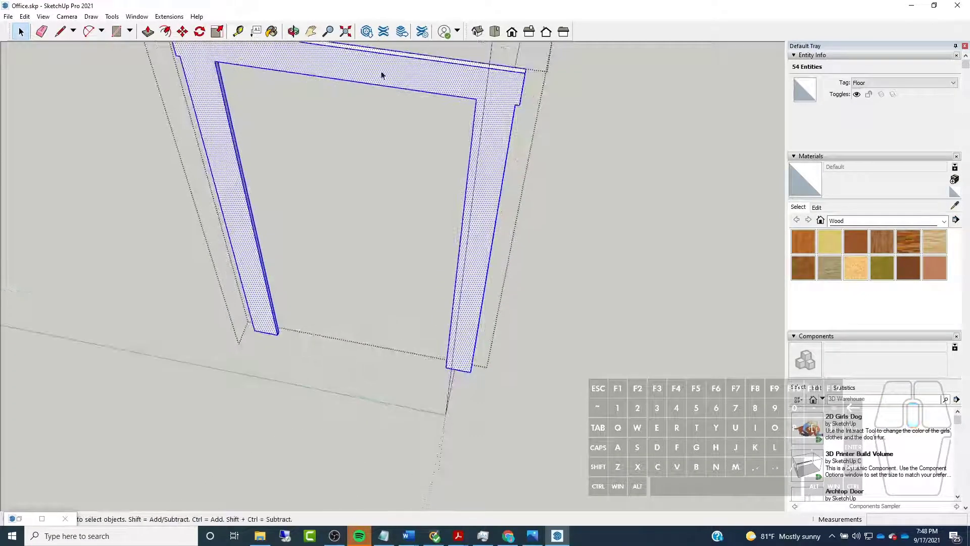
{"action": "right_click", "coordinate": [212, 81]}
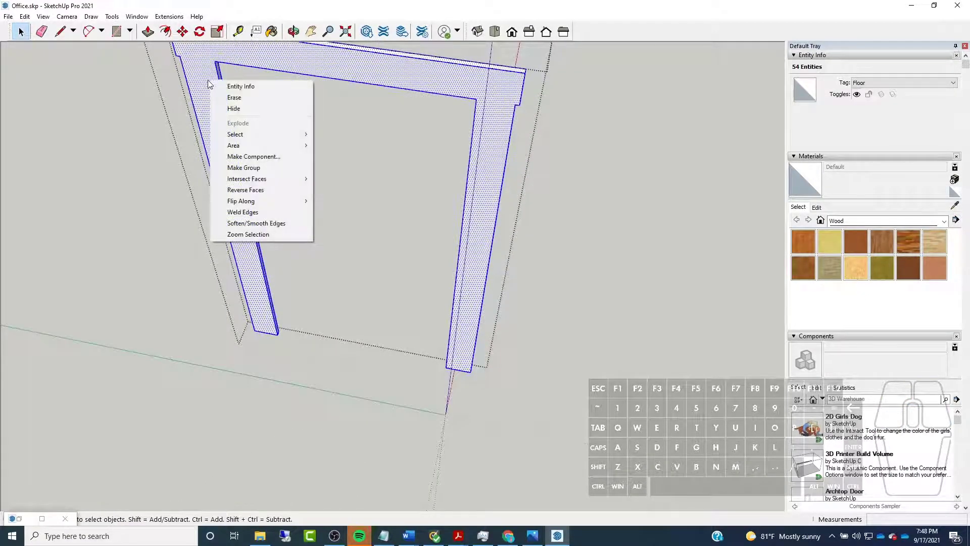
{"action": "left_click", "coordinate": [249, 169]}
Inside the nested group, draw a 4 1/2" line across the top of each leg to separate the legs from the header
{"action": "middle_click_drag", "start_coordinate": [253, 325], "coordinate": [555, 190]}
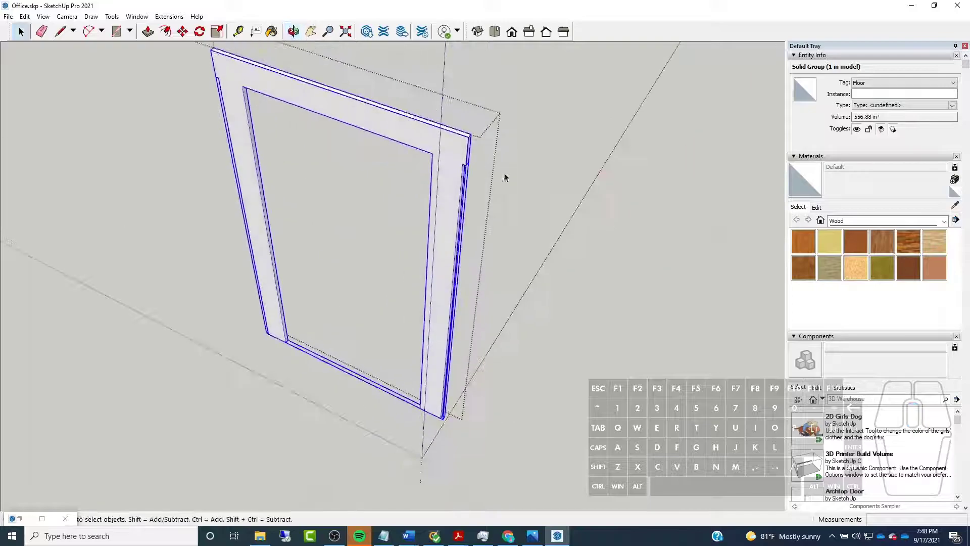
{"action": "double_click", "coordinate": [447, 153]}
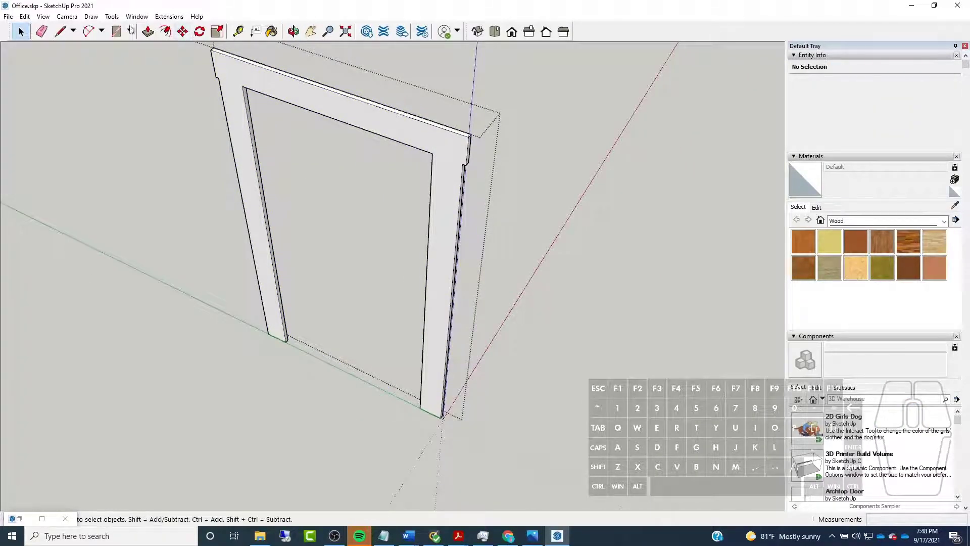
{"action": "left_click", "coordinate": [60, 31]}
{"action": "scroll", "coordinate": [219, 64], "scroll_direction": "up", "scroll_amount": 3}
{"action": "left_click", "coordinate": [219, 69]}
{"action": "left_click", "coordinate": [262, 83]}
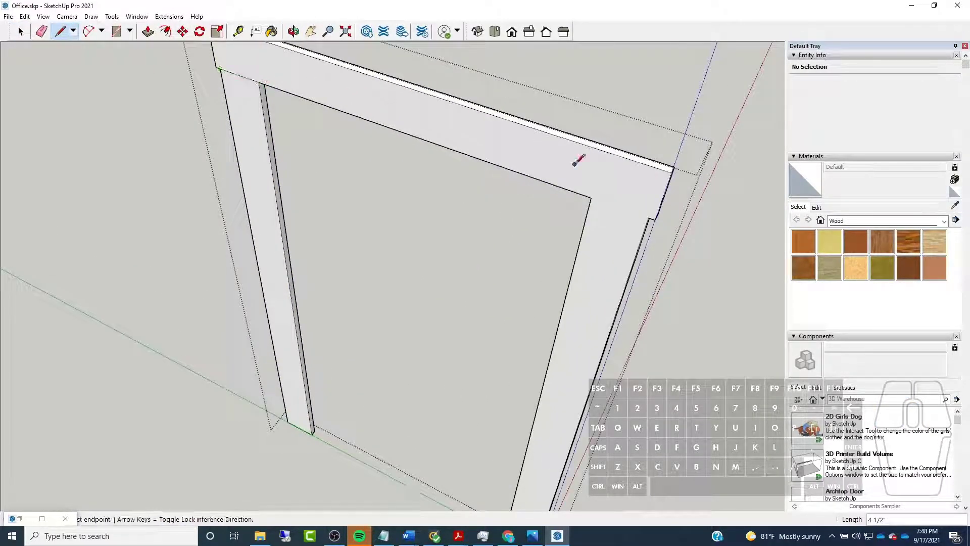
{"action": "left_click", "coordinate": [591, 198]}
{"action": "left_click", "coordinate": [653, 219]}
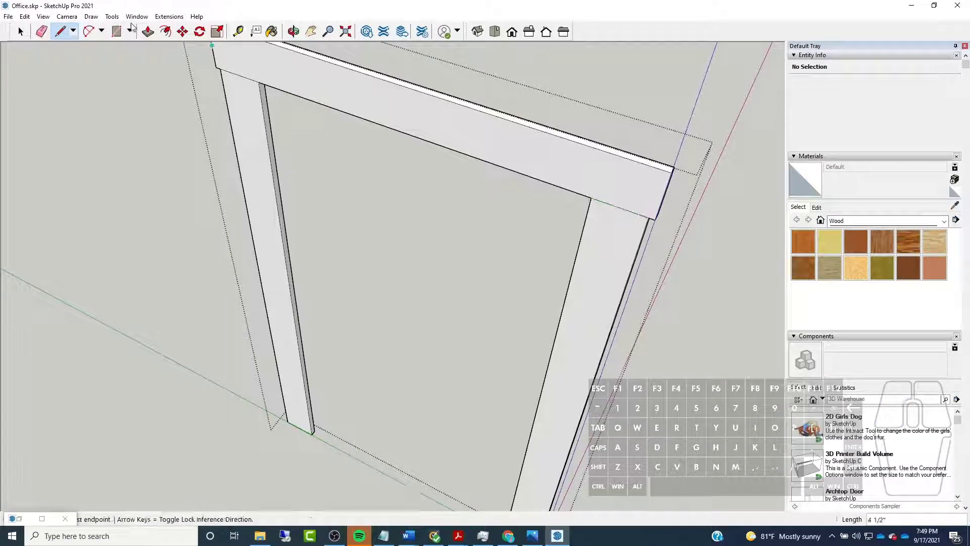
{"action": "left_click", "coordinate": [20, 31]}
{"action": "scroll", "coordinate": [303, 252], "scroll_direction": "down", "scroll_amount": 3}
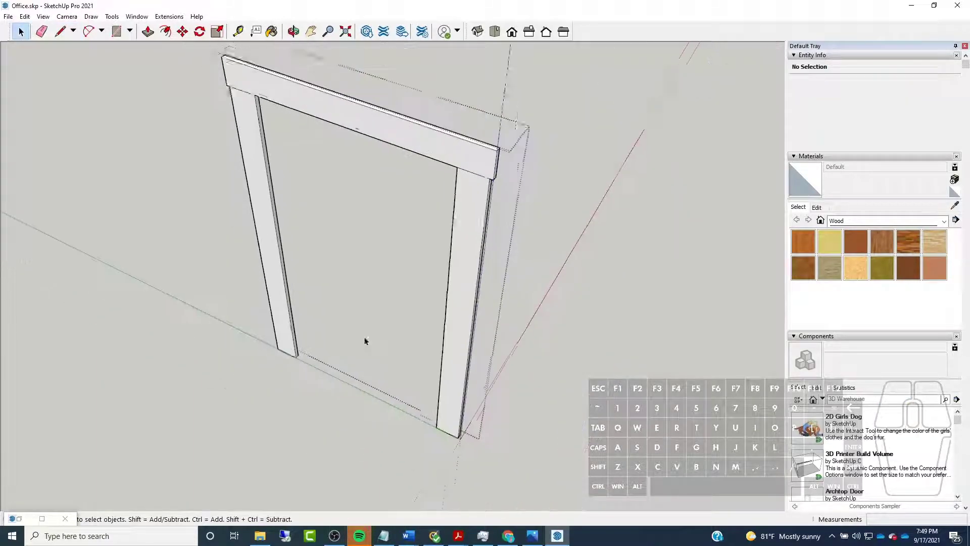
Leave the nested casing group and select it as a whole inside the outer casing group
{"action": "scroll", "coordinate": [475, 325], "scroll_direction": "up", "scroll_amount": 2}
{"action": "left_click", "coordinate": [474, 325]}
{"action": "triple_click", "coordinate": [474, 320]}
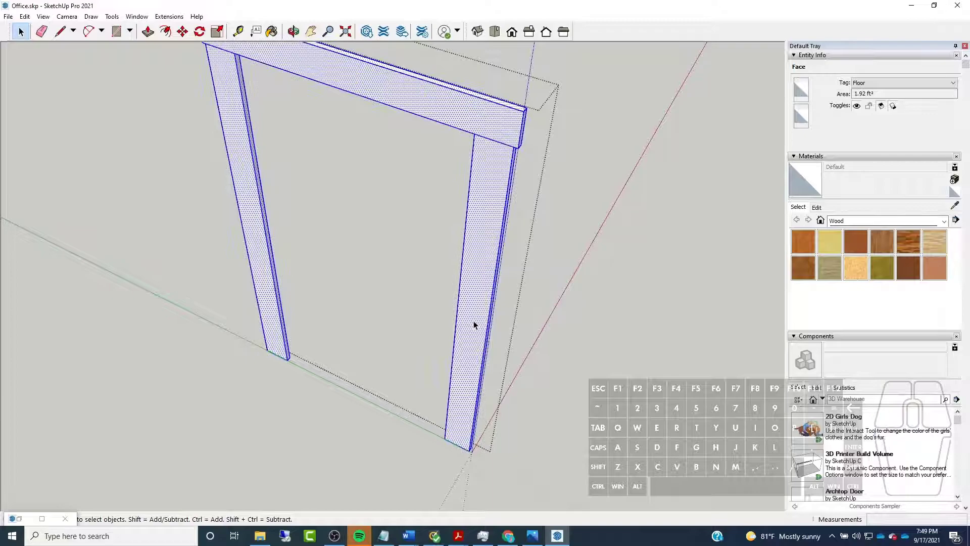
{"action": "right_click", "coordinate": [473, 318]}
{"action": "left_click", "coordinate": [377, 317]}
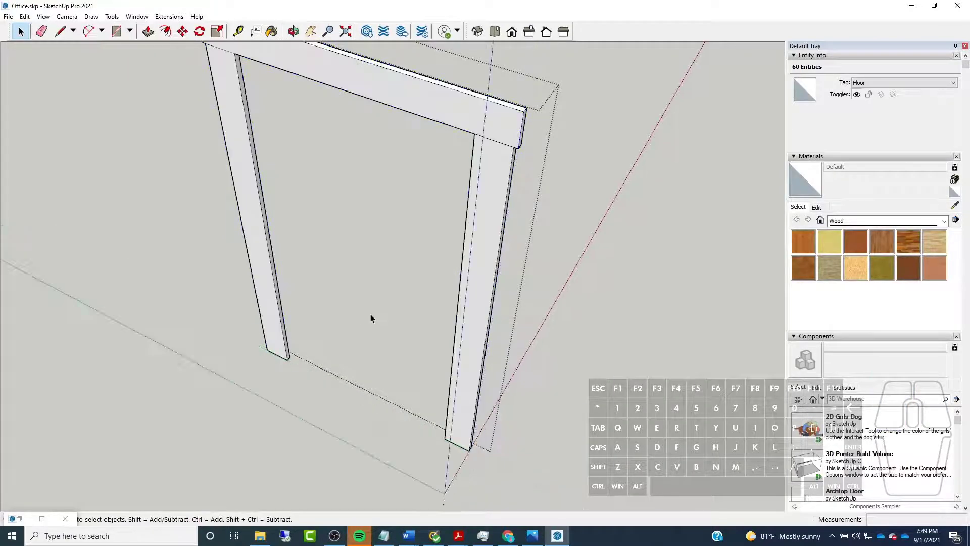
{"action": "left_click", "coordinate": [473, 260]}
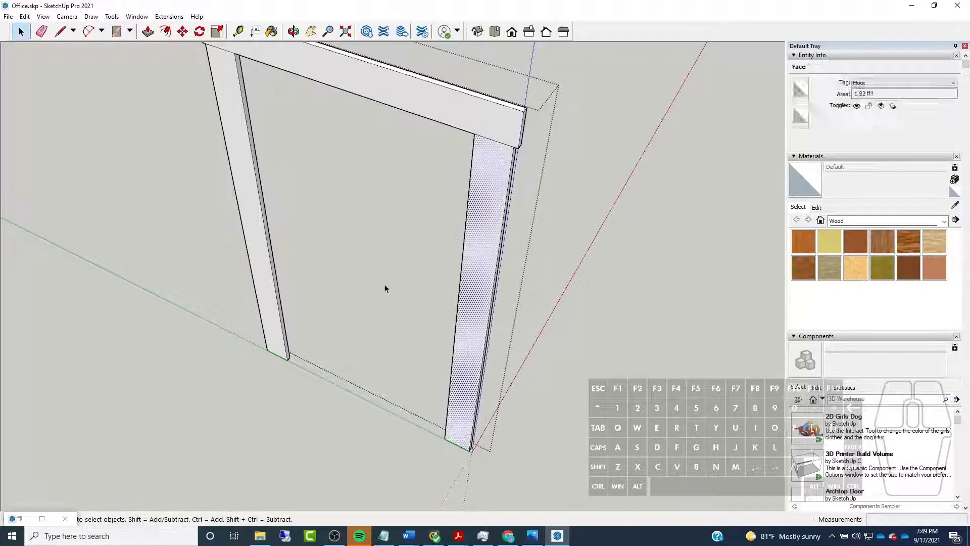
{"action": "left_click", "coordinate": [363, 313]}
{"action": "left_click", "coordinate": [275, 326]}
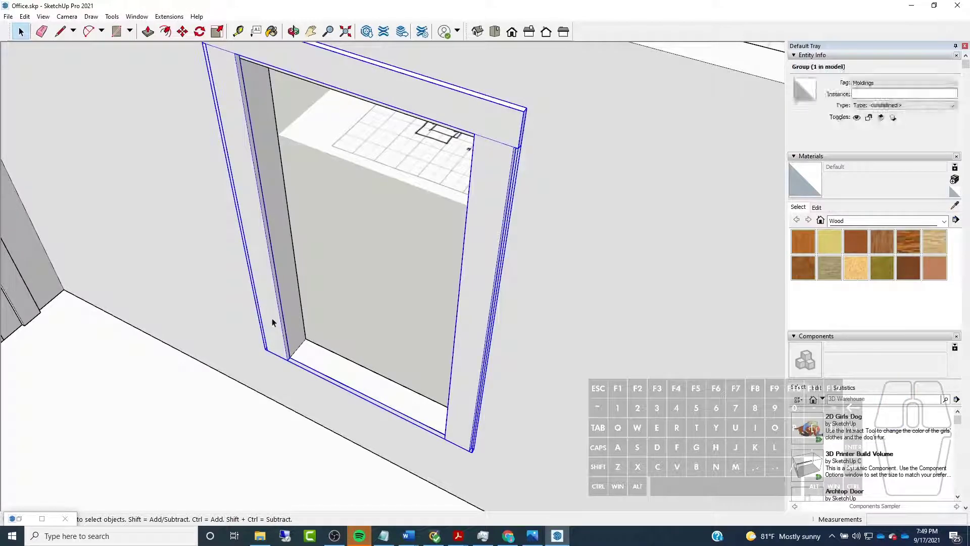
{"action": "double_click", "coordinate": [273, 326]}
{"action": "left_click", "coordinate": [498, 201]}
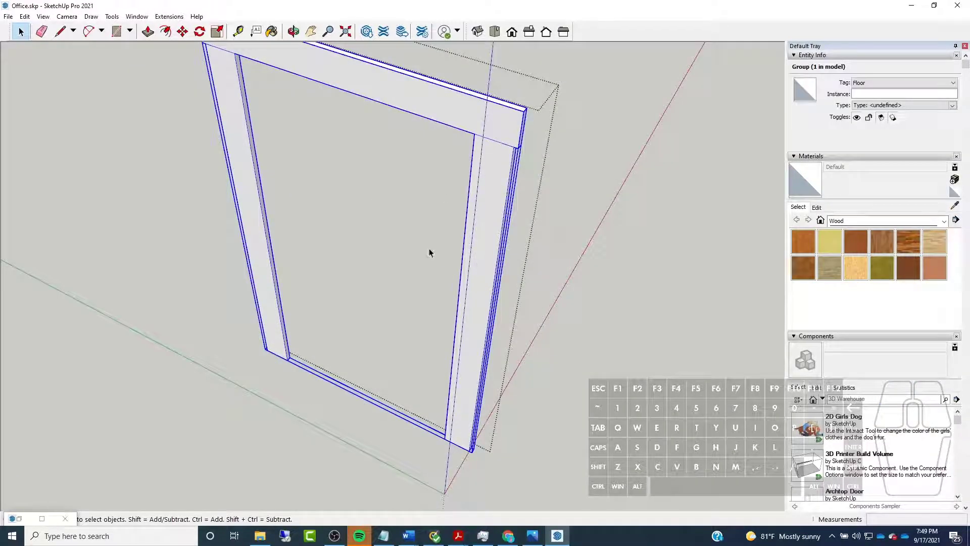
Draw a 3/4" by 3' 5" rectangle under the casing legs, from one leg's outer corner to the other's
{"action": "middle_click_drag", "start_coordinate": [255, 310], "coordinate": [280, 407]}
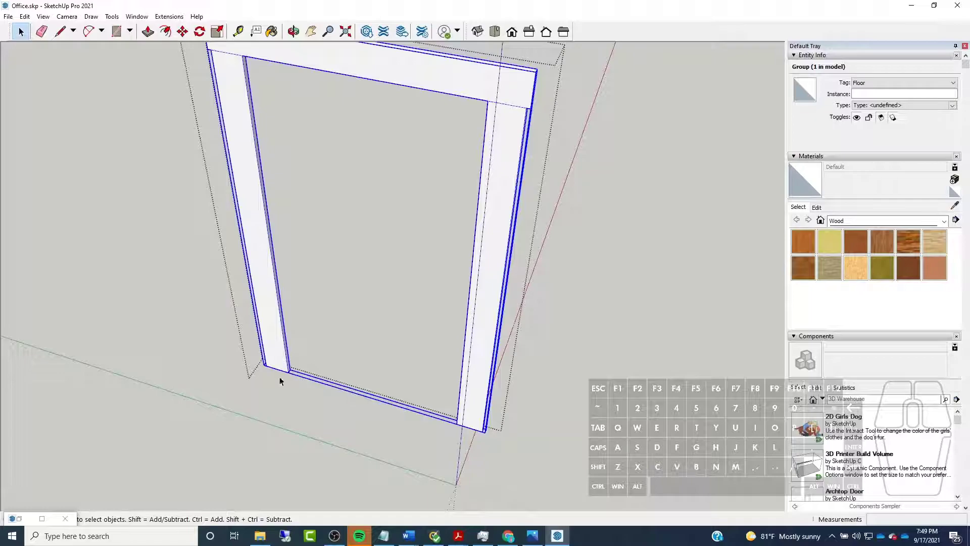
{"action": "left_click", "coordinate": [117, 31]}
{"action": "scroll", "coordinate": [216, 347], "scroll_direction": "up", "scroll_amount": 3}
{"action": "scroll", "coordinate": [316, 378], "scroll_direction": "up", "scroll_amount": 2}
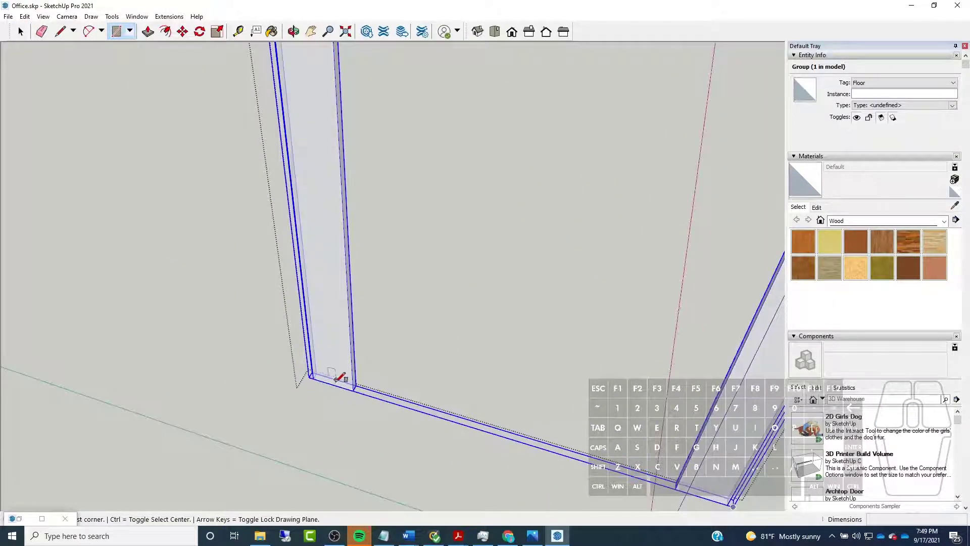
{"action": "scroll", "coordinate": [304, 368], "scroll_direction": "up", "scroll_amount": 2}
{"action": "left_click", "coordinate": [294, 363]}
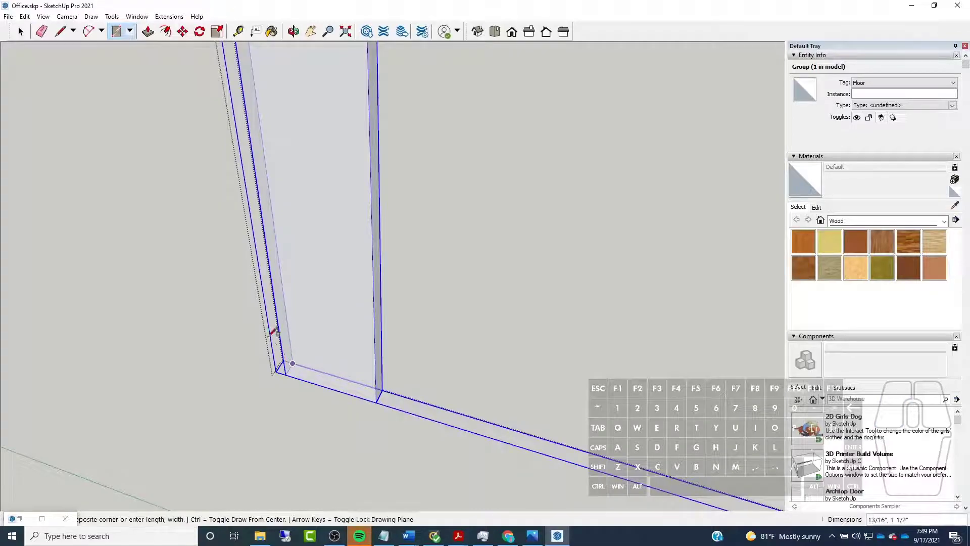
{"action": "scroll", "coordinate": [281, 364], "scroll_direction": "down", "scroll_amount": 4}
{"action": "scroll", "coordinate": [636, 440], "scroll_direction": "up", "scroll_amount": 5}
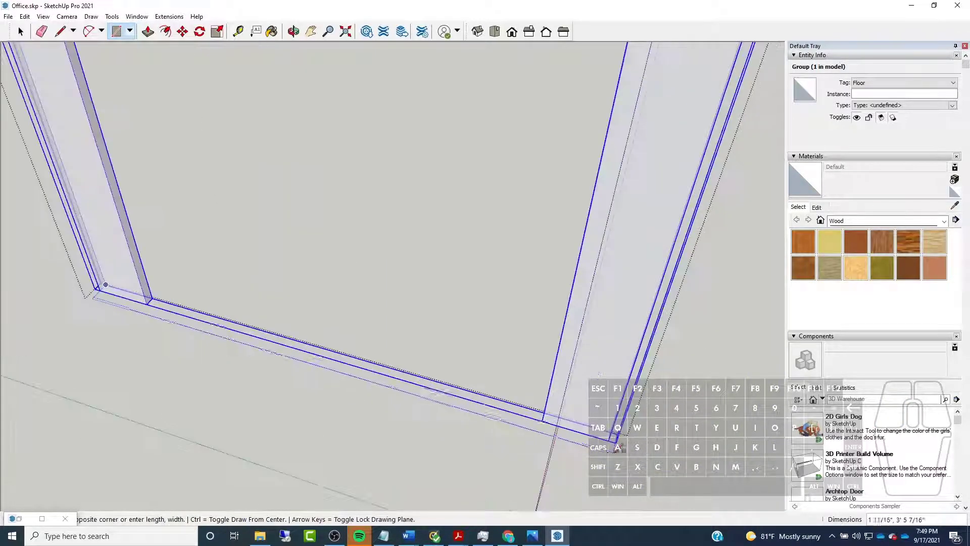
{"action": "left_click", "coordinate": [622, 420]}
{"action": "scroll", "coordinate": [514, 364], "scroll_direction": "down", "scroll_amount": 4}
Extrude the narrow rectangle 3/4" downward to form the window sill board
{"action": "key", "text": "p"}
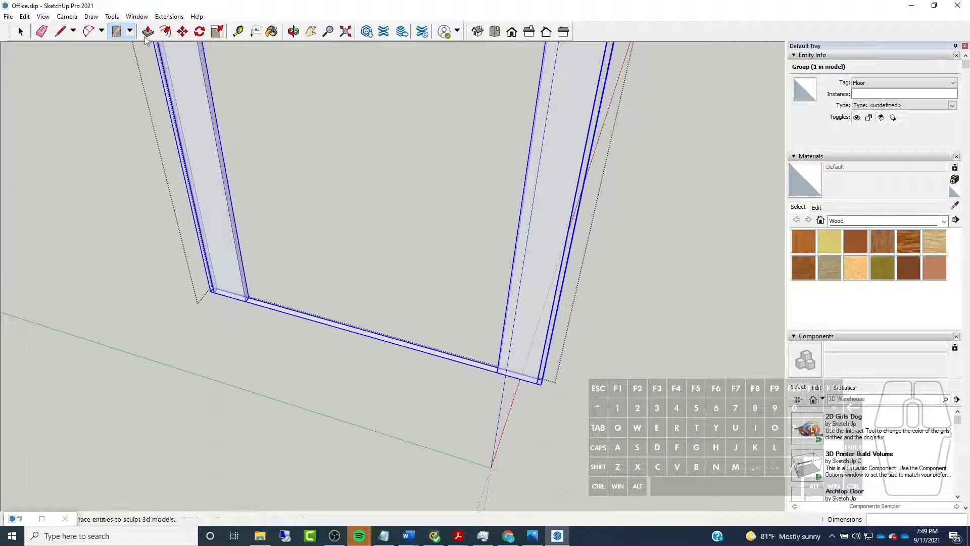
{"action": "left_click", "coordinate": [350, 335]}
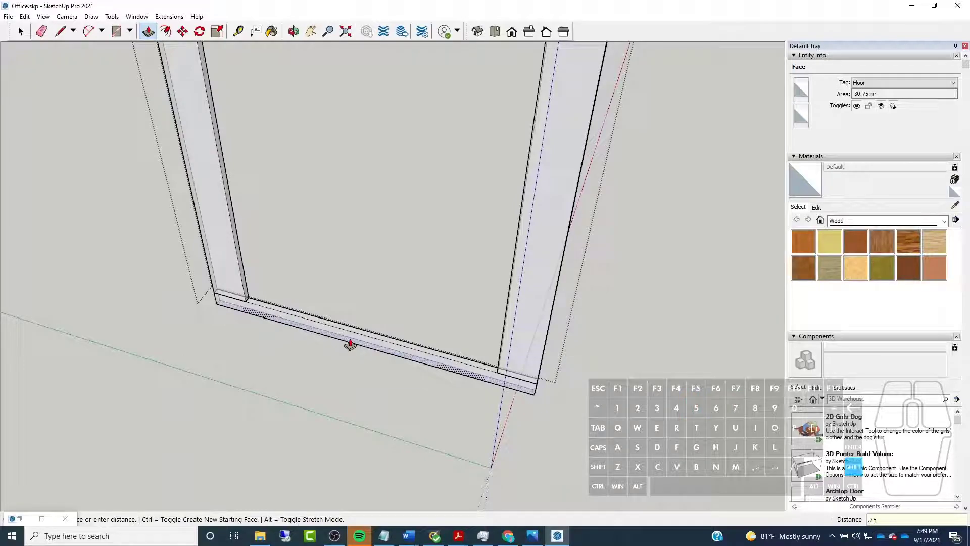
{"action": "key", "text": "Return"}
Extend both ends of the sill board 2" beyond the outer edges of the casing legs
{"action": "middle_click_drag", "start_coordinate": [349, 343], "coordinate": [539, 470]}
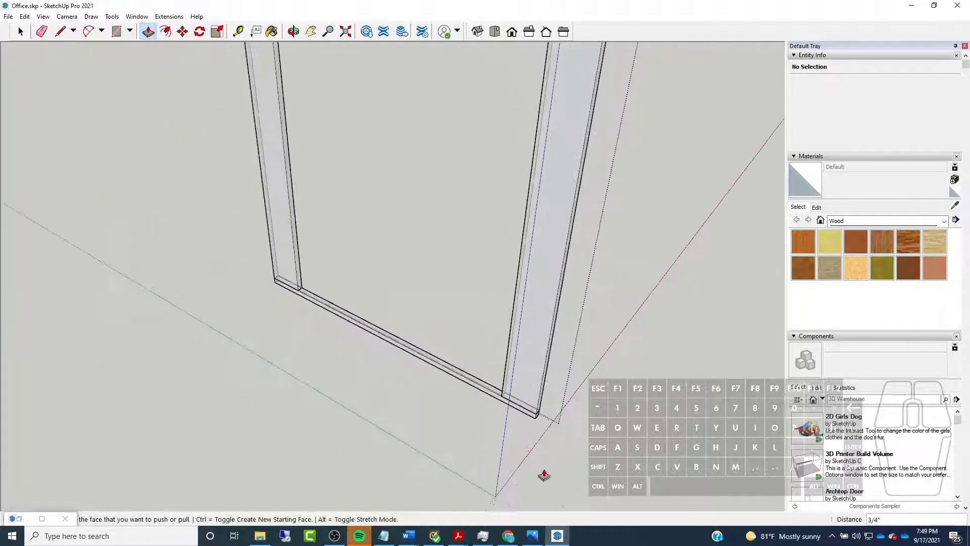
{"action": "scroll", "coordinate": [538, 470], "scroll_direction": "up", "scroll_amount": 3}
{"action": "left_click", "coordinate": [525, 384]}
{"action": "key", "text": "Return"}
{"action": "middle_click_drag", "start_coordinate": [585, 409], "coordinate": [238, 364]}
{"action": "scroll", "coordinate": [278, 389], "scroll_direction": "up", "scroll_amount": 4}
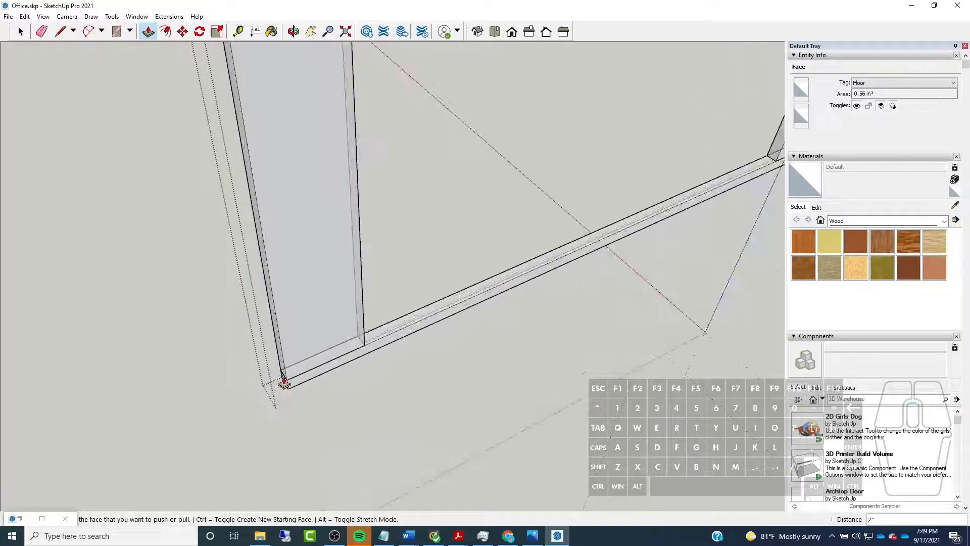
{"action": "left_click", "coordinate": [284, 383]}
{"action": "key", "text": "Return"}
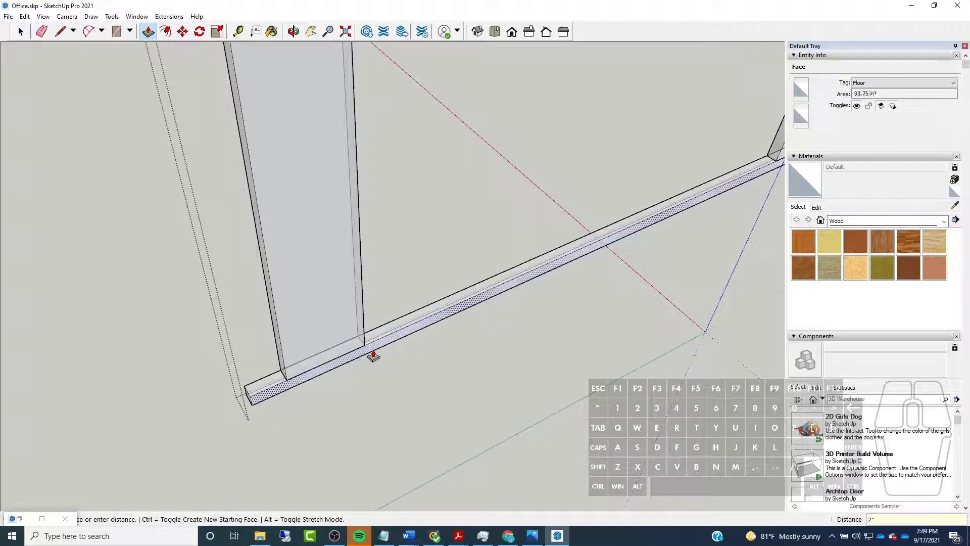
Pull the sill board's long front face out by 2"
{"action": "left_click", "coordinate": [372, 355]}
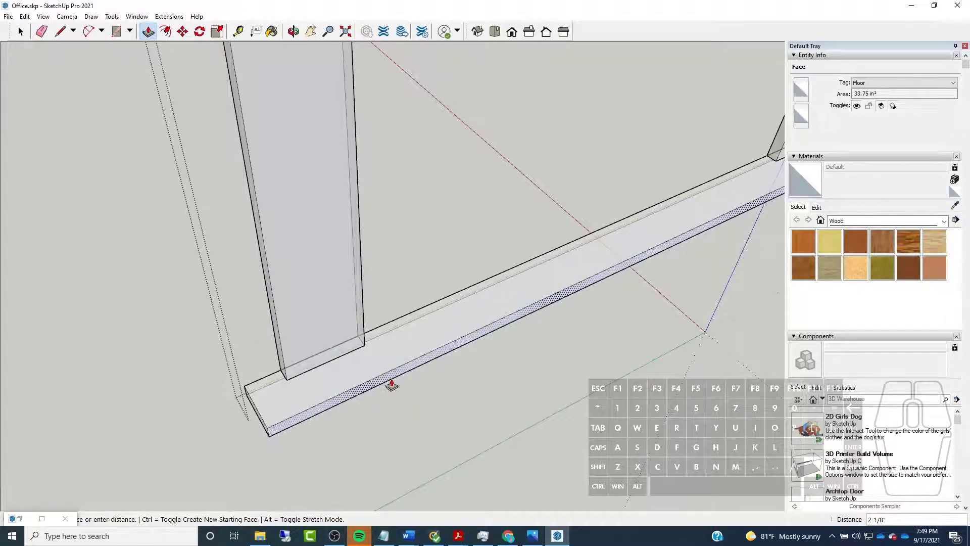
{"action": "type", "text": "2\""}
{"action": "key", "text": "Return"}
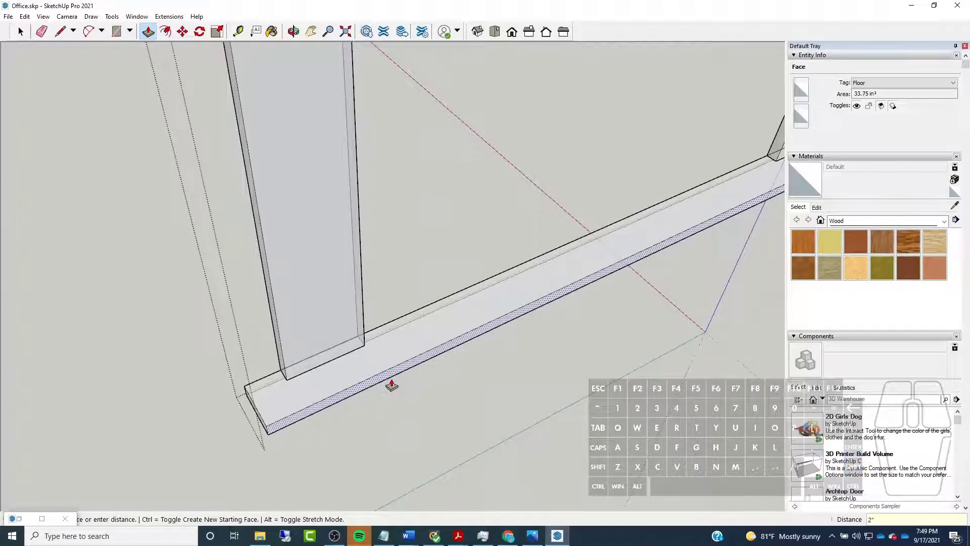
Select the whole sill board and make it a group
{"action": "scroll", "coordinate": [403, 345], "scroll_direction": "down", "scroll_amount": 4}
{"action": "middle_click_drag", "start_coordinate": [566, 360], "coordinate": [225, 277]}
{"action": "scroll", "coordinate": [226, 277], "scroll_direction": "down", "scroll_amount": 2}
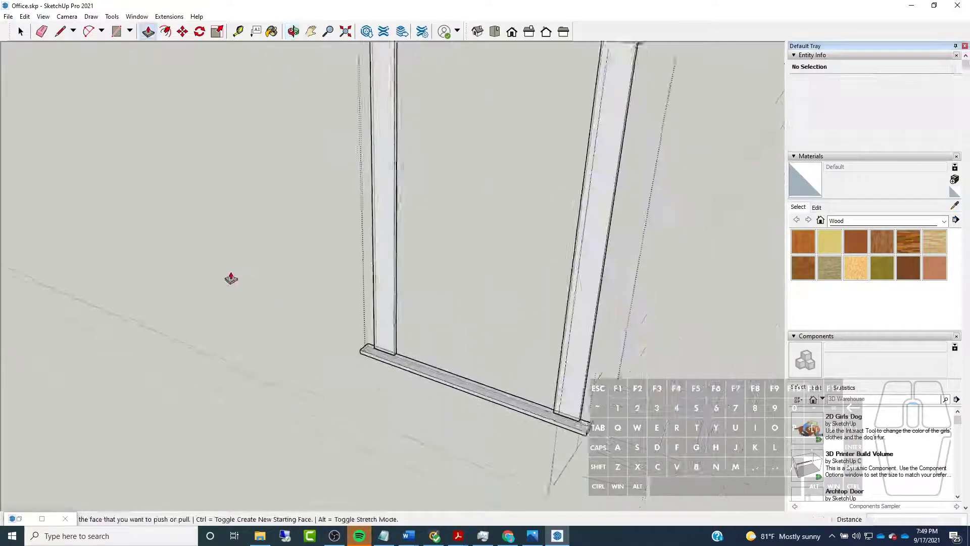
{"action": "scroll", "coordinate": [415, 364], "scroll_direction": "up", "scroll_amount": 2}
{"action": "middle_click_drag", "start_coordinate": [551, 432], "coordinate": [457, 379]}
{"action": "scroll", "coordinate": [455, 378], "scroll_direction": "down", "scroll_amount": 1}
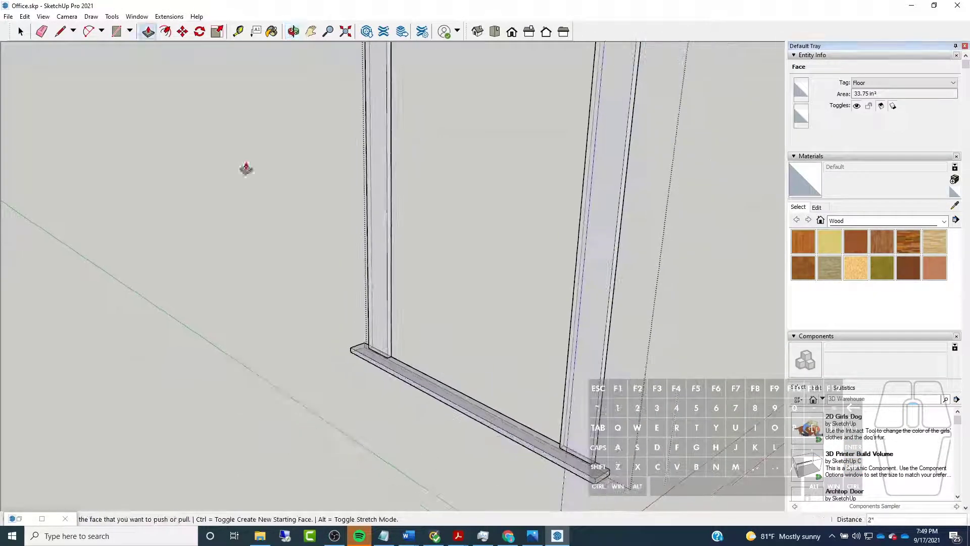
{"action": "left_click", "coordinate": [21, 31]}
{"action": "scroll", "coordinate": [439, 384], "scroll_direction": "up", "scroll_amount": 2}
{"action": "triple_click", "coordinate": [423, 377]}
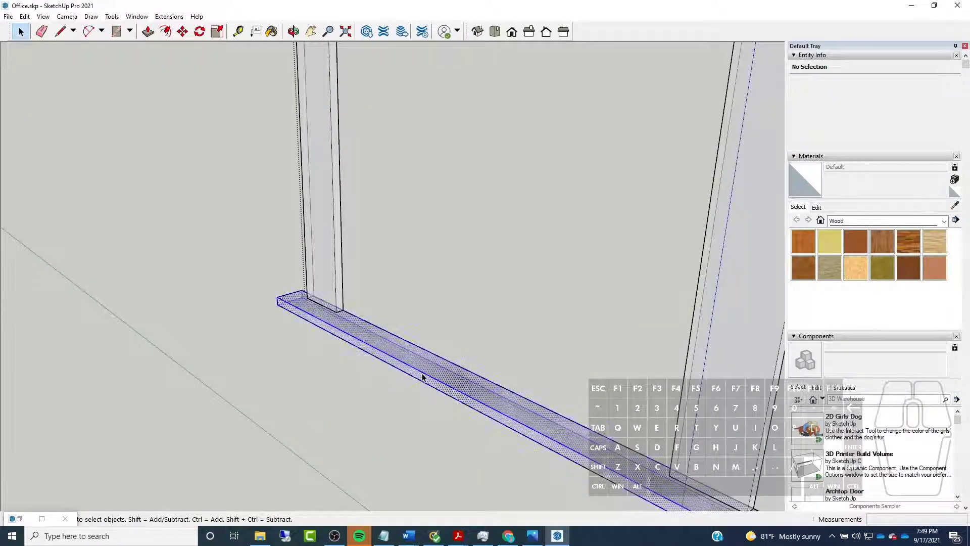
{"action": "right_click", "coordinate": [369, 334]}
{"action": "left_click", "coordinate": [413, 423]}
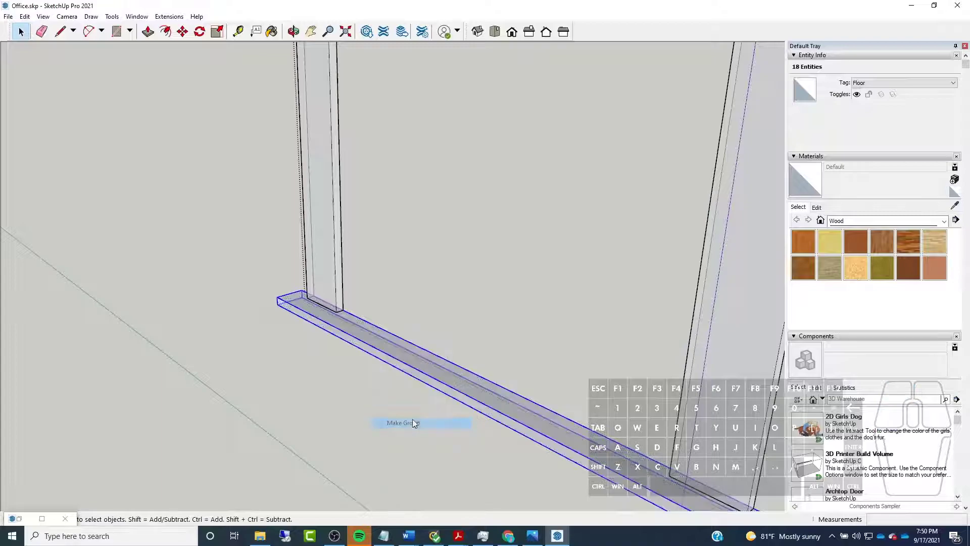
Draw a 4 1/2" vertical line down from the sill's underside, aligned with the outer edge of one casing leg
{"action": "middle_click_drag", "start_coordinate": [338, 318], "coordinate": [489, 268]}
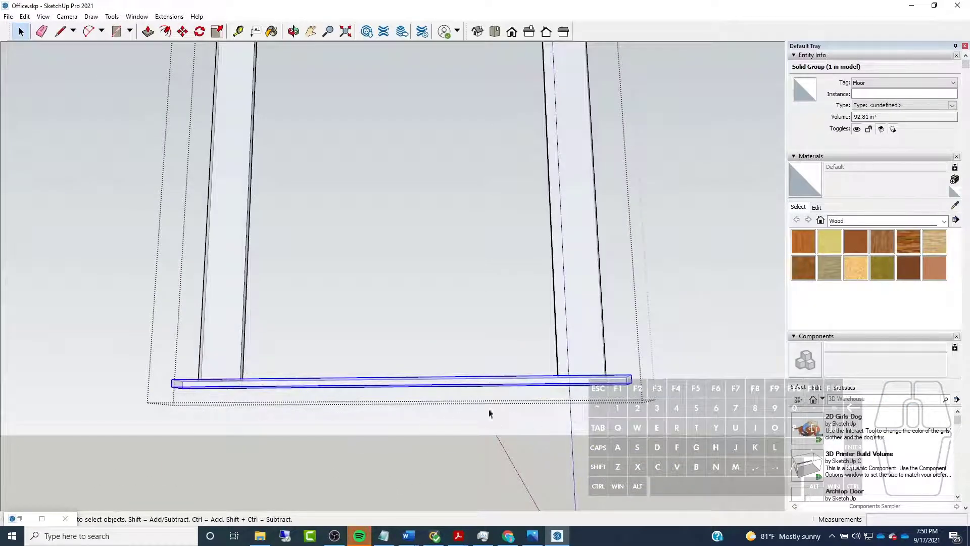
{"action": "scroll", "coordinate": [474, 404], "scroll_direction": "down", "scroll_amount": 2}
{"action": "left_click", "coordinate": [61, 31]}
{"action": "scroll", "coordinate": [273, 360], "scroll_direction": "up", "scroll_amount": 5}
{"action": "middle_click_drag", "start_coordinate": [311, 417], "coordinate": [108, 350]}
{"action": "middle_click_drag", "start_coordinate": [517, 361], "coordinate": [322, 409]}
{"action": "scroll", "coordinate": [413, 417], "scroll_direction": "up", "scroll_amount": 6}
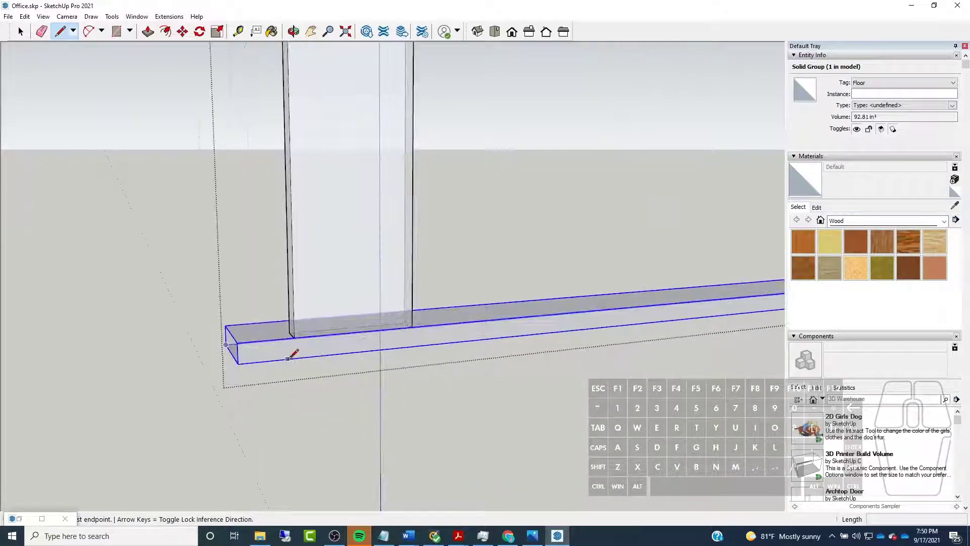
{"action": "scroll", "coordinate": [288, 357], "scroll_direction": "down", "scroll_amount": 5}
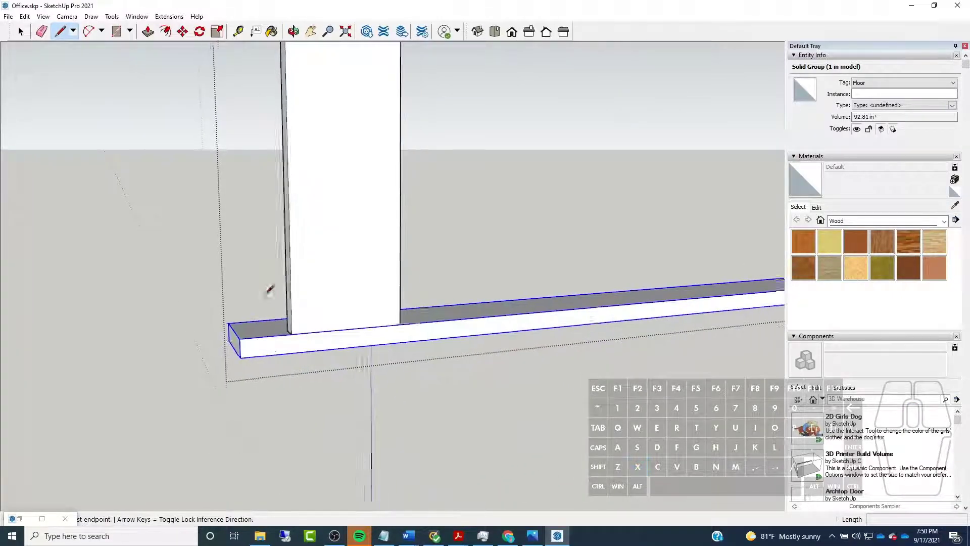
{"action": "middle_click_drag", "start_coordinate": [271, 299], "coordinate": [336, 369]}
{"action": "scroll", "coordinate": [353, 354], "scroll_direction": "up", "scroll_amount": 3}
{"action": "key", "text": "l"}
{"action": "scroll", "coordinate": [310, 329], "scroll_direction": "up", "scroll_amount": 5}
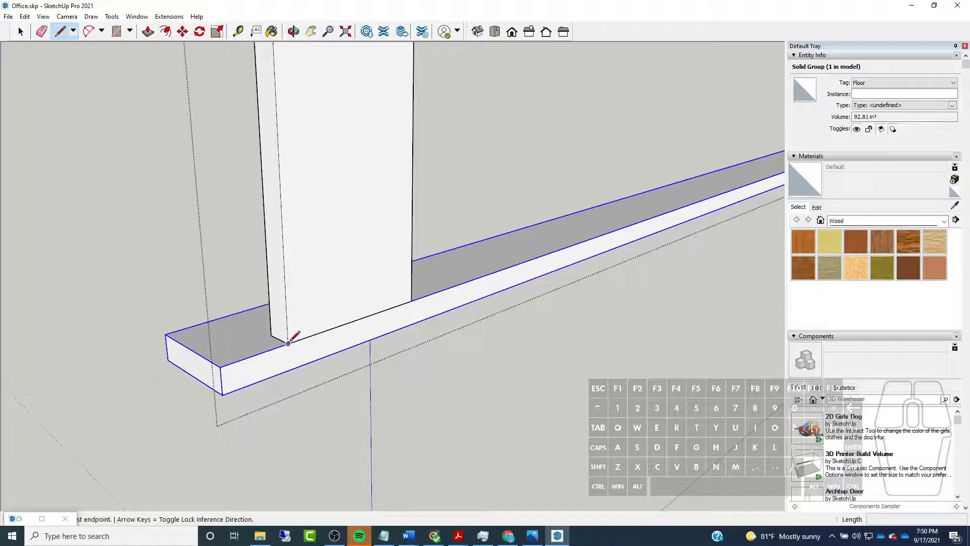
{"action": "left_click", "coordinate": [290, 369]}
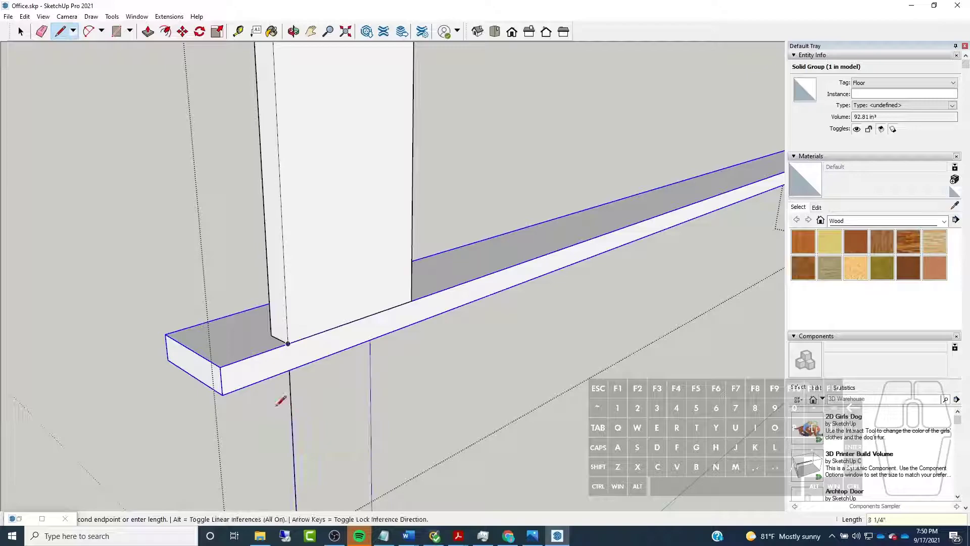
Close the apron outline under the sill with a 3' 5" lower edge, a 4 1/2" side aligned to the other leg, and an upper edge
{"action": "scroll", "coordinate": [285, 435], "scroll_direction": "down", "scroll_amount": 3}
{"action": "left_click", "coordinate": [281, 461]}
{"action": "key", "text": "shift"}
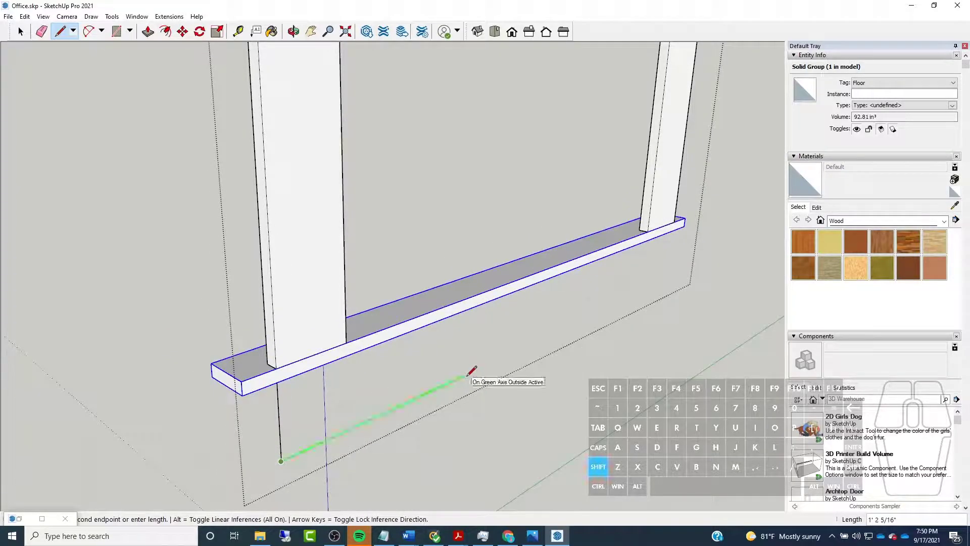
{"action": "left_click", "coordinate": [676, 220]}
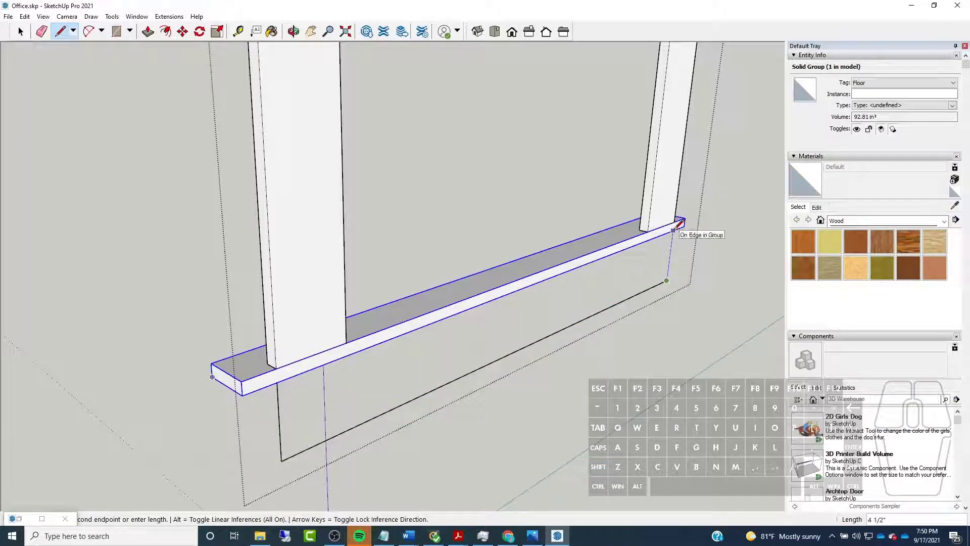
{"action": "left_click", "coordinate": [675, 228]}
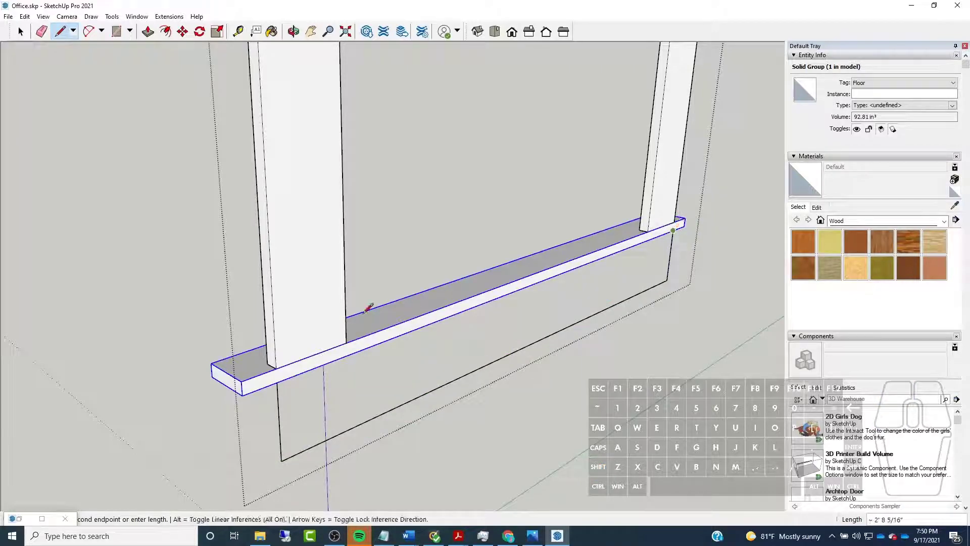
{"action": "left_click", "coordinate": [277, 383]}
Extrude the apron face 3/4" to align with the back of the casing legs
{"action": "left_click", "coordinate": [148, 31]}
{"action": "middle_click_drag", "start_coordinate": [228, 262], "coordinate": [514, 184]}
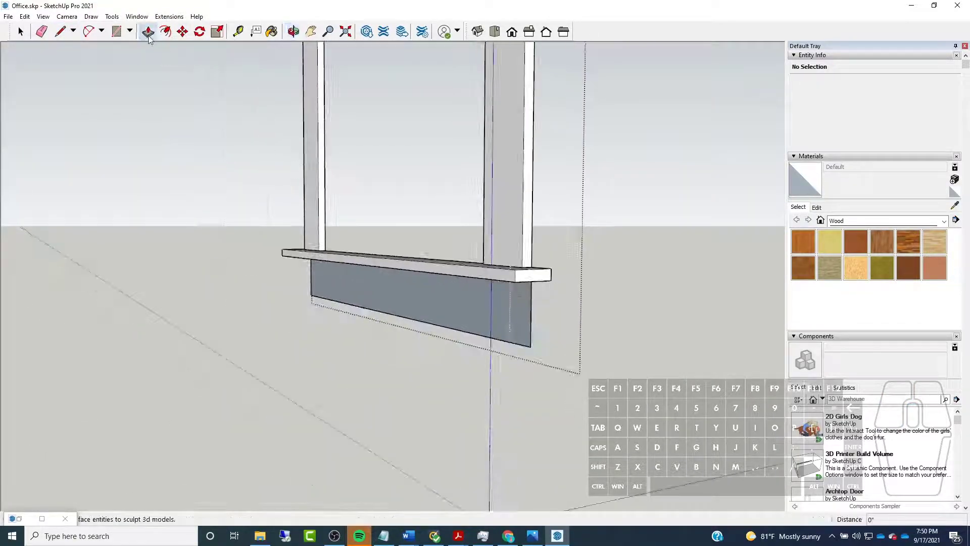
{"action": "left_click", "coordinate": [526, 329]}
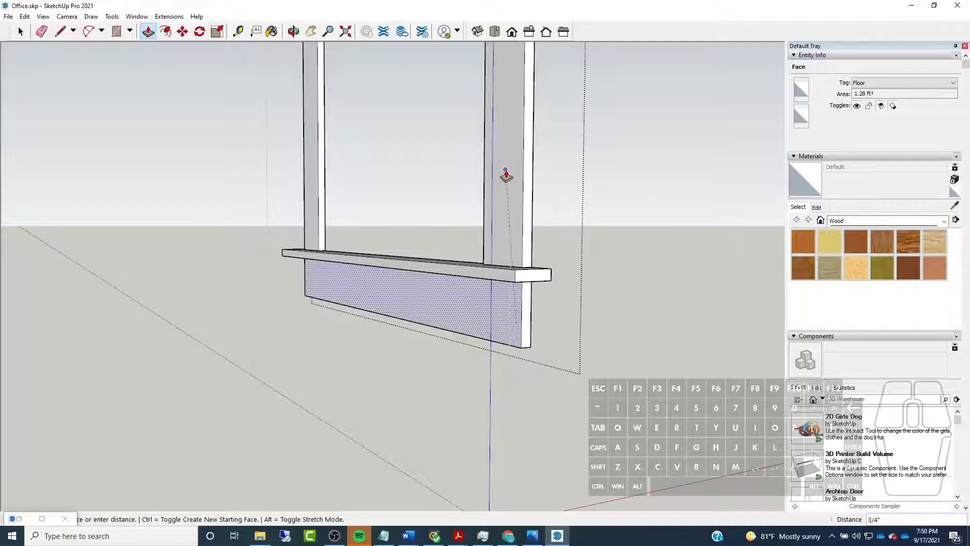
{"action": "left_click", "coordinate": [505, 171]}
Select the whole apron board beneath the sill and make it a group
{"action": "scroll", "coordinate": [313, 264], "scroll_direction": "up", "scroll_amount": 3}
{"action": "middle_click_drag", "start_coordinate": [314, 264], "coordinate": [515, 288]}
{"action": "left_click", "coordinate": [20, 32]}
{"action": "scroll", "coordinate": [405, 321], "scroll_direction": "down", "scroll_amount": 3}
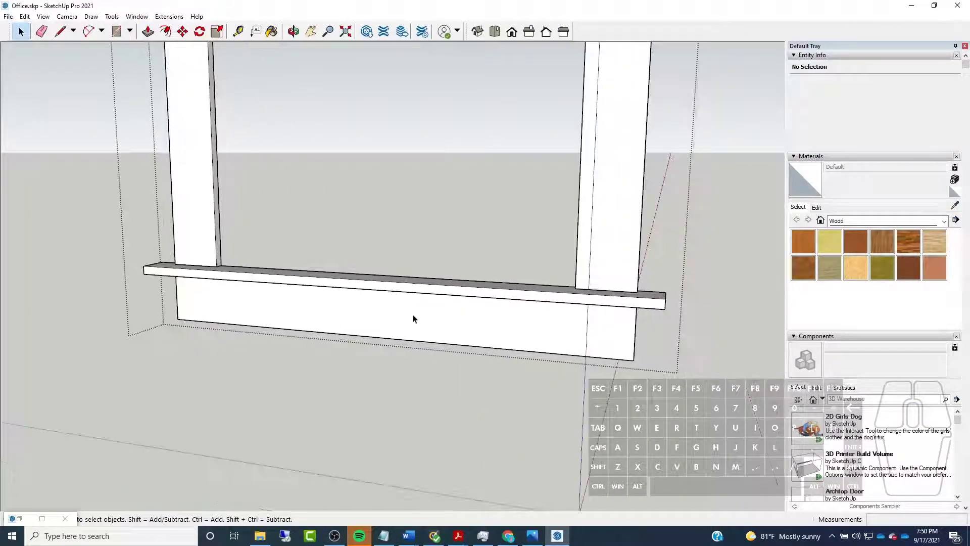
{"action": "double_click", "coordinate": [425, 316]}
{"action": "middle_click_drag", "start_coordinate": [462, 322], "coordinate": [563, 343]}
{"action": "triple_click", "coordinate": [565, 340]}
{"action": "right_click", "coordinate": [565, 343]}
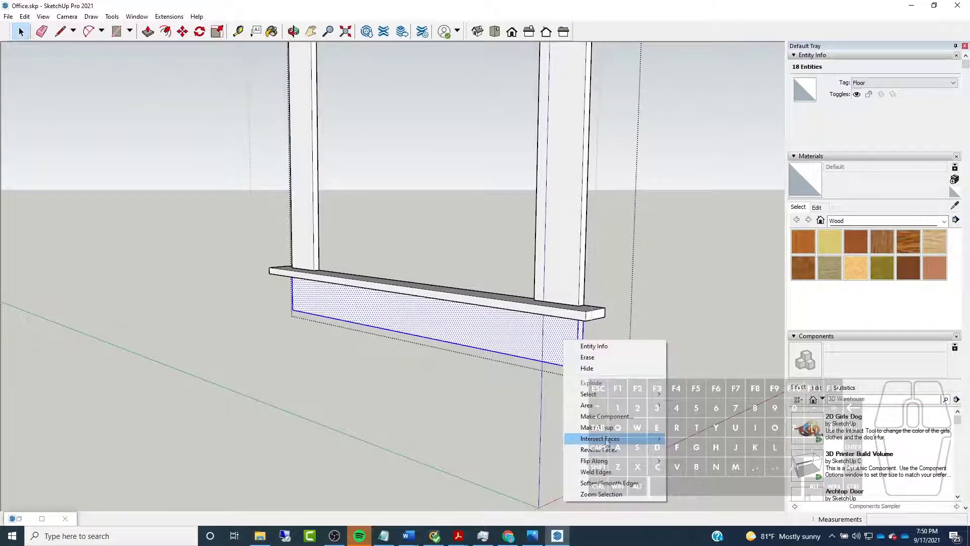
{"action": "left_click", "coordinate": [606, 431]}
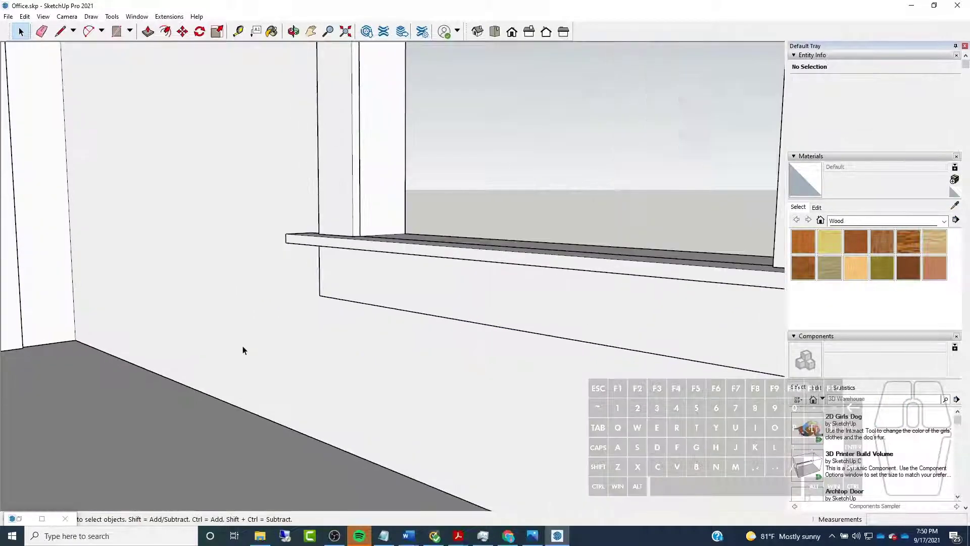
Copy the window casing group from the inner corner at its sill to the matching corner of the uncased window opening on the adjacent wall
{"action": "middle_click_drag", "start_coordinate": [242, 347], "coordinate": [291, 341]}
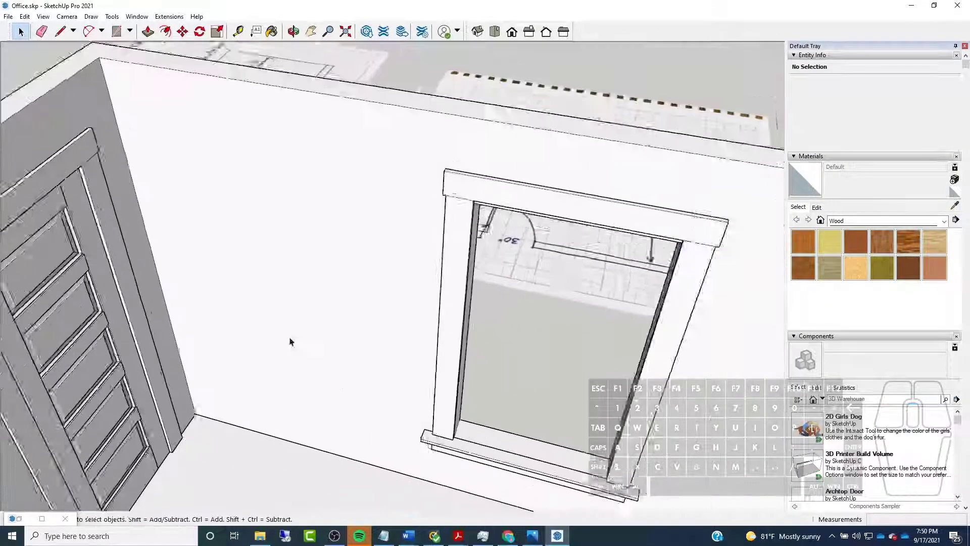
{"action": "scroll", "coordinate": [291, 341], "scroll_direction": "down", "scroll_amount": 4}
{"action": "middle_click_drag", "start_coordinate": [238, 316], "coordinate": [421, 378]}
{"action": "left_click", "coordinate": [609, 373]}
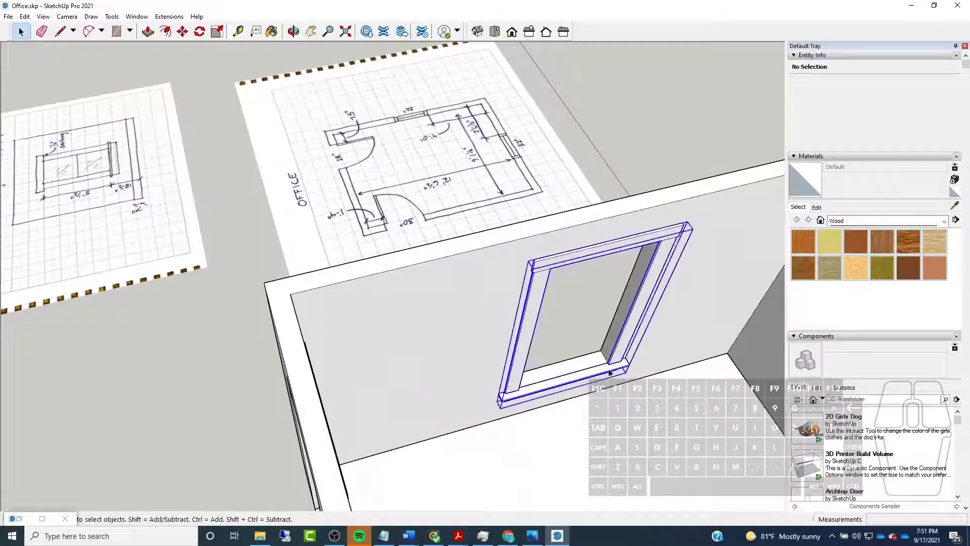
{"action": "scroll", "coordinate": [416, 331], "scroll_direction": "down", "scroll_amount": 4}
{"action": "scroll", "coordinate": [644, 404], "scroll_direction": "up", "scroll_amount": 5}
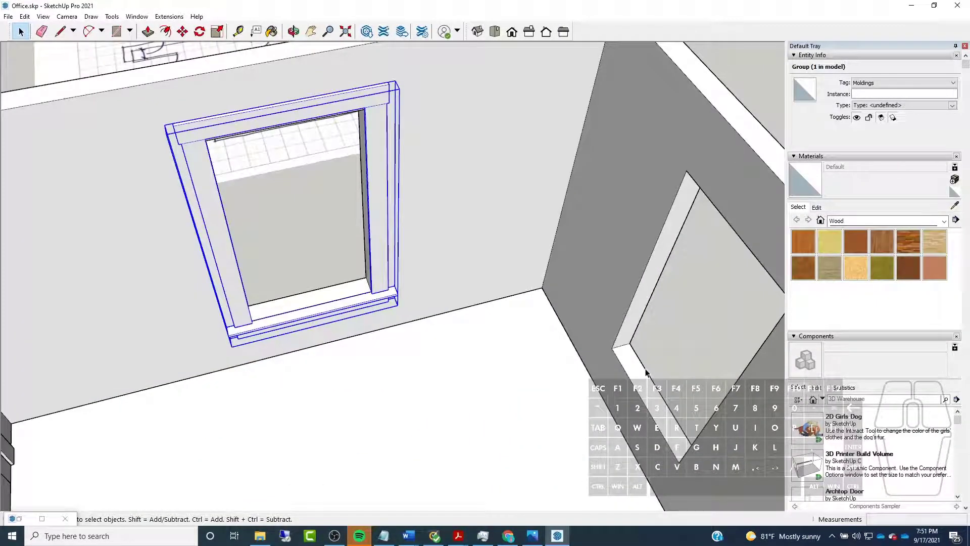
{"action": "key", "text": "m"}
{"action": "left_click", "coordinate": [339, 309]}
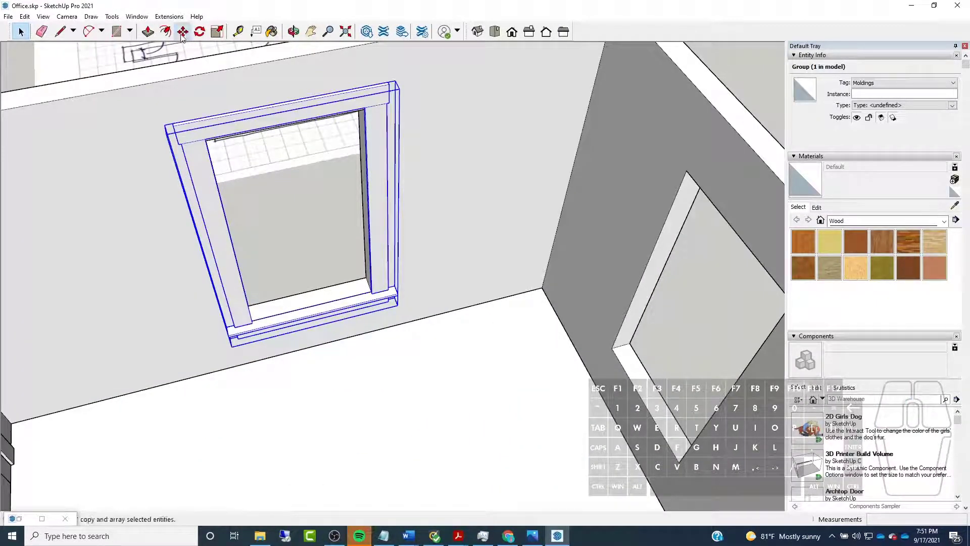
{"action": "scroll", "coordinate": [338, 303], "scroll_direction": "up", "scroll_amount": 4}
{"action": "scroll", "coordinate": [443, 301], "scroll_direction": "up", "scroll_amount": 6}
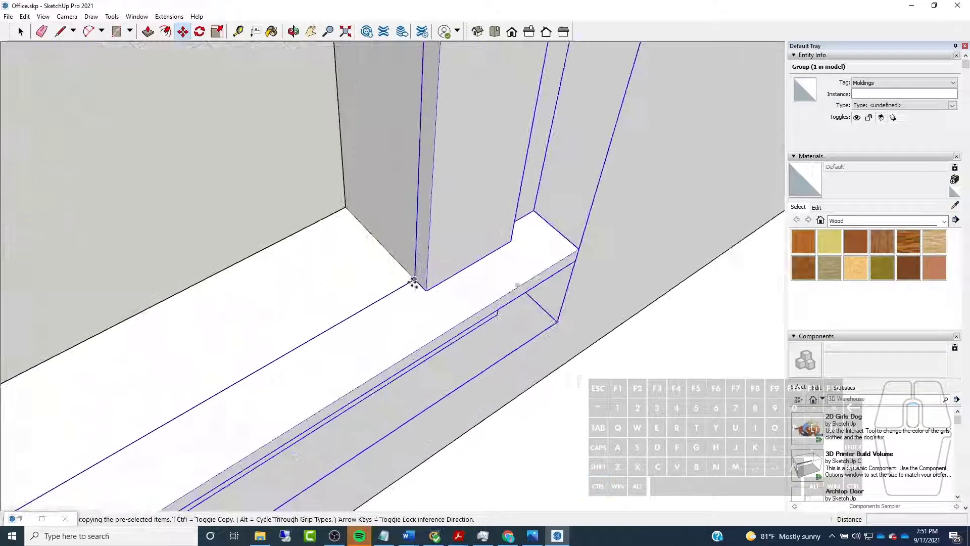
{"action": "scroll", "coordinate": [319, 263], "scroll_direction": "down", "scroll_amount": 5}
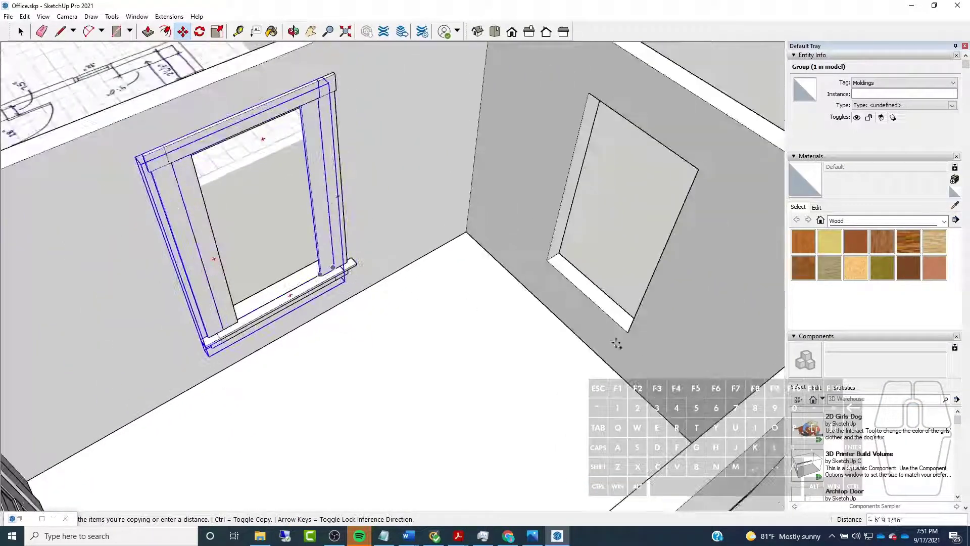
{"action": "scroll", "coordinate": [594, 343], "scroll_direction": "up", "scroll_amount": 6}
{"action": "left_click", "coordinate": [594, 343]}
Rotate the copied casing horizontally about the opening's sill corner so it lies flat against the adjacent wall, and clear the selection
{"action": "key", "text": "q"}
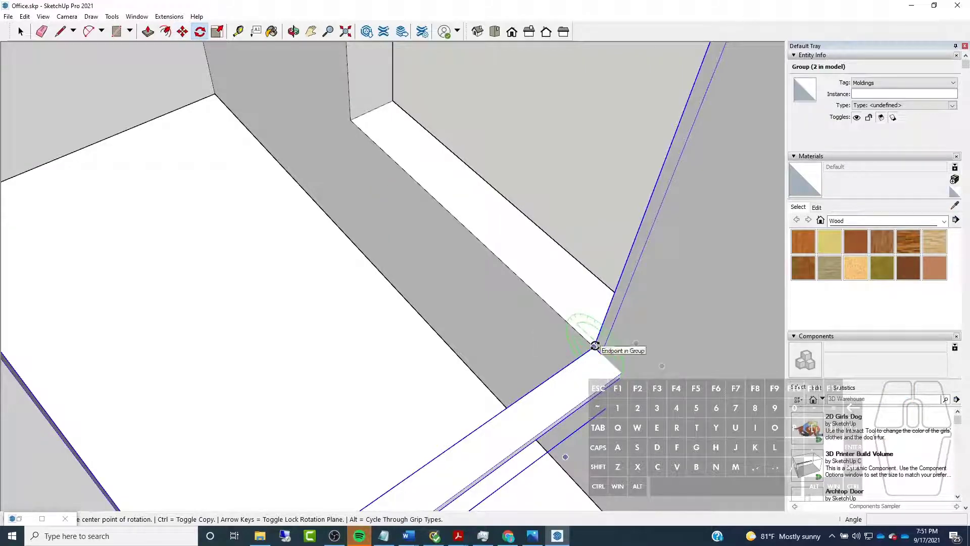
{"action": "left_click", "coordinate": [596, 346]}
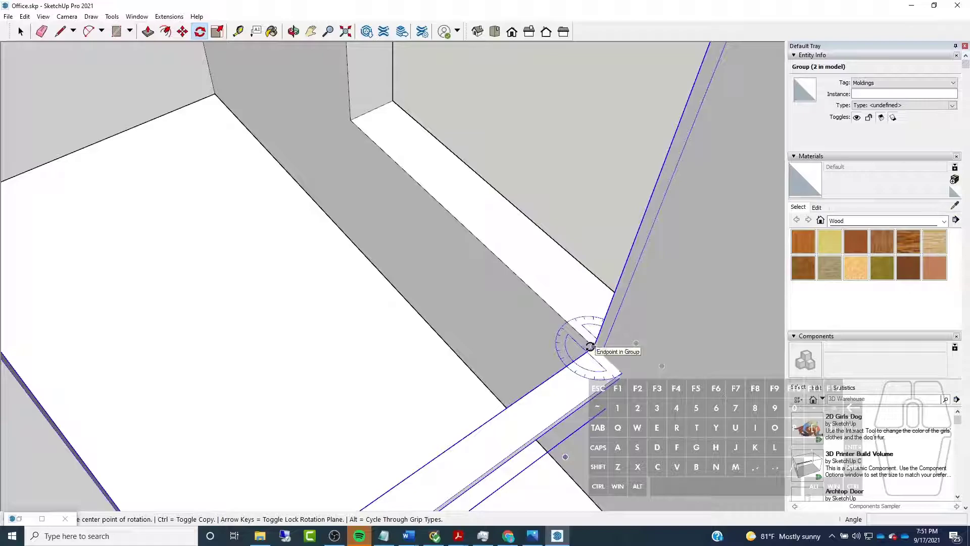
{"action": "left_click", "coordinate": [590, 347]}
{"action": "left_click", "coordinate": [612, 363]}
{"action": "left_click", "coordinate": [523, 394]}
{"action": "scroll", "coordinate": [572, 377], "scroll_direction": "down", "scroll_amount": 3}
{"action": "middle_click_drag", "start_coordinate": [389, 326], "coordinate": [484, 338]}
{"action": "scroll", "coordinate": [484, 339], "scroll_direction": "down", "scroll_amount": 5}
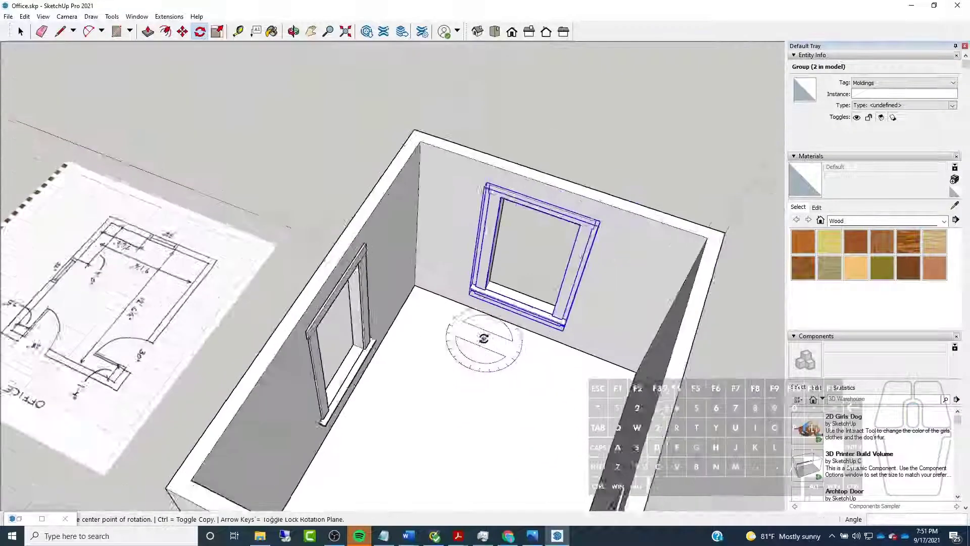
{"action": "scroll", "coordinate": [484, 339], "scroll_direction": "down", "scroll_amount": 3}
{"action": "left_click", "coordinate": [21, 31]}
{"action": "middle_click_drag", "start_coordinate": [485, 197], "coordinate": [359, 146]}
{"action": "scroll", "coordinate": [360, 140], "scroll_direction": "down", "scroll_amount": 3}
{"action": "left_click", "coordinate": [360, 140]}
{"action": "middle_click_drag", "start_coordinate": [111, 203], "coordinate": [263, 256]}
{"action": "scroll", "coordinate": [252, 255], "scroll_direction": "up", "scroll_amount": 5}
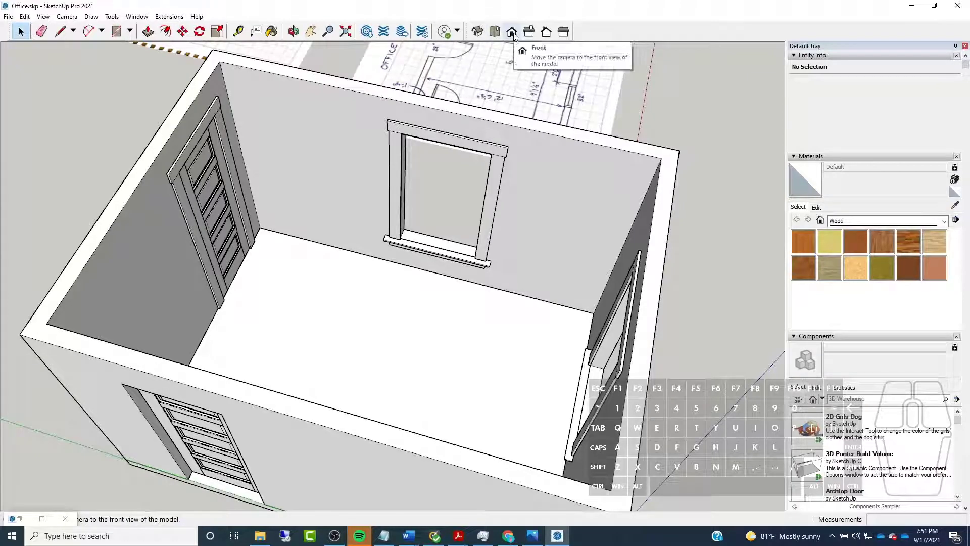
Open 3D Warehouse and examine the window models in the Window Live Components collection
{"action": "left_click", "coordinate": [367, 32]}
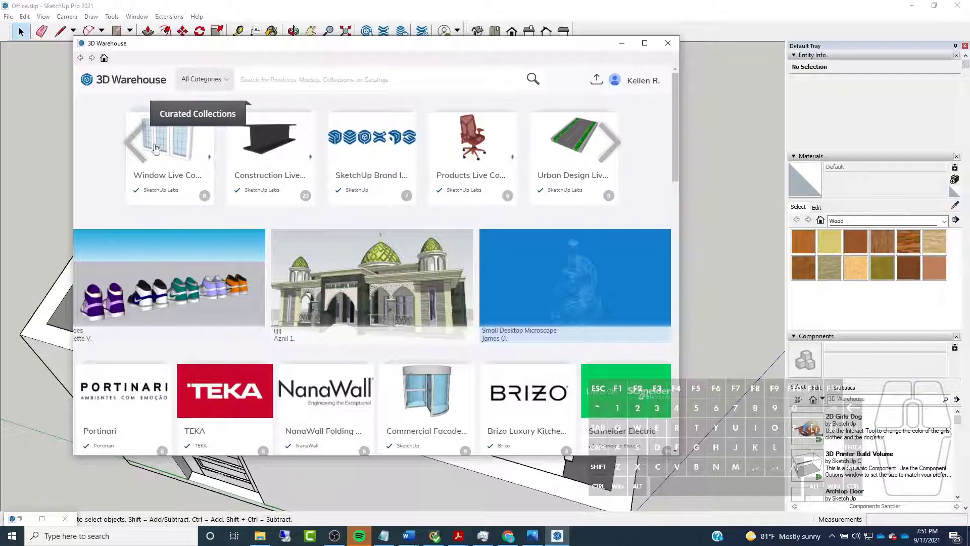
{"action": "left_click", "coordinate": [153, 195]}
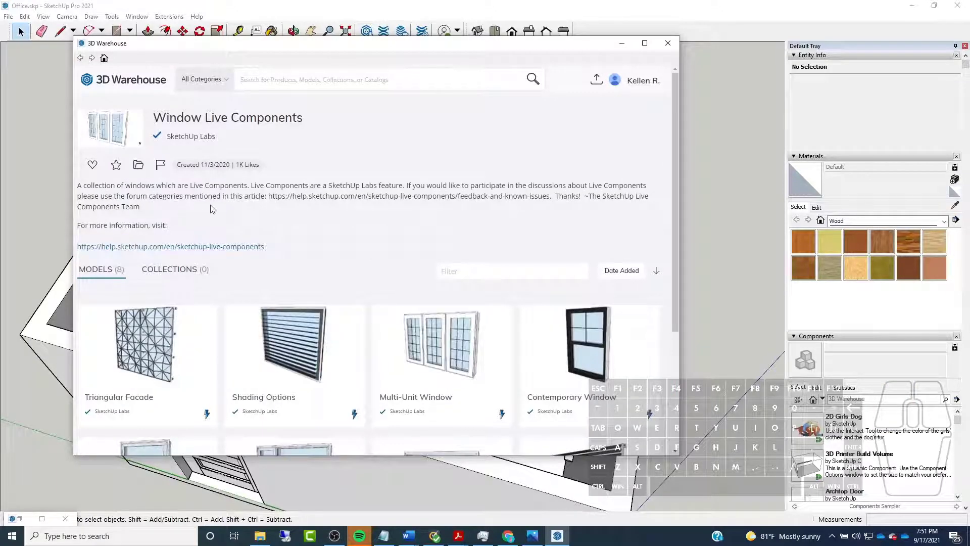
{"action": "scroll", "coordinate": [226, 251], "scroll_direction": "down", "scroll_amount": 6}
{"action": "scroll", "coordinate": [169, 139], "scroll_direction": "up", "scroll_amount": 6}
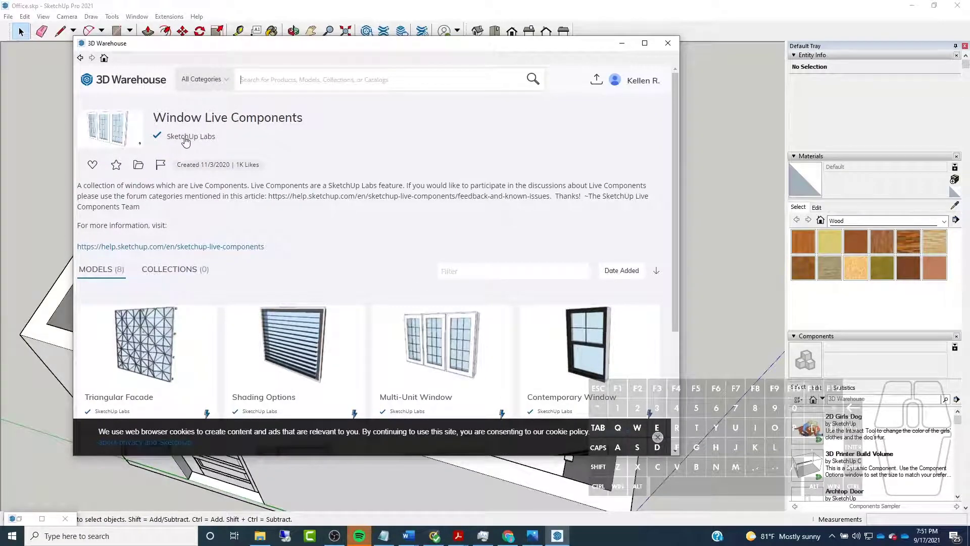
{"action": "scroll", "coordinate": [382, 197], "scroll_direction": "down", "scroll_amount": 3}
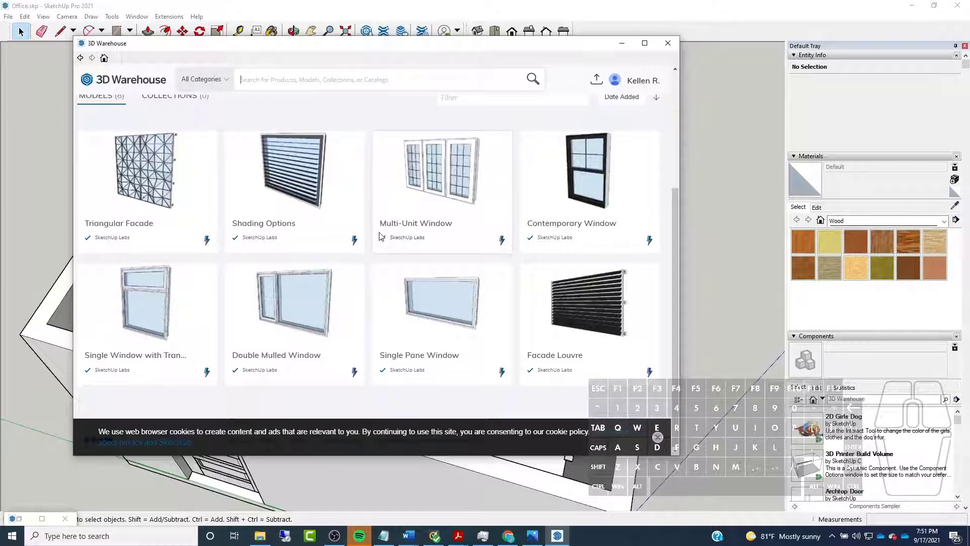
{"action": "scroll", "coordinate": [333, 228], "scroll_direction": "up", "scroll_amount": 3}
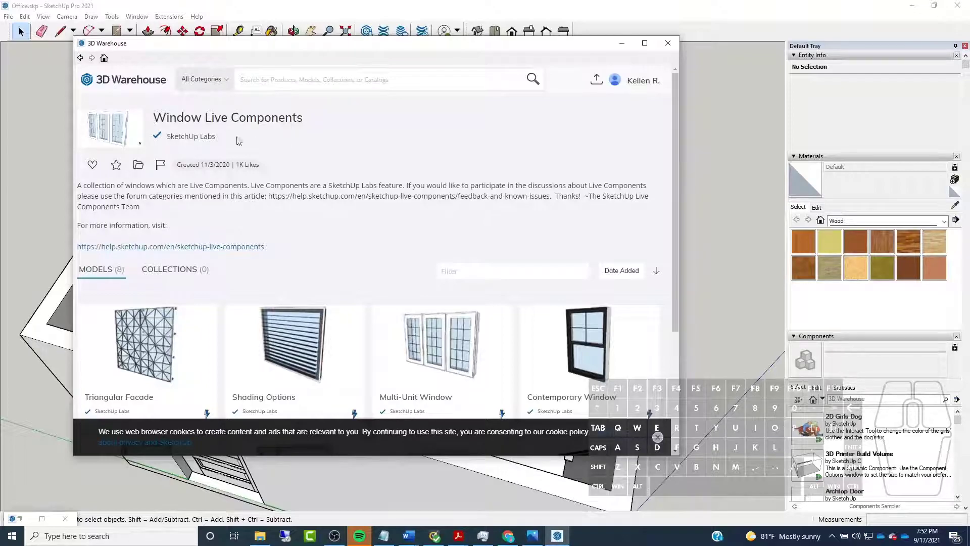
{"action": "scroll", "coordinate": [227, 126], "scroll_direction": "down", "scroll_amount": 3}
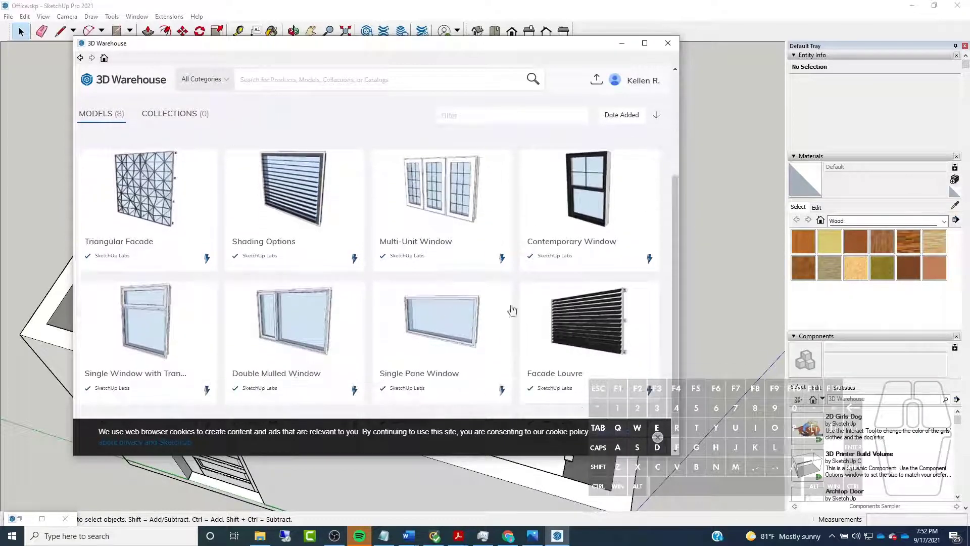
{"action": "scroll", "coordinate": [319, 353], "scroll_direction": "up", "scroll_amount": 3}
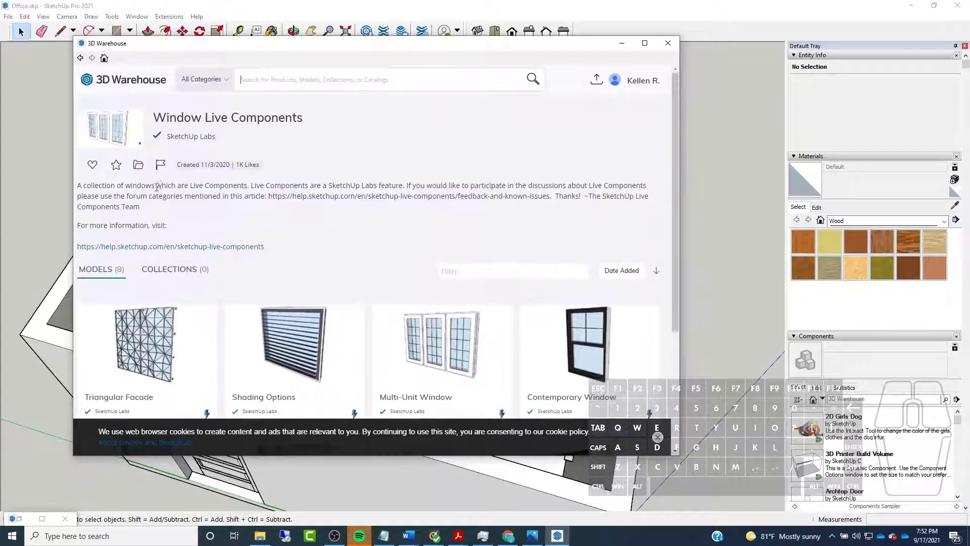
Browse the products and models published by SketchUp Labs for available live components
{"action": "left_click", "coordinate": [184, 141]}
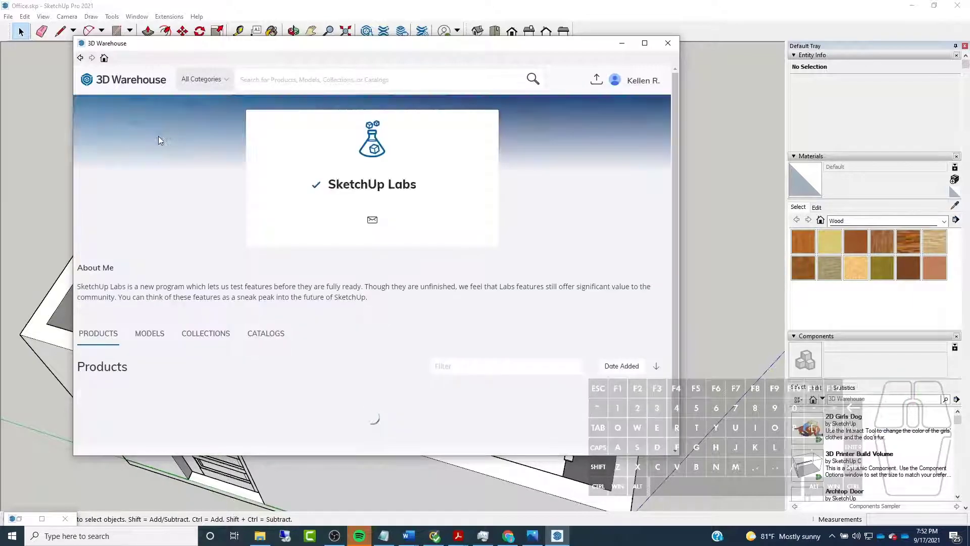
{"action": "scroll", "coordinate": [236, 260], "scroll_direction": "down", "scroll_amount": 5}
{"action": "scroll", "coordinate": [236, 259], "scroll_direction": "down", "scroll_amount": 1}
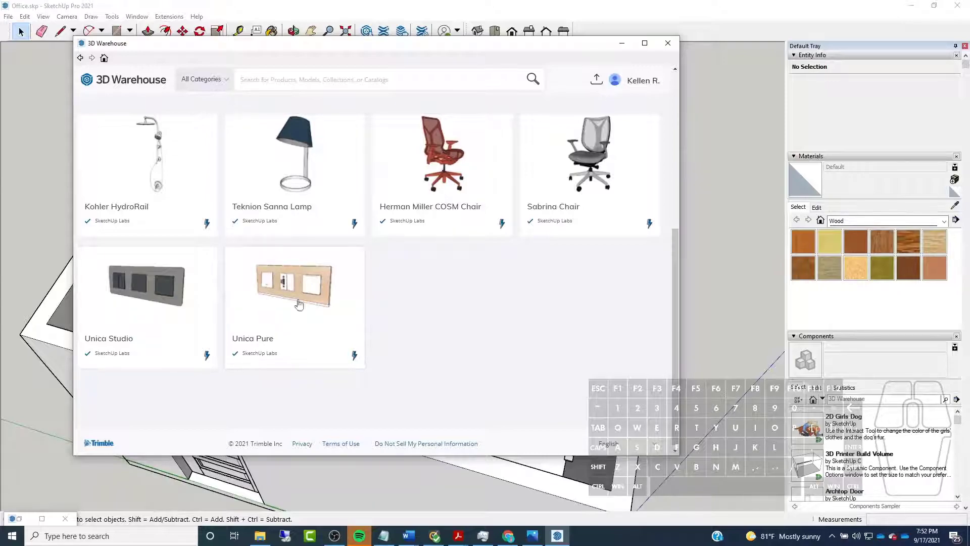
{"action": "scroll", "coordinate": [298, 276], "scroll_direction": "up", "scroll_amount": 6}
{"action": "left_click", "coordinate": [149, 335]}
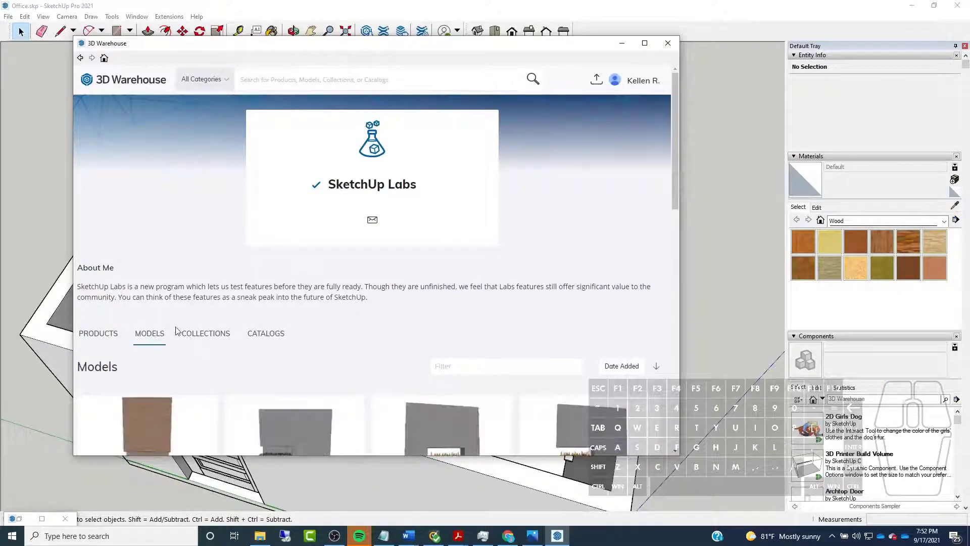
{"action": "scroll", "coordinate": [201, 310], "scroll_direction": "down", "scroll_amount": 5}
{"action": "scroll", "coordinate": [202, 298], "scroll_direction": "up", "scroll_amount": 3}
{"action": "scroll", "coordinate": [203, 288], "scroll_direction": "down", "scroll_amount": 14}
{"action": "scroll", "coordinate": [206, 279], "scroll_direction": "down", "scroll_amount": 15}
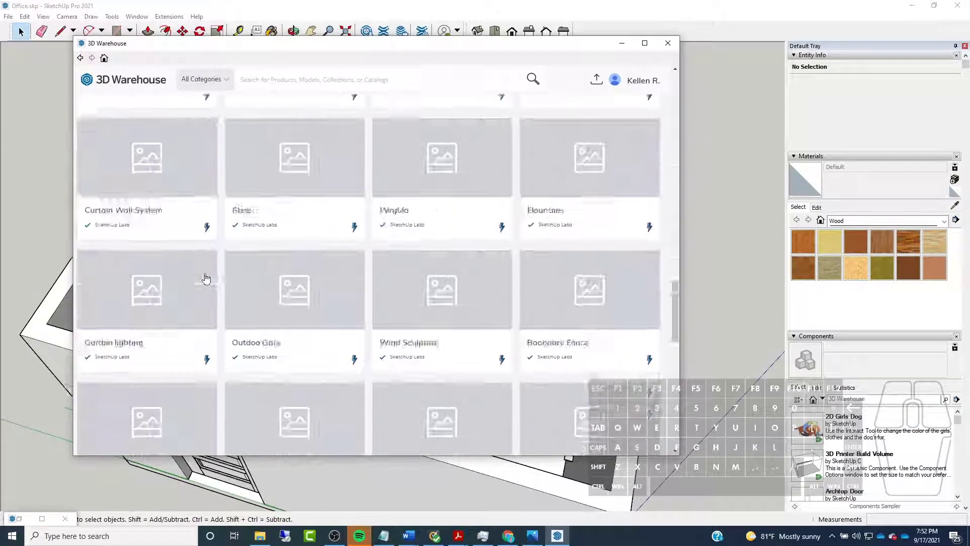
{"action": "scroll", "coordinate": [205, 277], "scroll_direction": "down", "scroll_amount": 8}
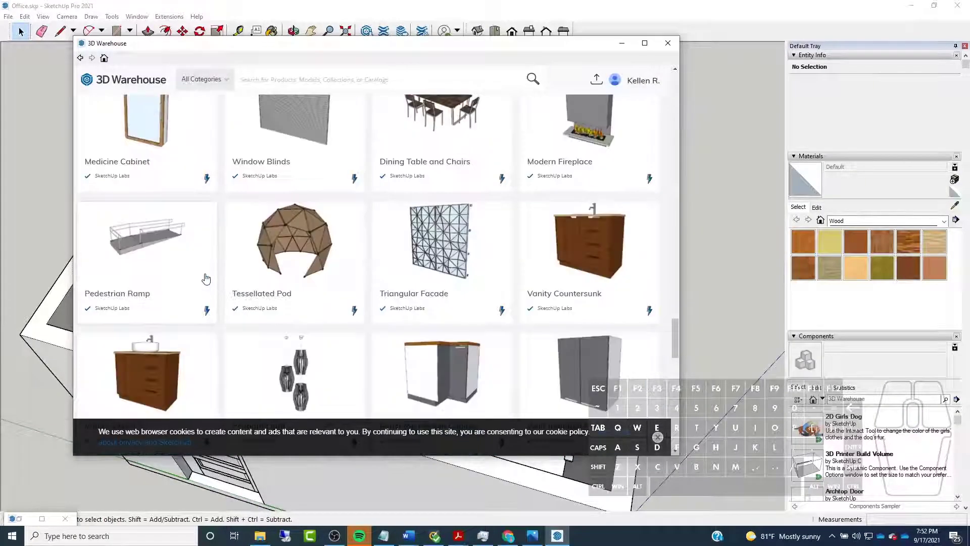
{"action": "scroll", "coordinate": [206, 277], "scroll_direction": "down", "scroll_amount": 3}
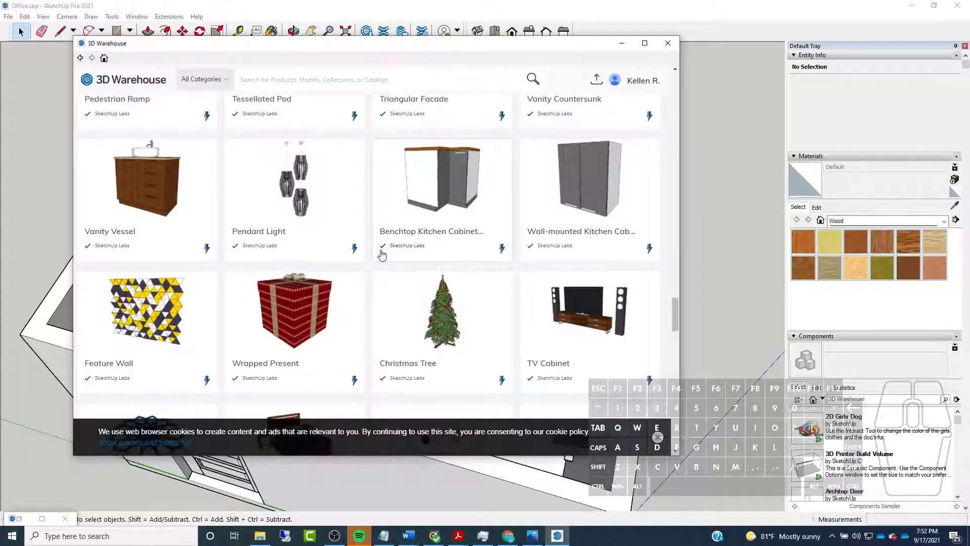
{"action": "scroll", "coordinate": [382, 254], "scroll_direction": "down", "scroll_amount": 5}
{"action": "scroll", "coordinate": [382, 254], "scroll_direction": "down", "scroll_amount": 4}
{"action": "scroll", "coordinate": [232, 243], "scroll_direction": "down", "scroll_amount": 4}
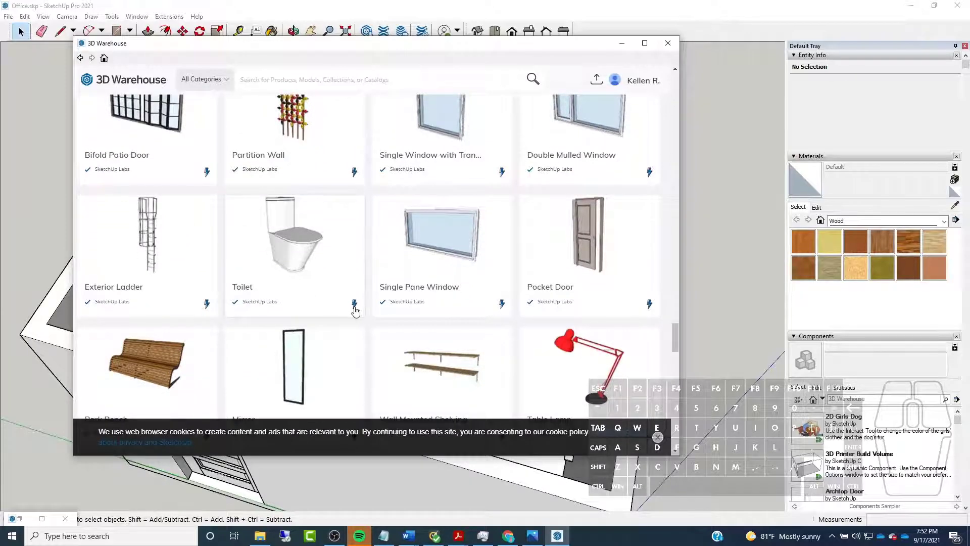
{"action": "scroll", "coordinate": [354, 303], "scroll_direction": "down", "scroll_amount": 3}
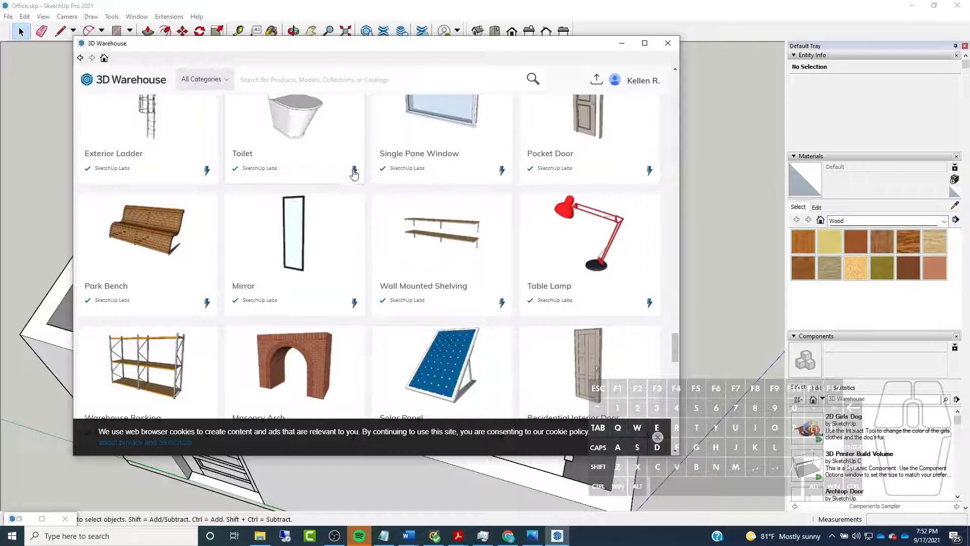
{"action": "scroll", "coordinate": [607, 271], "scroll_direction": "down", "scroll_amount": 6}
Search 3D Warehouse for "pella", dismiss the cookie notice, and browse the Pella window products
{"action": "mouse_move", "coordinate": [675, 373]}
{"action": "left_mouse_down"}
{"action": "mouse_move", "coordinate": [675, 420]}
{"action": "mouse_move", "coordinate": [638, 79]}
{"action": "left_mouse_up"}
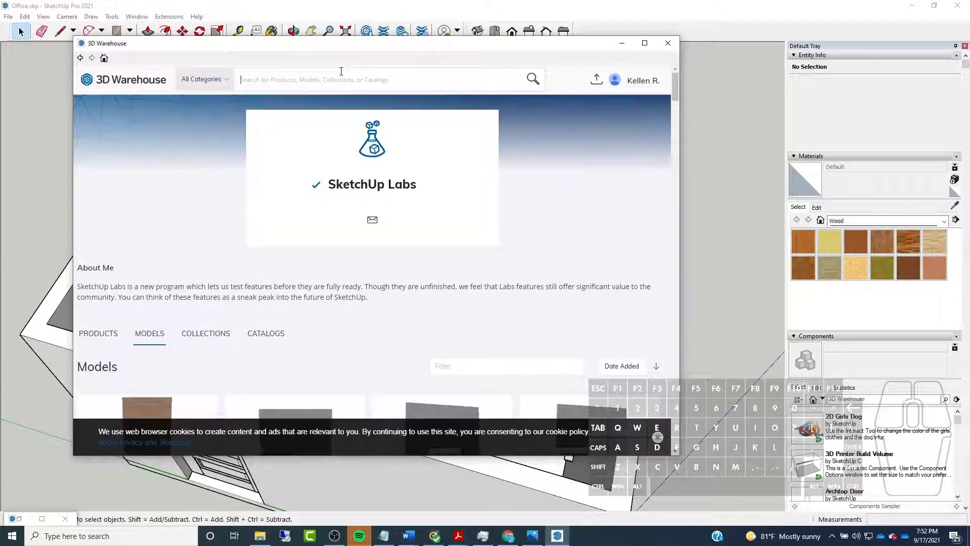
{"action": "type", "text": "pella"}
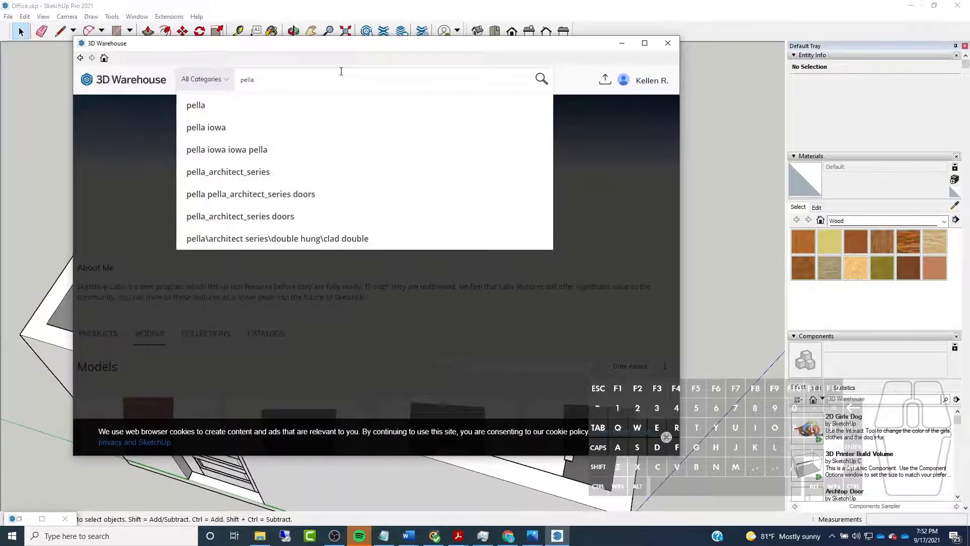
{"action": "key", "text": "Return"}
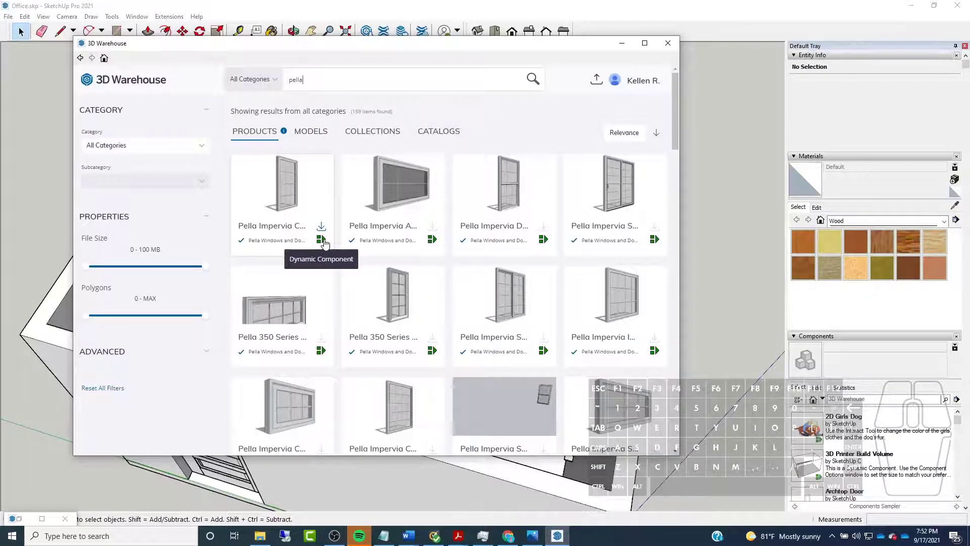
{"action": "scroll", "coordinate": [324, 243], "scroll_direction": "down", "scroll_amount": 2}
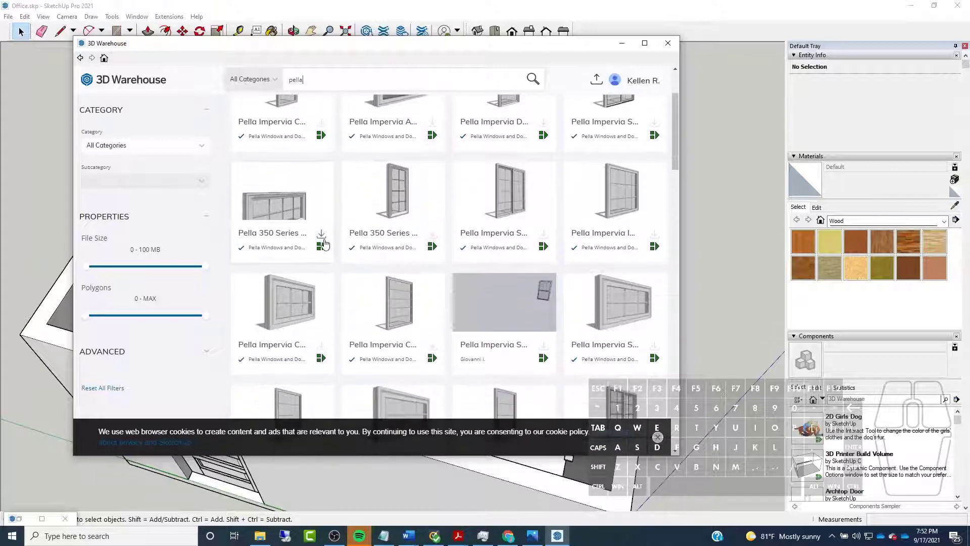
{"action": "left_click", "coordinate": [657, 438]}
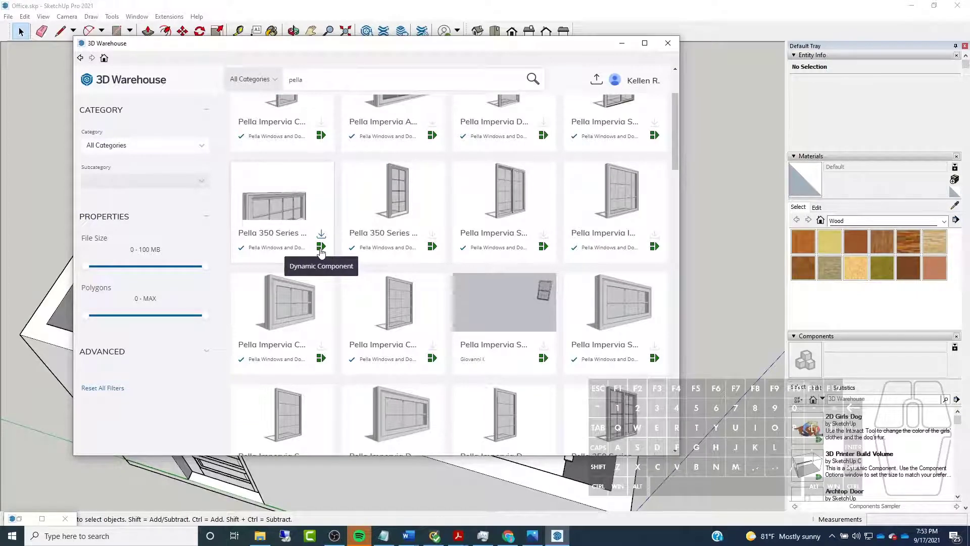
{"action": "scroll", "coordinate": [328, 246], "scroll_direction": "down", "scroll_amount": 5}
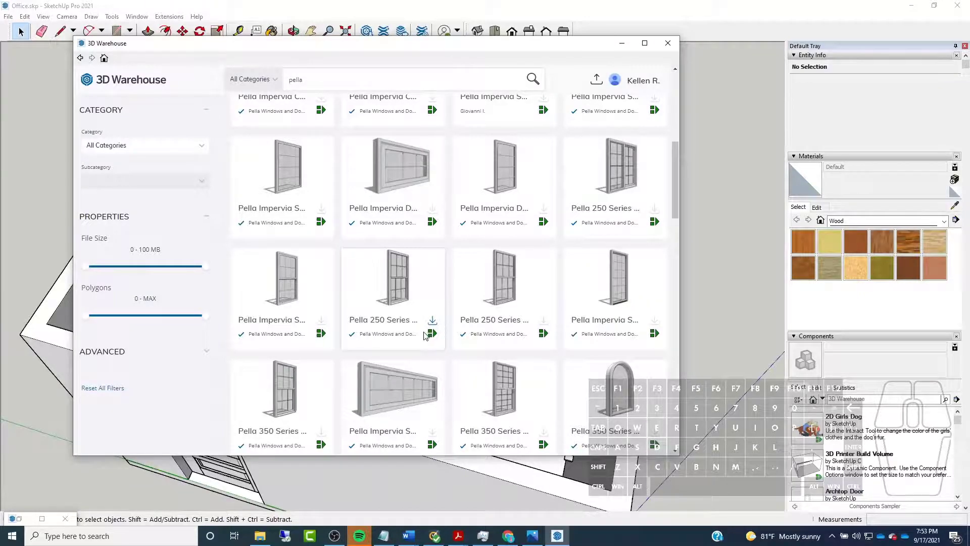
{"action": "scroll", "coordinate": [361, 299], "scroll_direction": "down", "scroll_amount": 1}
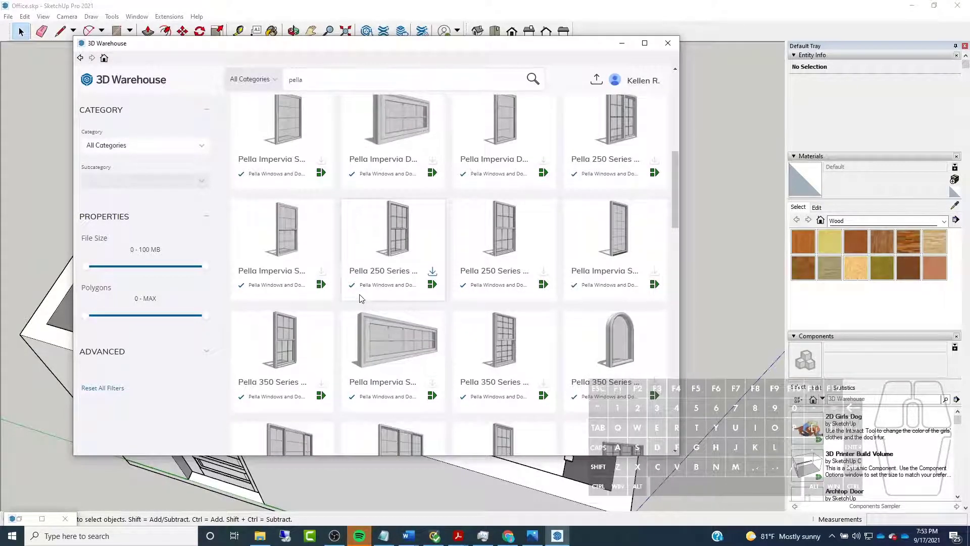
{"action": "scroll", "coordinate": [324, 364], "scroll_direction": "down", "scroll_amount": 1}
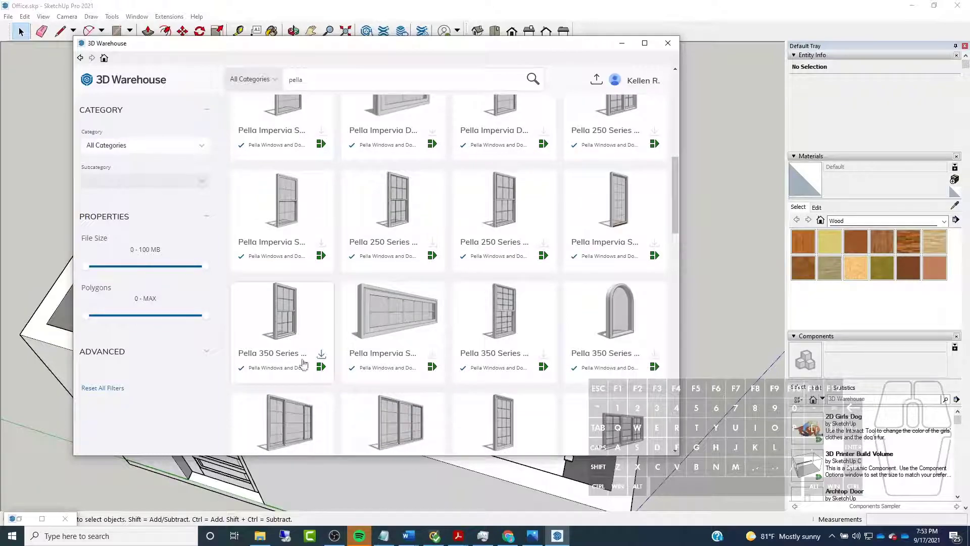
Load the Pella 350 Series double-hung window into the model and place it at the window opening's inner sill corner
{"action": "left_click", "coordinate": [321, 356]}
{"action": "left_click", "coordinate": [348, 273]}
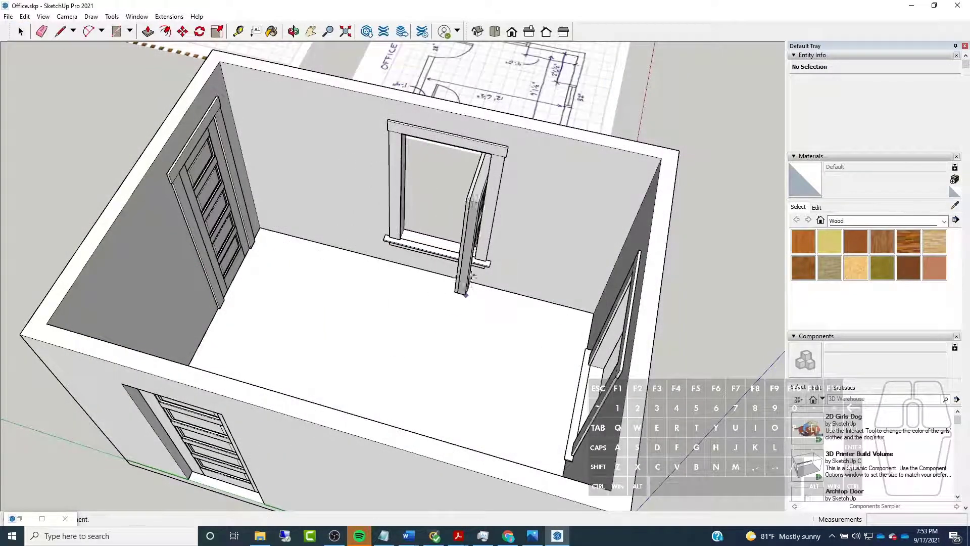
{"action": "scroll", "coordinate": [453, 201], "scroll_direction": "up", "scroll_amount": 8}
{"action": "scroll", "coordinate": [453, 201], "scroll_direction": "up", "scroll_amount": 3}
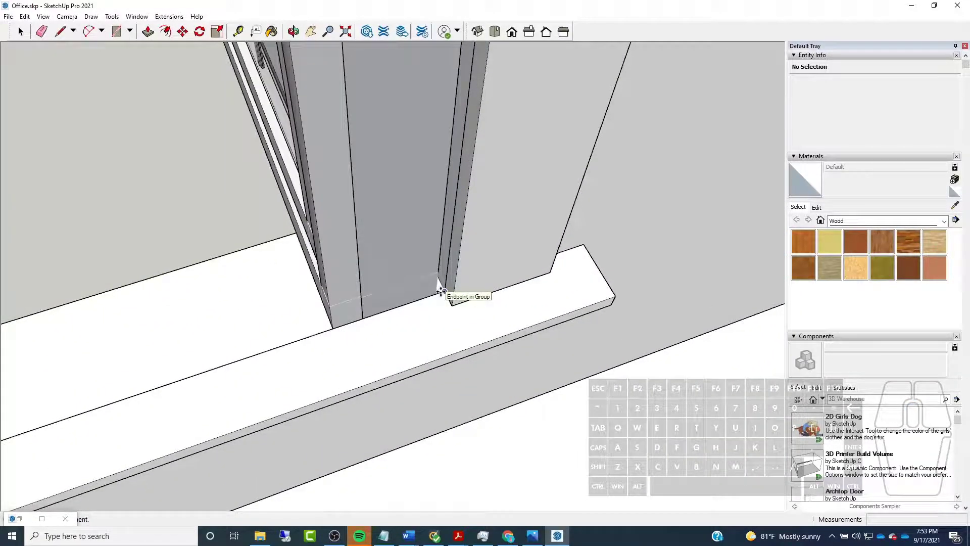
{"action": "left_click", "coordinate": [441, 291]}
{"action": "scroll", "coordinate": [467, 263], "scroll_direction": "down", "scroll_amount": 6}
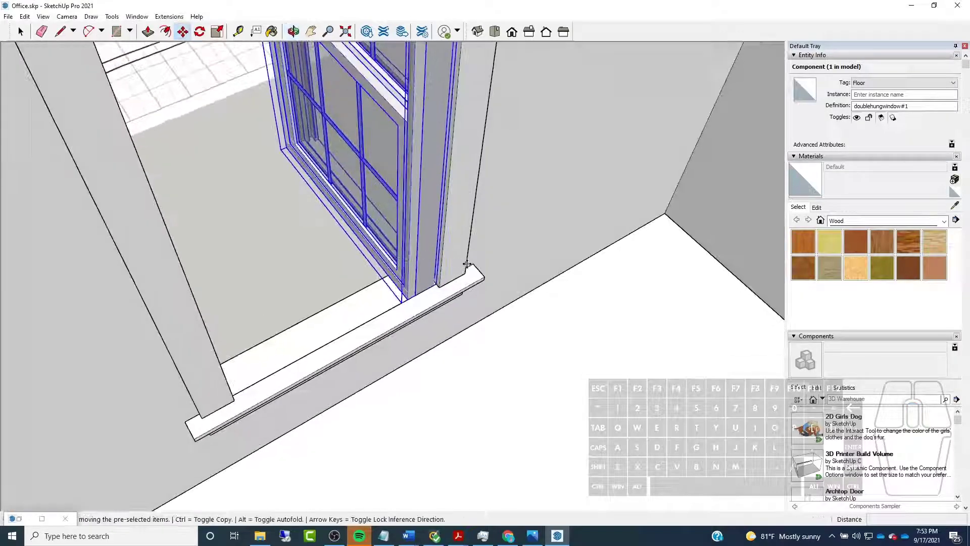
Rotate the placed window horizontally about its lower corner so it lies parallel to the wall in the opening
{"action": "scroll", "coordinate": [222, 73], "scroll_direction": "up", "scroll_amount": 2}
{"action": "left_click", "coordinate": [200, 32]}
{"action": "scroll", "coordinate": [238, 165], "scroll_direction": "down", "scroll_amount": 5}
{"action": "middle_click_drag", "start_coordinate": [264, 206], "coordinate": [279, 207]}
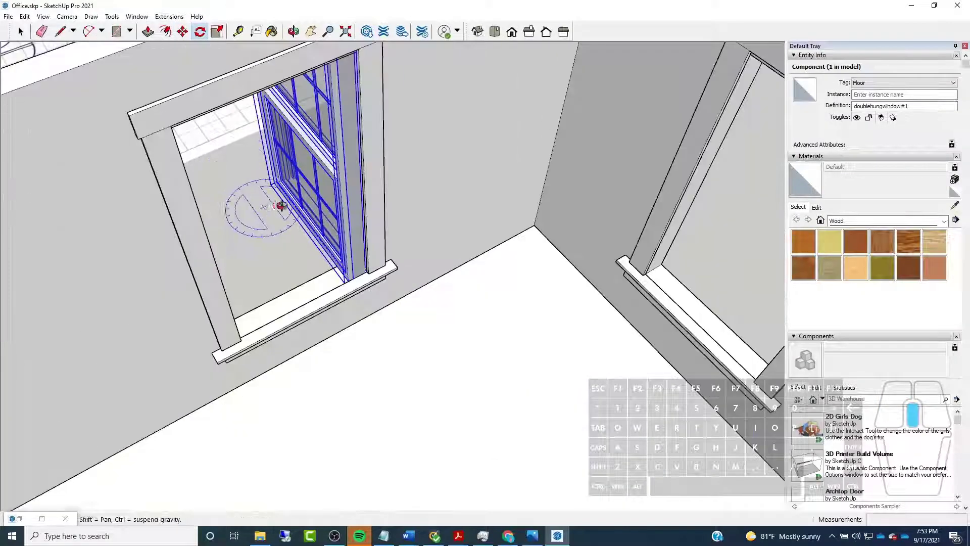
{"action": "scroll", "coordinate": [272, 200], "scroll_direction": "up", "scroll_amount": 2}
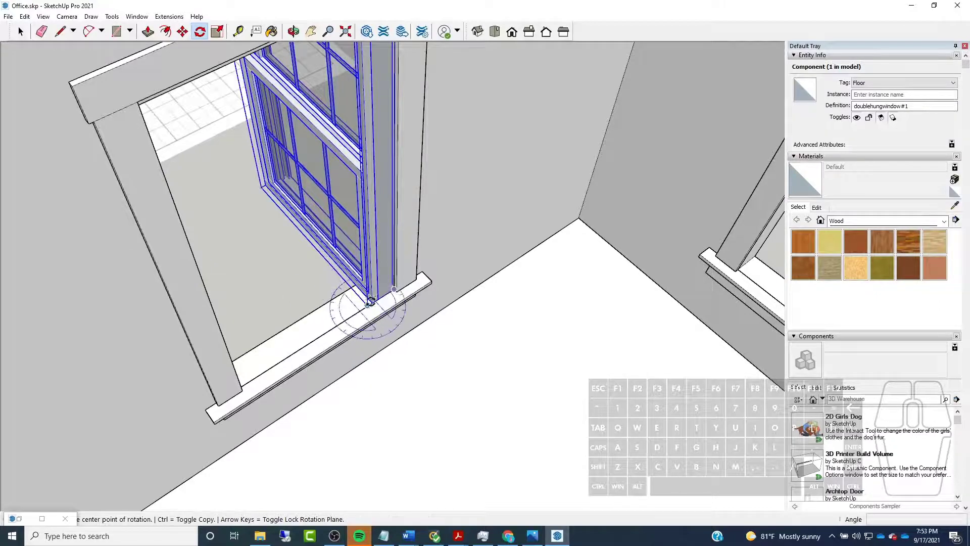
{"action": "scroll", "coordinate": [368, 302], "scroll_direction": "up", "scroll_amount": 2}
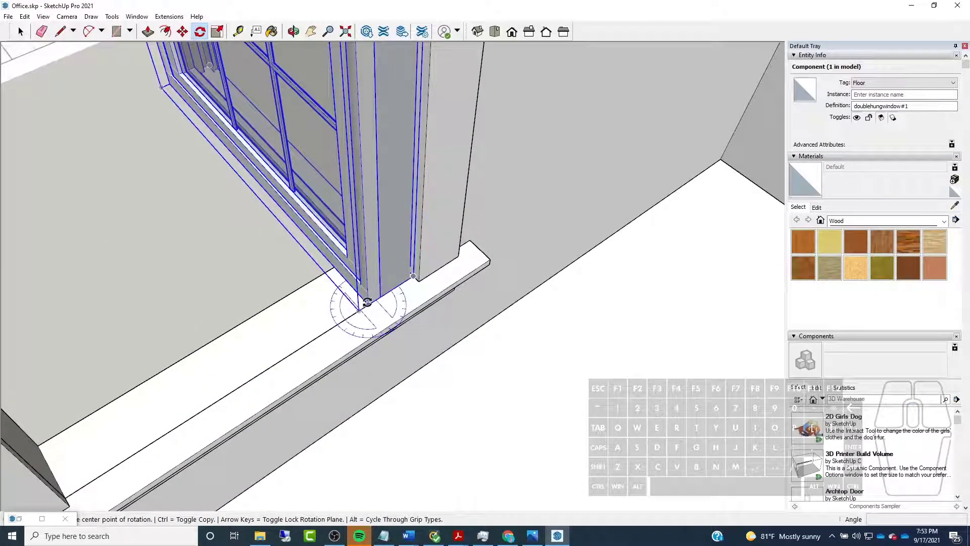
{"action": "left_click", "coordinate": [367, 302]}
{"action": "left_click", "coordinate": [344, 284]}
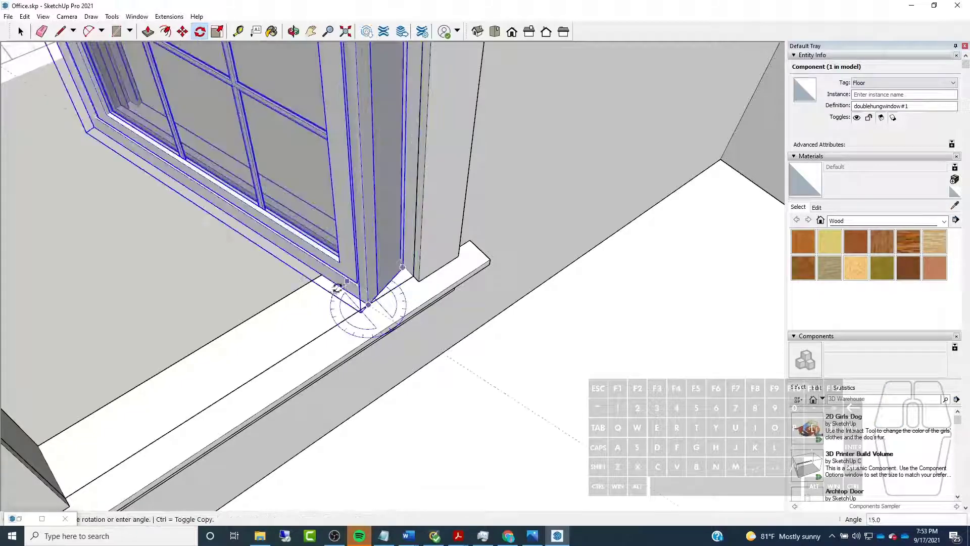
{"action": "left_click", "coordinate": [298, 354]}
Move the window by its lower outer corner to the matching corner where the side casing meets the sill
{"action": "scroll", "coordinate": [450, 243], "scroll_direction": "down", "scroll_amount": 3}
{"action": "middle_click_drag", "start_coordinate": [449, 245], "coordinate": [276, 233]}
{"action": "scroll", "coordinate": [394, 281], "scroll_direction": "down", "scroll_amount": 1}
{"action": "scroll", "coordinate": [384, 282], "scroll_direction": "up", "scroll_amount": 1}
{"action": "scroll", "coordinate": [425, 307], "scroll_direction": "down", "scroll_amount": 3}
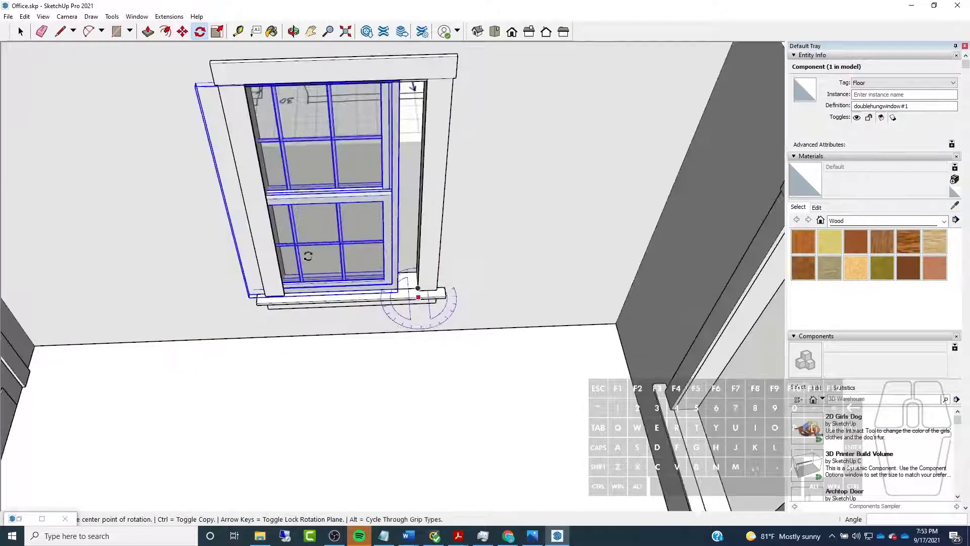
{"action": "scroll", "coordinate": [266, 234], "scroll_direction": "up", "scroll_amount": 1}
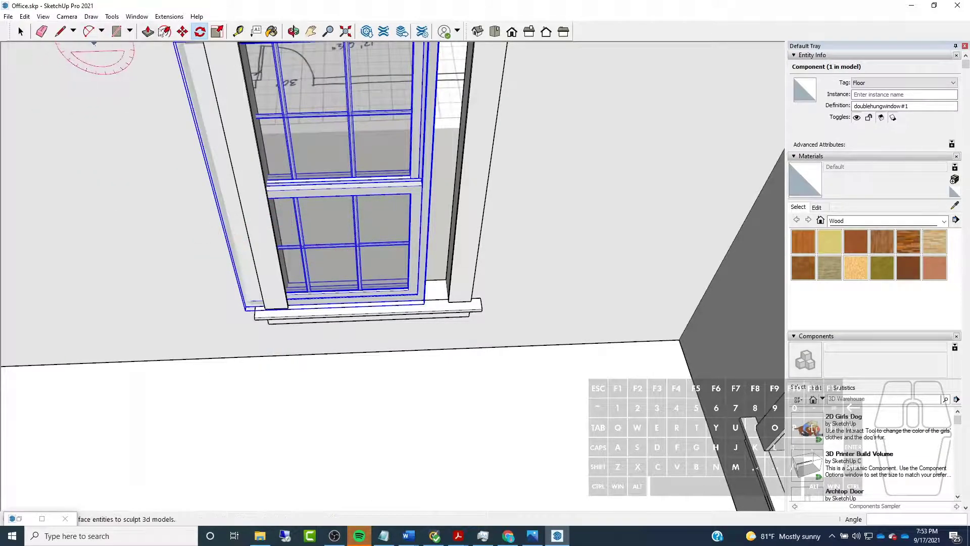
{"action": "left_click", "coordinate": [183, 32]}
{"action": "scroll", "coordinate": [263, 293], "scroll_direction": "up", "scroll_amount": 3}
{"action": "scroll", "coordinate": [263, 293], "scroll_direction": "up", "scroll_amount": 2}
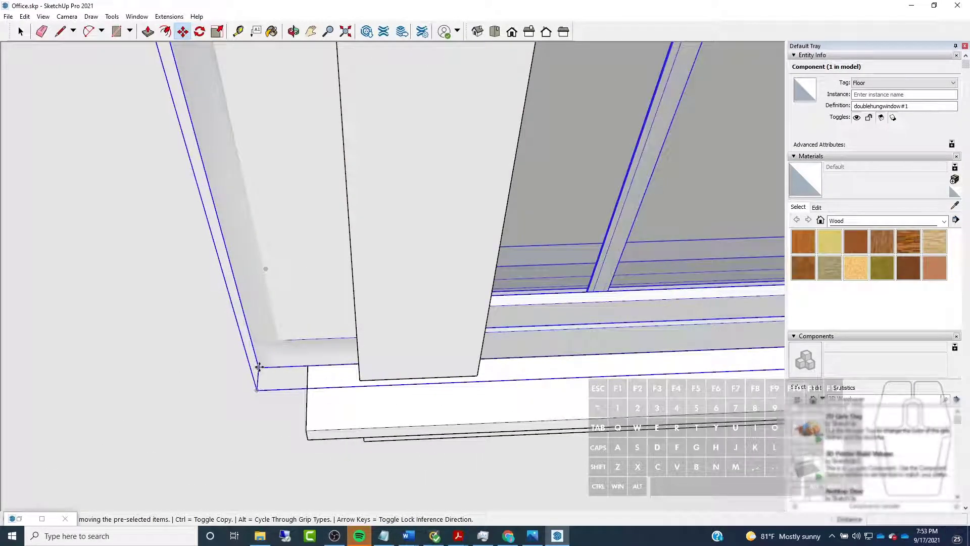
{"action": "middle_click_drag", "start_coordinate": [570, 345], "coordinate": [389, 350]}
{"action": "left_click", "coordinate": [408, 397]}
Examine how the window fits the opening's width and height between the side casings, head and sill
{"action": "scroll", "coordinate": [238, 275], "scroll_direction": "down", "scroll_amount": 6}
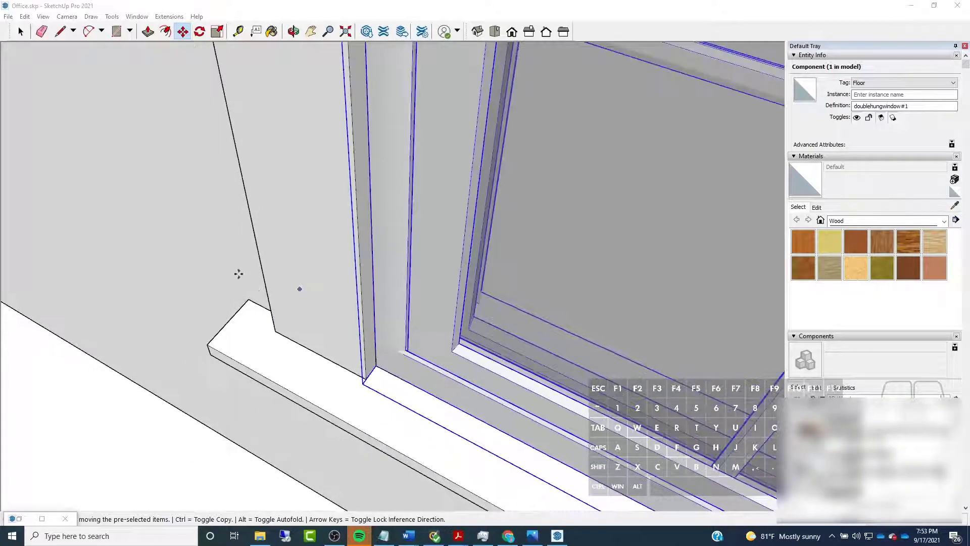
{"action": "middle_click_drag", "start_coordinate": [234, 275], "coordinate": [404, 299]}
{"action": "middle_click_drag", "start_coordinate": [555, 292], "coordinate": [507, 353]}
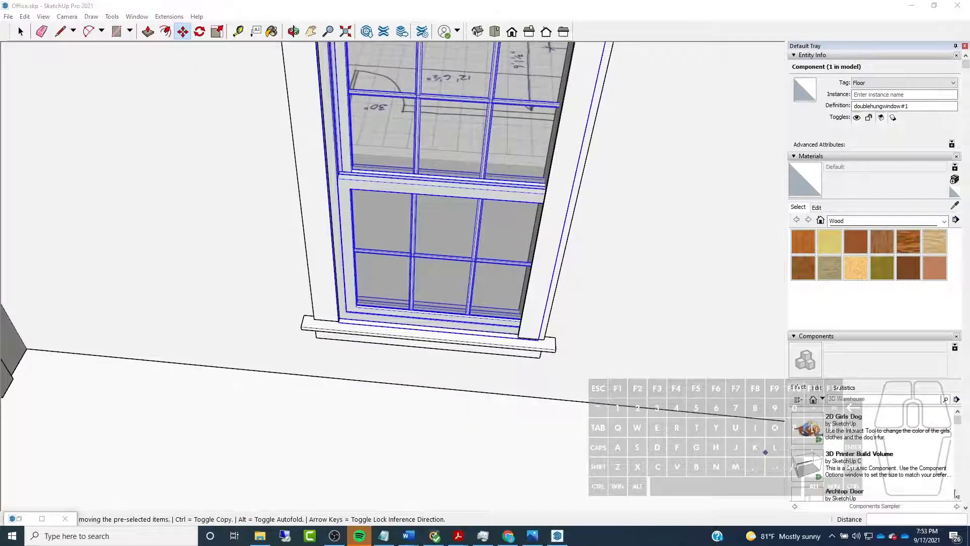
{"action": "scroll", "coordinate": [391, 411], "scroll_direction": "down", "scroll_amount": 6}
{"action": "scroll", "coordinate": [419, 355], "scroll_direction": "up", "scroll_amount": 5}
{"action": "scroll", "coordinate": [417, 346], "scroll_direction": "down", "scroll_amount": 4}
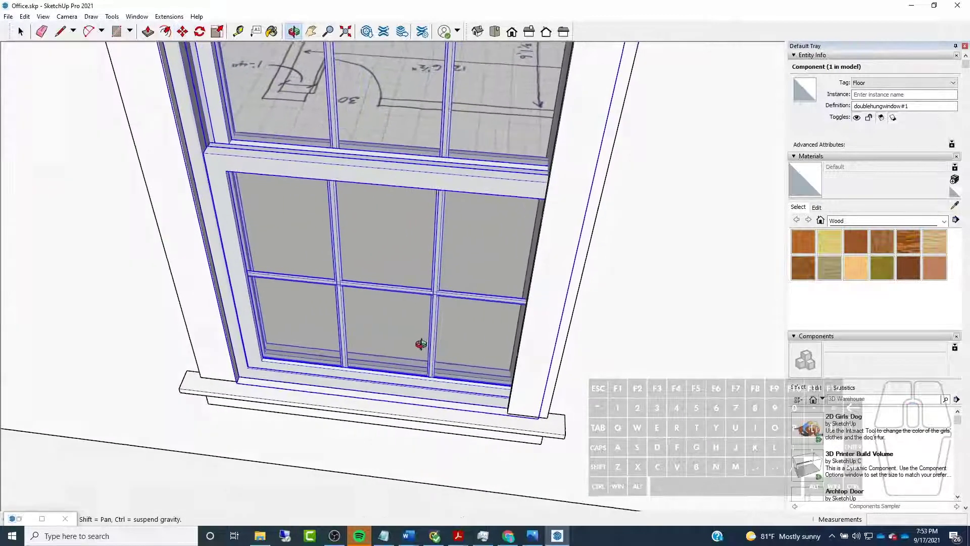
{"action": "scroll", "coordinate": [505, 435], "scroll_direction": "up", "scroll_amount": 5}
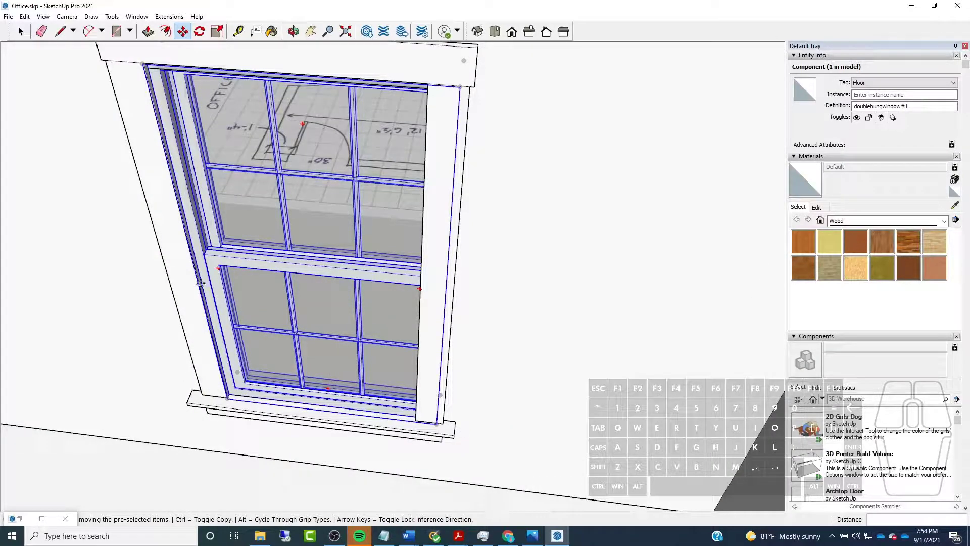
{"action": "scroll", "coordinate": [146, 50], "scroll_direction": "down", "scroll_amount": 1}
{"action": "left_click", "coordinate": [19, 32]}
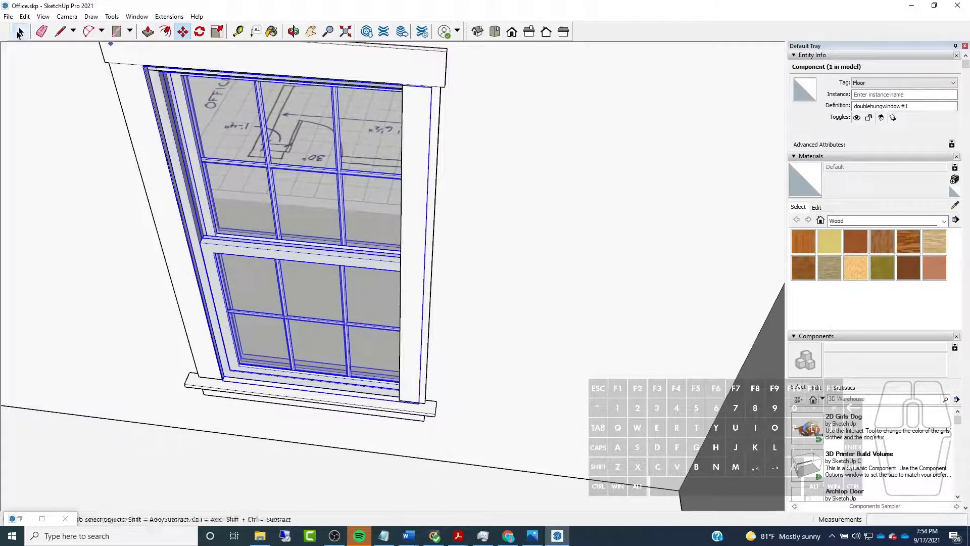
Bring up the Component Options of the selected Pella window and place the dialog beside the window
{"action": "scroll", "coordinate": [440, 260], "scroll_direction": "down", "scroll_amount": 3}
{"action": "left_click", "coordinate": [24, 16]}
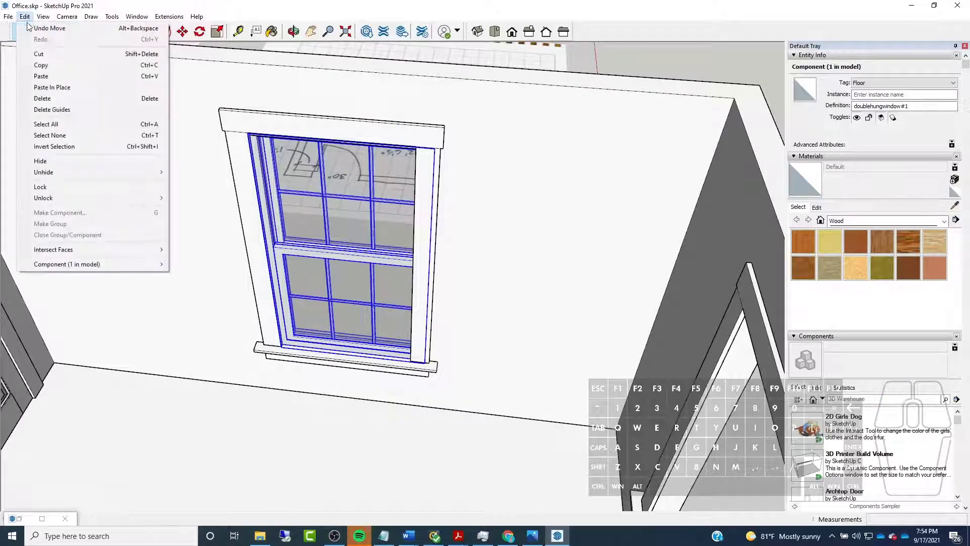
{"action": "mouse_move", "coordinate": [64, 264]}
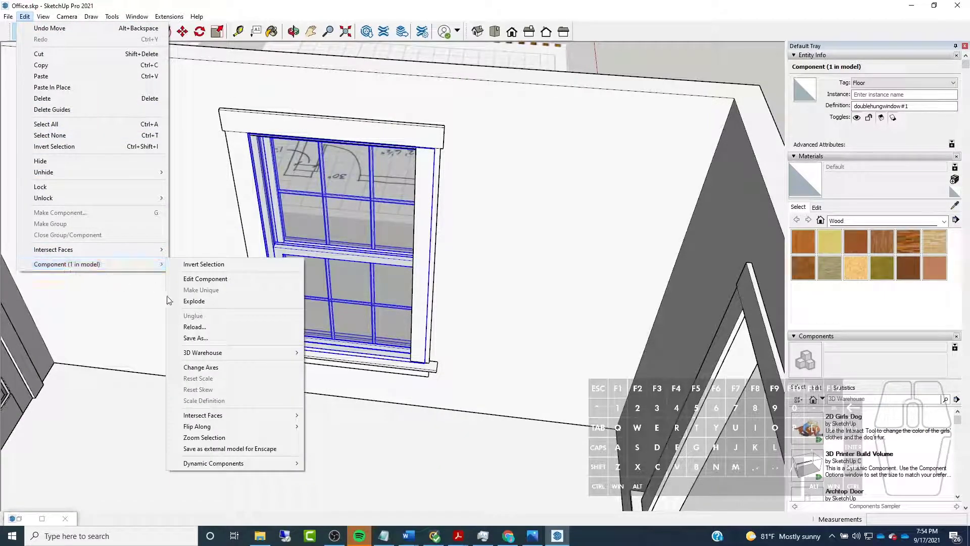
{"action": "mouse_move", "coordinate": [228, 464]}
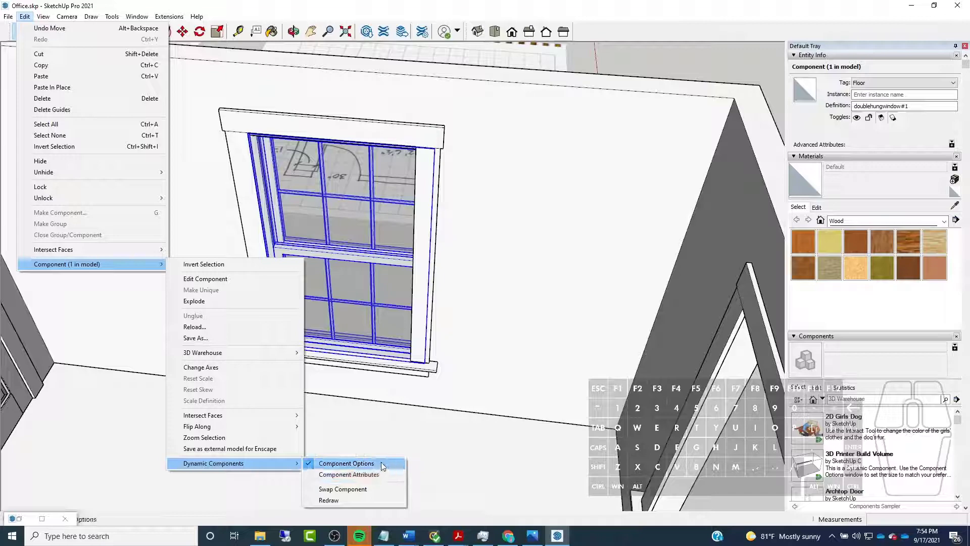
{"action": "left_click", "coordinate": [556, 536]}
{"action": "left_click", "coordinate": [558, 536]}
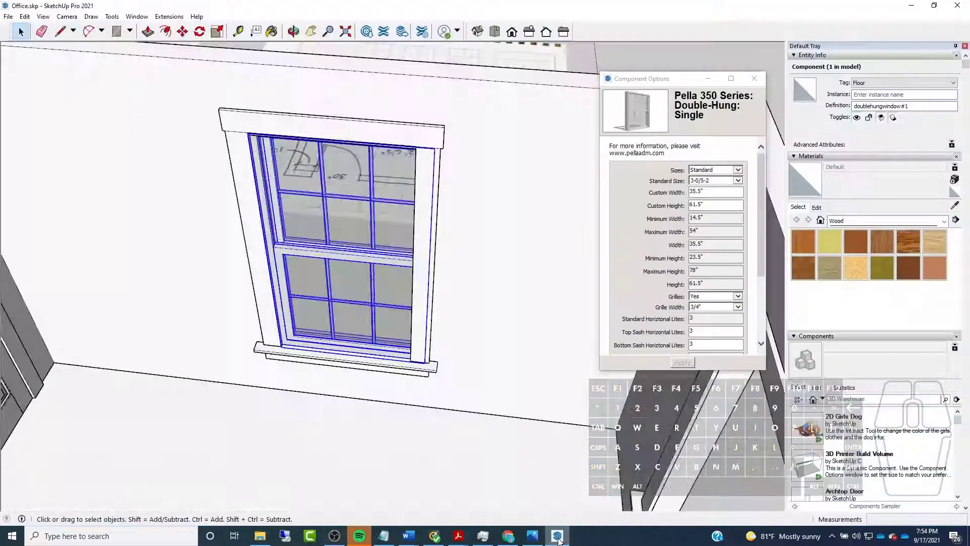
{"action": "left_click_drag", "start_coordinate": [658, 85], "coordinate": [612, 83]}
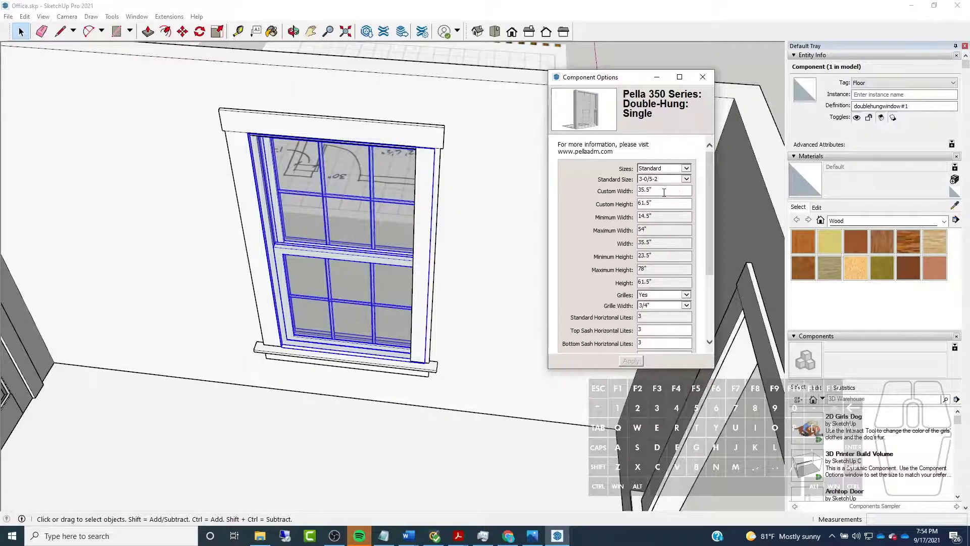
Switch the window's Sizes option to Custom and apply a custom height of 60.5"
{"action": "double_click", "coordinate": [645, 203]}
{"action": "type", "text": "5'.5\""}
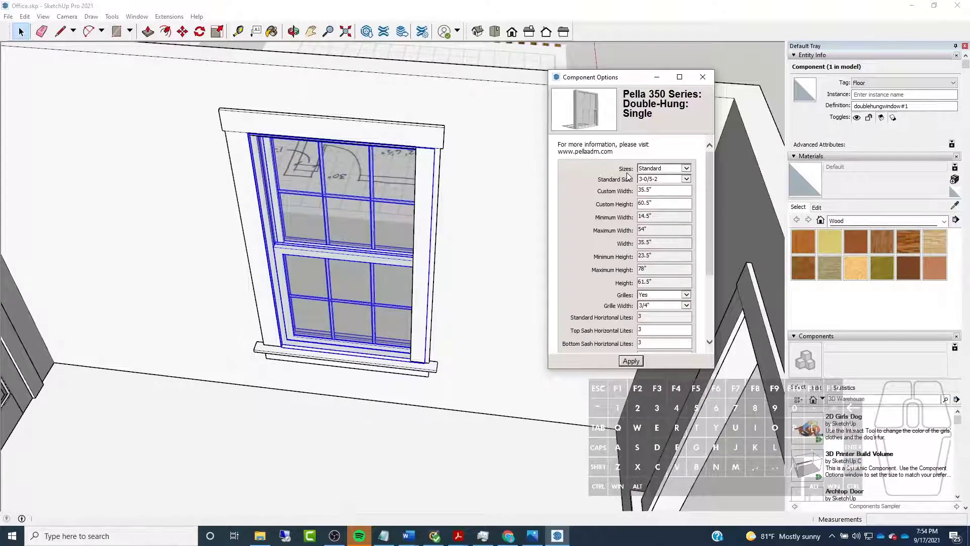
{"action": "left_click", "coordinate": [683, 180]}
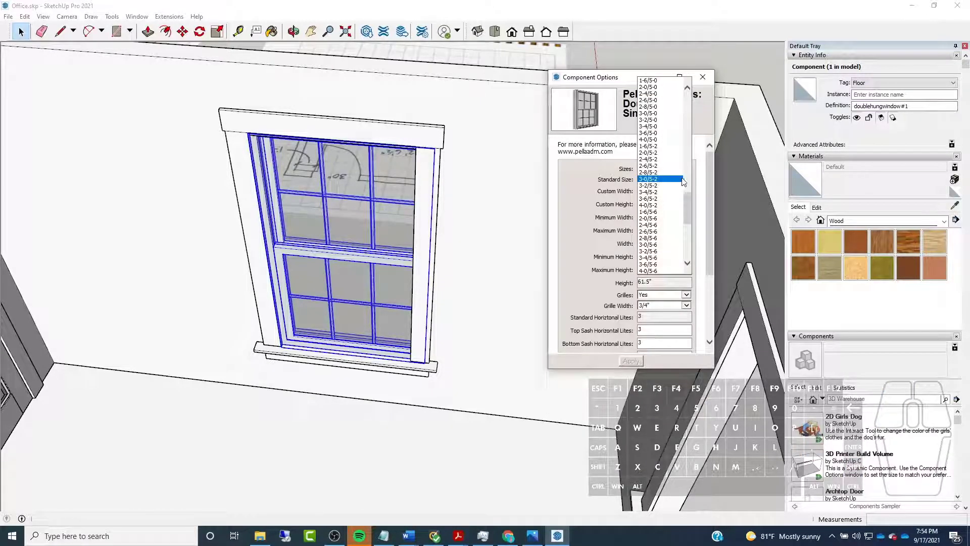
{"action": "left_click", "coordinate": [601, 188]}
{"action": "left_click", "coordinate": [685, 169]}
{"action": "left_click", "coordinate": [669, 178]}
{"action": "left_click_drag", "start_coordinate": [653, 203], "coordinate": [610, 203]}
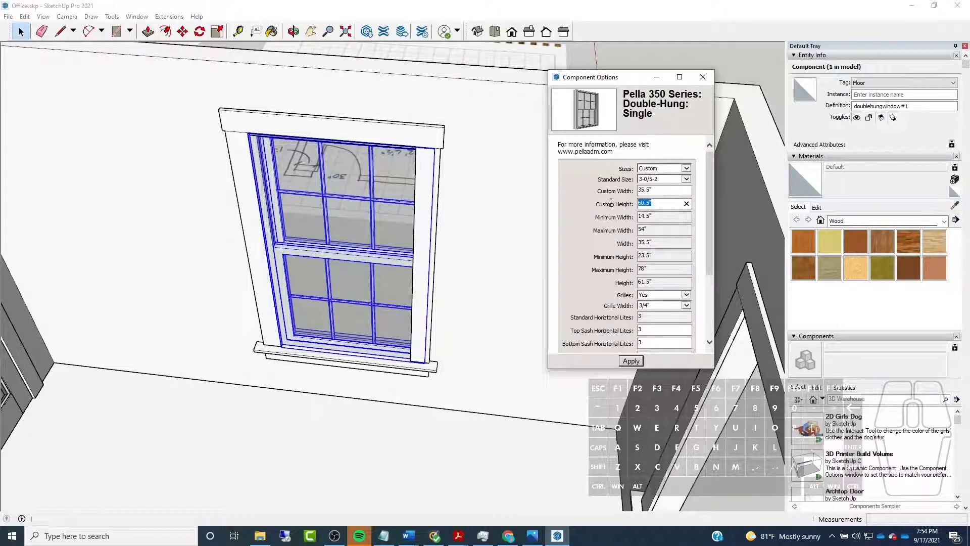
{"action": "type", "text": "5'5\""}
{"action": "key", "text": "Return"}
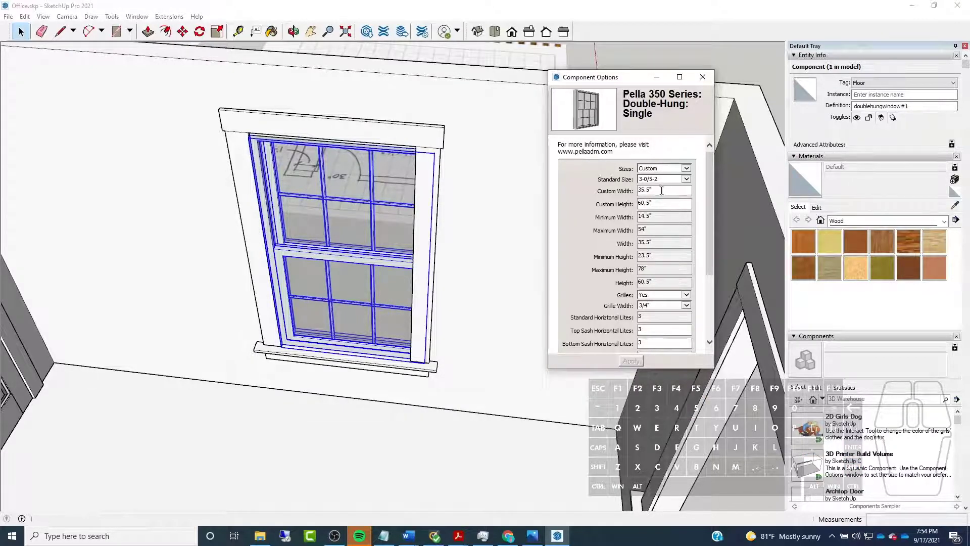
Apply a custom width of 32" to the window and minimise its options dialog
{"action": "left_click_drag", "start_coordinate": [663, 191], "coordinate": [614, 189]}
{"action": "type", "text": "32\""}
{"action": "key", "text": "Return"}
{"action": "scroll", "coordinate": [291, 343], "scroll_direction": "up", "scroll_amount": 5}
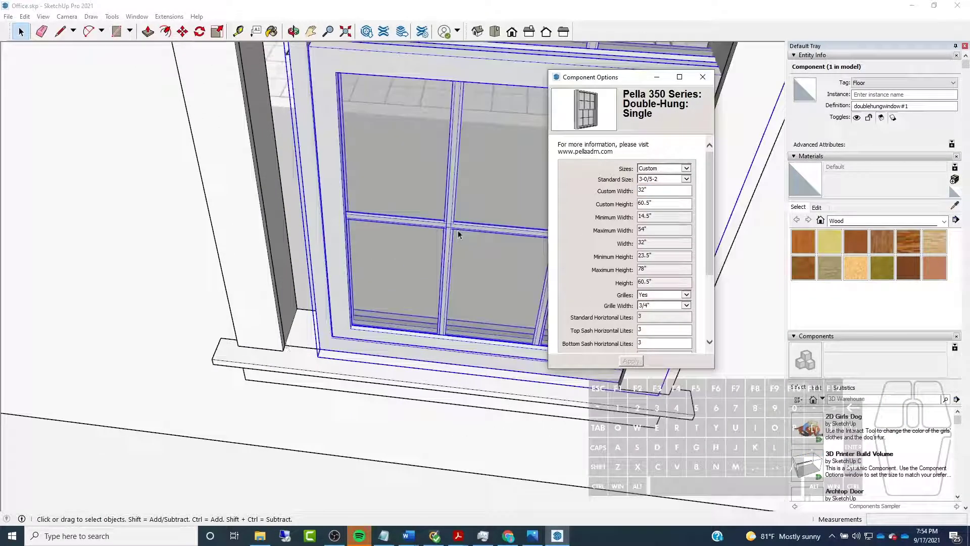
{"action": "left_click", "coordinate": [656, 77]}
Move the resized window by its lower corner back against the opening's inner corner at the sill
{"action": "left_click", "coordinate": [181, 32]}
{"action": "scroll", "coordinate": [364, 349], "scroll_direction": "up", "scroll_amount": 5}
{"action": "left_click", "coordinate": [363, 349]}
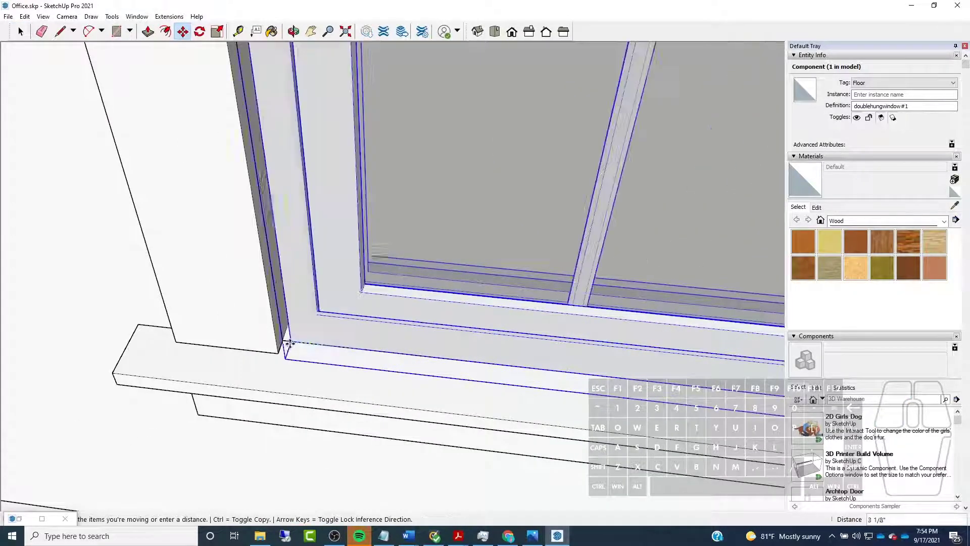
{"action": "left_click", "coordinate": [283, 340]}
Examine how the window's top edge lines up with the head of the opening and the casing above it
{"action": "scroll", "coordinate": [250, 369], "scroll_direction": "down", "scroll_amount": 5}
{"action": "middle_click_drag", "start_coordinate": [296, 376], "coordinate": [199, 129]}
{"action": "scroll", "coordinate": [303, 331], "scroll_direction": "down", "scroll_amount": 3}
{"action": "scroll", "coordinate": [256, 128], "scroll_direction": "up", "scroll_amount": 5}
{"action": "scroll", "coordinate": [297, 202], "scroll_direction": "up", "scroll_amount": 5}
{"action": "middle_click_drag", "start_coordinate": [297, 202], "coordinate": [340, 195]}
{"action": "left_click", "coordinate": [21, 32]}
{"action": "left_click", "coordinate": [240, 182]}
{"action": "left_click", "coordinate": [303, 204]}
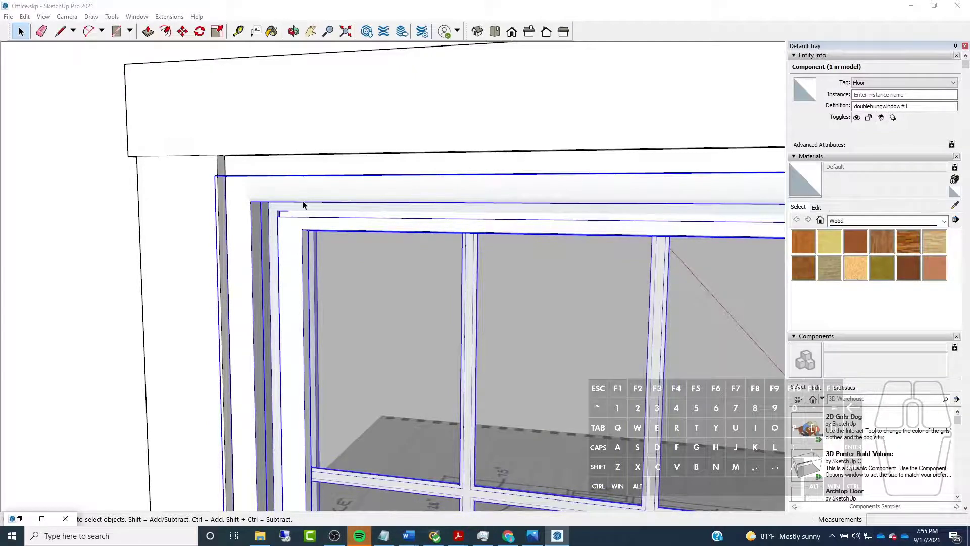
{"action": "scroll", "coordinate": [287, 219], "scroll_direction": "down", "scroll_amount": 3}
{"action": "scroll", "coordinate": [275, 197], "scroll_direction": "up", "scroll_amount": 3}
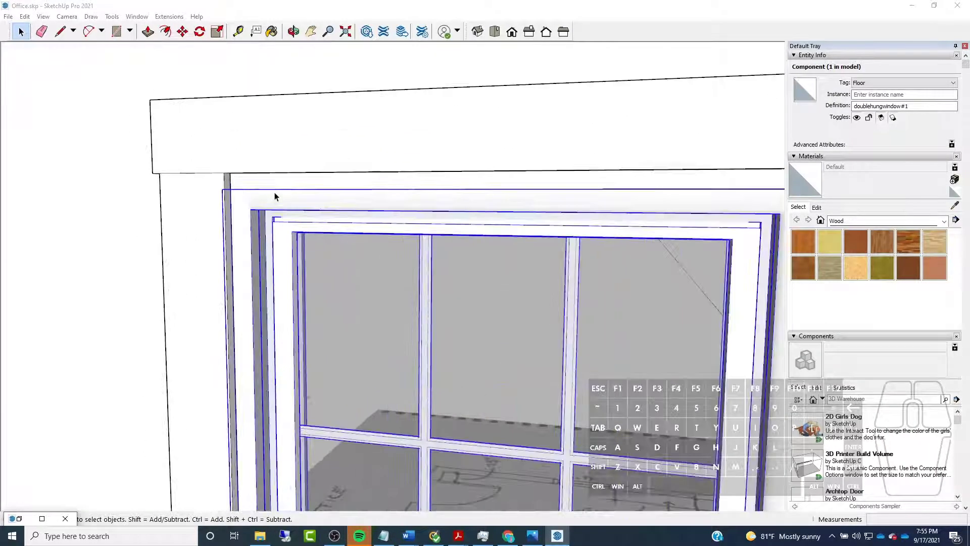
{"action": "scroll", "coordinate": [253, 222], "scroll_direction": "down", "scroll_amount": 3}
Compare the door and window casings and check the window casing's head against the top of the wall opening
{"action": "left_click", "coordinate": [331, 83]}
{"action": "left_click", "coordinate": [294, 254]}
{"action": "key", "text": "Delete"}
{"action": "middle_click_drag", "start_coordinate": [295, 251], "coordinate": [138, 118]}
{"action": "middle_click_drag", "start_coordinate": [139, 131], "coordinate": [261, 249]}
{"action": "left_click", "coordinate": [424, 279]}
{"action": "left_click", "coordinate": [132, 257]}
{"action": "left_click", "coordinate": [441, 278]}
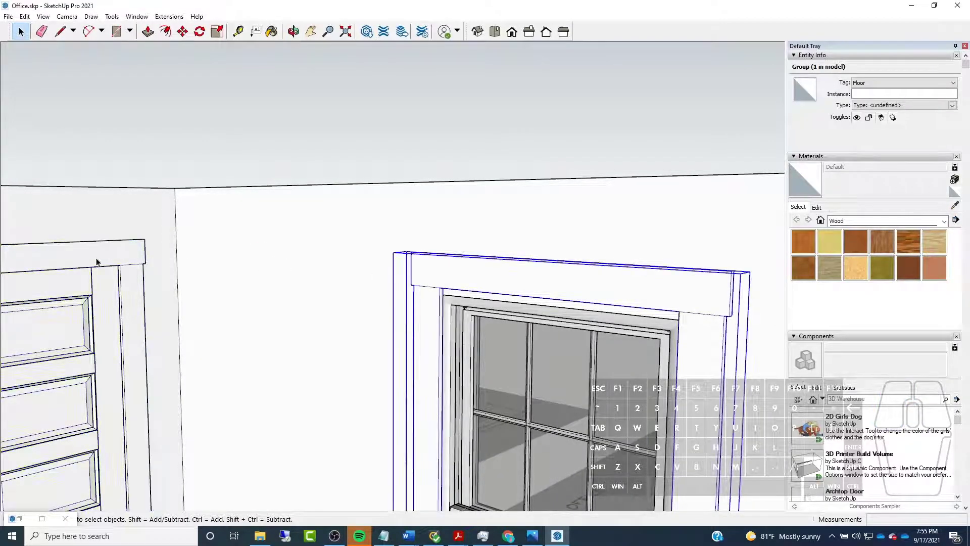
{"action": "left_click", "coordinate": [90, 260]}
{"action": "left_click", "coordinate": [443, 280]}
{"action": "scroll", "coordinate": [445, 294], "scroll_direction": "up", "scroll_amount": 3}
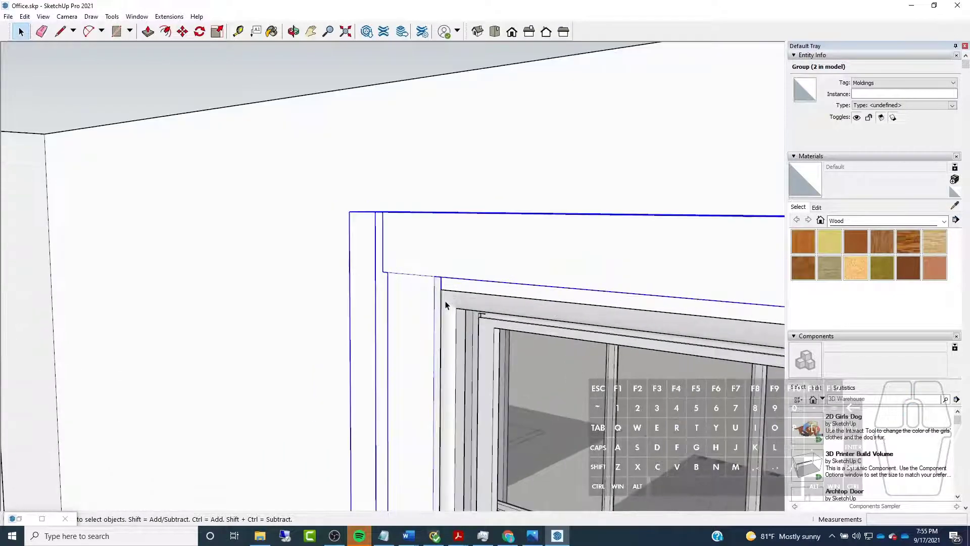
{"action": "scroll", "coordinate": [449, 293], "scroll_direction": "down", "scroll_amount": 3}
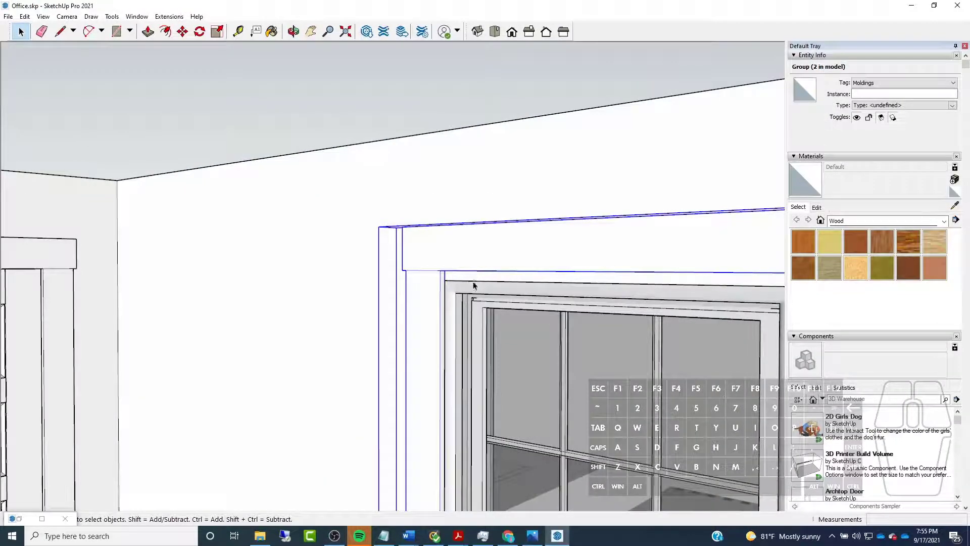
Isolate the wall for editing and raise the top face of the window opening 1" with Push/Pull
{"action": "key", "text": "Delete"}
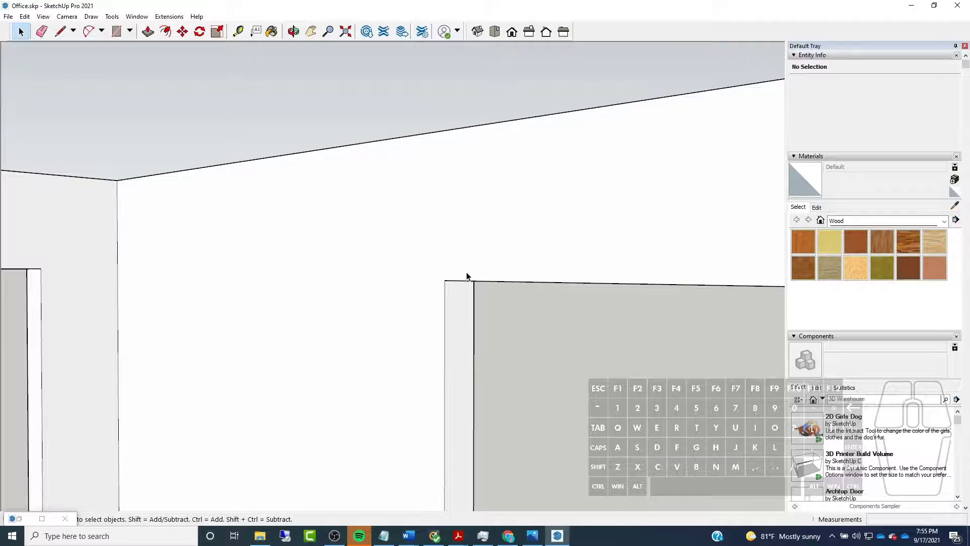
{"action": "middle_click_drag", "start_coordinate": [464, 276], "coordinate": [488, 199]}
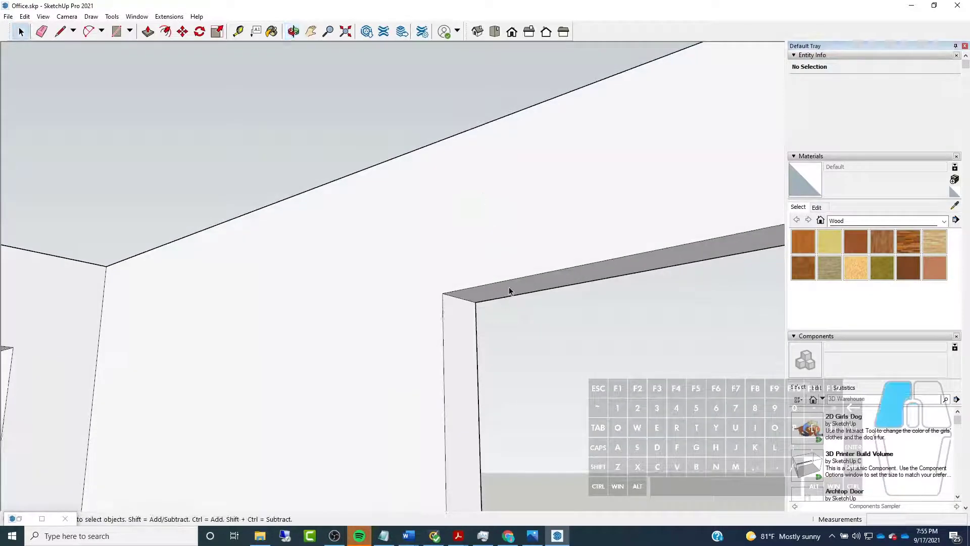
{"action": "left_click", "coordinate": [148, 32]}
{"action": "left_click", "coordinate": [559, 281]}
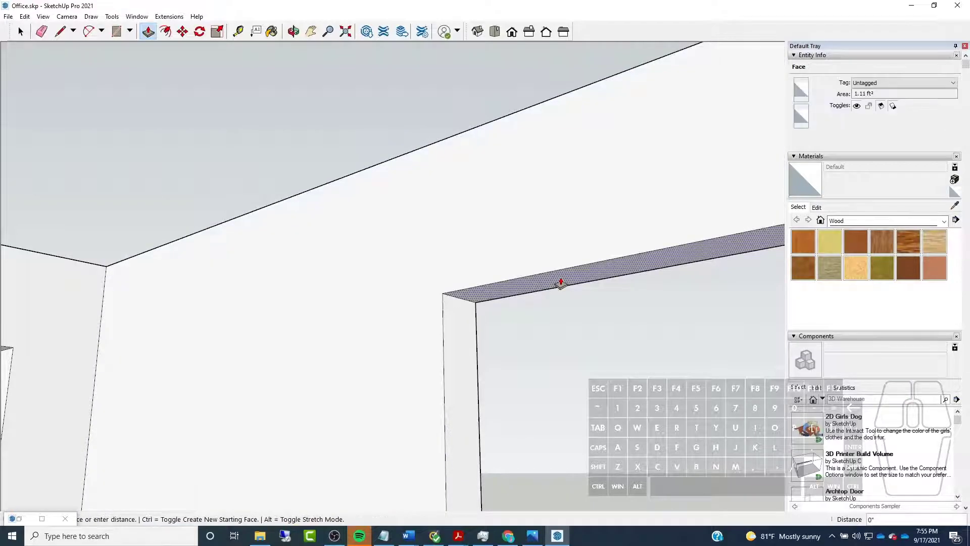
{"action": "middle_click_drag", "start_coordinate": [559, 282], "coordinate": [289, 303]}
{"action": "left_click", "coordinate": [159, 334]}
{"action": "scroll", "coordinate": [156, 319], "scroll_direction": "down", "scroll_amount": 4}
{"action": "middle_click_drag", "start_coordinate": [152, 302], "coordinate": [201, 398]}
{"action": "scroll", "coordinate": [204, 349], "scroll_direction": "down", "scroll_amount": 6}
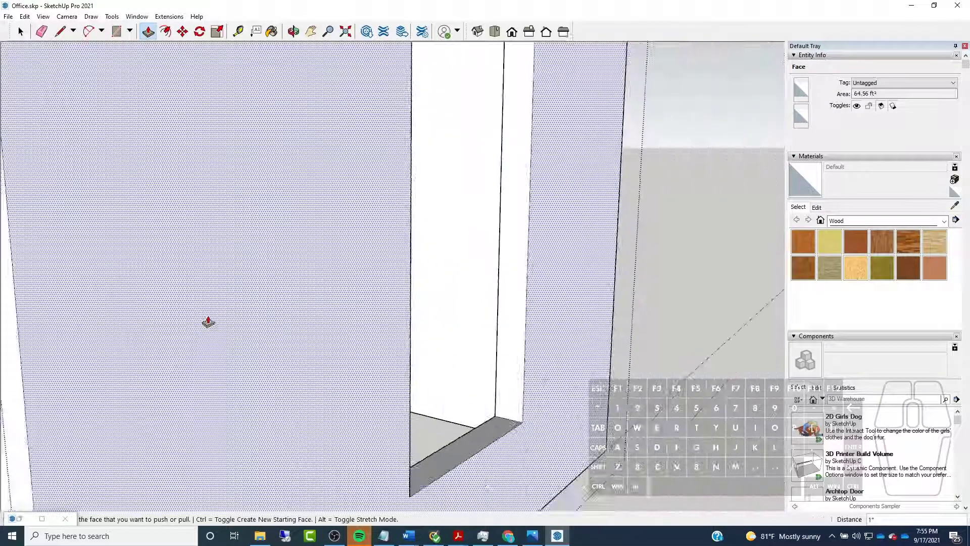
Raise the top face of the second window opening to match the first with Push/Pull, and leave the wall group
{"action": "scroll", "coordinate": [322, 334], "scroll_direction": "down", "scroll_amount": 4}
{"action": "scroll", "coordinate": [342, 269], "scroll_direction": "up", "scroll_amount": 5}
{"action": "middle_click_drag", "start_coordinate": [340, 260], "coordinate": [311, 178]}
{"action": "scroll", "coordinate": [311, 181], "scroll_direction": "down", "scroll_amount": 5}
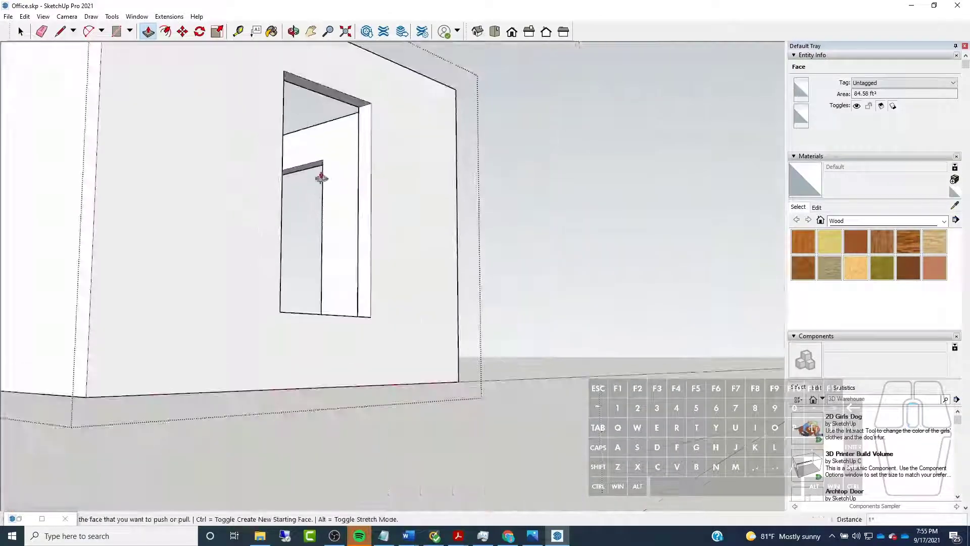
{"action": "left_click", "coordinate": [348, 105]}
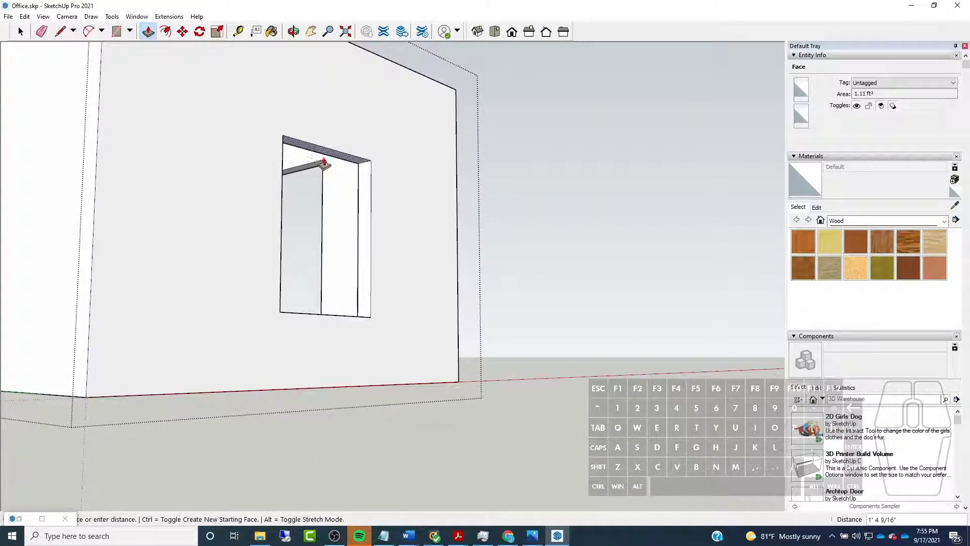
{"action": "left_click", "coordinate": [320, 203]}
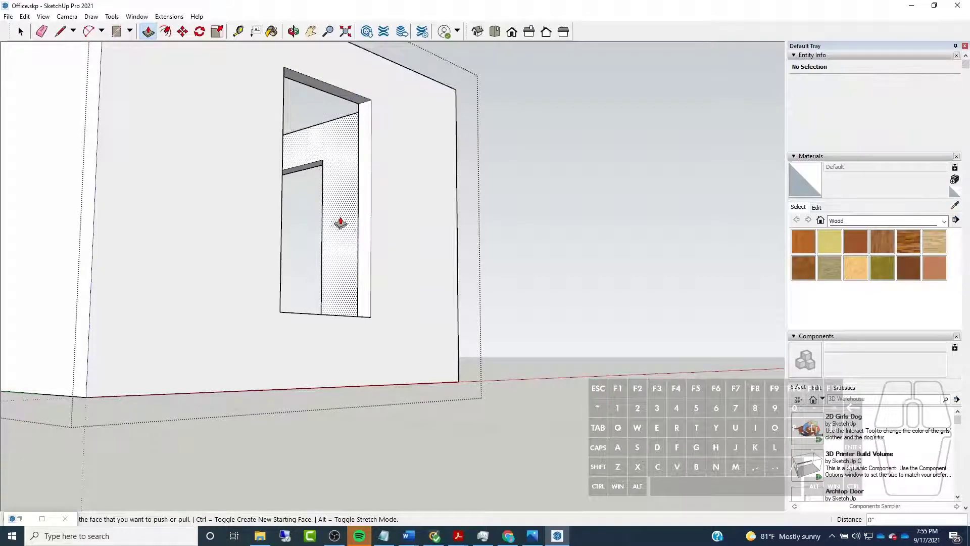
{"action": "middle_click_drag", "start_coordinate": [338, 223], "coordinate": [378, 407]}
{"action": "scroll", "coordinate": [382, 400], "scroll_direction": "up", "scroll_amount": 1}
{"action": "left_click", "coordinate": [20, 32]}
{"action": "left_click", "coordinate": [513, 390]}
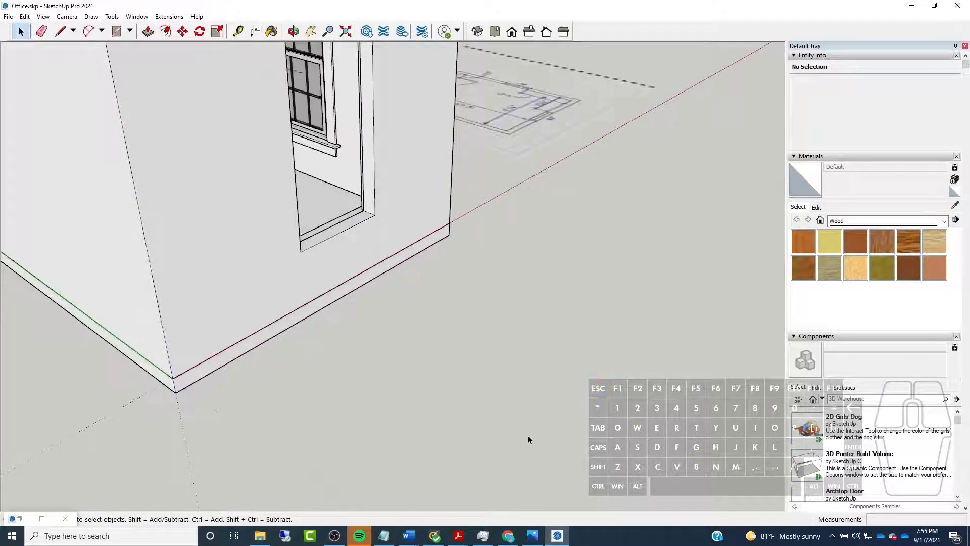
Measure the gap between the installed window's top corner and the head of the opening with the Line tool
{"action": "scroll", "coordinate": [526, 432], "scroll_direction": "down", "scroll_amount": 2}
{"action": "scroll", "coordinate": [303, 100], "scroll_direction": "up", "scroll_amount": 6}
{"action": "middle_click_drag", "start_coordinate": [348, 105], "coordinate": [419, 87]}
{"action": "scroll", "coordinate": [454, 99], "scroll_direction": "up", "scroll_amount": 2}
{"action": "scroll", "coordinate": [412, 81], "scroll_direction": "up", "scroll_amount": 6}
{"action": "scroll", "coordinate": [392, 113], "scroll_direction": "down", "scroll_amount": 2}
{"action": "middle_click_drag", "start_coordinate": [391, 119], "coordinate": [379, 84]}
{"action": "left_click", "coordinate": [60, 32]}
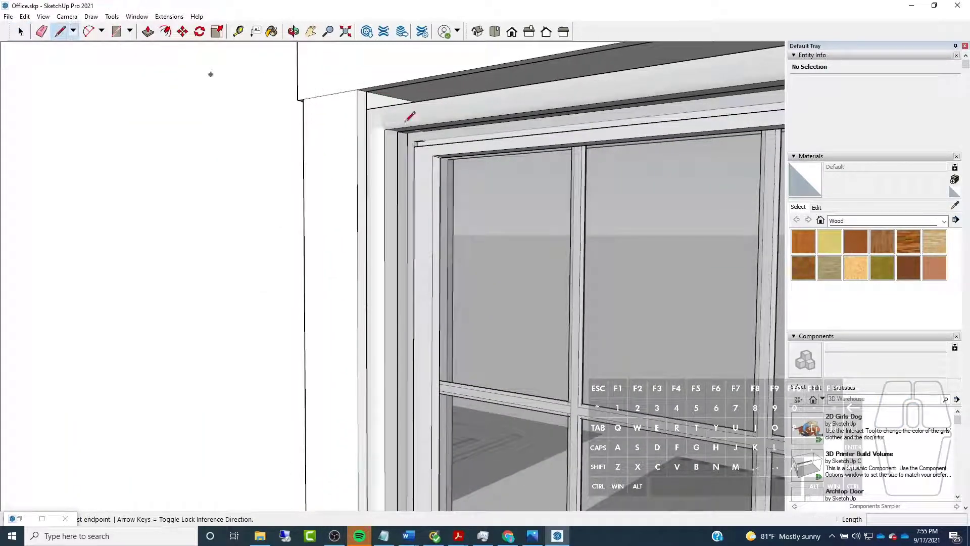
{"action": "left_click", "coordinate": [367, 92]}
{"action": "left_click", "coordinate": [367, 109]}
{"action": "key", "text": "space"}
Set the installed double-hung window's custom height to 61.5" in its component options and apply it
{"action": "left_click", "coordinate": [452, 162]}
{"action": "scroll", "coordinate": [452, 162], "scroll_direction": "down", "scroll_amount": 3}
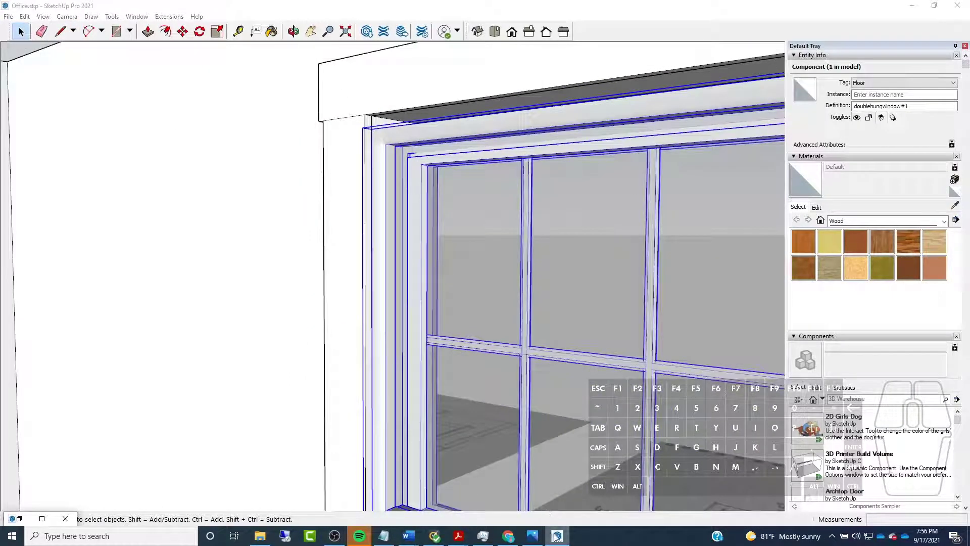
{"action": "mouse_move", "coordinate": [556, 536]}
{"action": "left_click", "coordinate": [25, 16]}
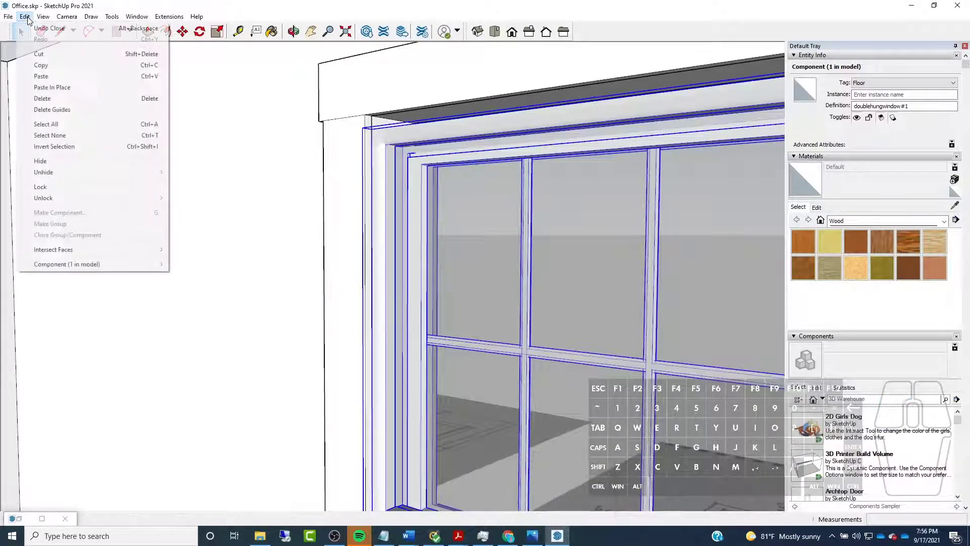
{"action": "mouse_move", "coordinate": [60, 264]}
{"action": "mouse_move", "coordinate": [211, 462]}
{"action": "left_click", "coordinate": [329, 469]}
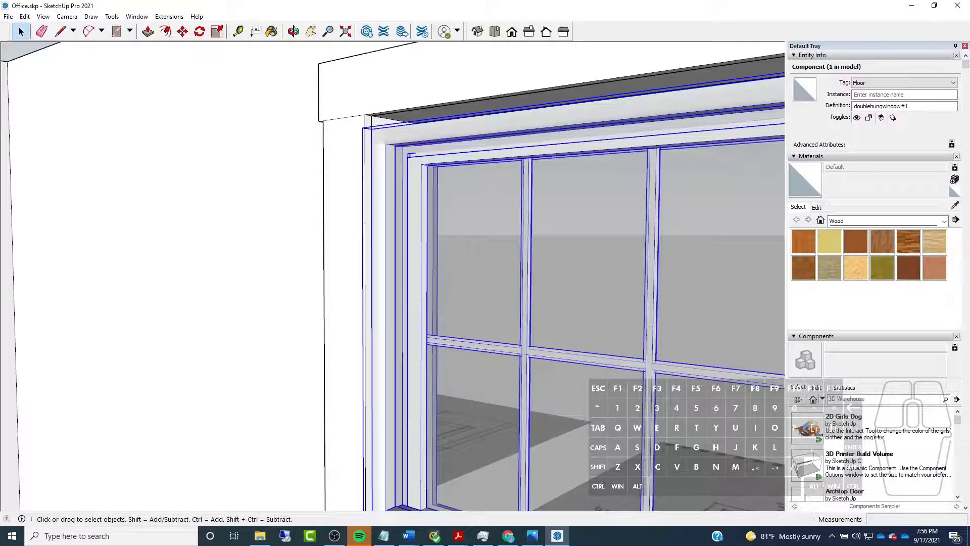
{"action": "left_click", "coordinate": [8, 16]}
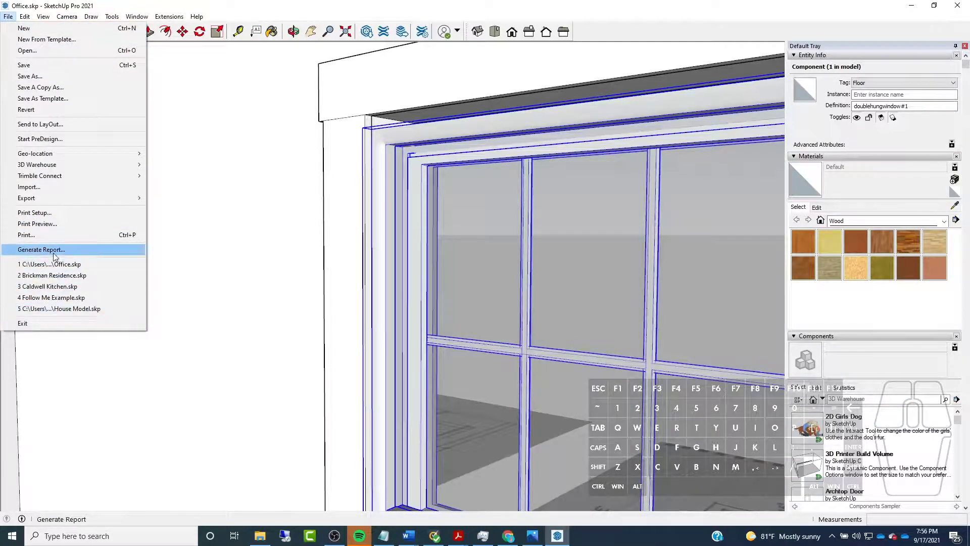
{"action": "mouse_move", "coordinate": [24, 16]}
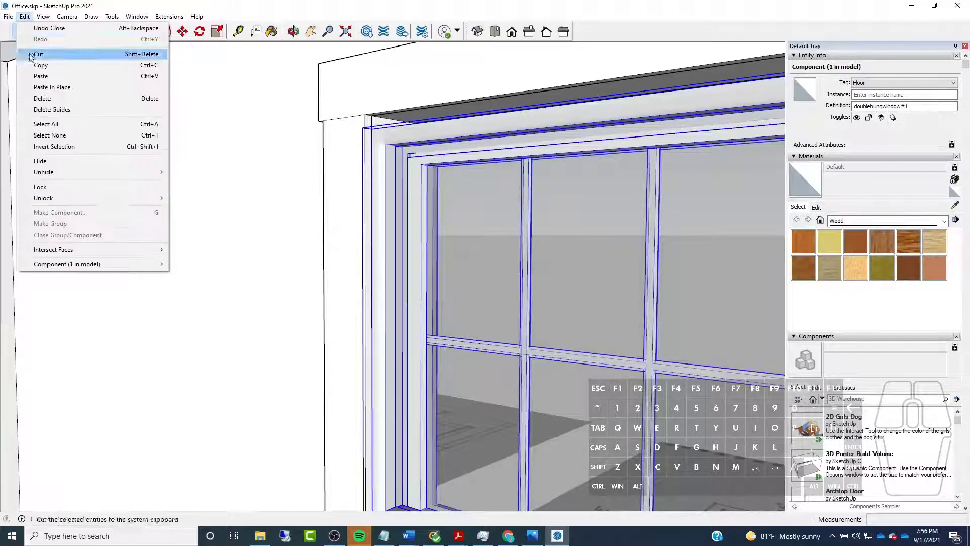
{"action": "mouse_move", "coordinate": [53, 264]}
{"action": "mouse_move", "coordinate": [219, 464]}
{"action": "left_click", "coordinate": [336, 463]}
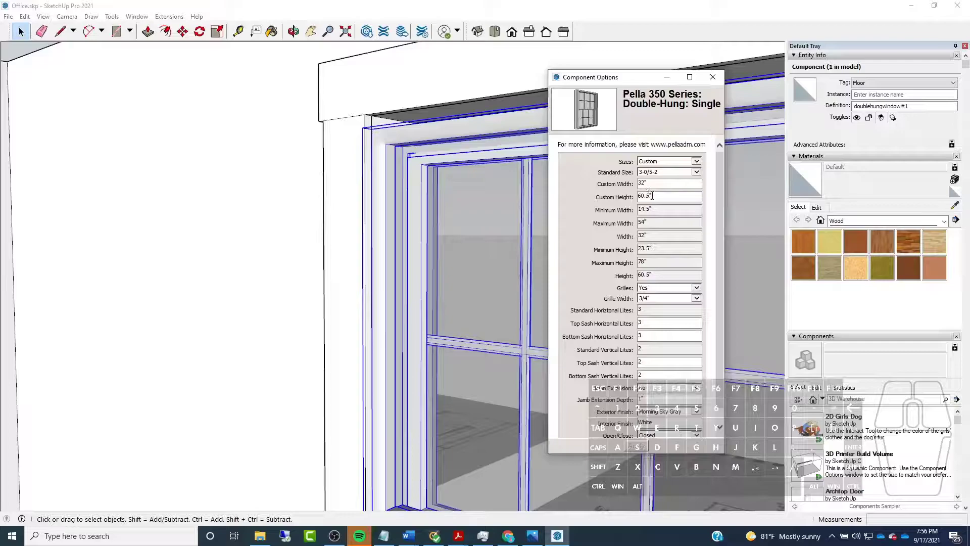
{"action": "left_click", "coordinate": [645, 197]}
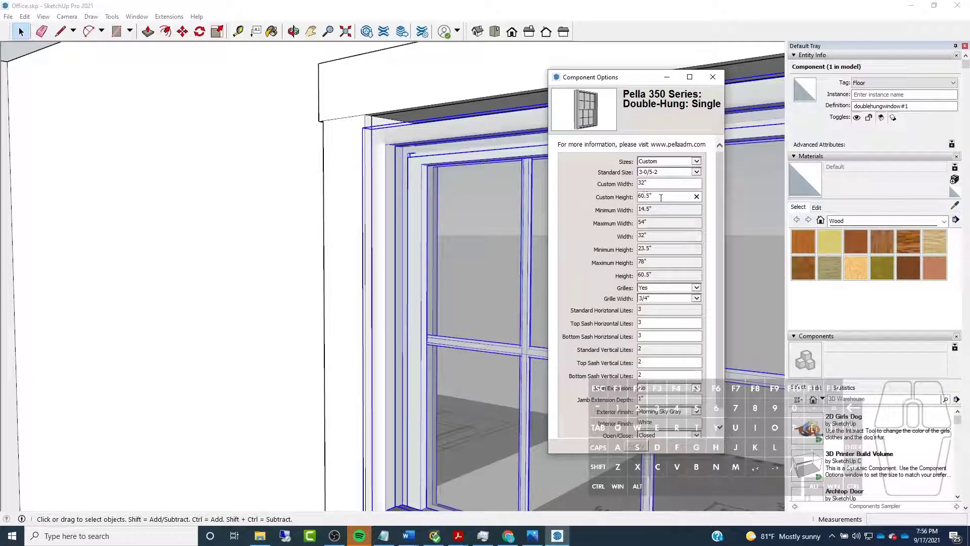
{"action": "type", "text": "1"}
{"action": "left_click", "coordinate": [633, 447]}
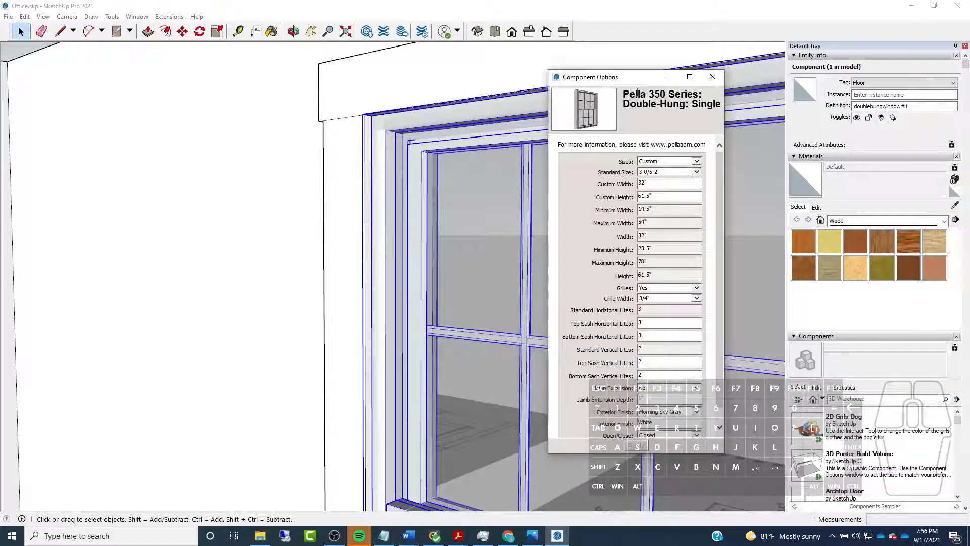
Set the window's Grilles option to No, apply it and close the component options
{"action": "scroll", "coordinate": [303, 157], "scroll_direction": "down", "scroll_amount": 5}
{"action": "middle_click_drag", "start_coordinate": [263, 201], "coordinate": [338, 368]}
{"action": "scroll", "coordinate": [408, 428], "scroll_direction": "down", "scroll_amount": 3}
{"action": "scroll", "coordinate": [411, 420], "scroll_direction": "down", "scroll_amount": 5}
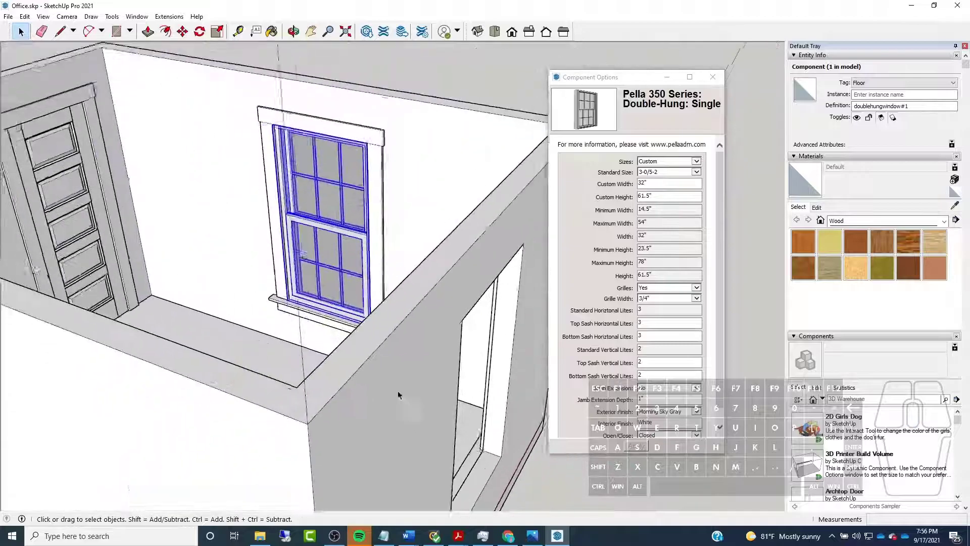
{"action": "scroll", "coordinate": [403, 399], "scroll_direction": "down", "scroll_amount": 5}
{"action": "middle_click_drag", "start_coordinate": [402, 399], "coordinate": [394, 353]}
{"action": "scroll", "coordinate": [341, 305], "scroll_direction": "up", "scroll_amount": 5}
{"action": "scroll", "coordinate": [341, 306], "scroll_direction": "up", "scroll_amount": 5}
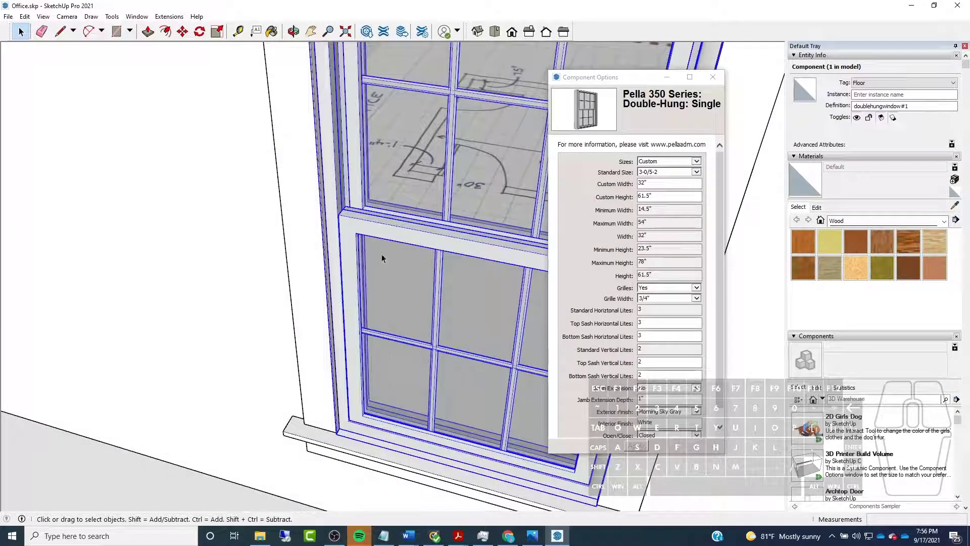
{"action": "left_click_drag", "start_coordinate": [645, 80], "coordinate": [618, 52]}
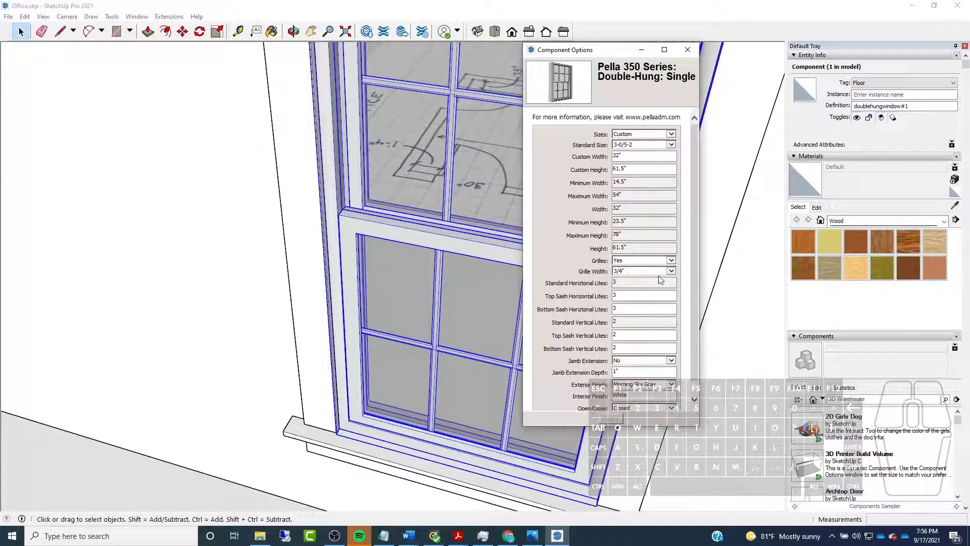
{"action": "left_click", "coordinate": [671, 260]}
{"action": "left_click", "coordinate": [637, 271]}
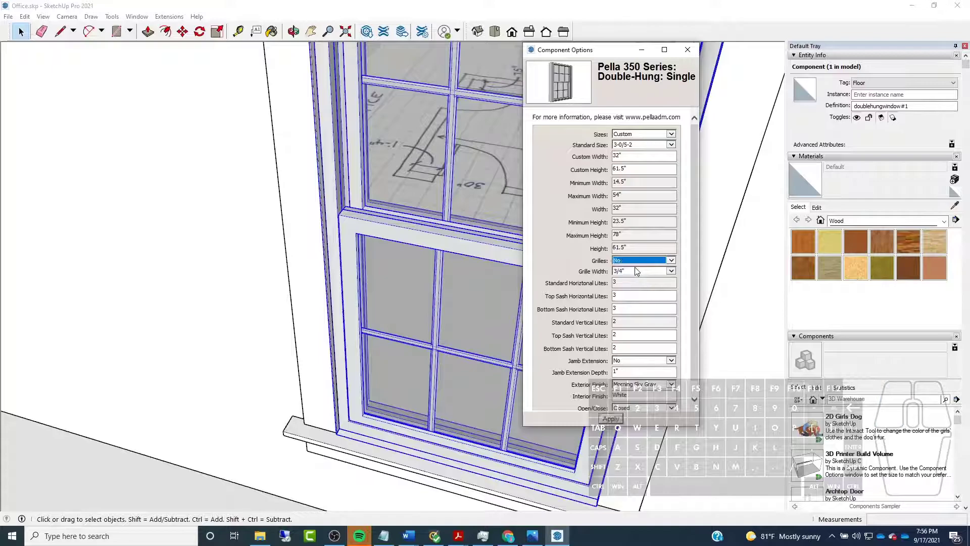
{"action": "left_click", "coordinate": [610, 418]}
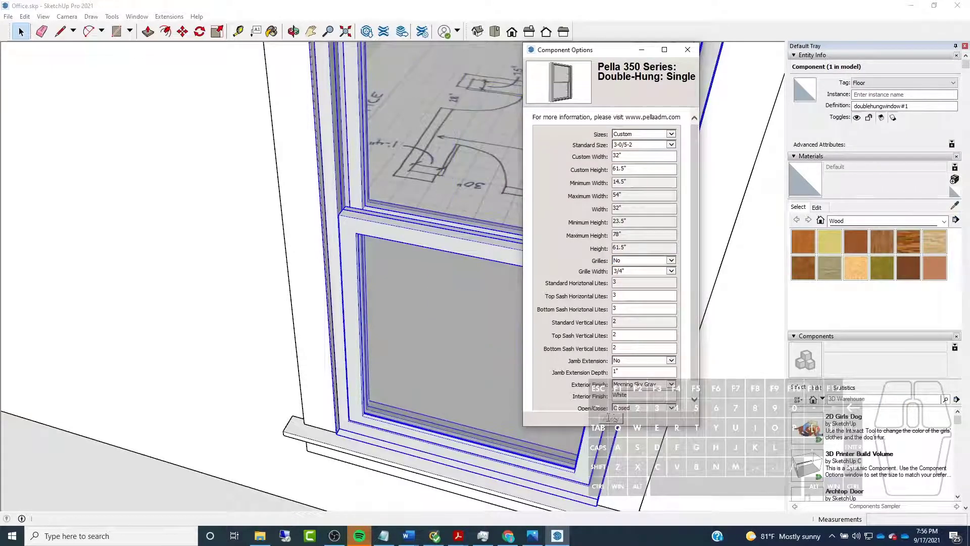
{"action": "scroll", "coordinate": [338, 390], "scroll_direction": "down", "scroll_amount": 3}
{"action": "left_click", "coordinate": [687, 49]}
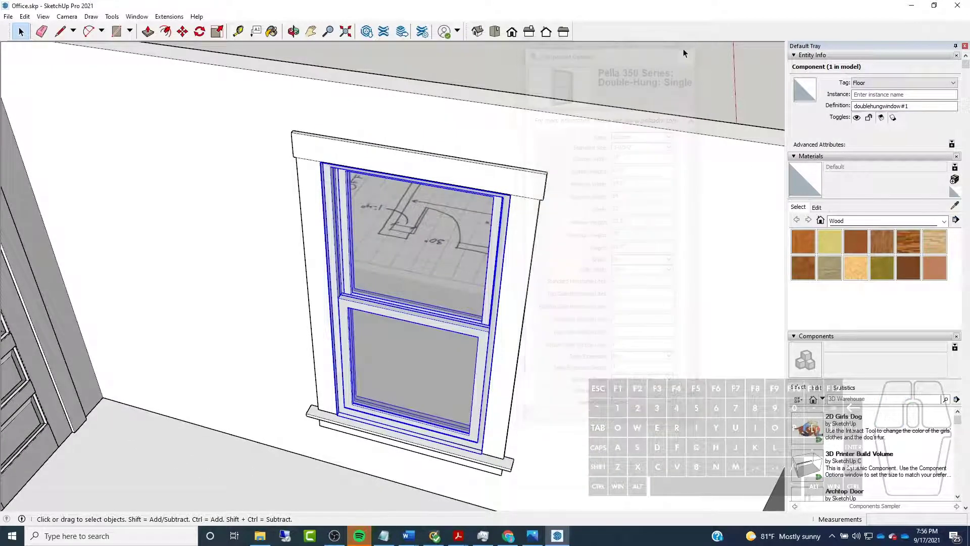
Copy the window by its lower corner to the inner sill corner of the second wall's opening
{"action": "scroll", "coordinate": [264, 182], "scroll_direction": "up", "scroll_amount": 3}
{"action": "left_click", "coordinate": [183, 31]}
{"action": "scroll", "coordinate": [280, 429], "scroll_direction": "up", "scroll_amount": 5}
{"action": "key", "text": "ctrl"}
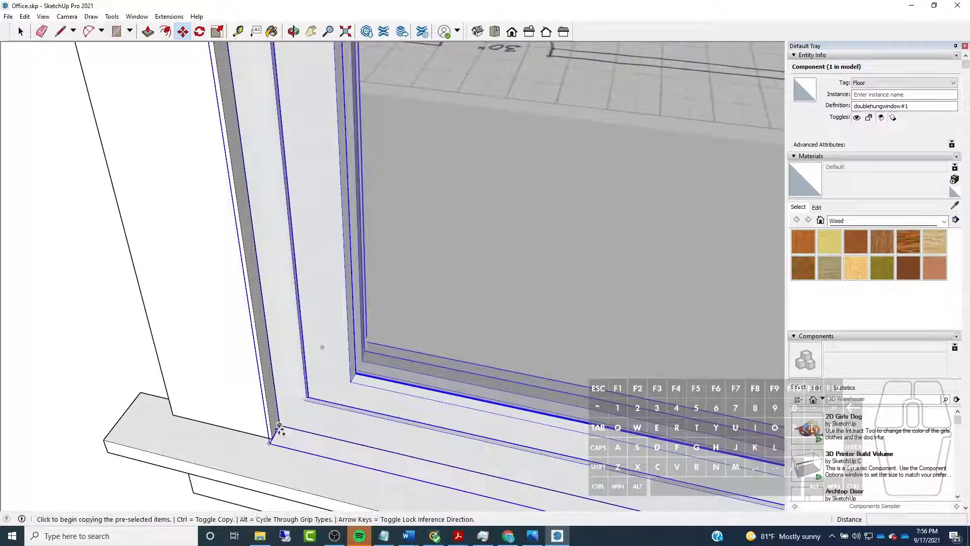
{"action": "left_click", "coordinate": [279, 426]}
{"action": "scroll", "coordinate": [177, 326], "scroll_direction": "down", "scroll_amount": 6}
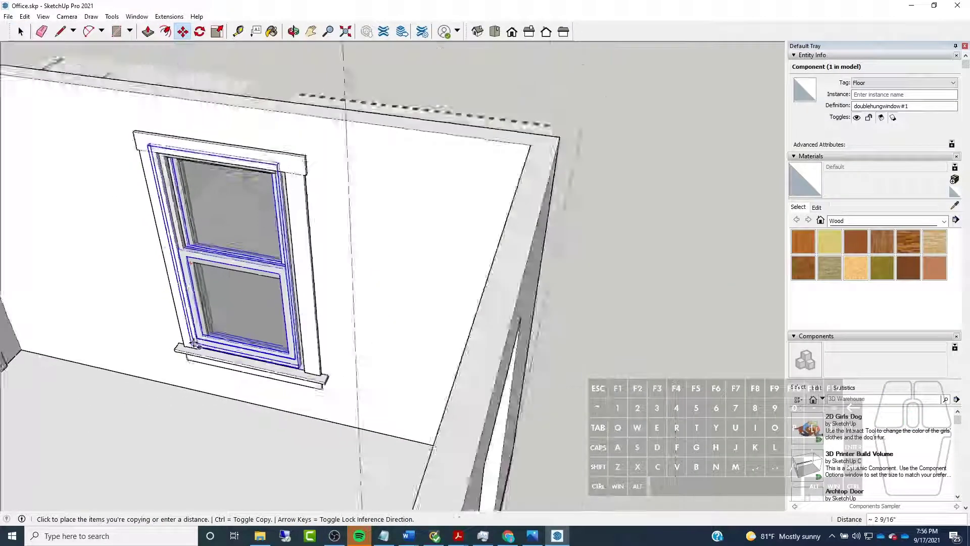
{"action": "middle_click_drag", "start_coordinate": [196, 346], "coordinate": [435, 445]}
{"action": "scroll", "coordinate": [513, 387], "scroll_direction": "up", "scroll_amount": 10}
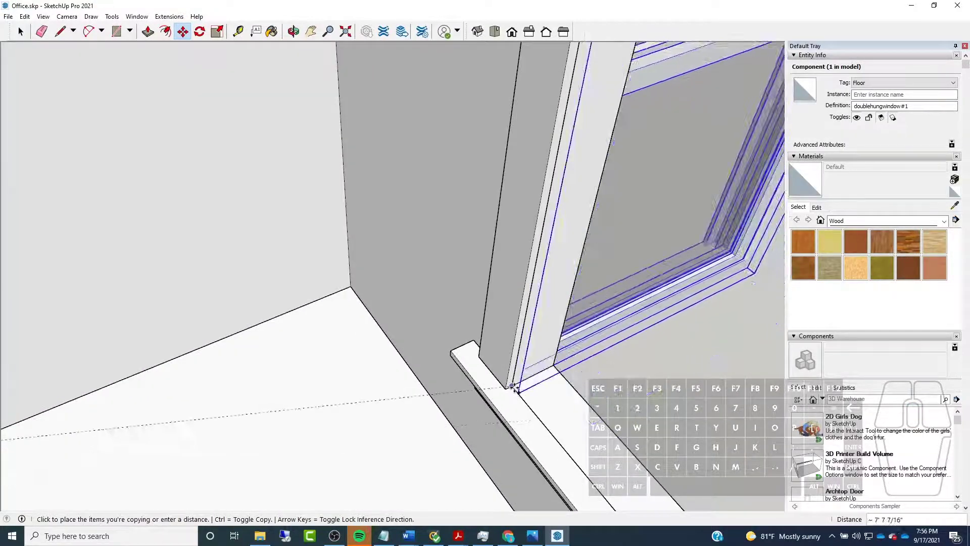
{"action": "left_click", "coordinate": [512, 387]}
Rotate the copied window about its lower corner so it sits flush in the second wall's opening
{"action": "left_click", "coordinate": [199, 32]}
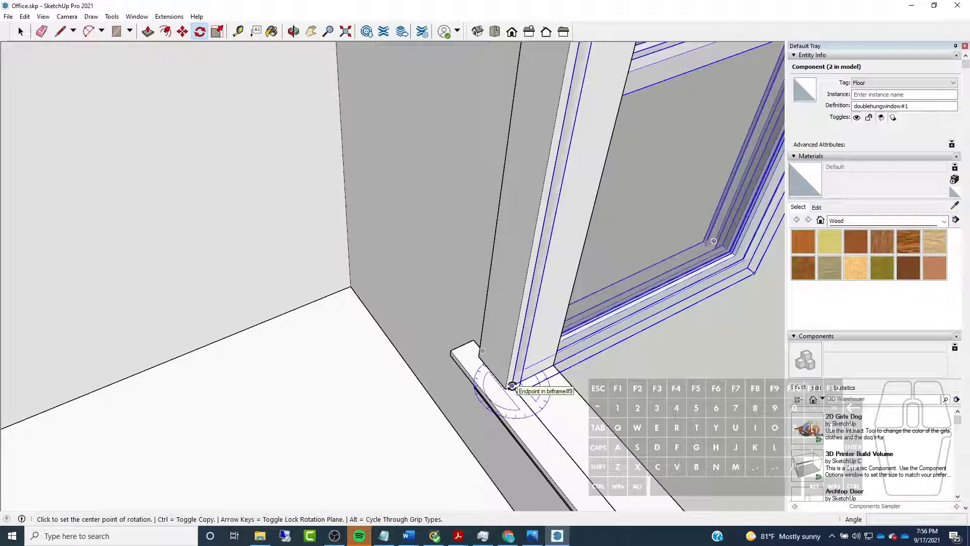
{"action": "left_click", "coordinate": [512, 386]}
{"action": "left_click", "coordinate": [599, 342]}
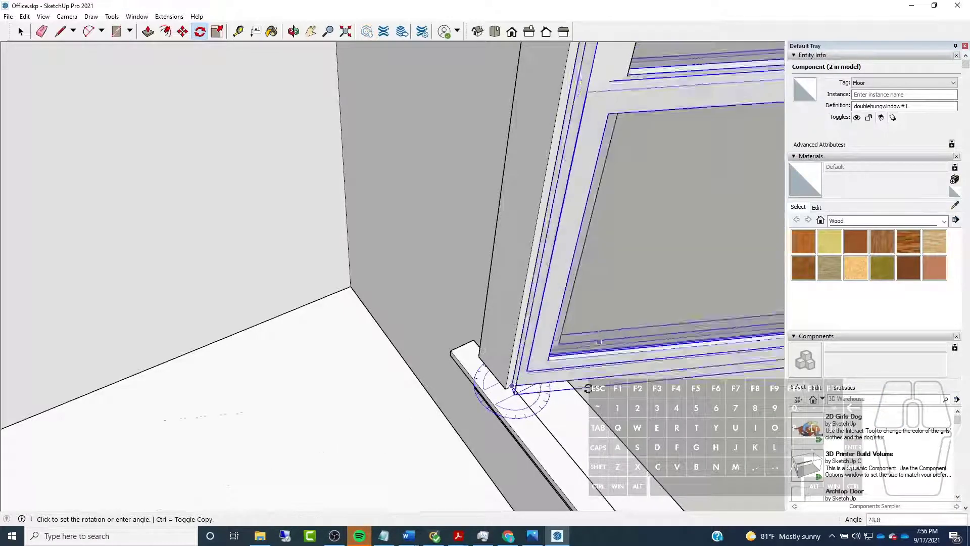
{"action": "left_click", "coordinate": [568, 445]}
{"action": "scroll", "coordinate": [368, 310], "scroll_direction": "down", "scroll_amount": 5}
{"action": "middle_click_drag", "start_coordinate": [367, 311], "coordinate": [493, 316]}
{"action": "key", "text": "space"}
{"action": "key", "text": "Escape"}
Examine both installed windows from inside the room and clear the selection, inspecting the doors and walls from several sides
{"action": "scroll", "coordinate": [485, 264], "scroll_direction": "down", "scroll_amount": 8}
{"action": "middle_click_drag", "start_coordinate": [506, 276], "coordinate": [547, 277]}
{"action": "scroll", "coordinate": [429, 325], "scroll_direction": "up", "scroll_amount": 6}
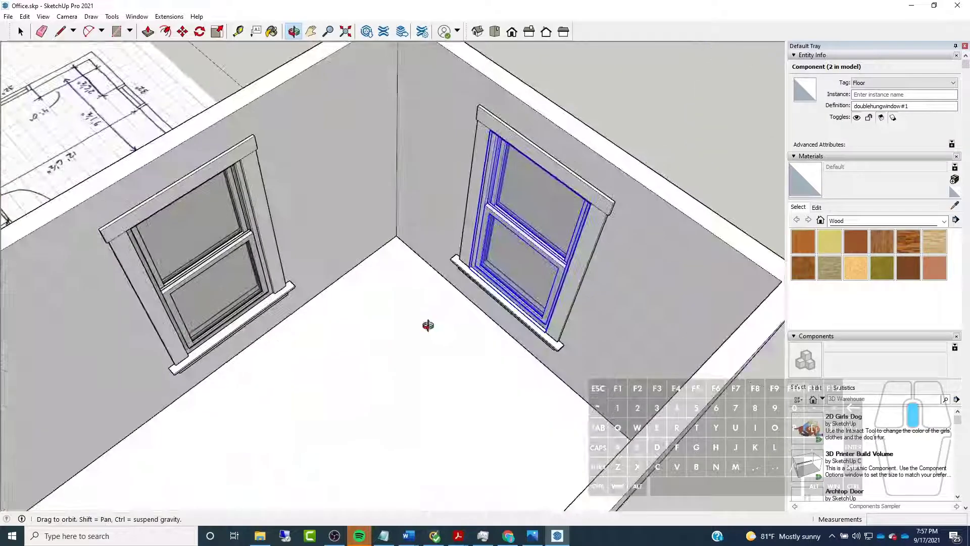
{"action": "key", "text": "space"}
{"action": "scroll", "coordinate": [506, 302], "scroll_direction": "down", "scroll_amount": 3}
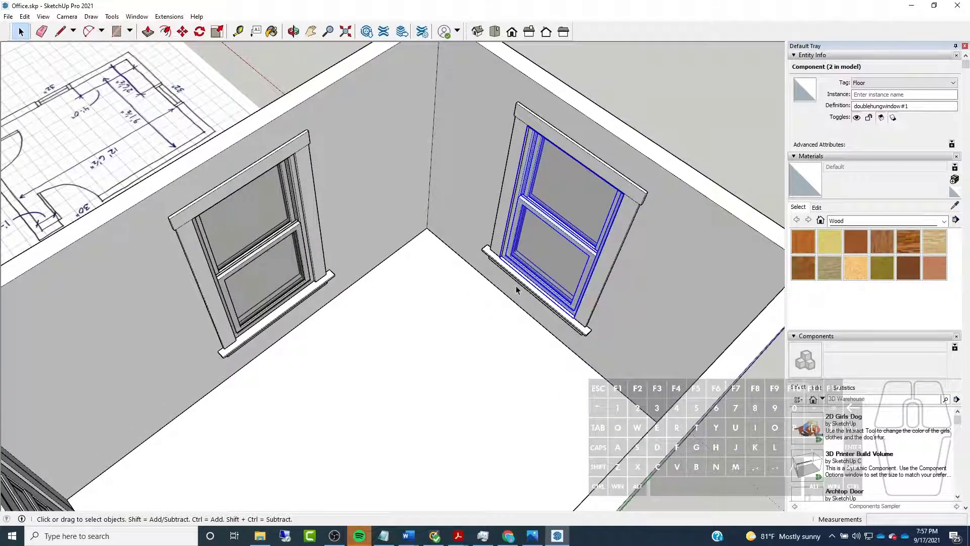
{"action": "scroll", "coordinate": [525, 313], "scroll_direction": "down", "scroll_amount": 5}
{"action": "left_click", "coordinate": [554, 171]}
{"action": "middle_click_drag", "start_coordinate": [505, 307], "coordinate": [349, 304]}
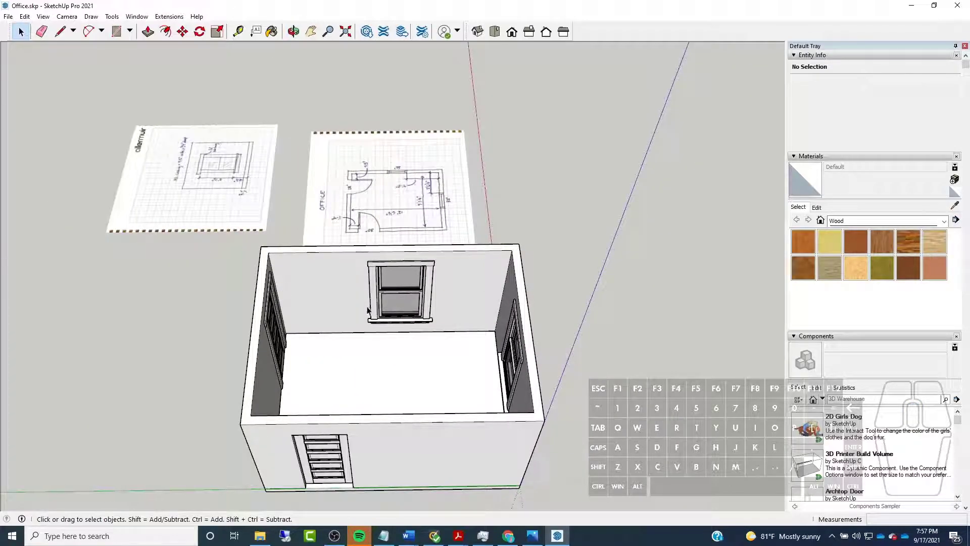
{"action": "middle_click_drag", "start_coordinate": [460, 313], "coordinate": [283, 331]}
{"action": "middle_click_drag", "start_coordinate": [515, 331], "coordinate": [183, 302]}
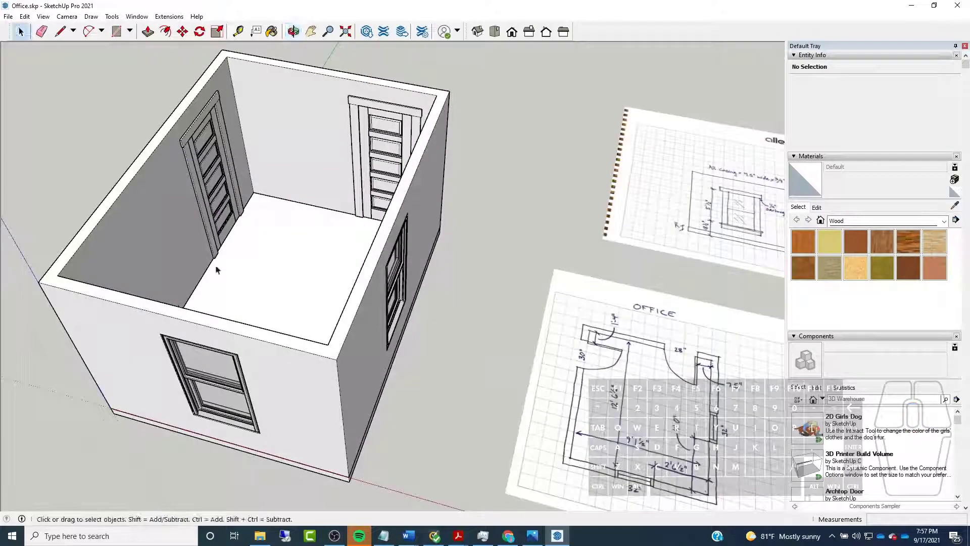
{"action": "scroll", "coordinate": [238, 273], "scroll_direction": "down", "scroll_amount": 5}
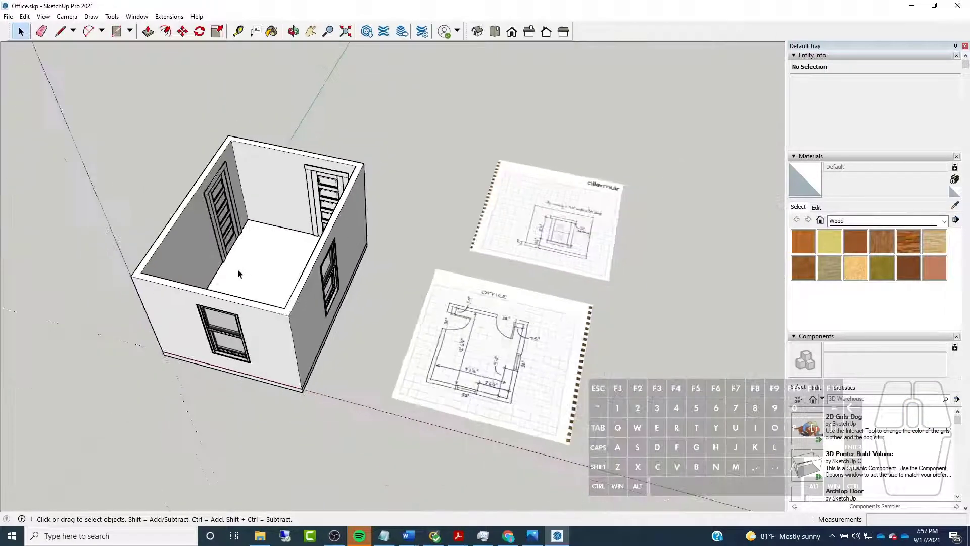
{"action": "scroll", "coordinate": [238, 275], "scroll_direction": "up", "scroll_amount": 5}
{"action": "middle_click_drag", "start_coordinate": [238, 275], "coordinate": [253, 284]}
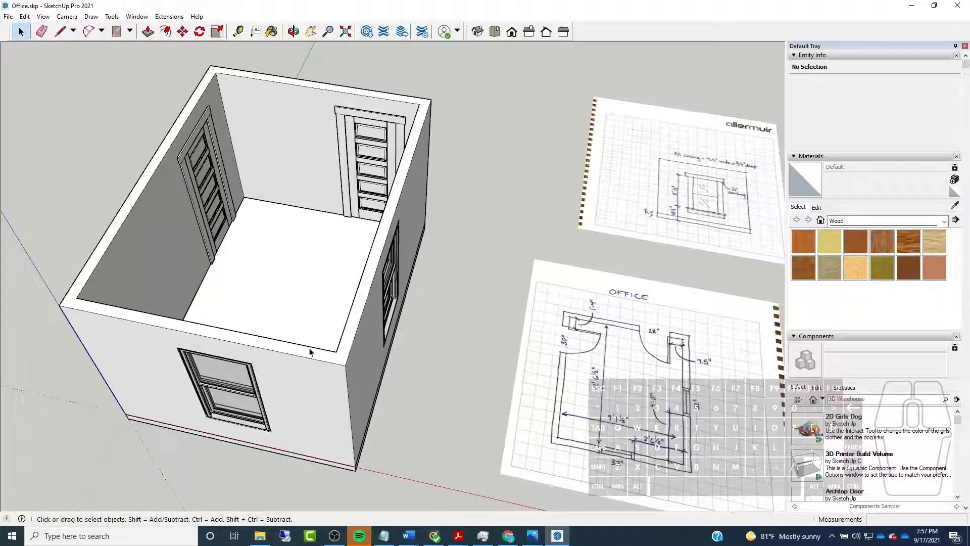
Compare the modeled room's doors and windows with the hand-drawn OFFICE plan and the window elevation sketch
{"action": "middle_click_drag", "start_coordinate": [221, 327], "coordinate": [195, 373]}
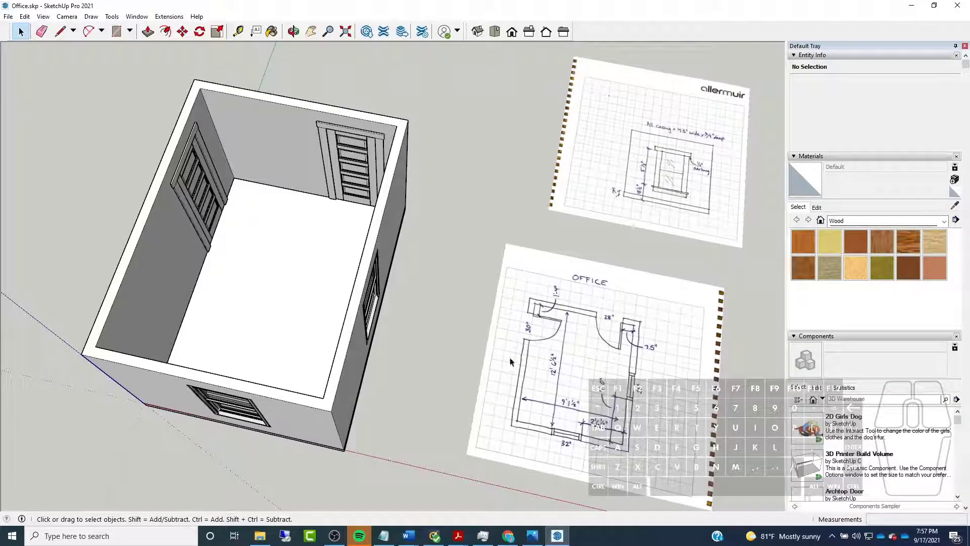
{"action": "scroll", "coordinate": [386, 255], "scroll_direction": "down", "scroll_amount": 2}
{"action": "scroll", "coordinate": [582, 340], "scroll_direction": "up", "scroll_amount": 5}
{"action": "middle_click_drag", "start_coordinate": [475, 324], "coordinate": [502, 335]}
{"action": "scroll", "coordinate": [503, 335], "scroll_direction": "down", "scroll_amount": 3}
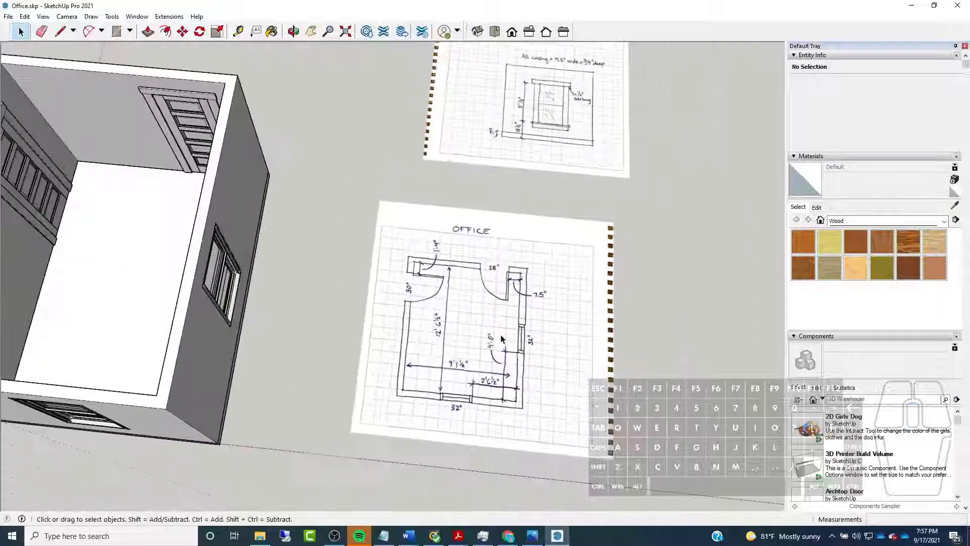
{"action": "scroll", "coordinate": [508, 378], "scroll_direction": "up", "scroll_amount": 1}
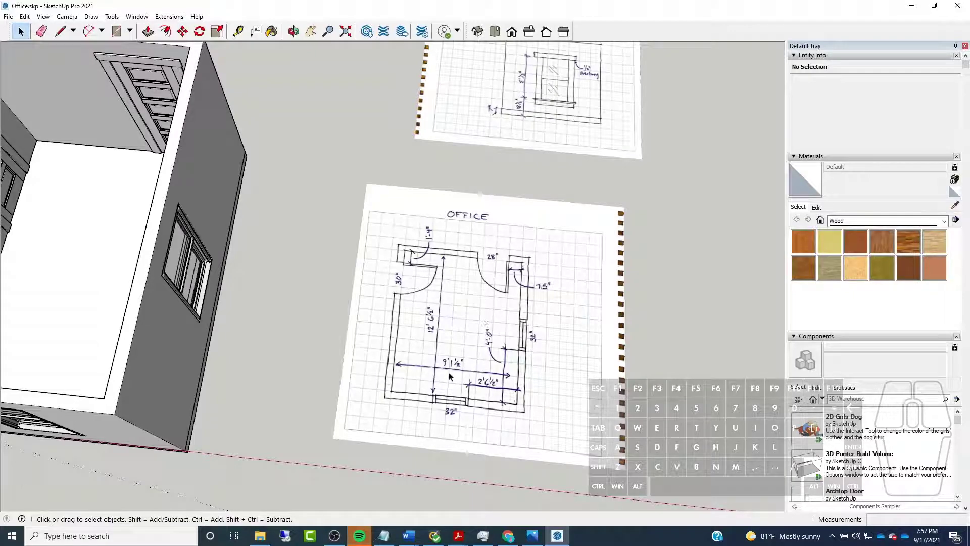
{"action": "scroll", "coordinate": [652, 359], "scroll_direction": "down", "scroll_amount": 4}
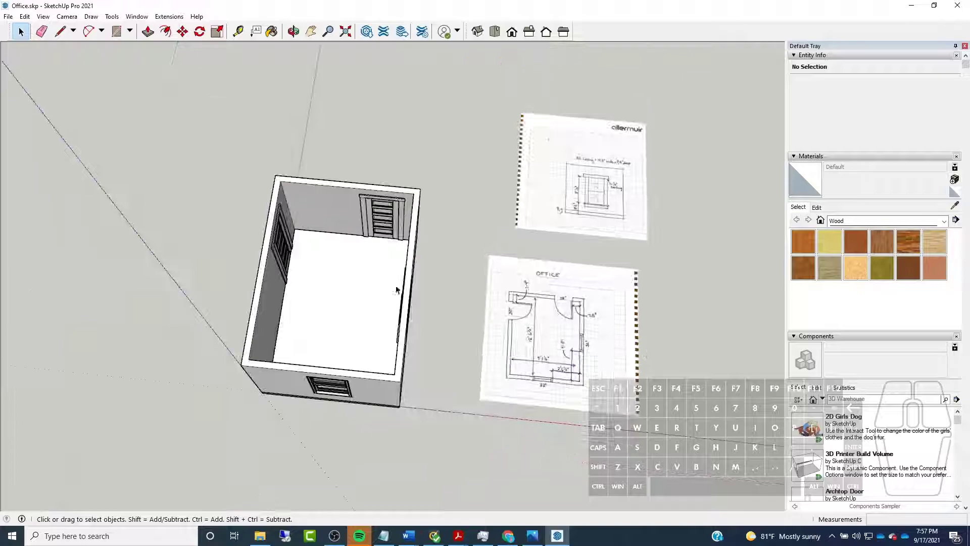
{"action": "scroll", "coordinate": [381, 286], "scroll_direction": "up", "scroll_amount": 3}
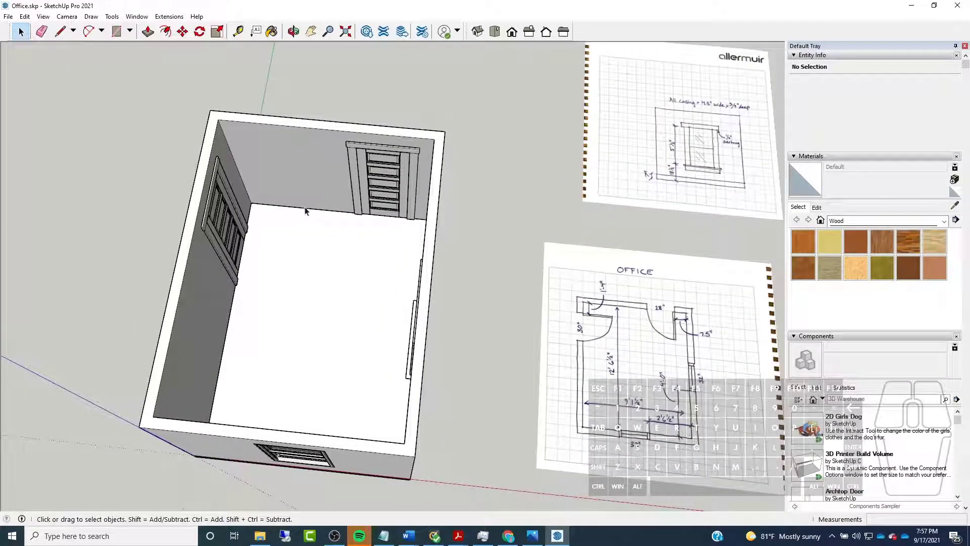
{"action": "middle_click_drag", "start_coordinate": [479, 304], "coordinate": [444, 281]}
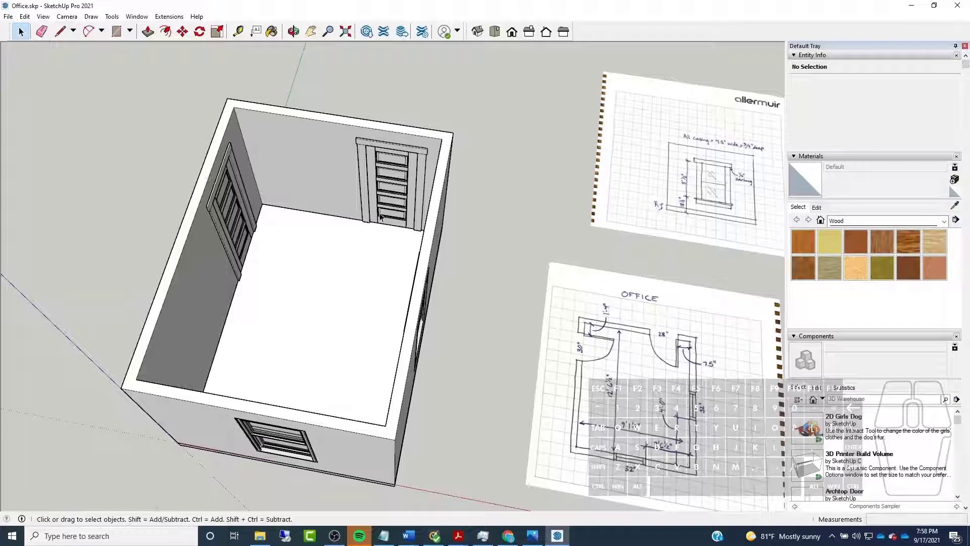
{"action": "middle_click_drag", "start_coordinate": [246, 226], "coordinate": [254, 346]}
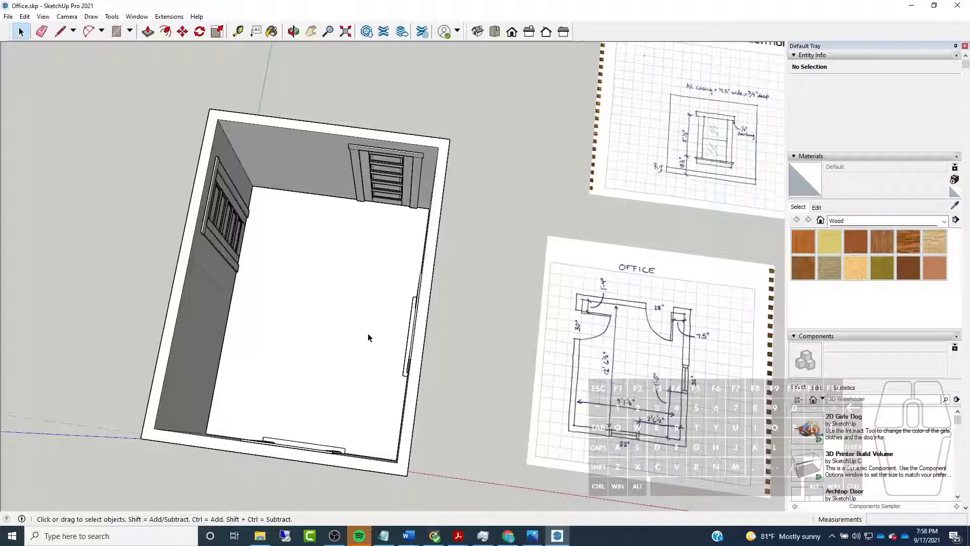
{"action": "middle_click_drag", "start_coordinate": [267, 313], "coordinate": [366, 180]}
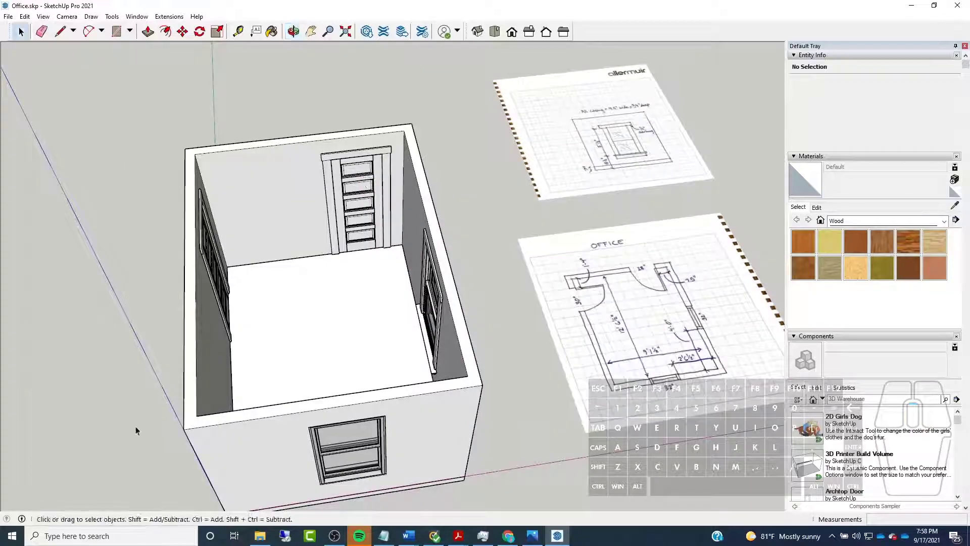